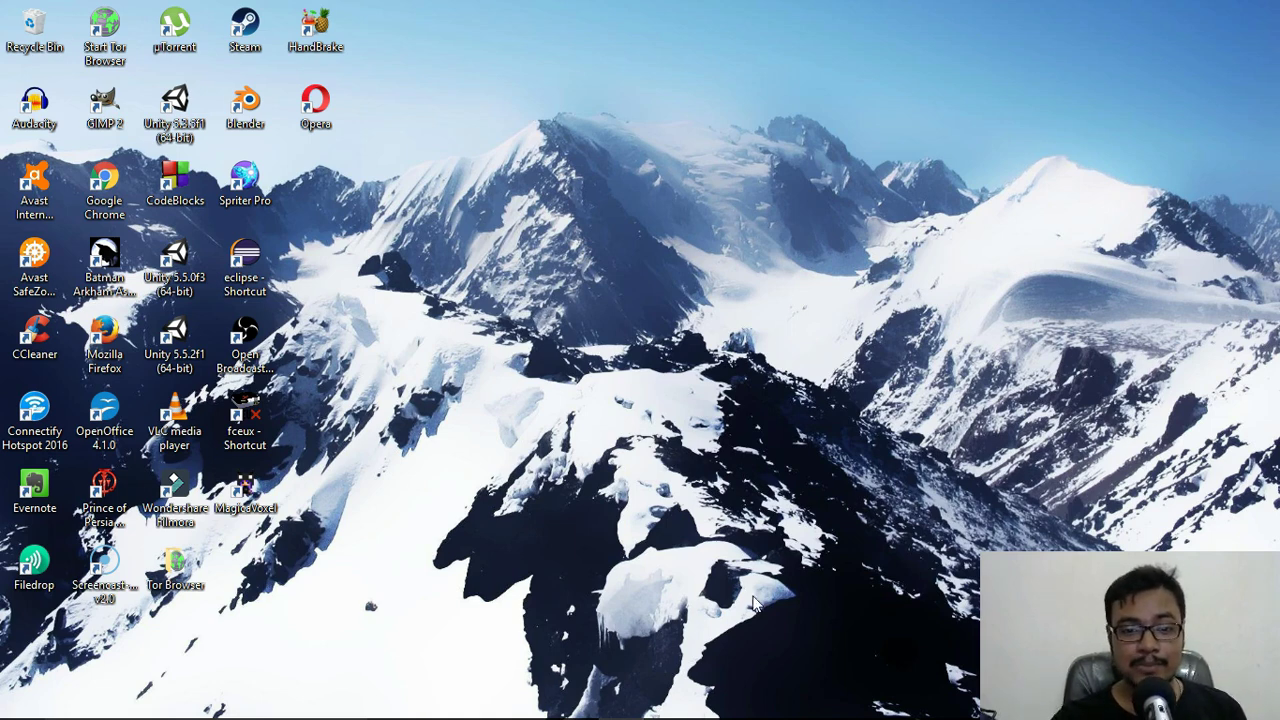
- Open Chrome, search the web for "blender" and open the official blender.org home page in a separate tab
left_click(712, 701)
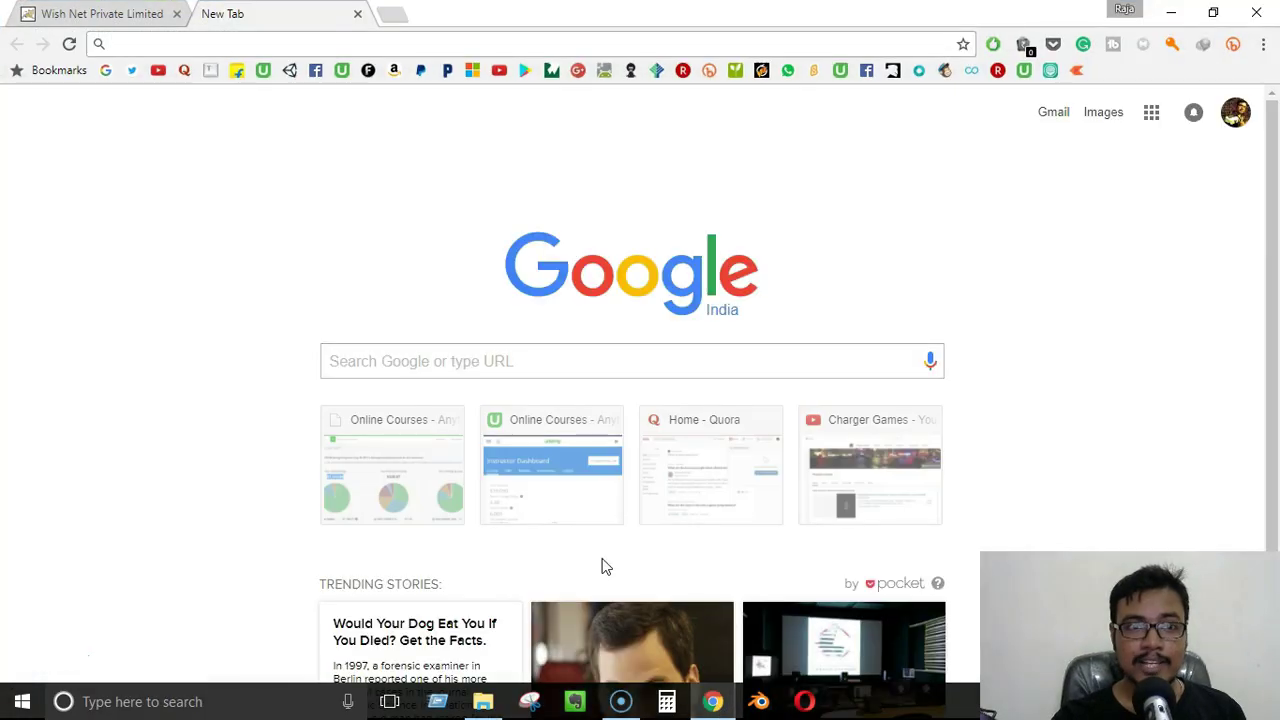
left_click(371, 48)
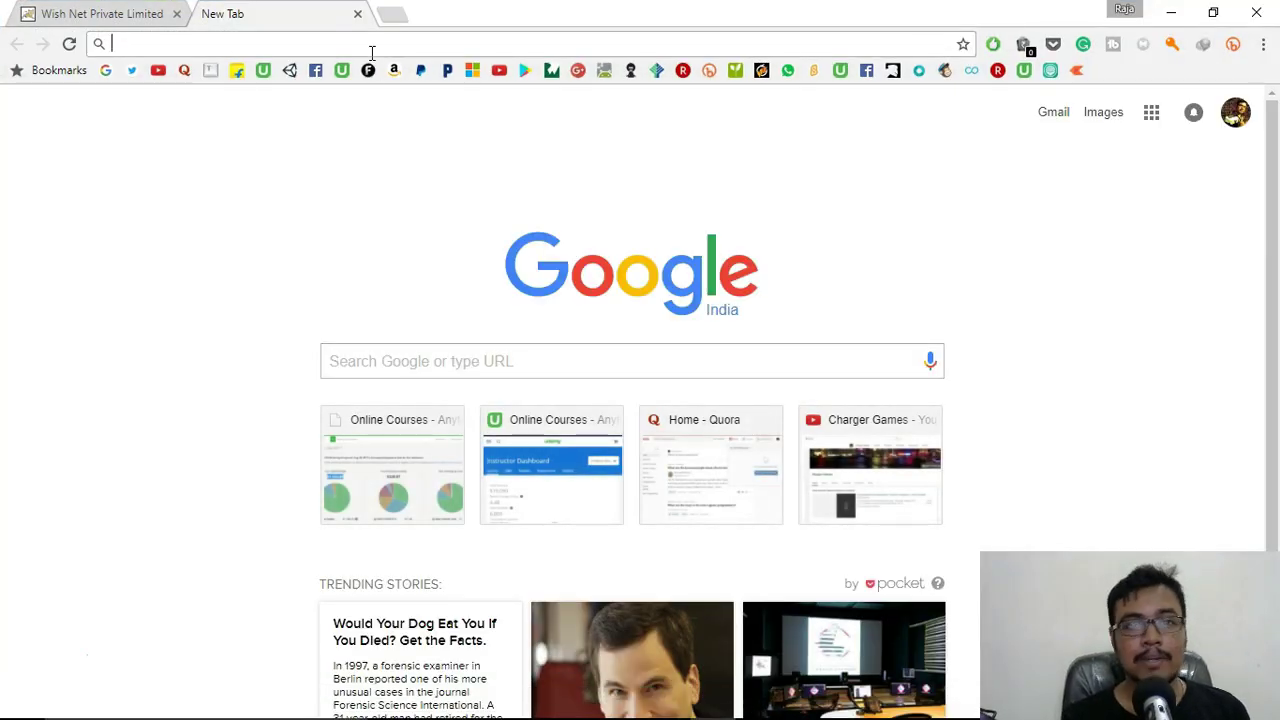
type("blender")
key("Return")
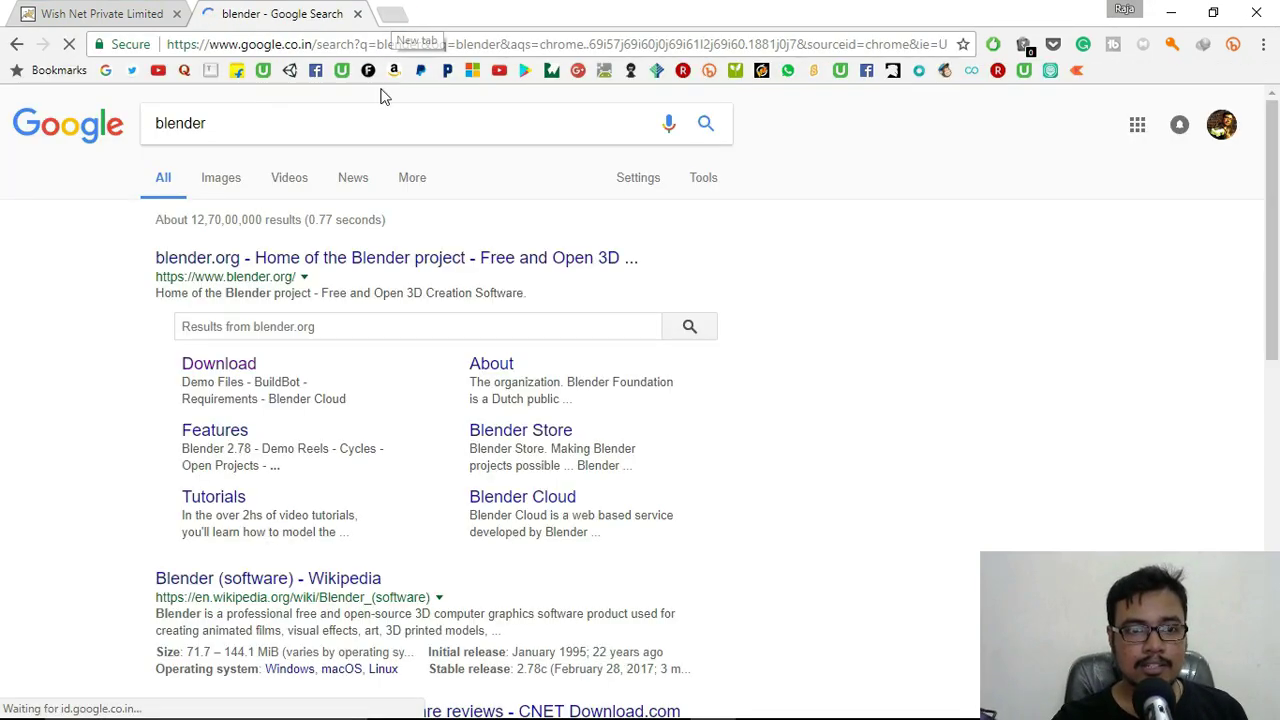
middle_click(329, 259)
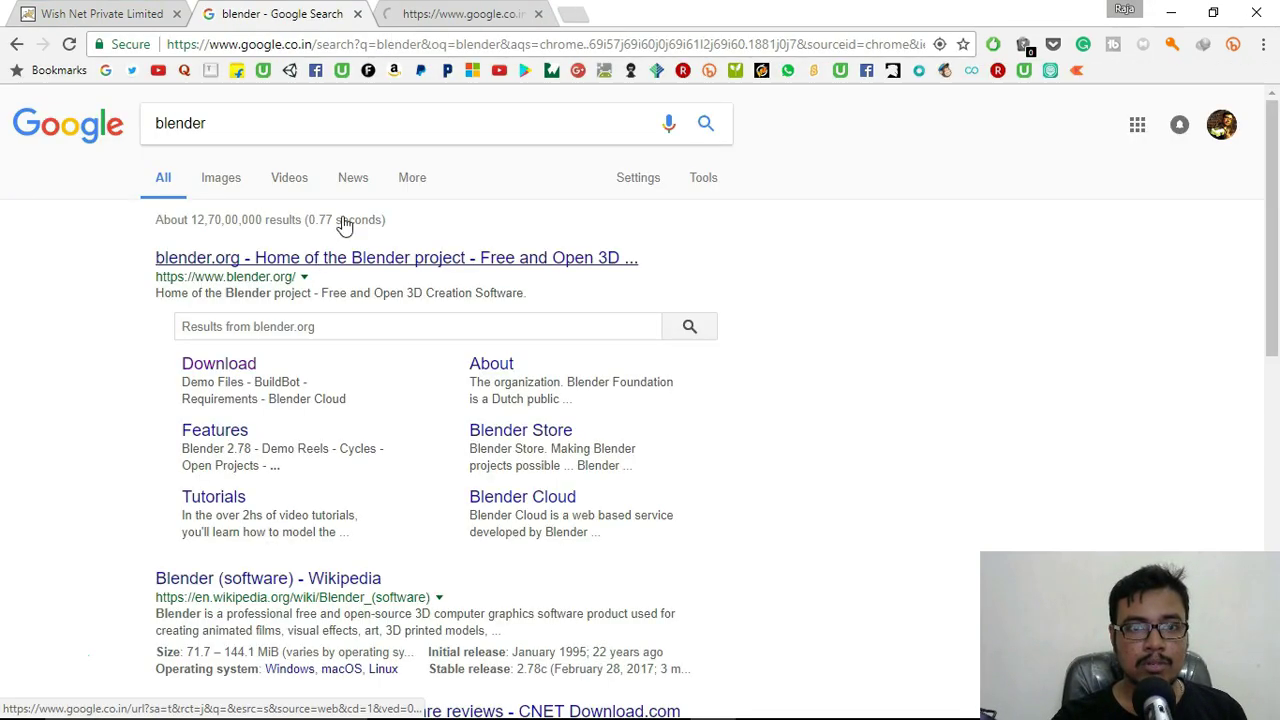
left_click(426, 14)
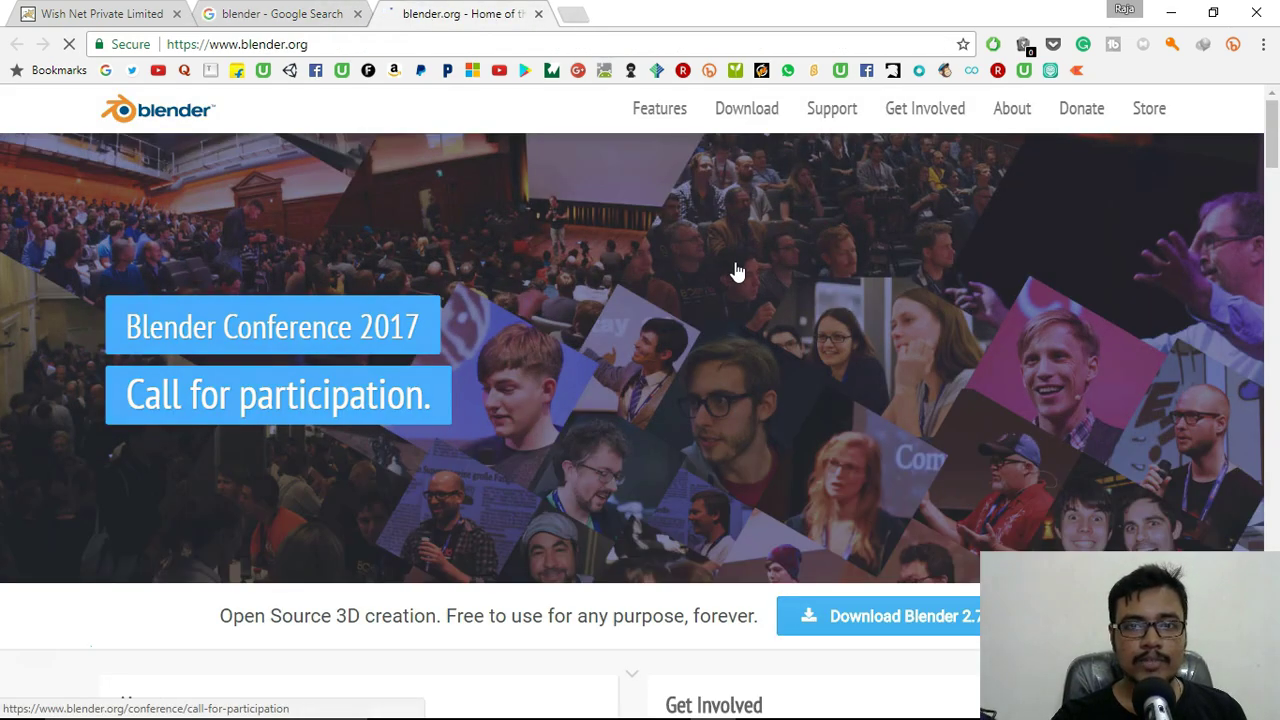
- Download the 64-bit Windows .msi installer of Blender from the USA mirror, keeping the option to resume or show an existing download
left_click(766, 117)
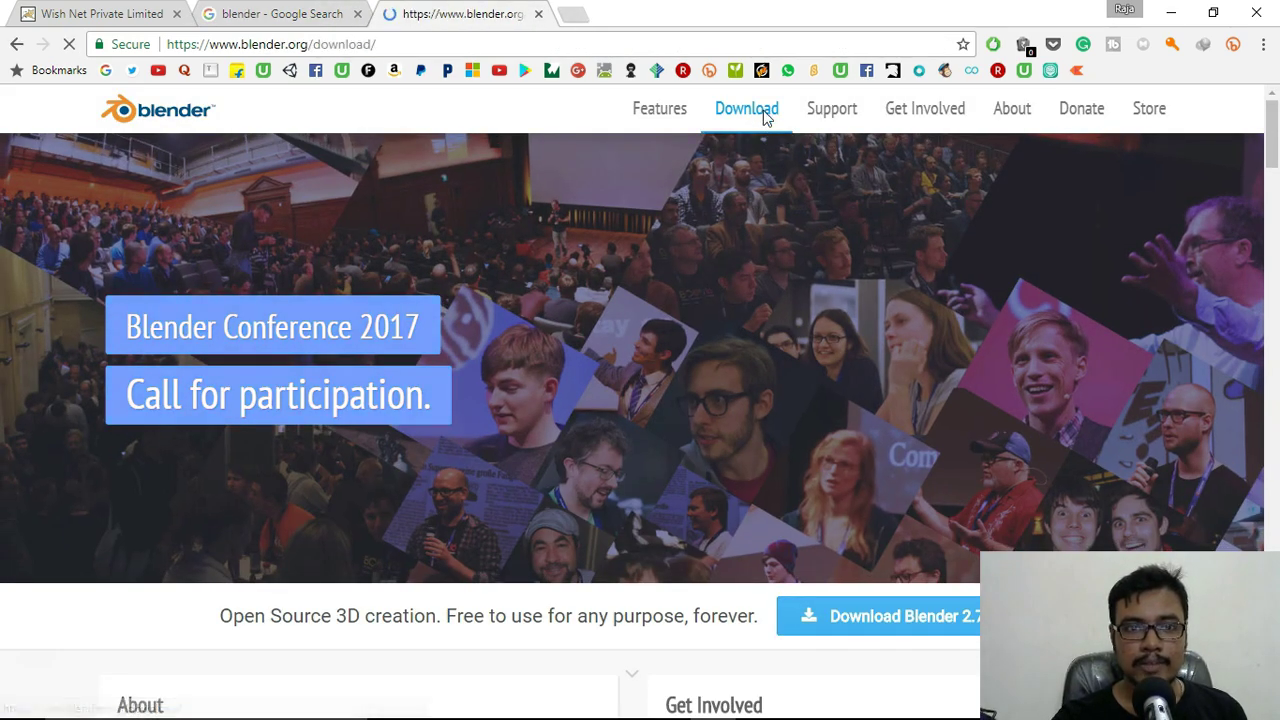
scroll(772, 284, "down", 4)
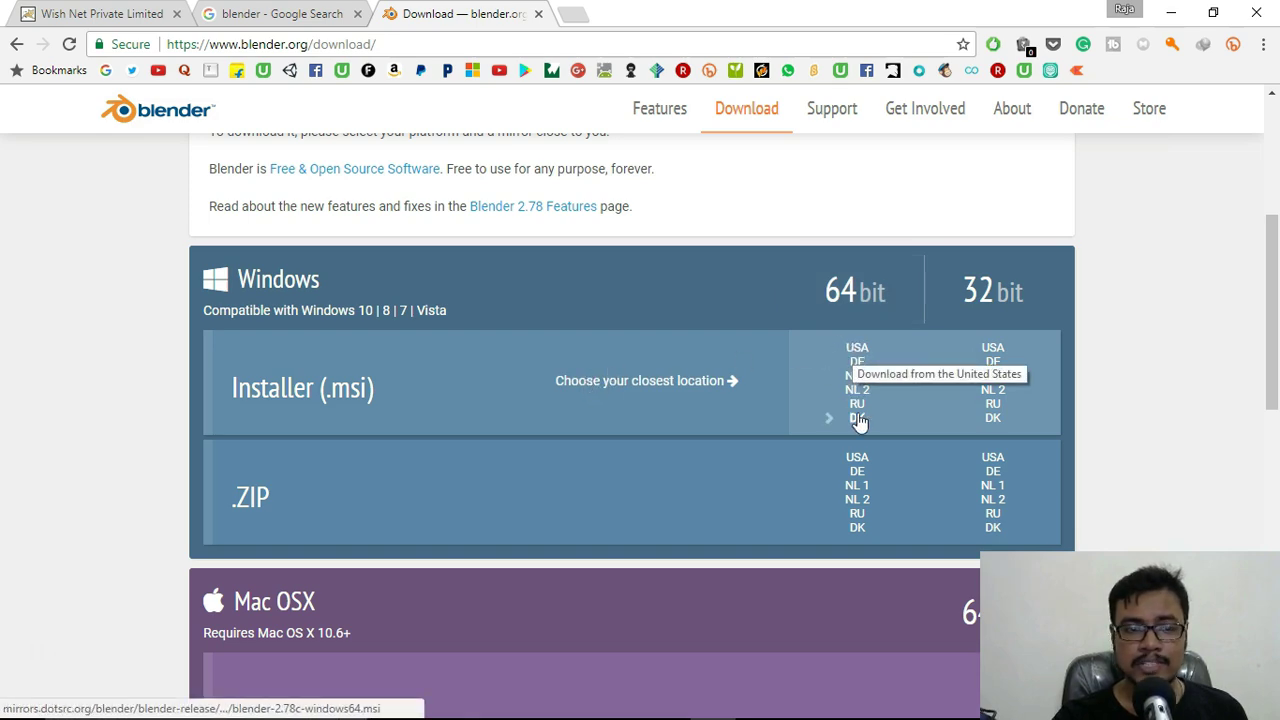
left_click(857, 348)
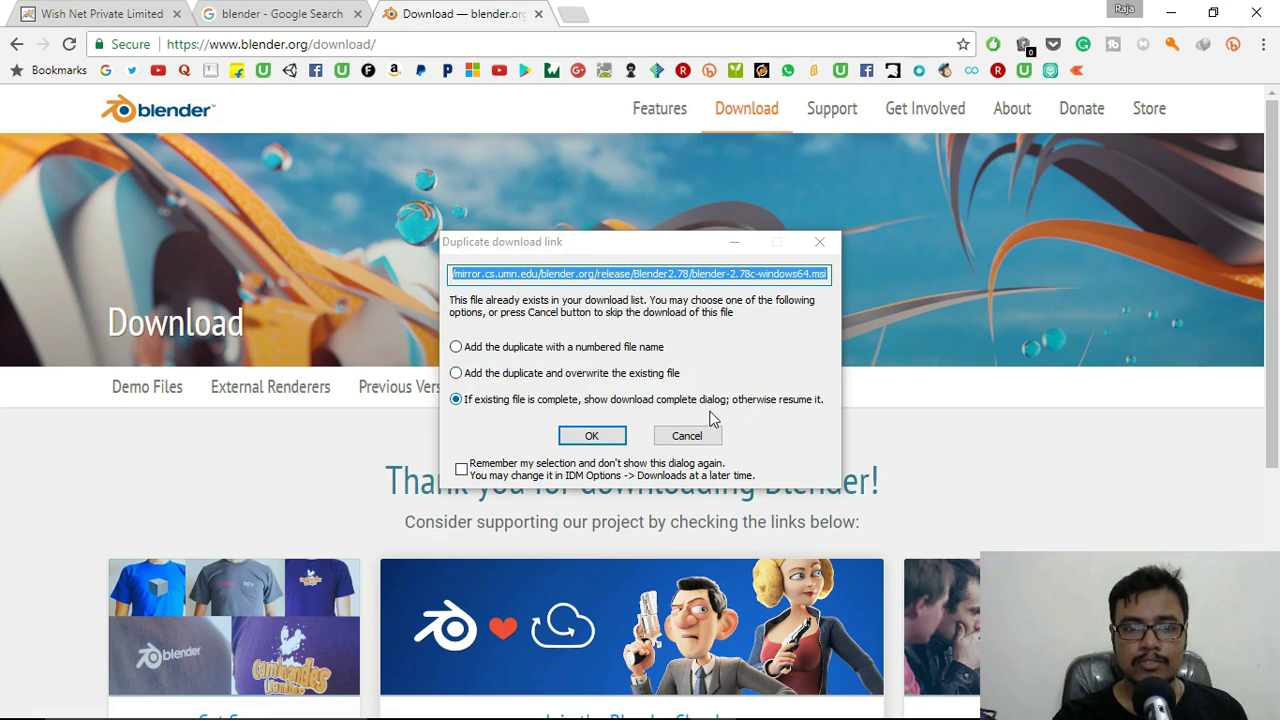
left_click(591, 435)
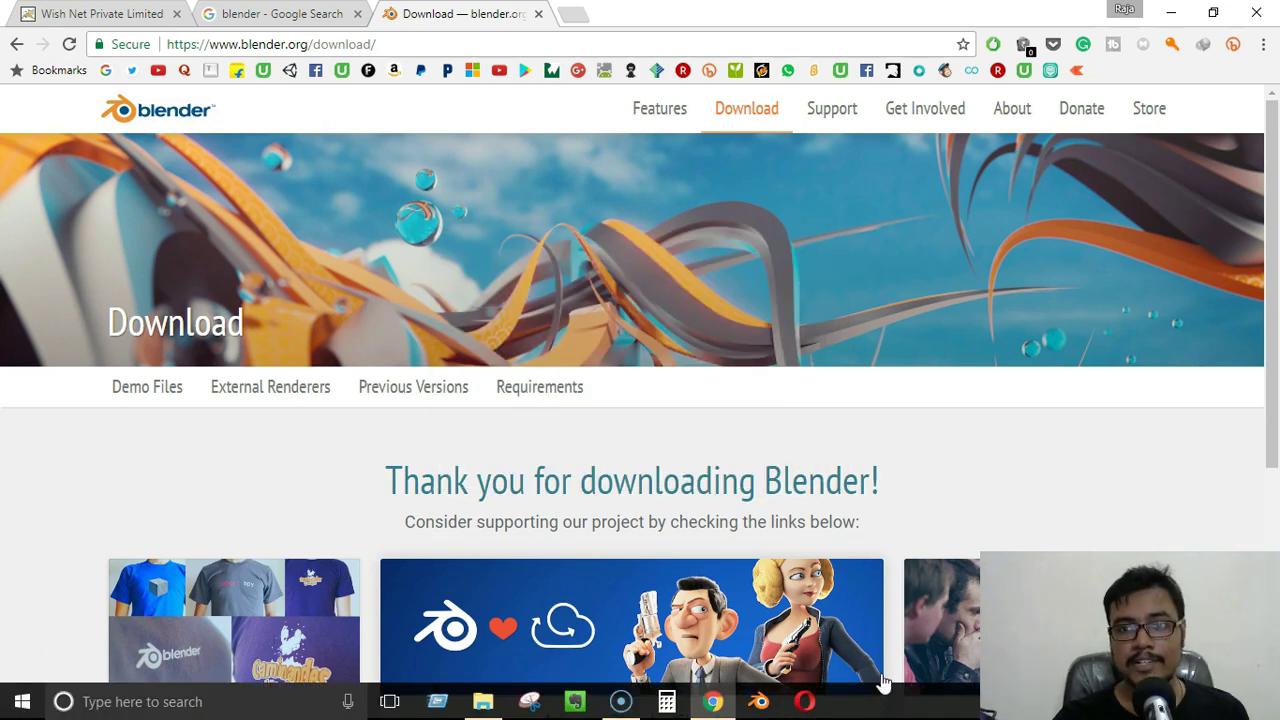
- Launch Blender, minimize the browser and dismiss the splash screen
left_click(760, 705)
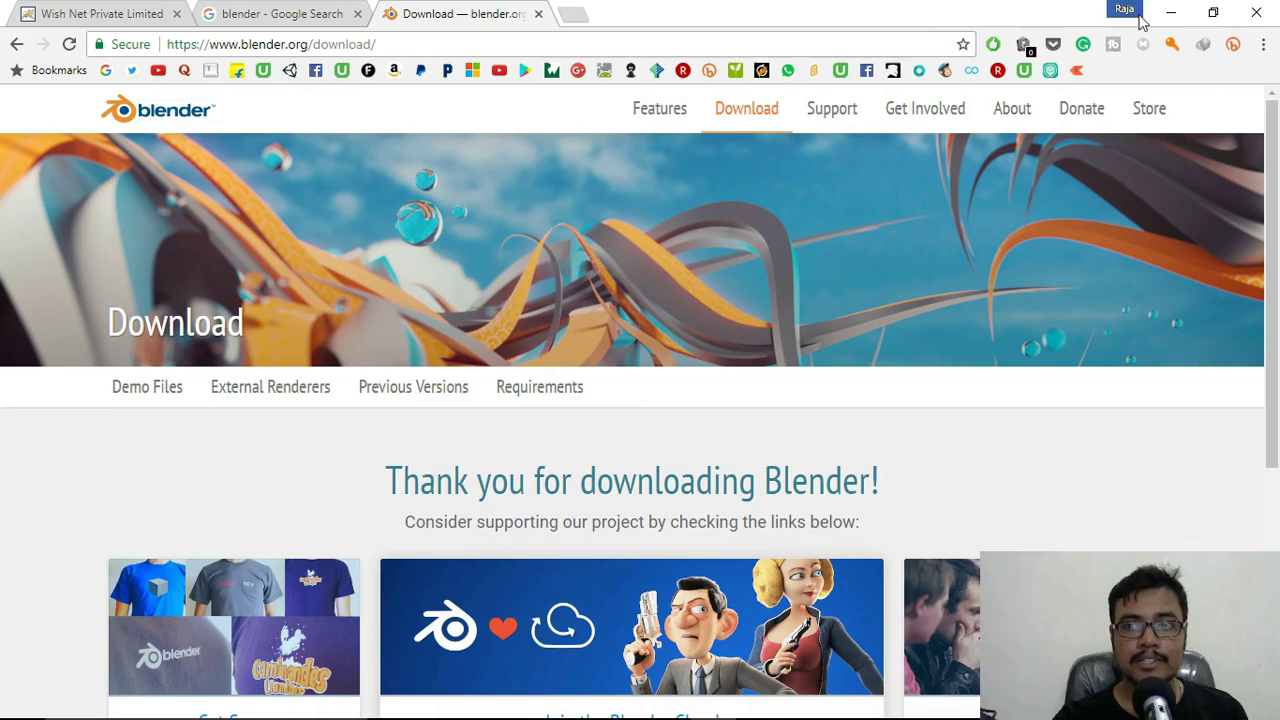
left_click(1165, 12)
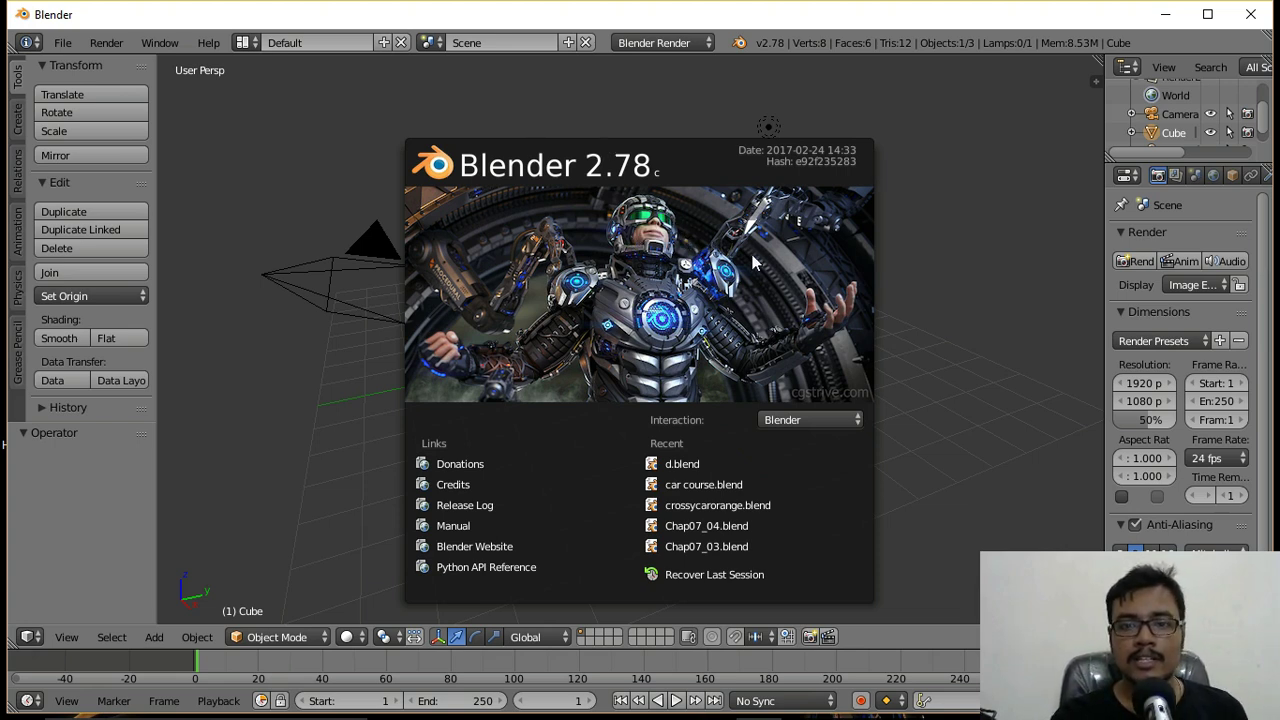
left_click(987, 127)
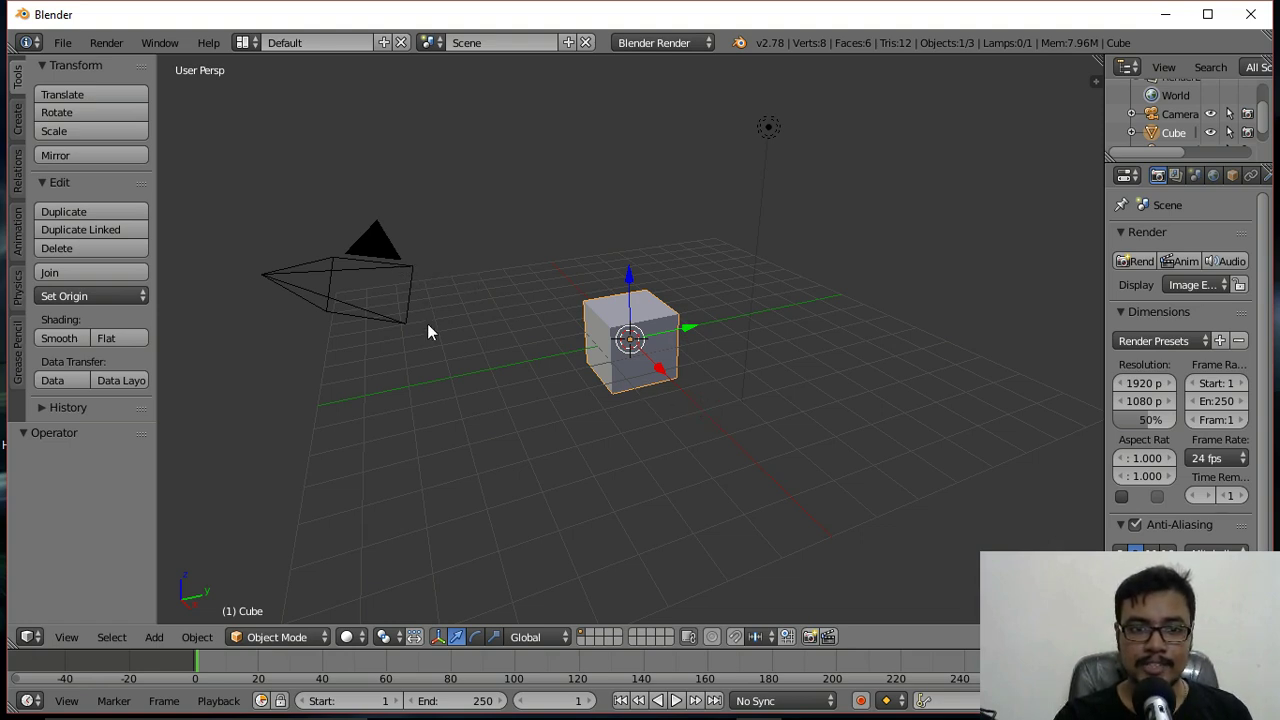
- Select the camera and the lamp in turn, and delete the default cube from the scene
right_click(384, 248)
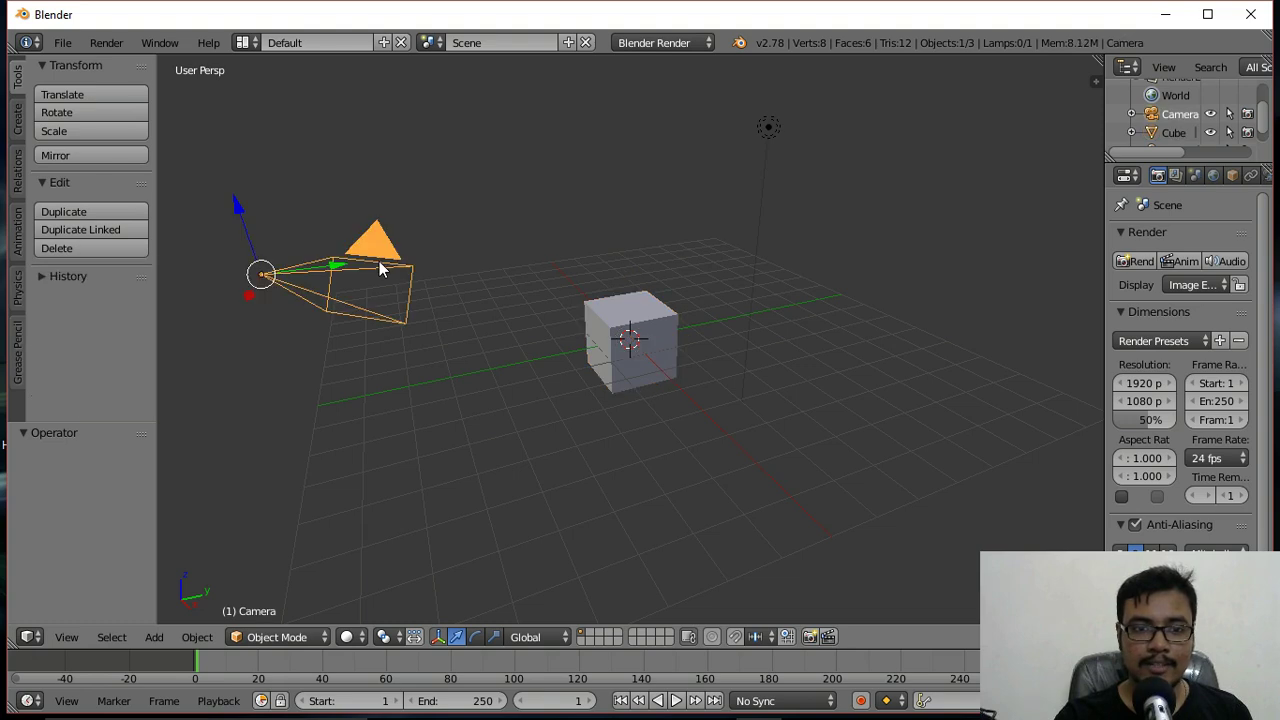
right_click(775, 140)
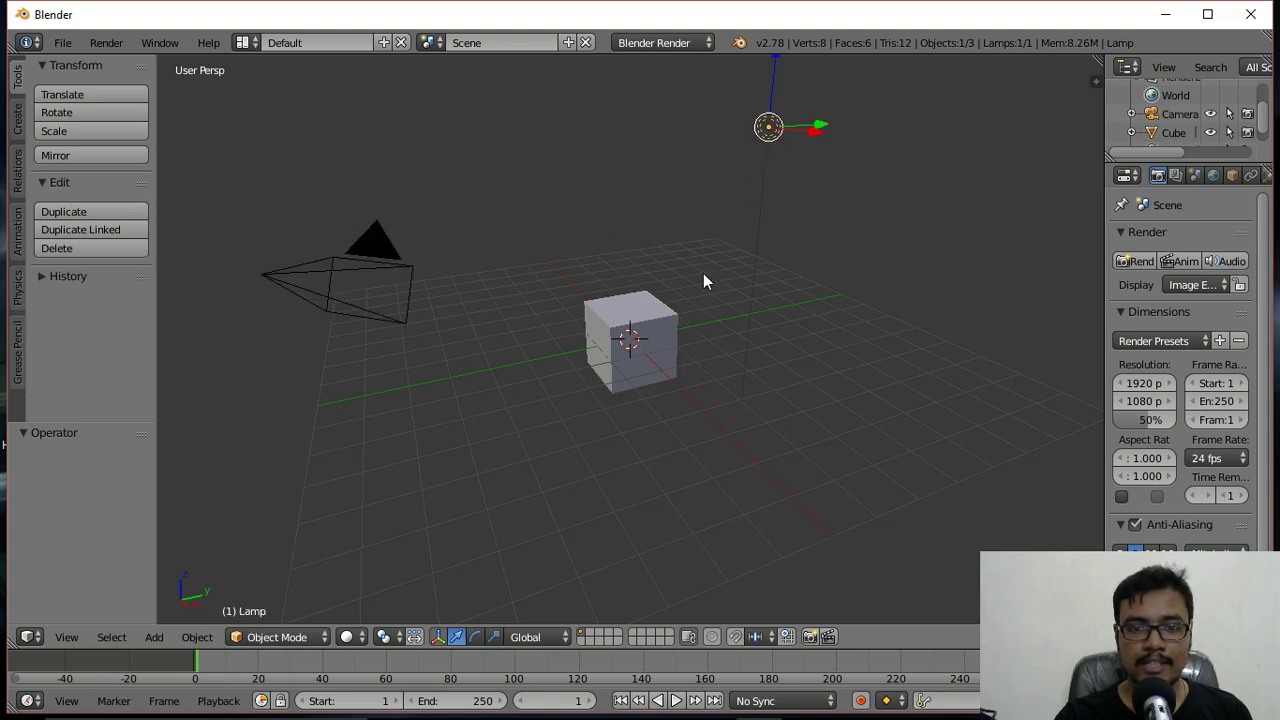
right_click(668, 340)
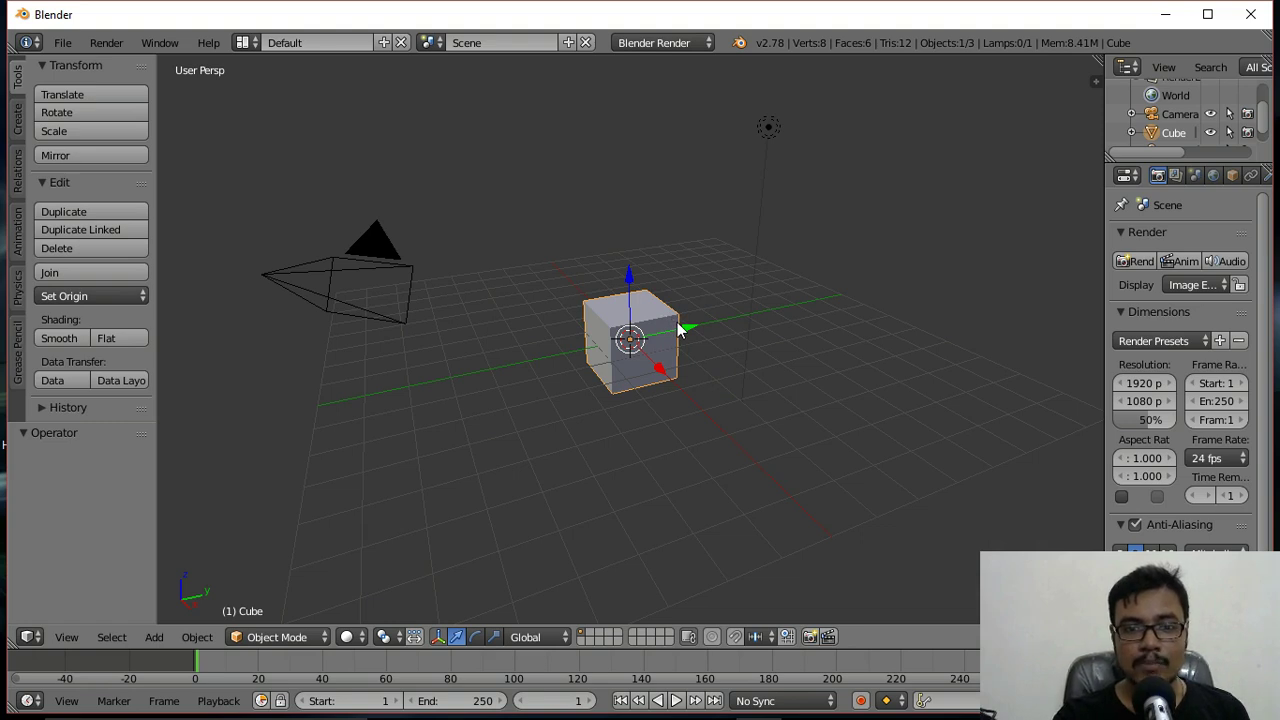
key("x")
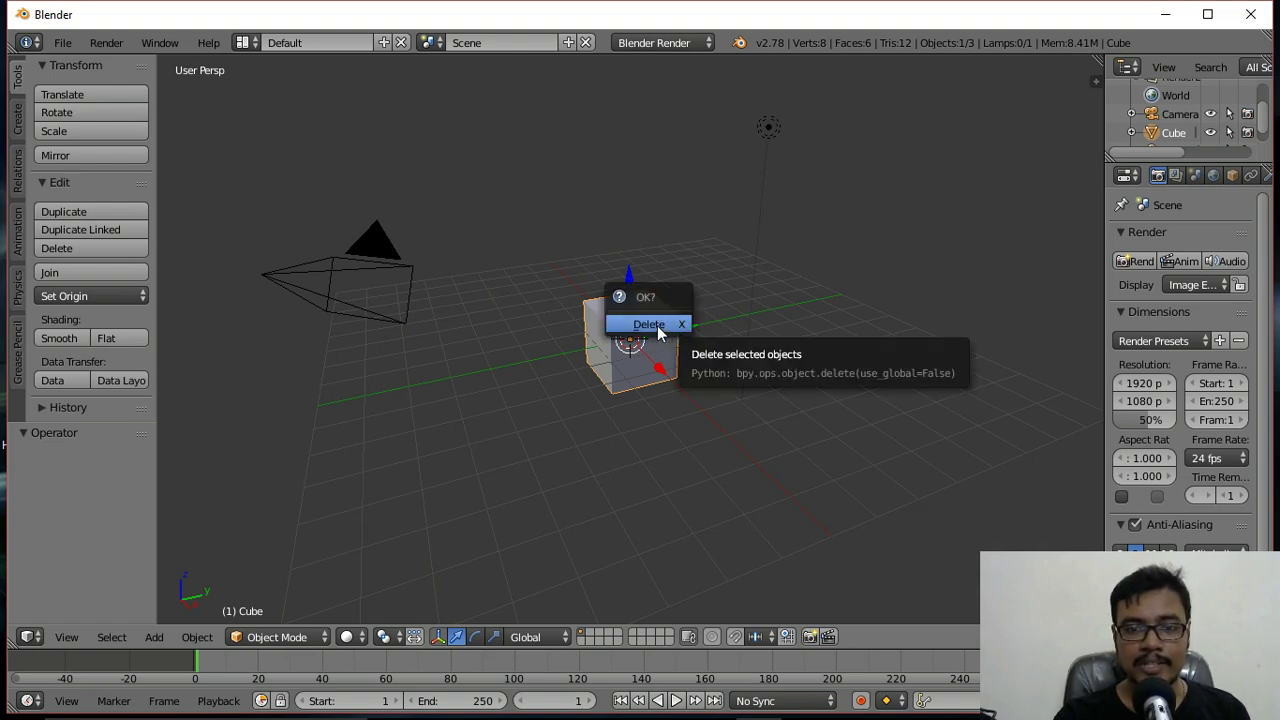
left_click(677, 325)
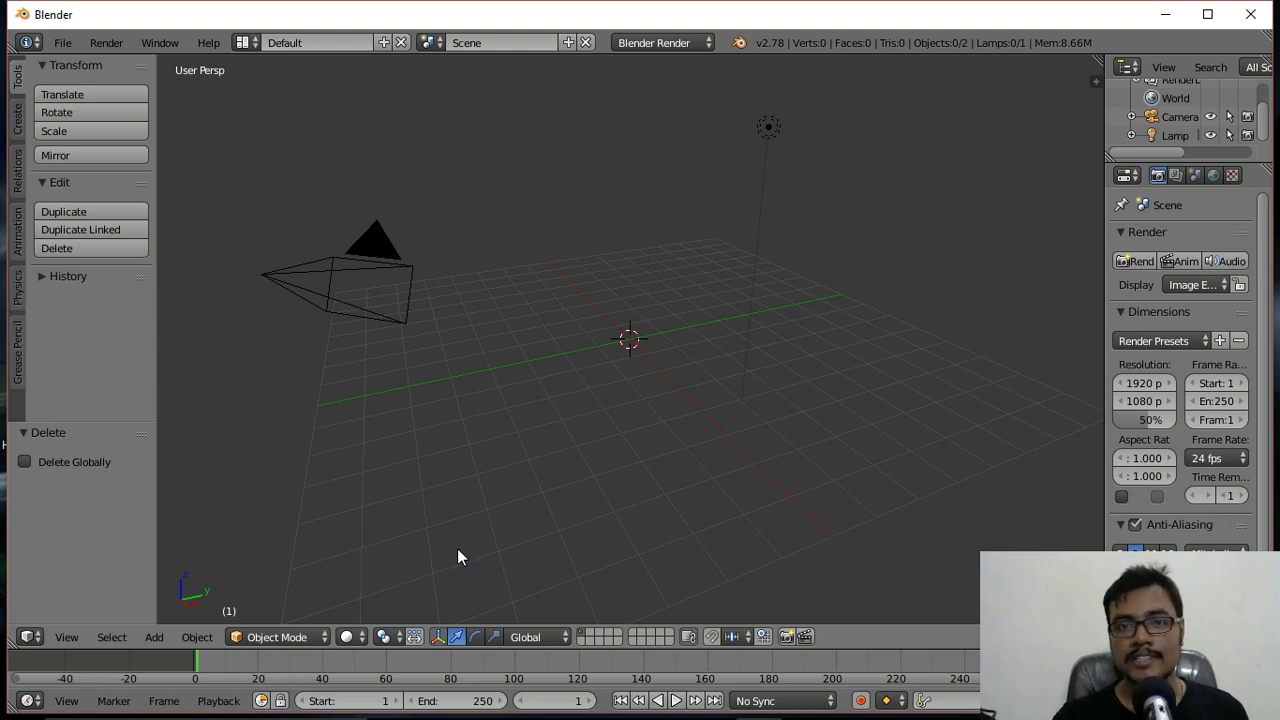
- Start the Screencast Keys display in the 3D view and set its fade out time to 2
key("n")
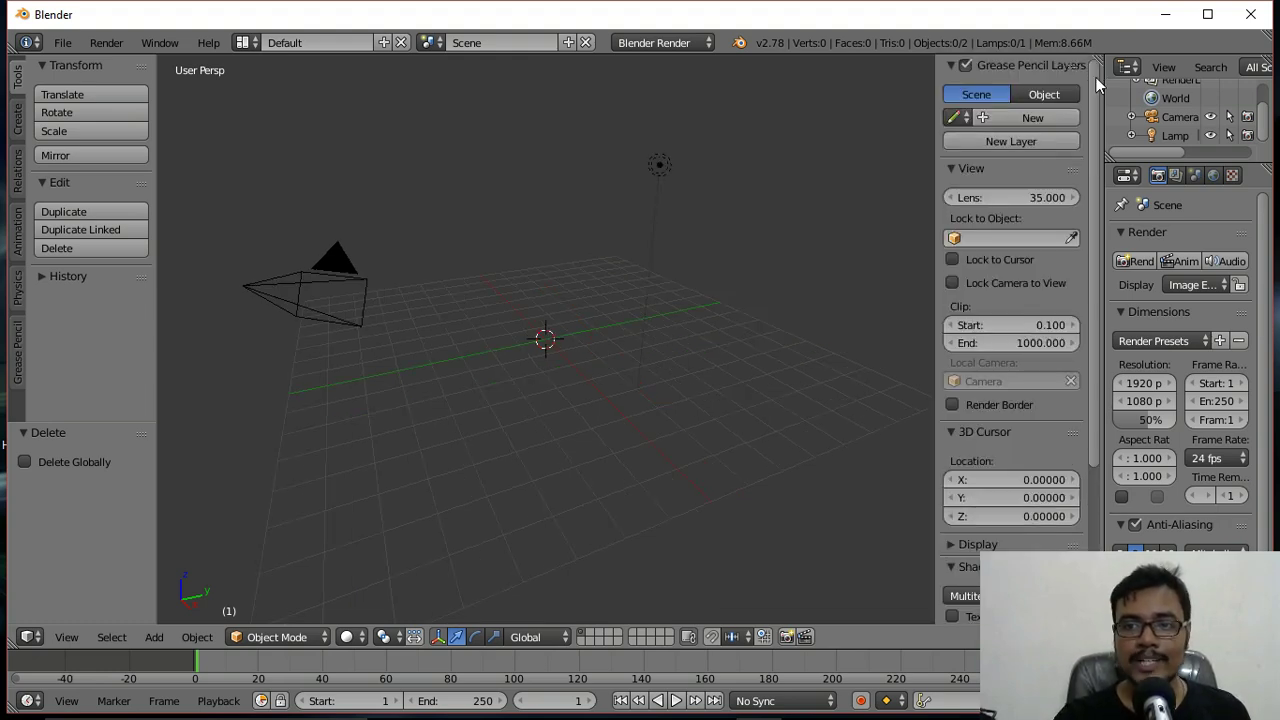
scroll(1057, 411, "down", 5)
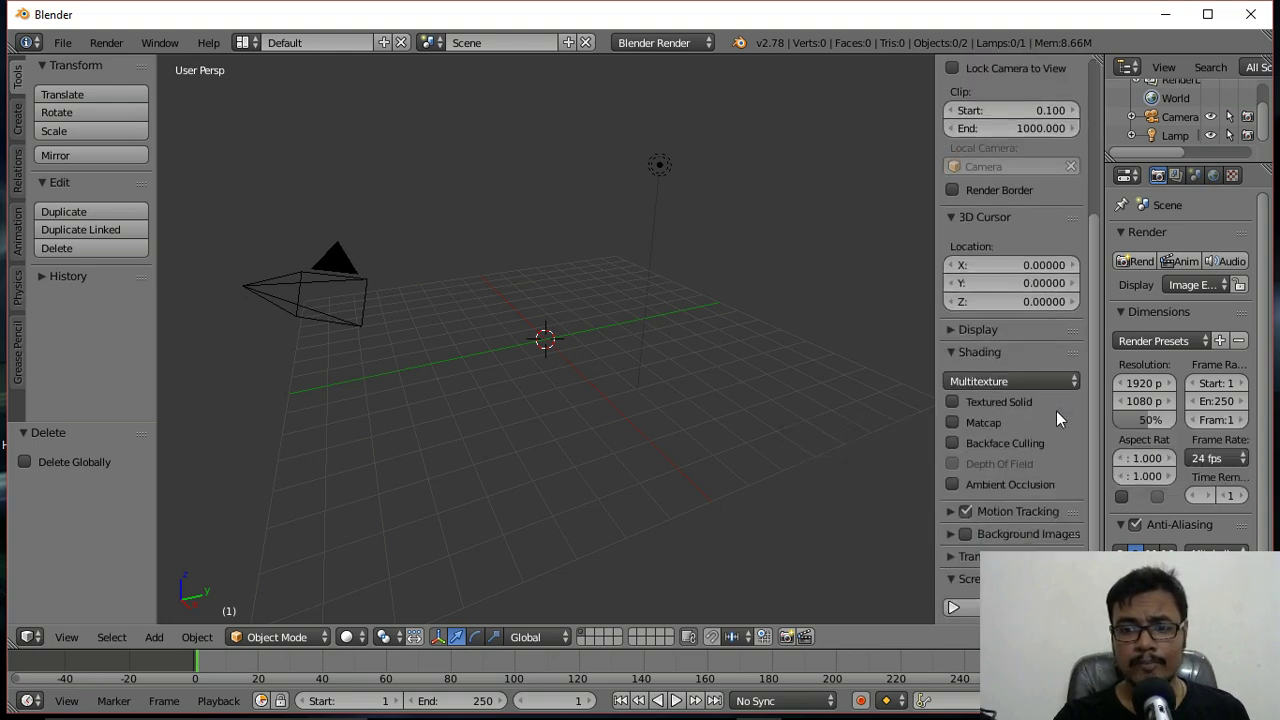
left_click(967, 609)
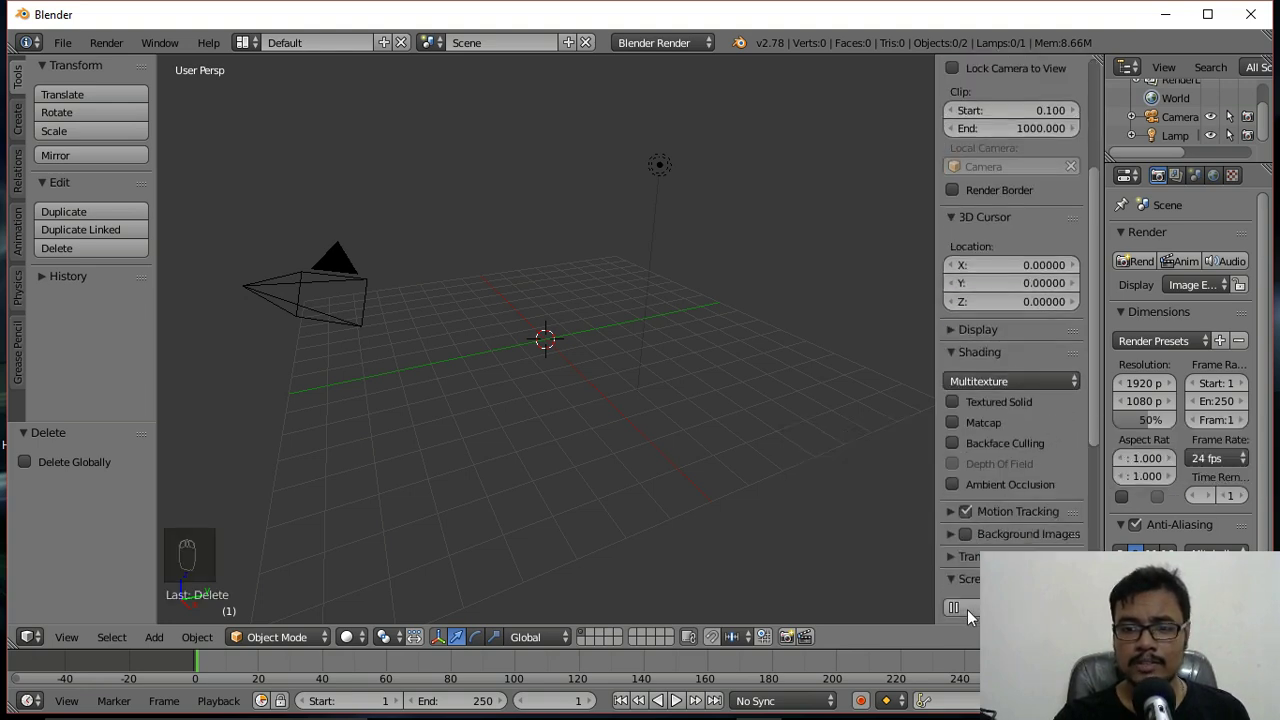
scroll(1011, 463, "down", 5)
scroll(1010, 463, "down", 2)
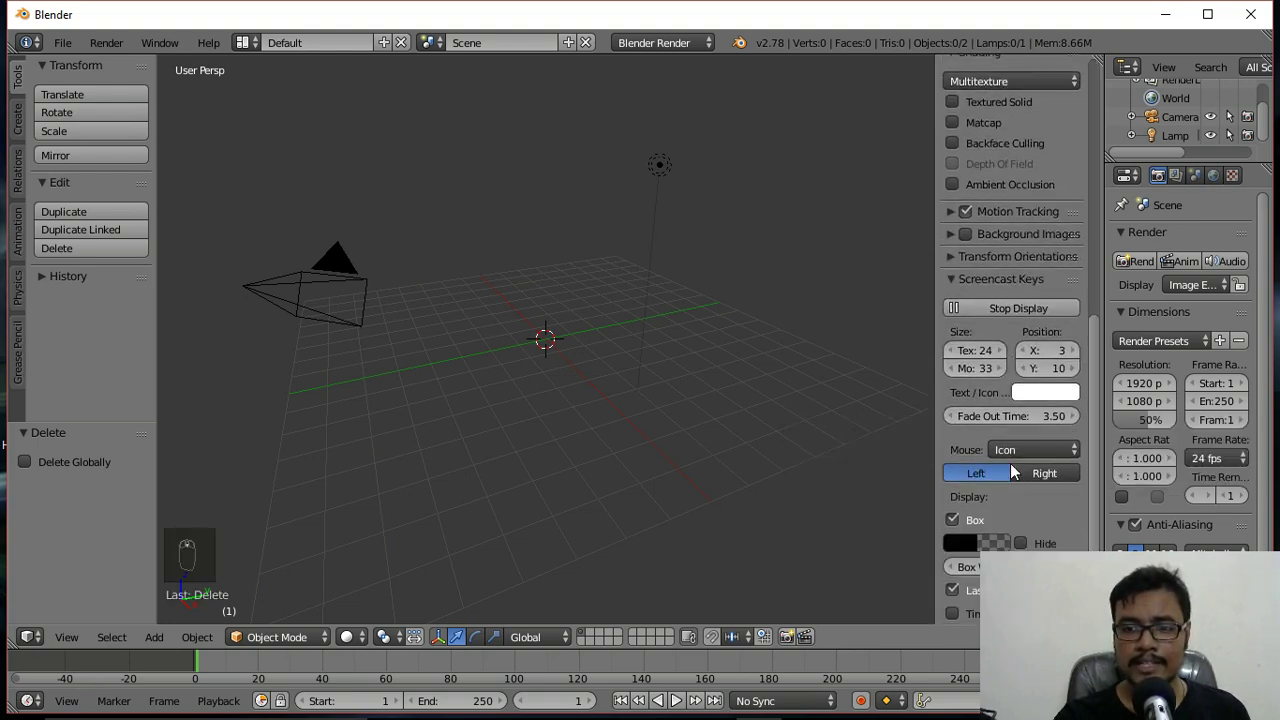
left_click(1041, 413)
type("2")
key("Return")
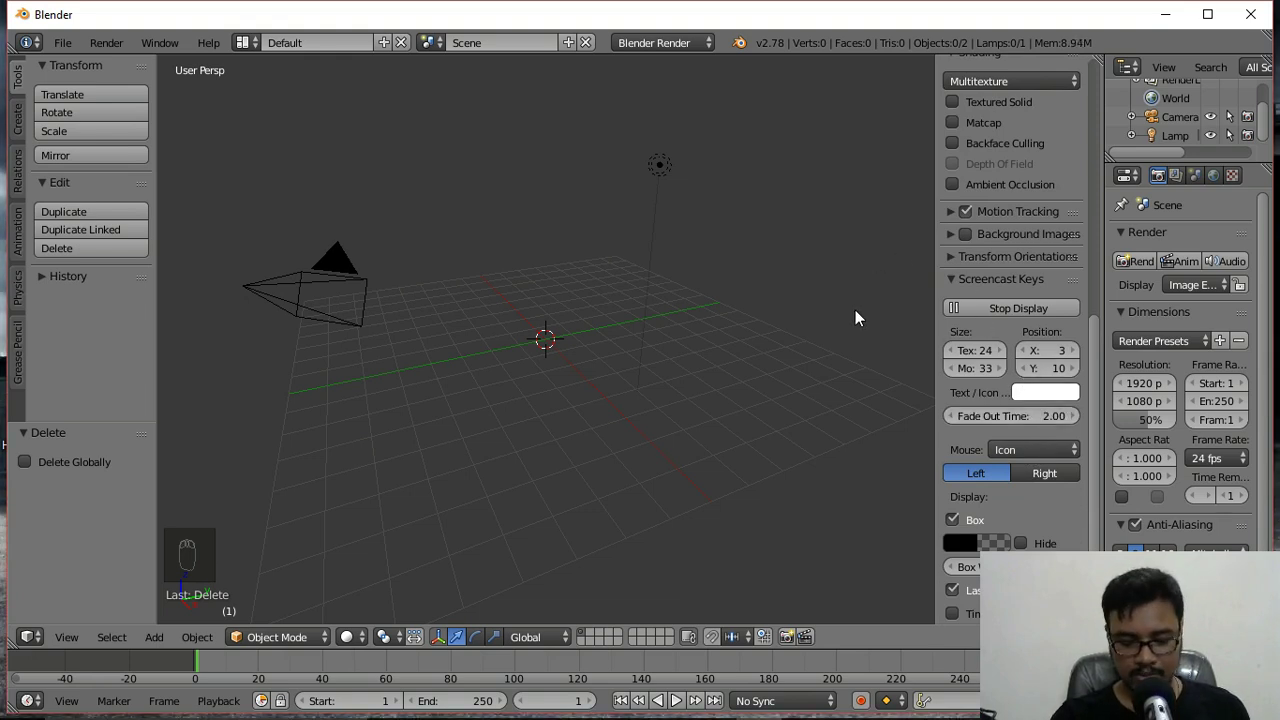
- Toggle the tool shelf off and back on, and hide the 3D view's properties sidebar
key("t")
key("t")
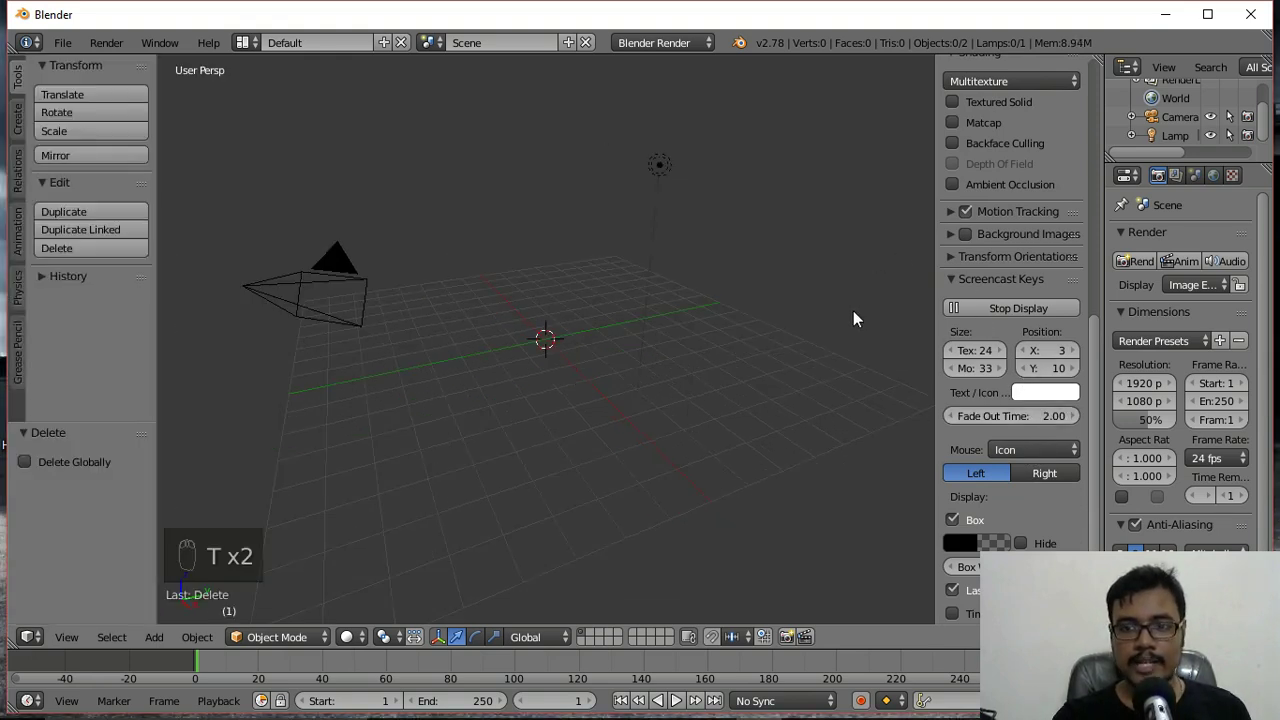
key("n")
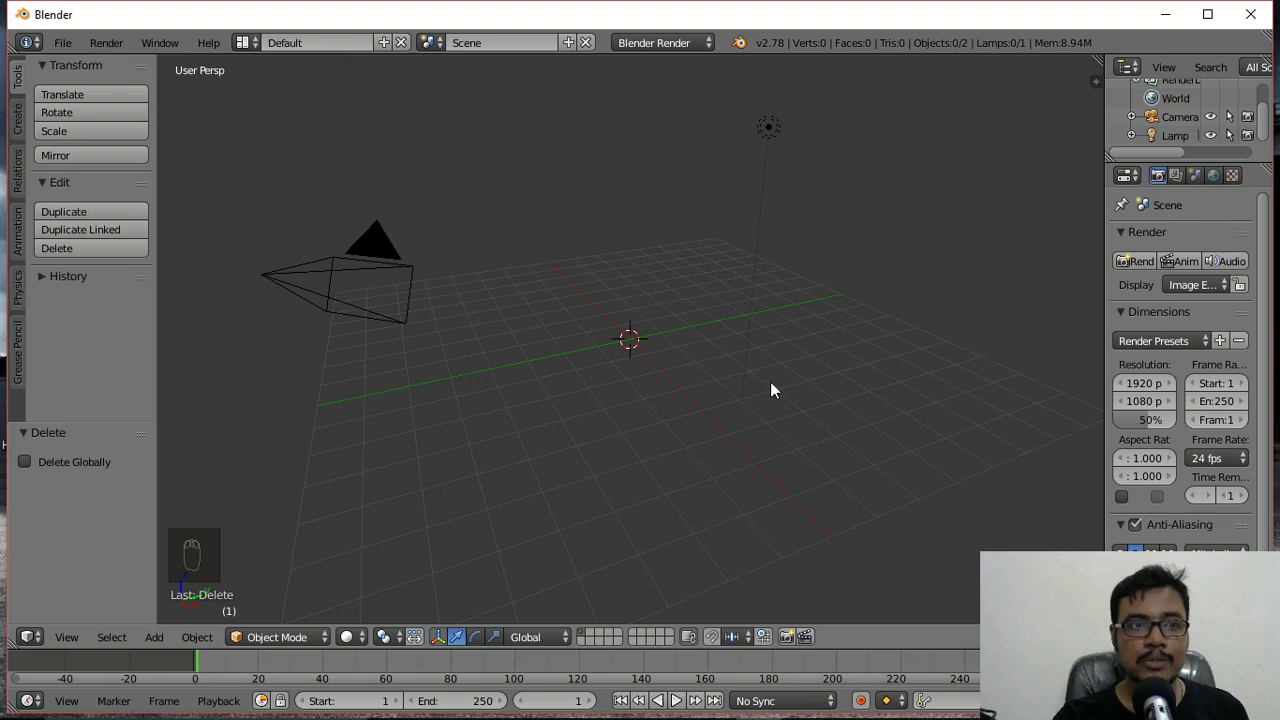
- Show the primitives for creating objects and add a UV sphere mesh at the scene's origin
left_click(17, 120)
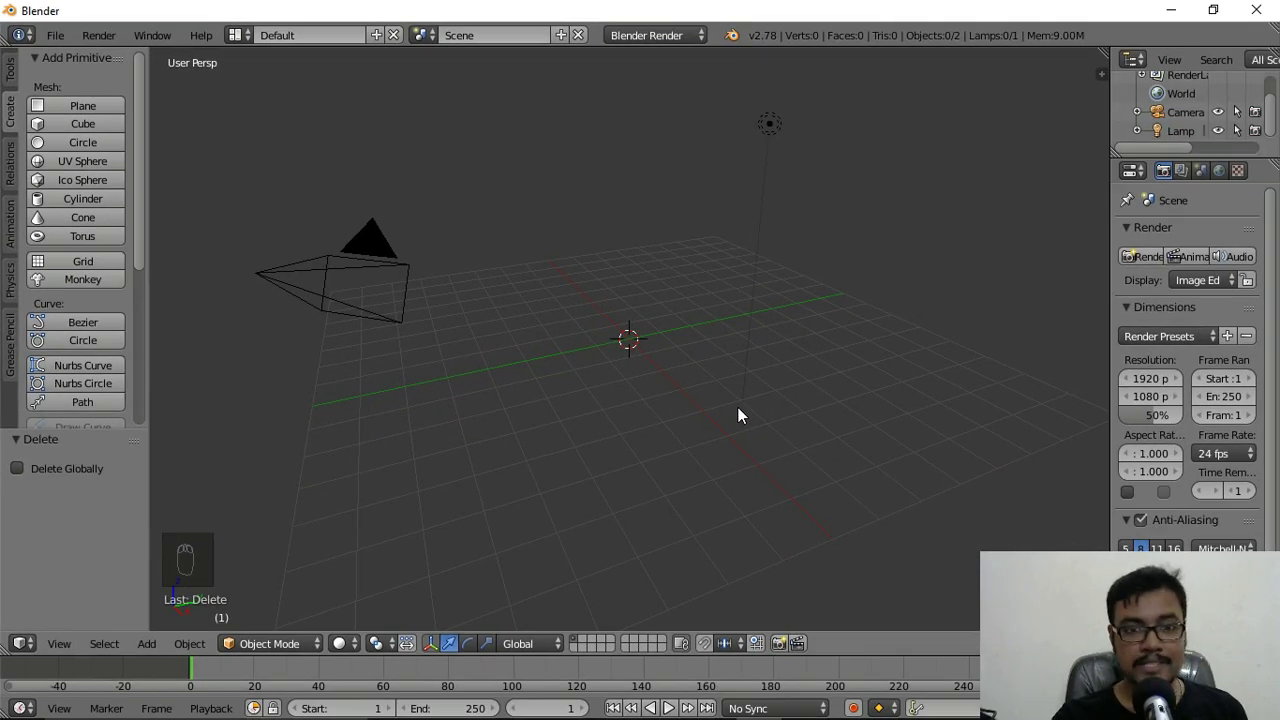
key("shift+a")
mouse_move(740, 412)
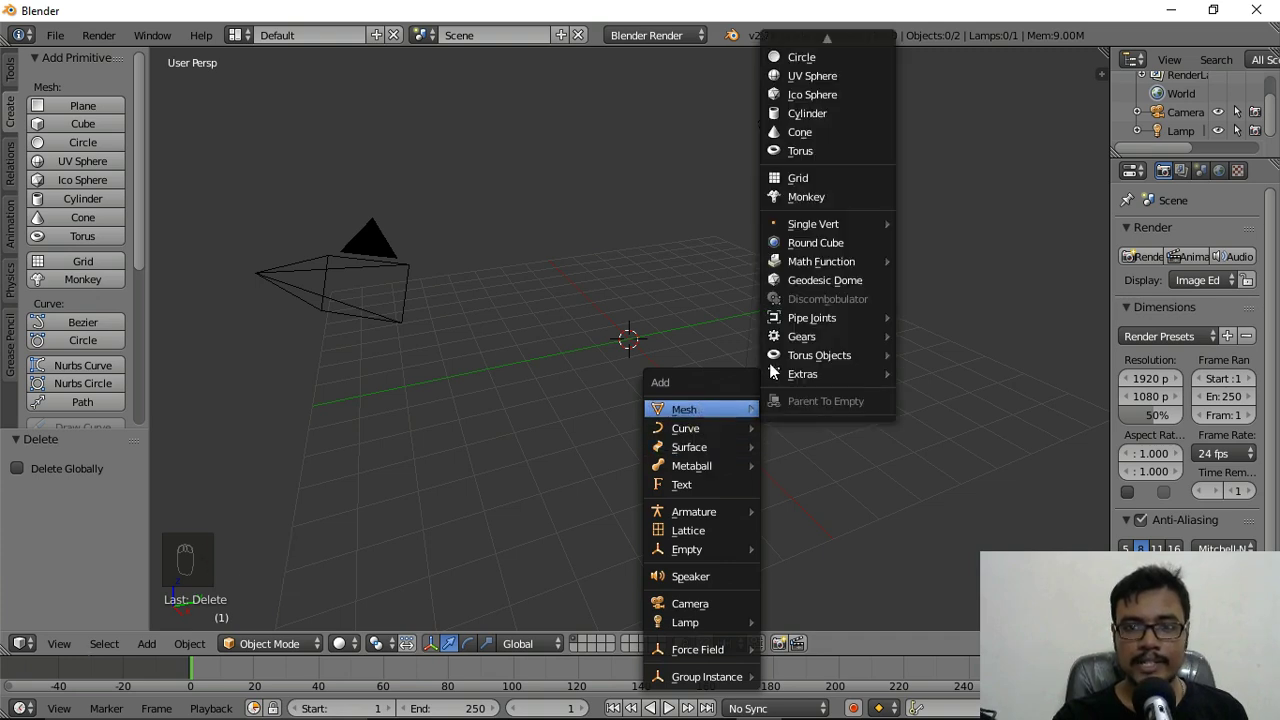
mouse_move(800, 42)
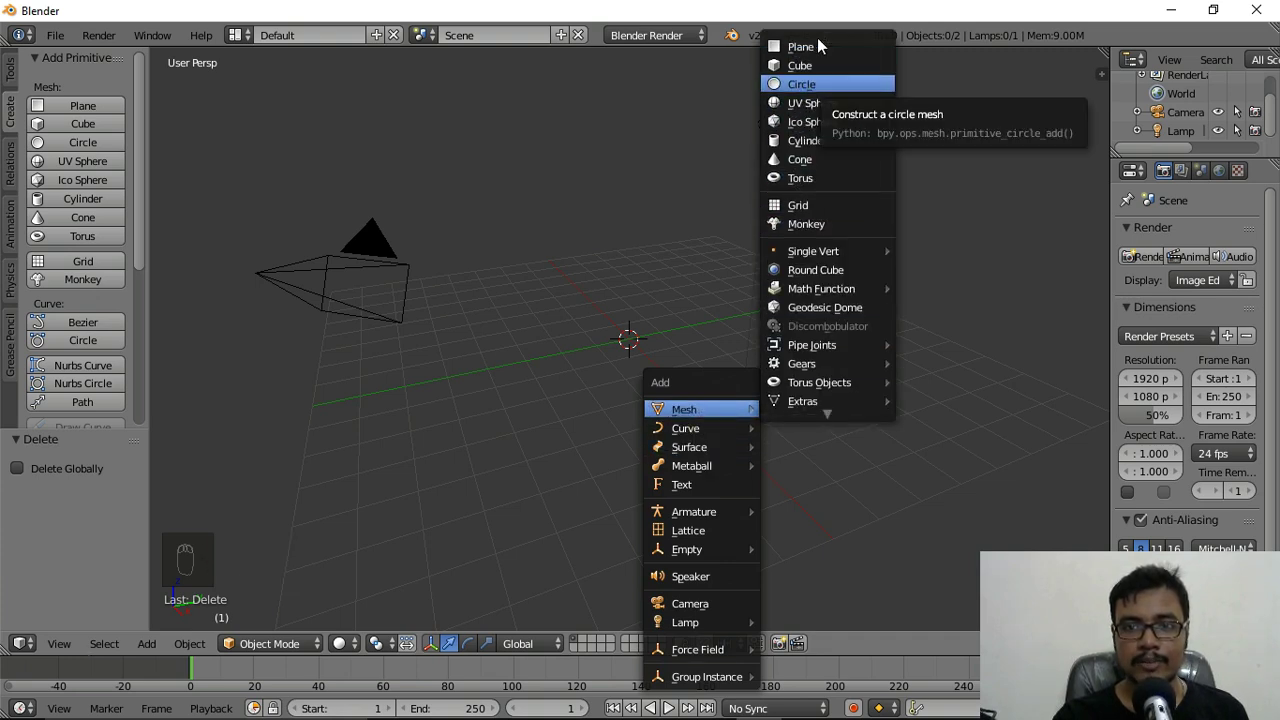
left_click(819, 102)
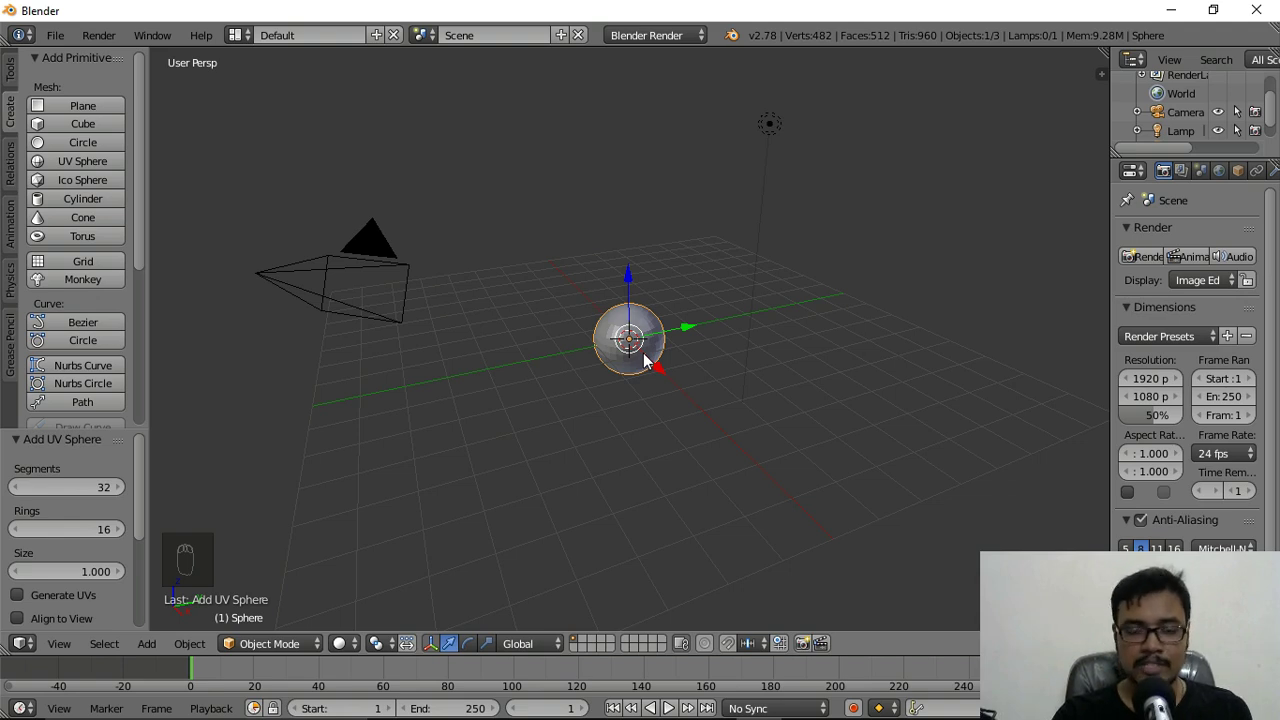
- Apply smooth shading to the UV sphere and inspect its surface up close
key("KP_Decimal")
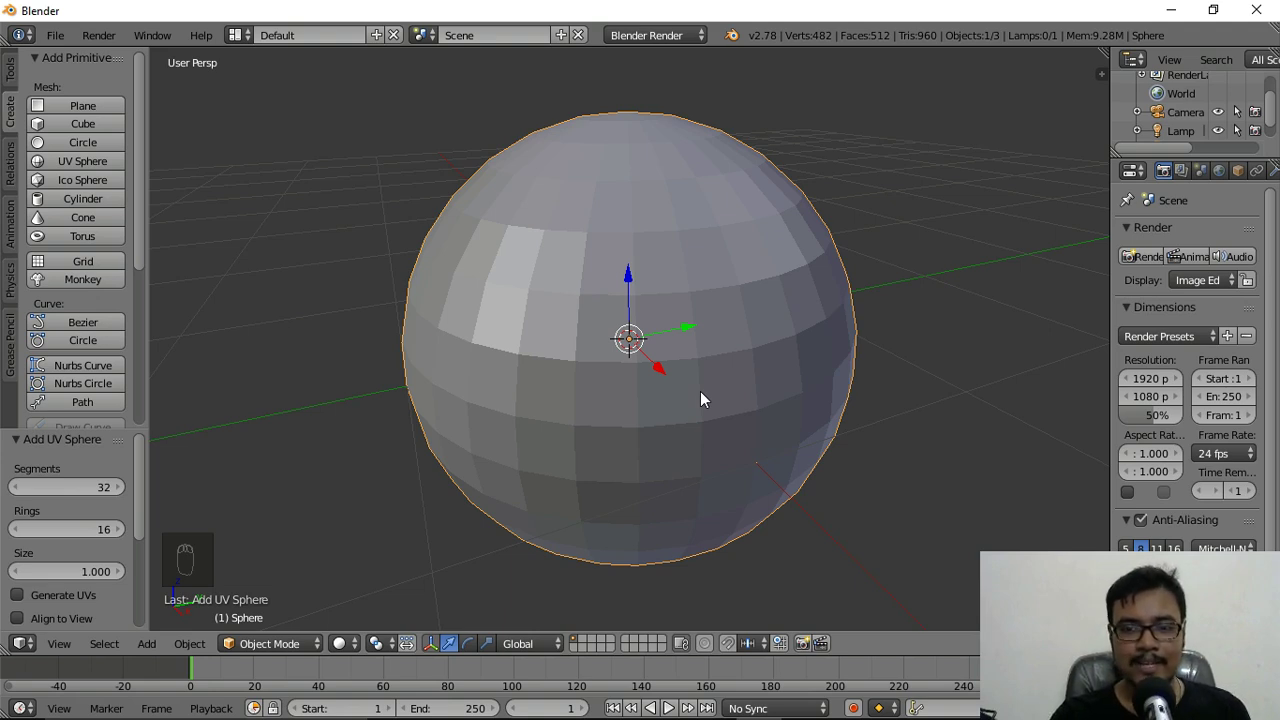
scroll(700, 393, "down", 3)
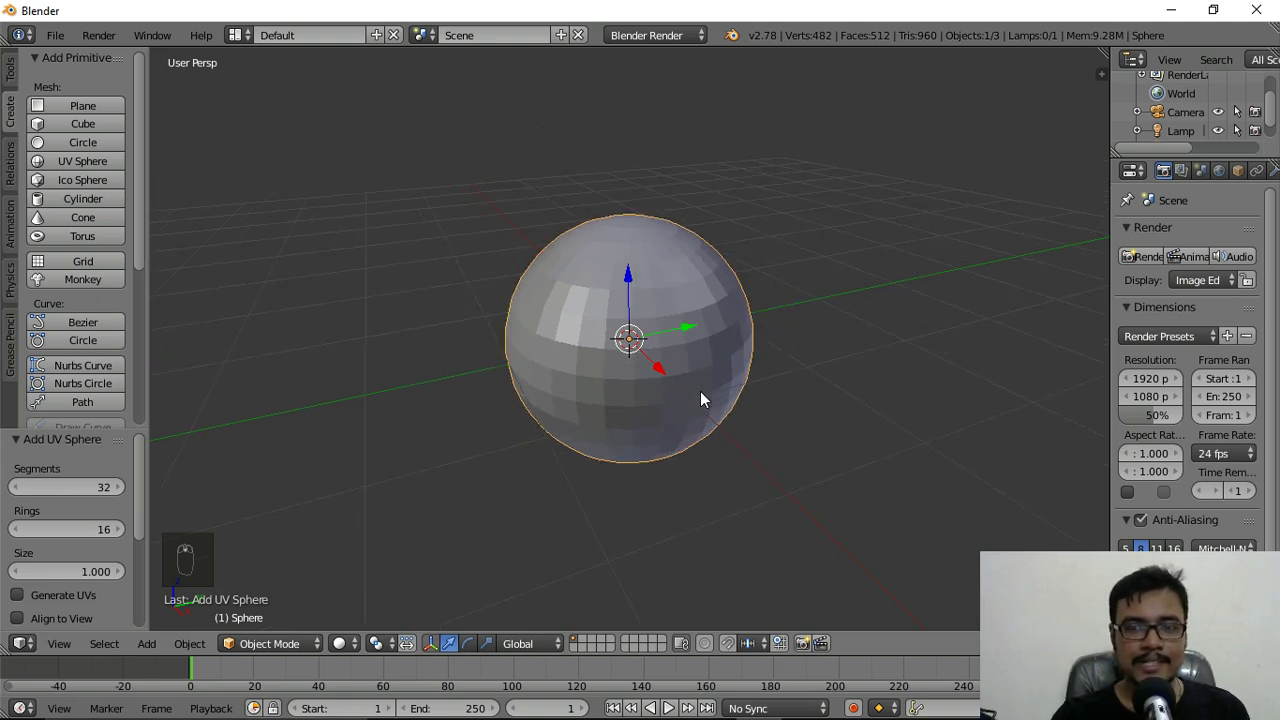
scroll(700, 399, "up", 4)
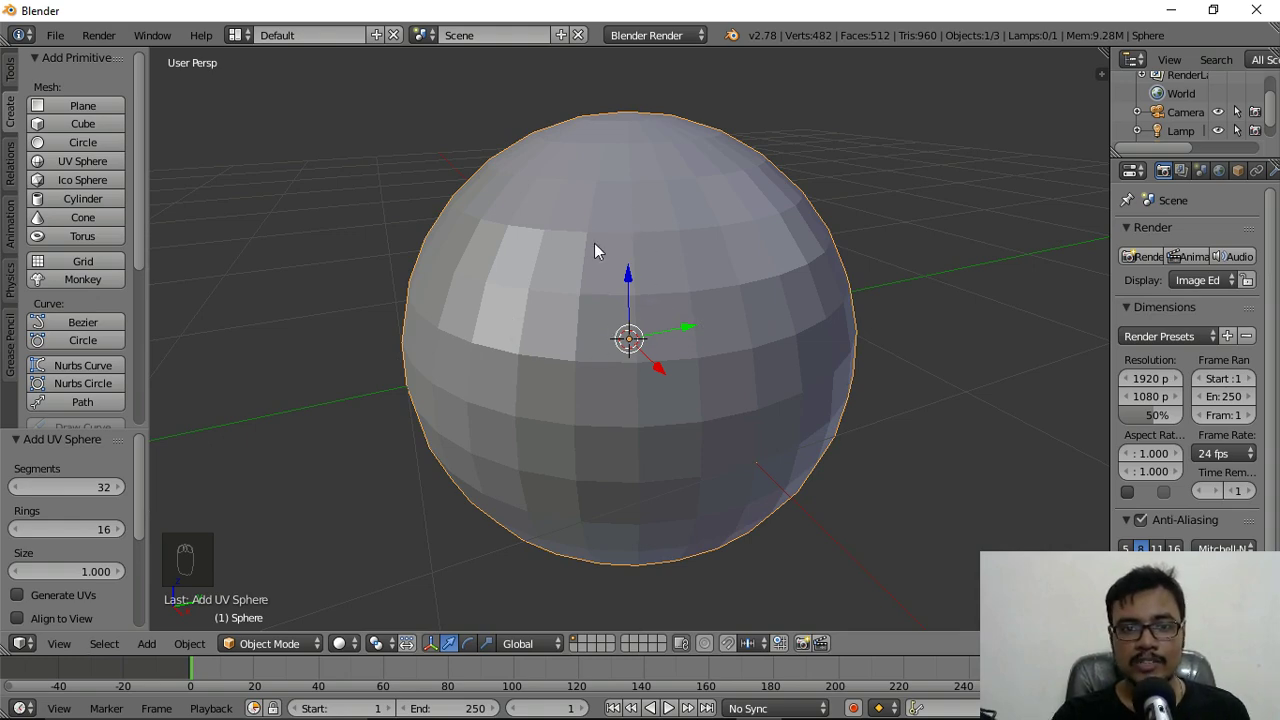
mouse_move(458, 307)
middle_mouse_down()
mouse_move(567, 328)
mouse_move(477, 307)
middle_mouse_up()
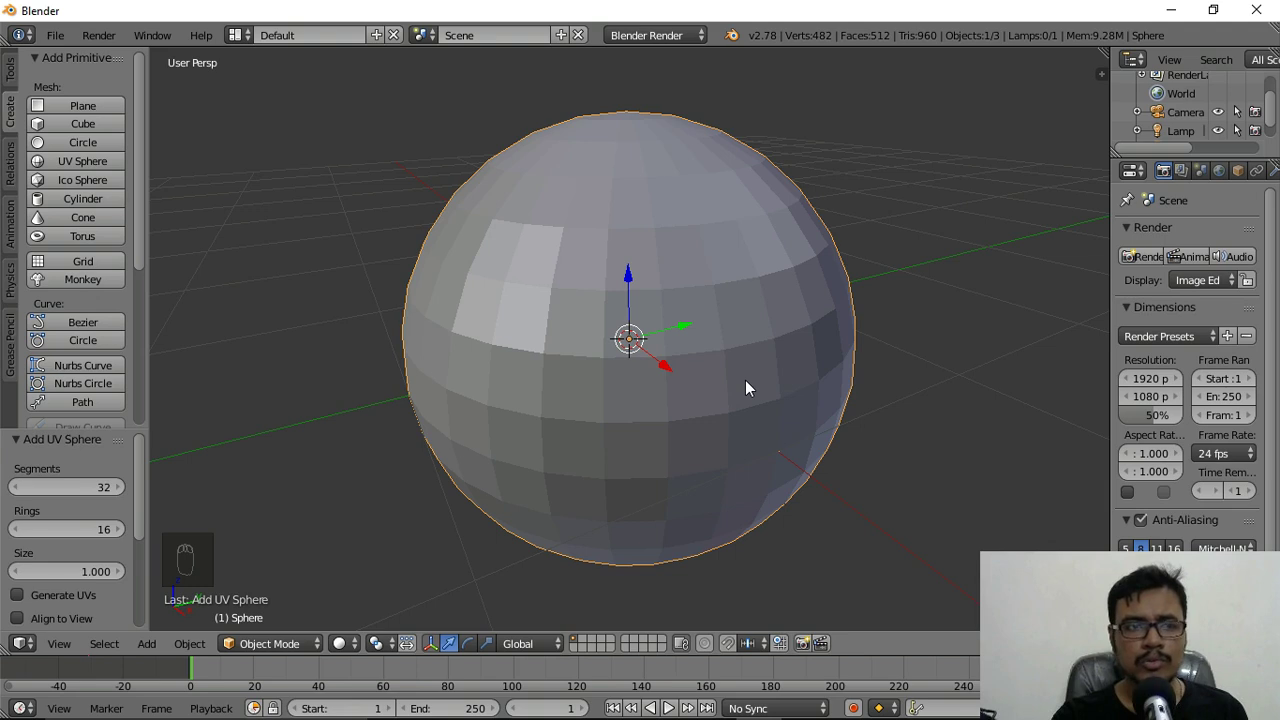
scroll(114, 251, "down", 5)
scroll(100, 250, "up", 5)
left_click(12, 68)
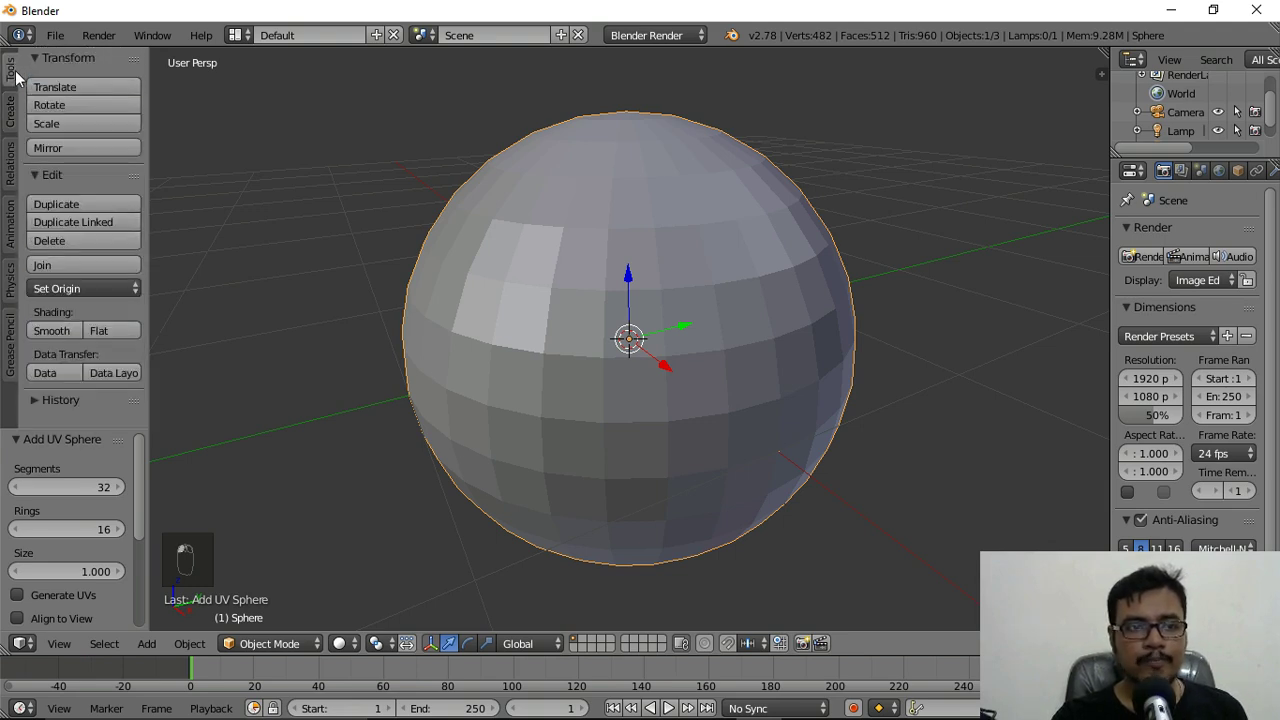
left_click(52, 331)
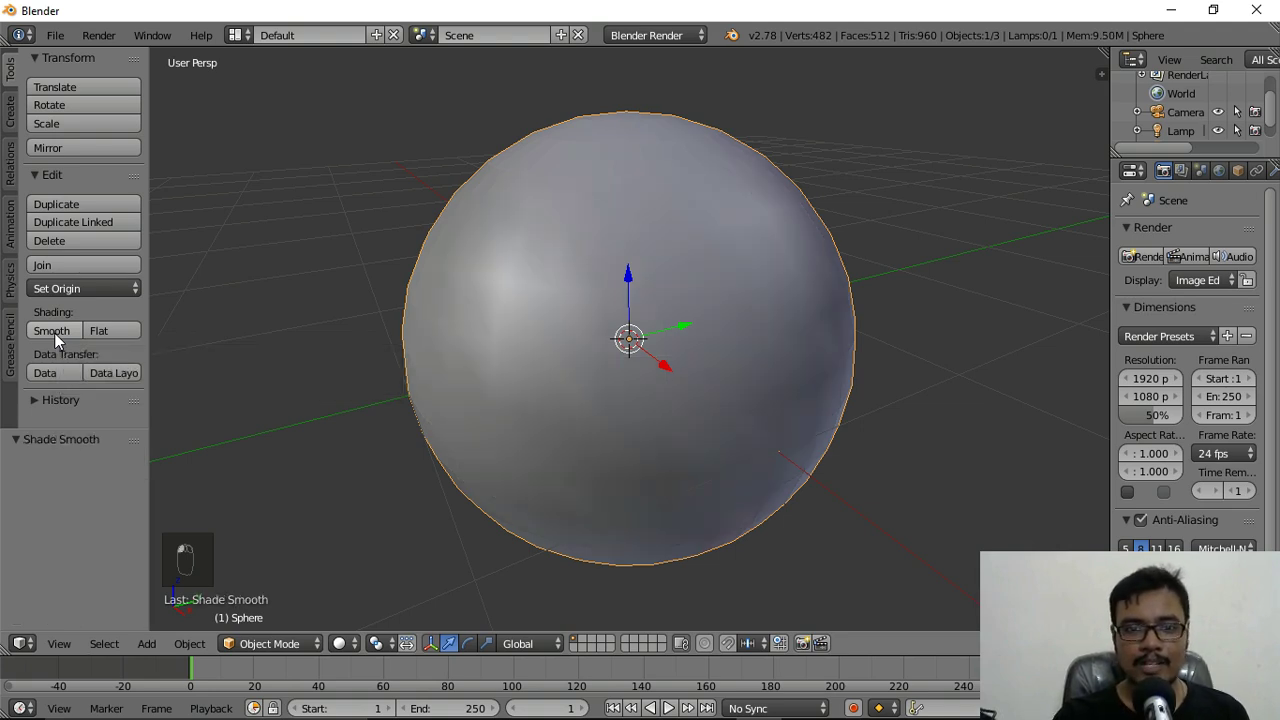
middle_click_drag(764, 312, 734, 315)
scroll(591, 300, "up", 3)
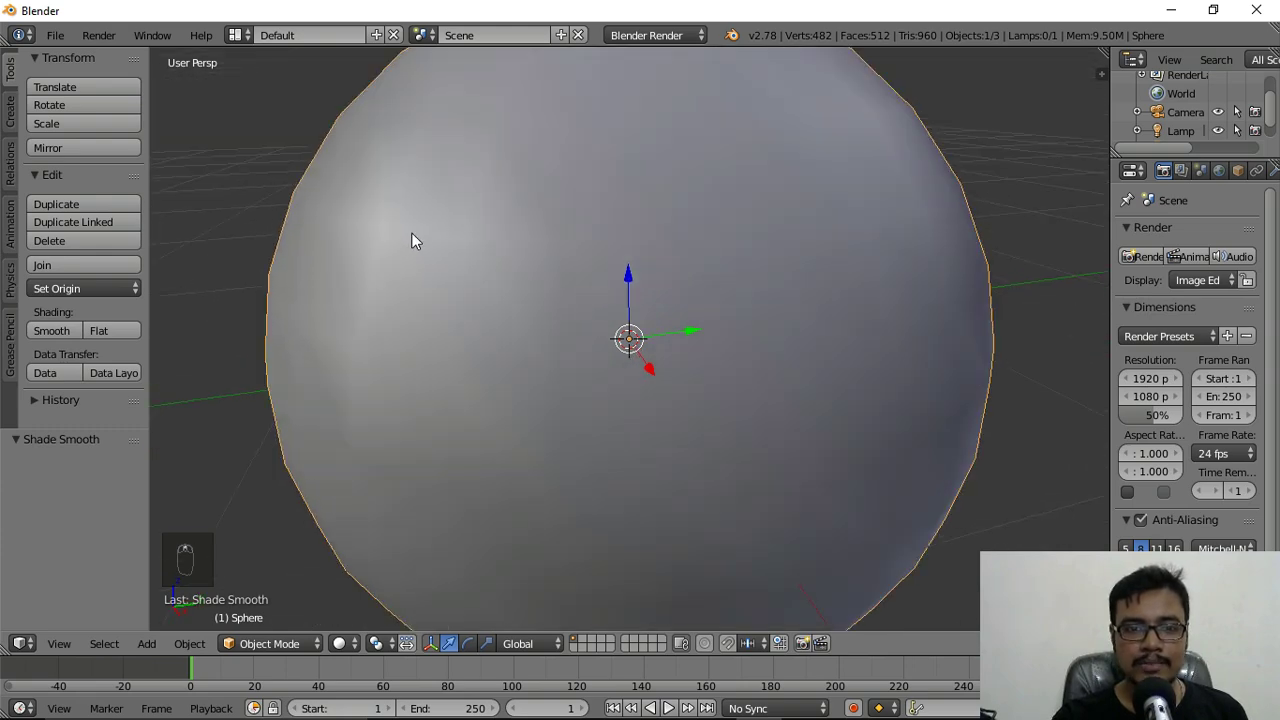
- Apply flat shading to the UV sphere and inspect its faceted surface
scroll(470, 240, "down", 2)
middle_click_drag(470, 261, 515, 313)
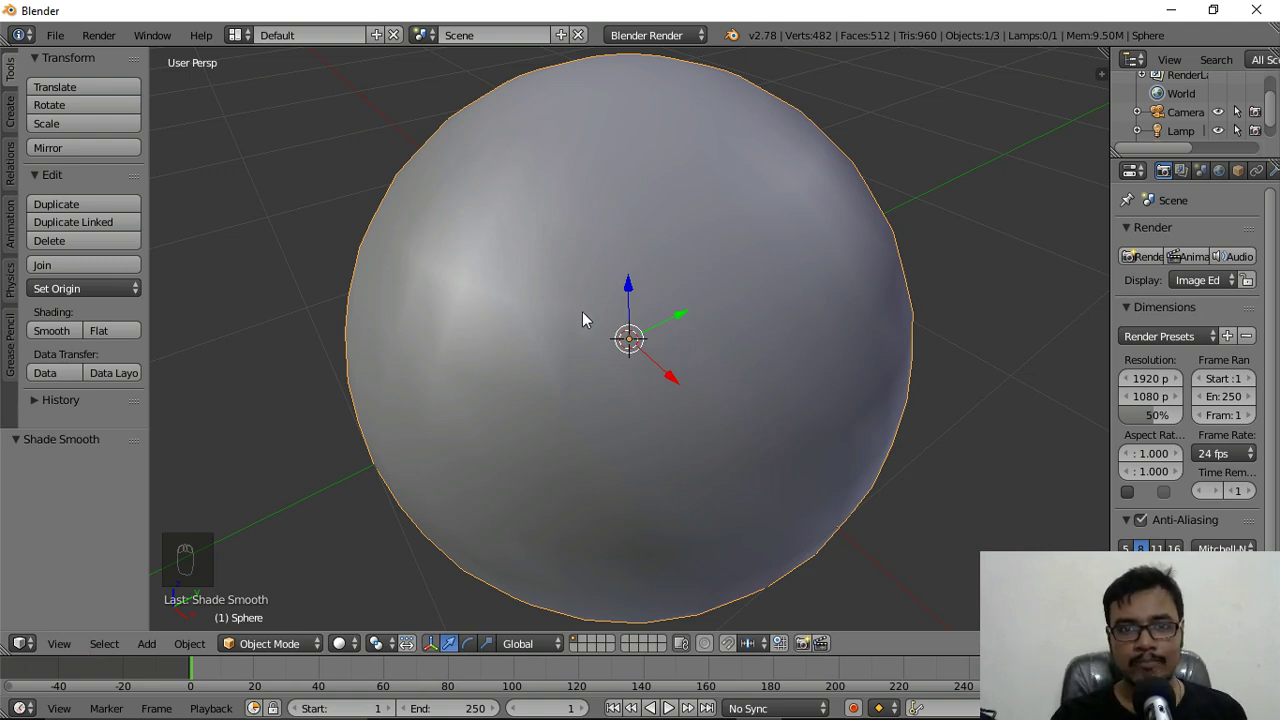
left_click(117, 334)
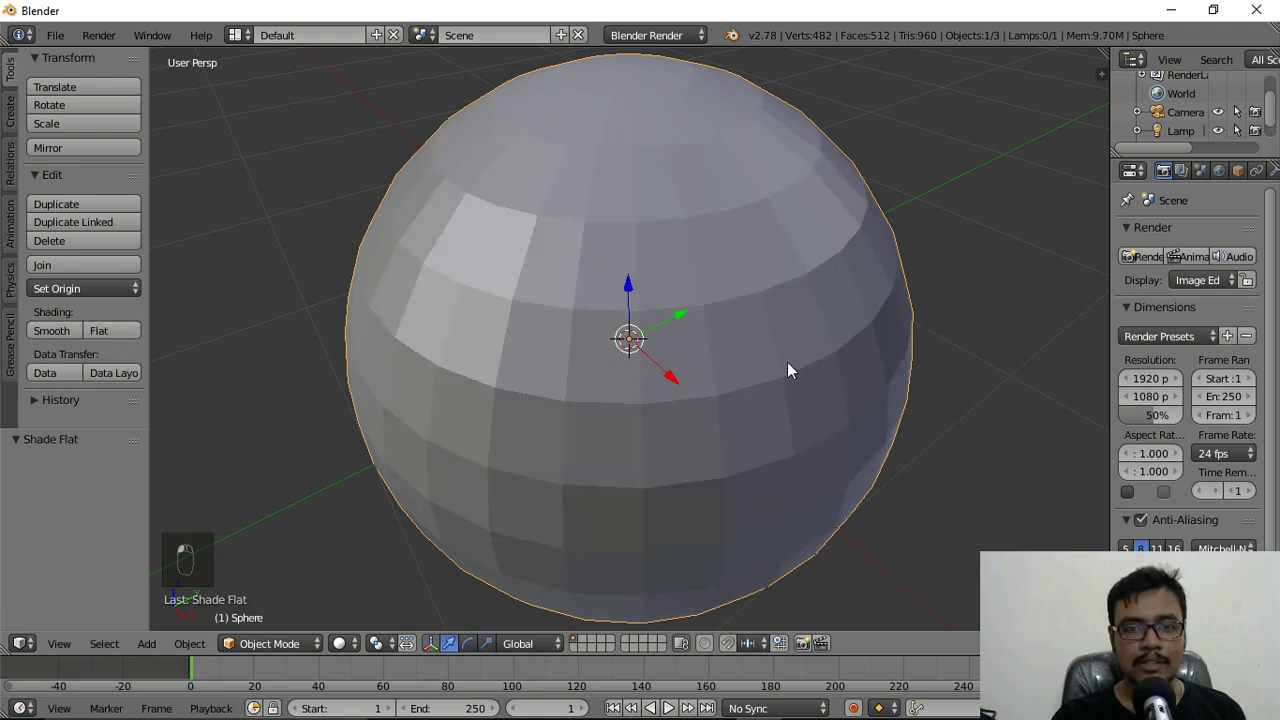
scroll(618, 258, "down", 2)
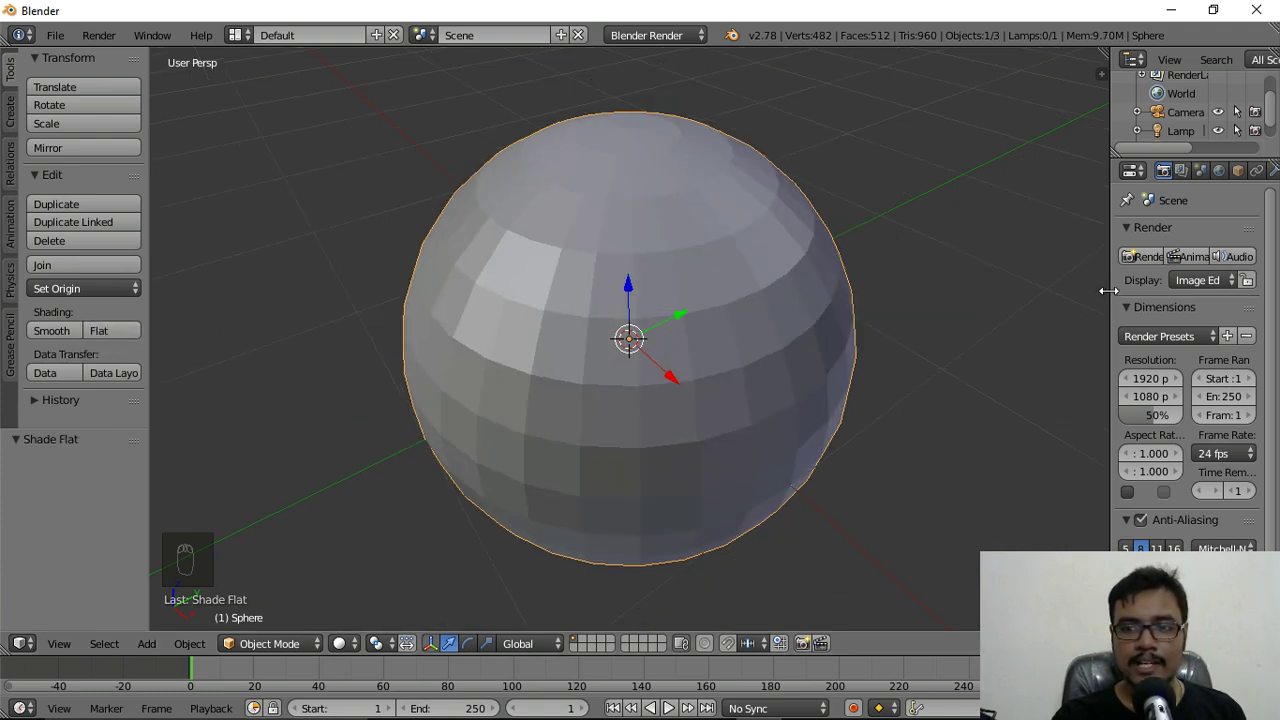
- Widen the properties editor and show the sphere's material settings, keeping Blender Render as the render engine
left_click_drag(1111, 287, 921, 303)
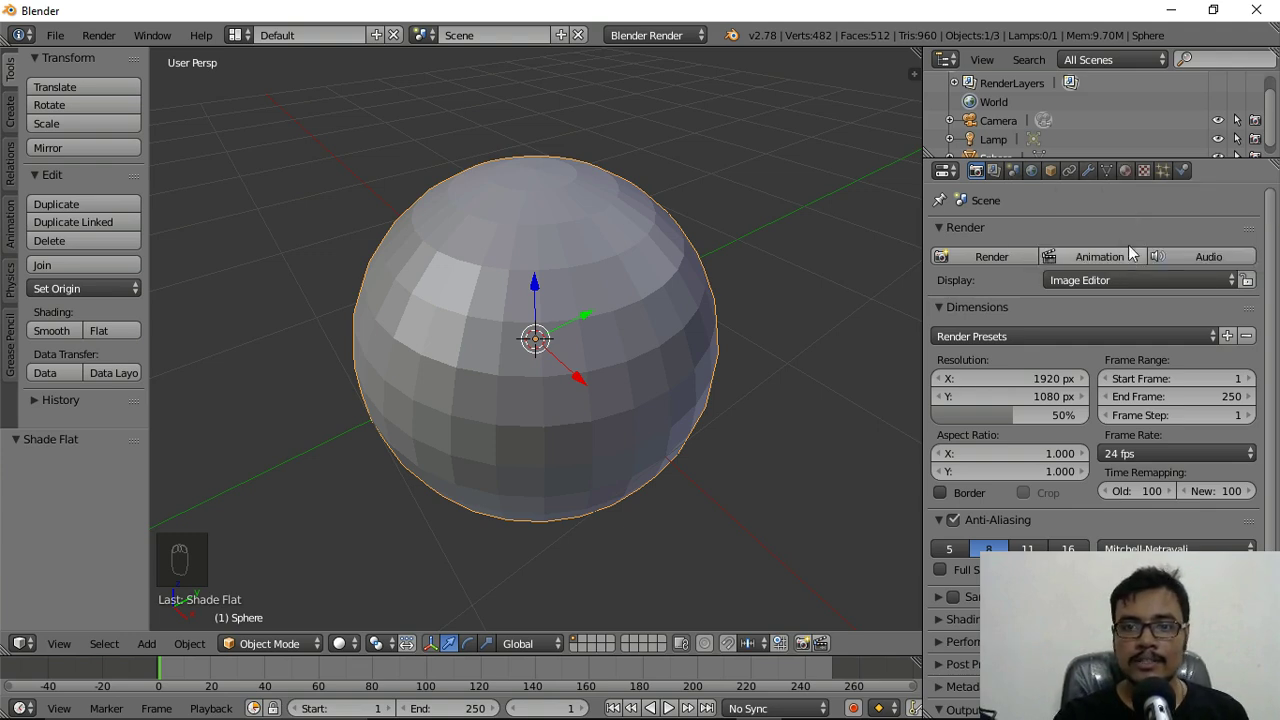
left_click(1125, 171)
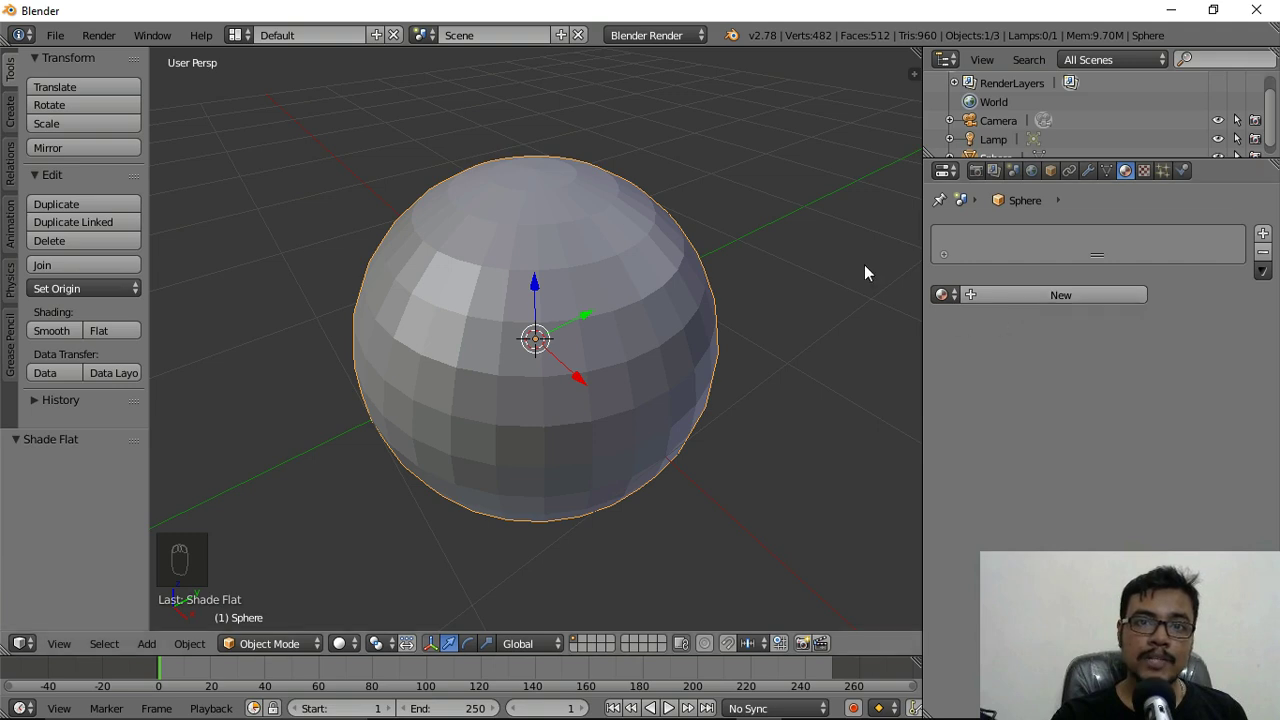
left_click(668, 36)
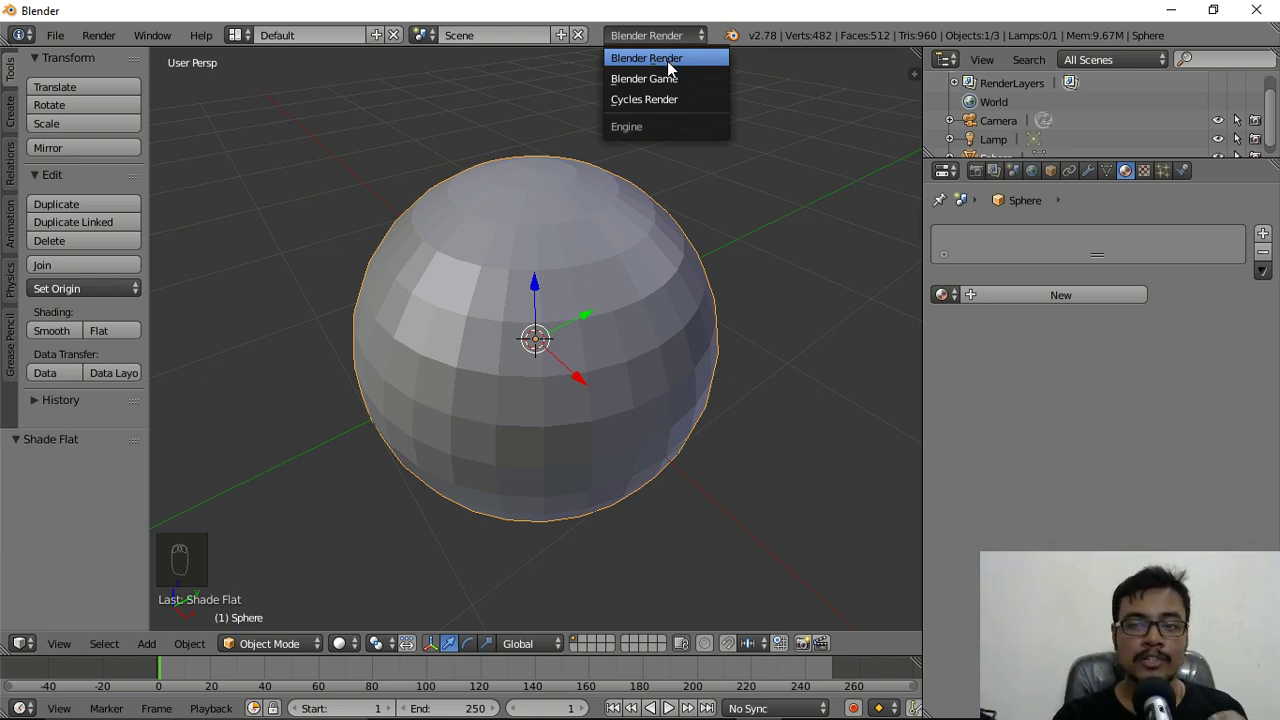
left_click(662, 64)
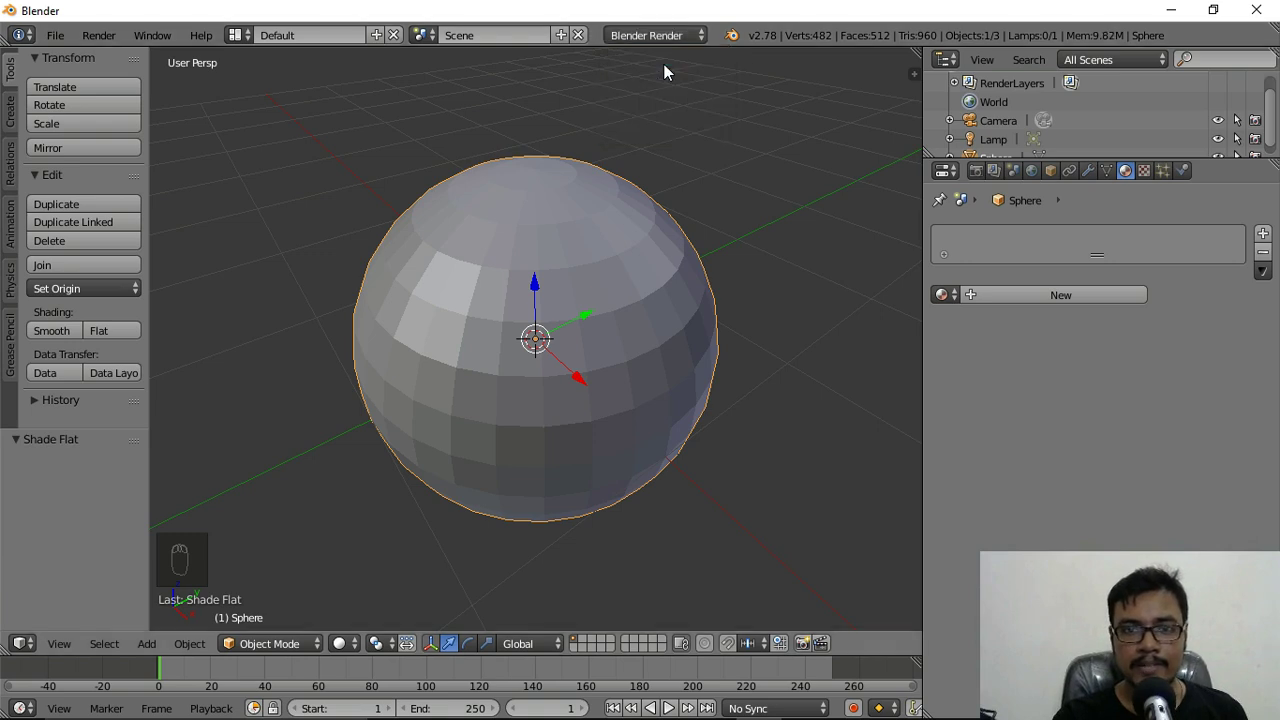
- Create a new material for the sphere and name it ball
left_click(1011, 299)
left_click(1033, 297)
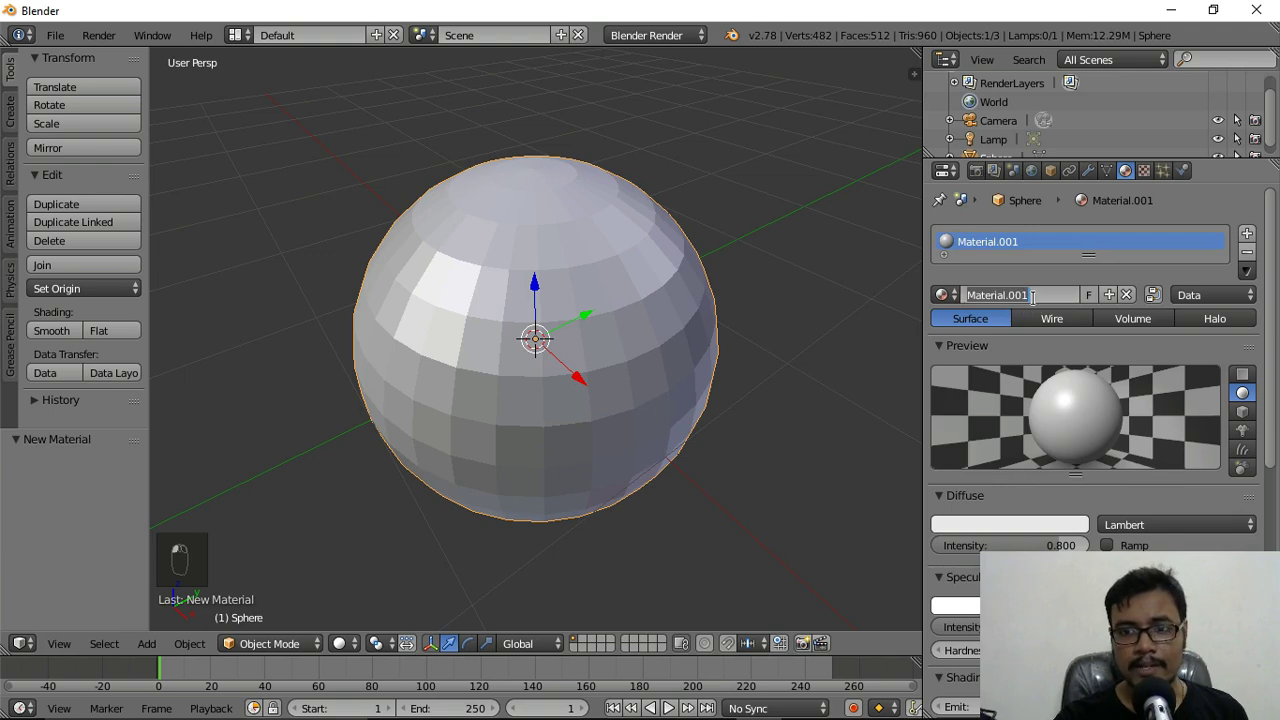
type("ball")
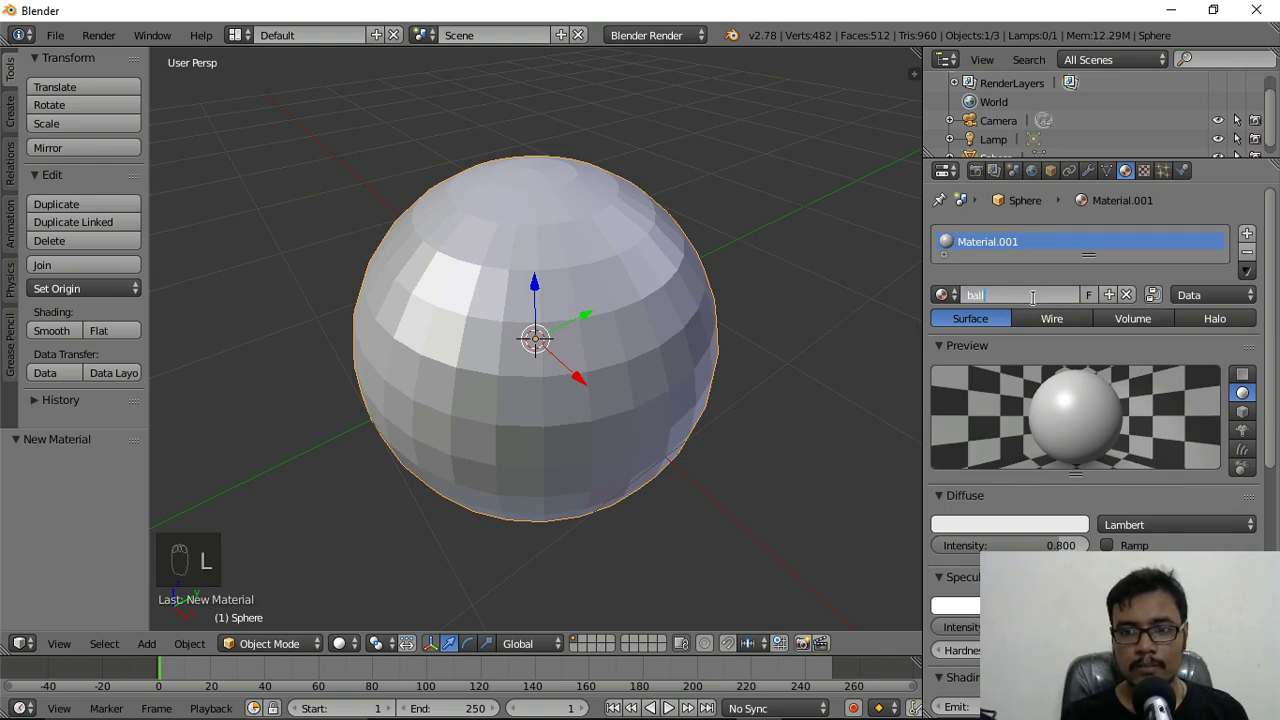
key("Return")
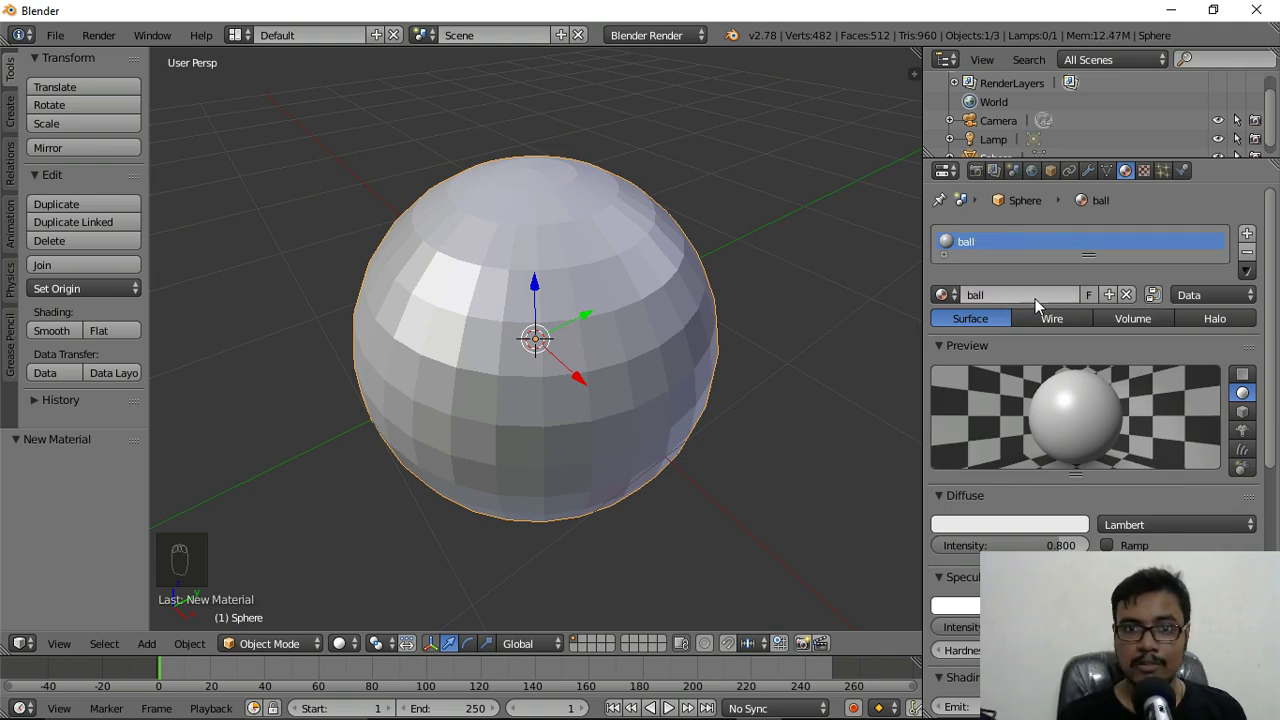
- Set the ball material's diffuse colour to yellow
scroll(1039, 298, "down", 3)
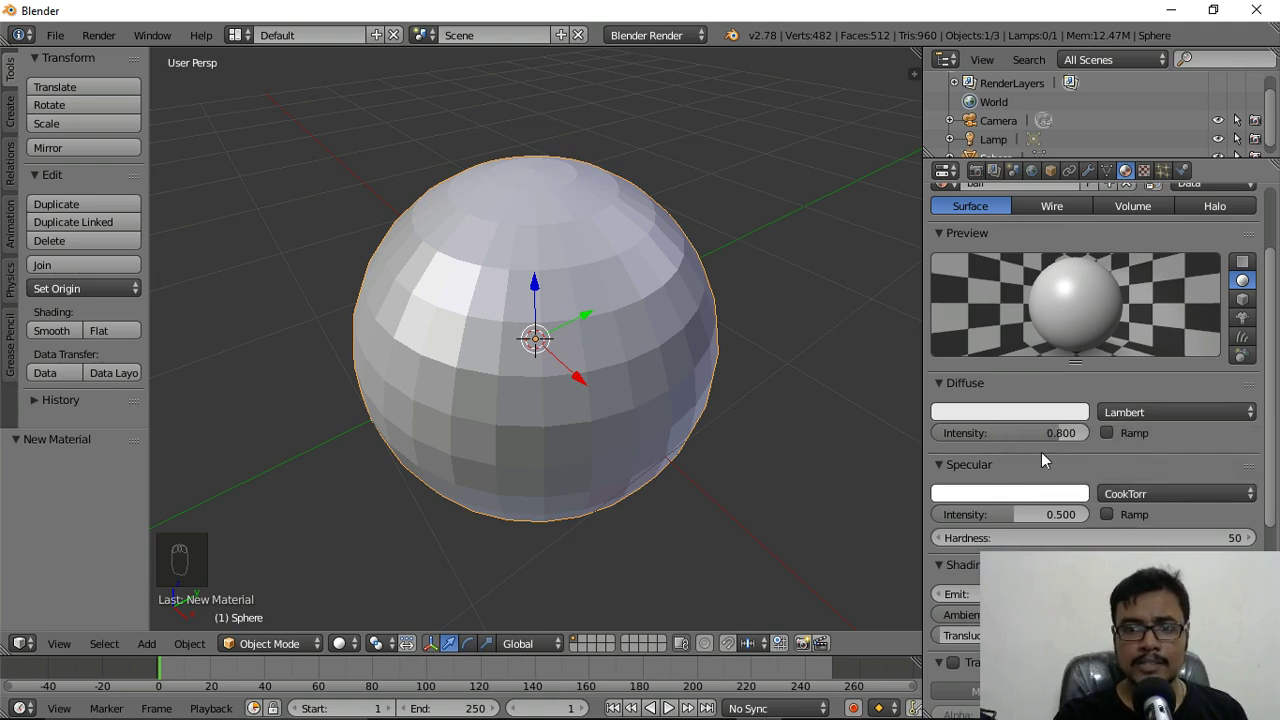
left_click(1029, 410)
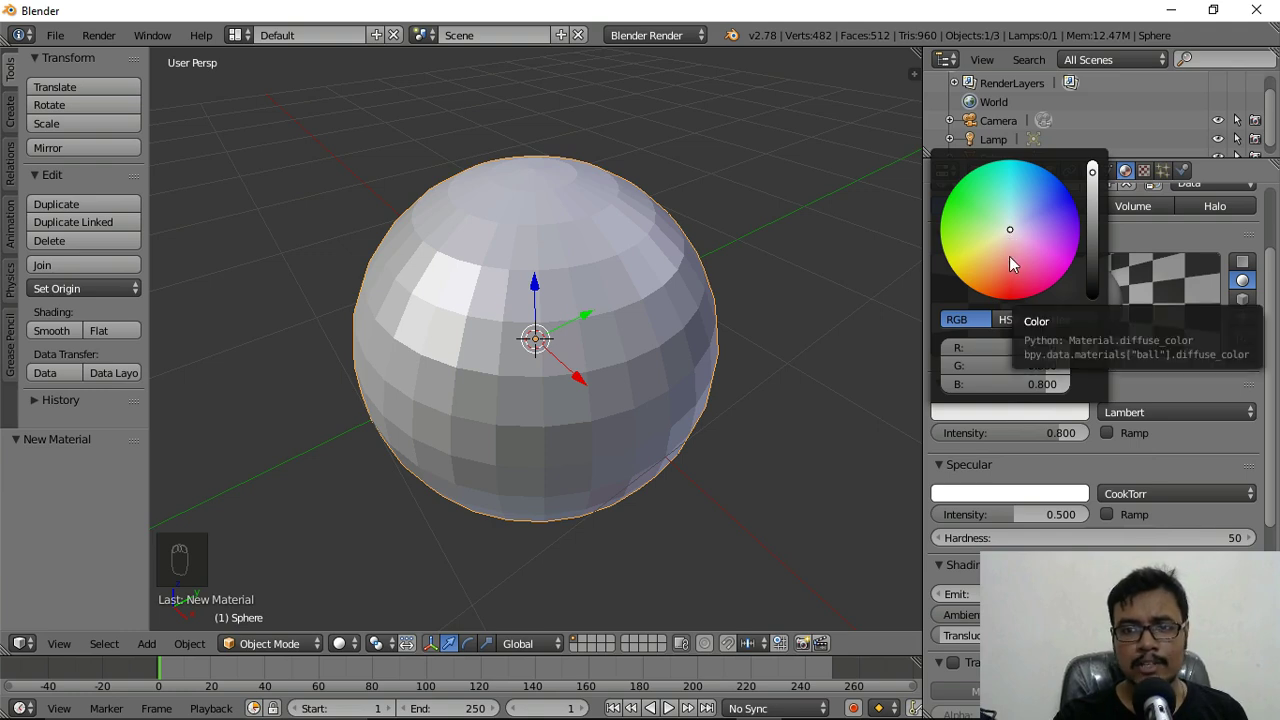
left_click_drag(1010, 231, 975, 251)
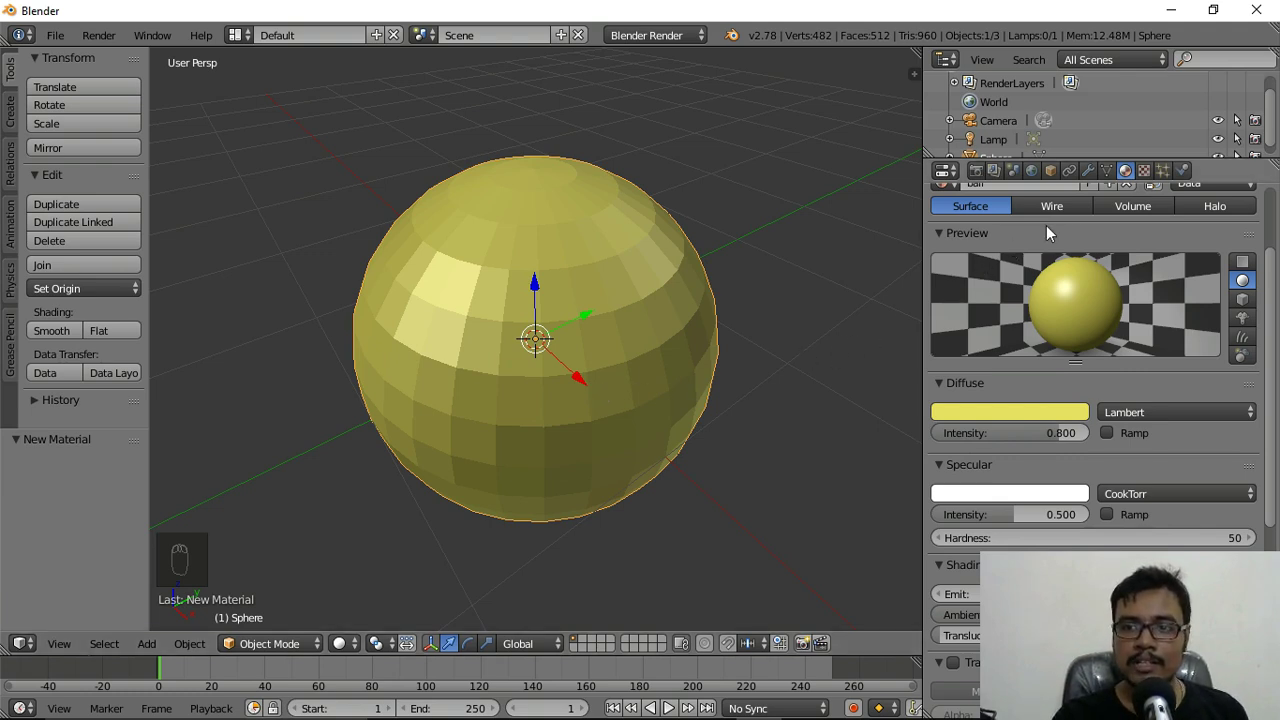
- Add a Subdivision Surface modifier to the sphere
left_click(1089, 171)
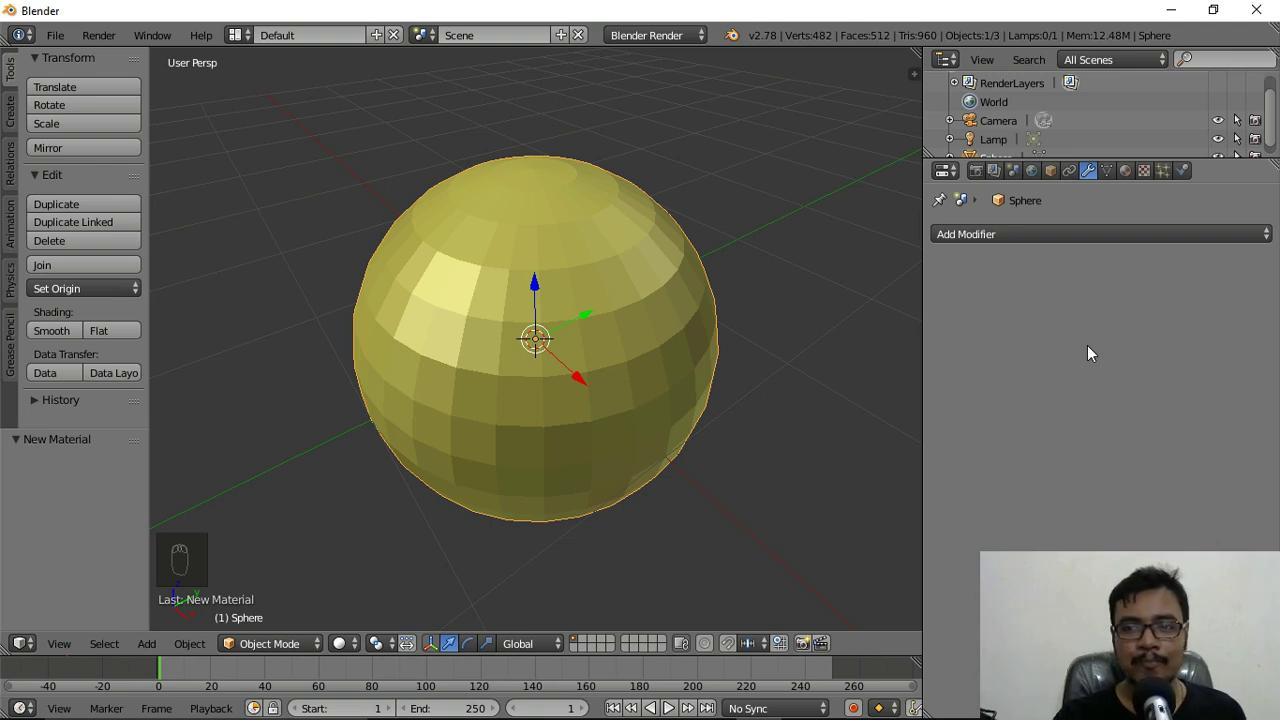
left_click(1043, 234)
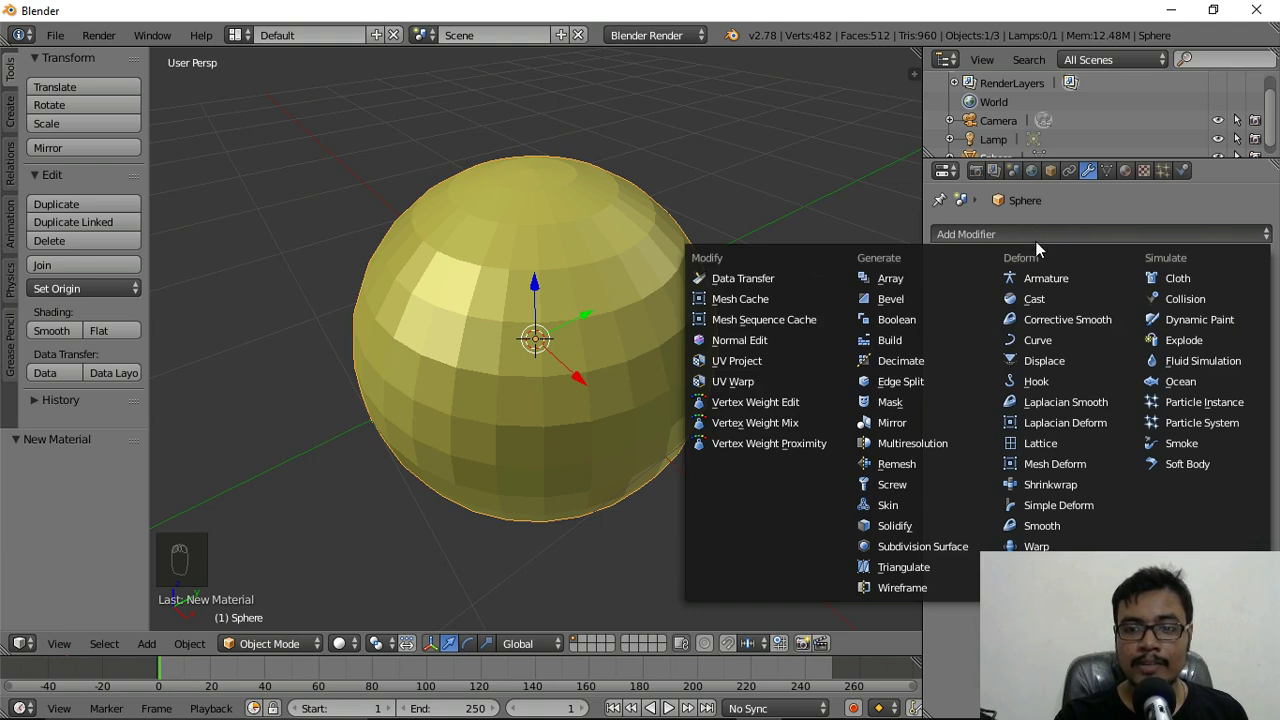
left_click(923, 550)
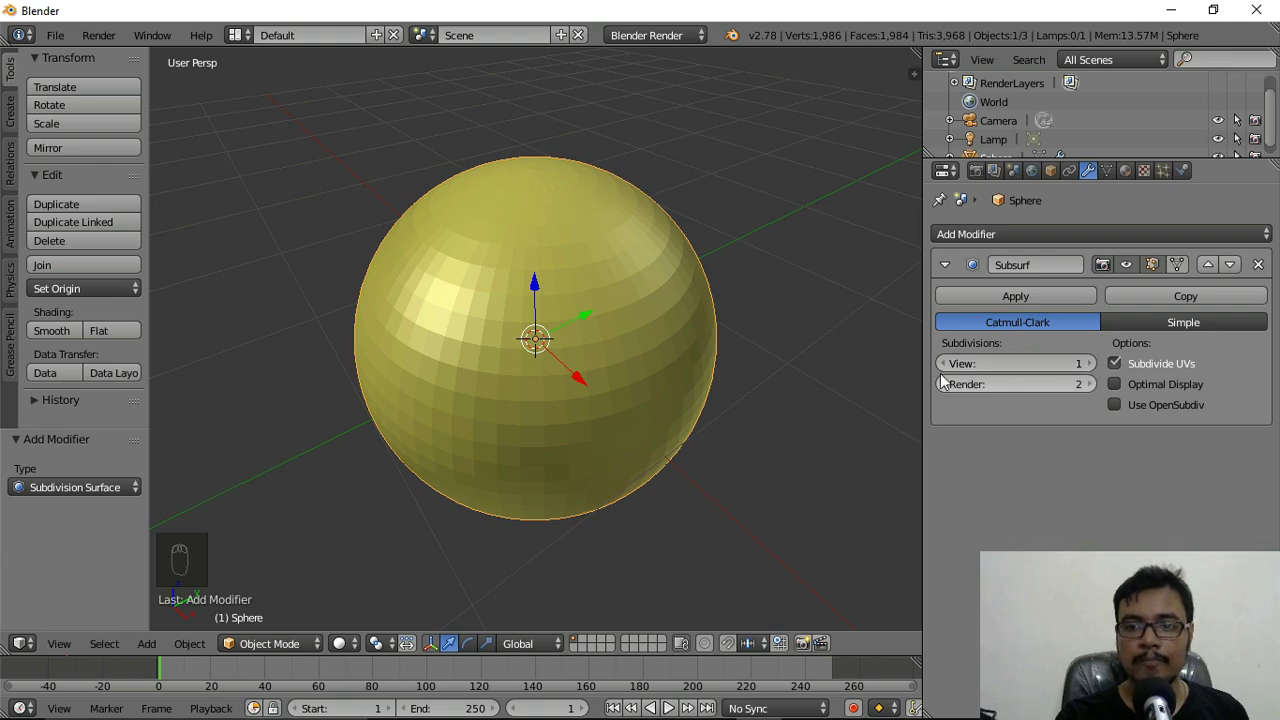
- Try view subdivision levels from 0 to 4 on the Subdivision Surface modifier and settle on 3
left_click_drag(985, 363, 971, 361)
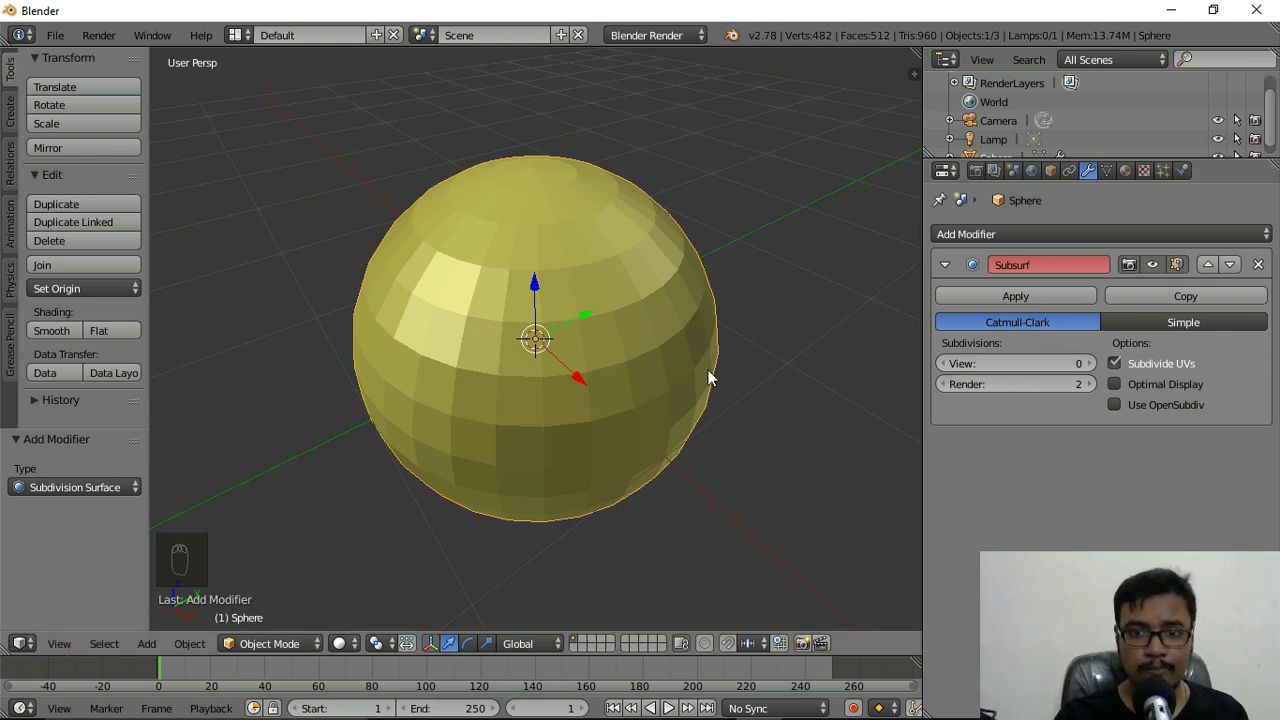
left_click(1089, 364)
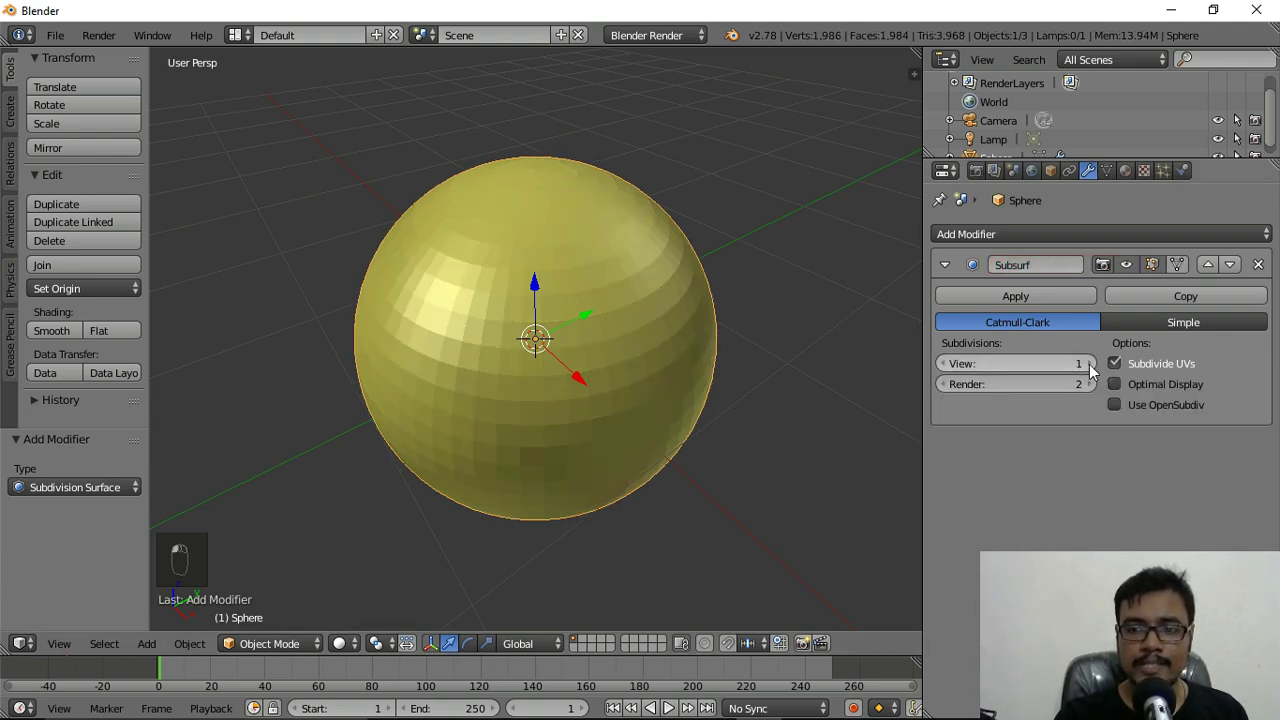
left_click(1089, 364)
left_click(1089, 364)
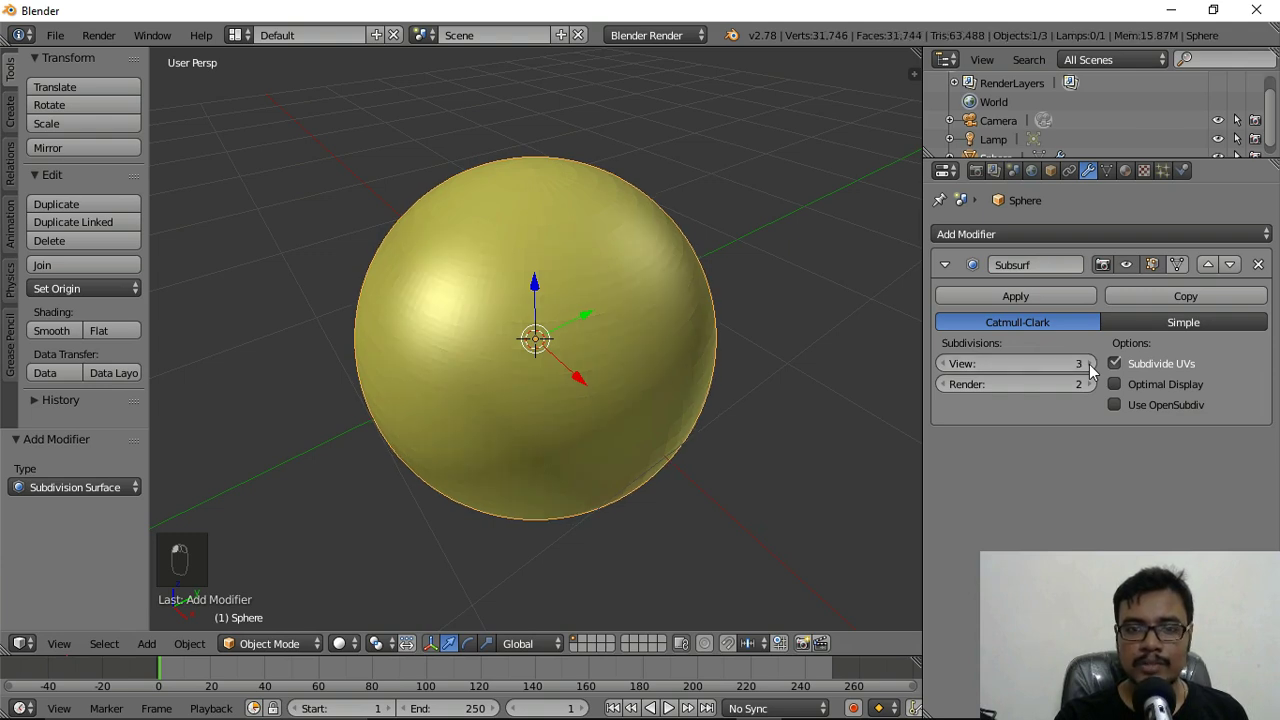
left_click(1089, 364)
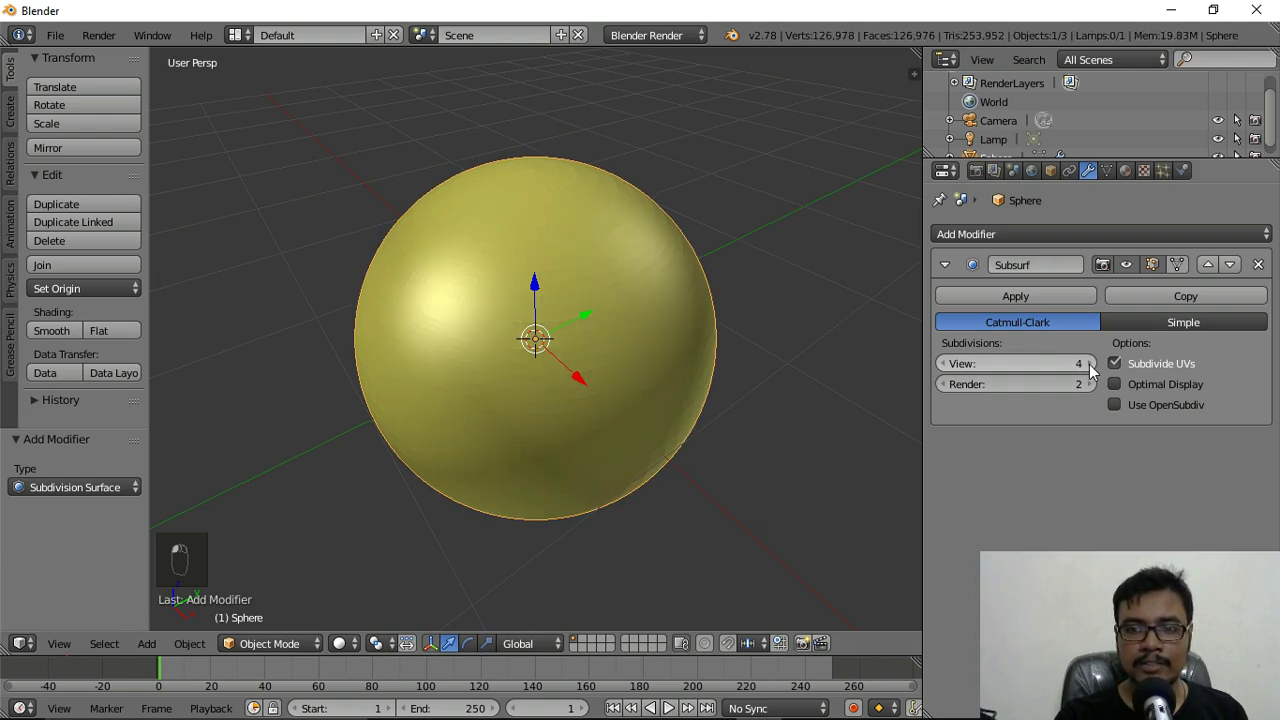
left_click(943, 364)
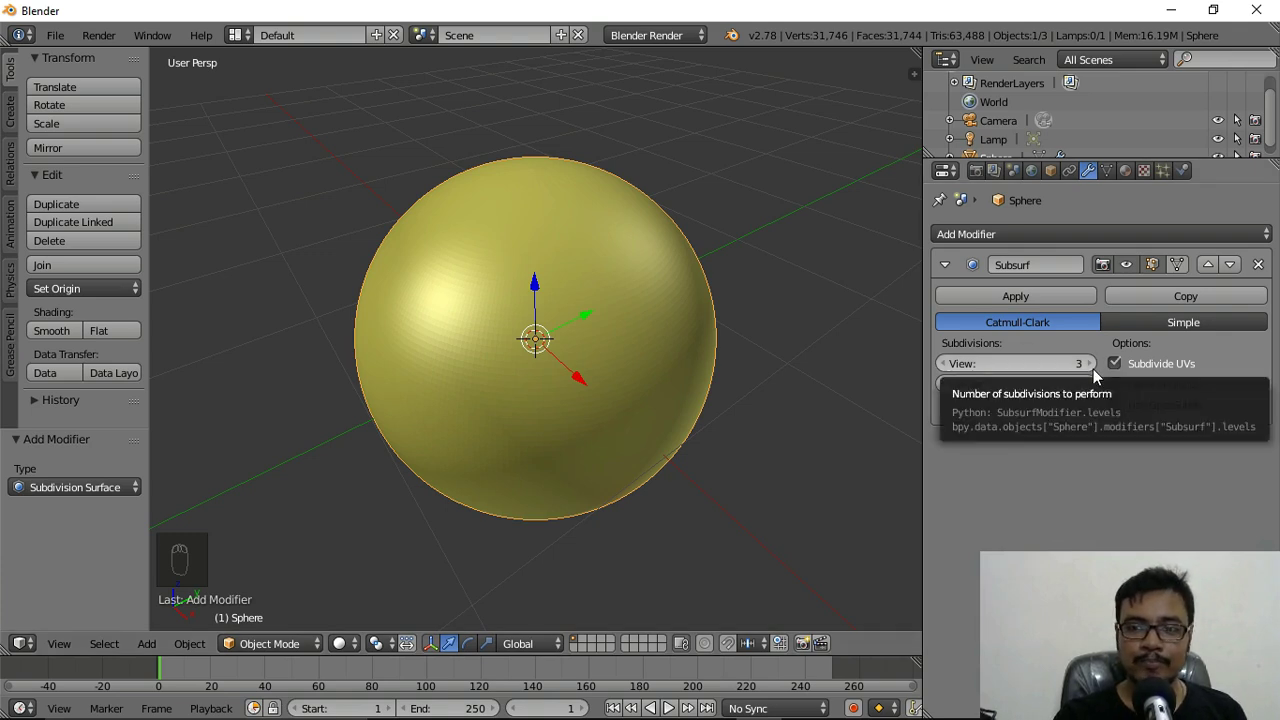
- Shade the sphere smooth and set the Subdivision Surface modifier's render subdivisions to 3
left_click(55, 330)
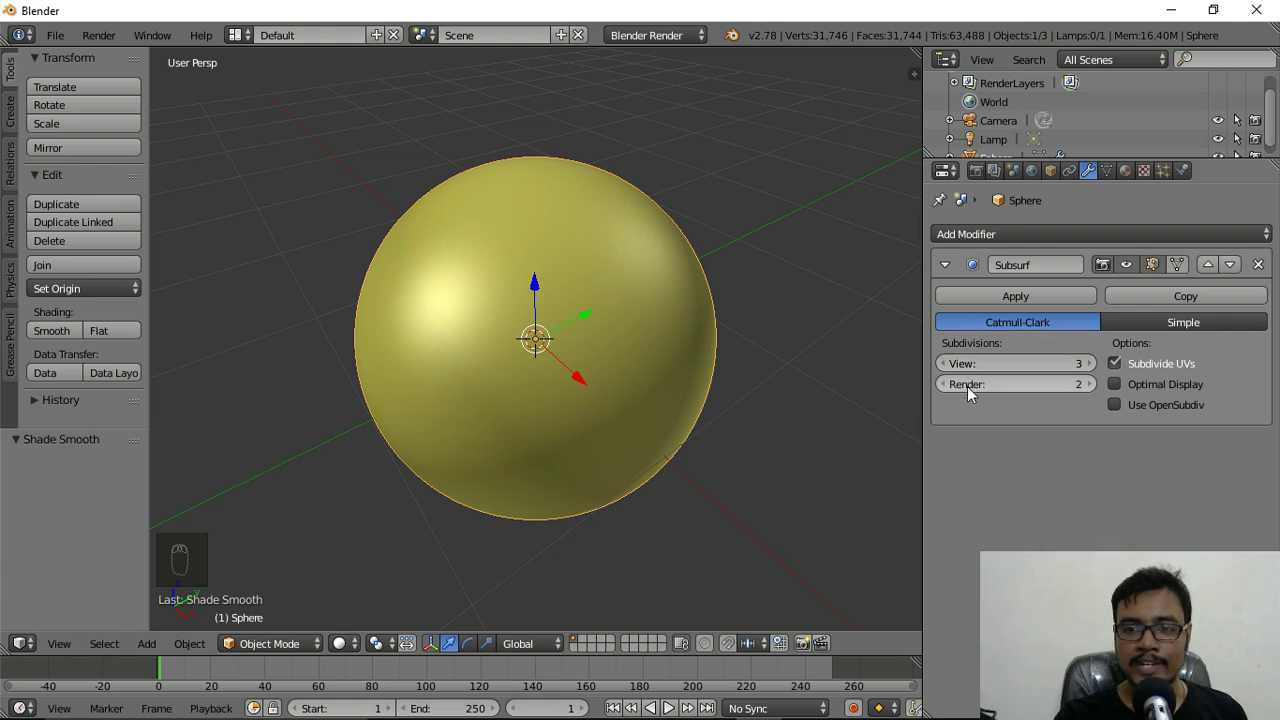
left_click(1089, 384)
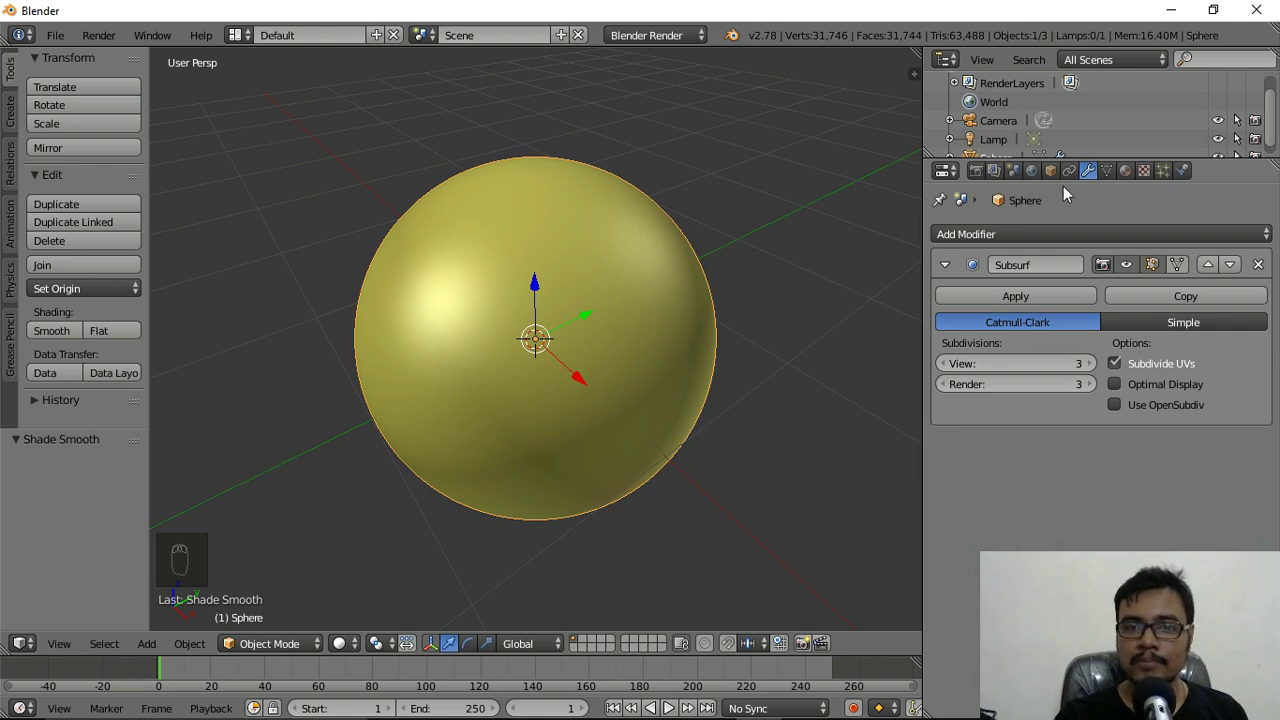
- Return to the sphere's material settings and switch the sphere to Edit Mode
left_click(1124, 172)
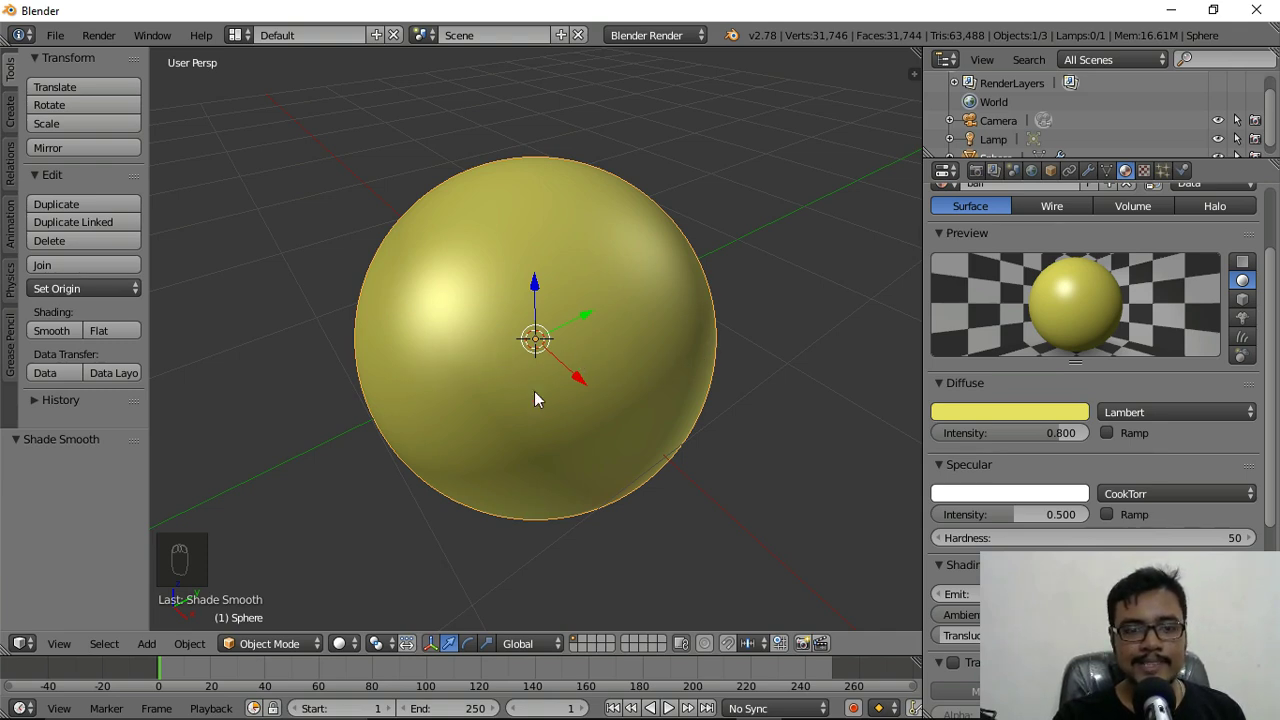
left_click(310, 646)
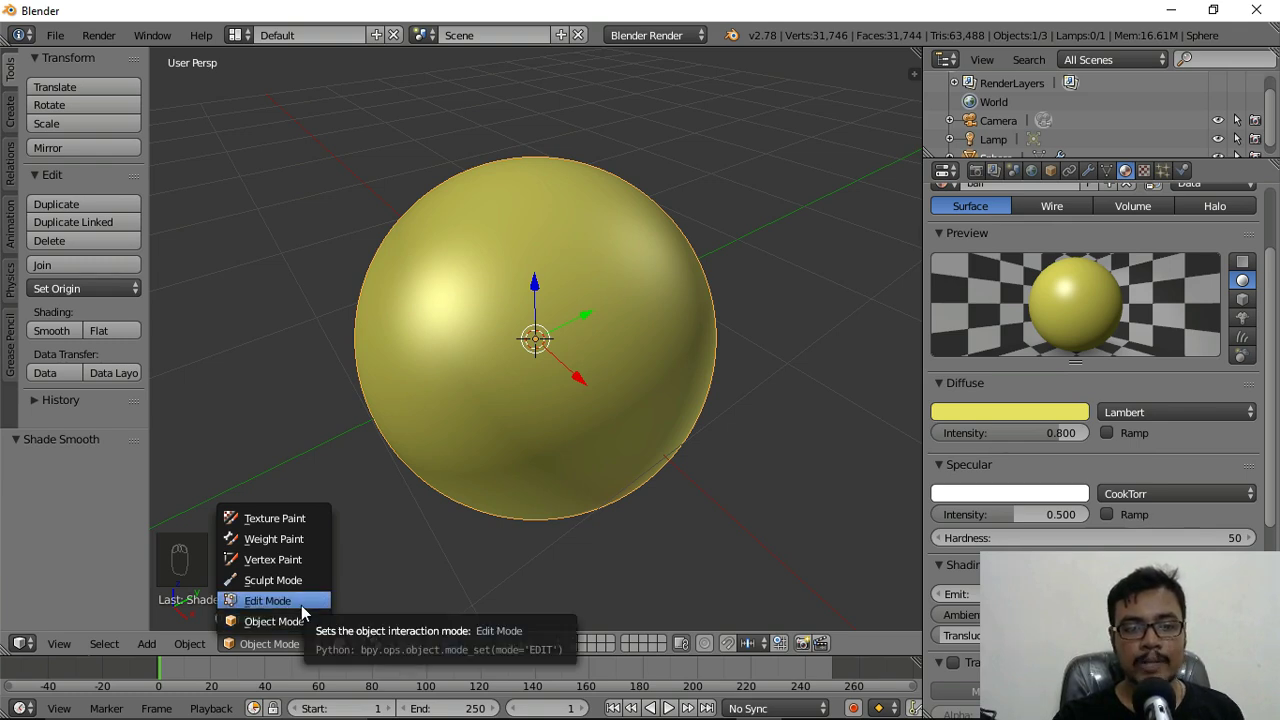
left_click(287, 644)
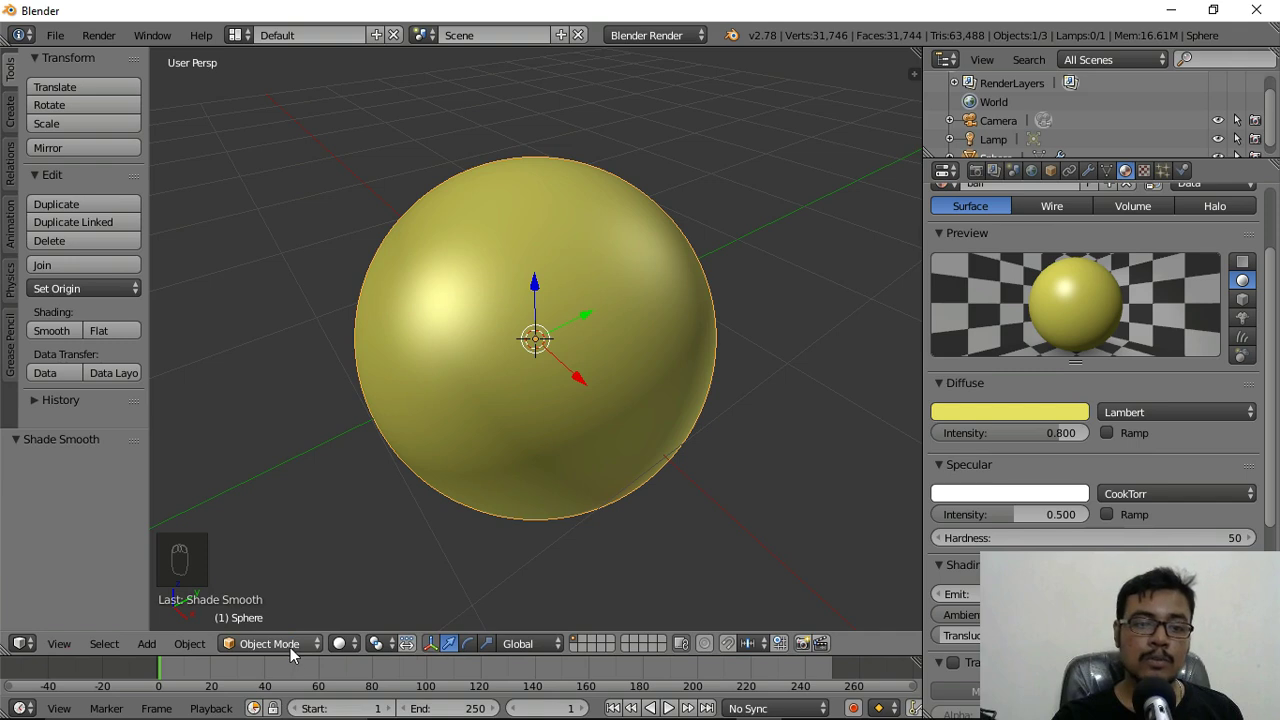
left_click(290, 646)
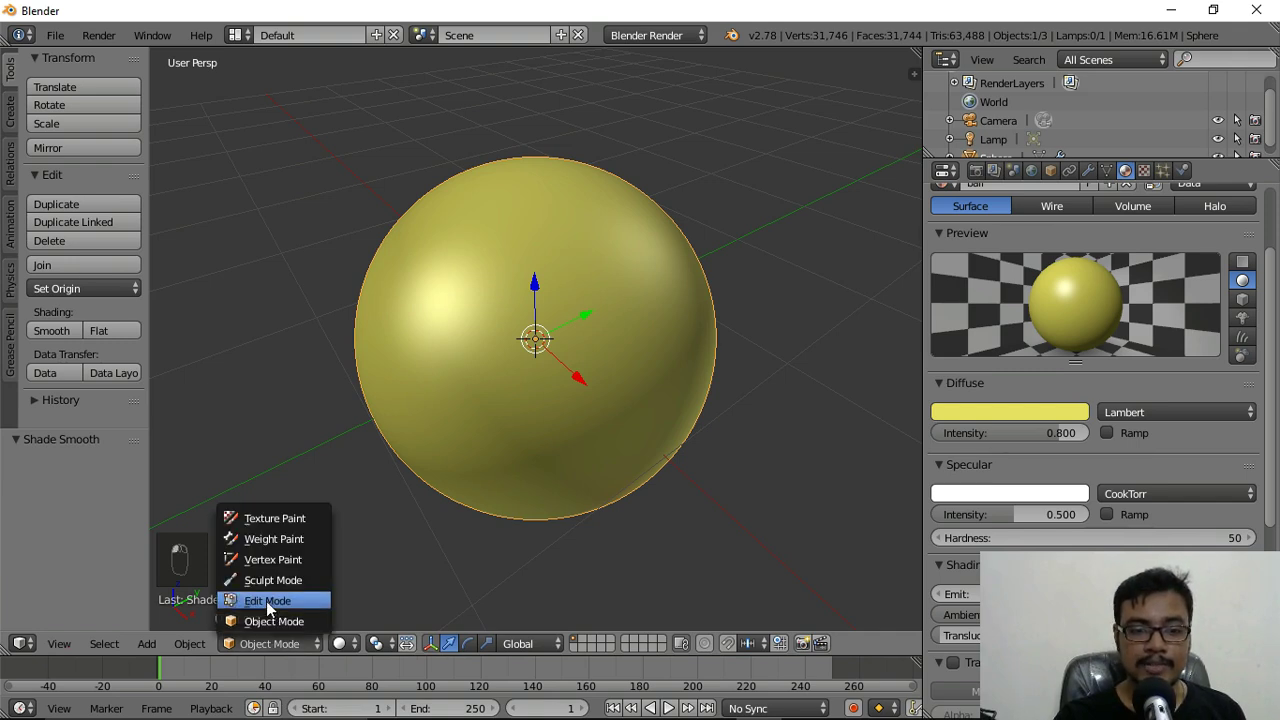
left_click(274, 601)
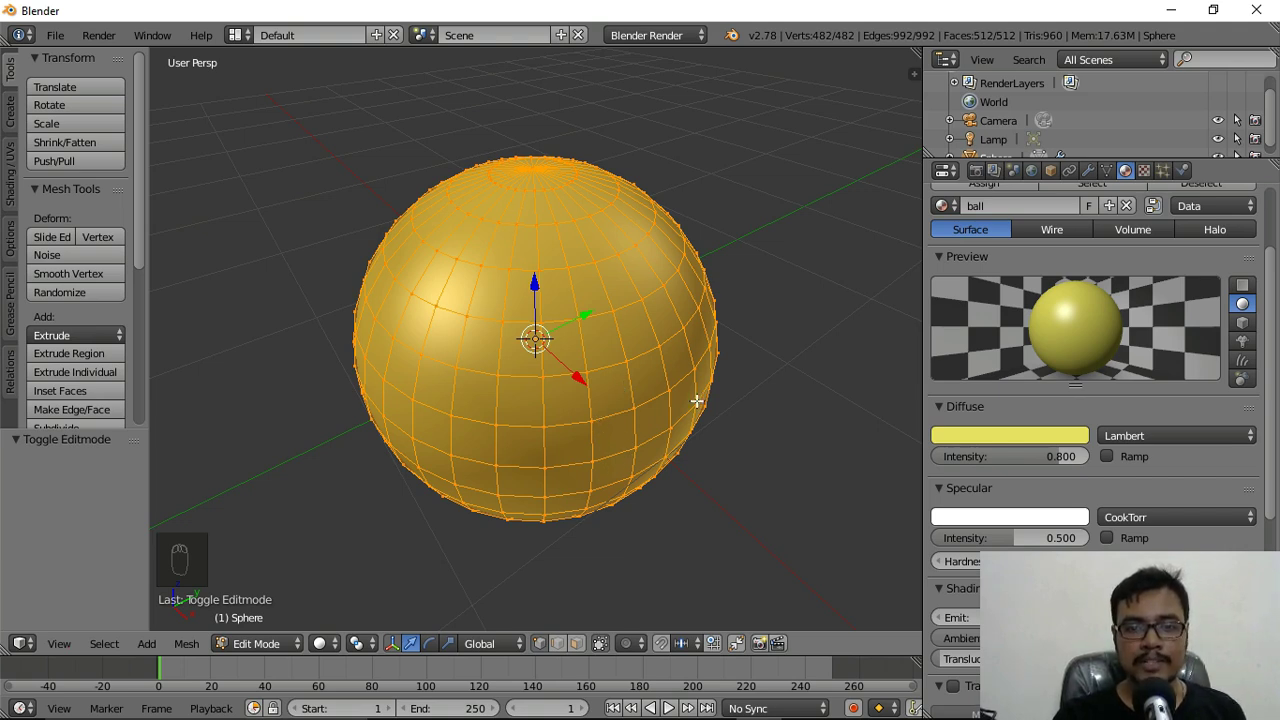
- Deselect the whole sphere mesh and switch to face selection
middle_click_drag(607, 404, 597, 349)
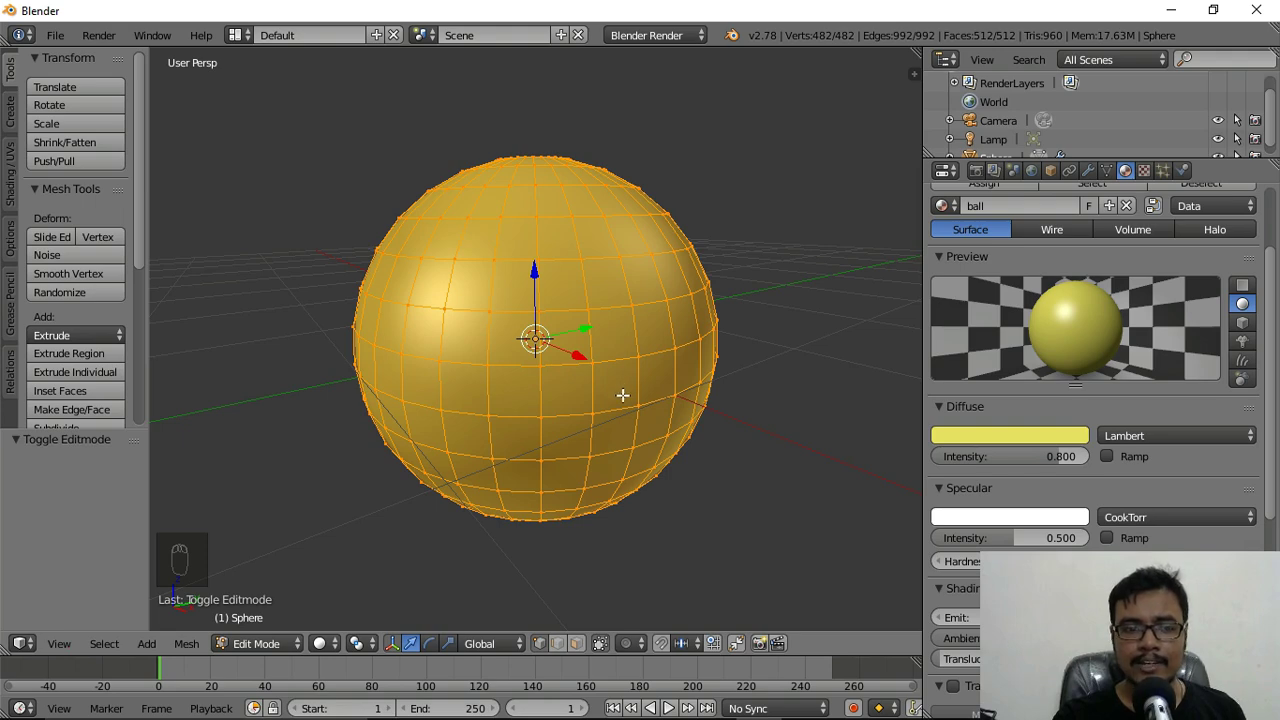
key("a")
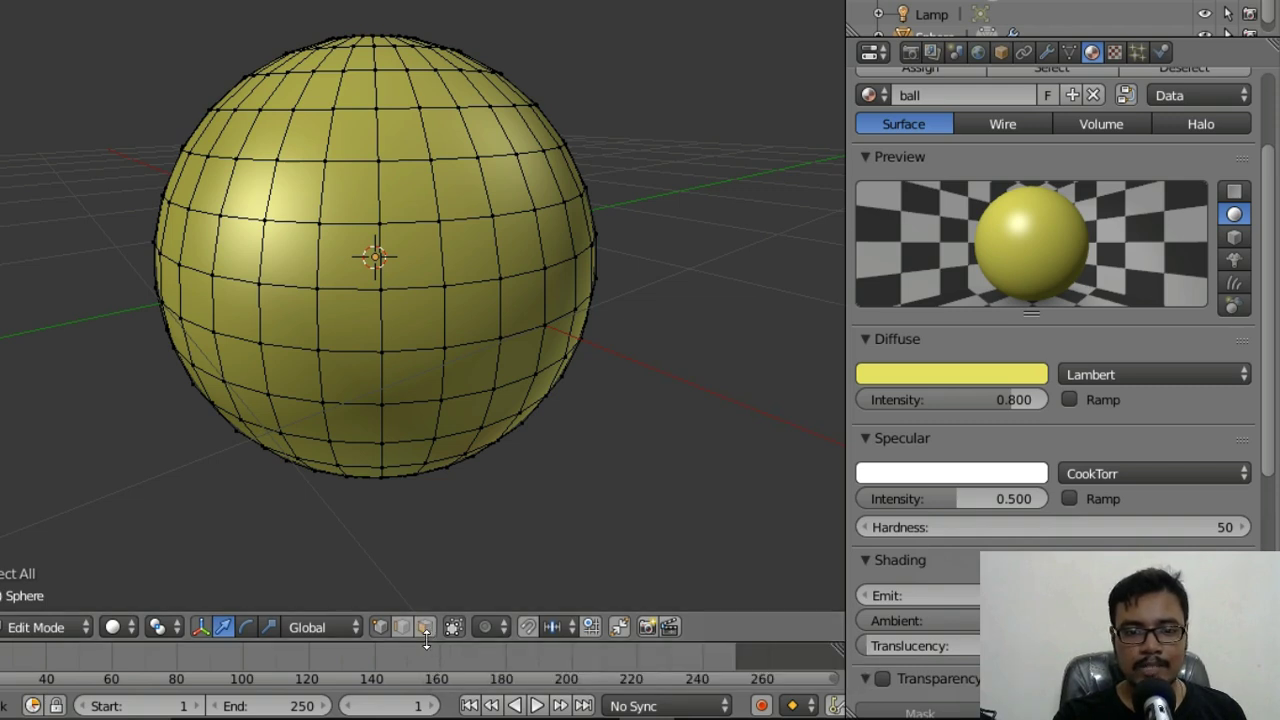
left_click(426, 628)
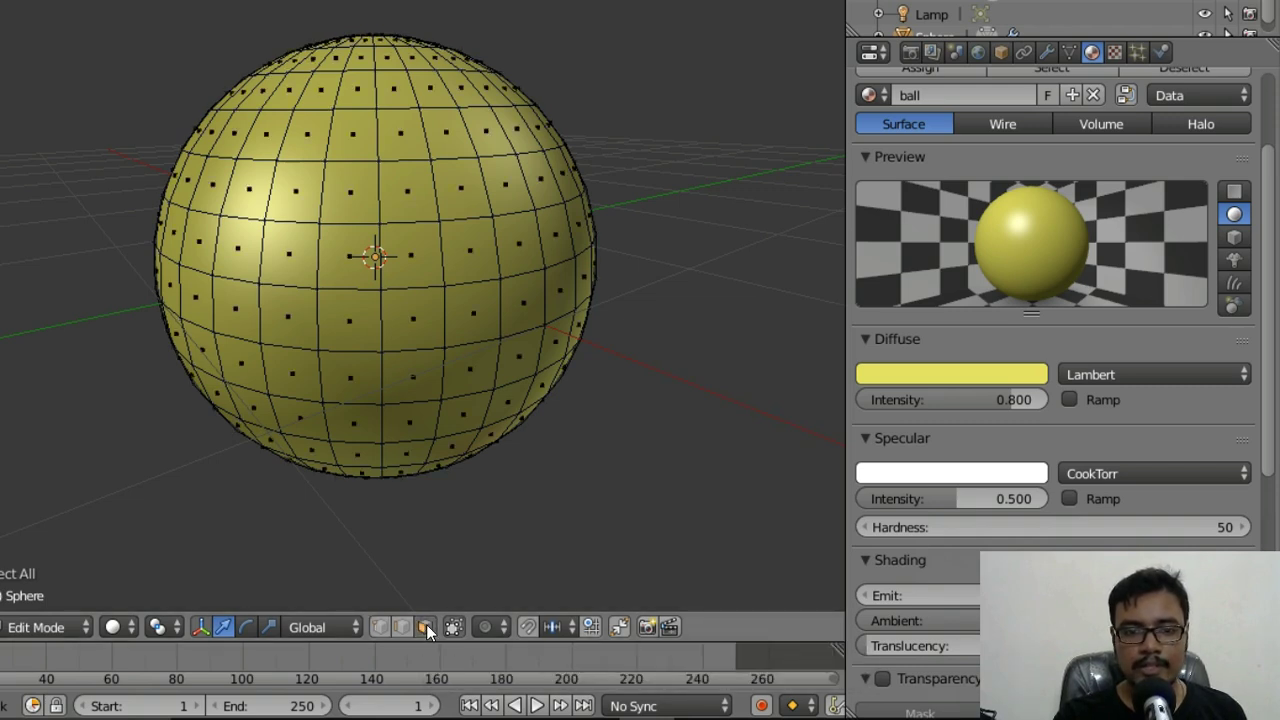
- Select single faces one after another along the sphere's middle band, ending with one toward its +X side
right_click(422, 266)
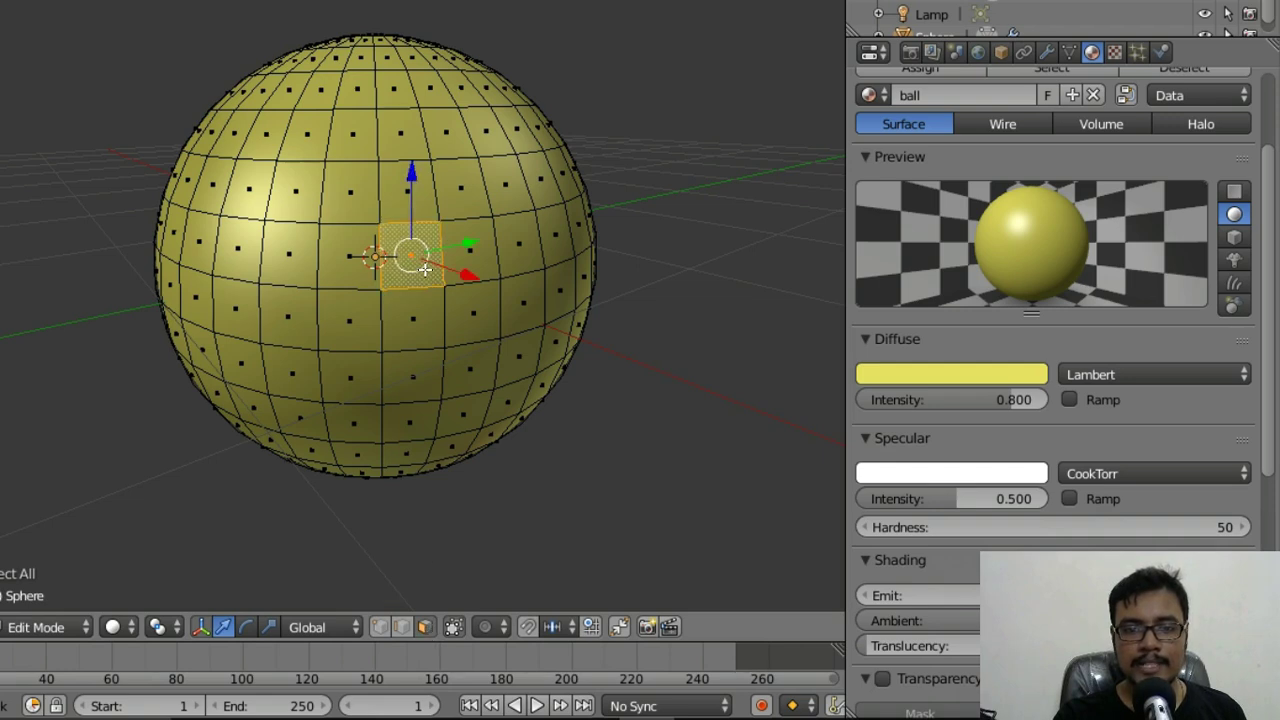
right_click(352, 274)
right_click(266, 272)
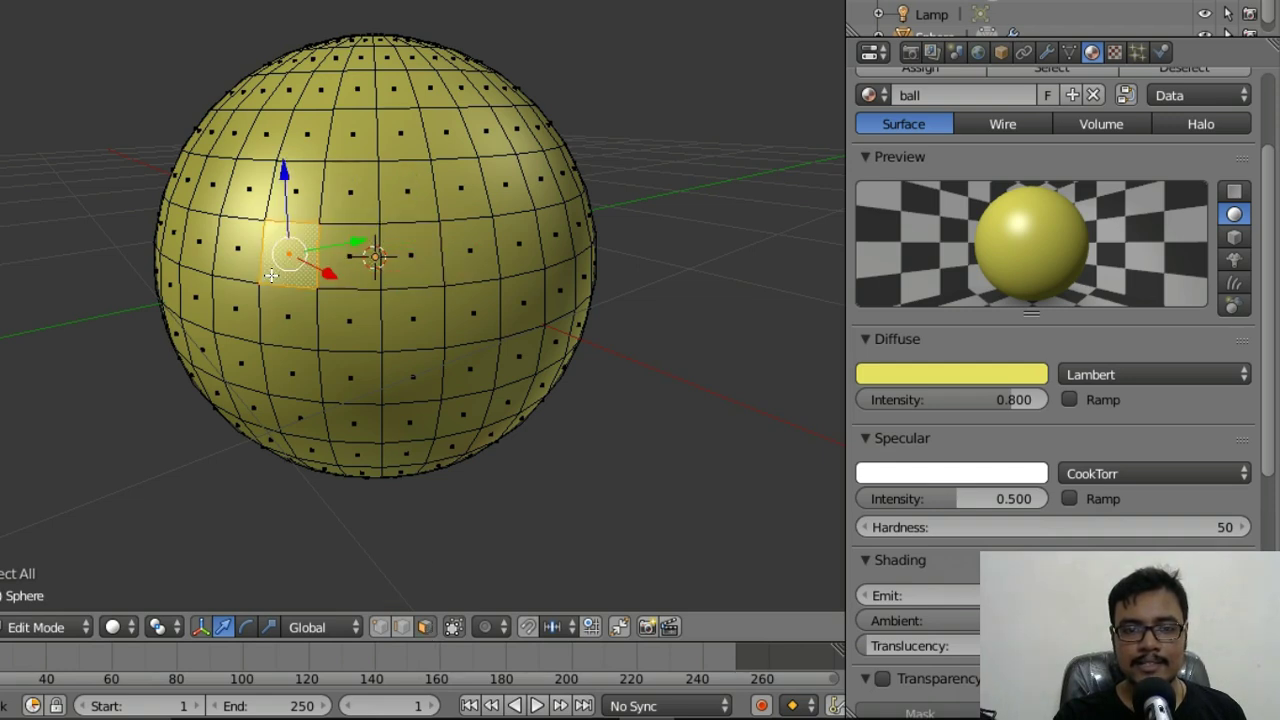
right_click(345, 276)
right_click(413, 277)
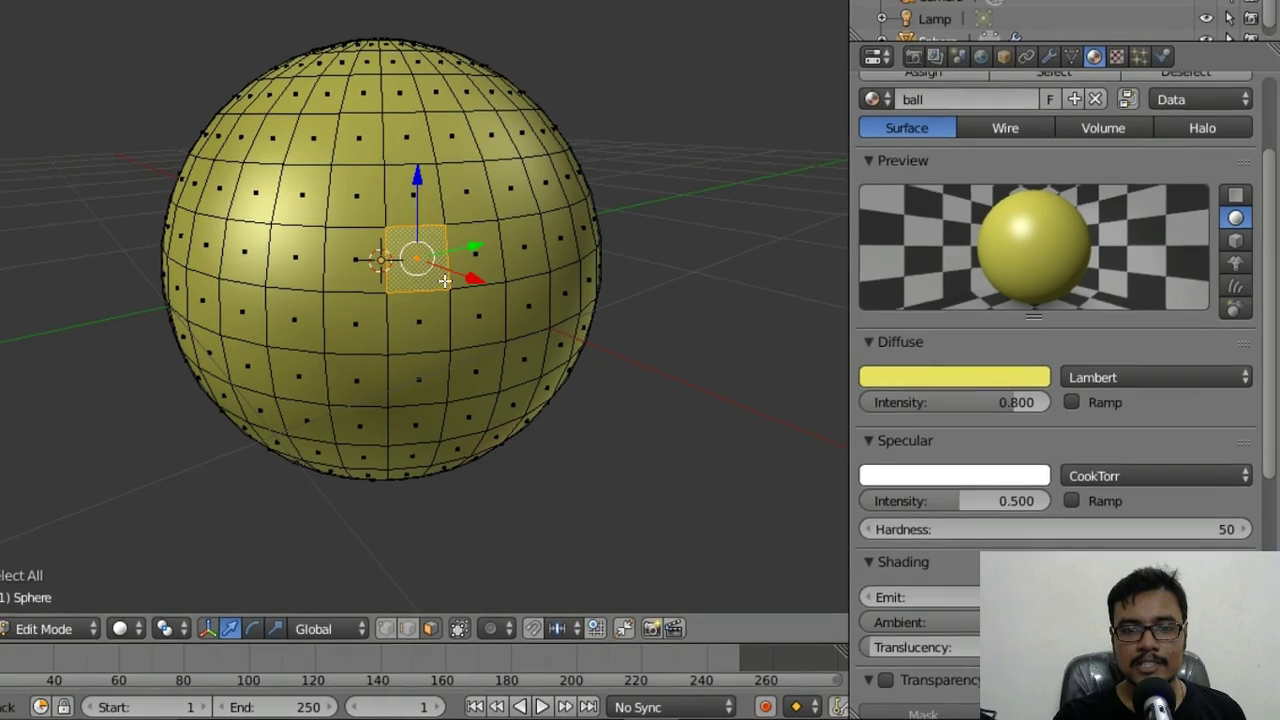
right_click(478, 266)
middle_click_drag(518, 339, 608, 437)
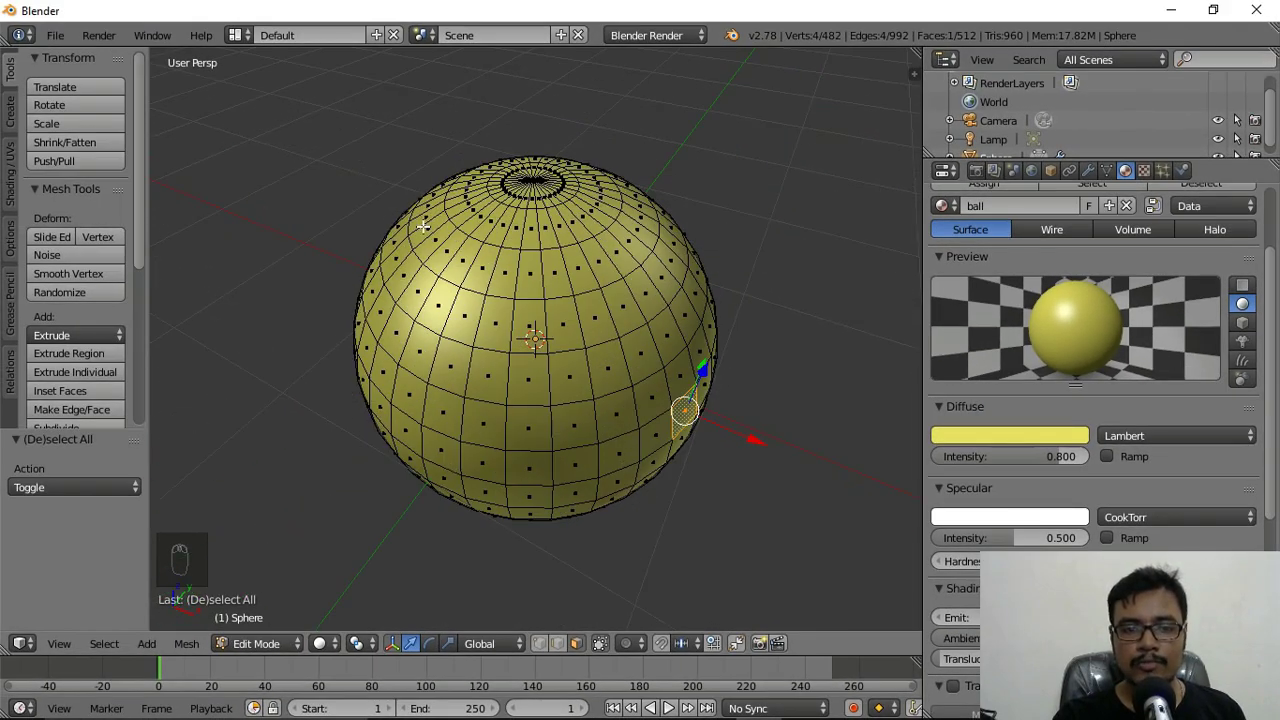
- Select the two adjacent horizontal face loops that run around the sphere's middle
middle_click_drag(663, 457, 530, 372)
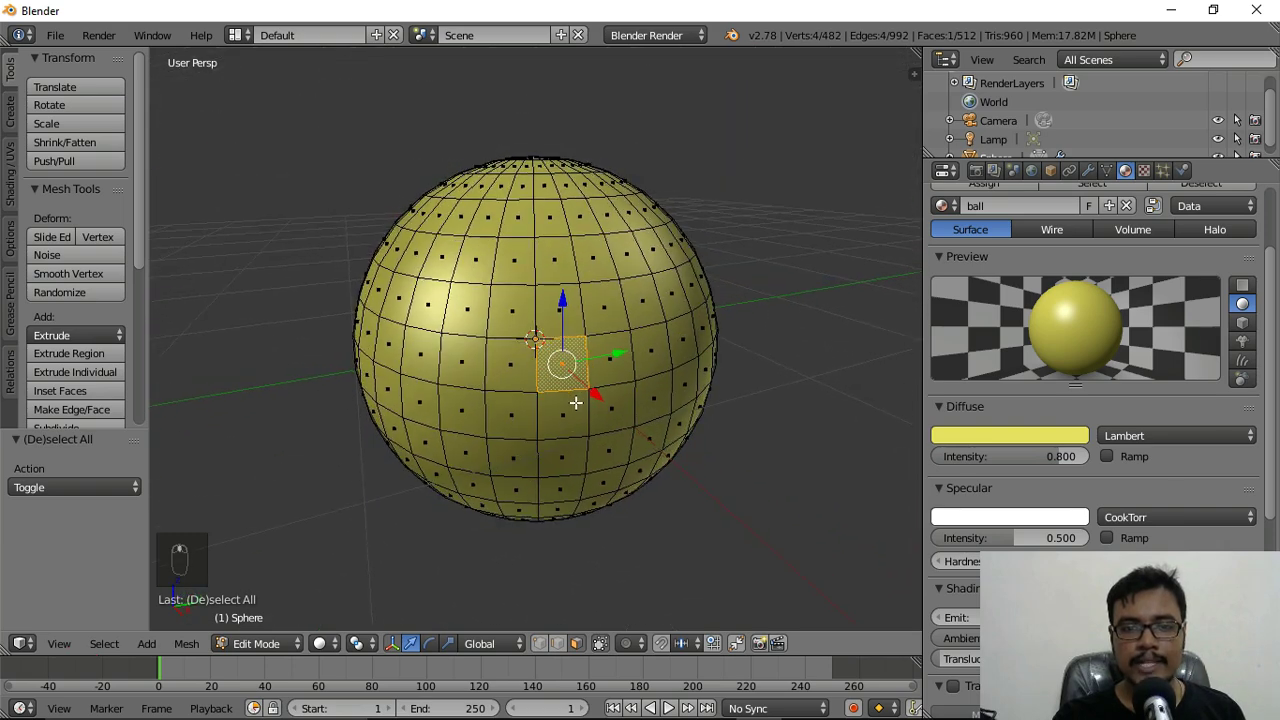
right_click(528, 374, "alt")
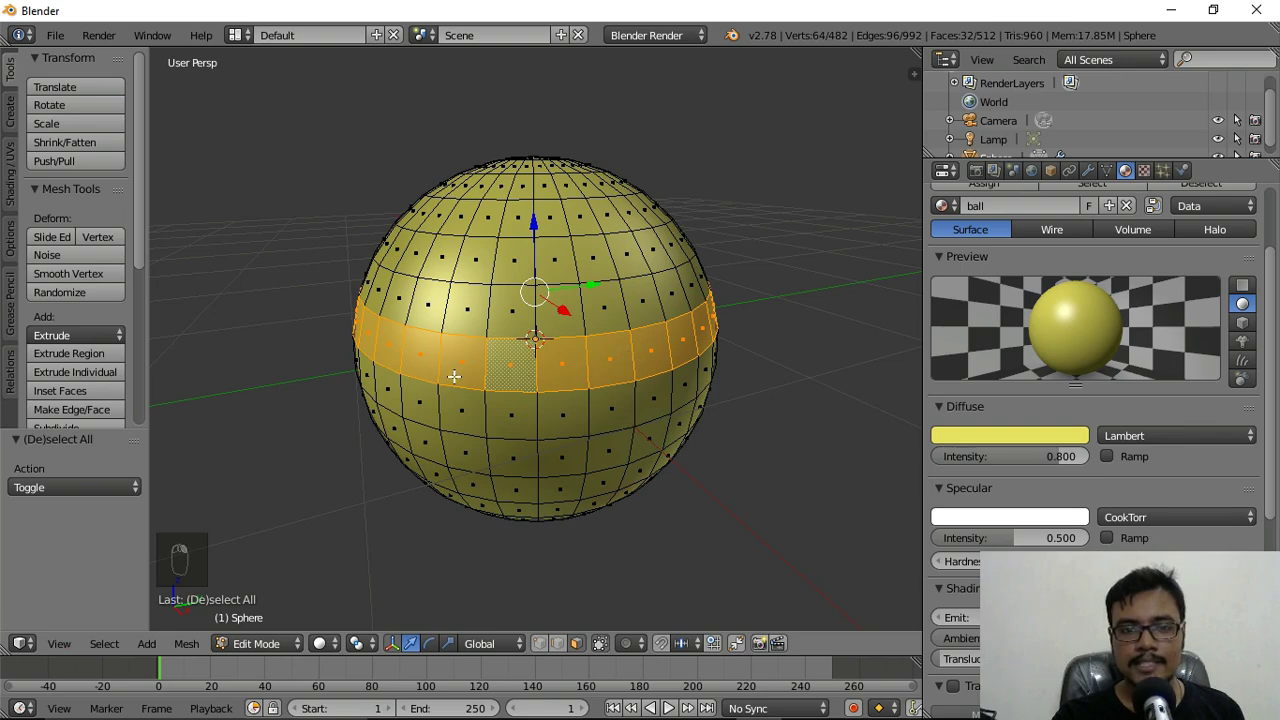
middle_click_drag(657, 391, 651, 367)
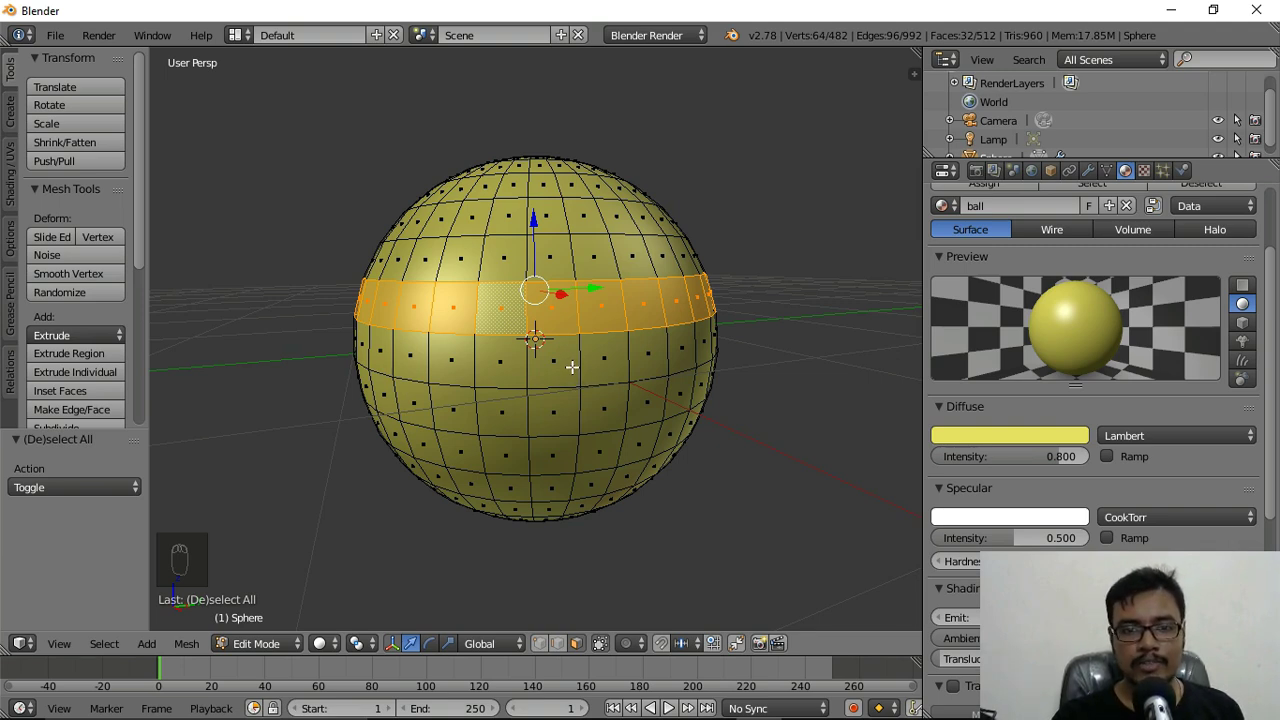
right_click(567, 370, "alt+shift")
middle_click_drag(580, 366, 546, 393)
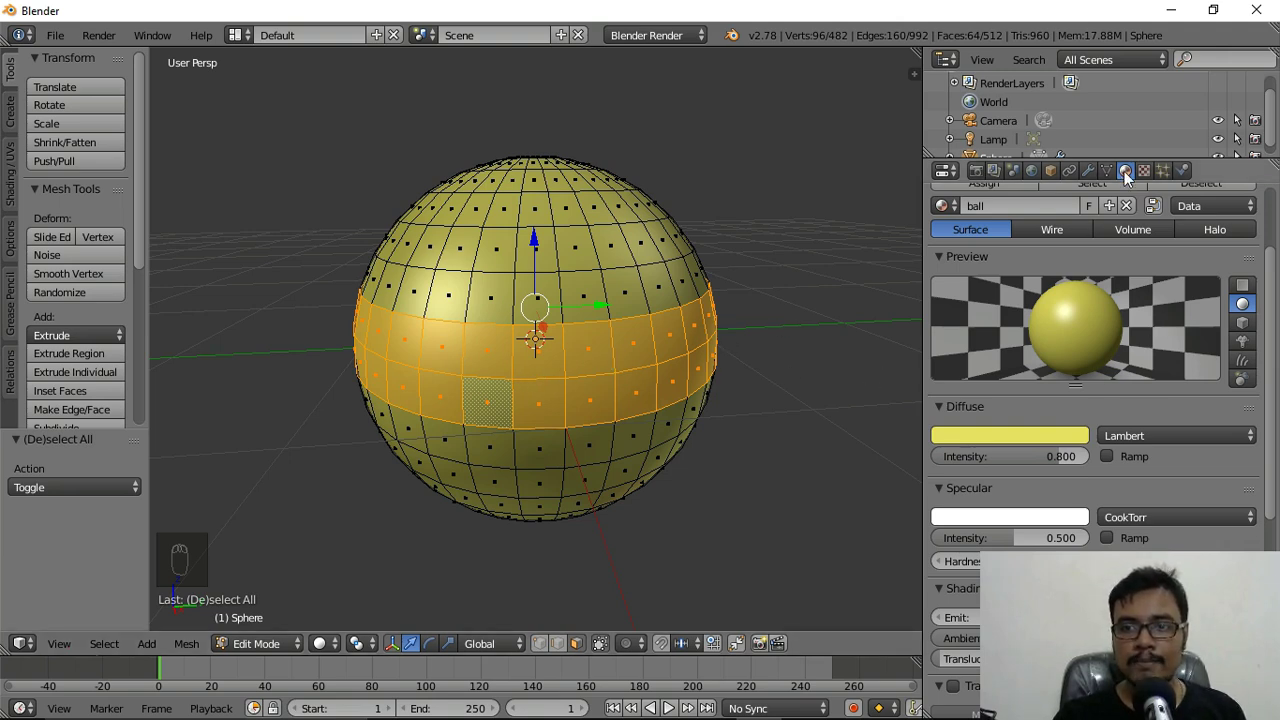
- Add a second material slot to the sphere and create a new material in it named red
scroll(1169, 318, "up", 3)
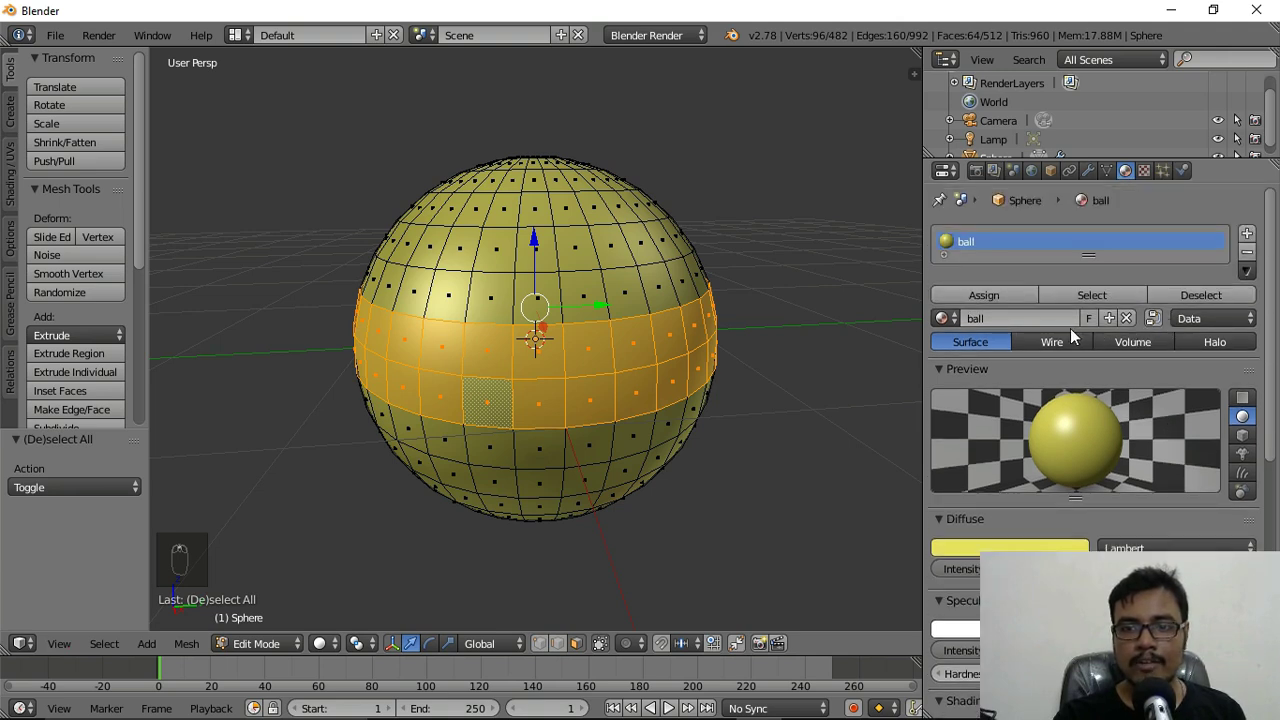
left_click(1247, 236)
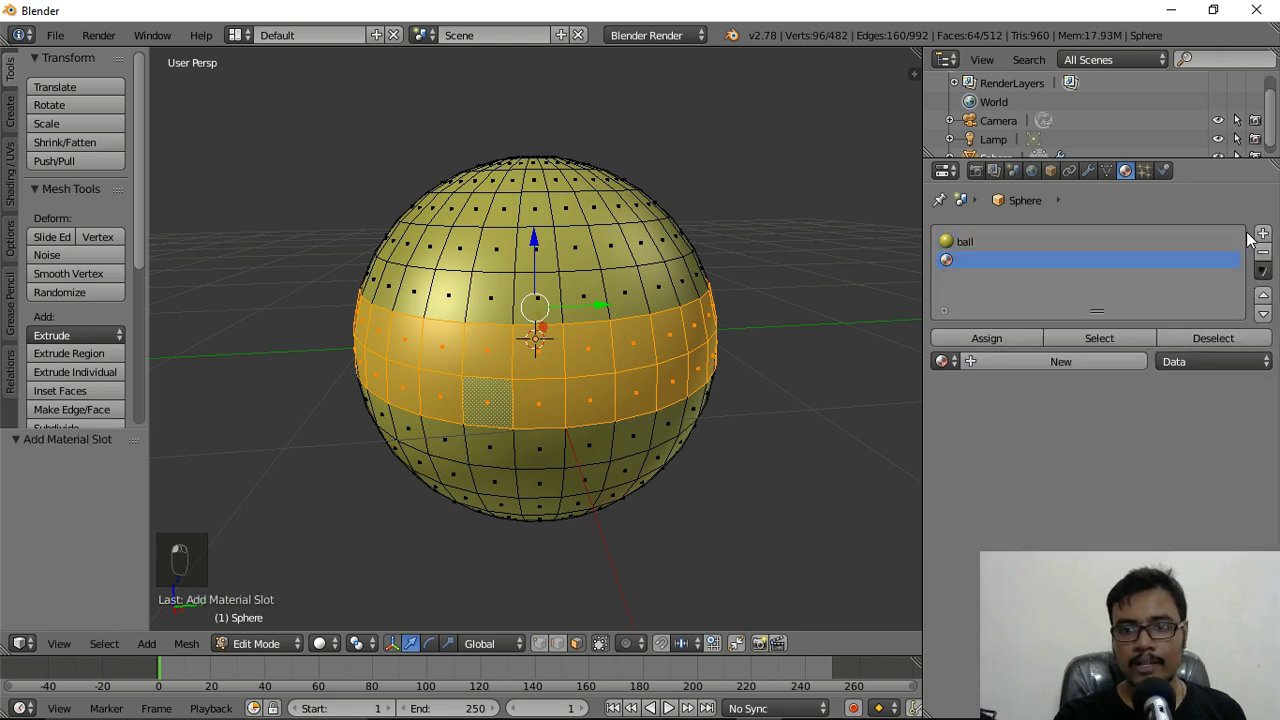
left_click(1043, 362)
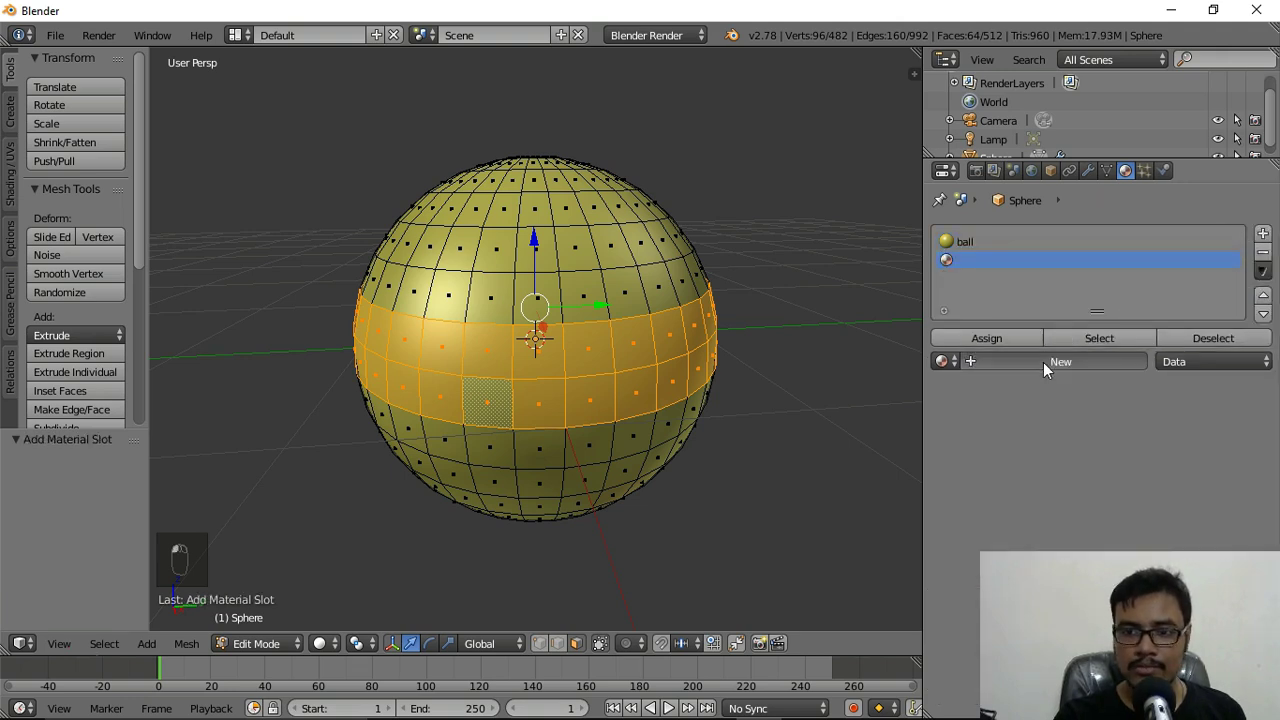
left_click(1030, 362)
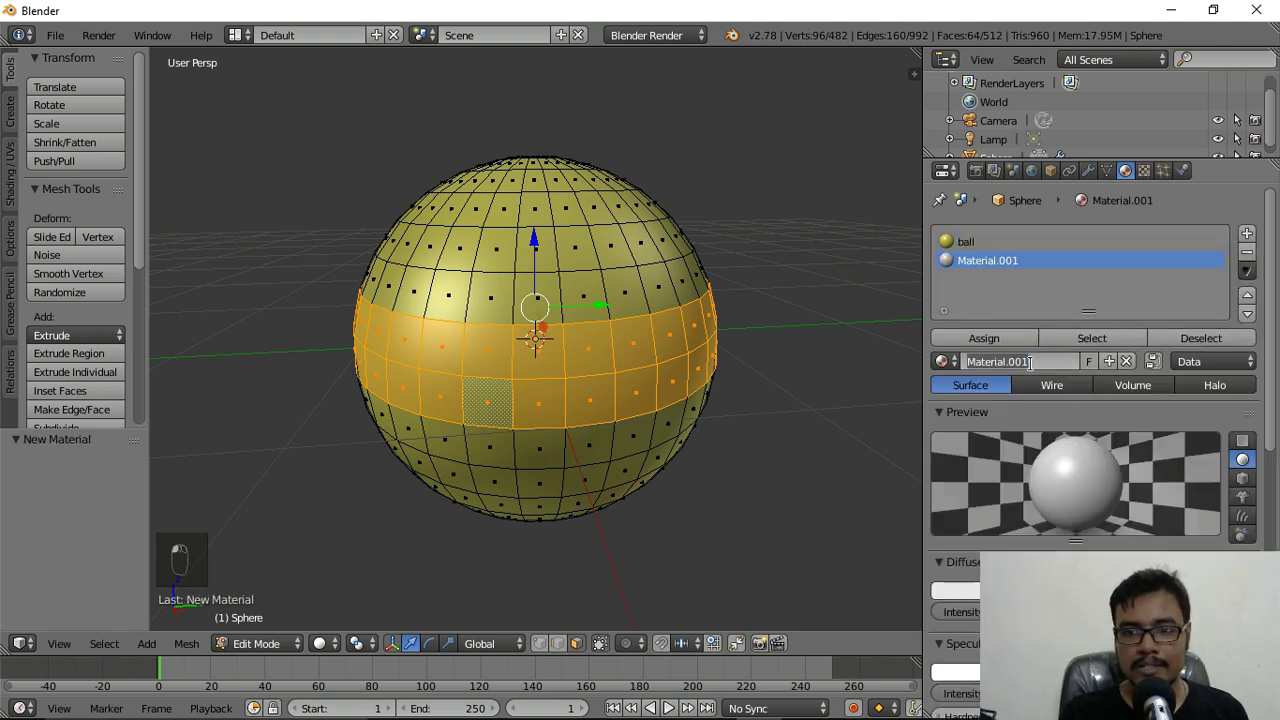
type("red")
key("Return")
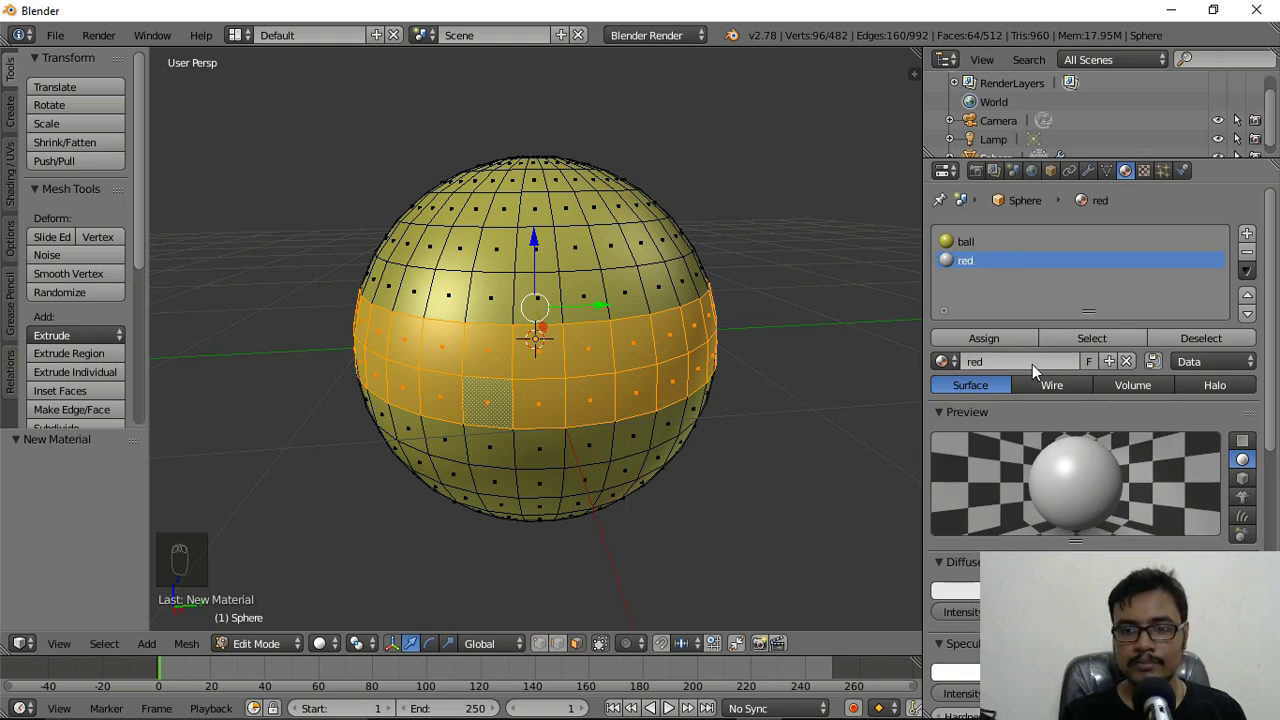
- Change the red material's diffuse color to a bright red
scroll(1032, 370, "down", 3)
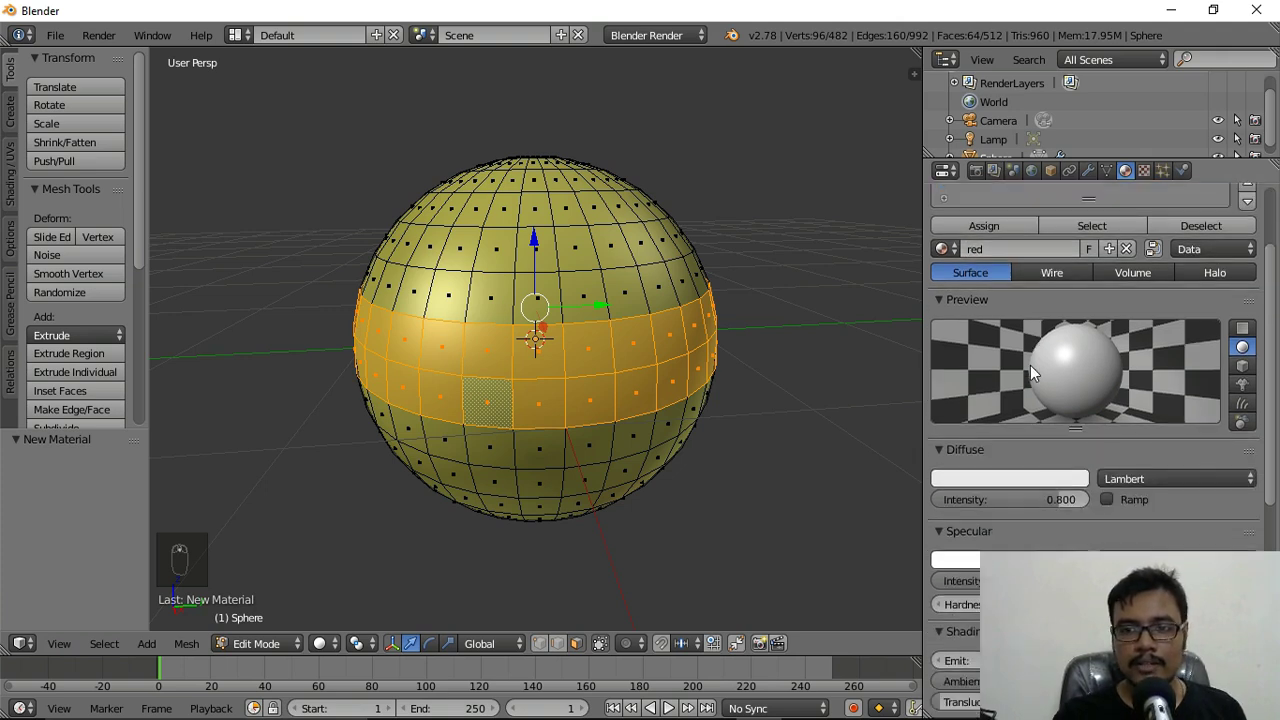
scroll(1044, 365, "down", 2)
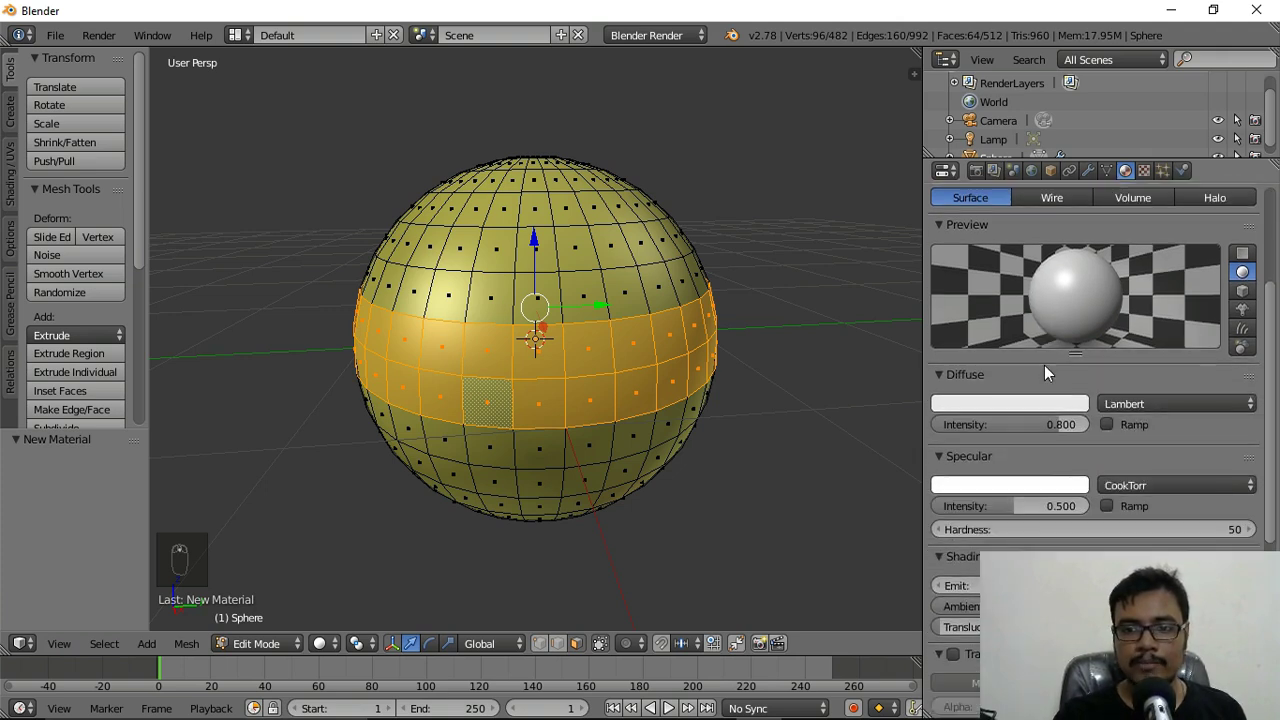
left_click(1004, 405)
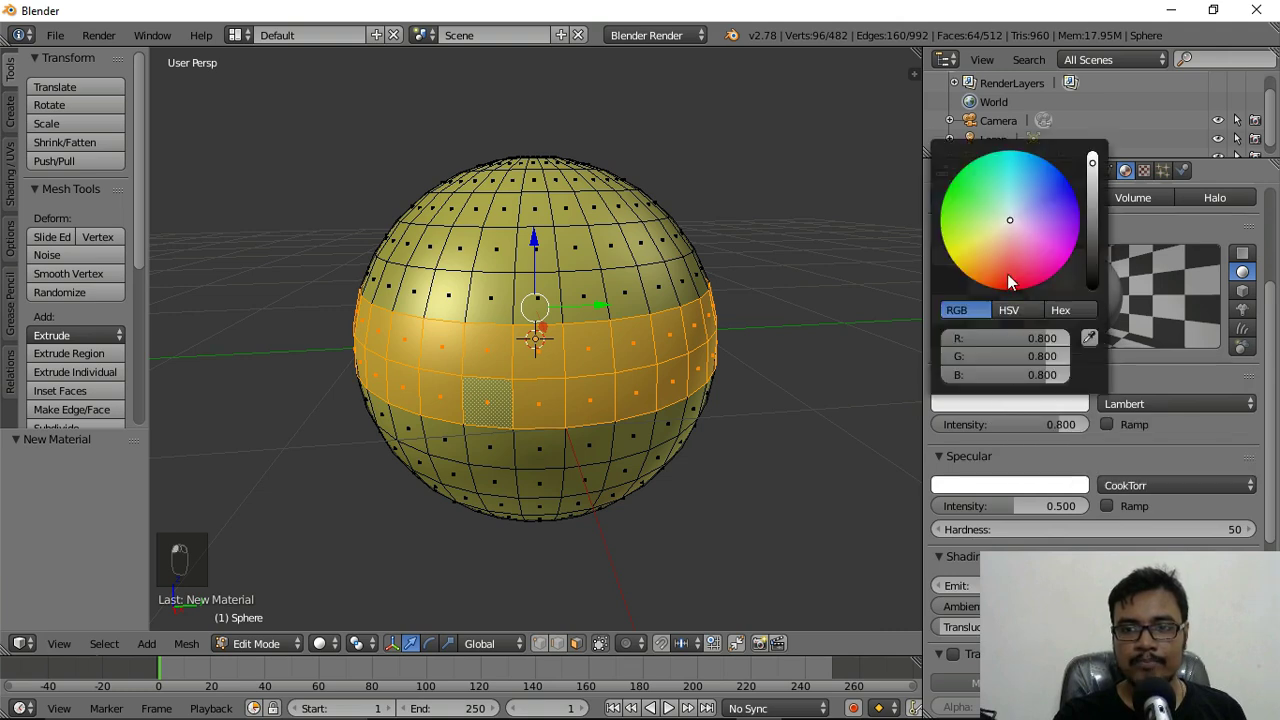
left_click_drag(1010, 219, 1011, 281)
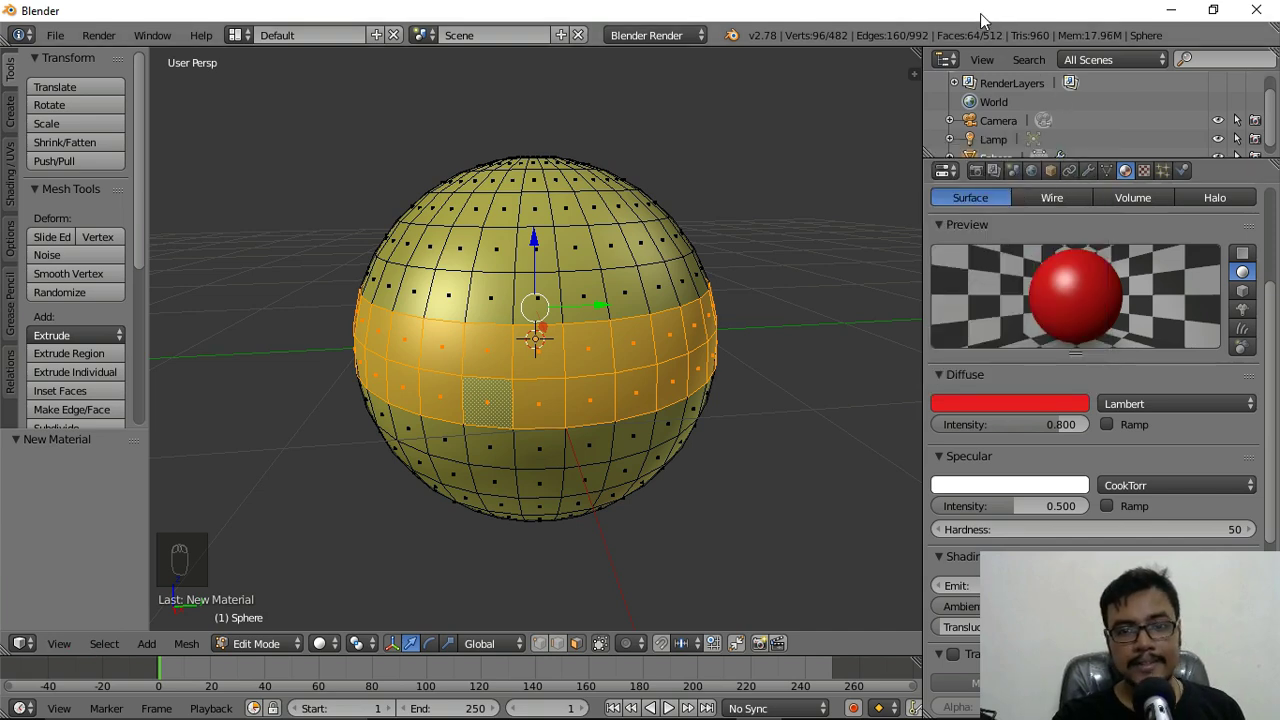
- Assign the red material to the selected face band and return the sphere to Object Mode
scroll(1180, 377, "up", 5)
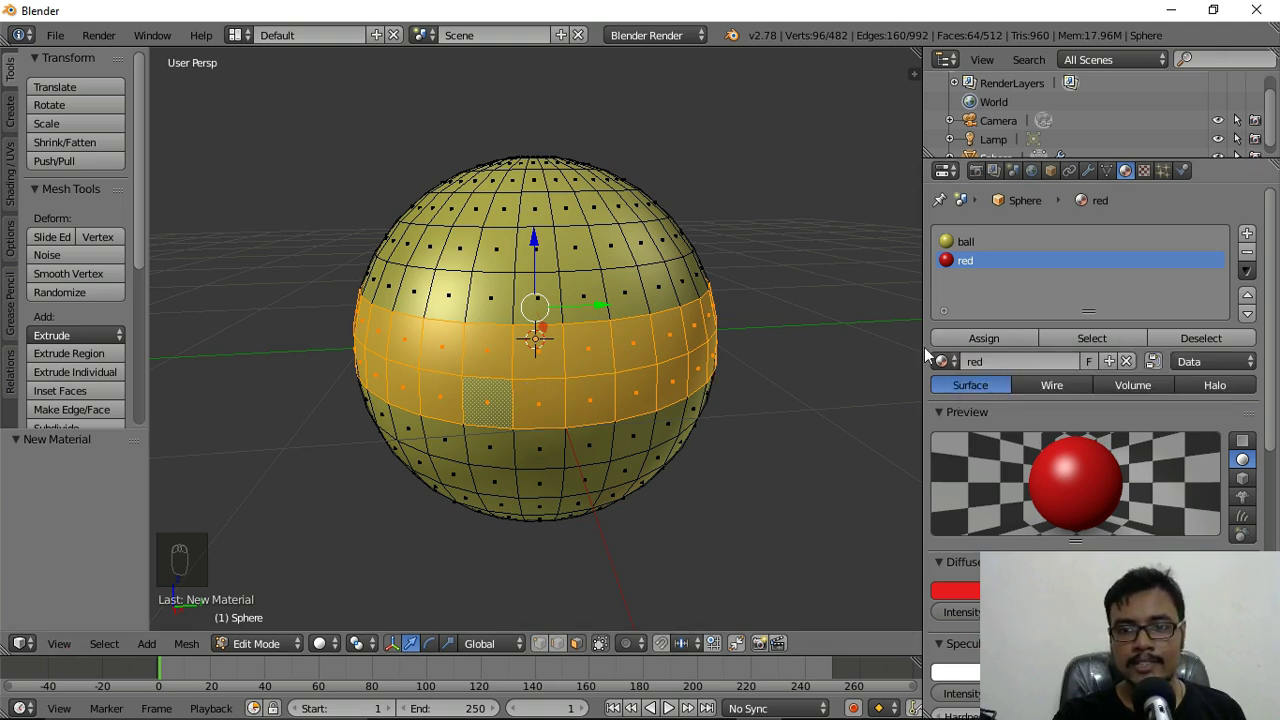
left_click(963, 338)
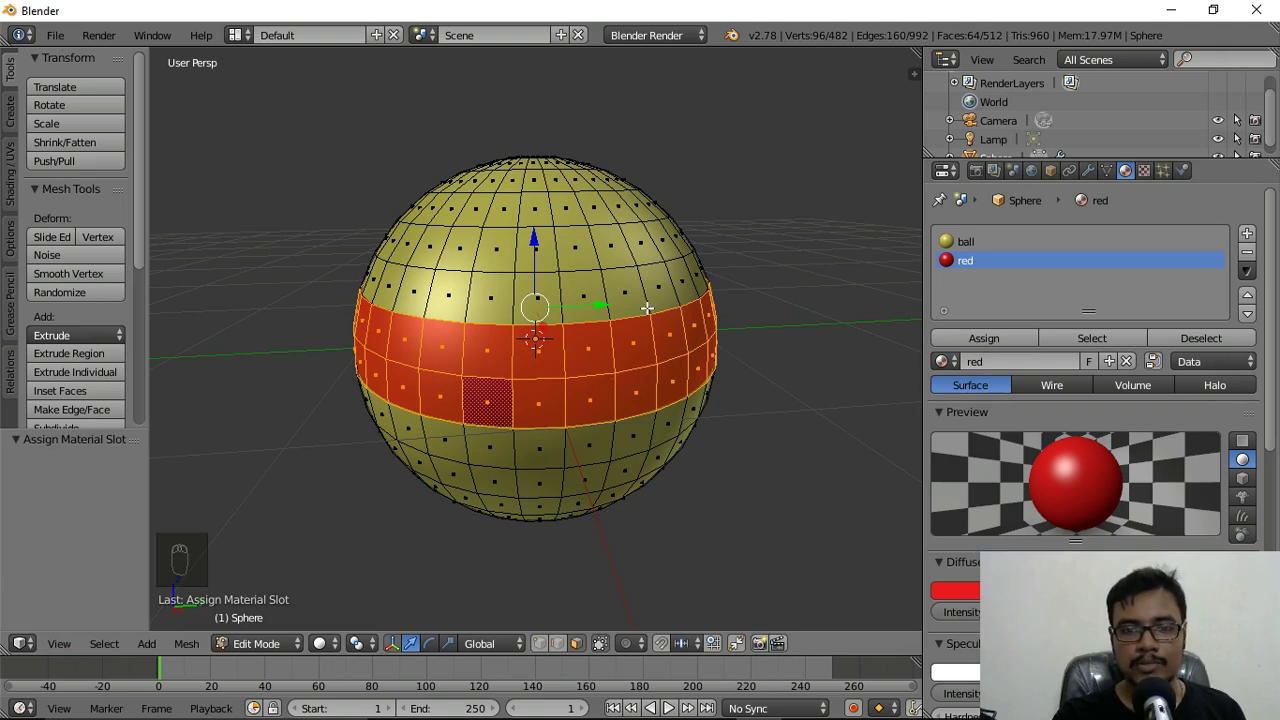
left_click(281, 643)
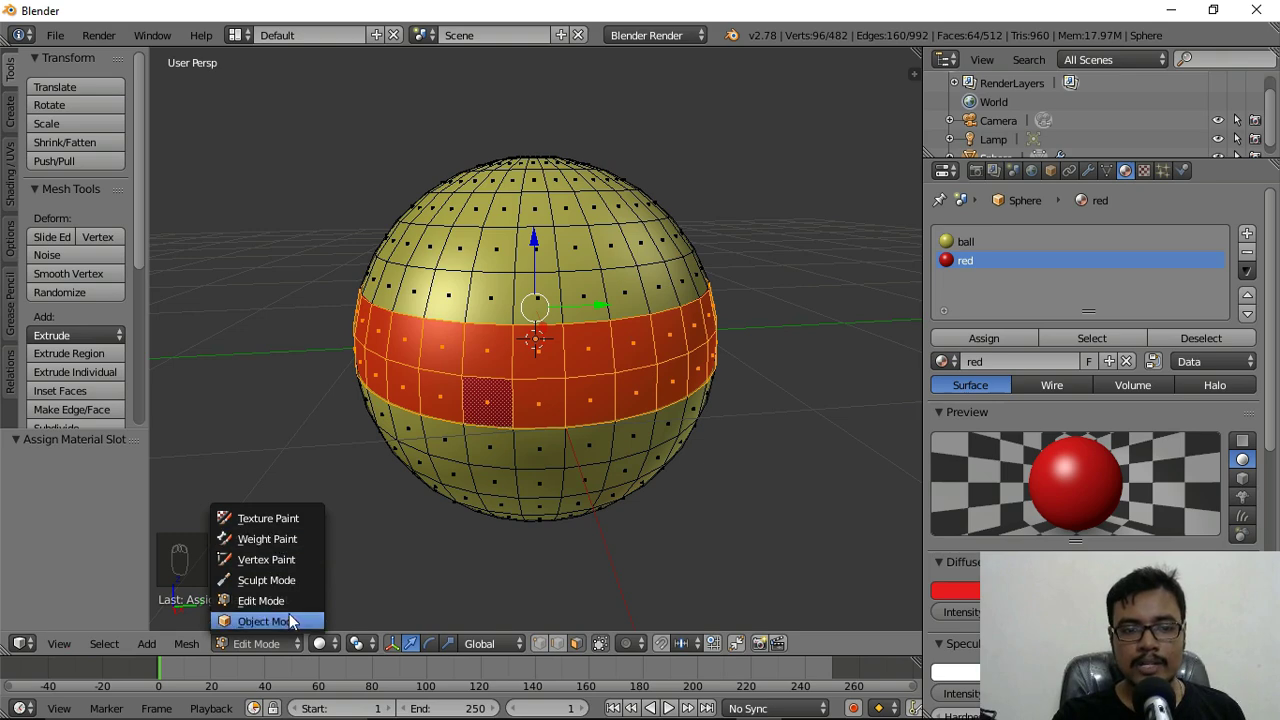
left_click(289, 618)
mouse_move(687, 352)
middle_mouse_down()
mouse_move(618, 379)
mouse_move(458, 383)
mouse_move(680, 345)
mouse_move(709, 423)
mouse_move(603, 383)
mouse_move(594, 349)
mouse_move(586, 370)
middle_mouse_up()
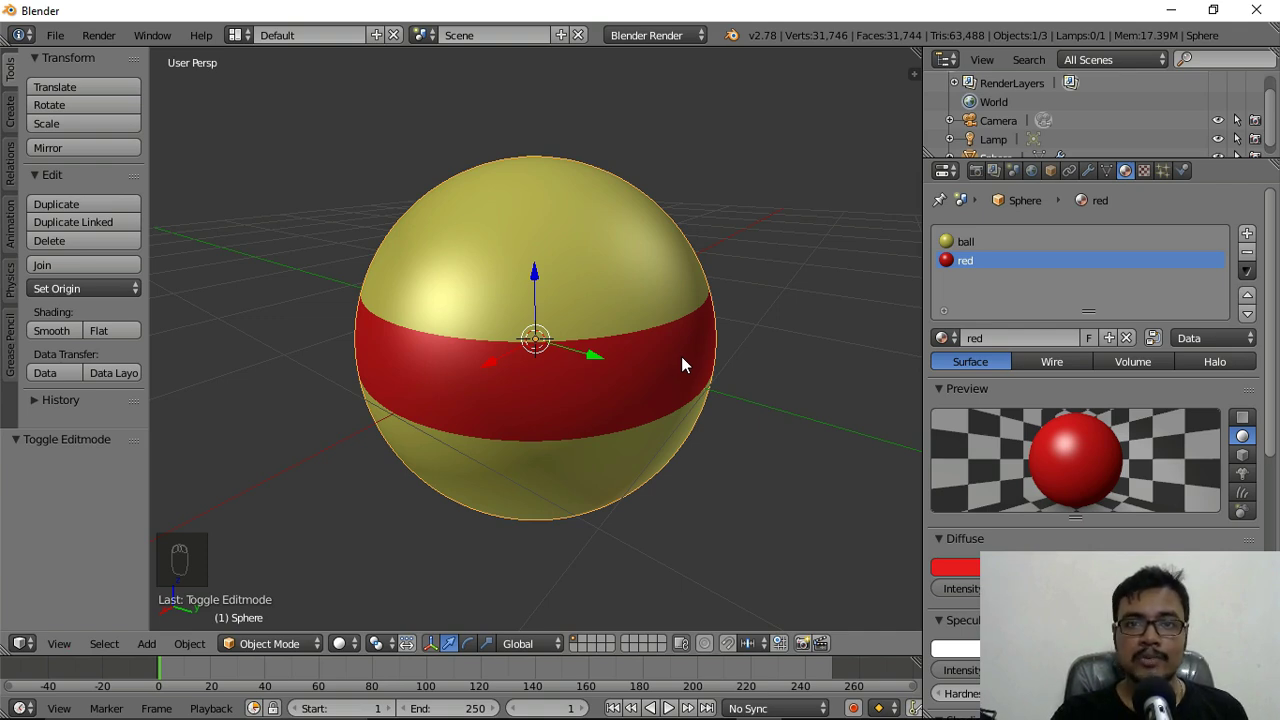
- Save the project under the name Ball in the E:\test\Blender\course folder
left_click(57, 36)
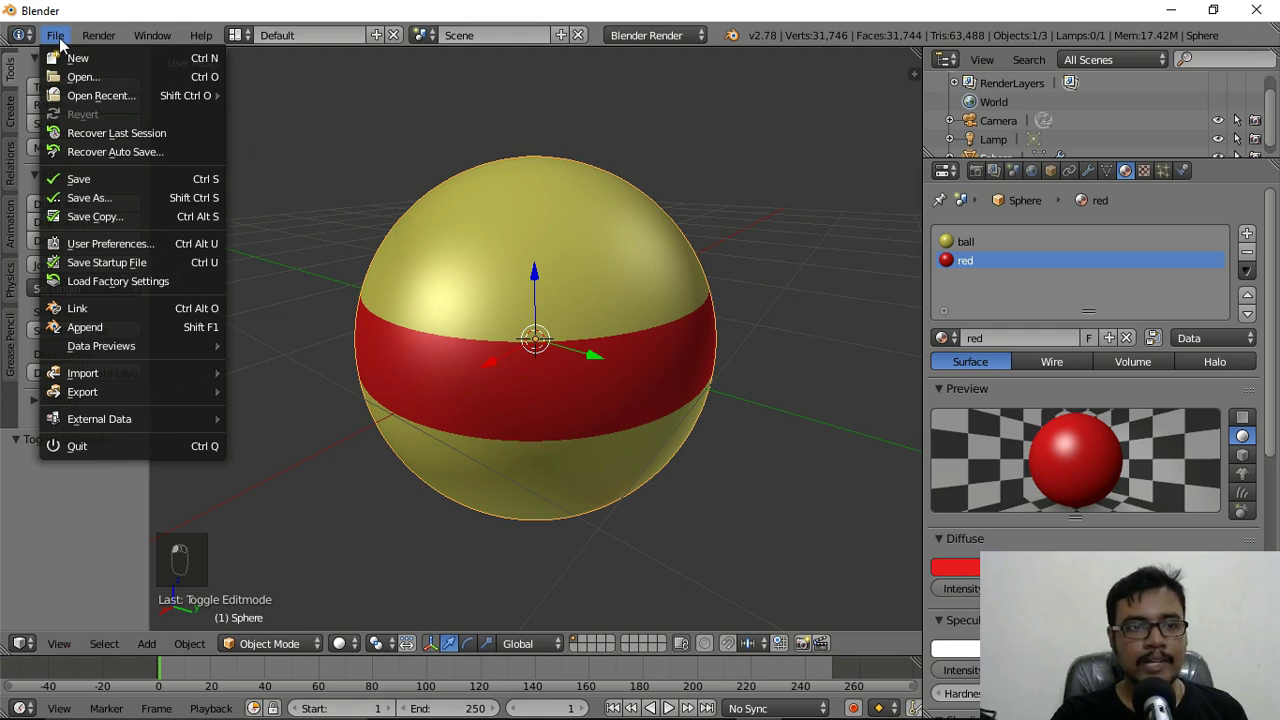
left_click(106, 180)
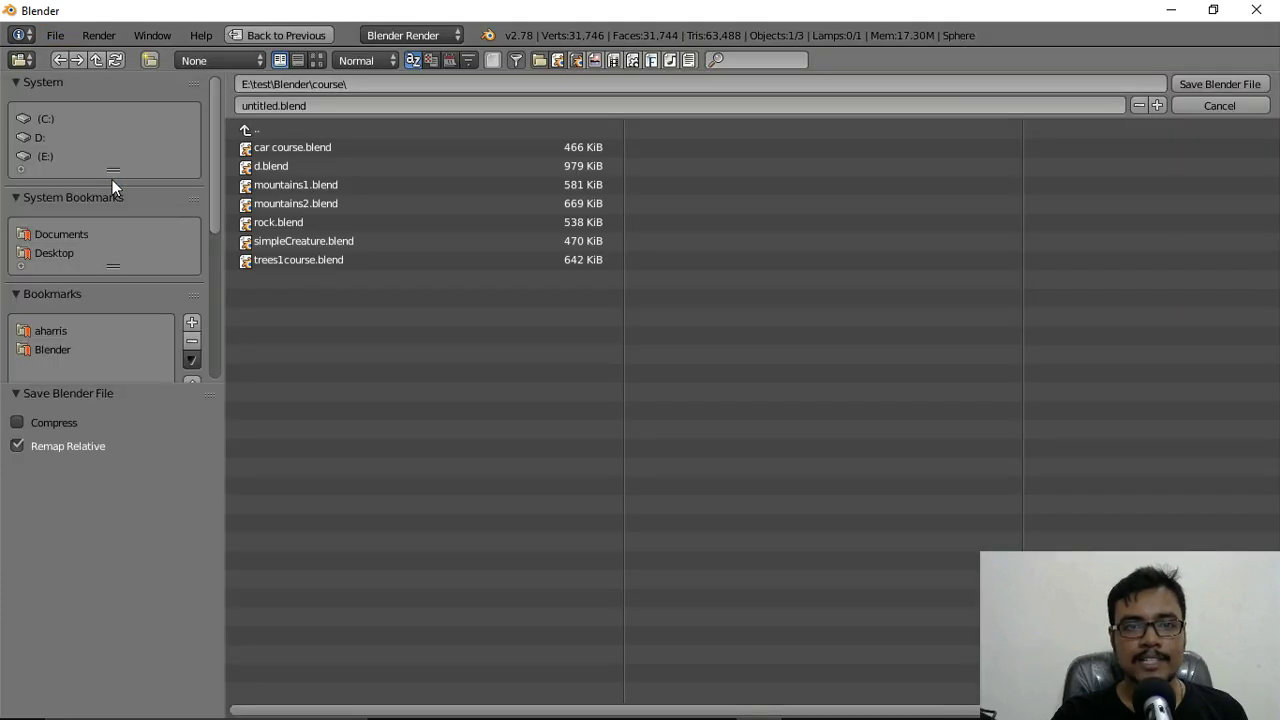
left_click(328, 106)
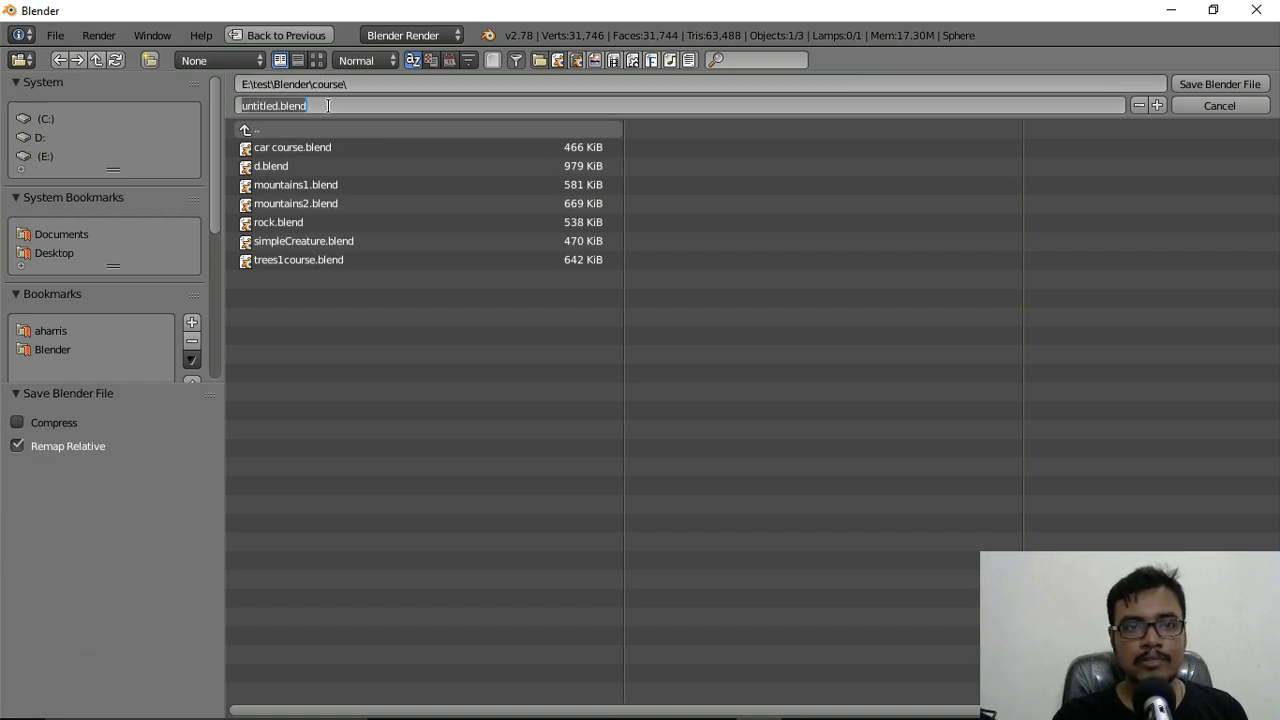
type("Ball")
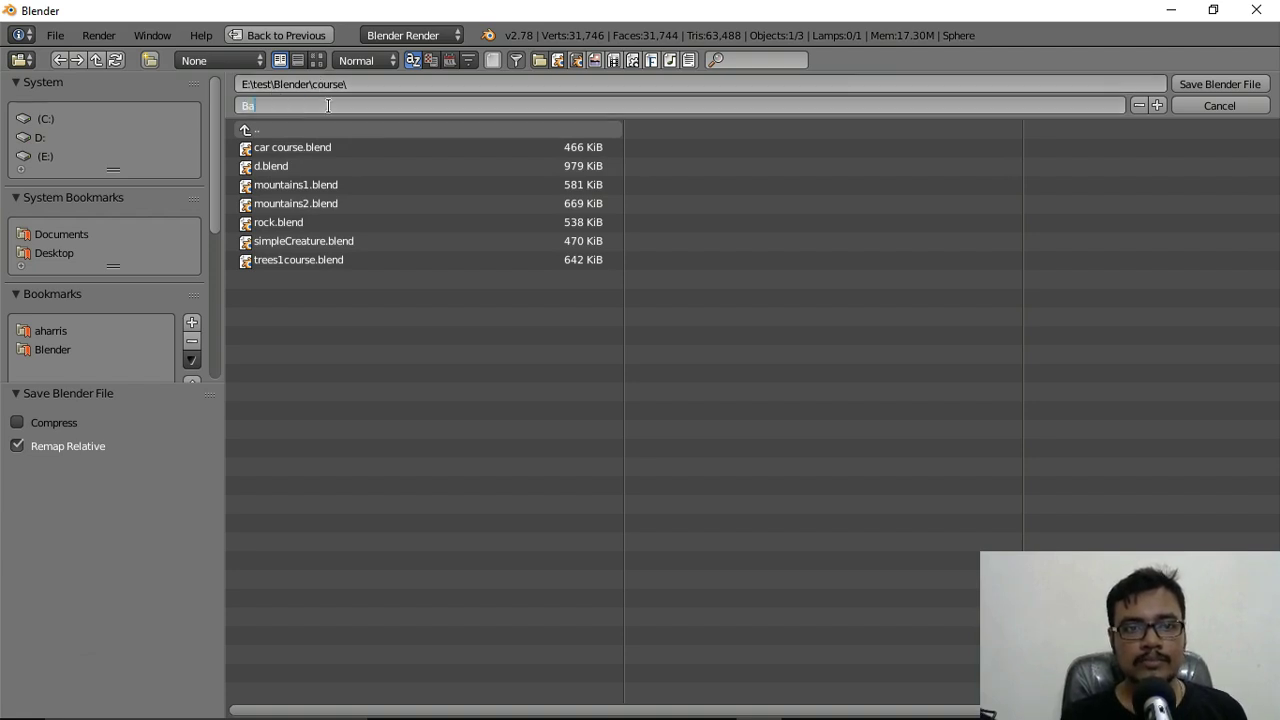
left_click(1233, 90)
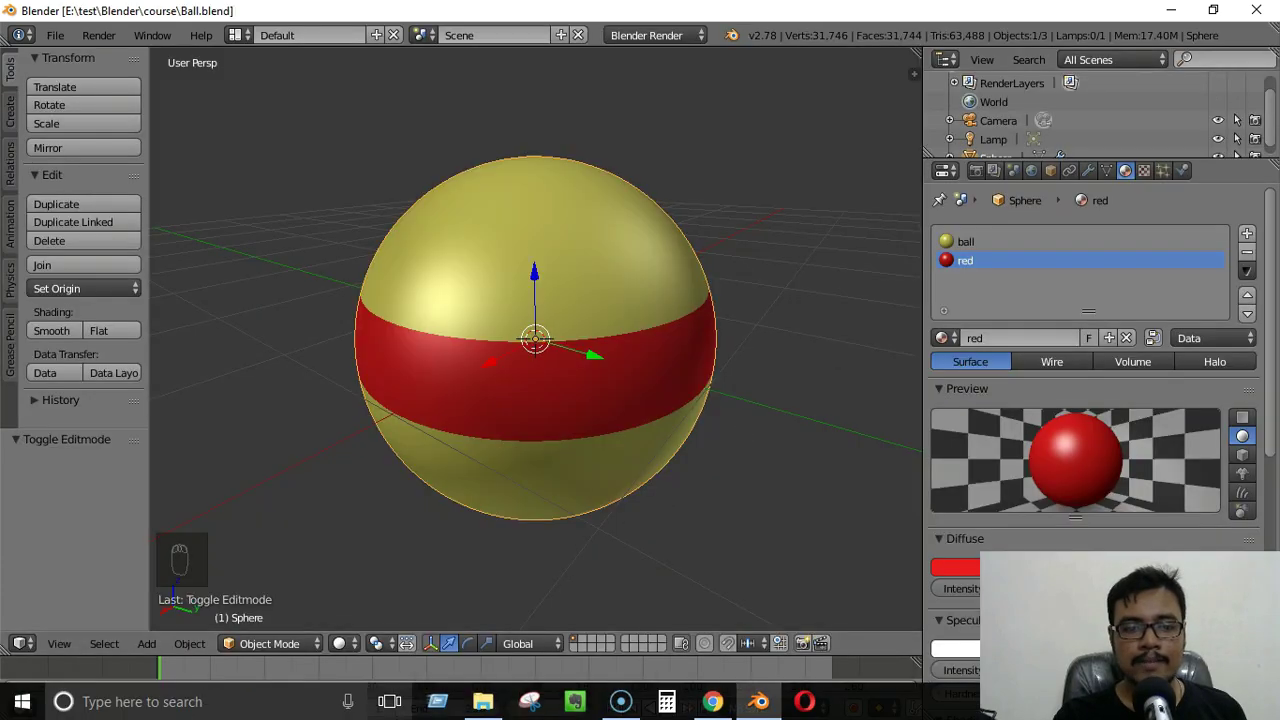
- Switch to File Explorer and open the test\Blender\course folder on Local Disk (E:)
left_click(483, 701)
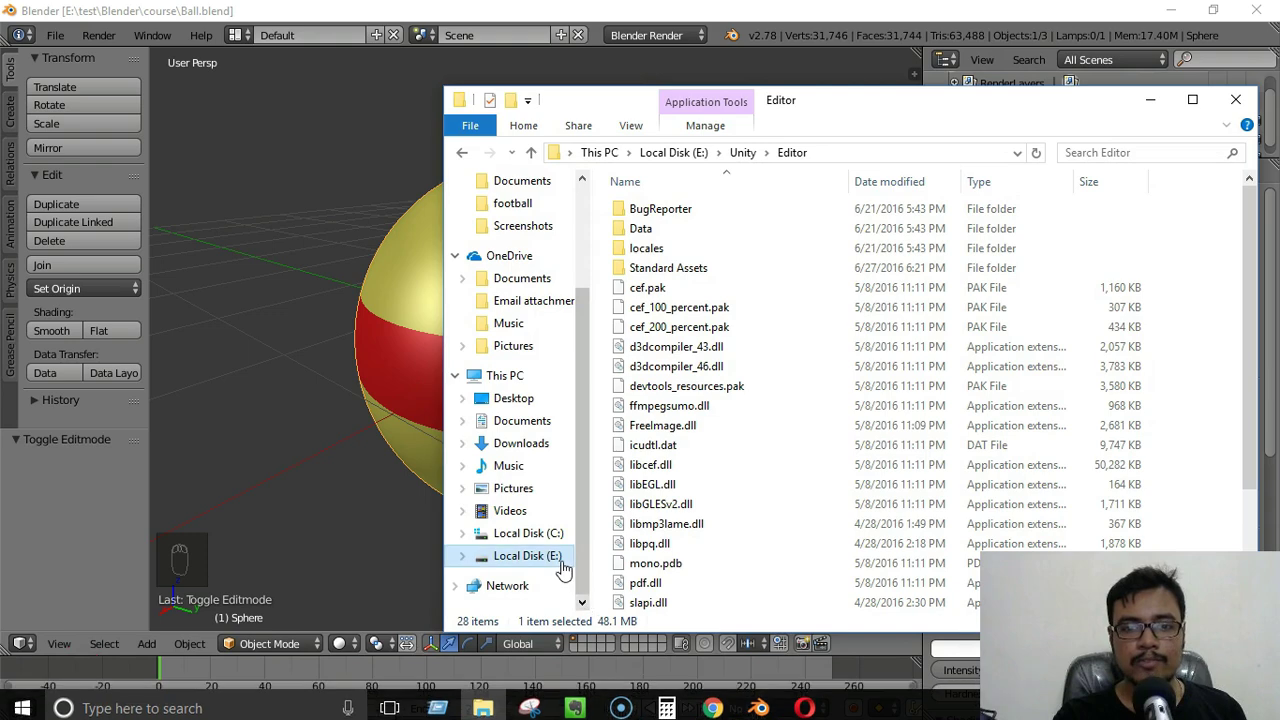
left_click(527, 556)
key("t")
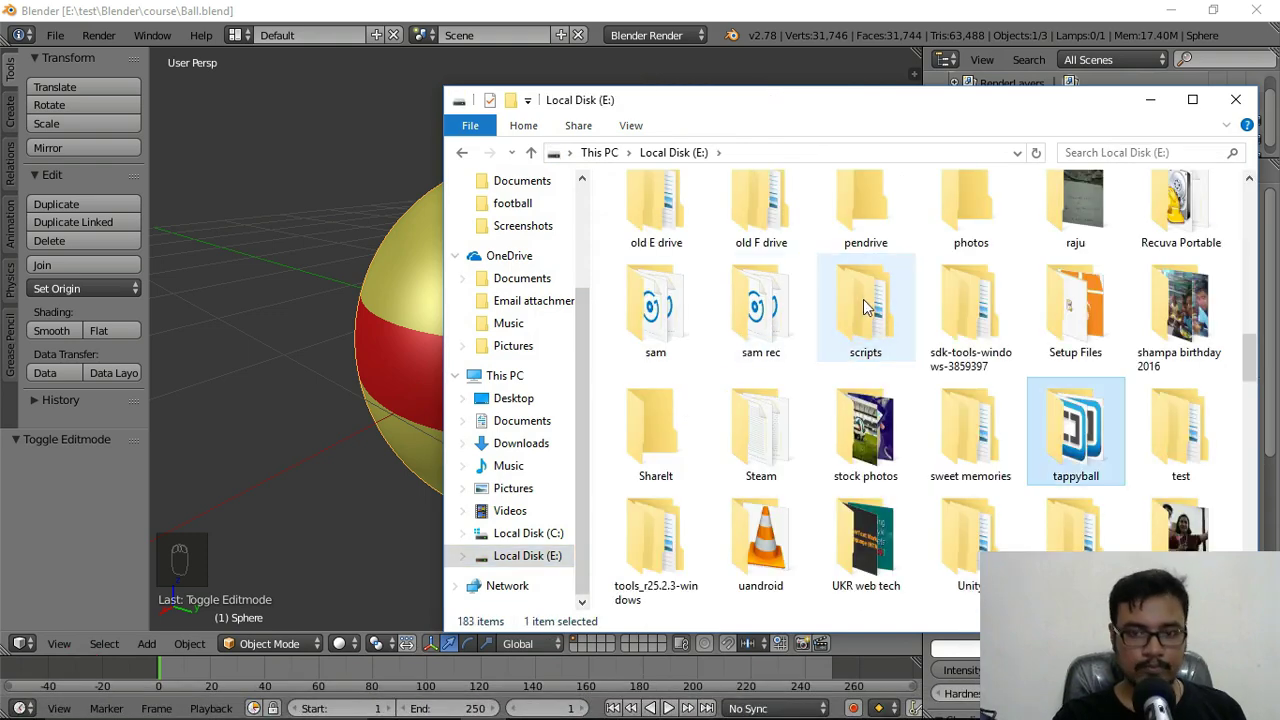
double_click(1172, 449)
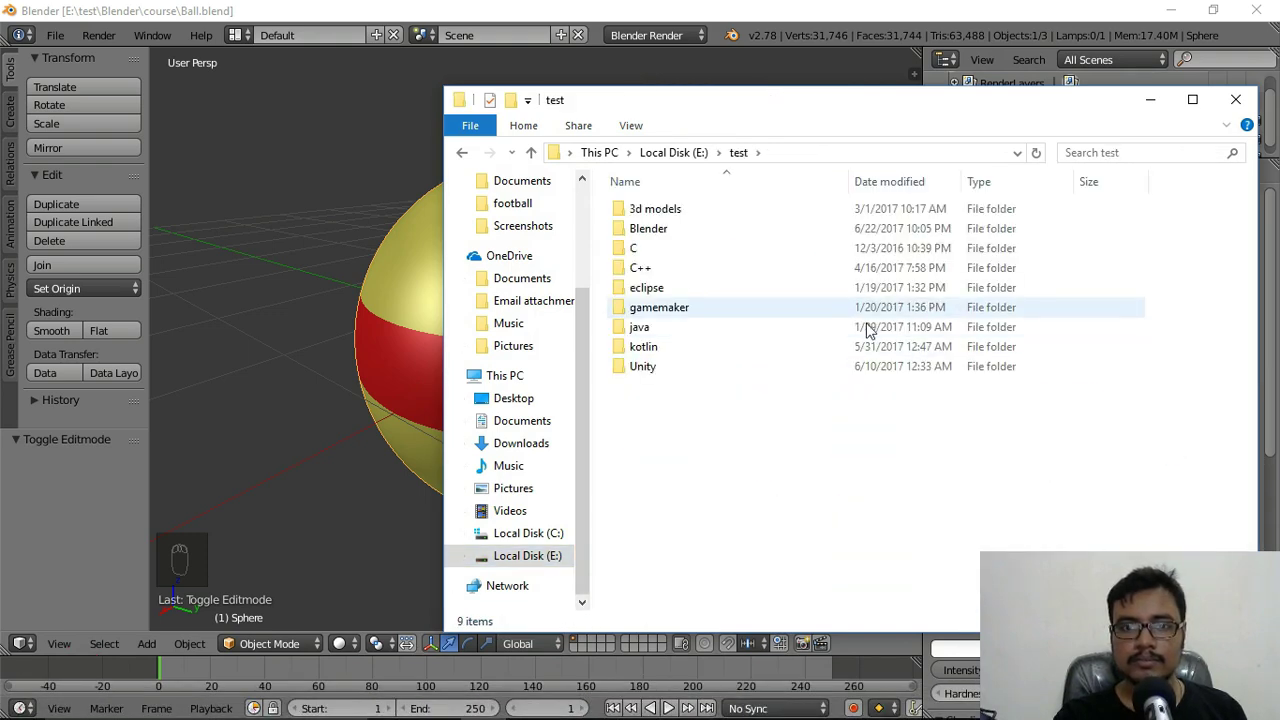
double_click(687, 227)
double_click(673, 238)
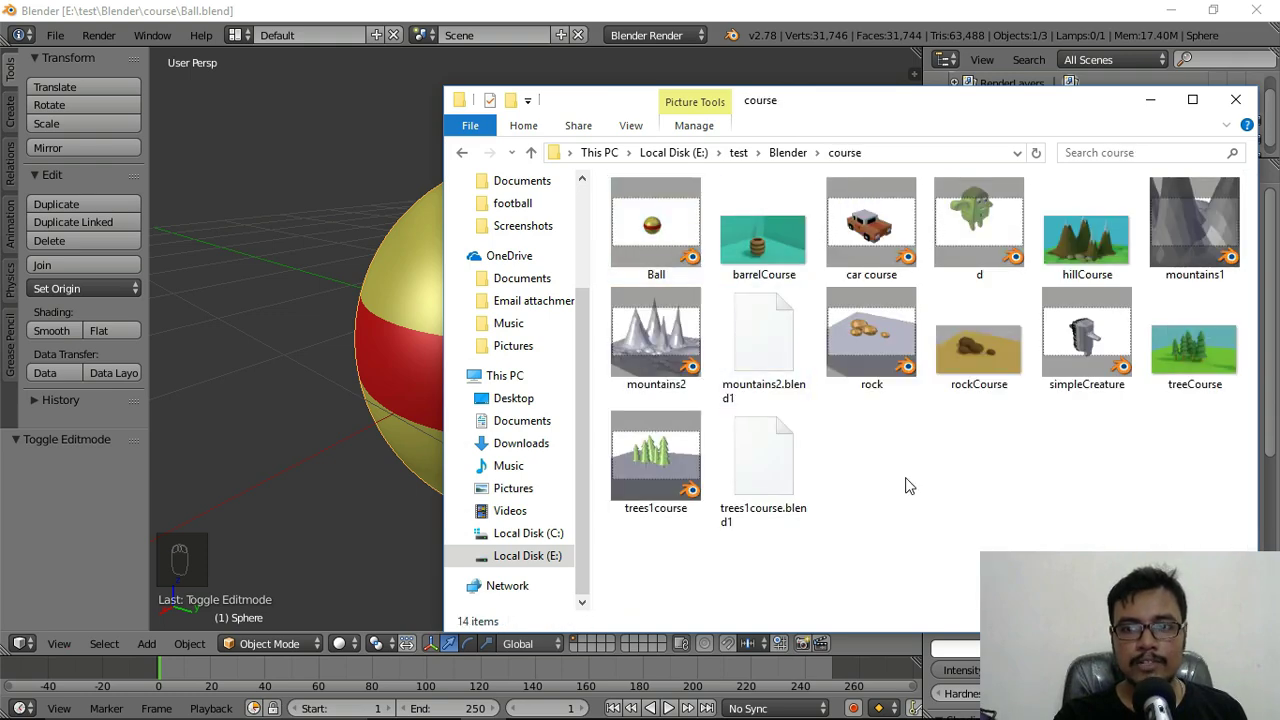
- Check the file type in the Ball file's properties, close them and minimize File Explorer to return to Blender
left_click(668, 272)
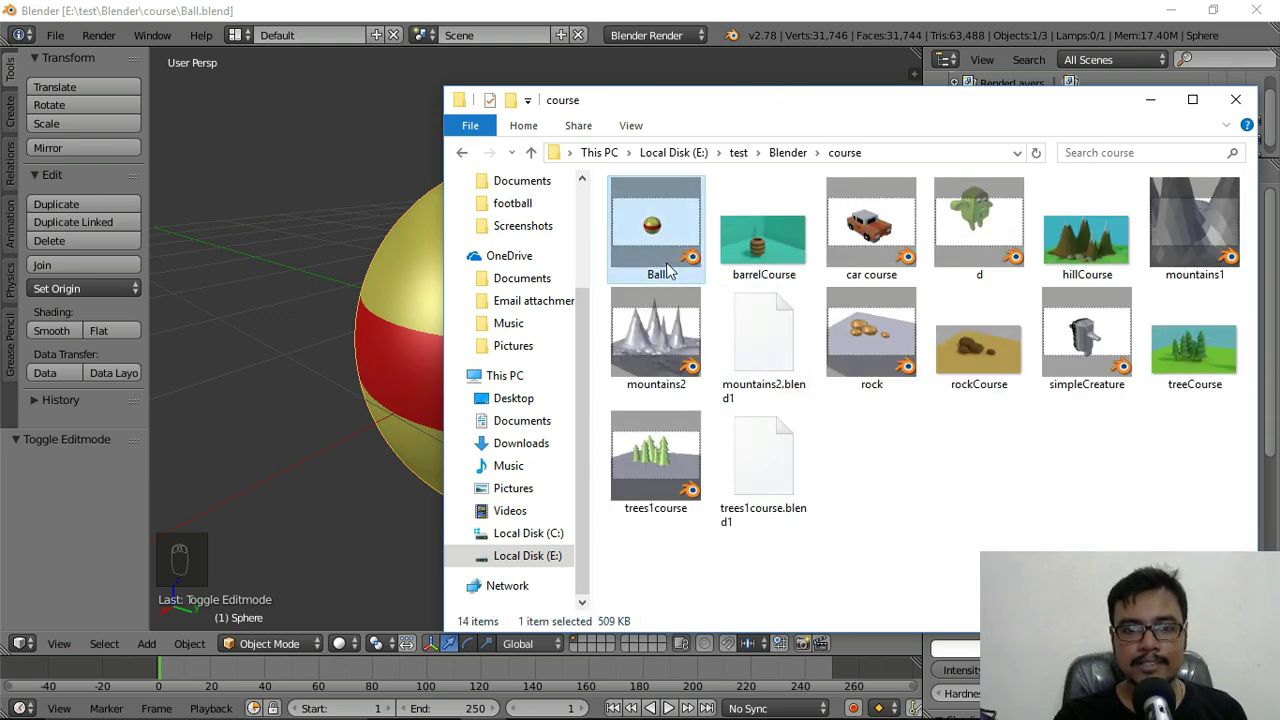
right_click(668, 272)
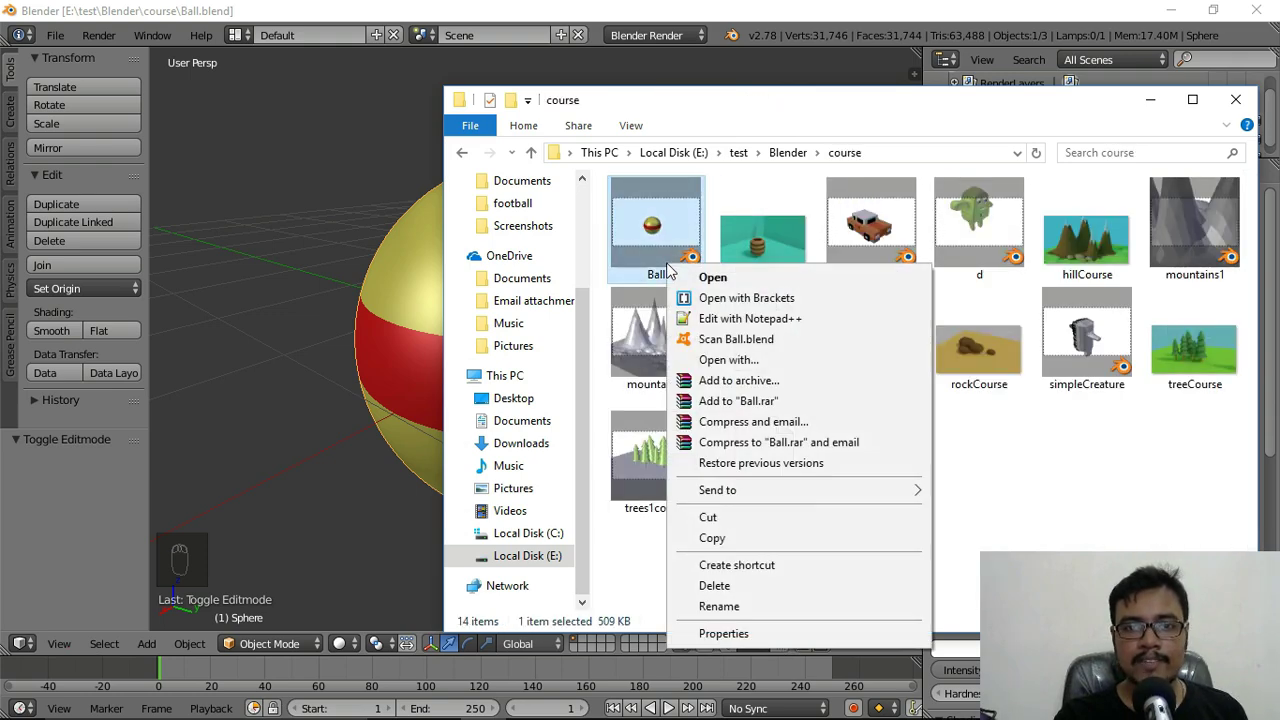
left_click(758, 631)
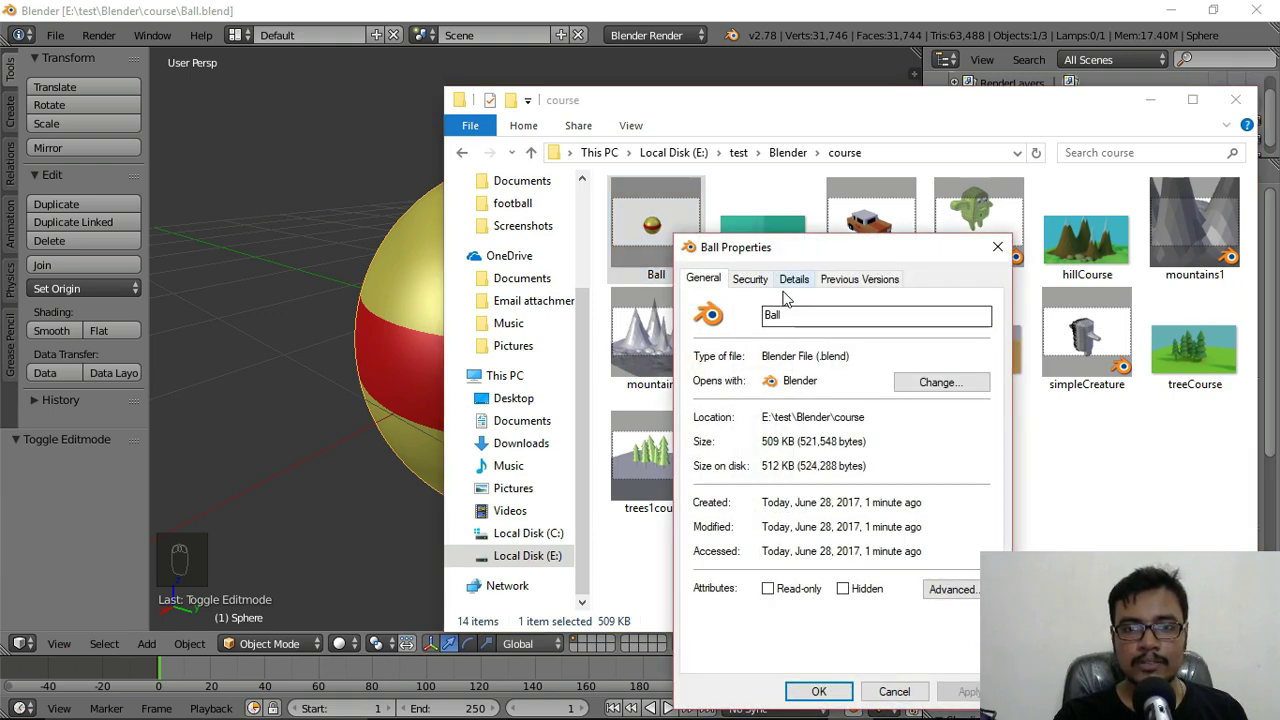
left_click_drag(850, 357, 813, 363)
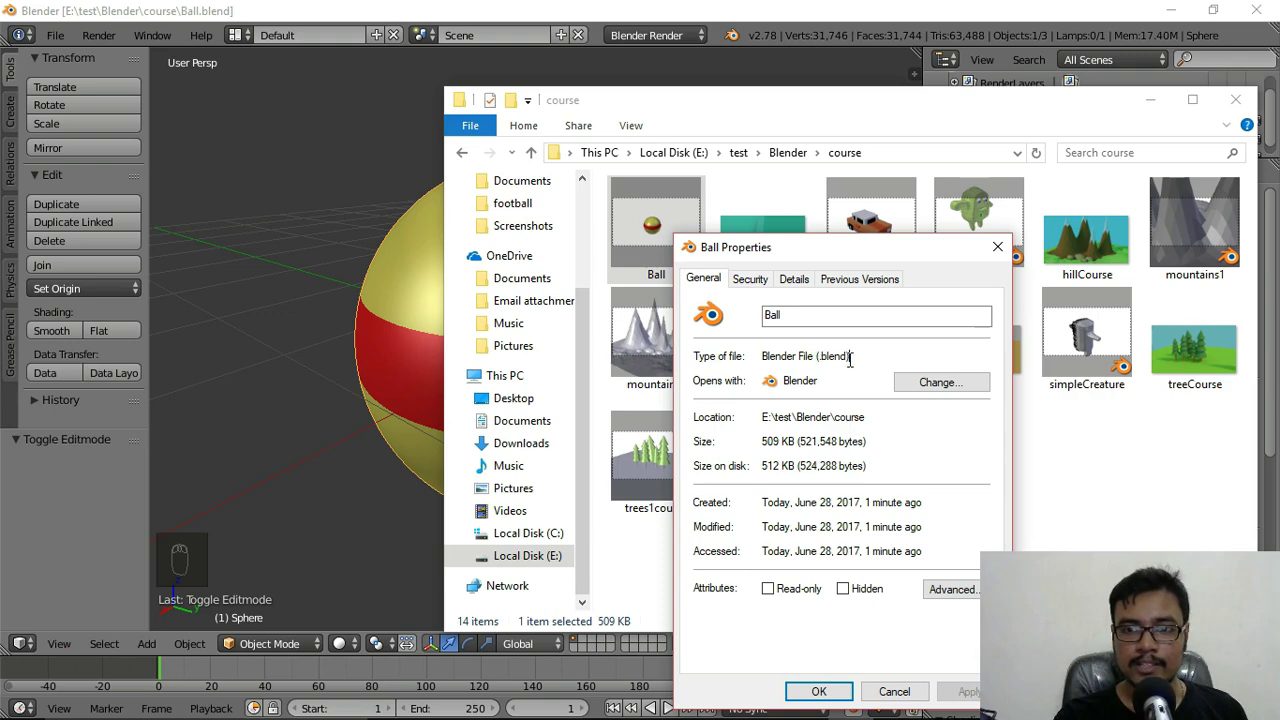
left_click(997, 246)
left_click(1146, 101)
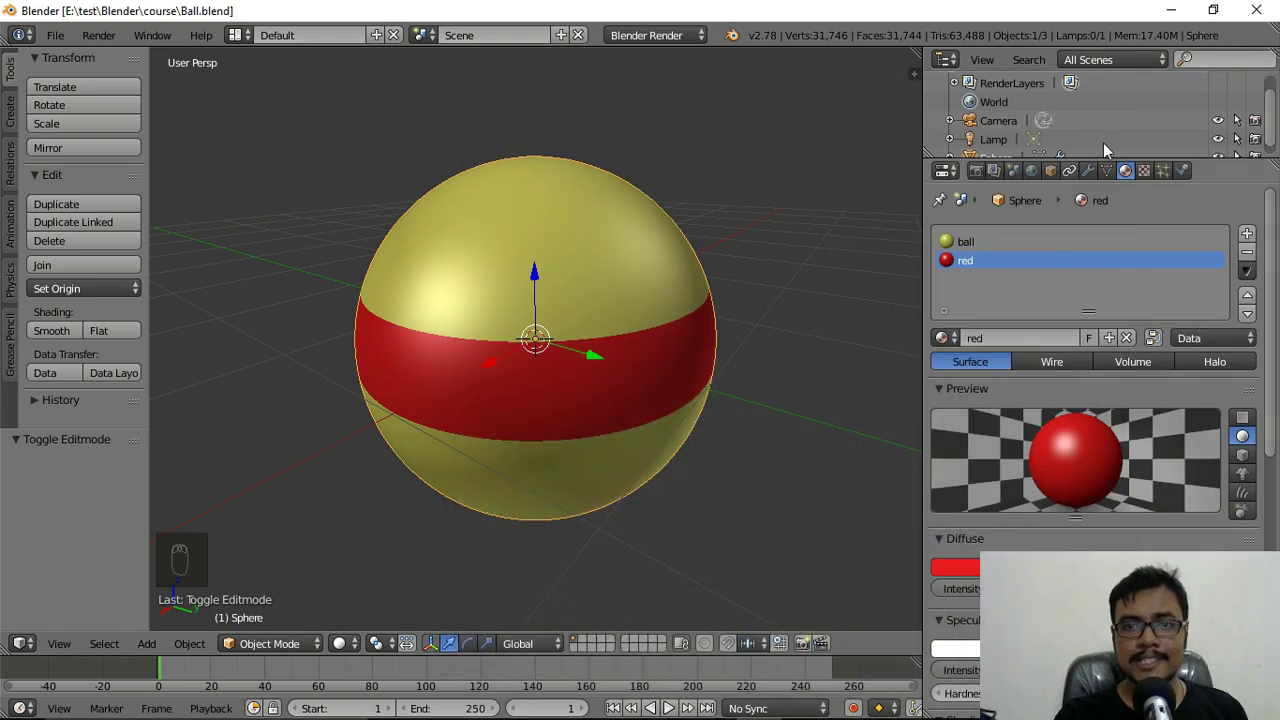
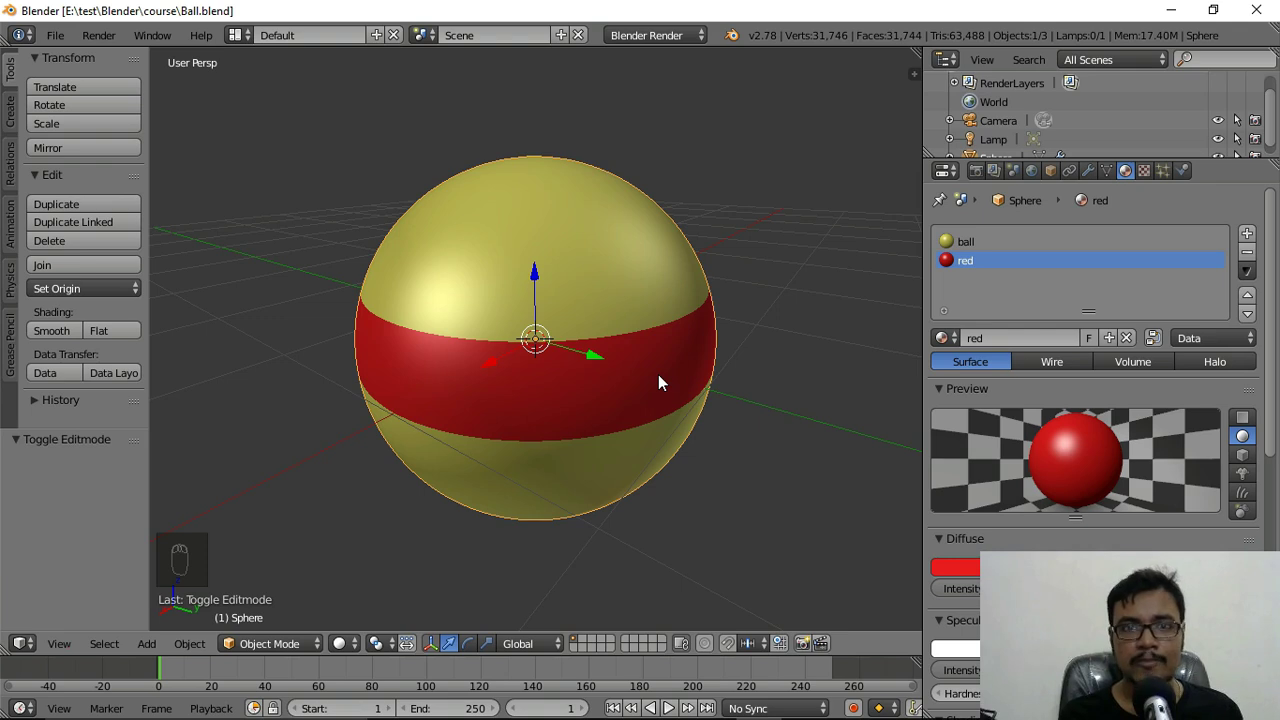
- Export the scene as Ball.fbx into the E:\test\Blender\course folder with the default FBX settings
left_click(55, 35)
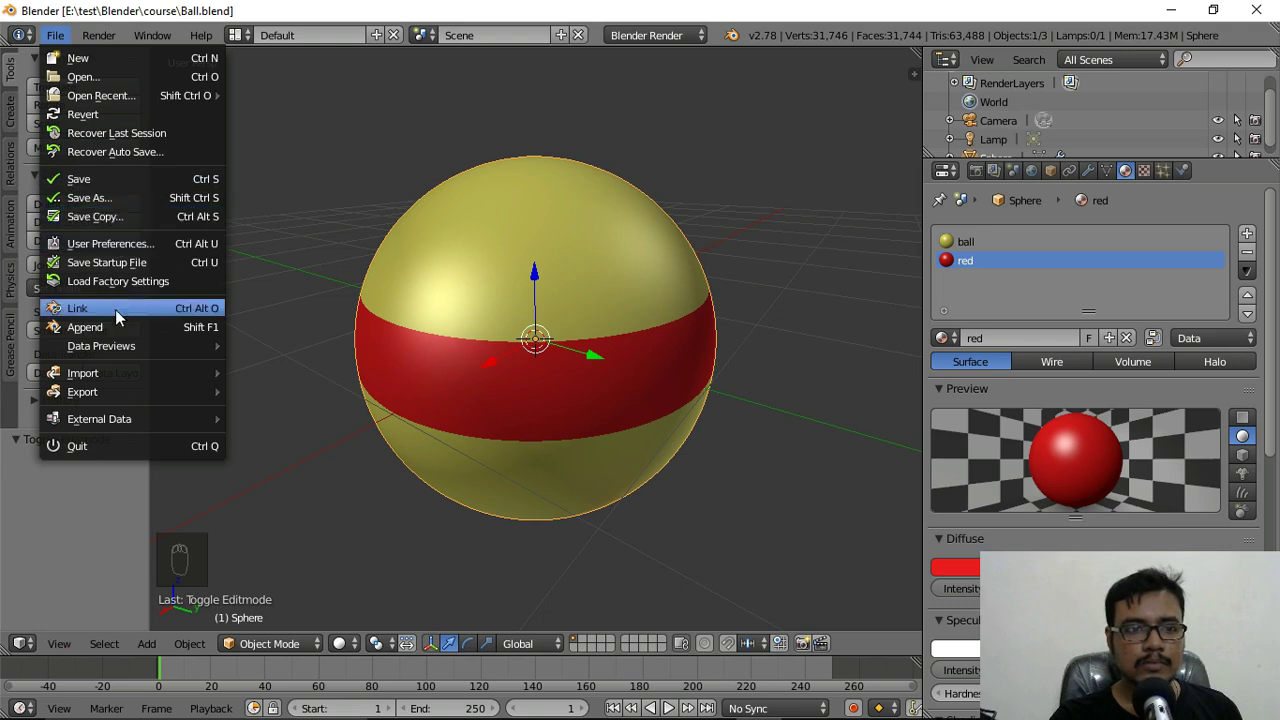
mouse_move(197, 396)
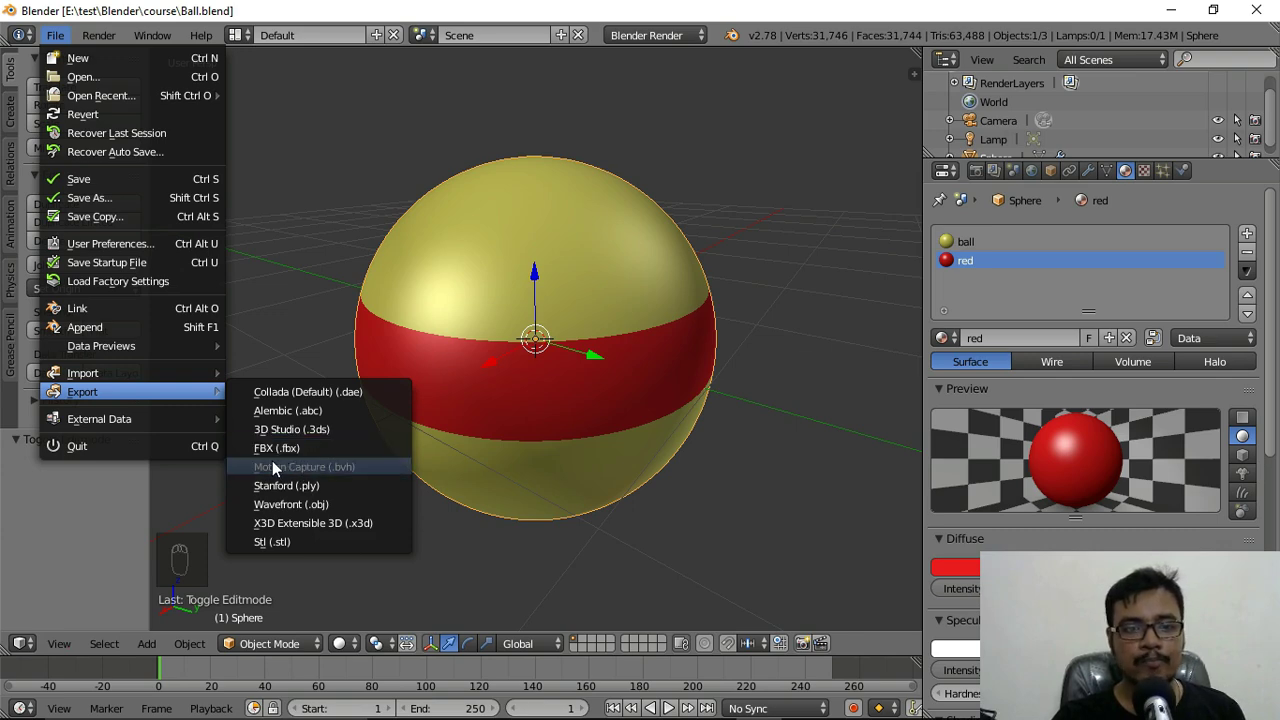
left_click(299, 447)
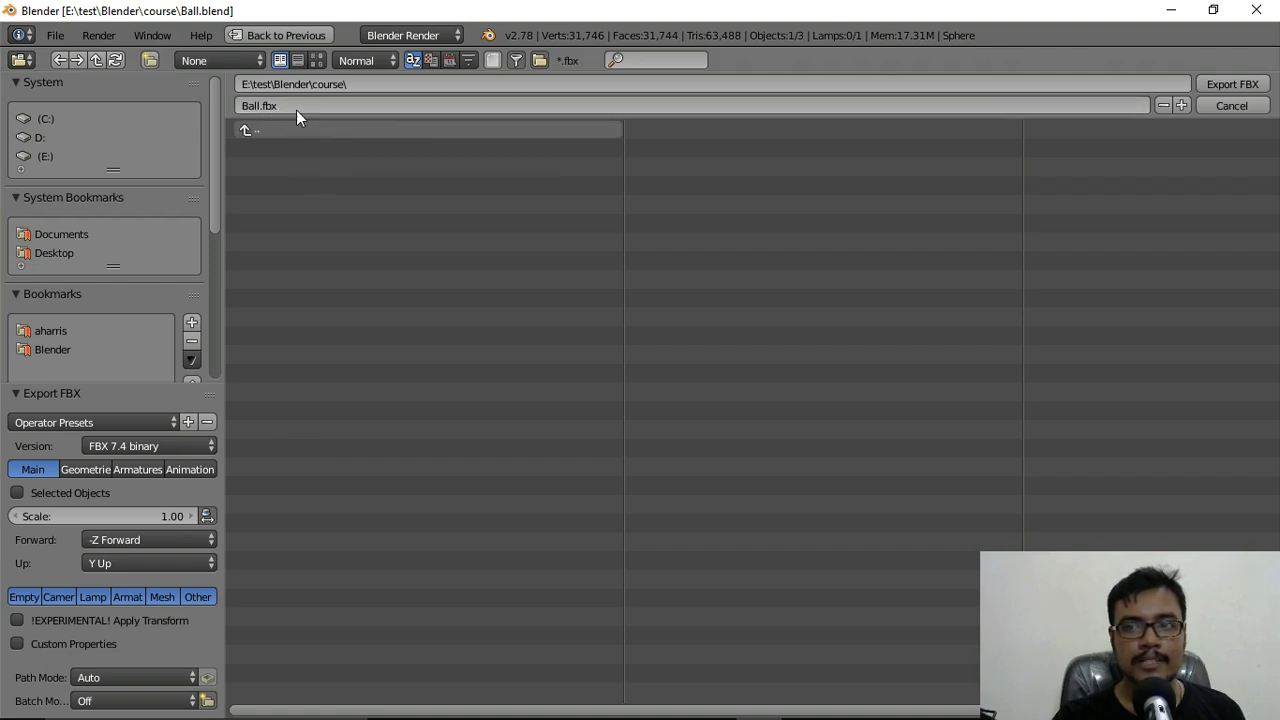
left_click(1236, 88)
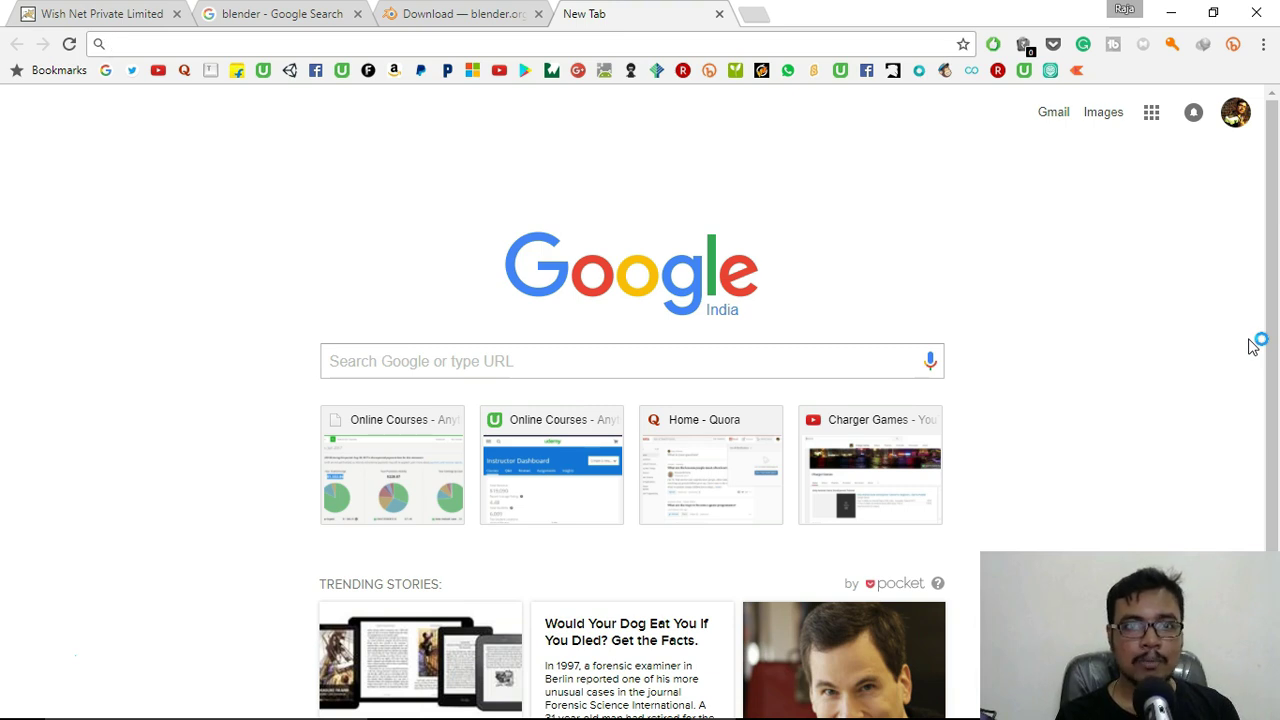
- Go to the unity3d.com website in Google Chrome and open an extra blank tab beside it
type("download")
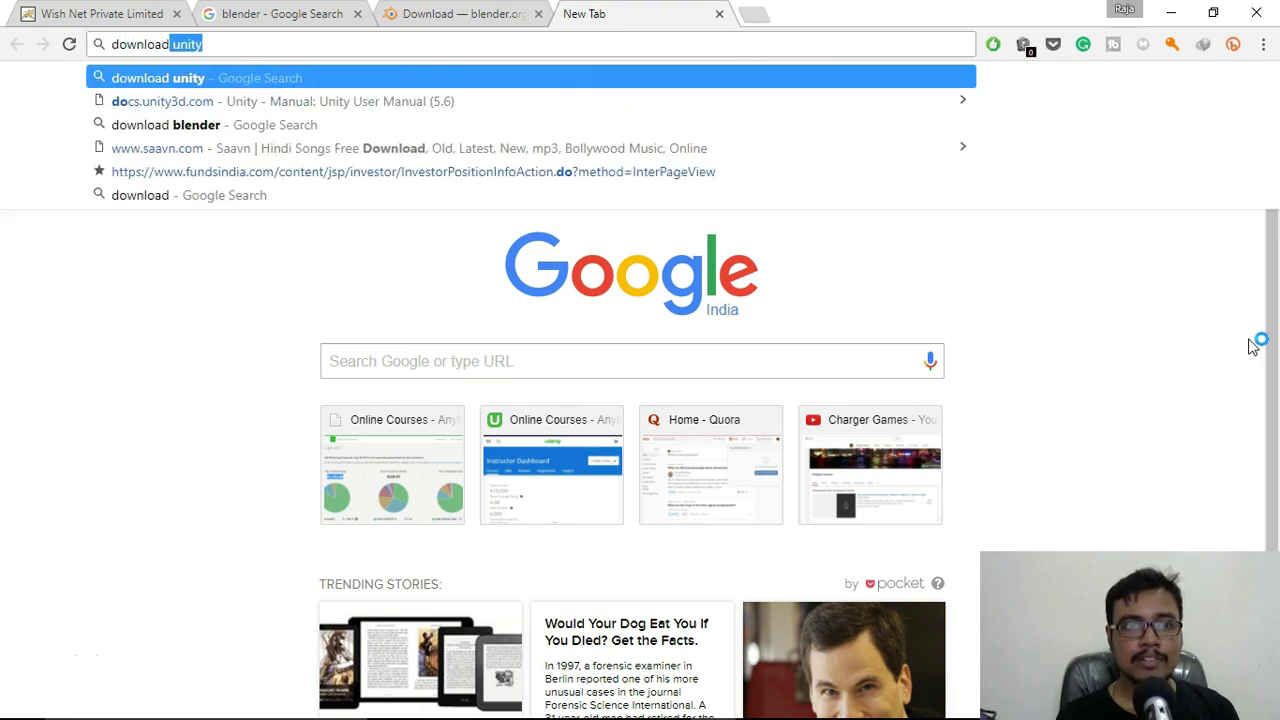
key("BackSpace")
key("BackSpace")
key("BackSpace")
key("BackSpace")
key("BackSpace")
key("BackSpace")
key("BackSpace")
key("BackSpace")
key("BackSpace")
key("BackSpace")
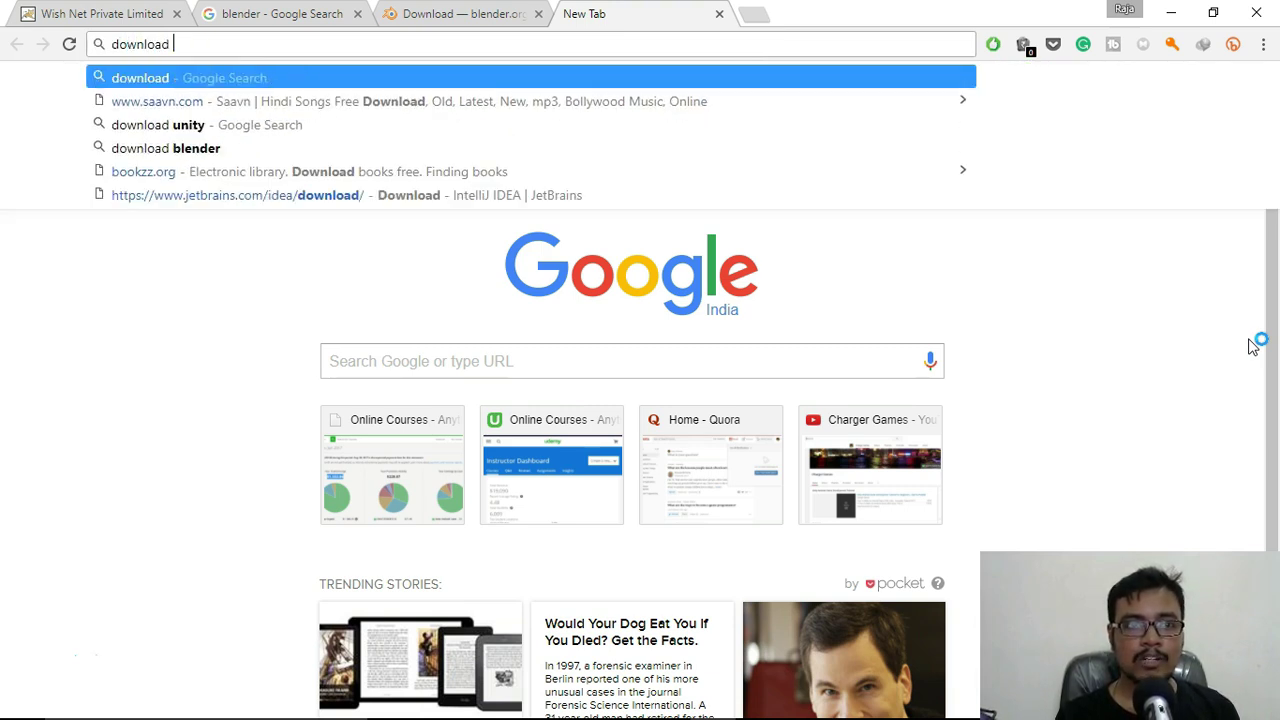
type("unity")
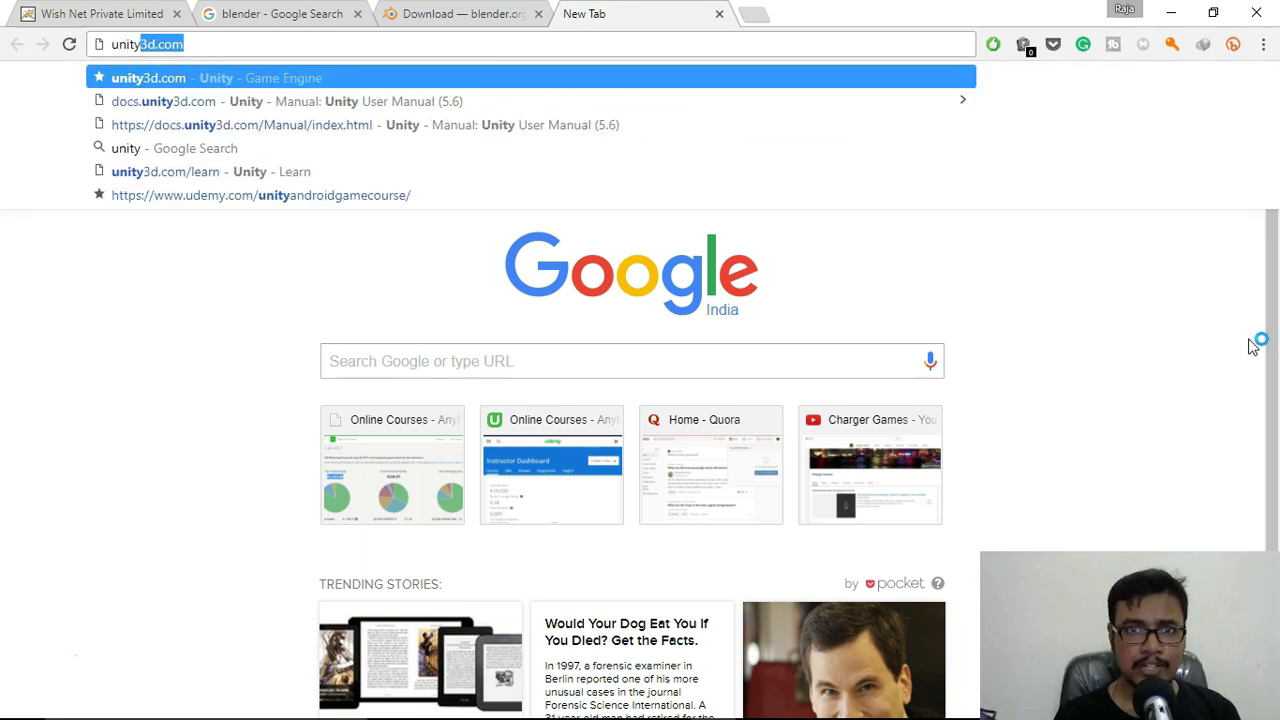
key("Return")
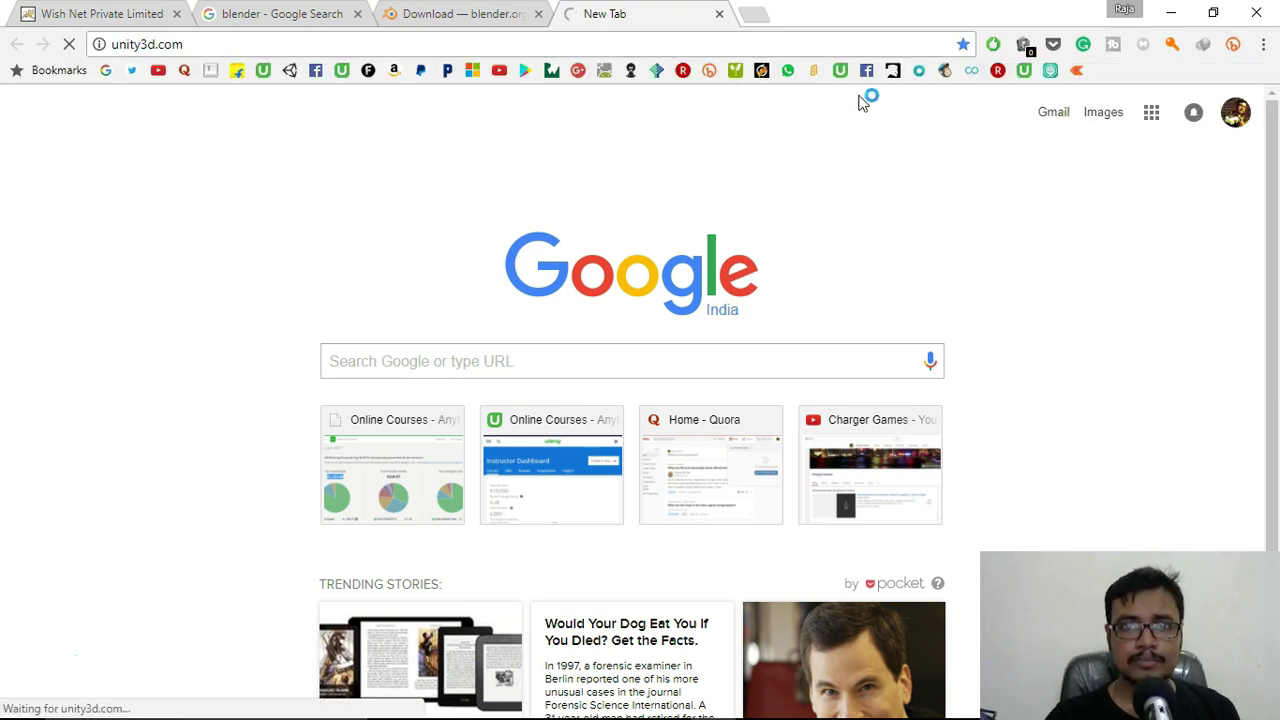
left_click(757, 13)
left_click(660, 12)
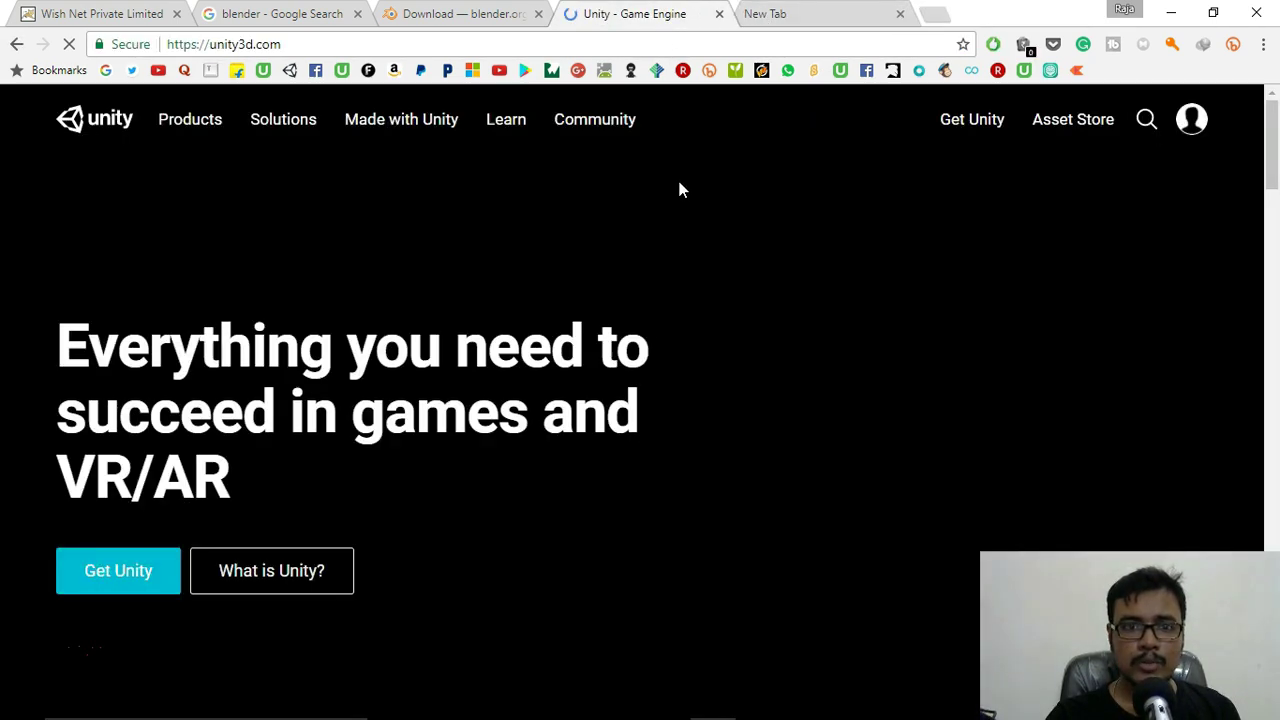
- Open the Get Unity page, compare the plans and choose the free Personal edition
left_click(146, 578)
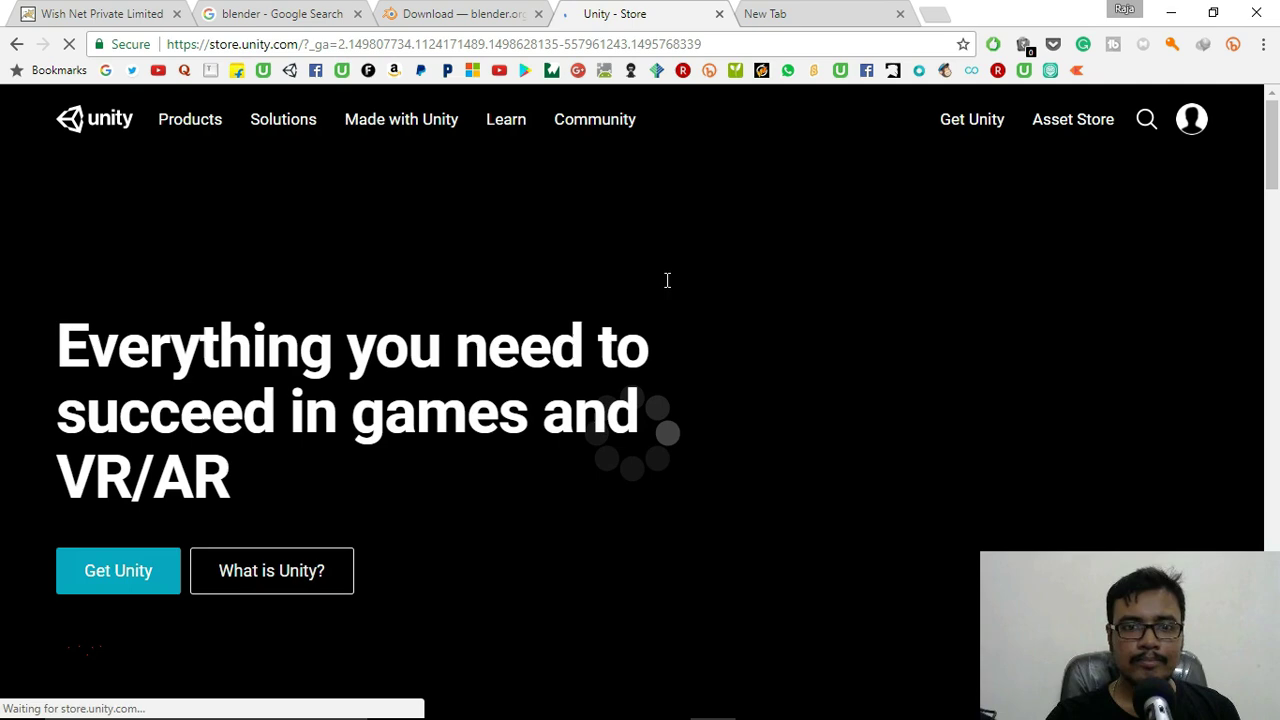
scroll(668, 280, "down", 6)
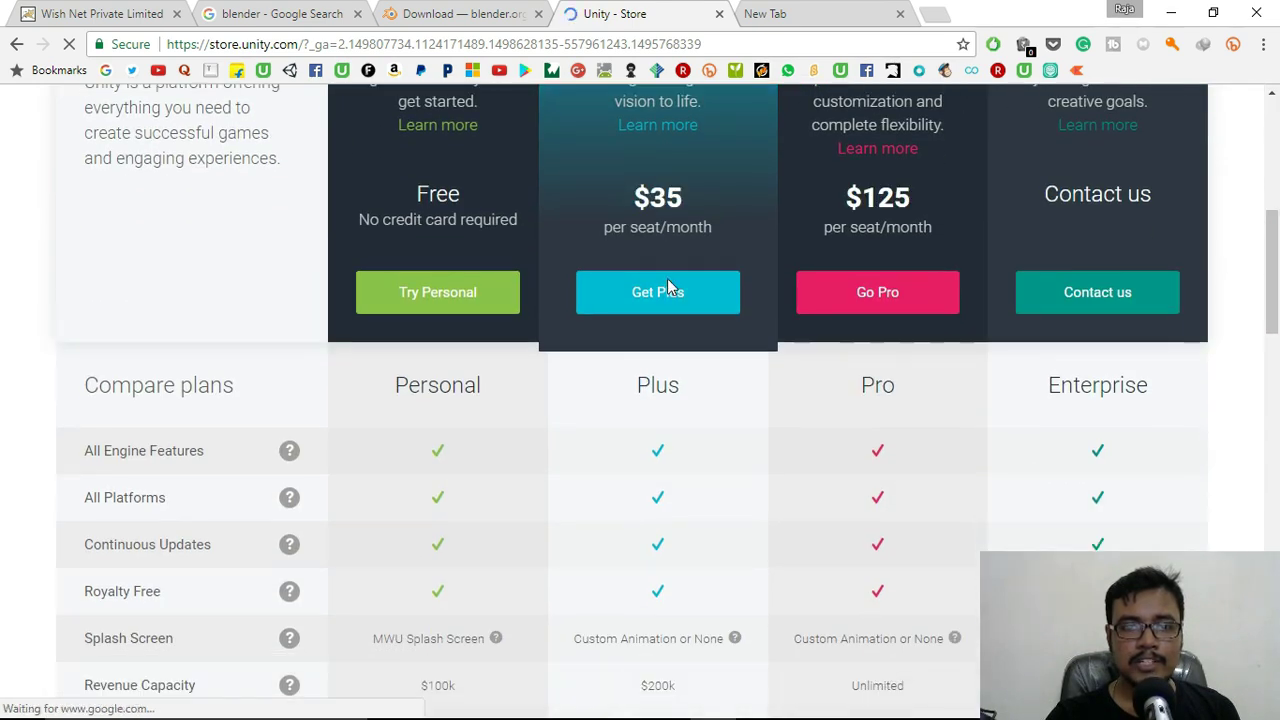
scroll(667, 278, "up", 3)
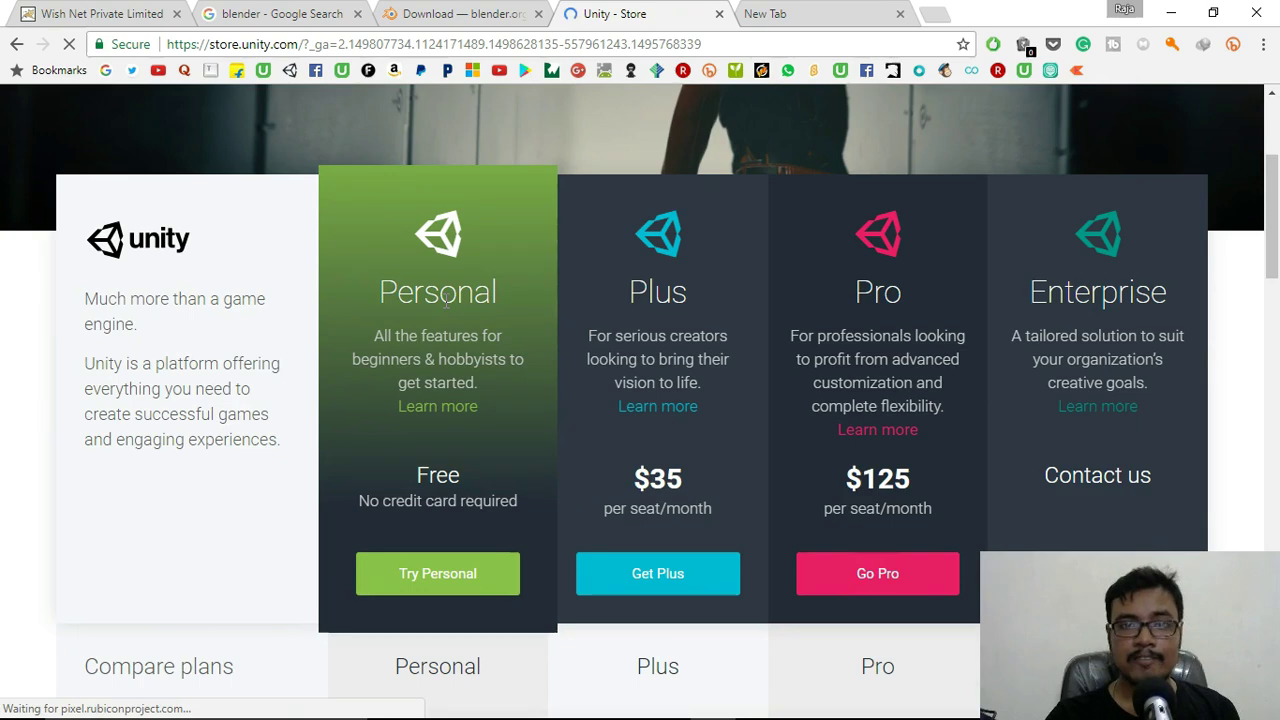
scroll(446, 302, "down", 1)
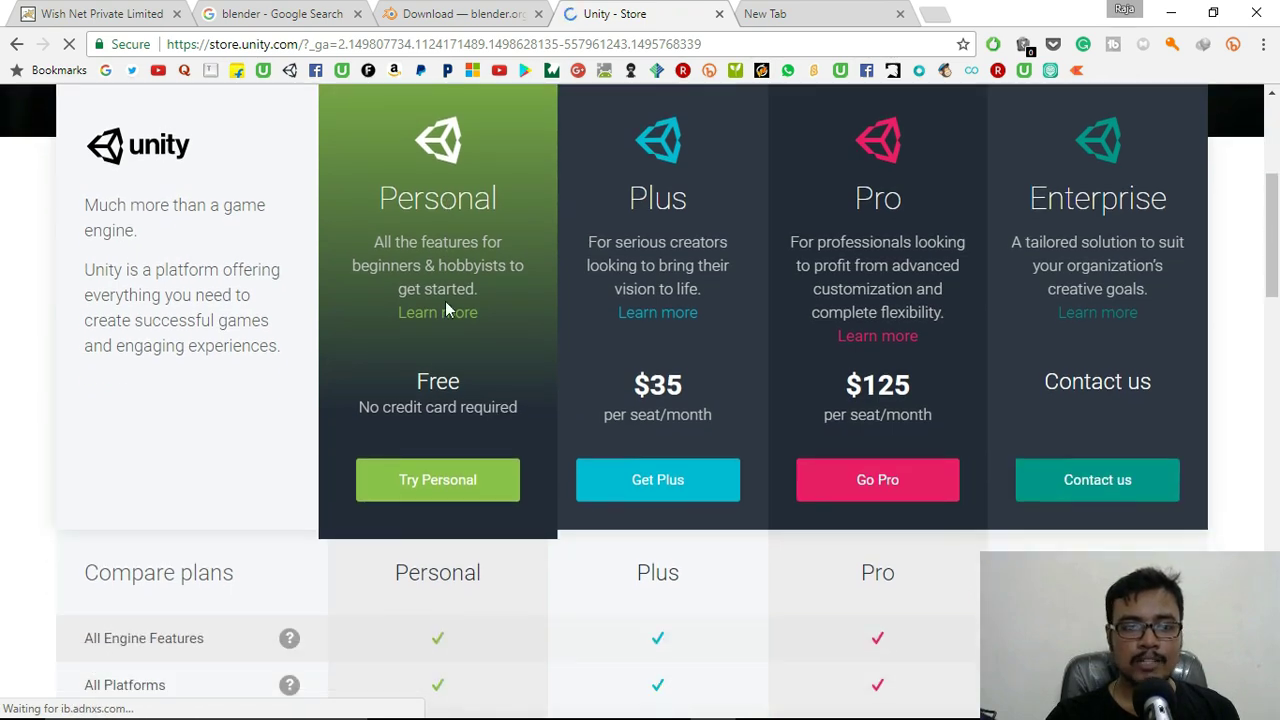
left_click(431, 483)
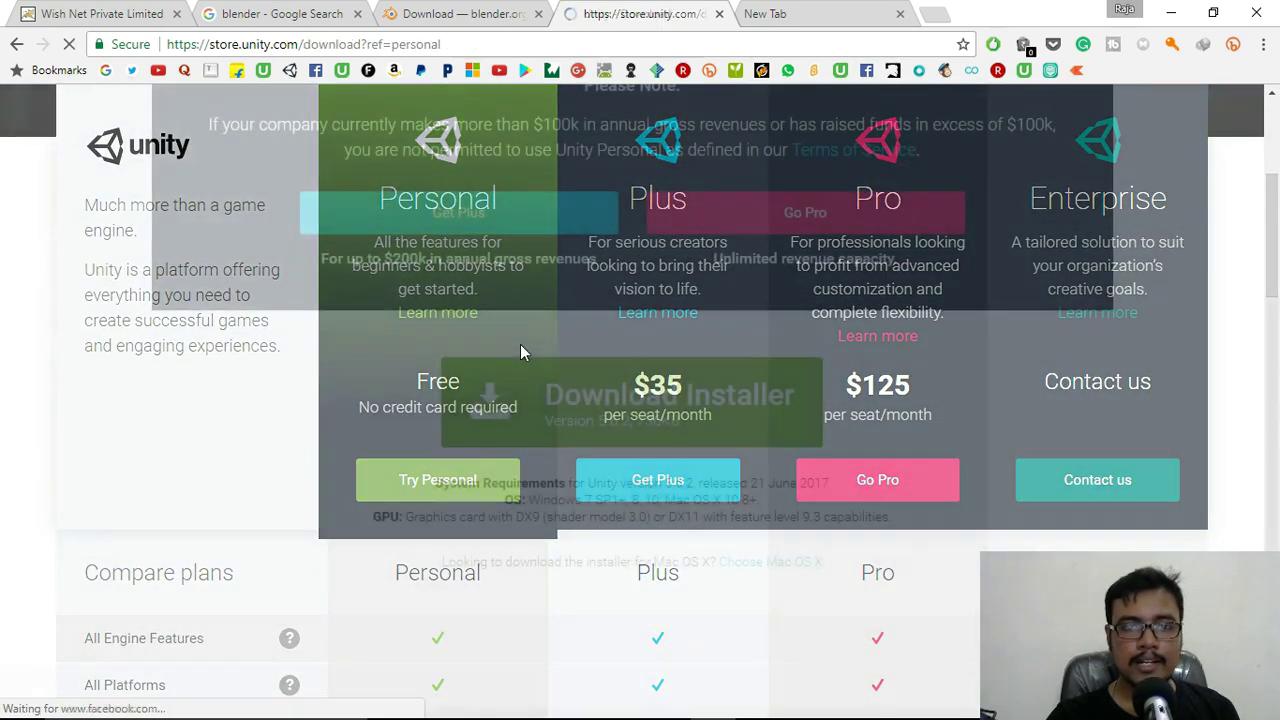
- Download the Unity 5.6.2 installer for Windows, using the existing complete file for the duplicate link, and run it
scroll(524, 356, "down", 1)
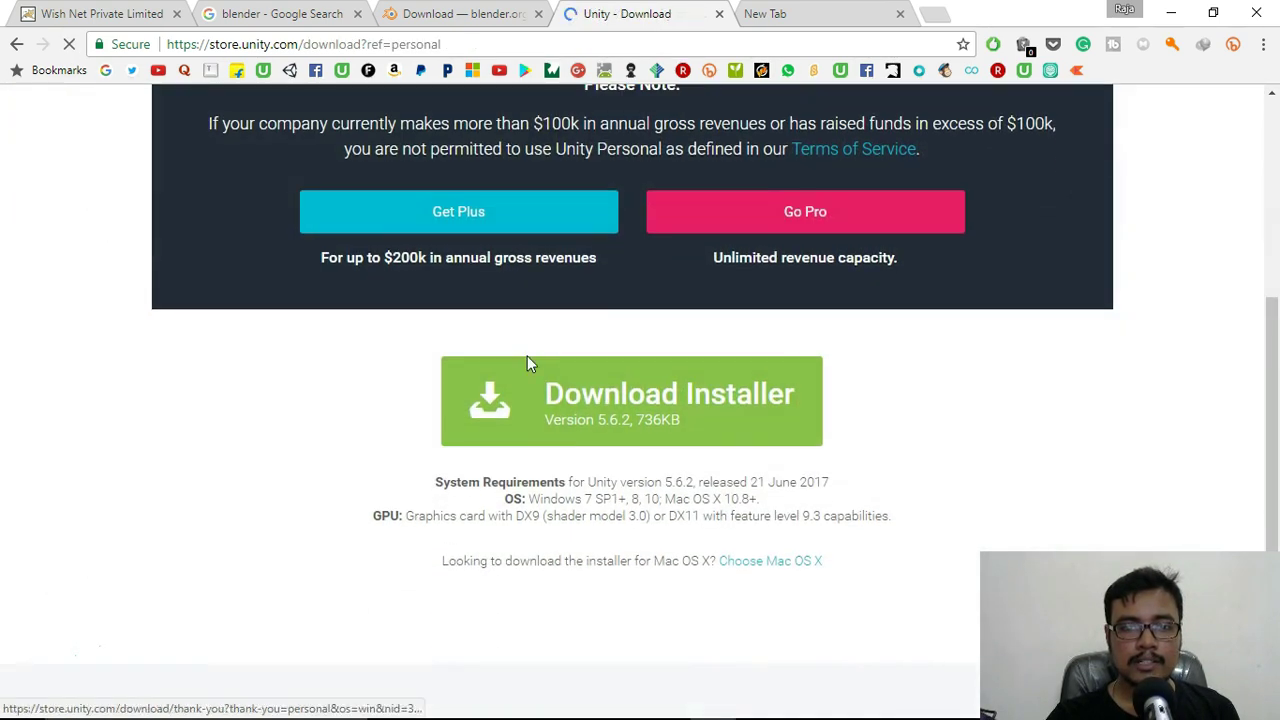
left_click(637, 398)
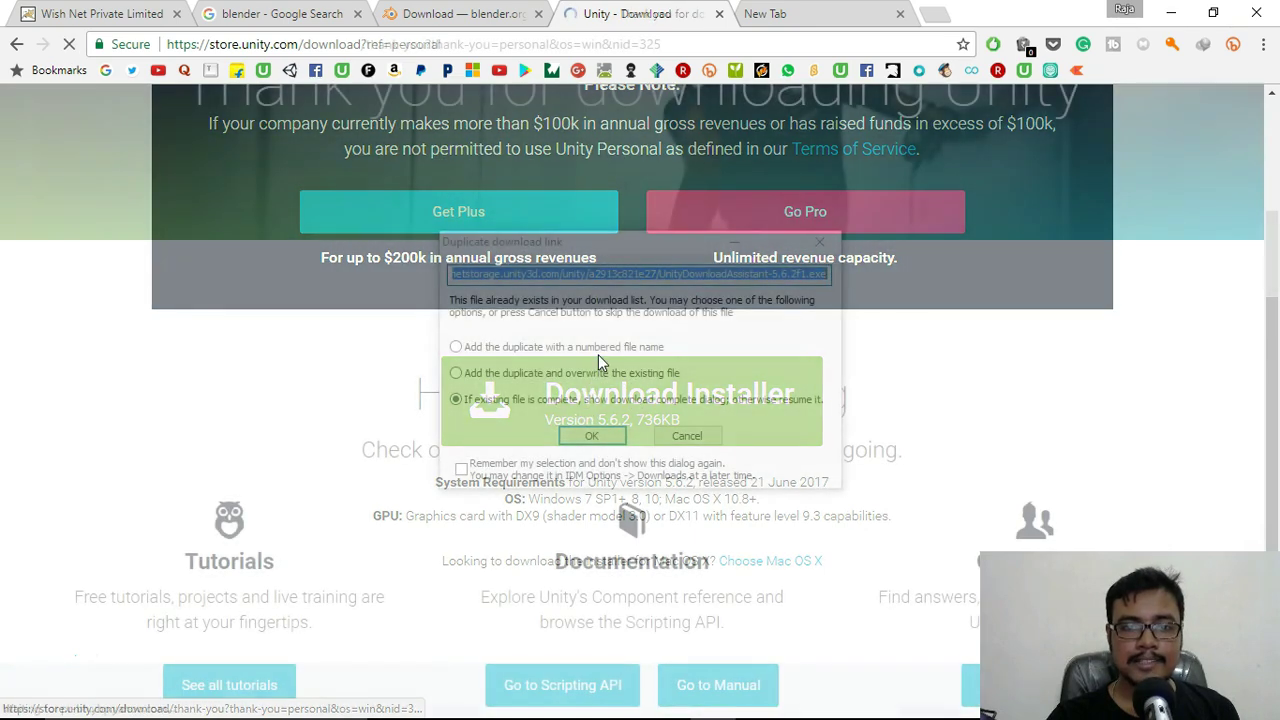
left_click(592, 436)
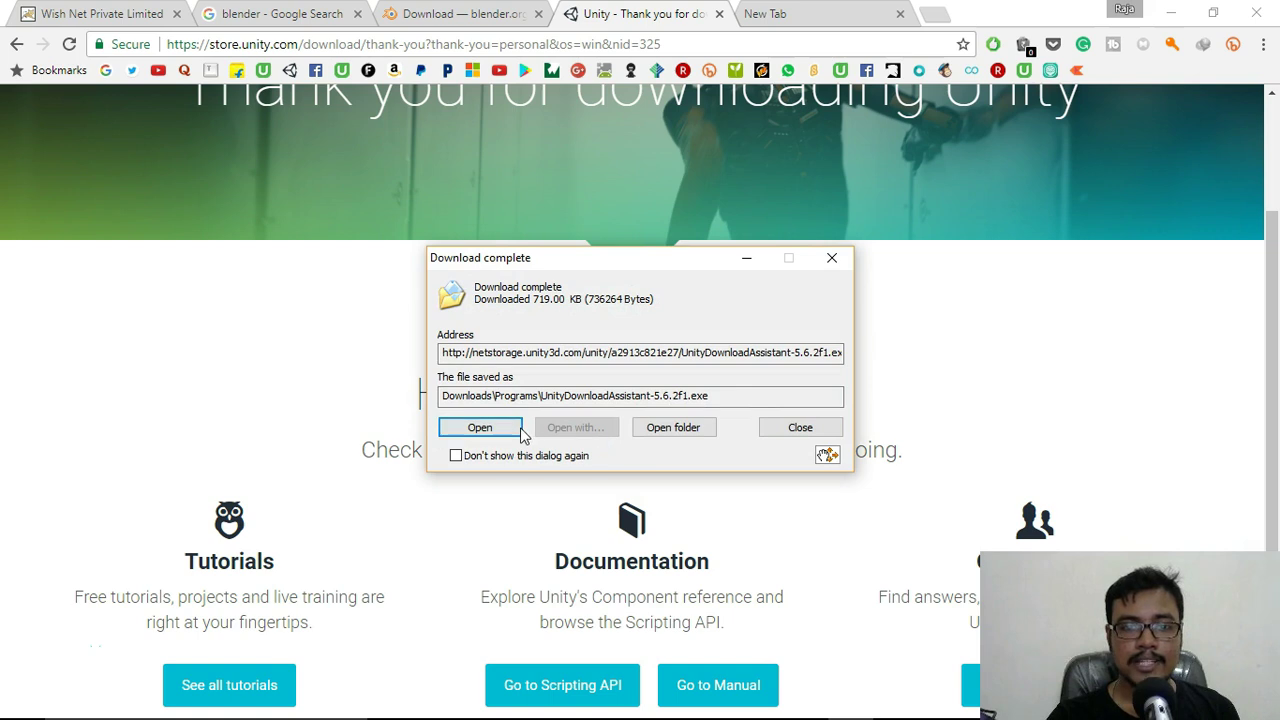
mouse_move(610, 260)
left_mouse_down()
mouse_move(640, 287)
mouse_move(632, 267)
left_mouse_up()
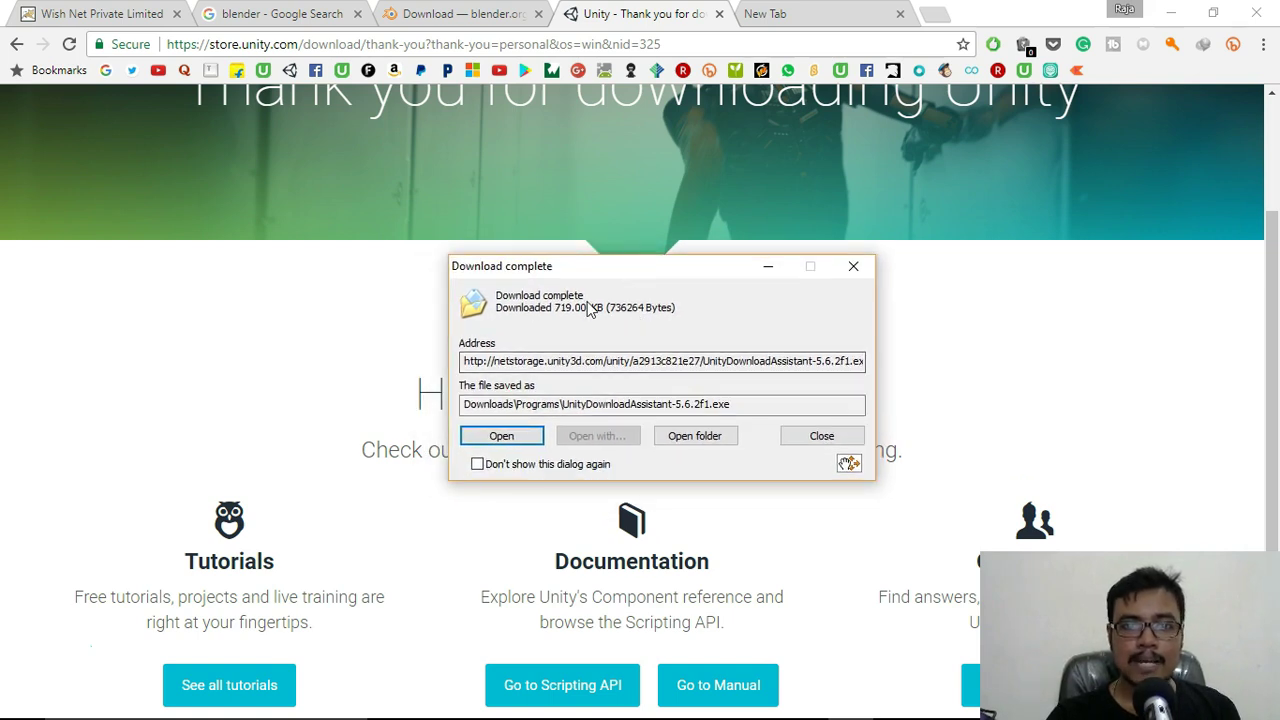
left_click(525, 436)
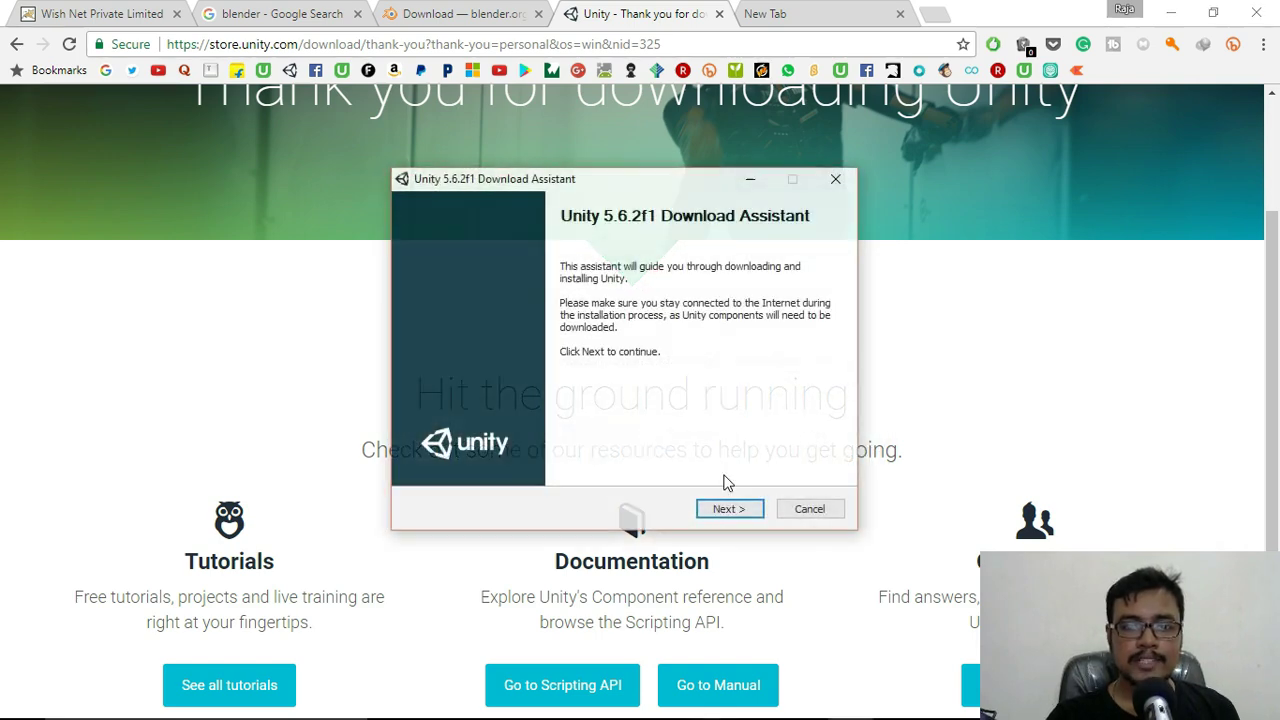
- Accept the Unity license agreement and keep the 64 bit architecture in the Download Assistant
left_click(730, 508)
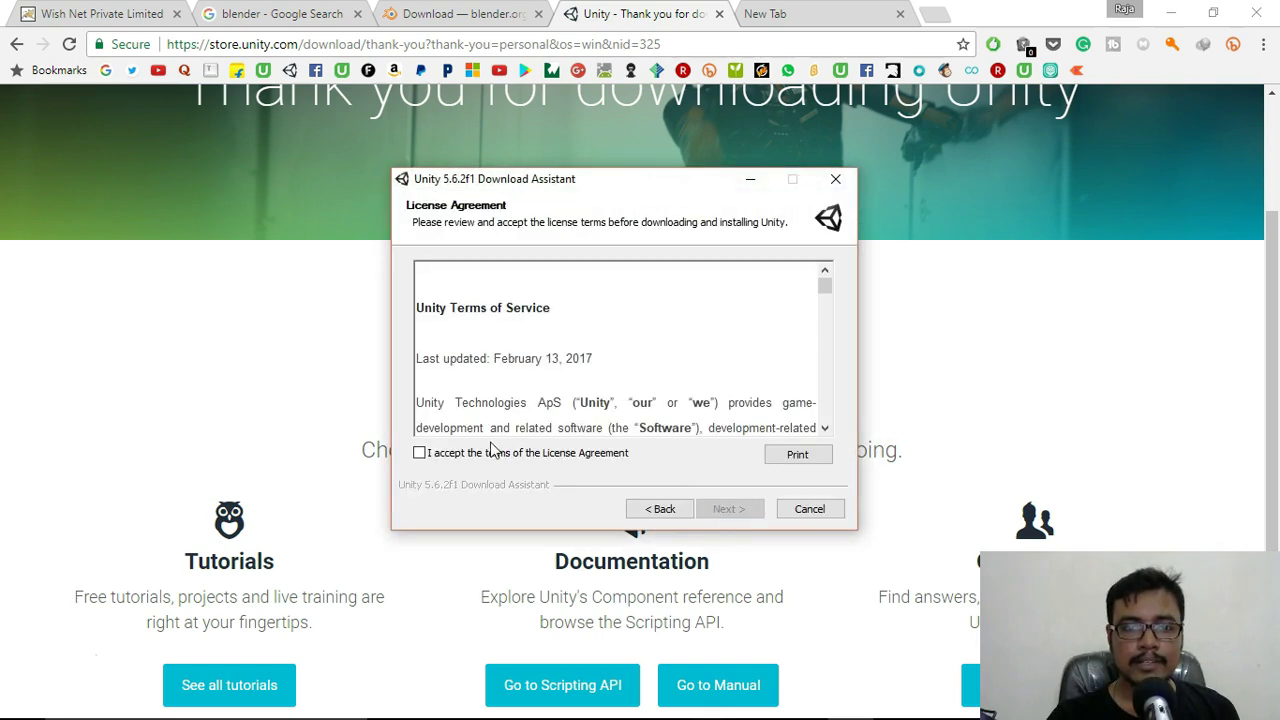
left_click(420, 453)
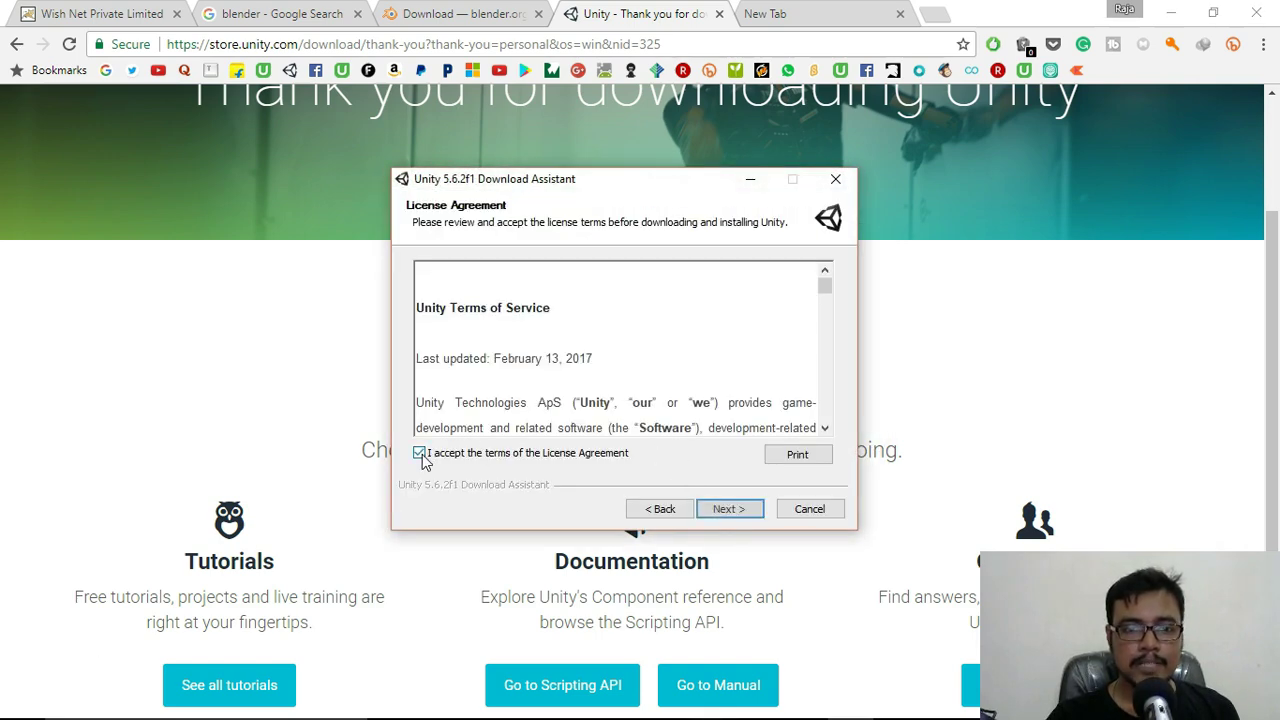
left_click(733, 509)
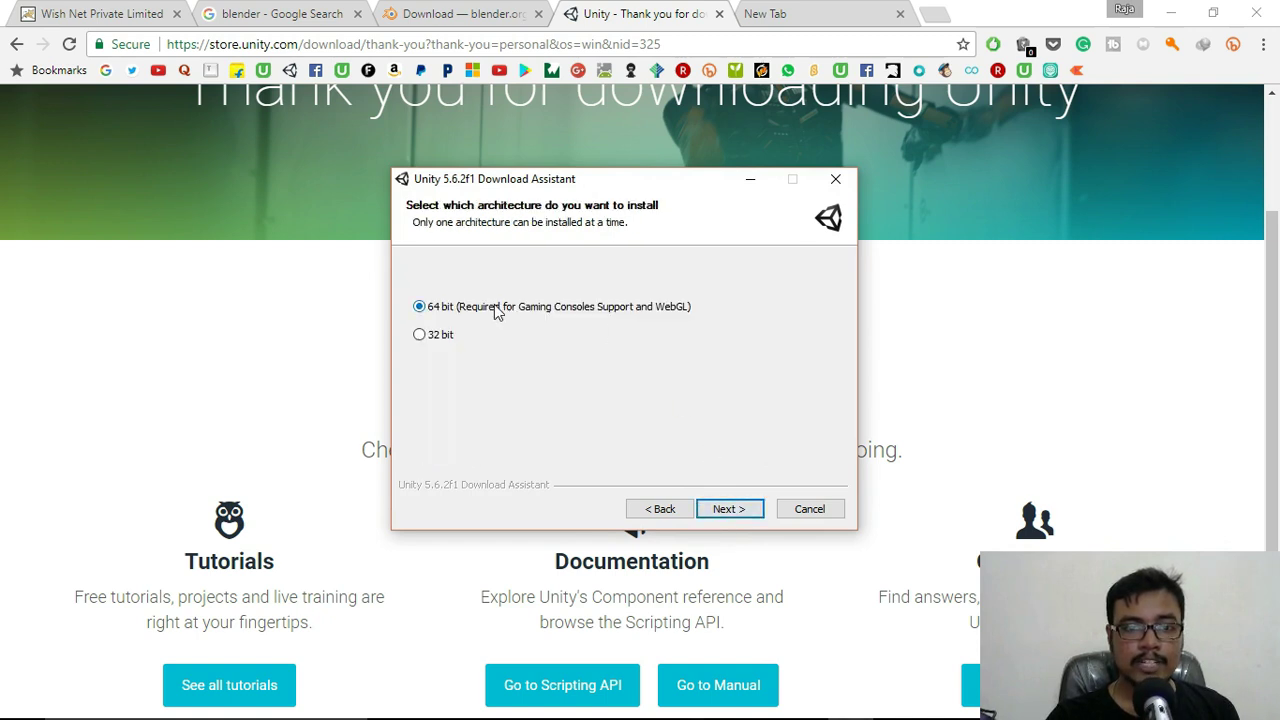
left_click(729, 509)
- Review the installable Unity components, keep only Unity 5.6.2f1 selected and continue to the install locations
mouse_move(612, 362)
left_mouse_down()
mouse_move(611, 398)
mouse_move(613, 347)
left_mouse_up()
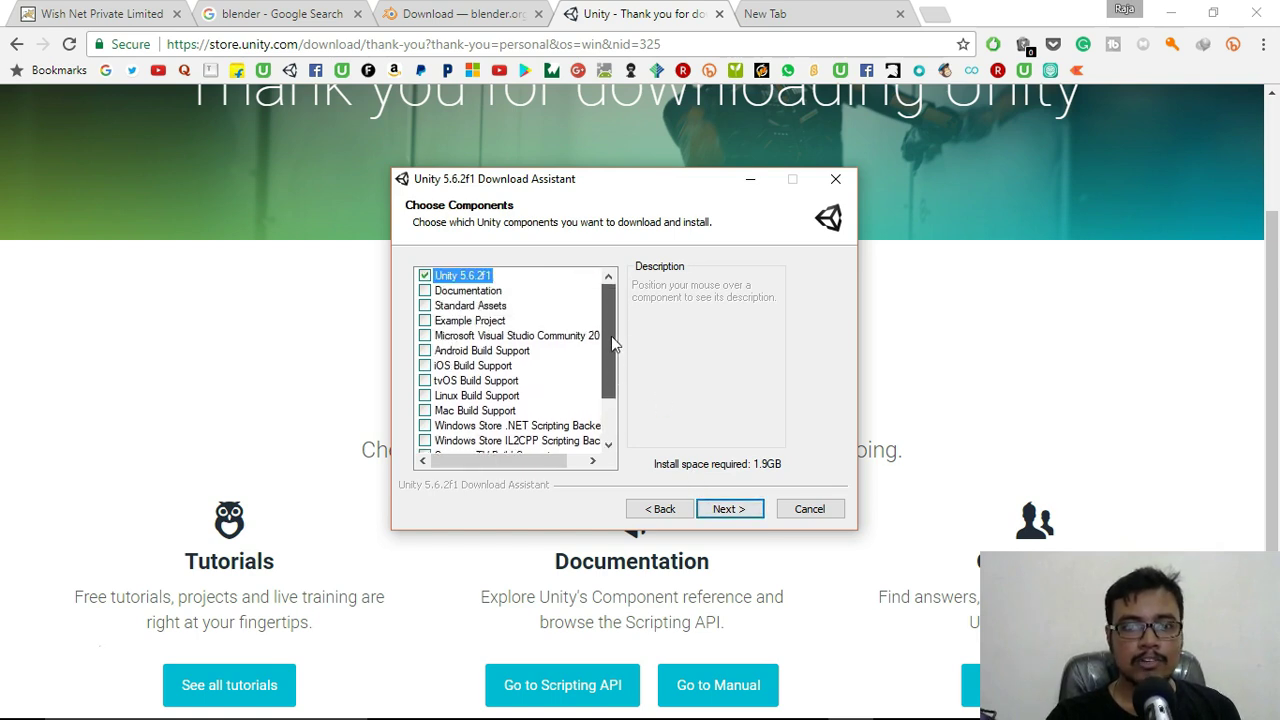
mouse_move(611, 336)
left_mouse_down()
mouse_move(612, 412)
mouse_move(612, 342)
left_mouse_up()
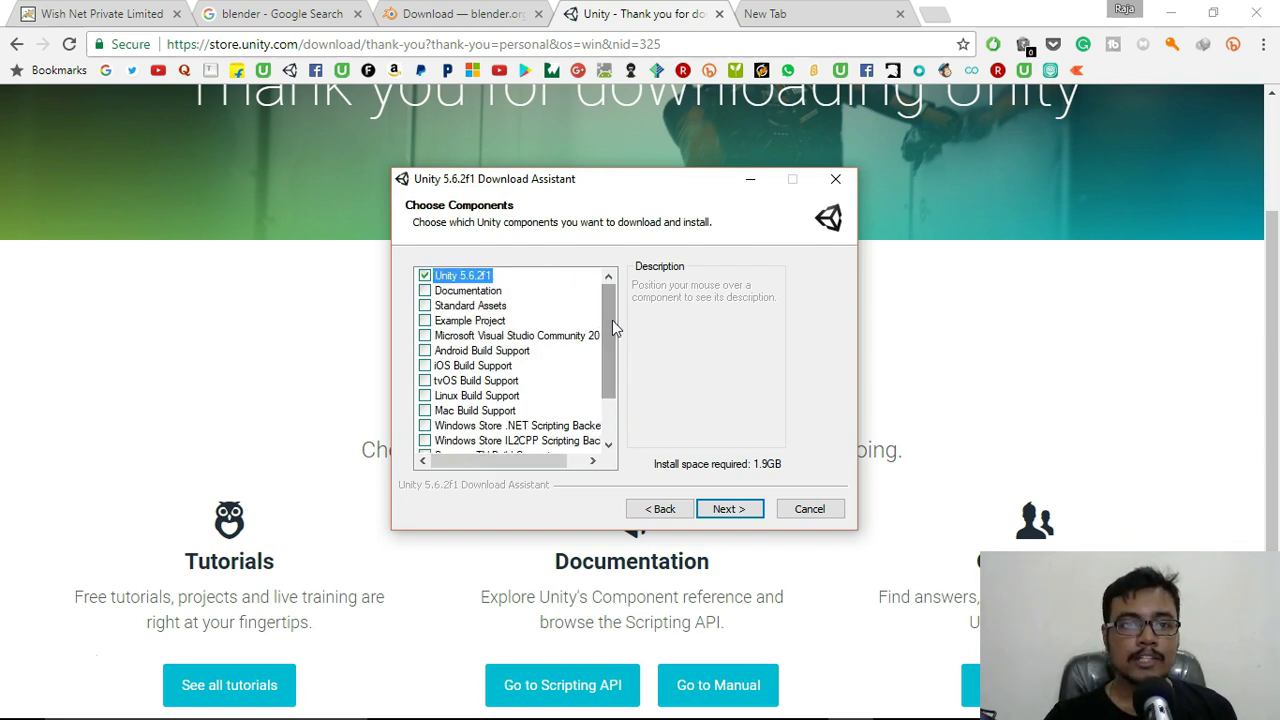
mouse_move(480, 278)
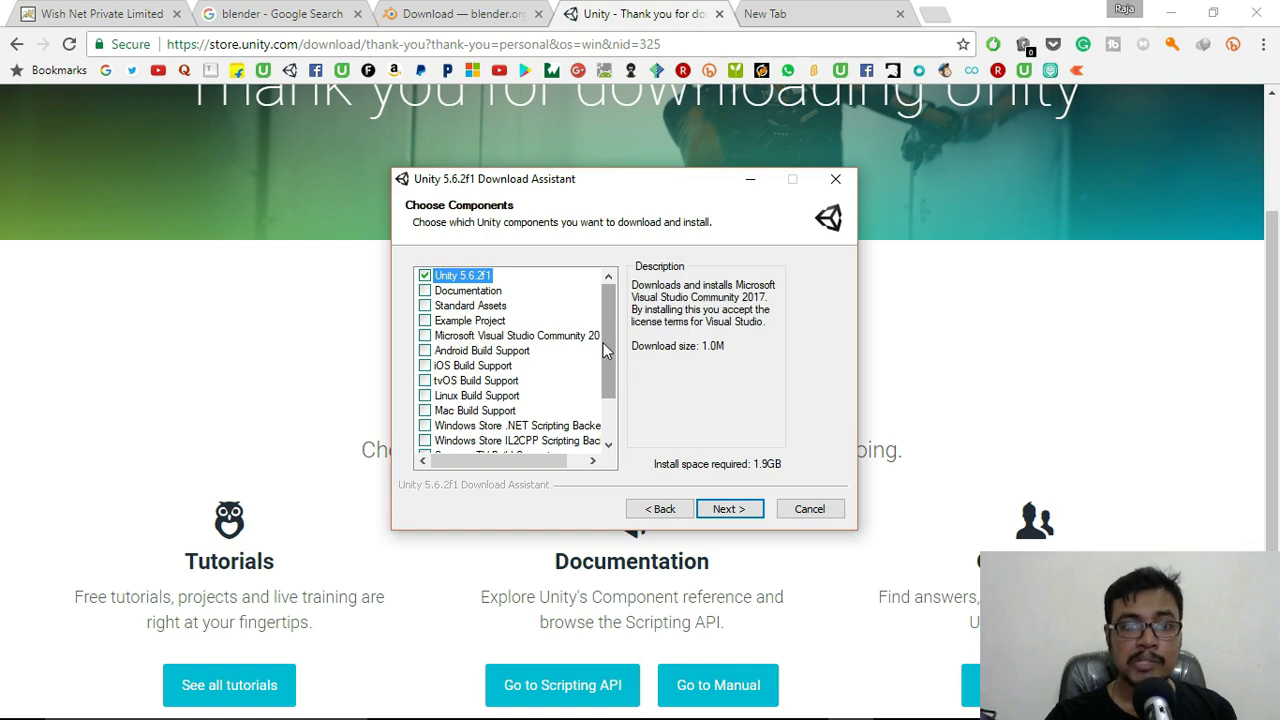
left_click_drag(603, 350, 619, 425)
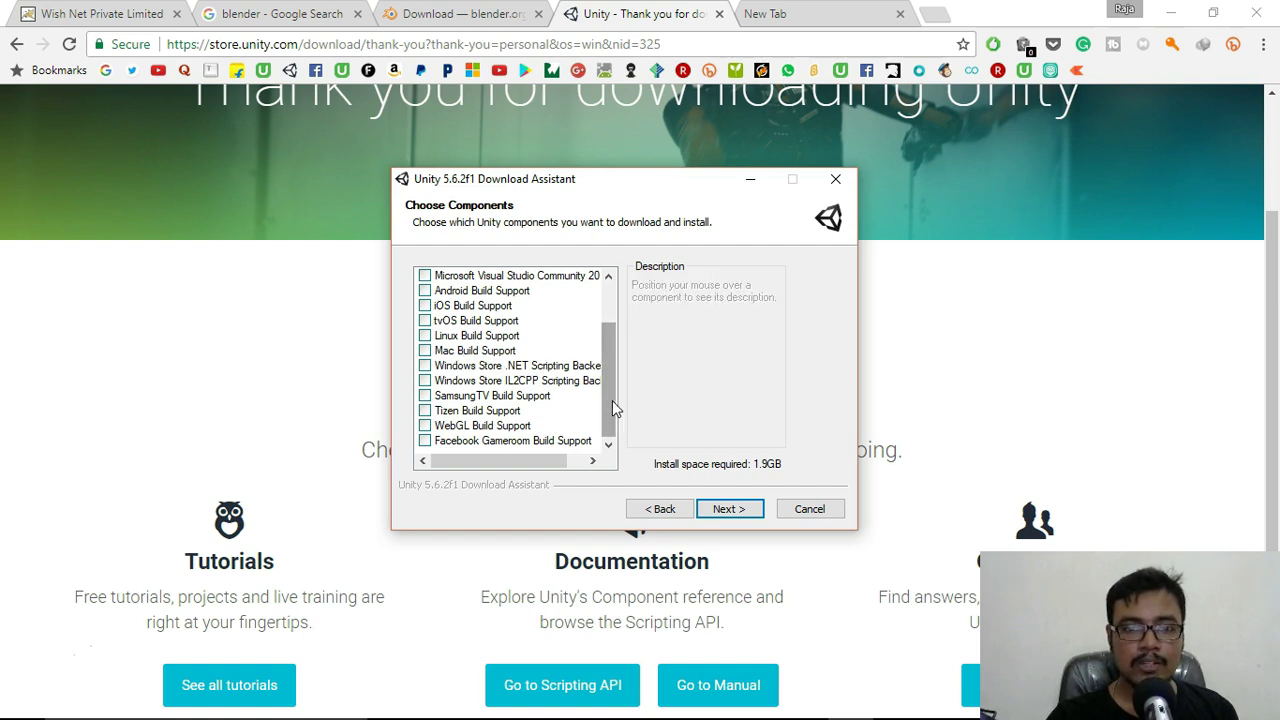
left_click_drag(611, 406, 606, 337)
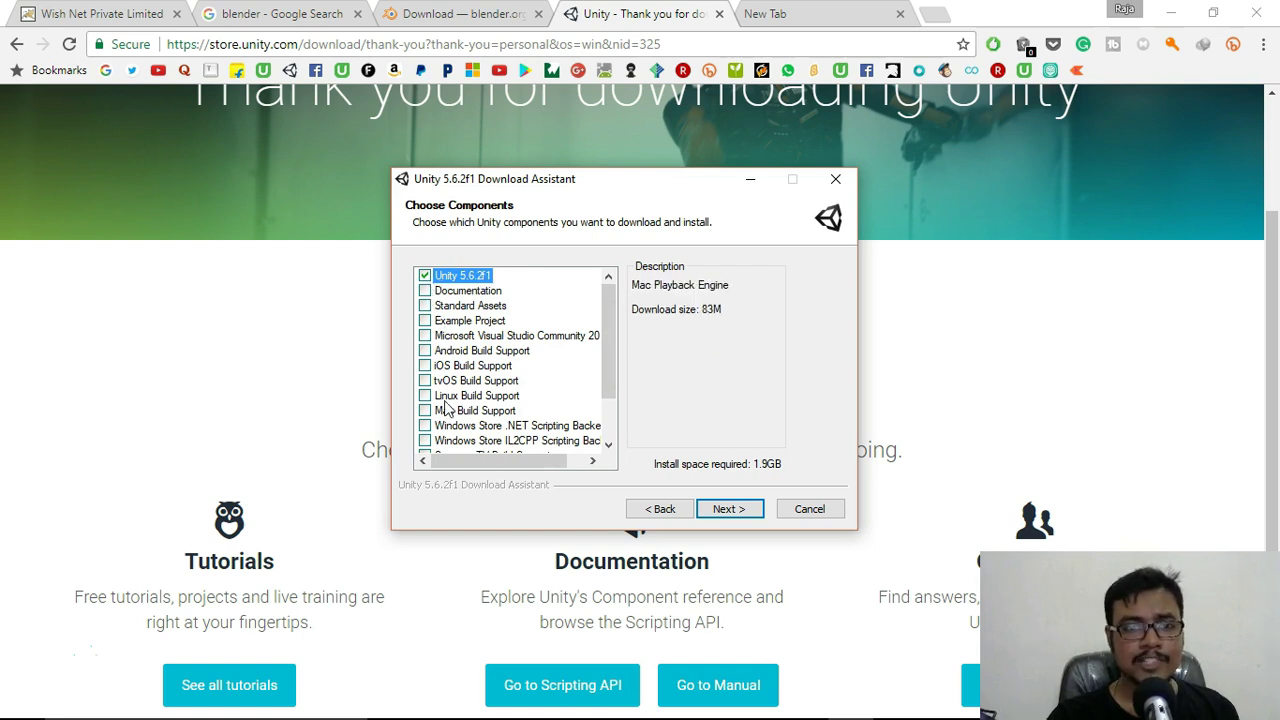
left_click(735, 509)
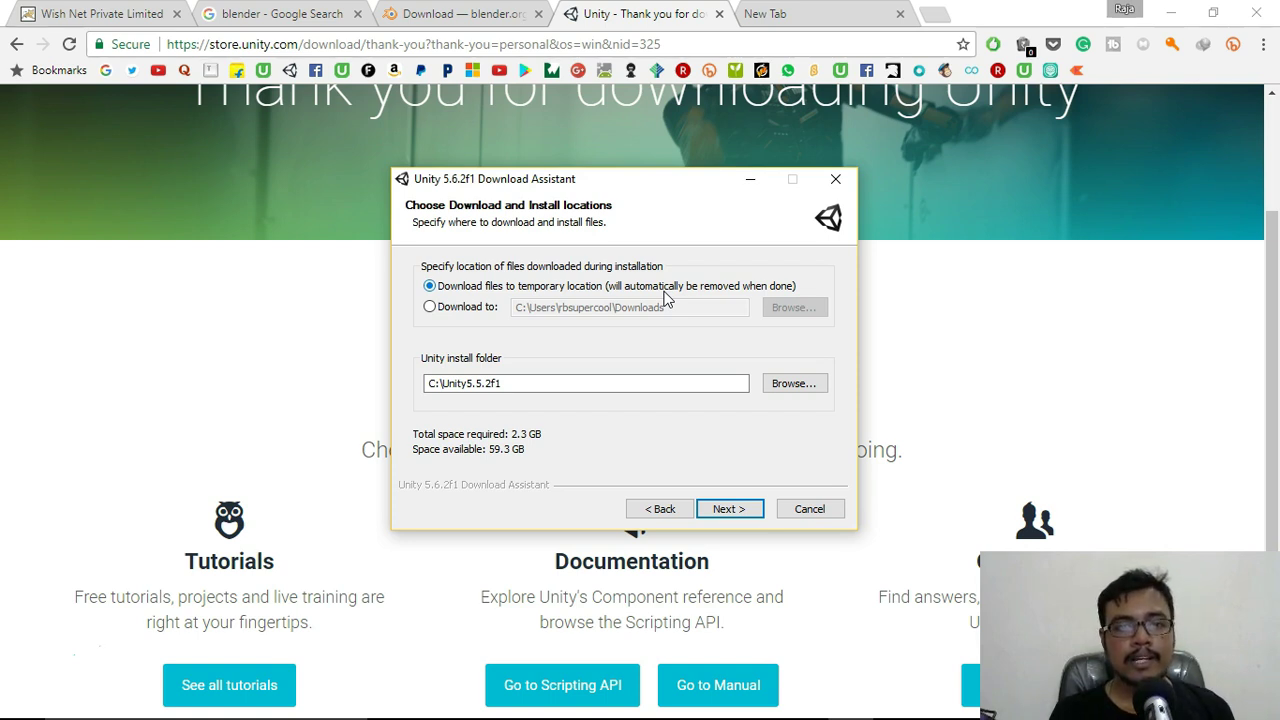
- Set the installation files to download to the Downloads folder, start the Unity download and cancel it
left_click(433, 312)
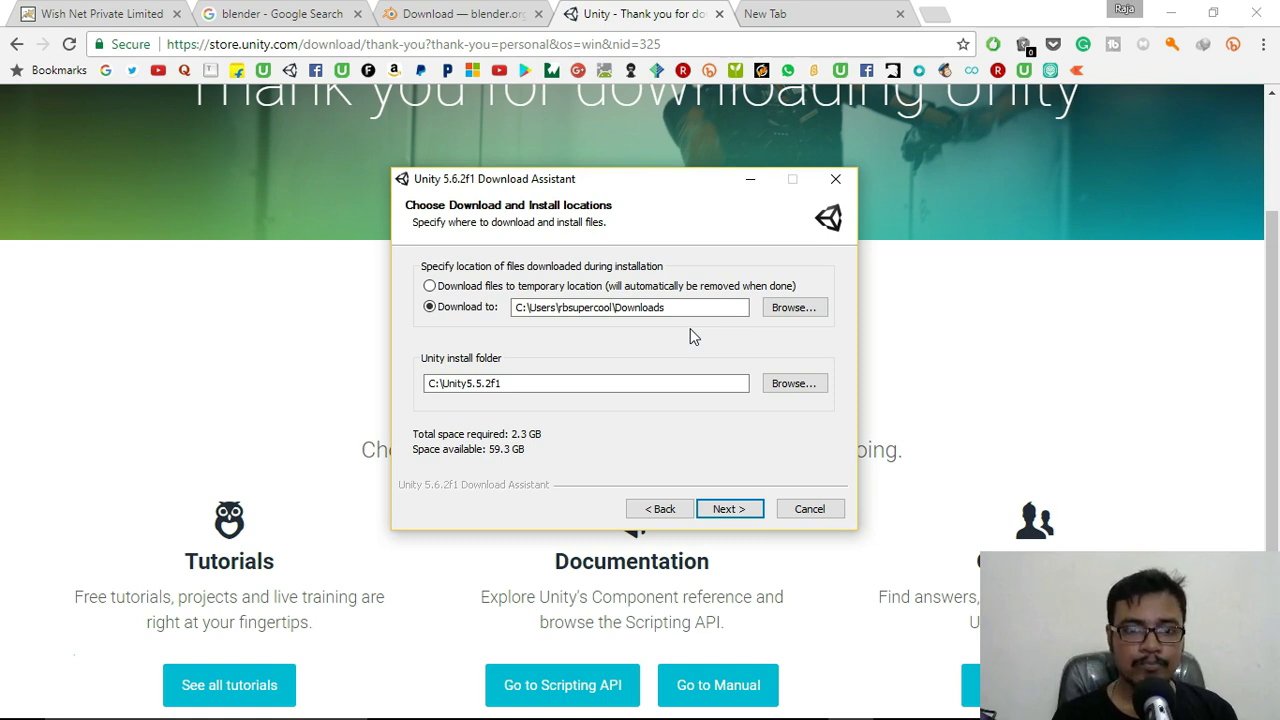
left_click(726, 509)
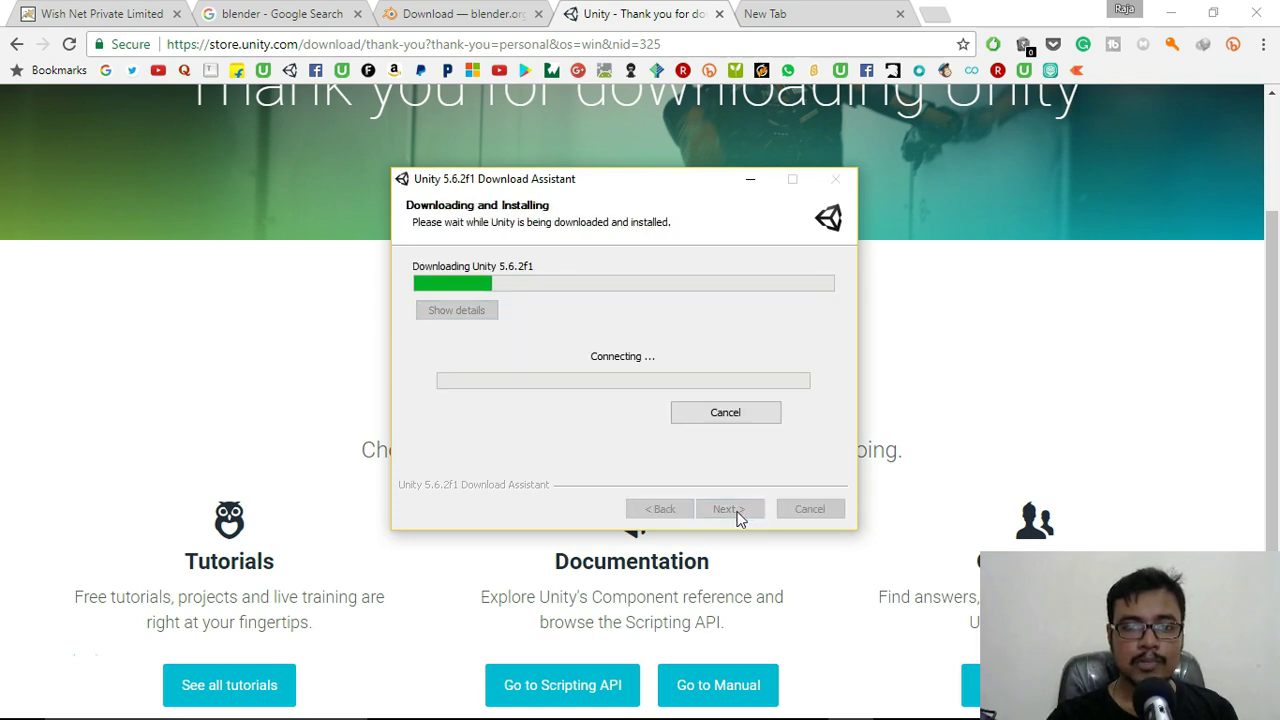
left_click(724, 414)
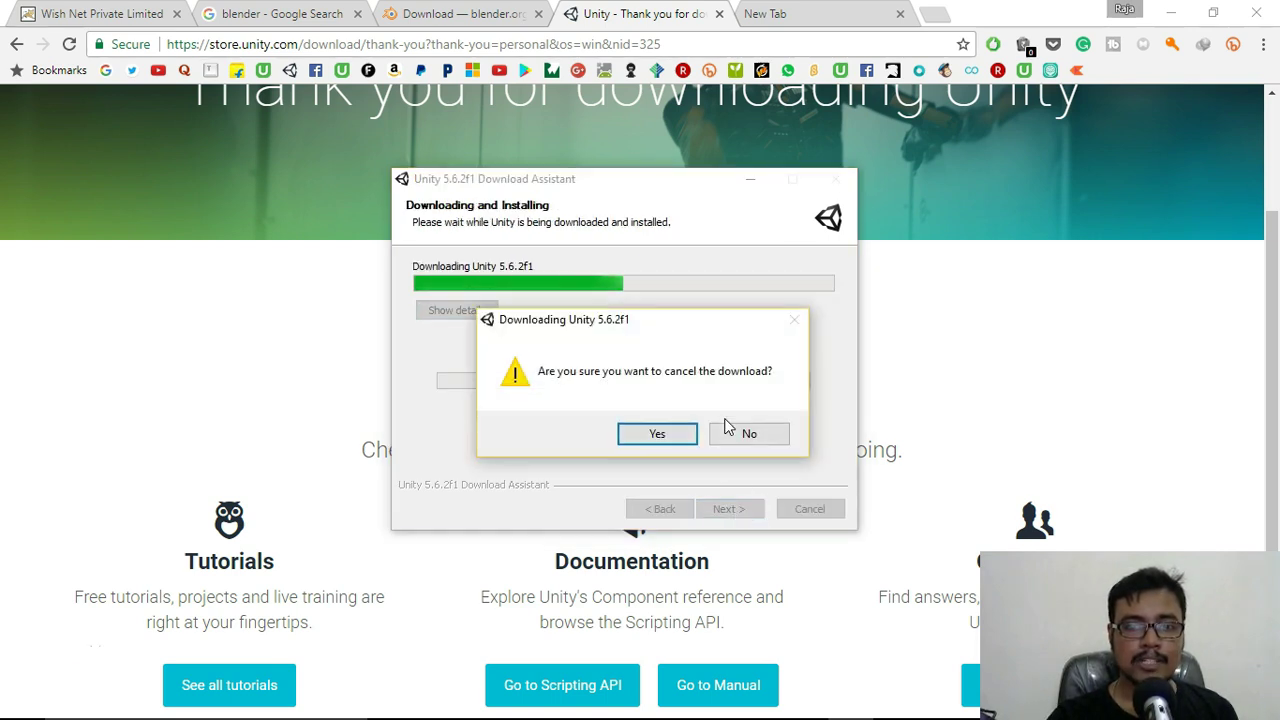
left_click(672, 436)
left_click(742, 434)
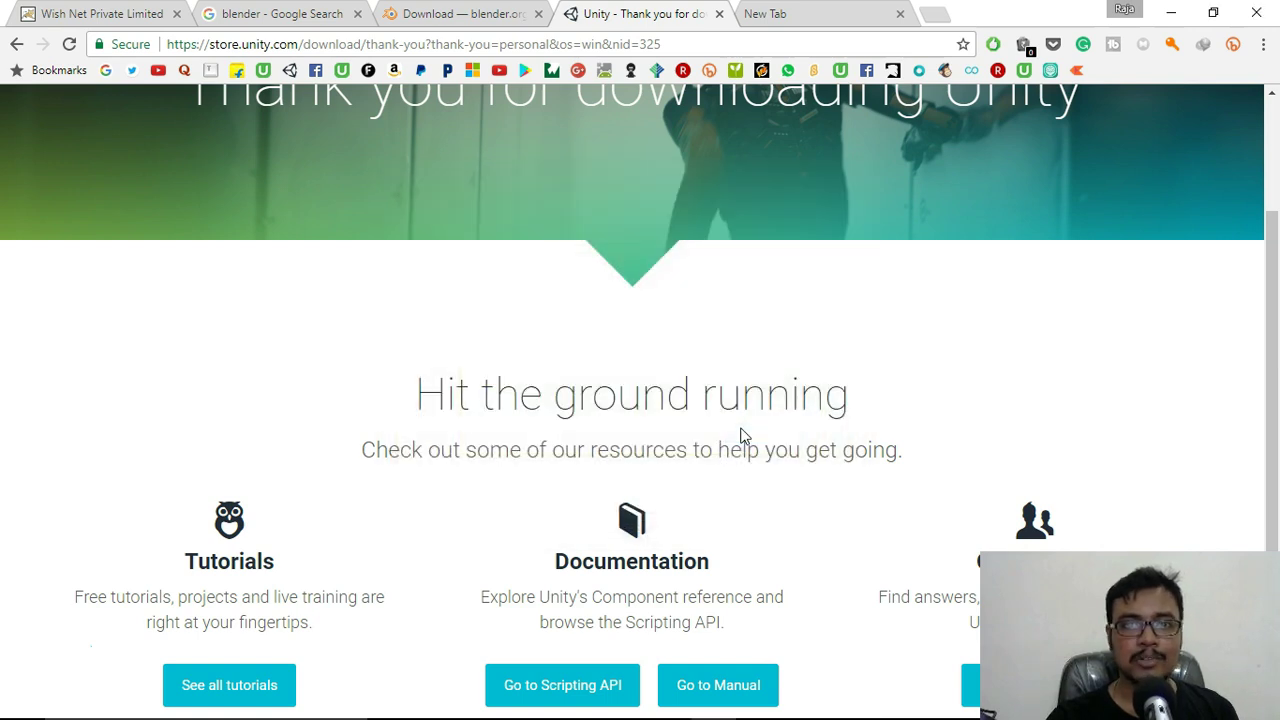
- Launch the installed Unity 5.5.2f1 and create a 3D project named BlenderTestCourse in E:\test\Unity
left_click(1166, 20)
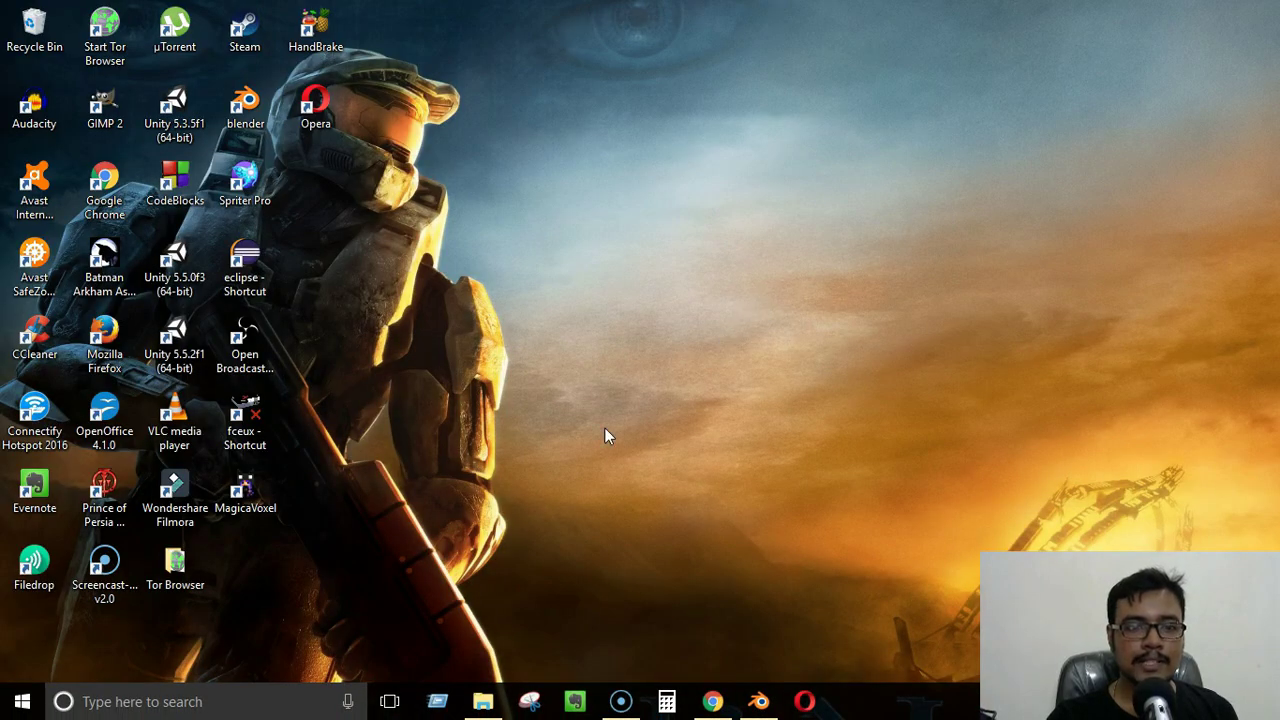
double_click(174, 343)
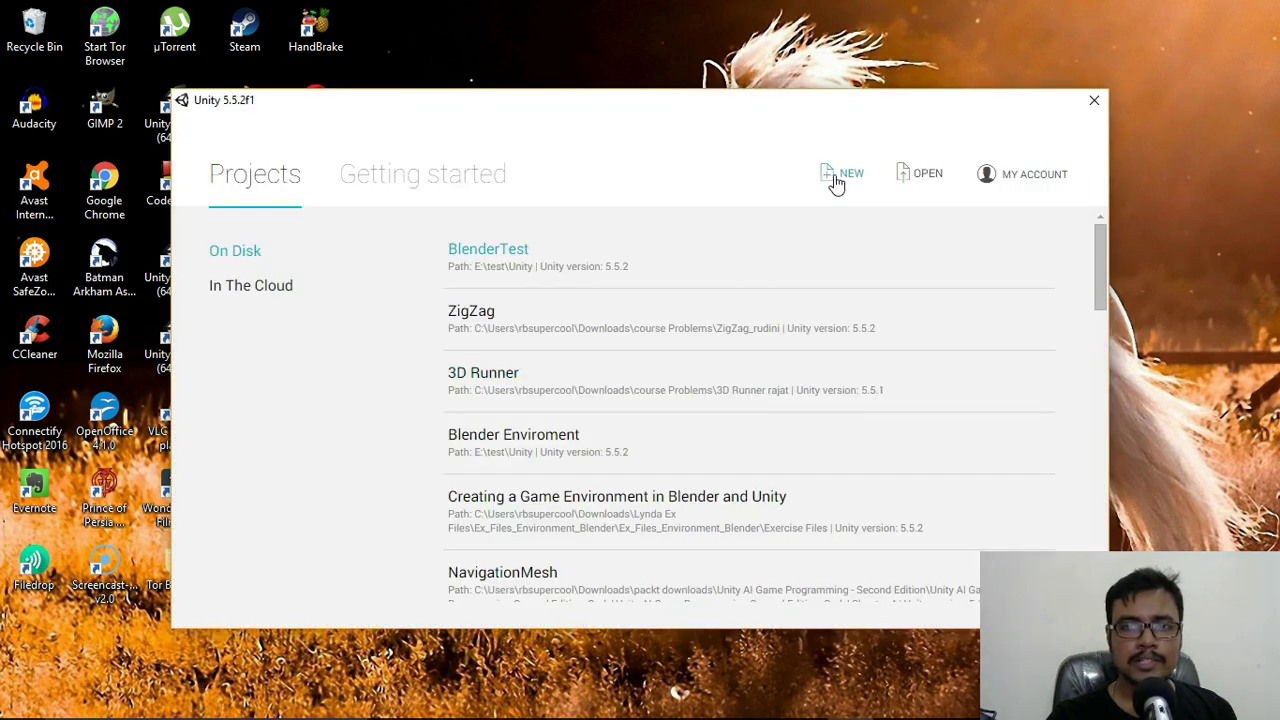
left_click(836, 180)
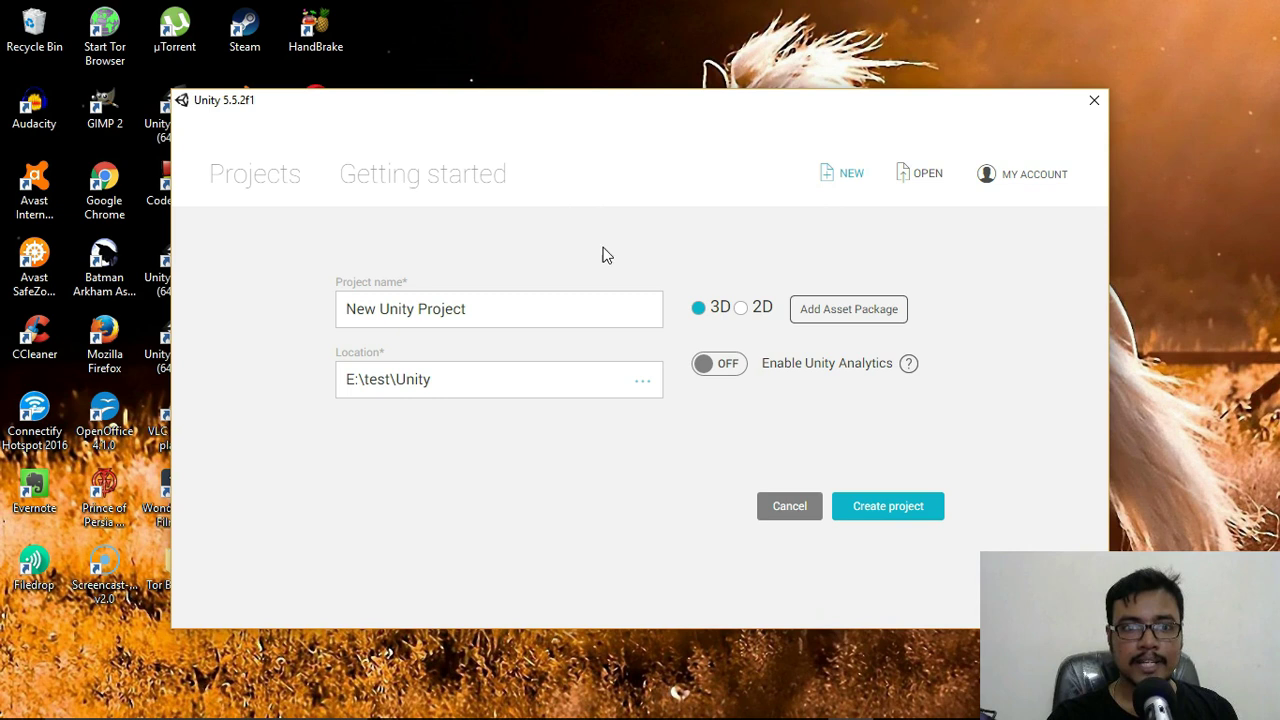
triple_click(501, 314)
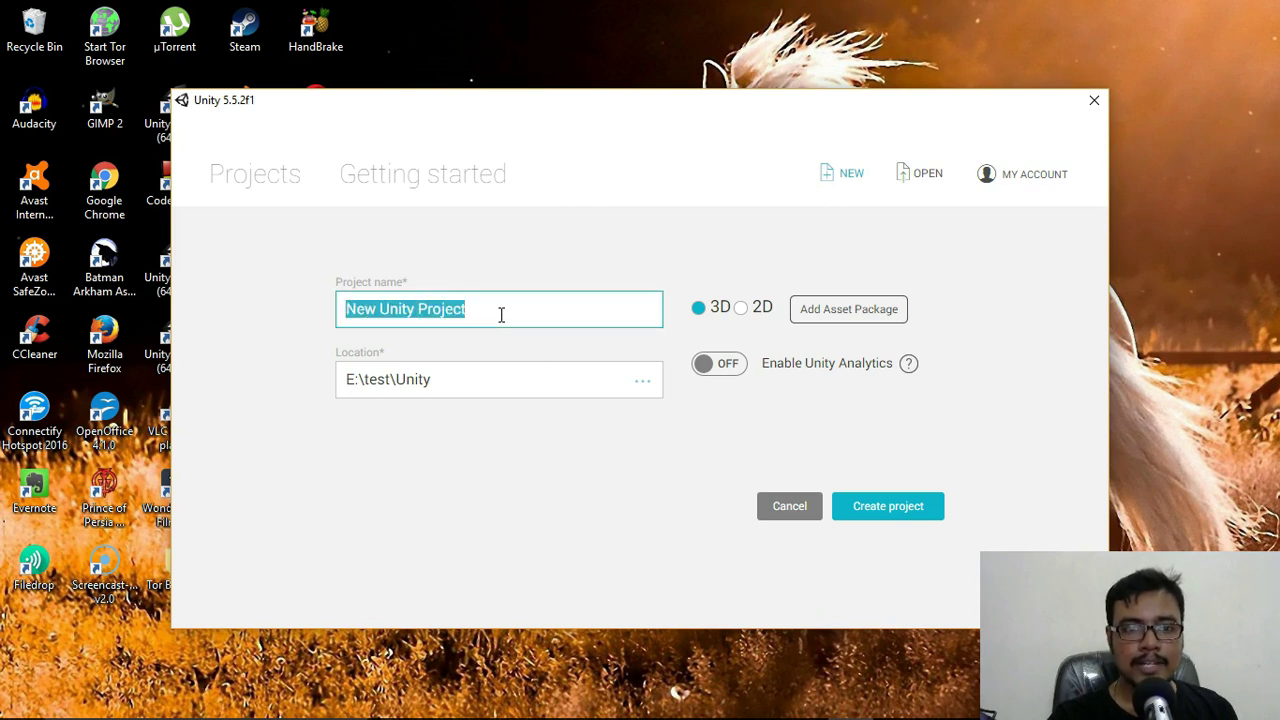
type("Bl")
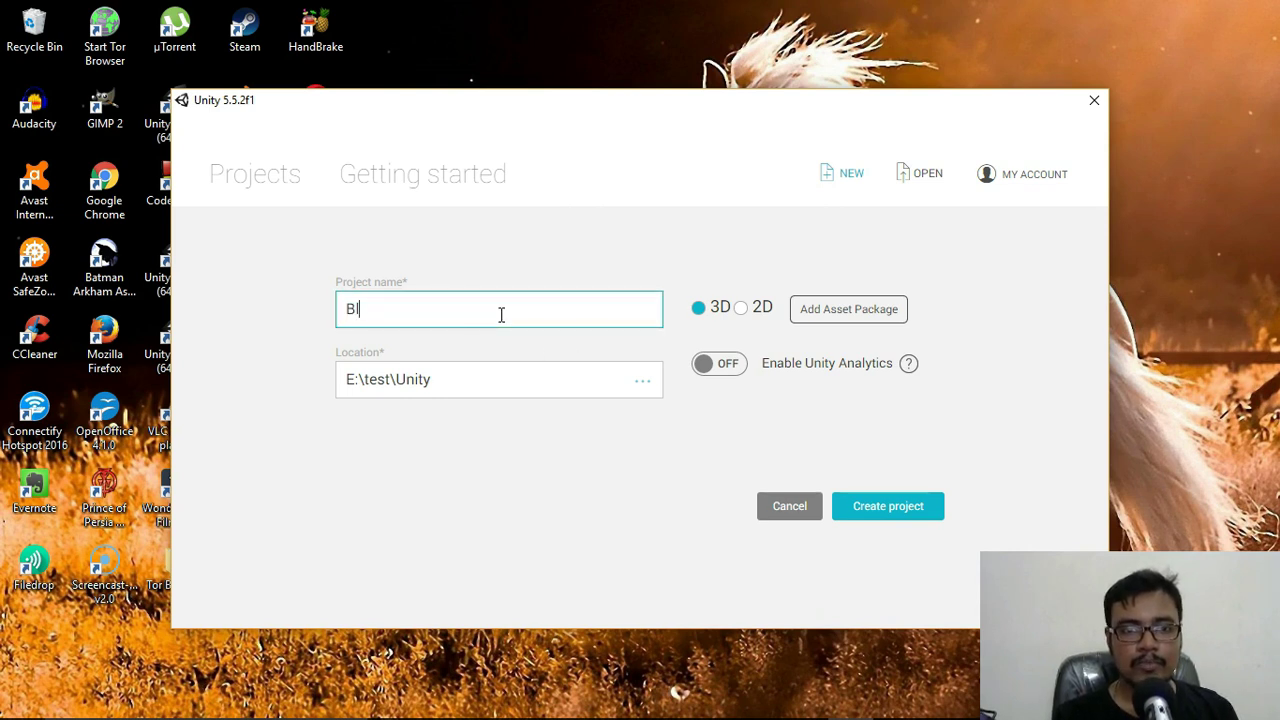
type("enderTestCourse")
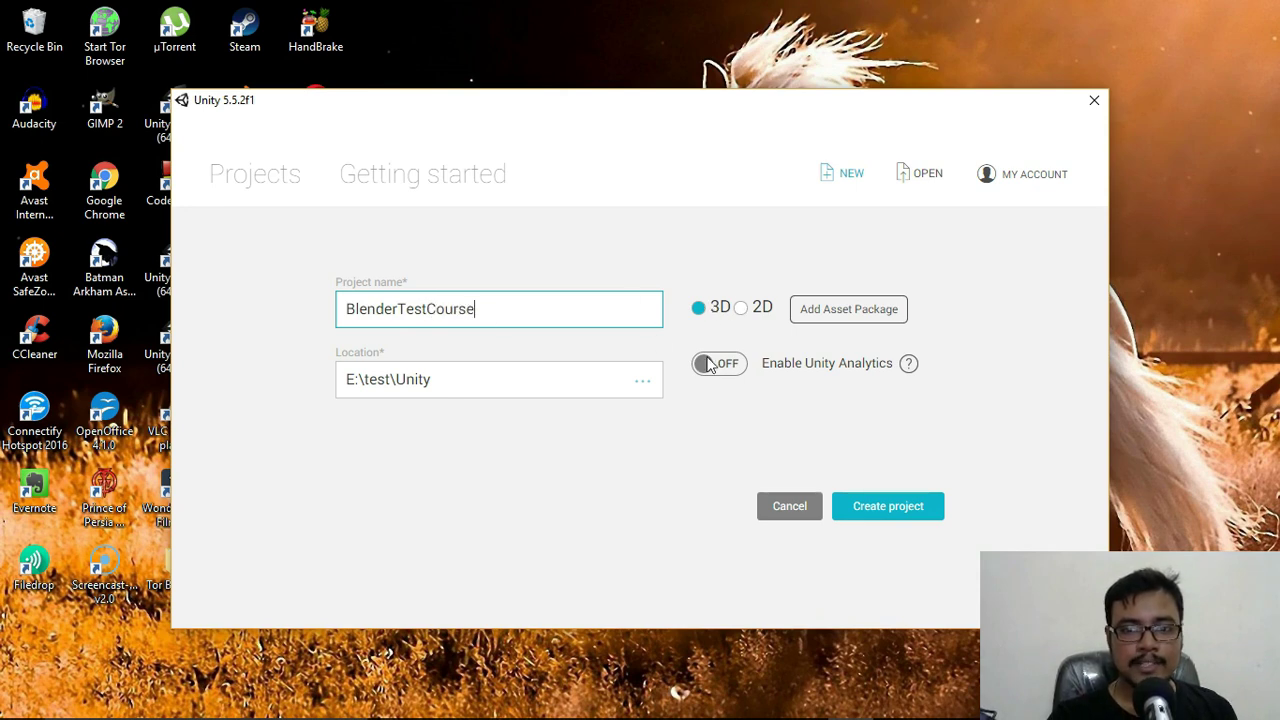
left_click(865, 505)
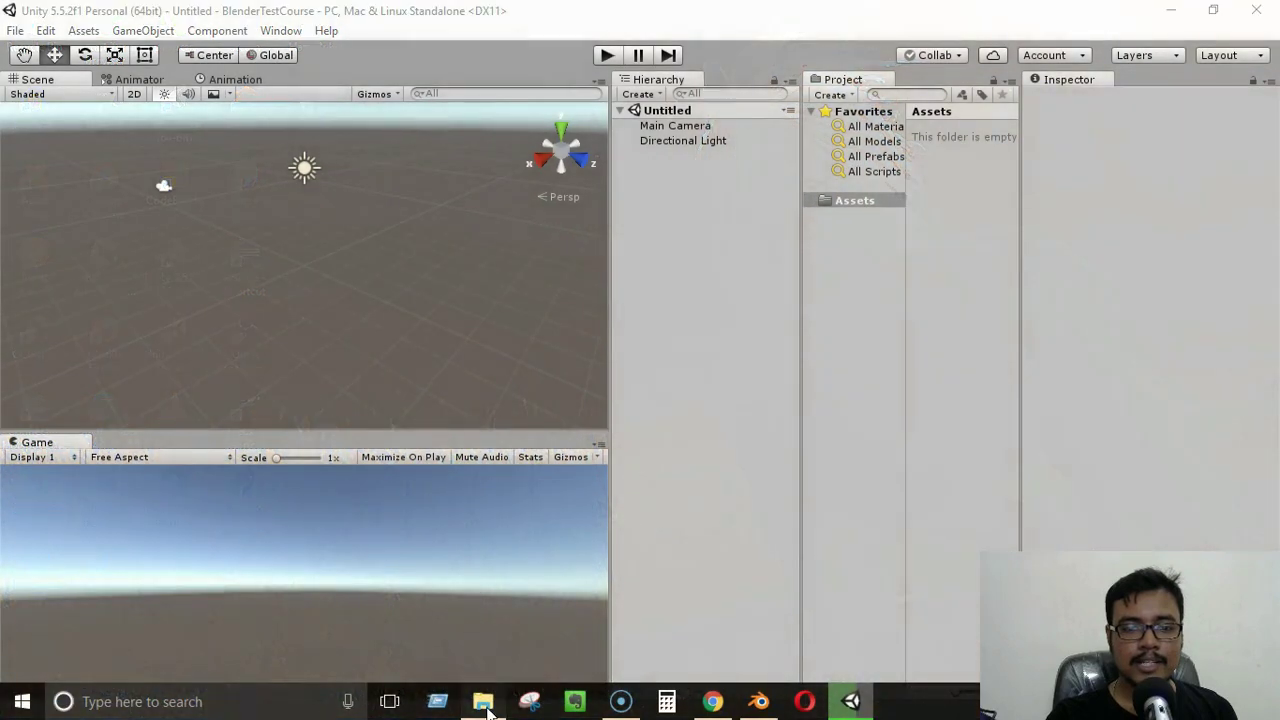
- Import the exported Ball FBX file from E:\test\Blender\course into the Unity project's Assets folder
left_click(483, 701)
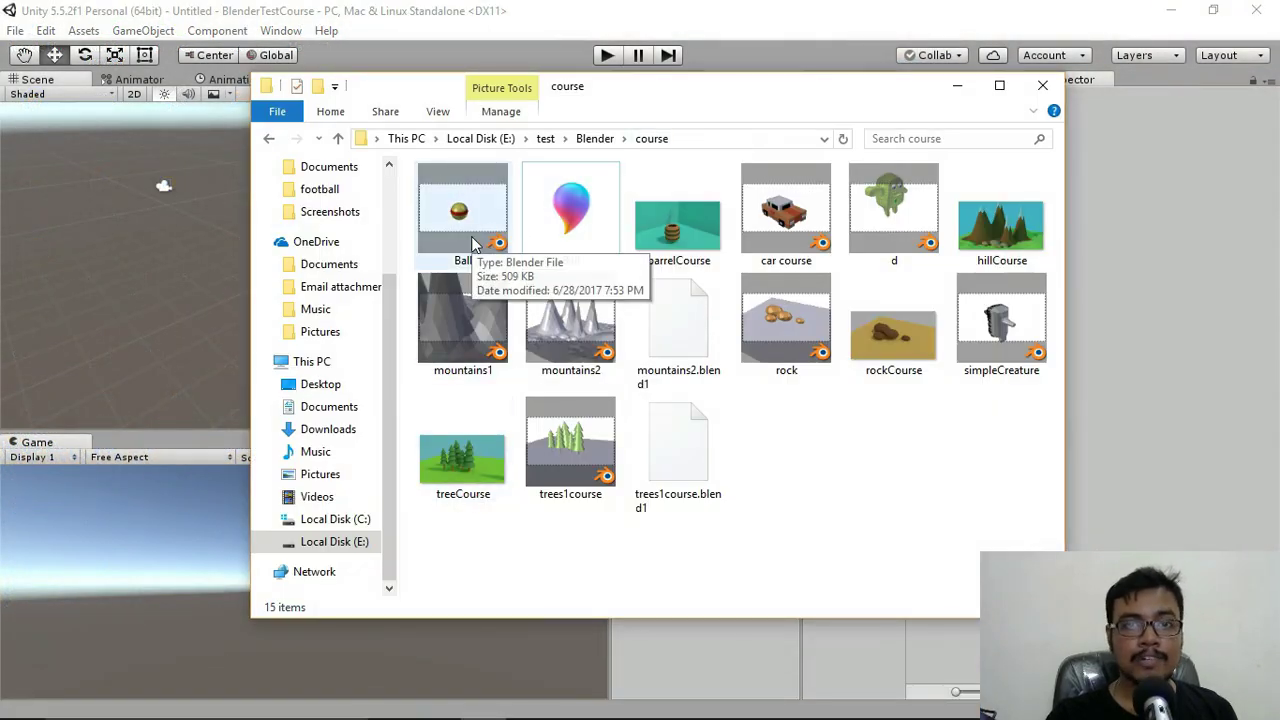
left_click(482, 236)
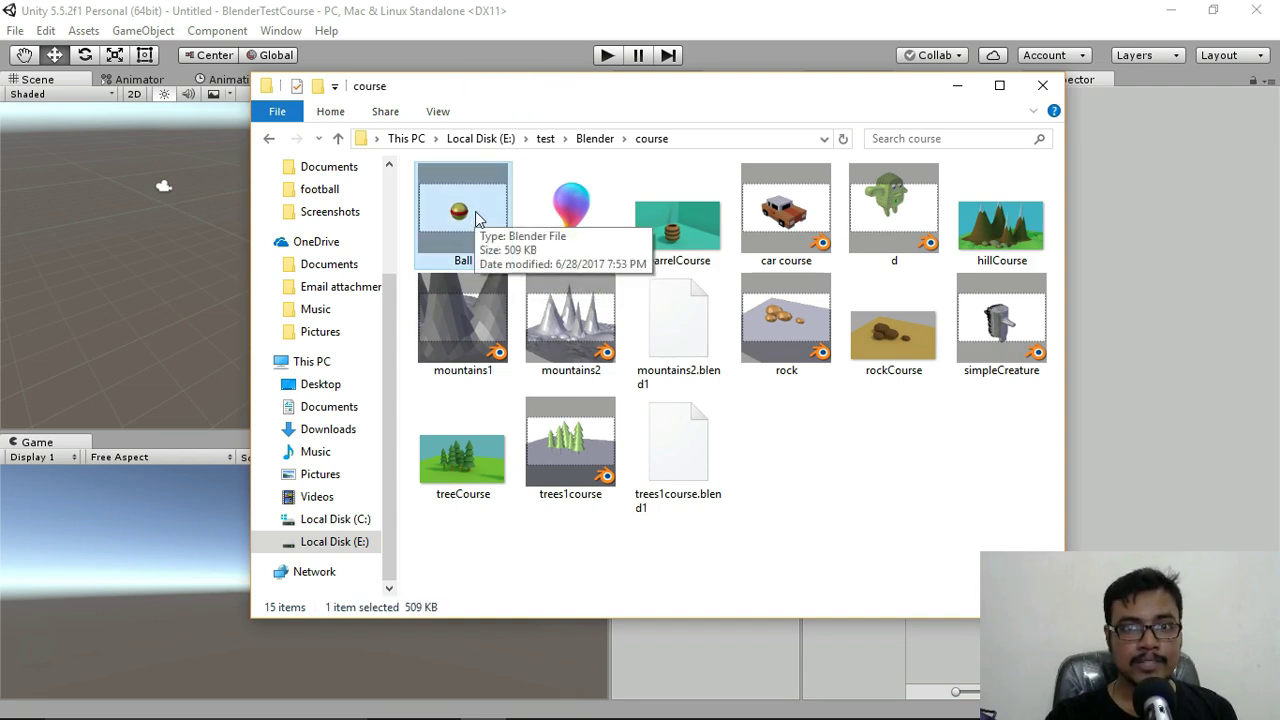
left_click(571, 244)
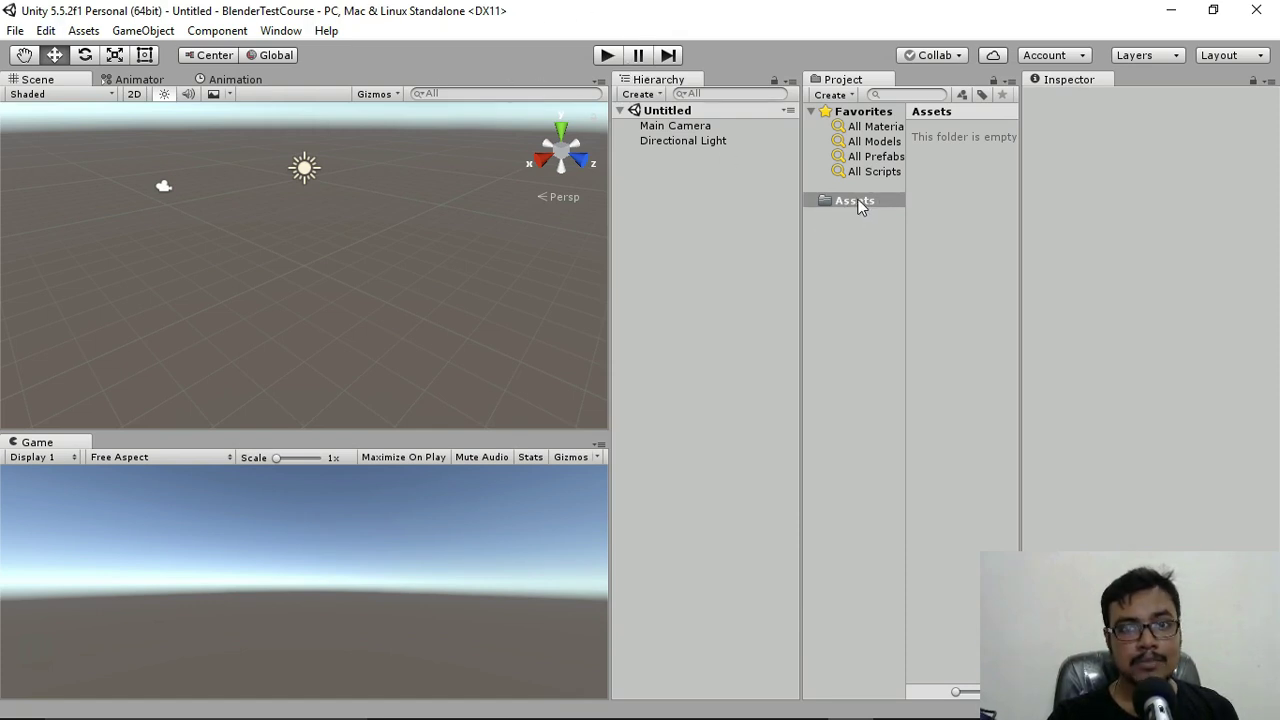
left_click(856, 201)
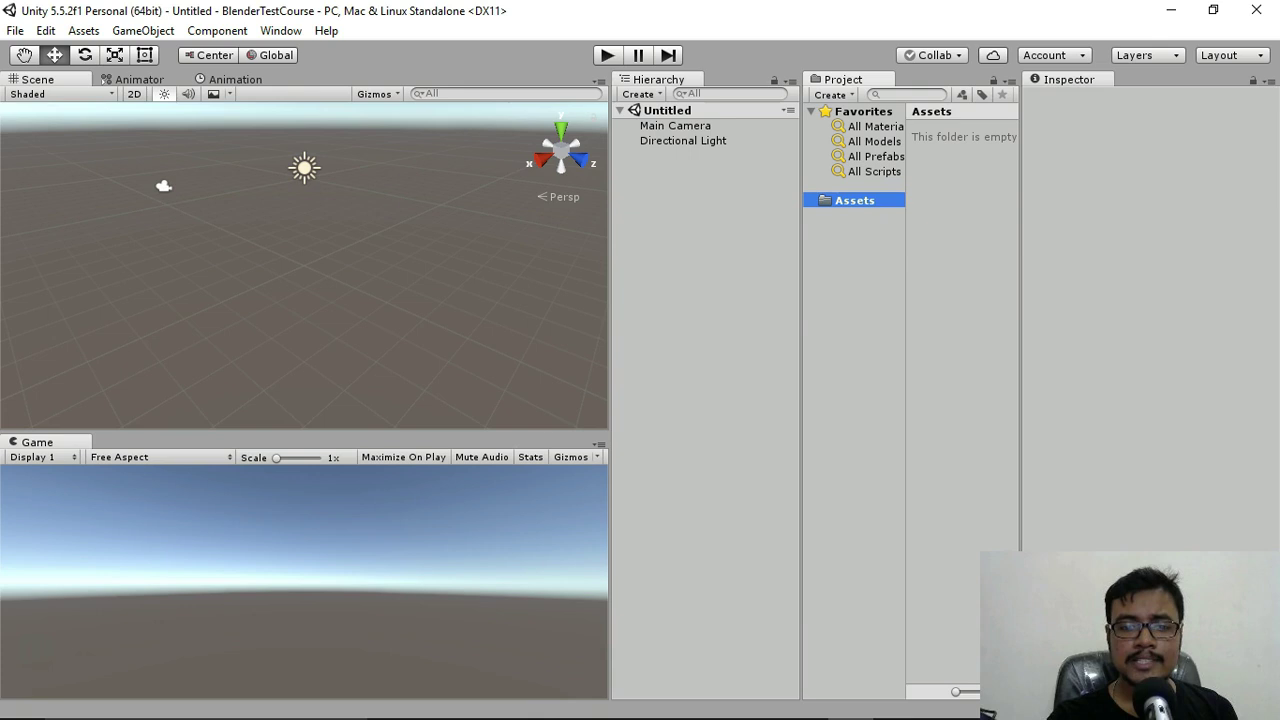
left_click(528, 705)
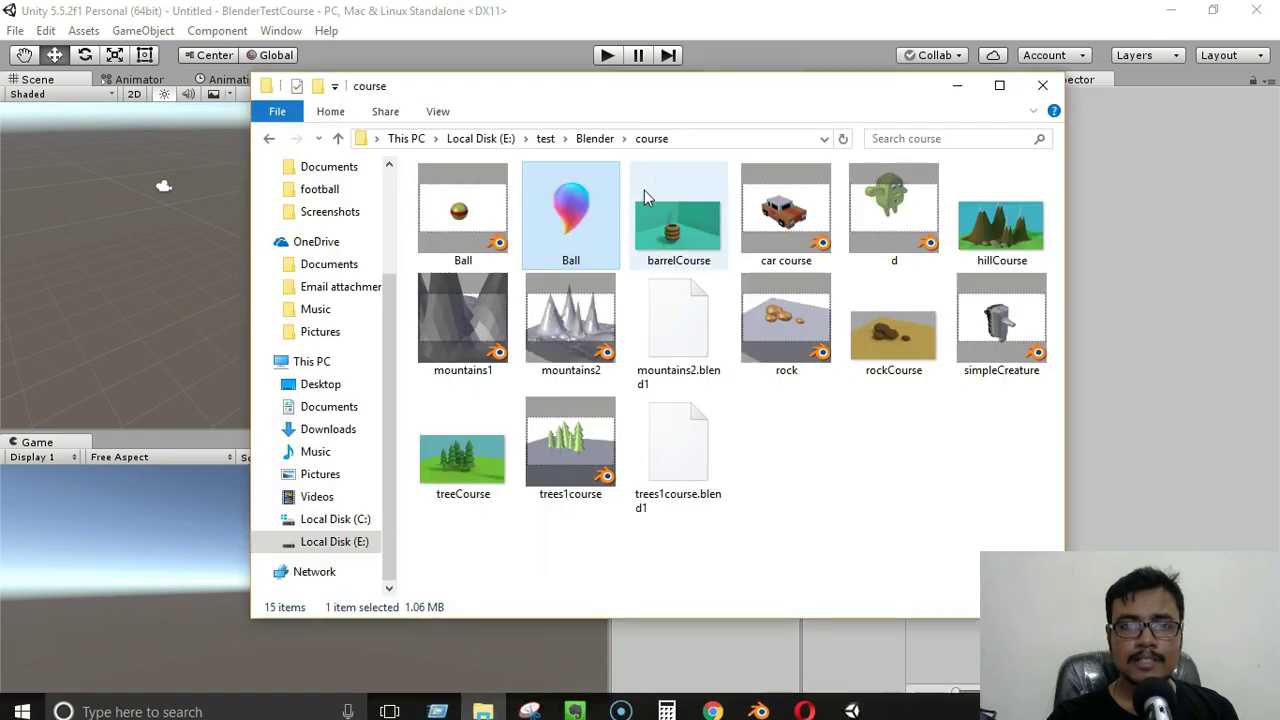
left_click_drag(694, 91, 531, 107)
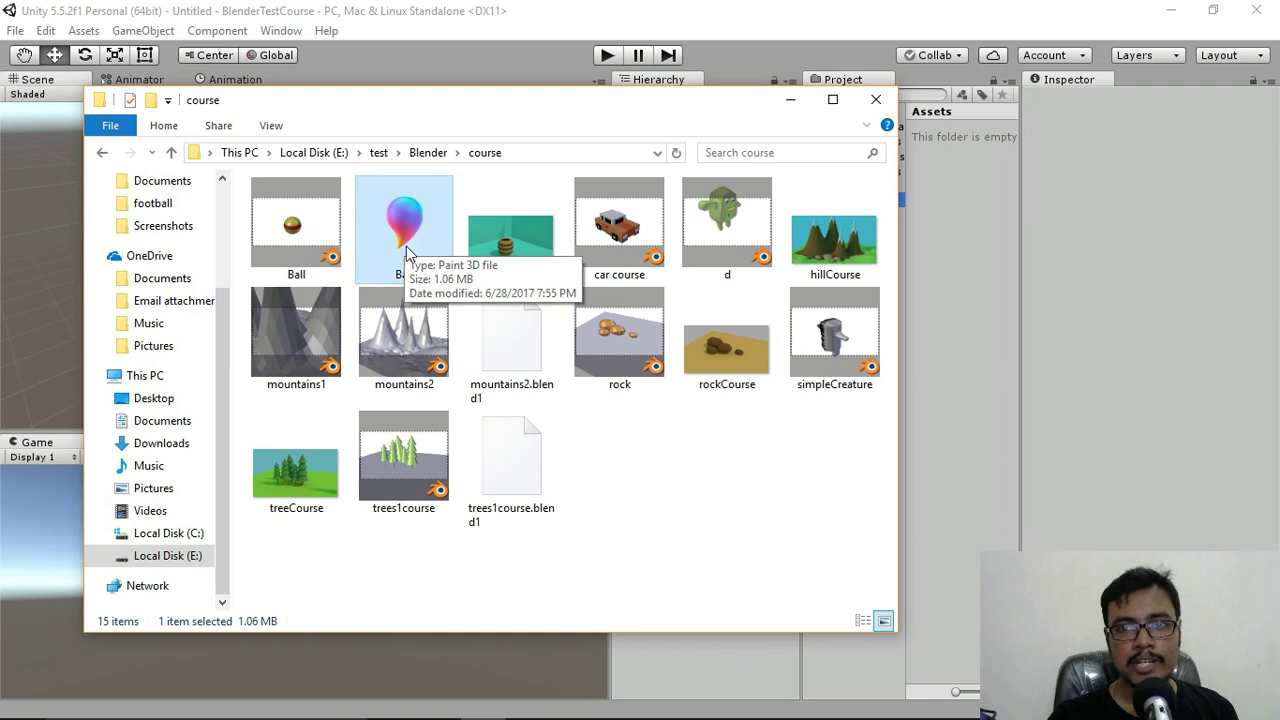
left_click_drag(632, 108, 459, 110)
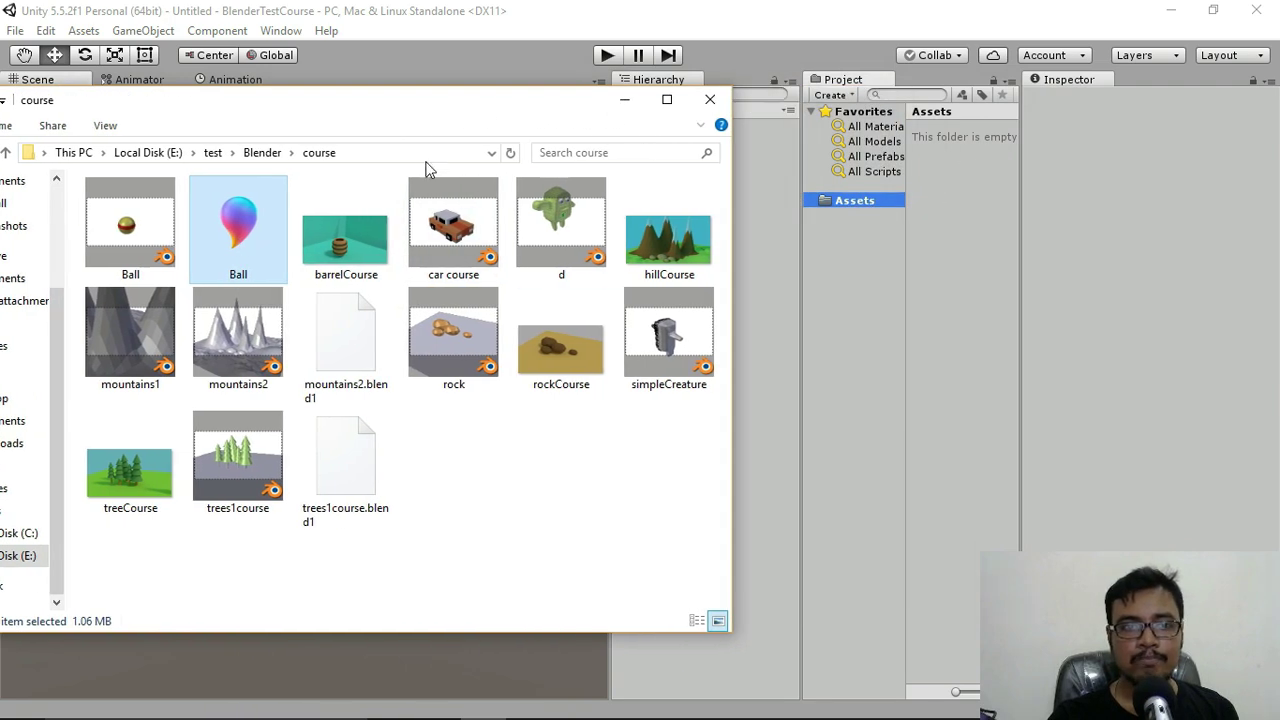
left_click_drag(250, 228, 948, 216)
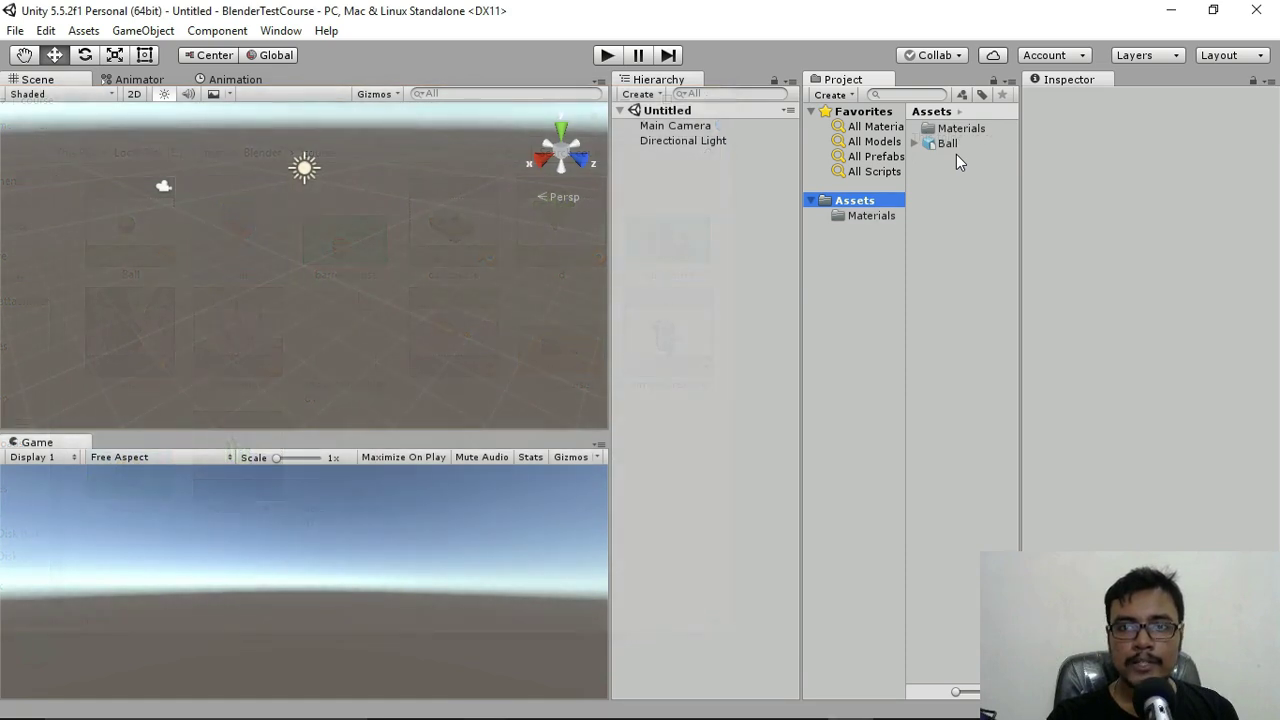
- Examine the imported Materials folder and the Ball model's import settings, Camera, Lamp and Sphere objects
left_click(913, 144)
left_click(945, 144)
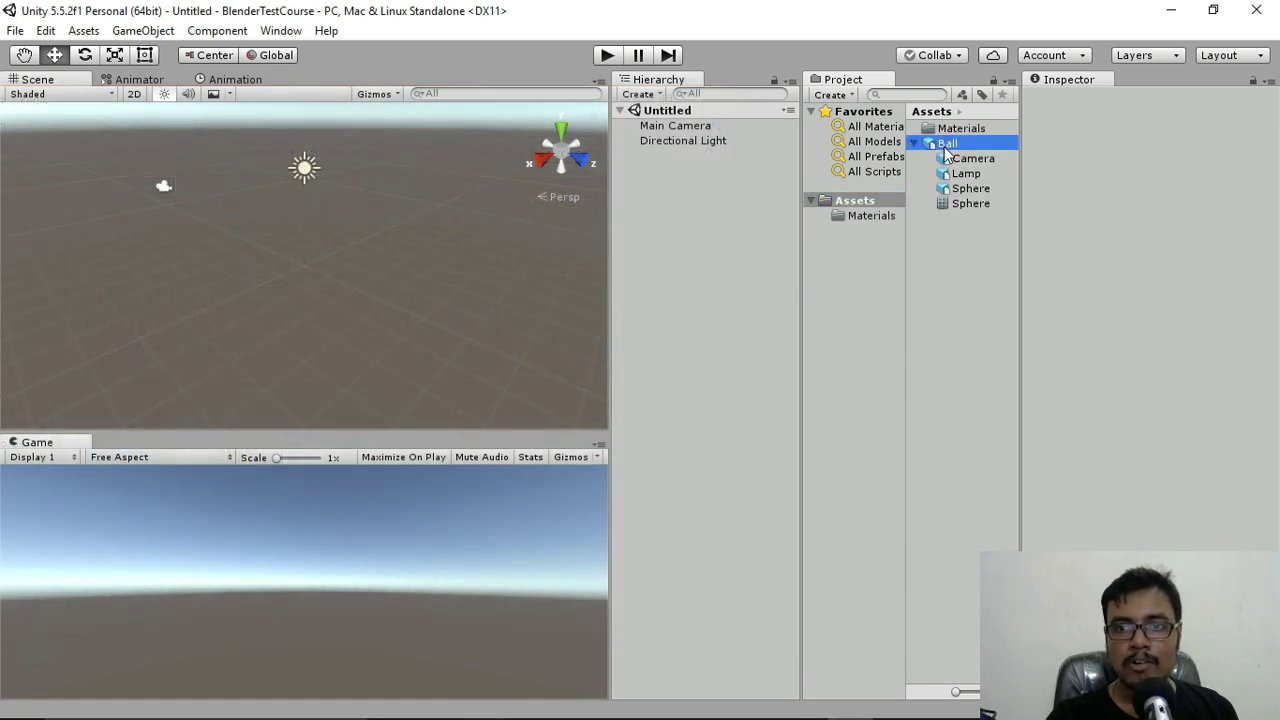
double_click(952, 129)
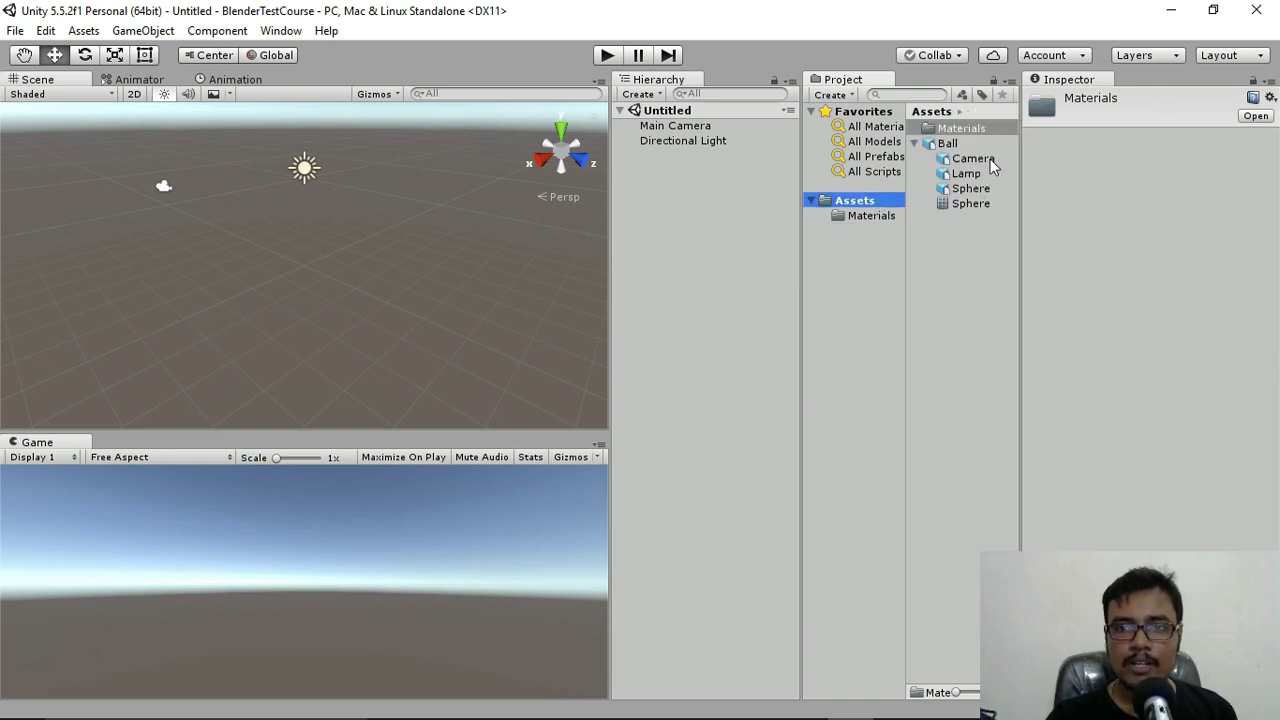
left_click(956, 145)
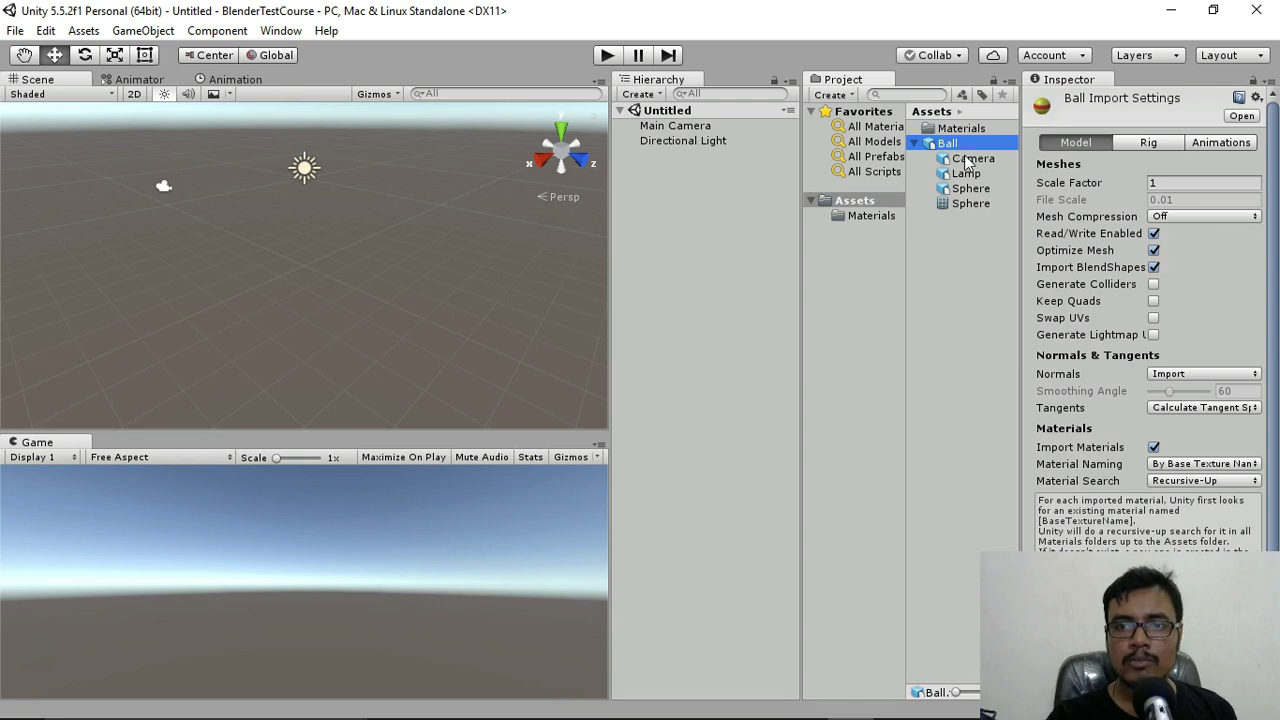
left_click(966, 160)
left_click(966, 174)
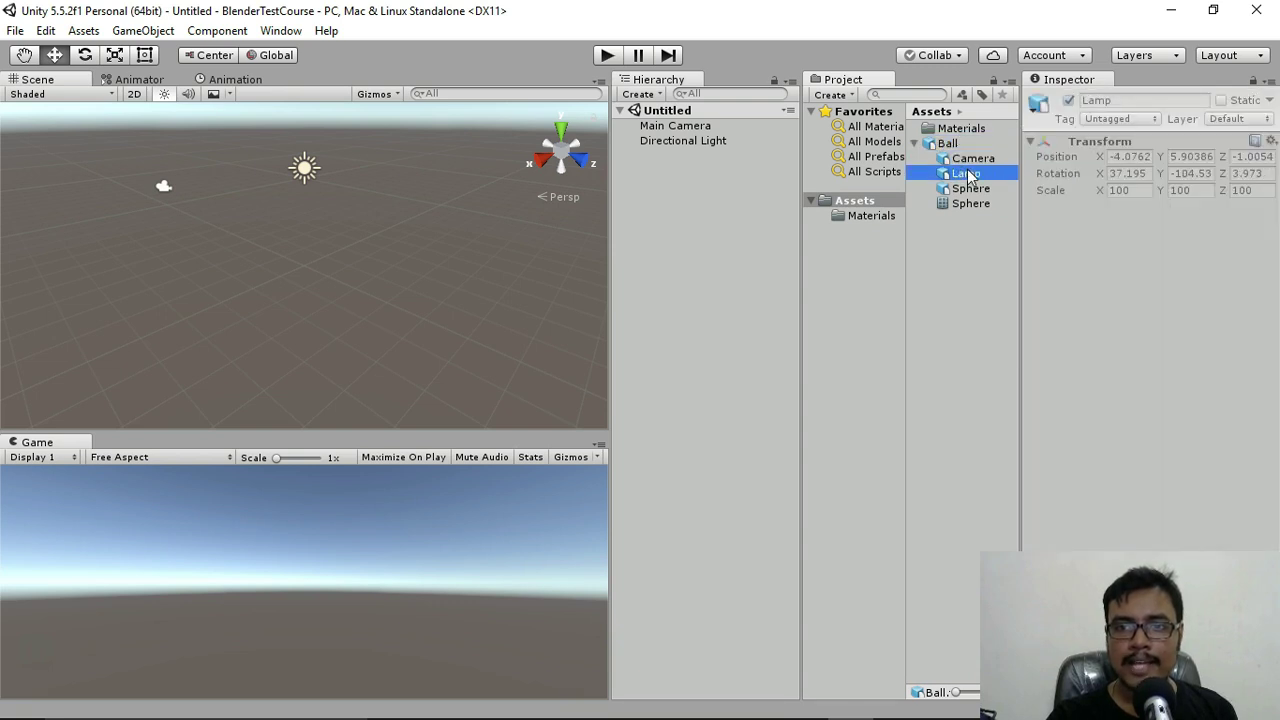
left_click(968, 189)
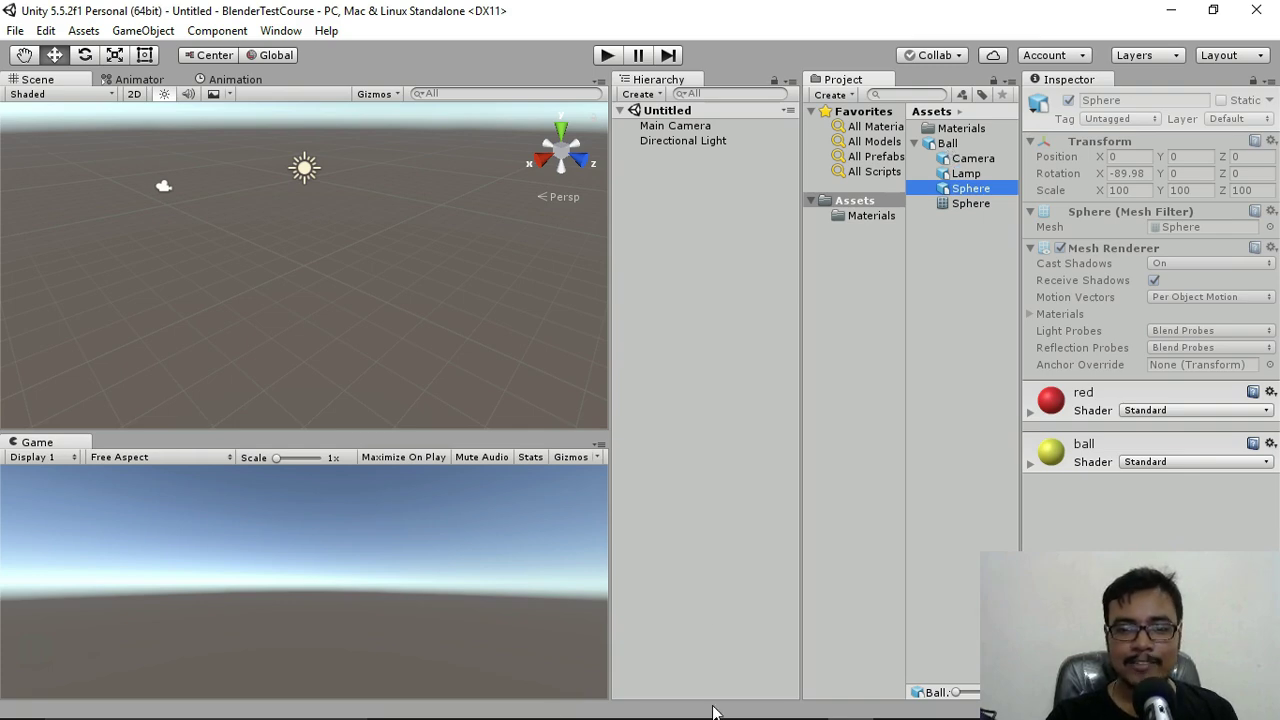
- Switch to Blender and inspect the camera and lamp that belong to the ball scene
left_click(757, 713)
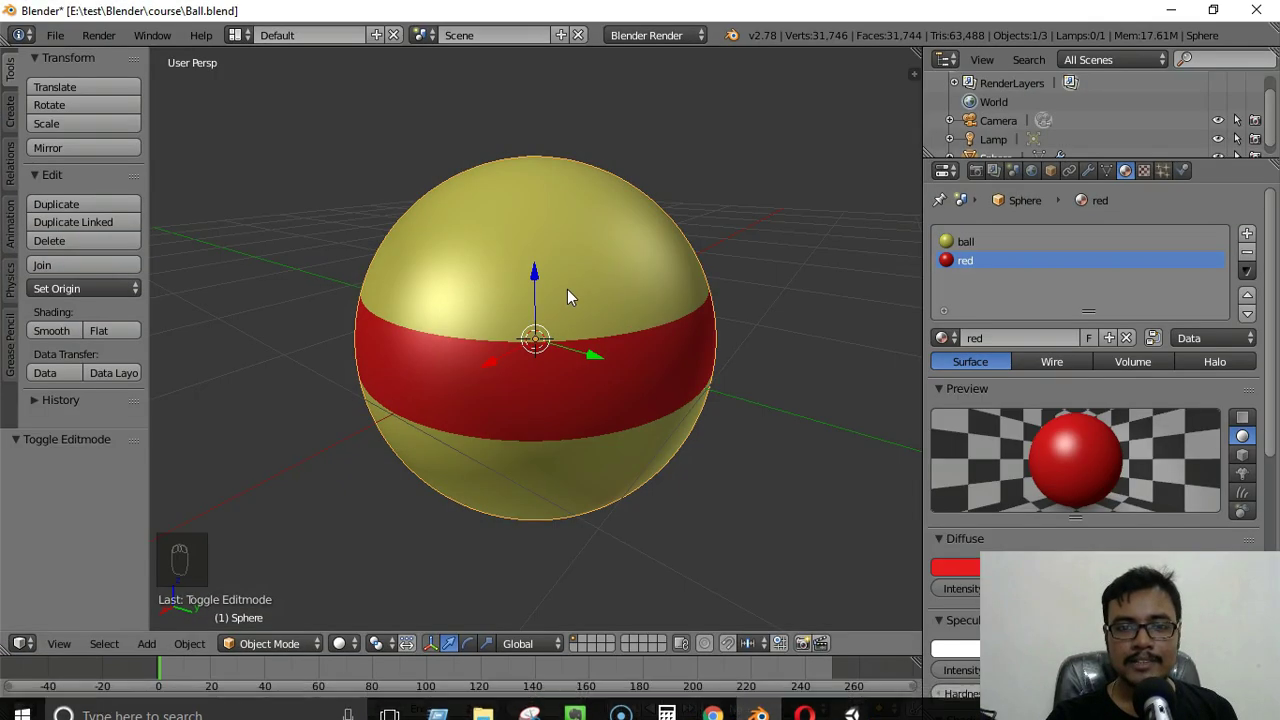
scroll(566, 292, "down", 8)
scroll(566, 292, "down", 2)
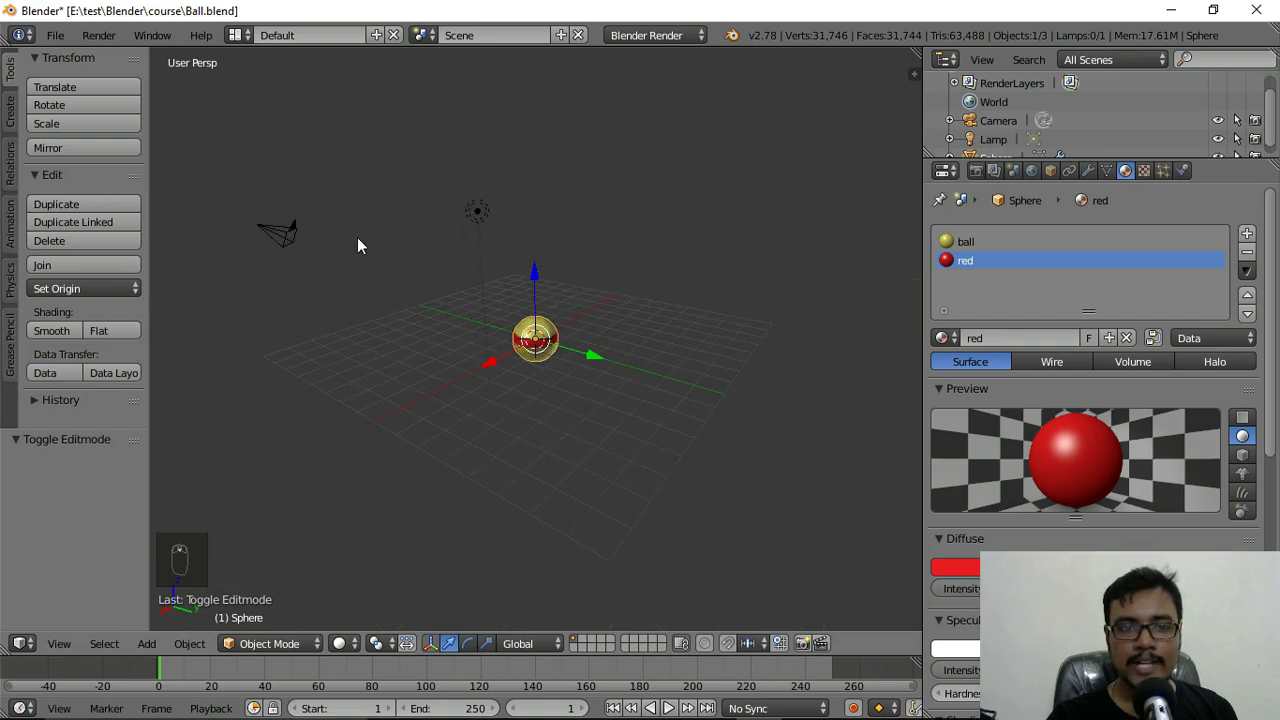
right_click(284, 236)
right_click(476, 214)
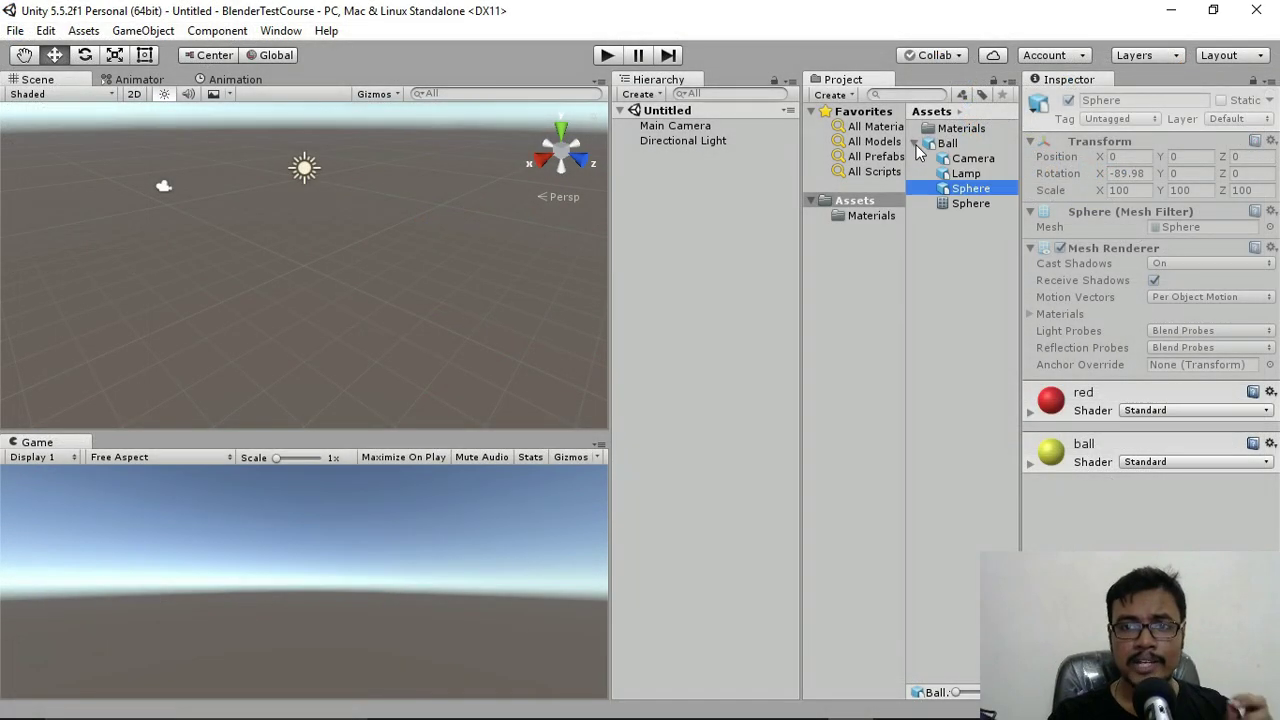
- Delete the imported Ball model and the Materials folder from the Unity project's Assets
left_click(915, 144)
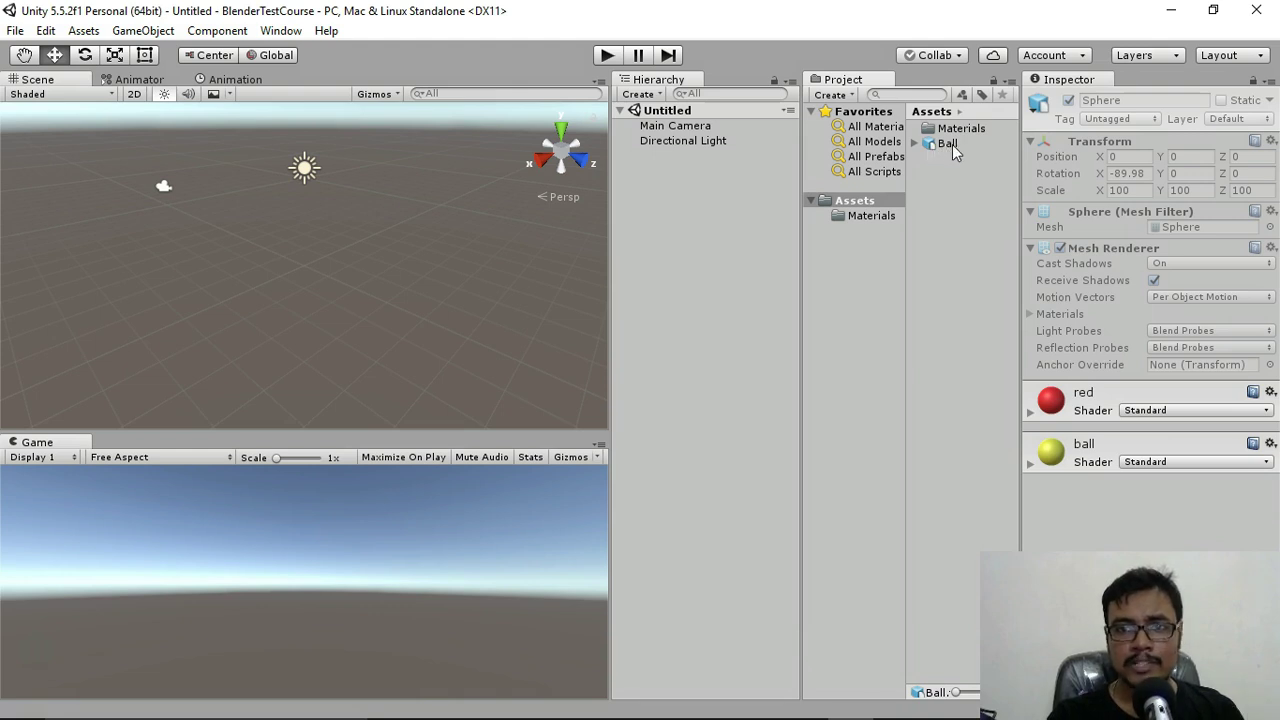
left_click(953, 144)
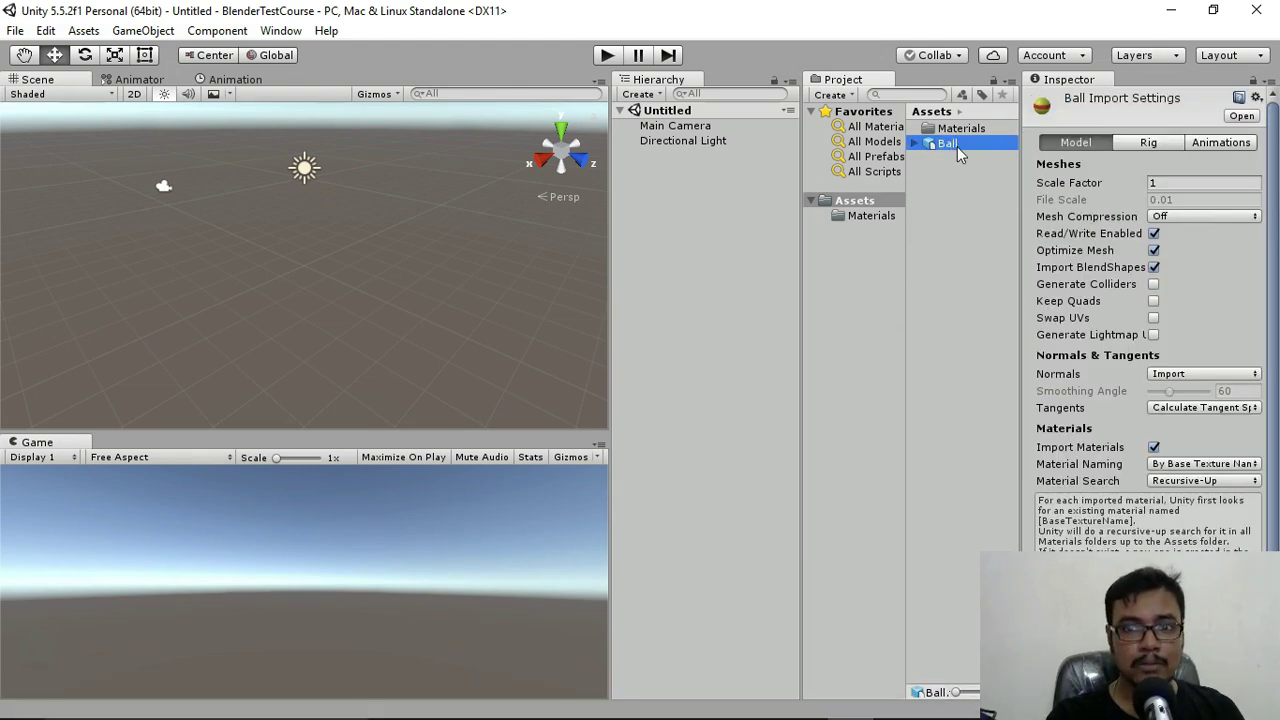
key("Delete")
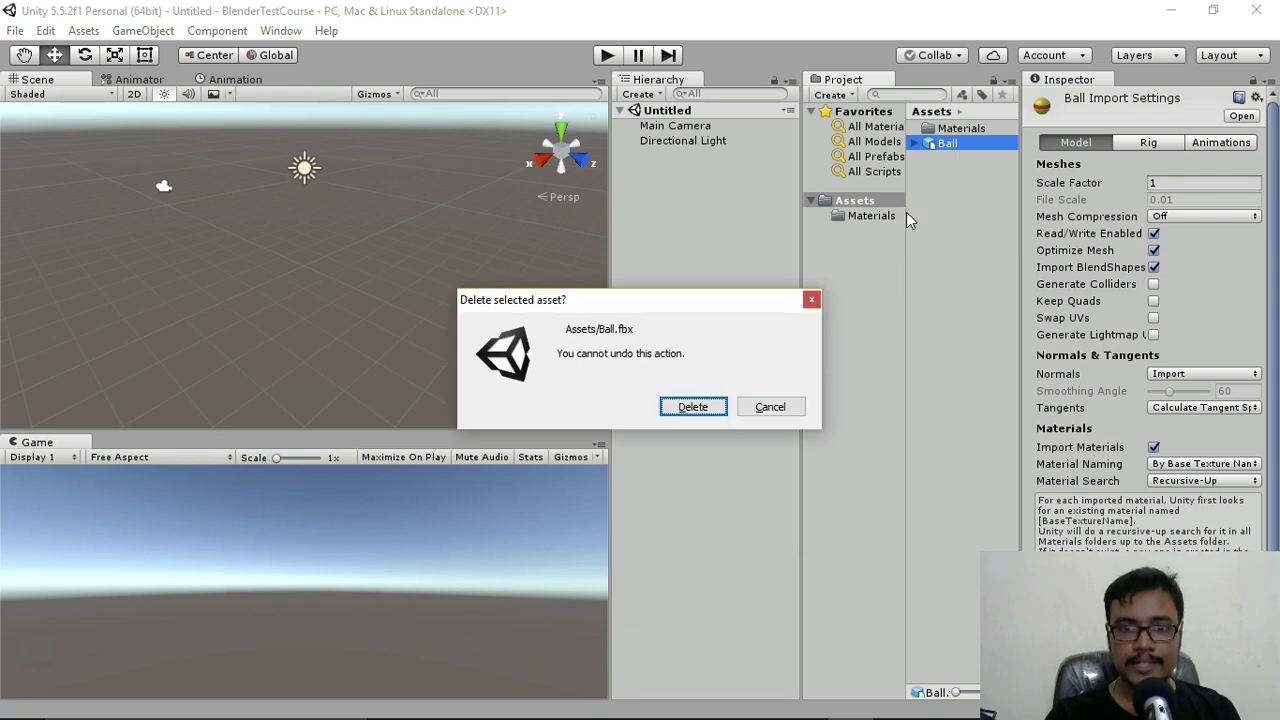
left_click(690, 405)
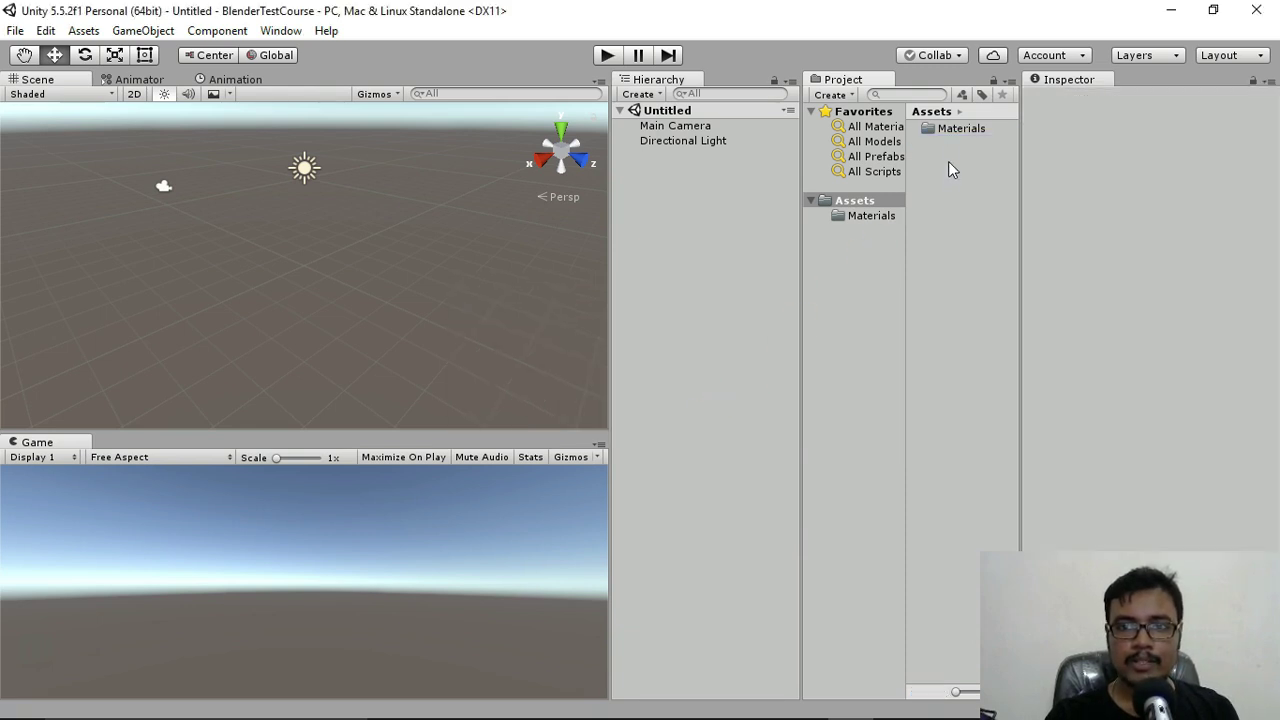
left_click(948, 132)
key("Delete")
left_click(693, 407)
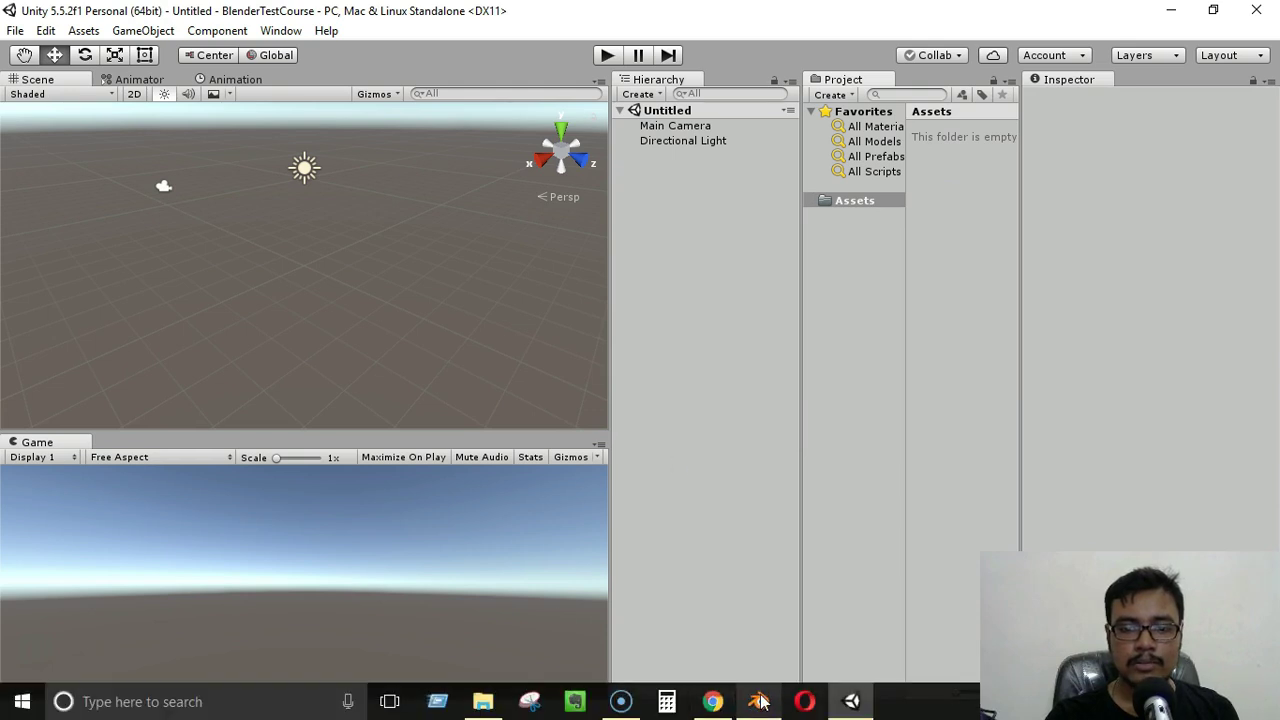
- Switch to Blender and delete the lamp and the camera from the ball scene
left_click(758, 711)
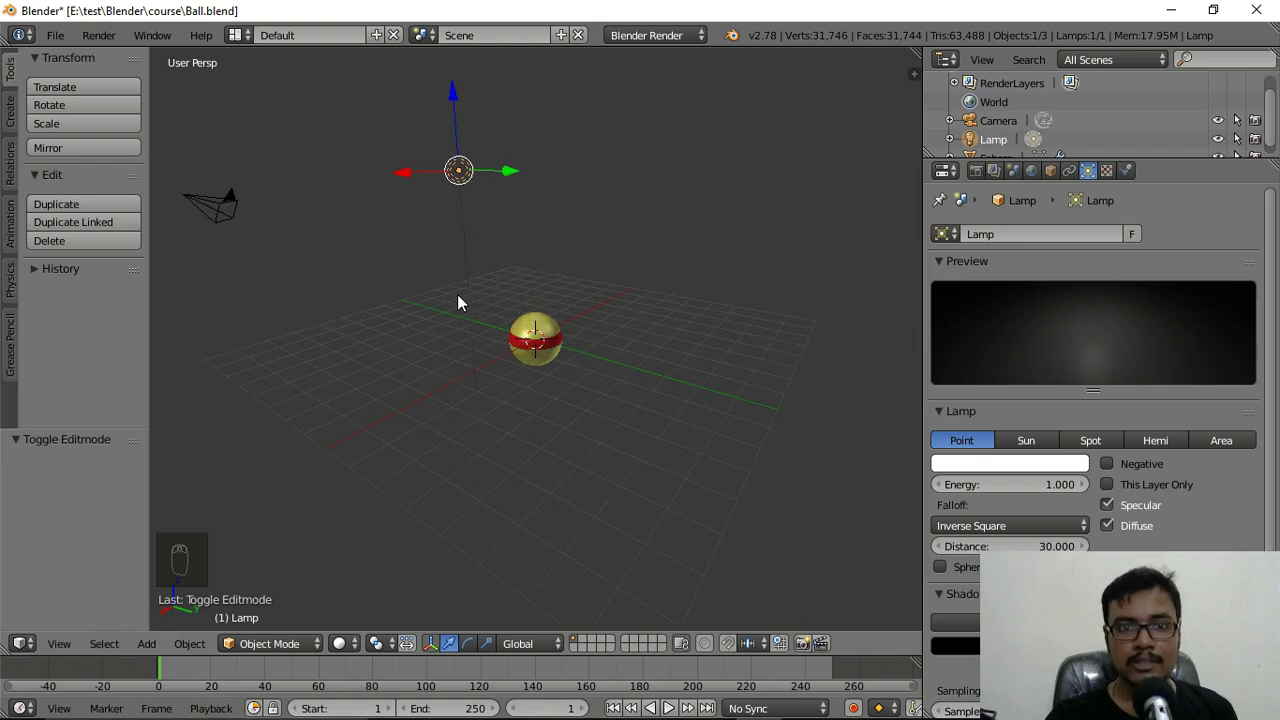
scroll(457, 294, "down", 3)
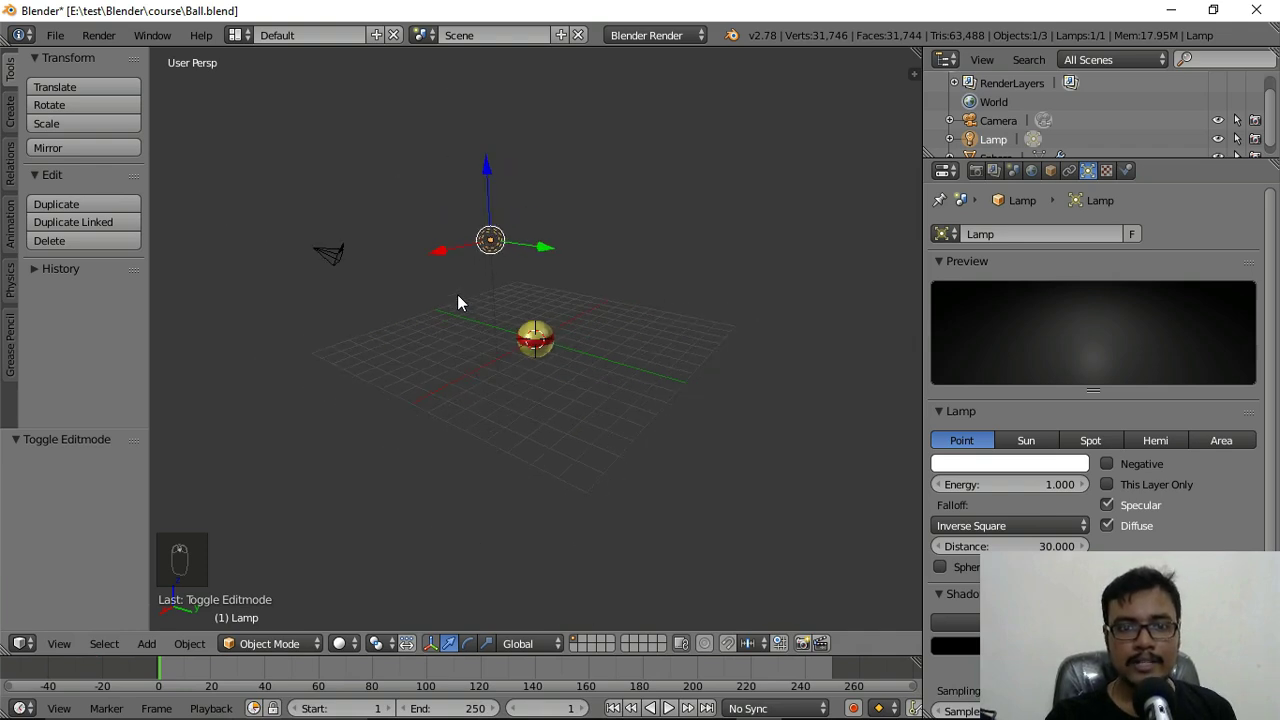
key("x")
left_click(496, 246)
right_click(330, 254)
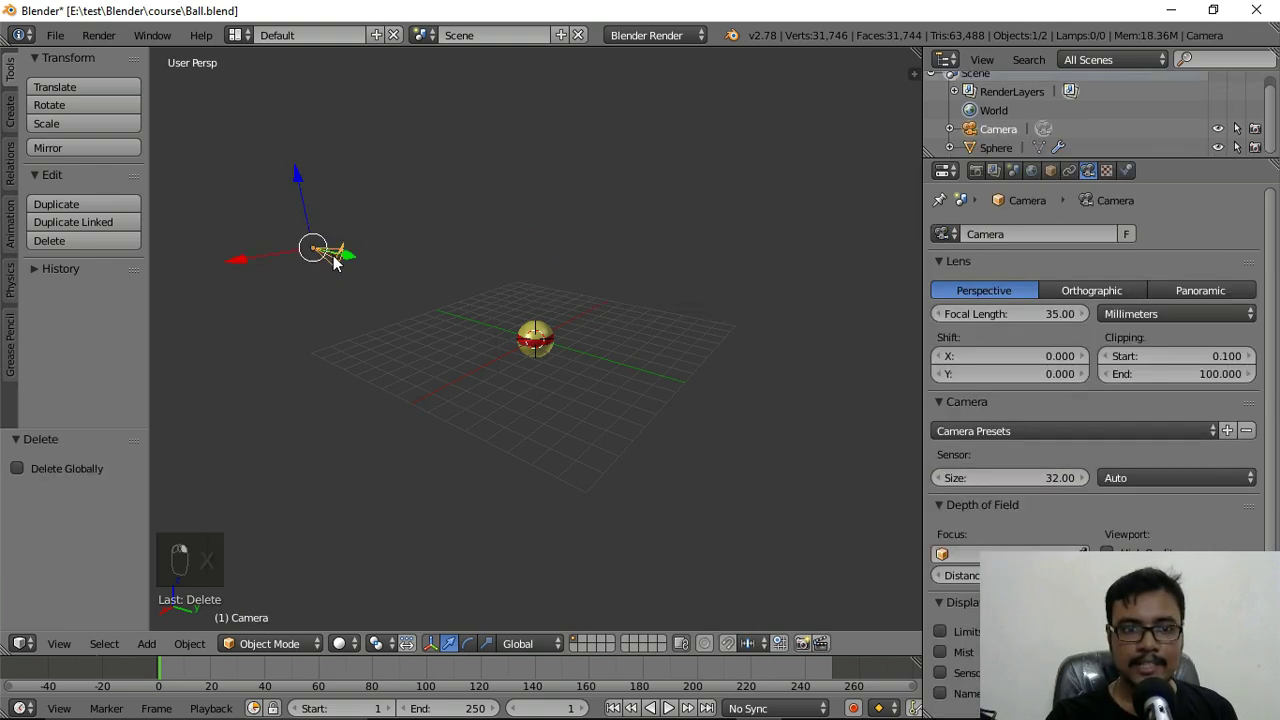
key("x")
left_click(334, 258)
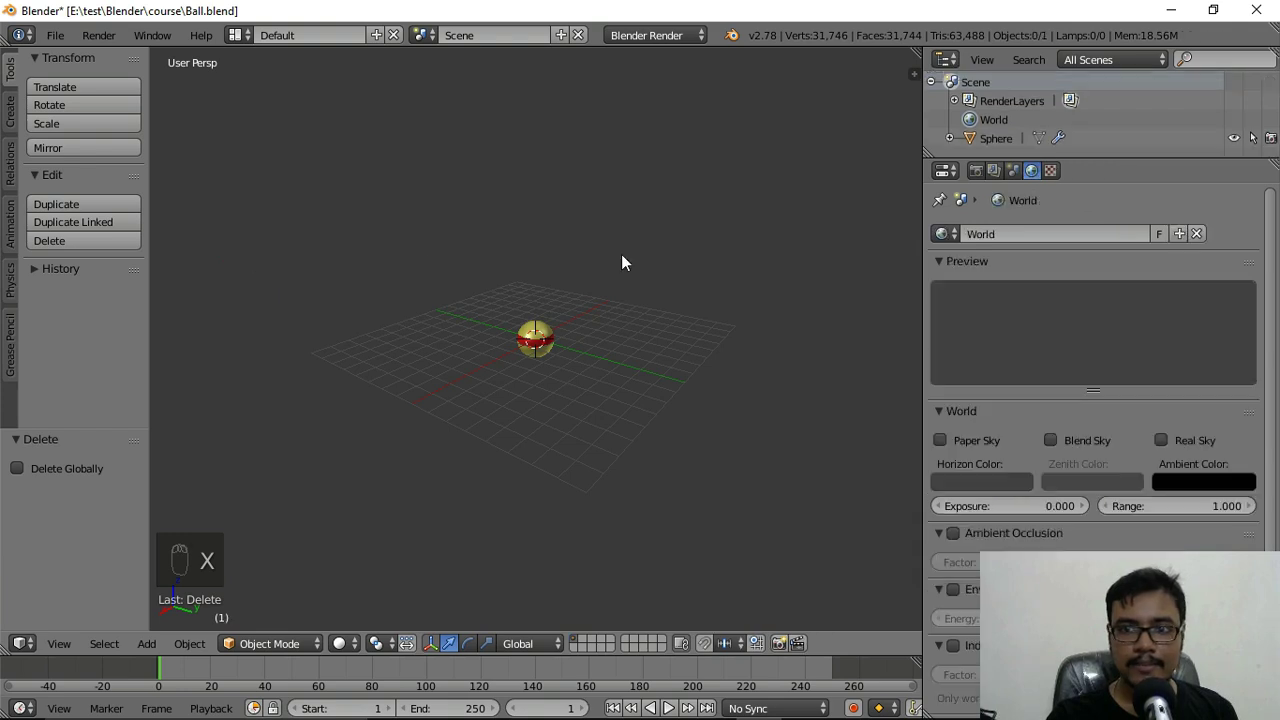
- Enlarge the scene's object list, check the Sphere entry and select the ball
left_click_drag(1109, 160, 1110, 274)
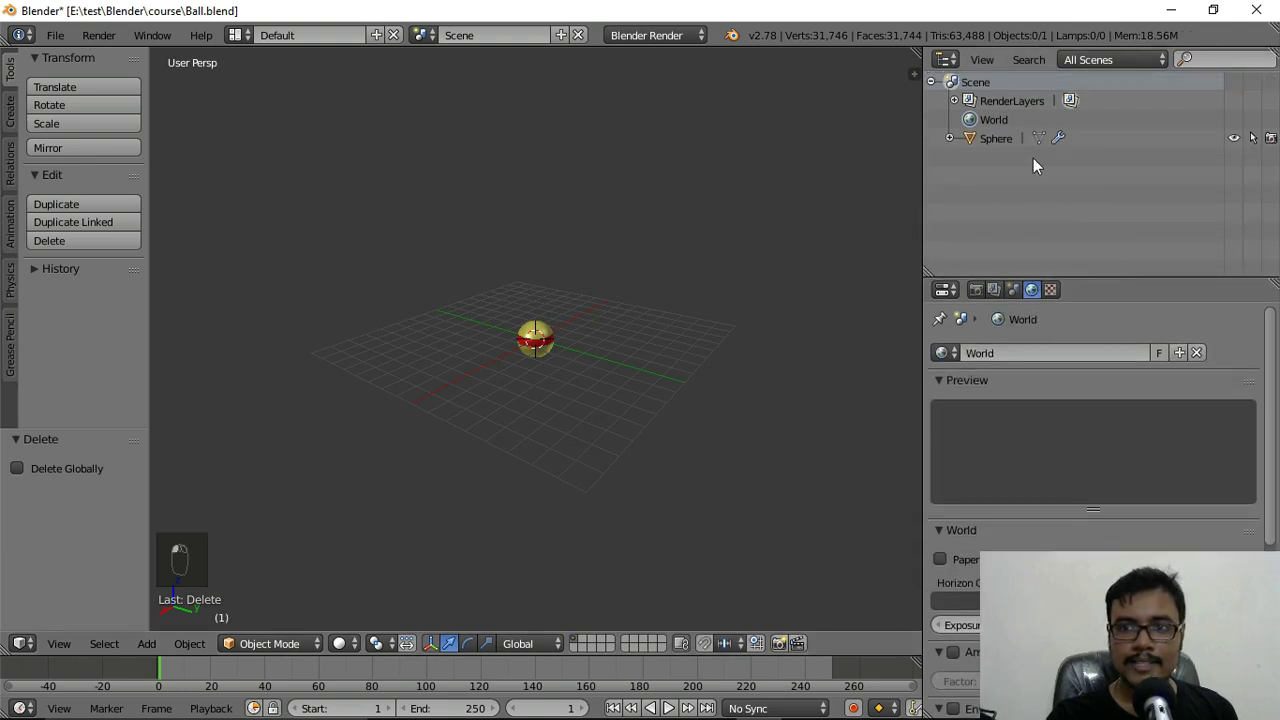
left_click(950, 138)
left_click(949, 138)
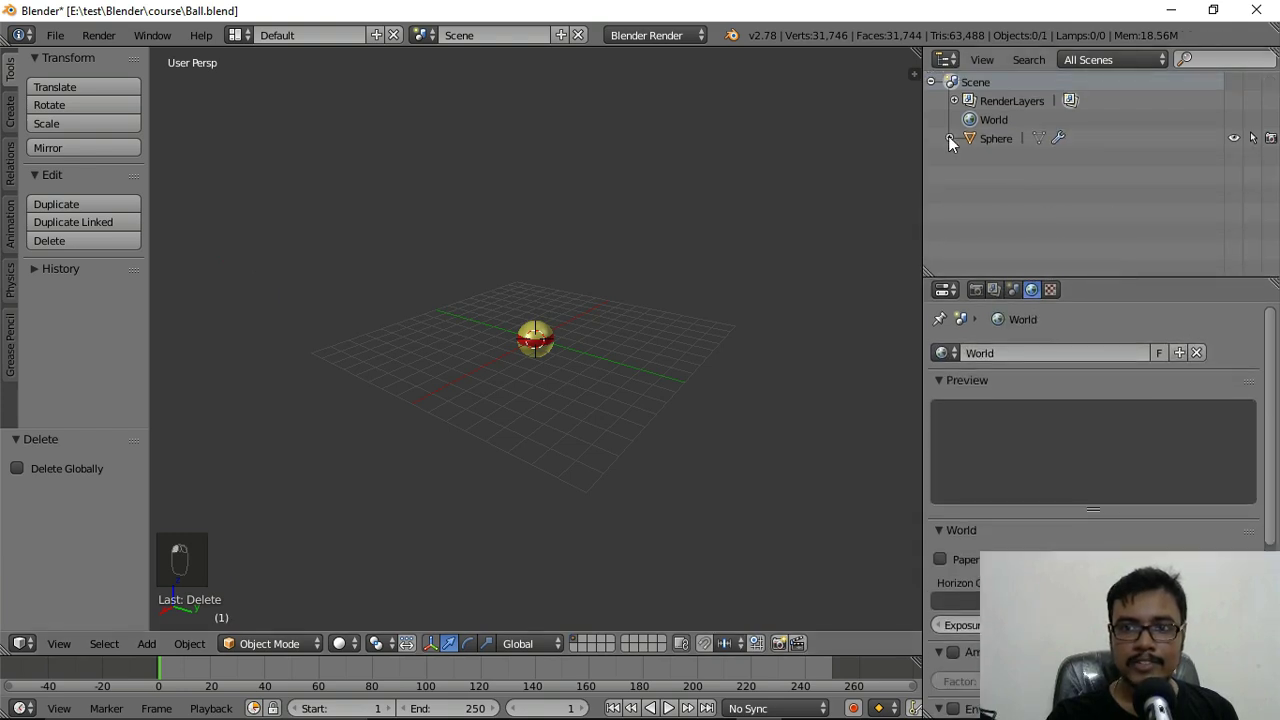
scroll(535, 345, "up", 3)
right_click(535, 345)
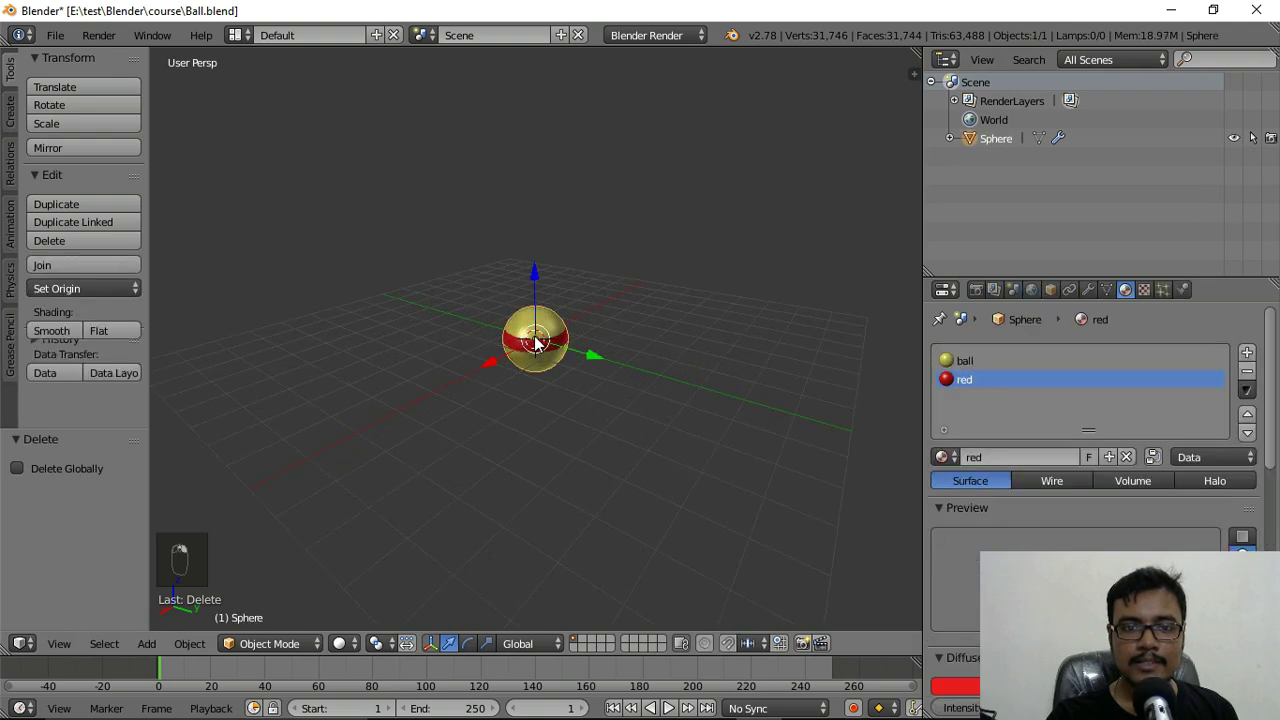
- Export the scene containing only the ball as FBX, overwriting Ball.fbx in E:\test\Blender\course
left_click(55, 36)
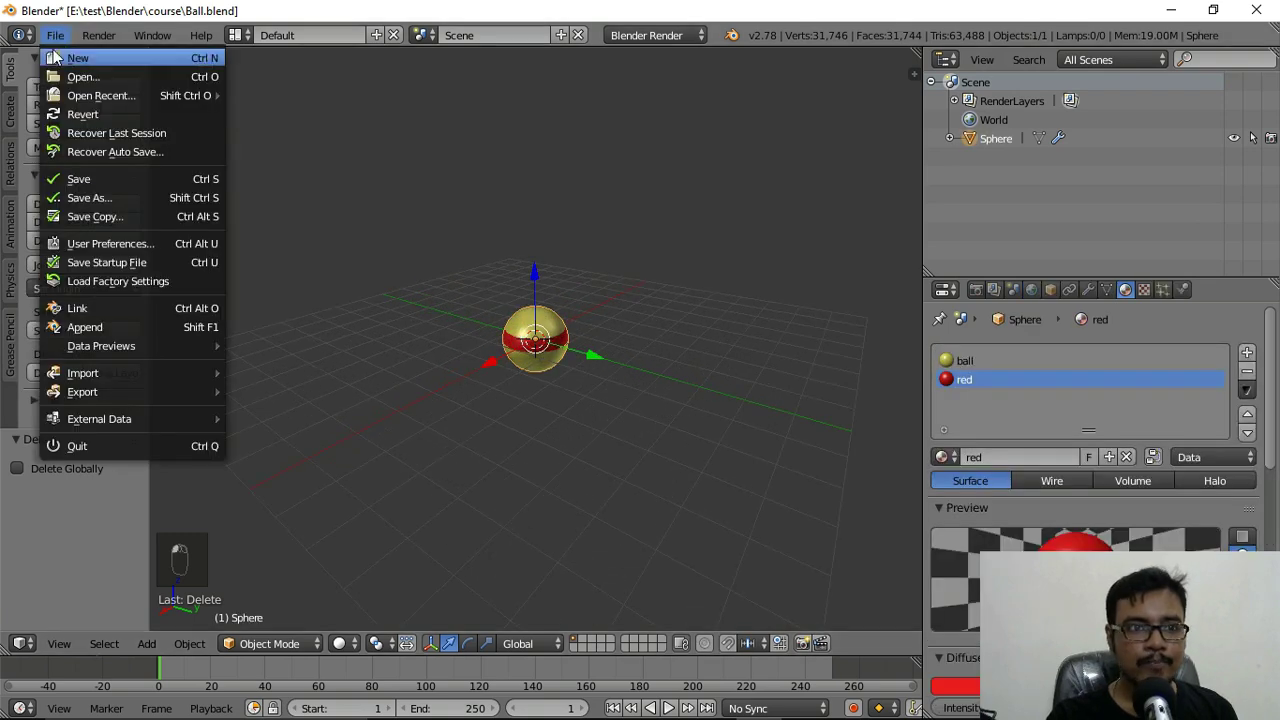
mouse_move(106, 382)
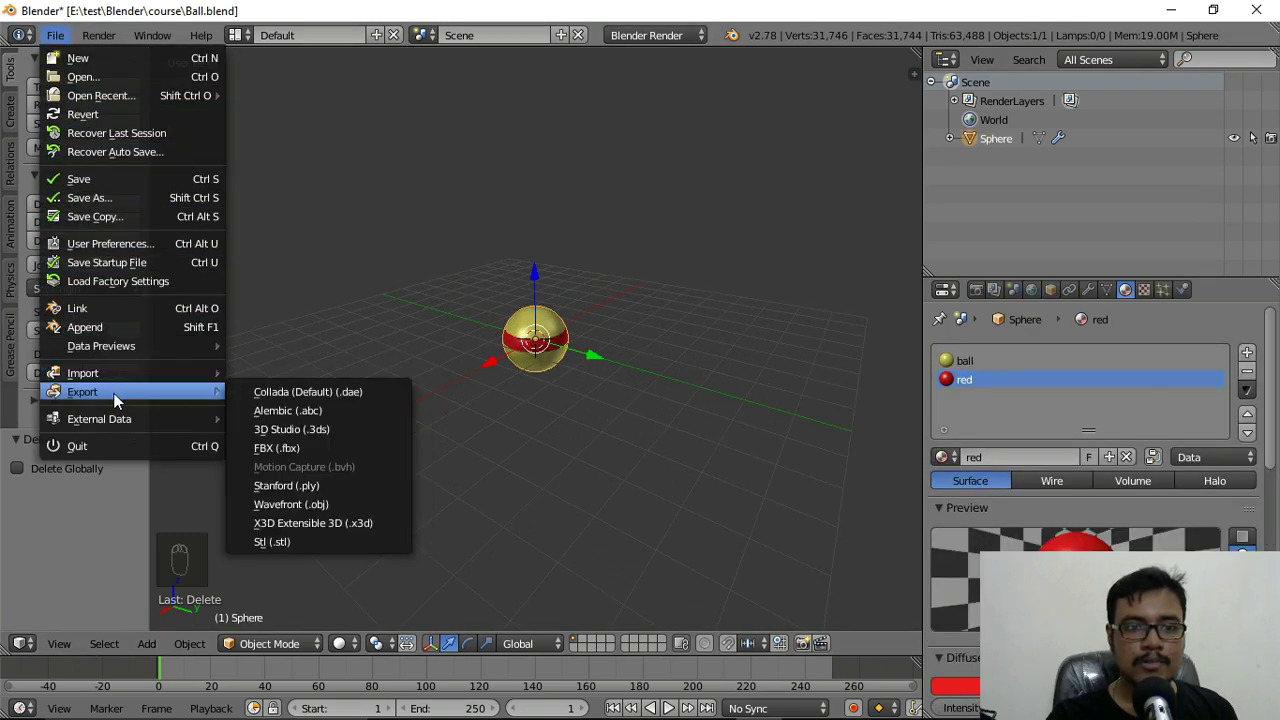
left_click(290, 450)
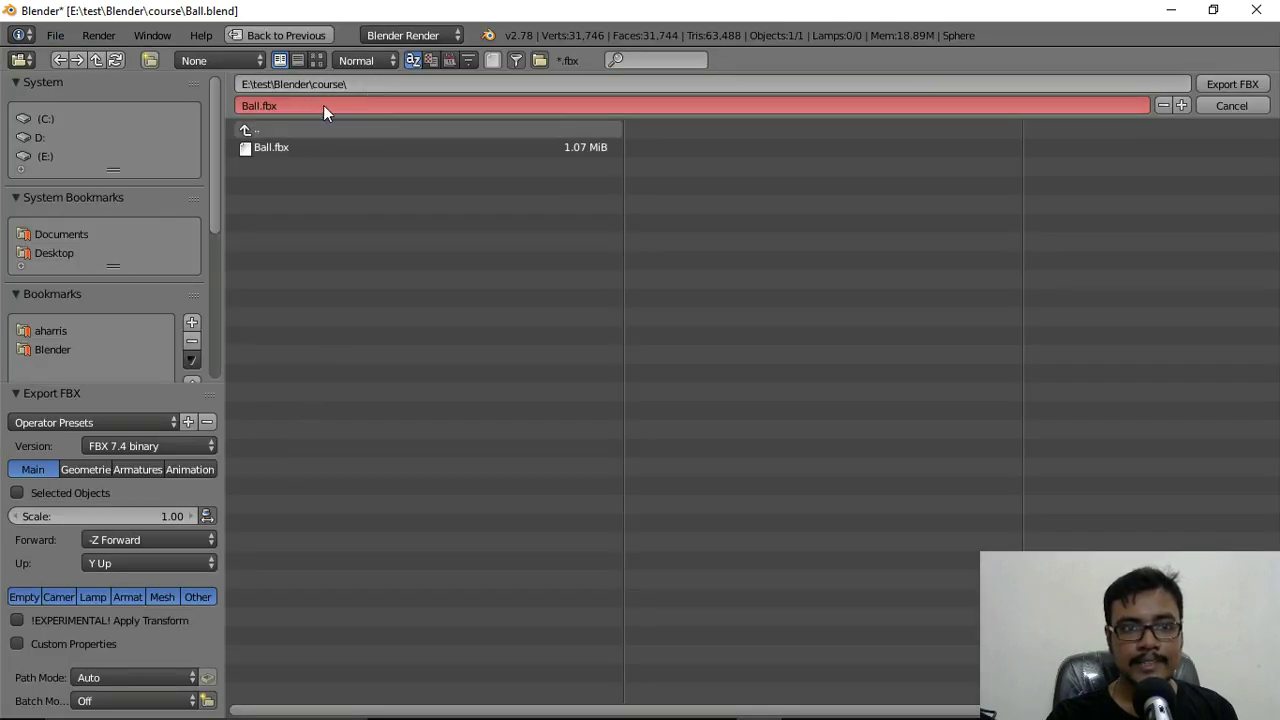
left_click(1207, 84)
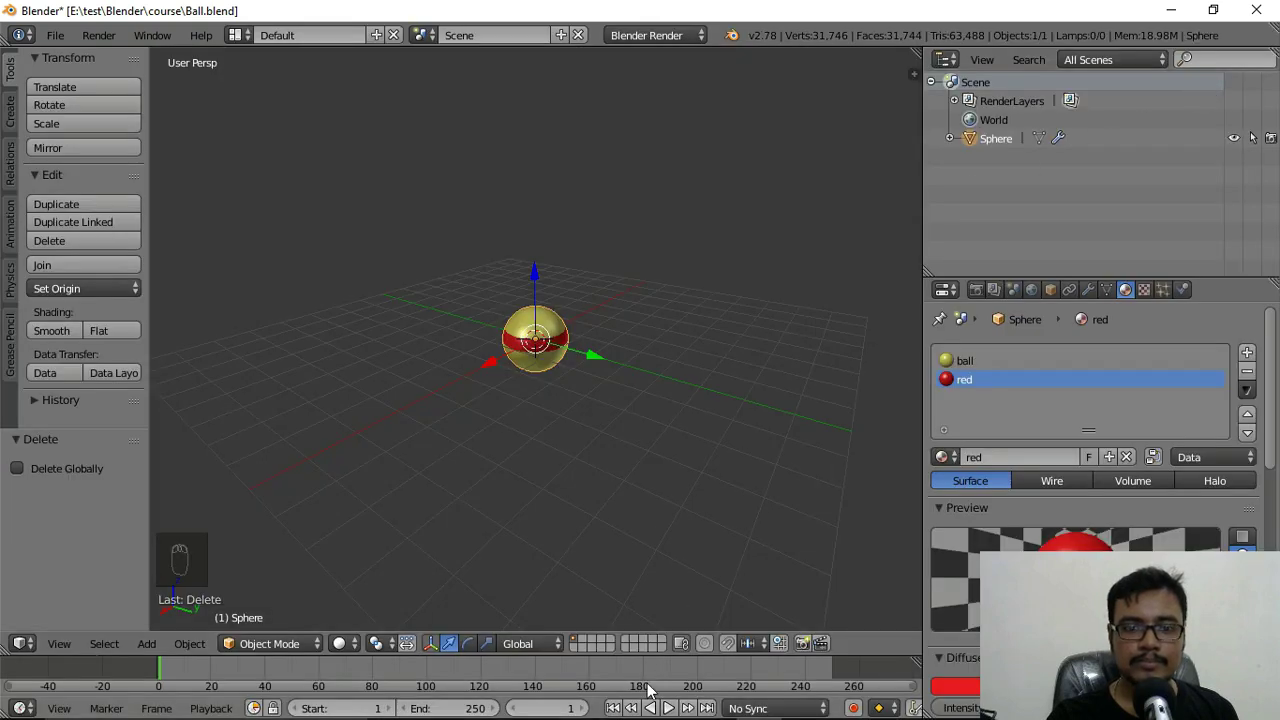
- Switch to Unity, import the Ball FBX file from the course folder into Assets and check which objects the model contains
left_click(851, 701)
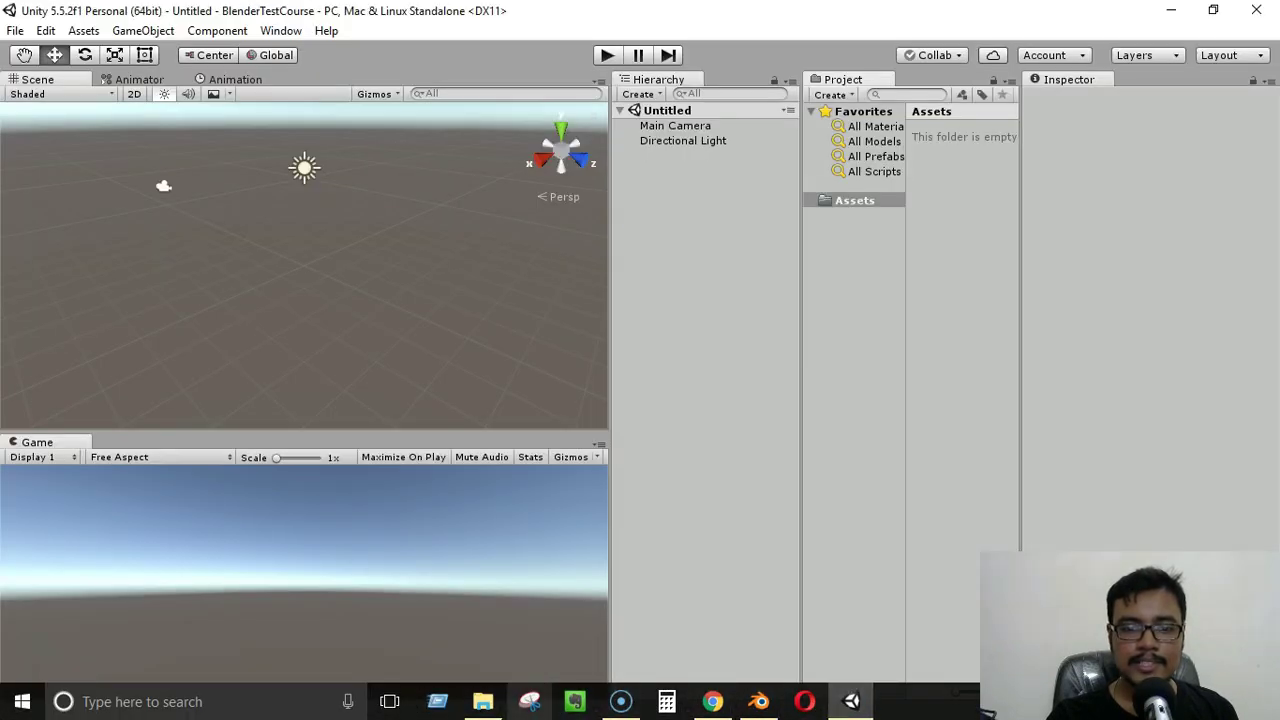
left_click(483, 701)
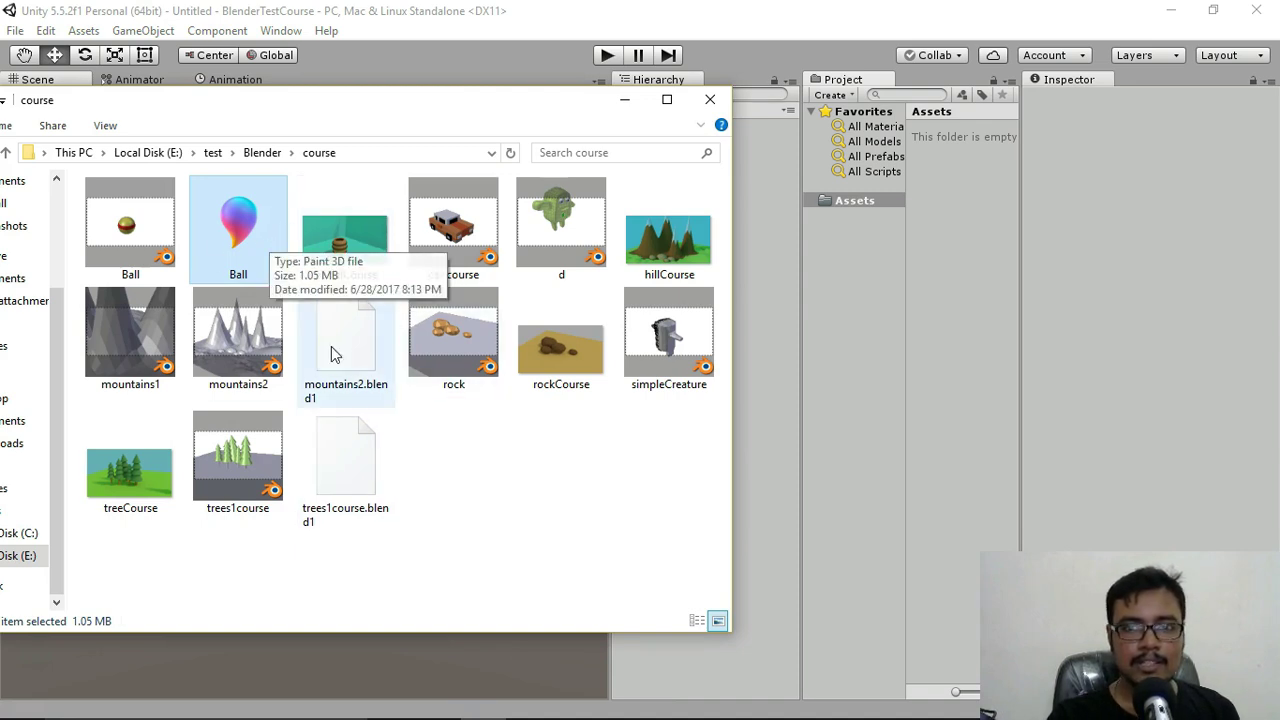
left_click_drag(248, 266, 952, 180)
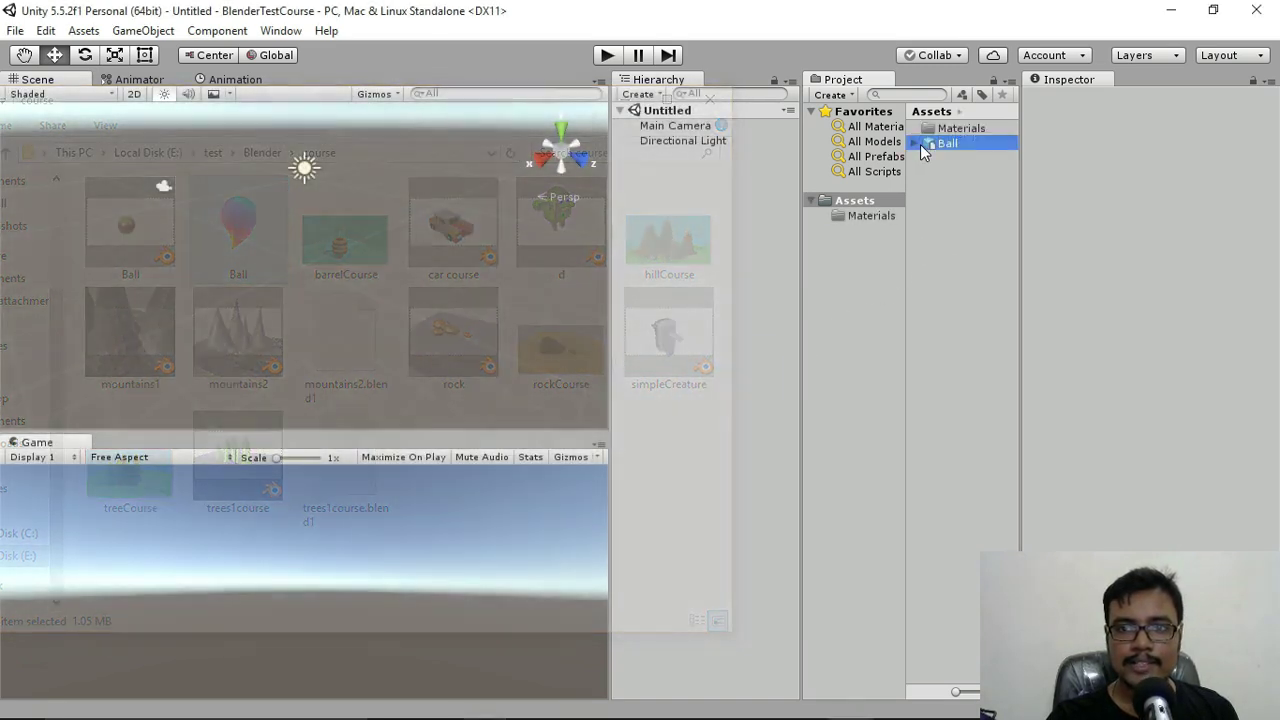
left_click(914, 145)
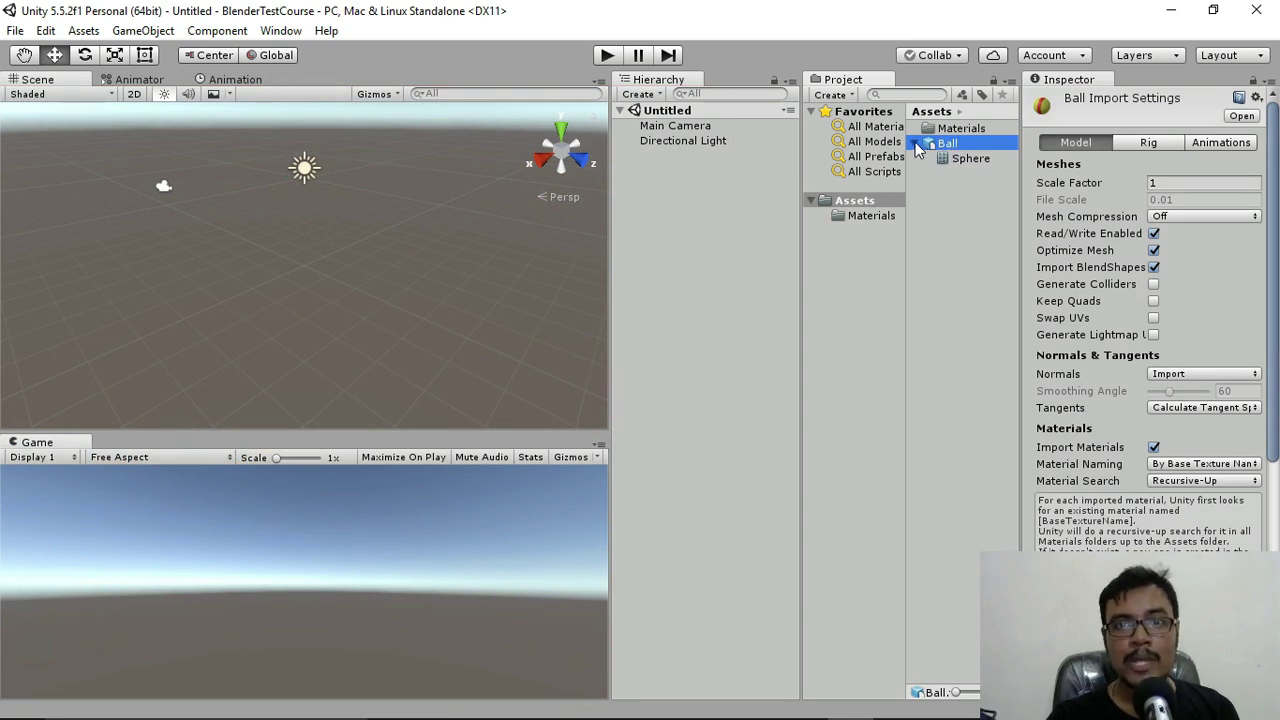
left_click(915, 143)
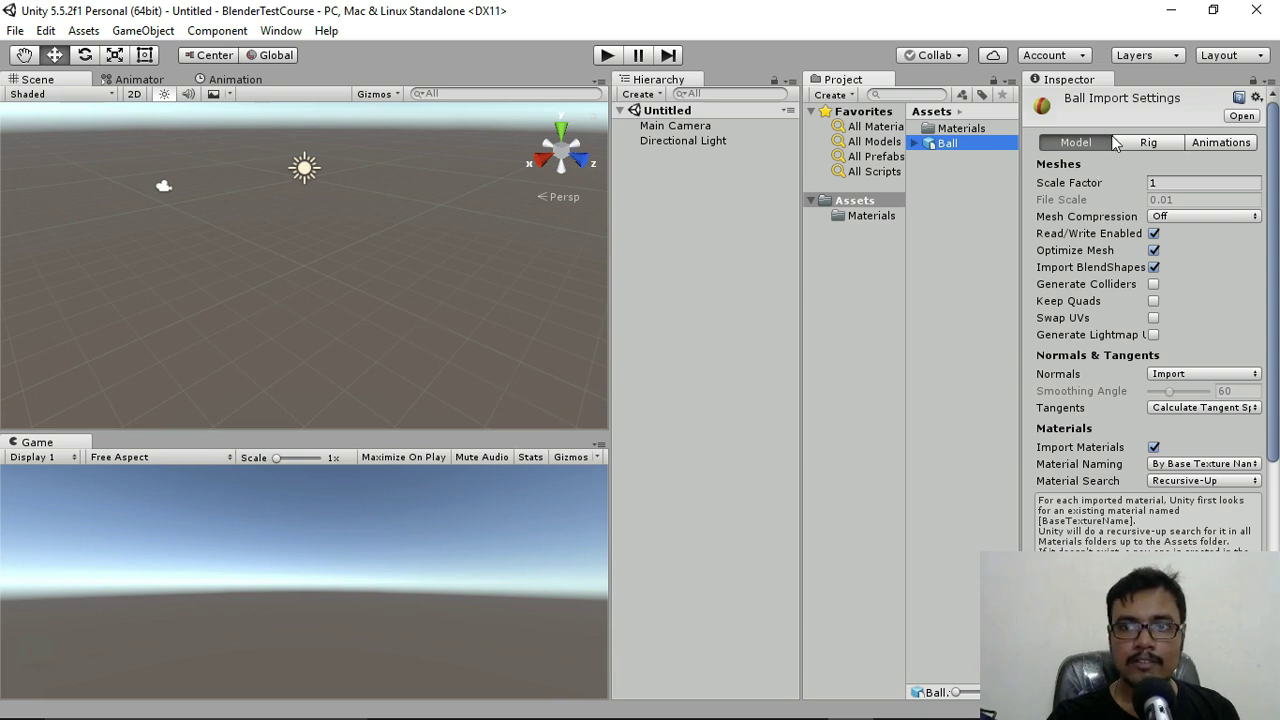
- Try the Default editor layout and set the layout to 2 by 3
left_click(1228, 58)
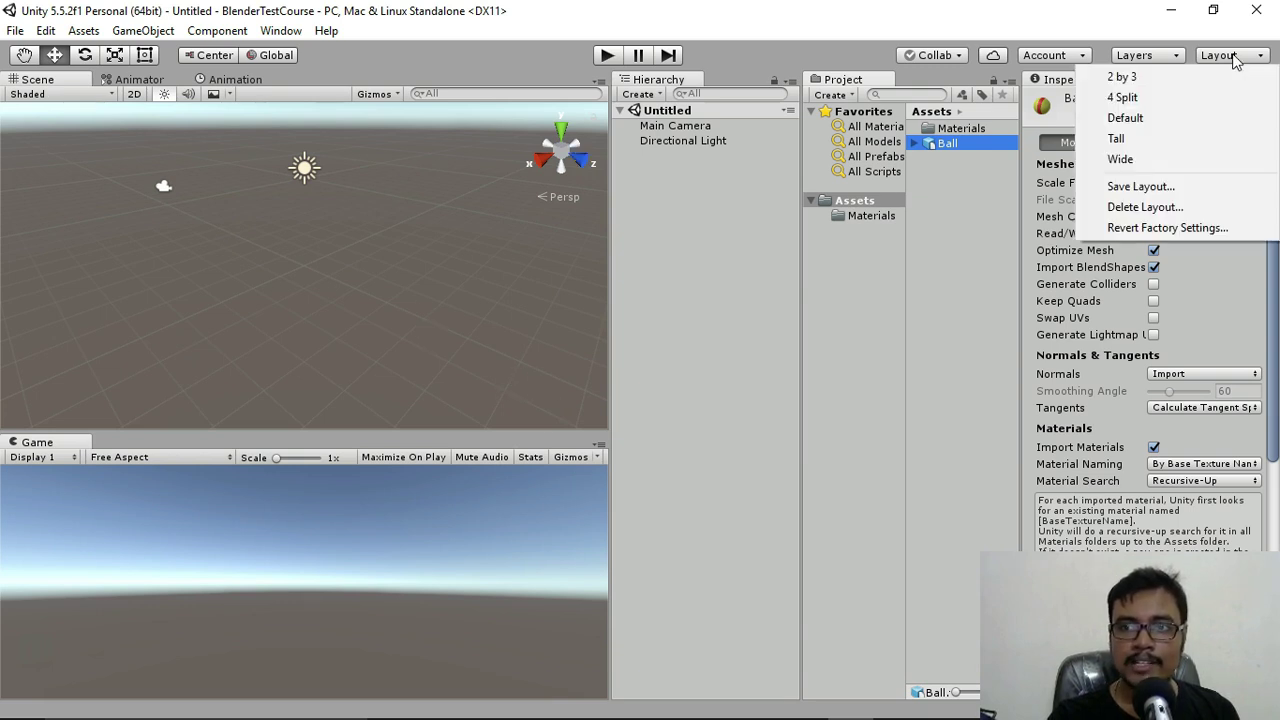
left_click(1197, 77)
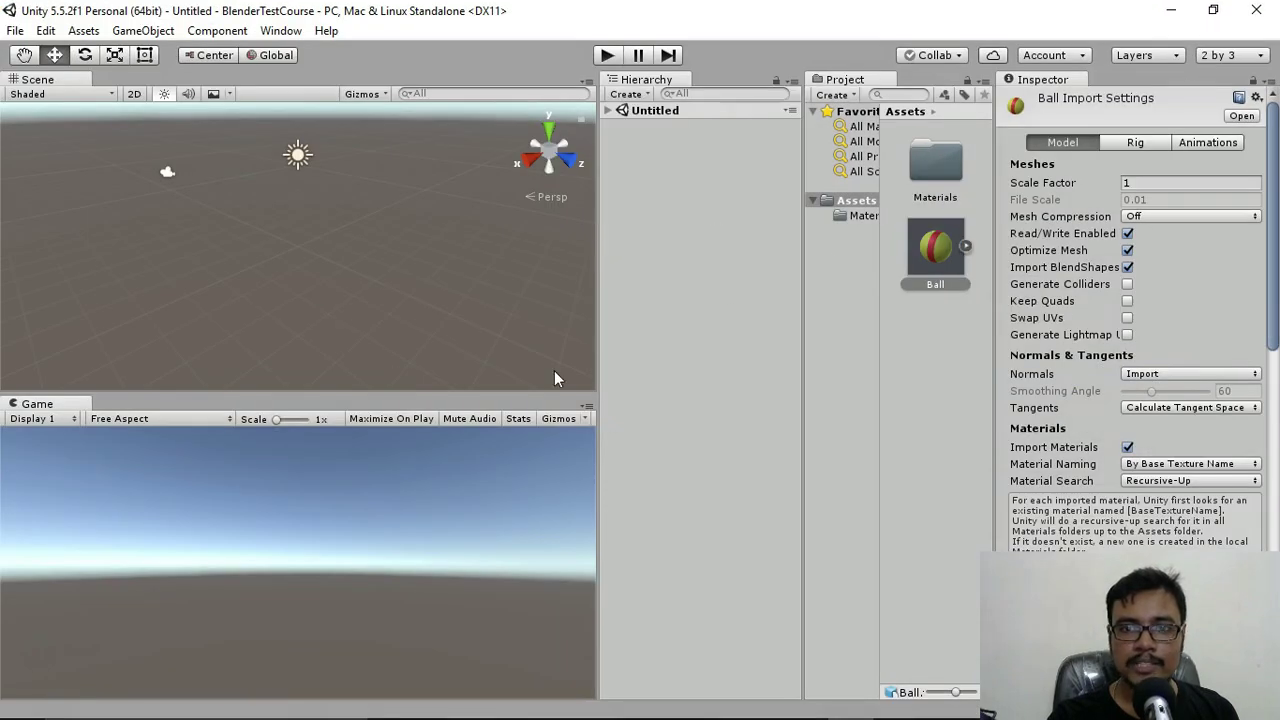
left_click(1258, 57)
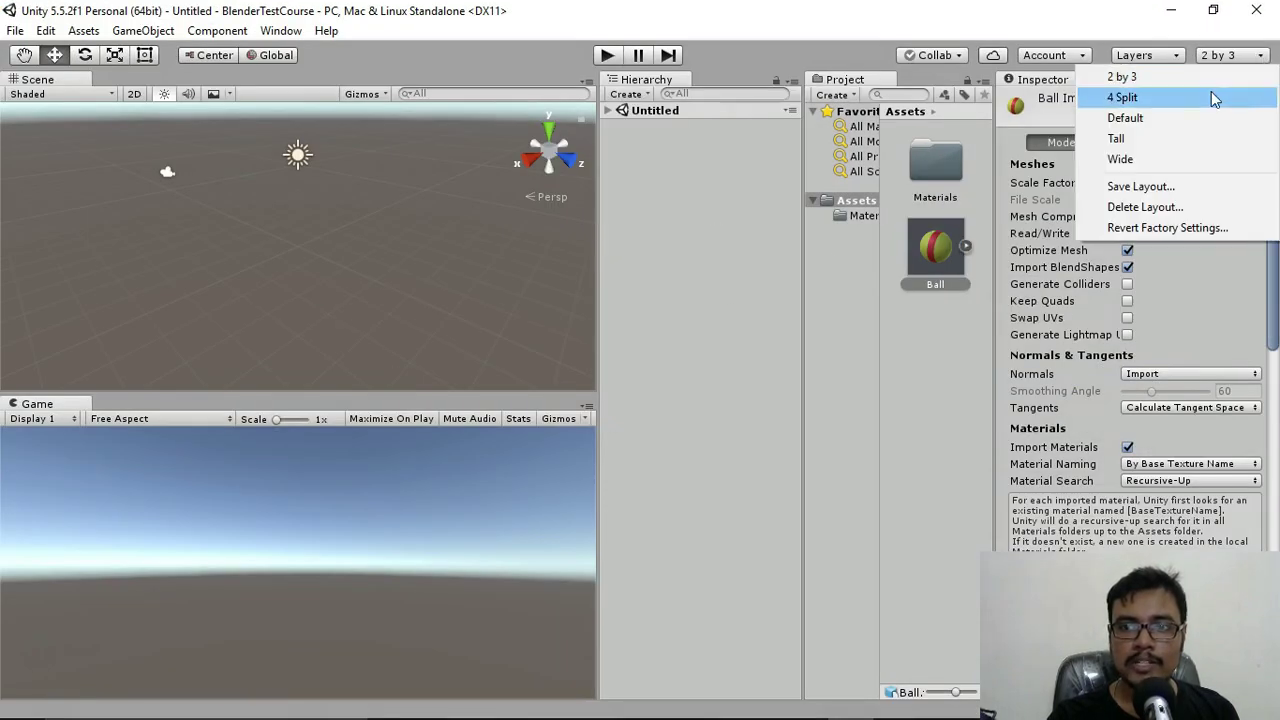
left_click(1140, 118)
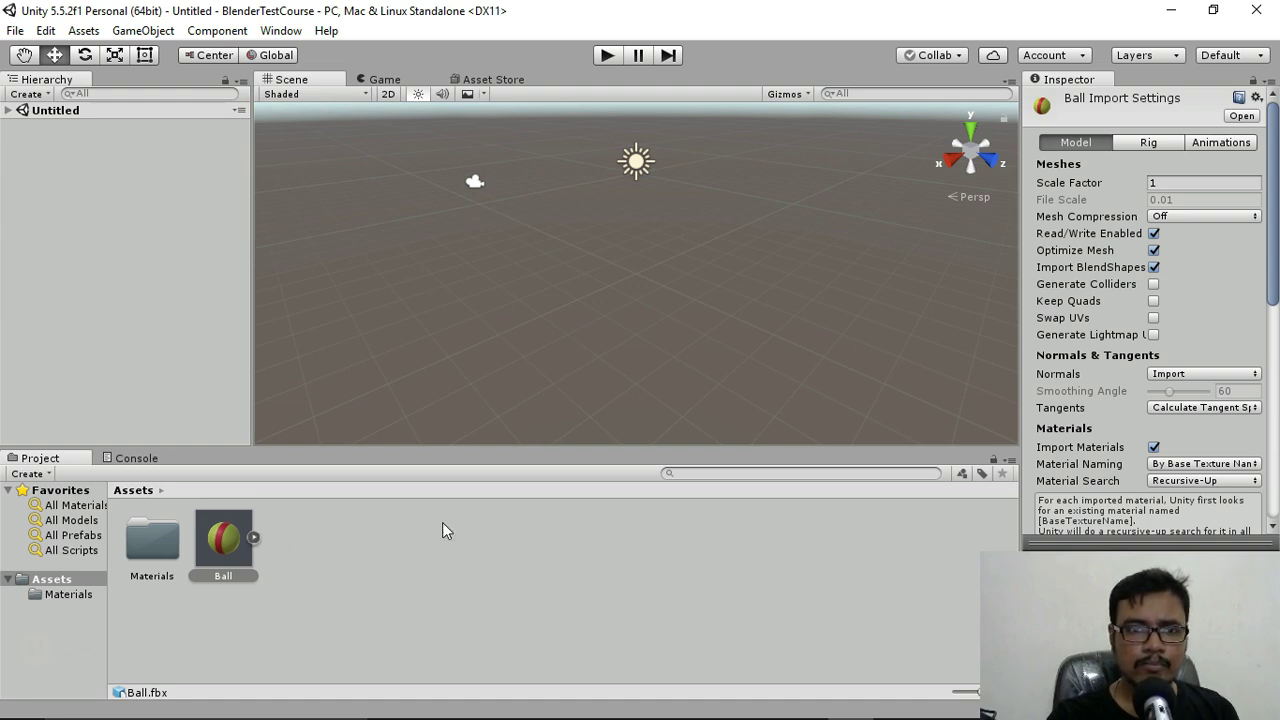
left_click(1239, 58)
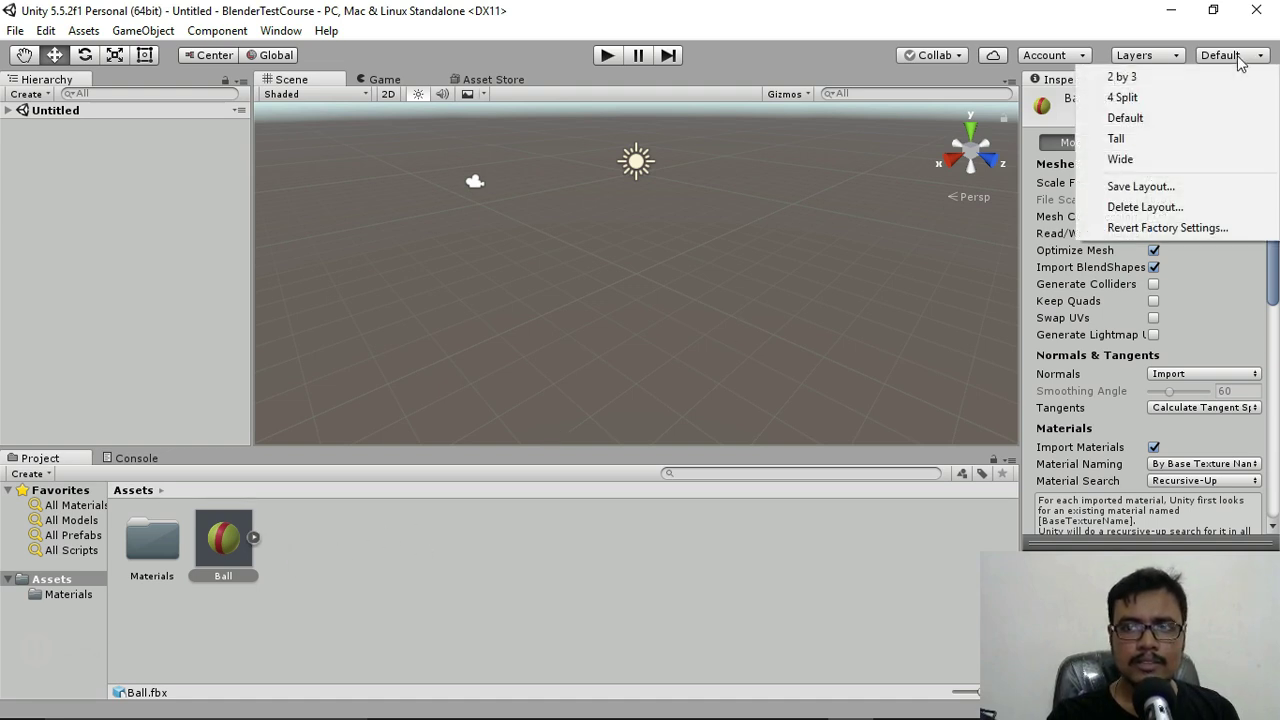
left_click(1131, 79)
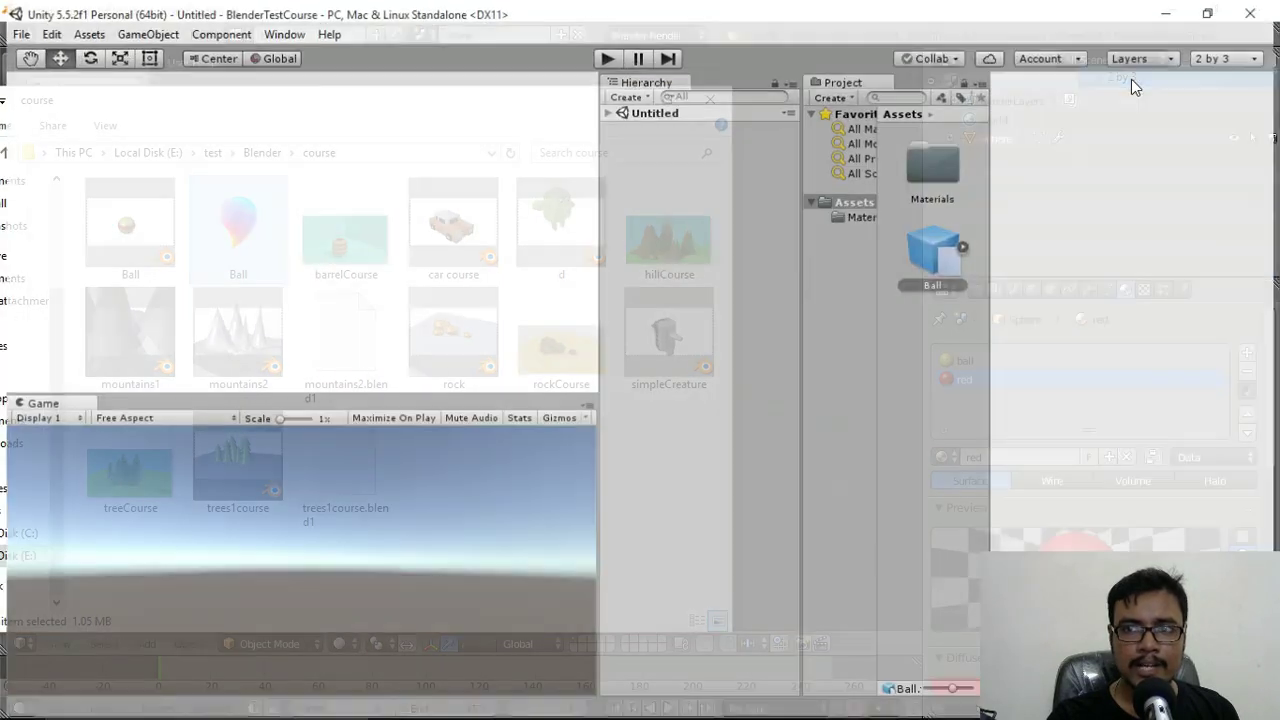
- Place the Ball model from Assets in the scene hierarchy and inspect it in the Scene view
left_click(926, 272)
left_click(921, 400)
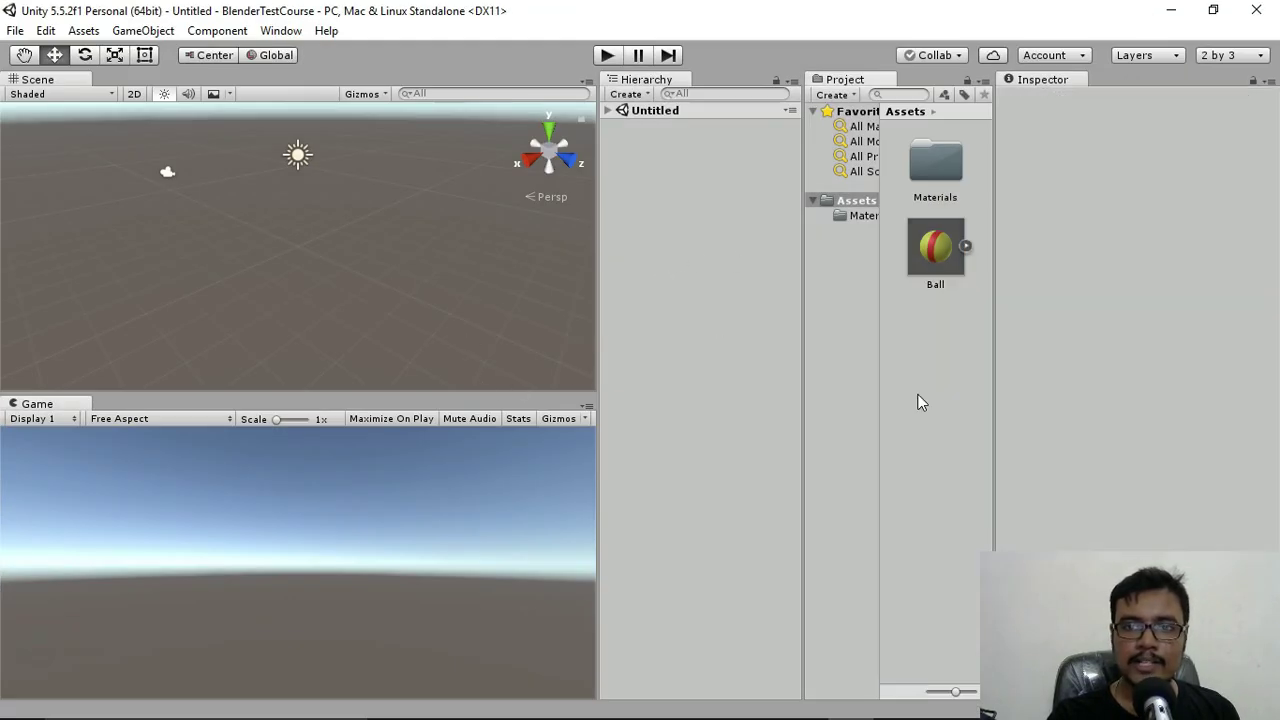
left_click(937, 275)
left_click_drag(937, 255, 636, 181)
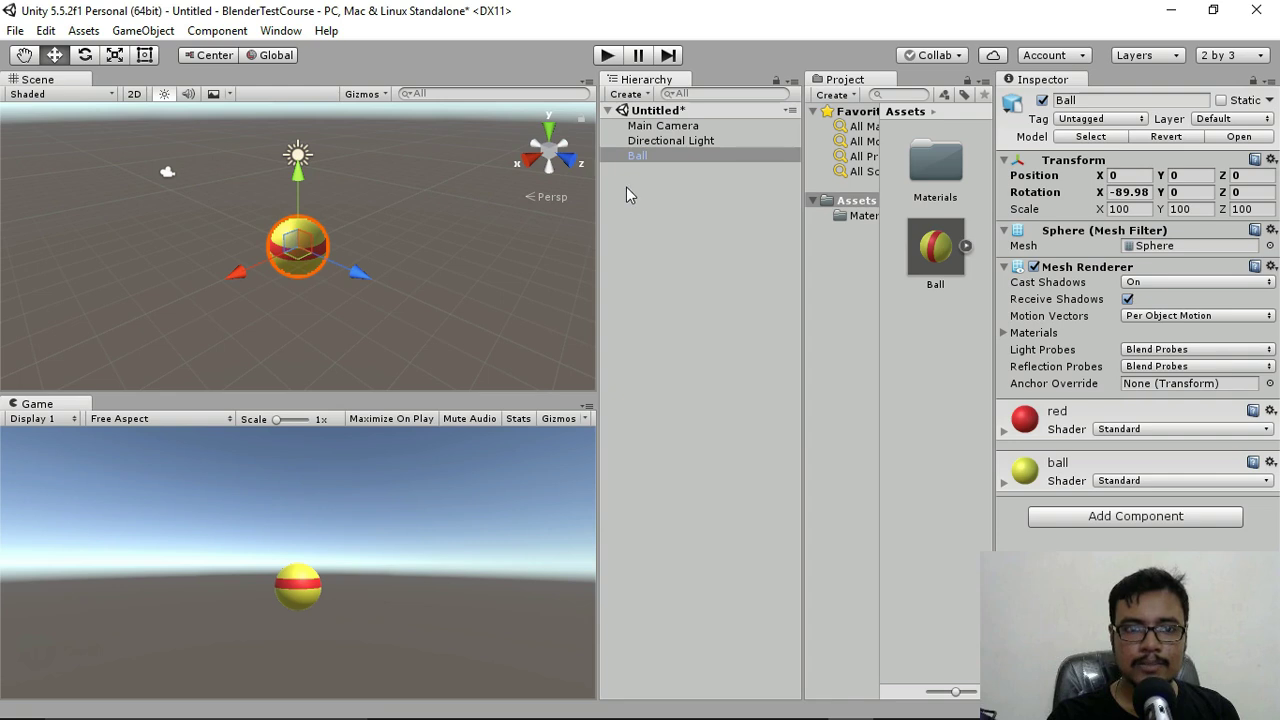
scroll(287, 282, "up", 2)
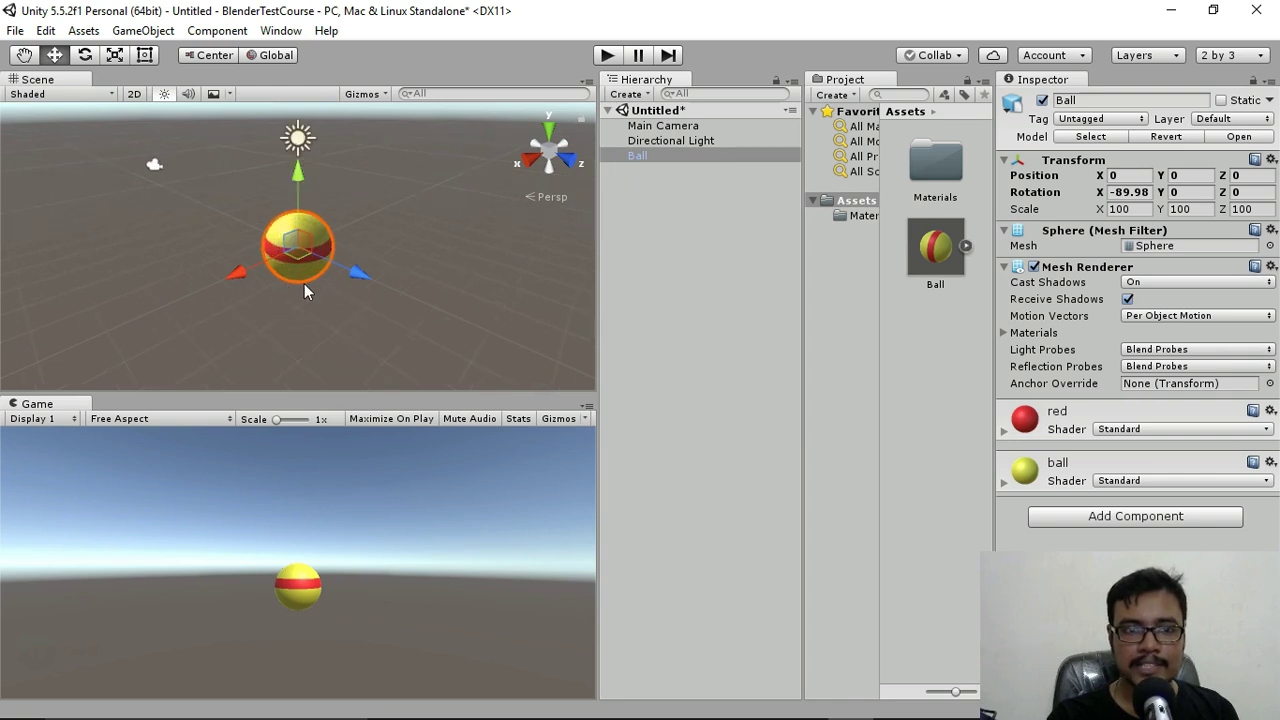
left_click_drag(394, 325, 425, 270, "alt")
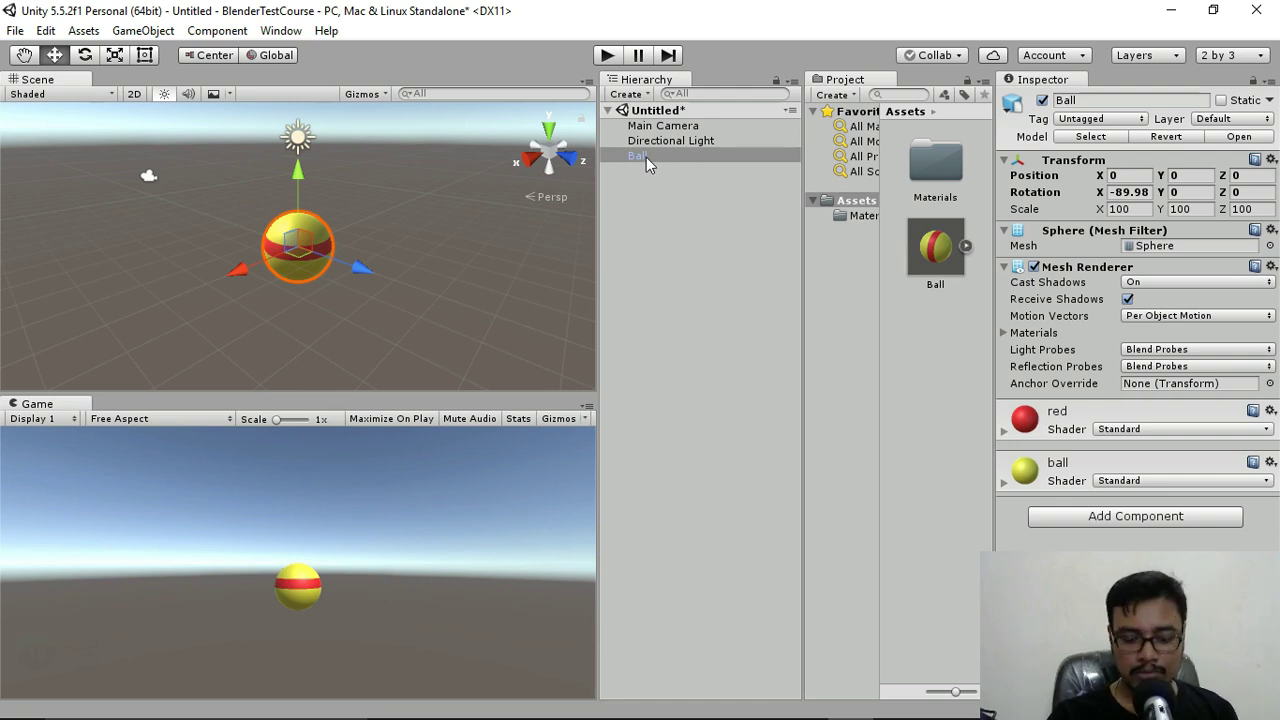
- Delete the Ball object from the scene and the Ball model from Assets
key("Delete")
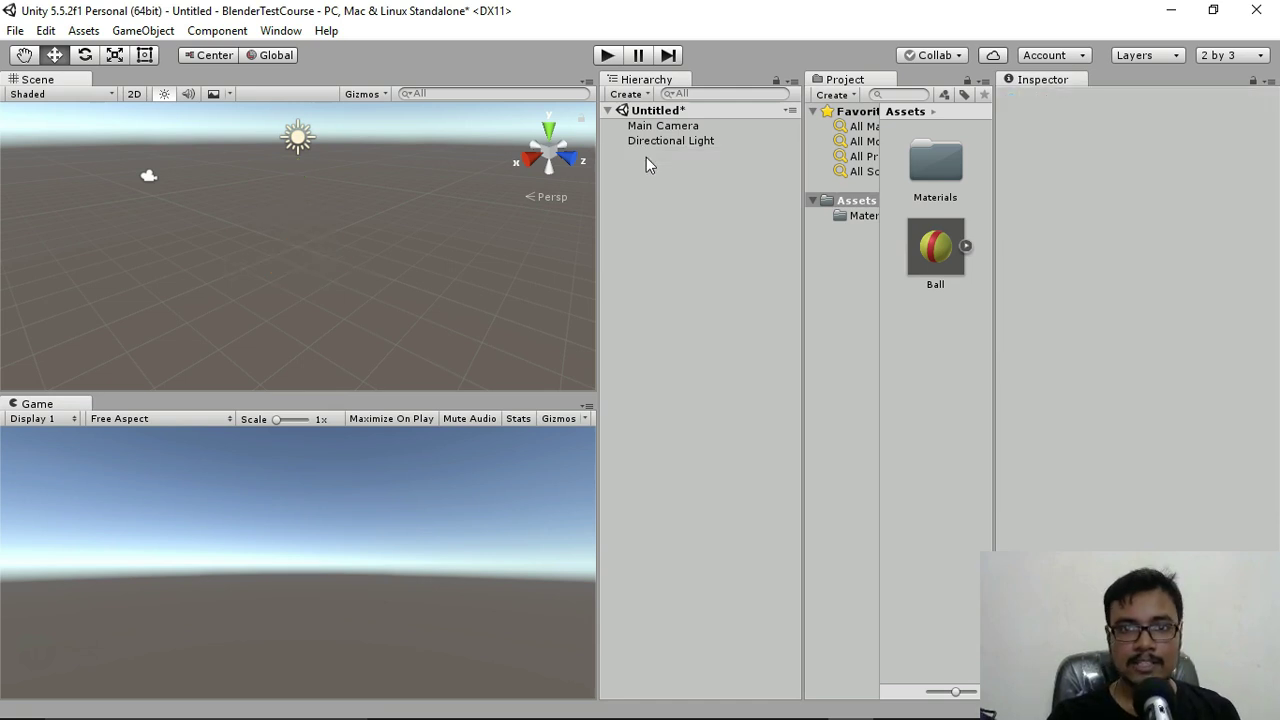
left_click(935, 249)
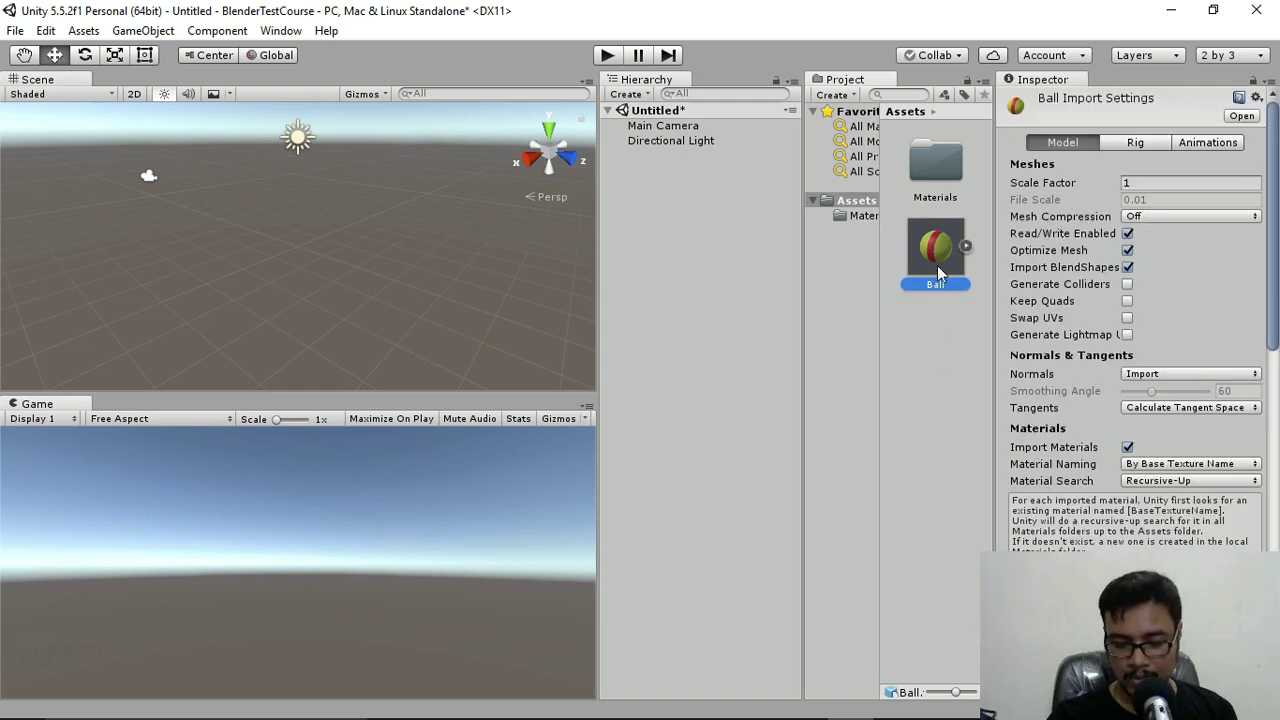
key("Delete")
left_click(692, 406)
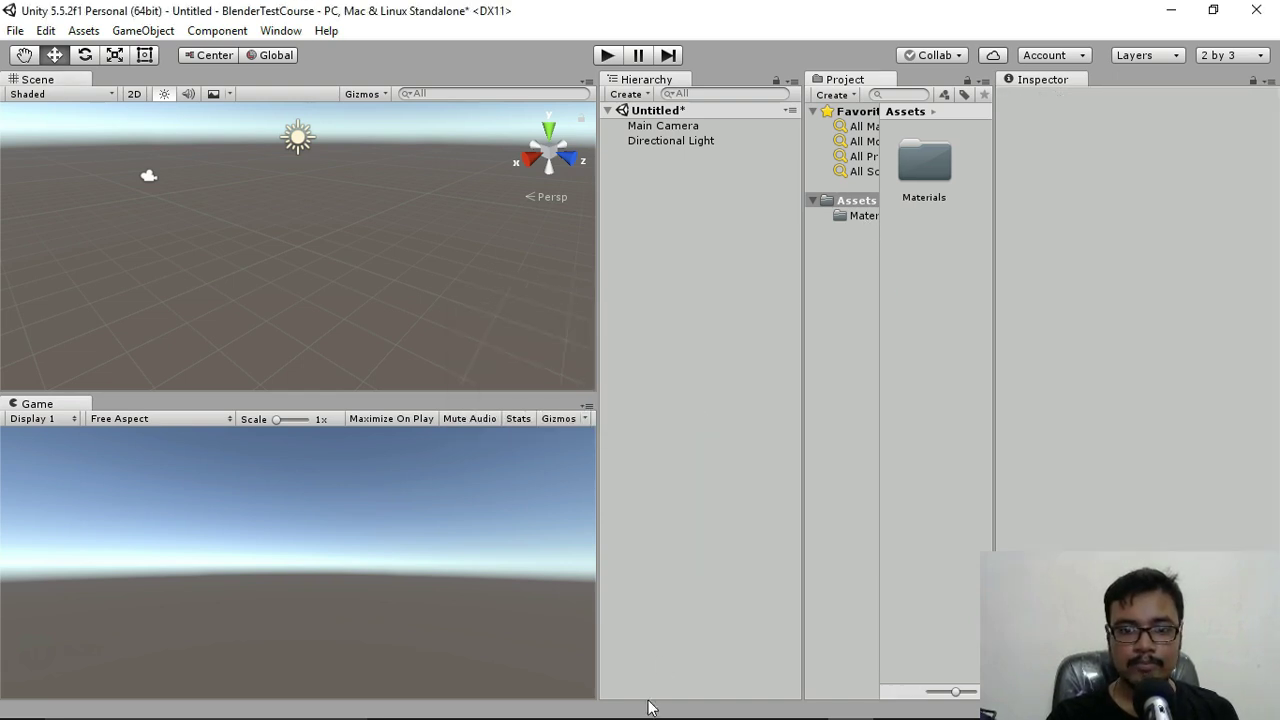
- Import the Blender file Ball from the course folder directly into Assets and place it in the scene hierarchy
left_click(483, 715)
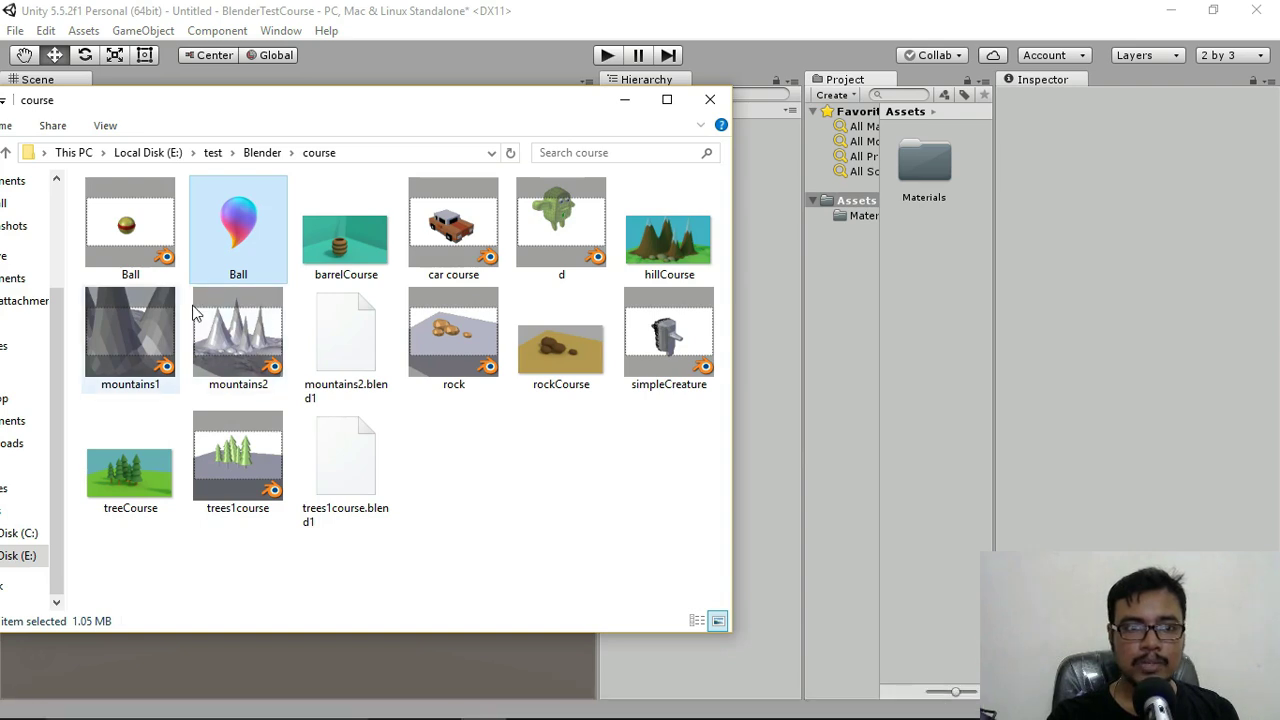
left_click(146, 272)
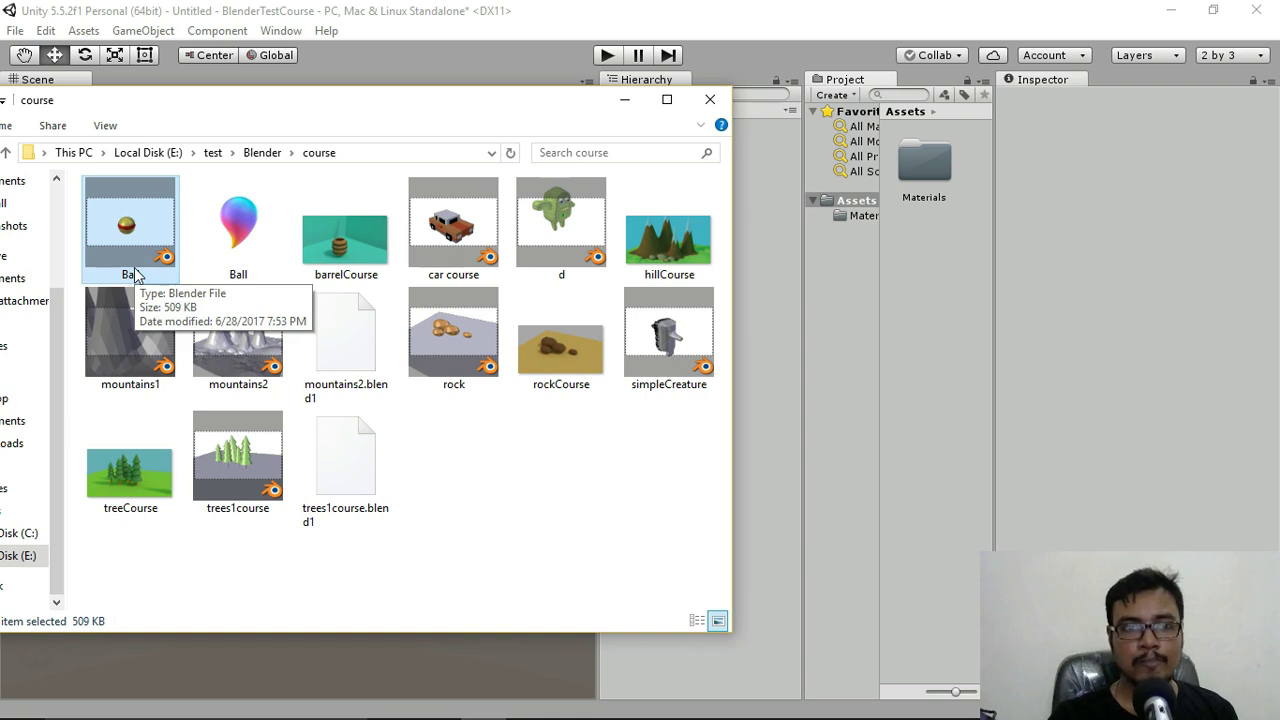
left_click_drag(137, 275, 910, 304)
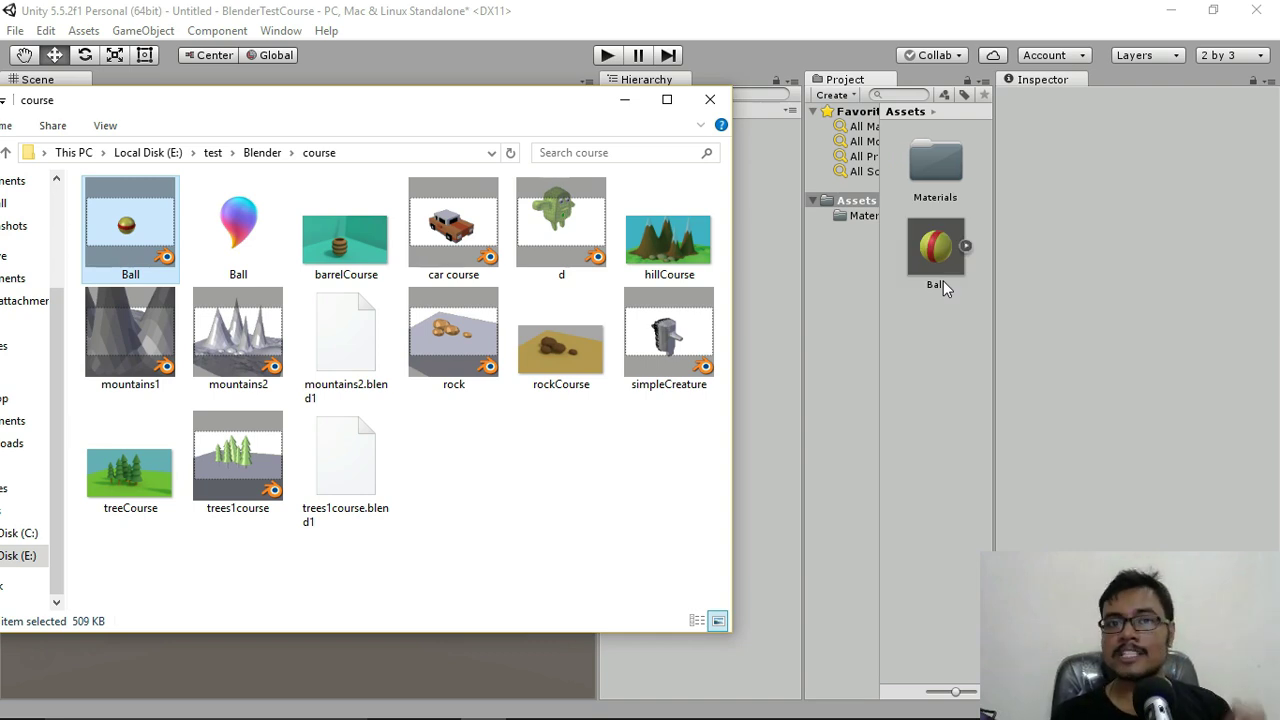
left_click_drag(944, 287, 681, 207)
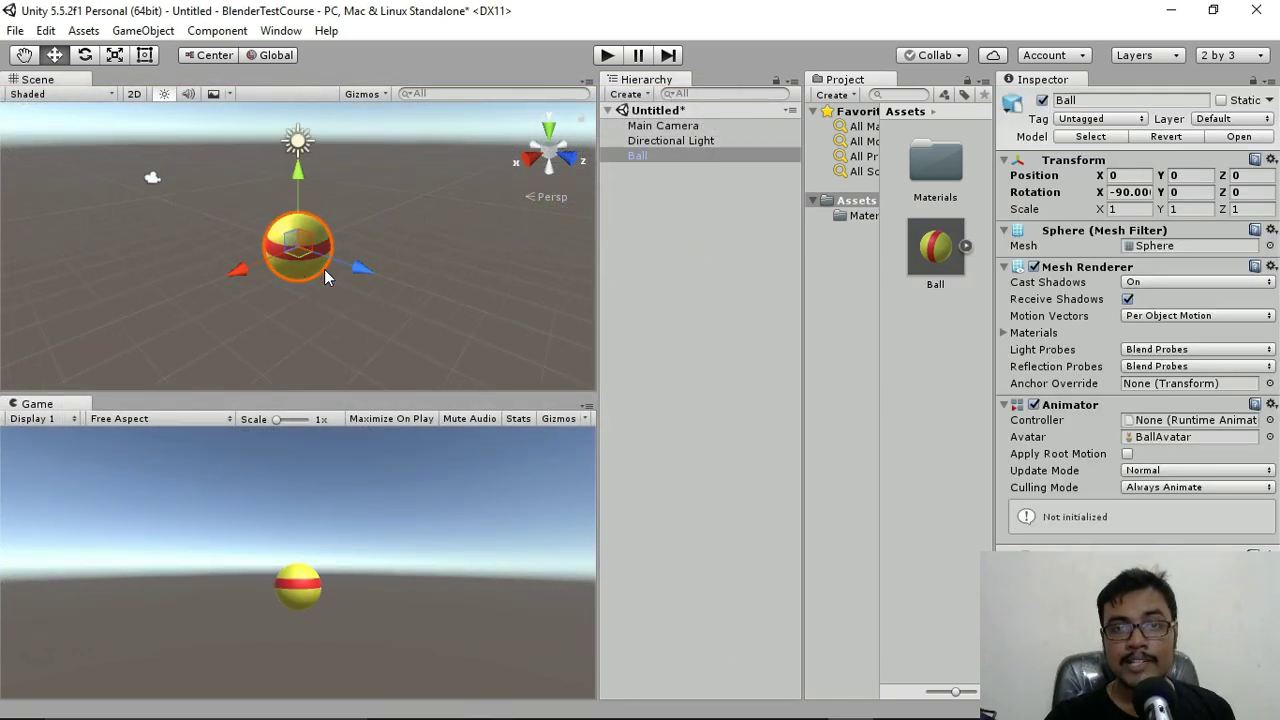
- Open the Ball asset in Blender, return to Unity and check the Materials folder and the Assets contents
left_click(944, 246)
double_click(945, 254)
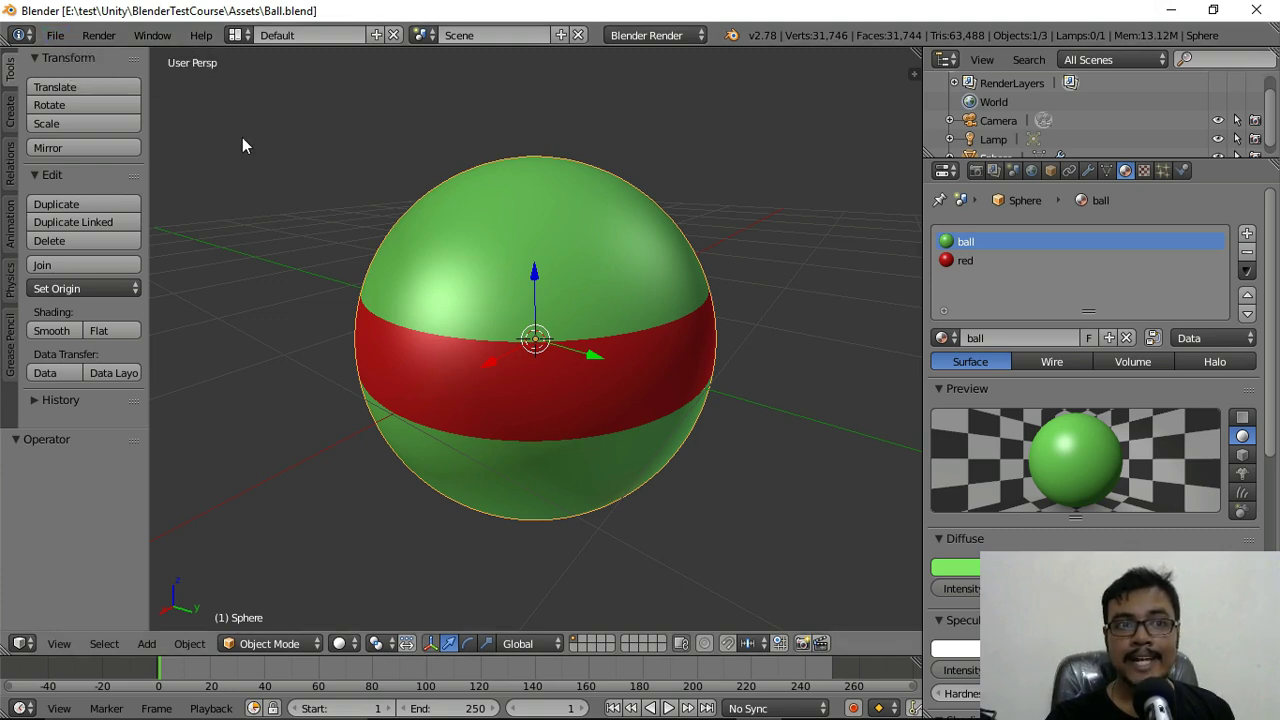
left_click(1168, 10)
left_click(845, 284)
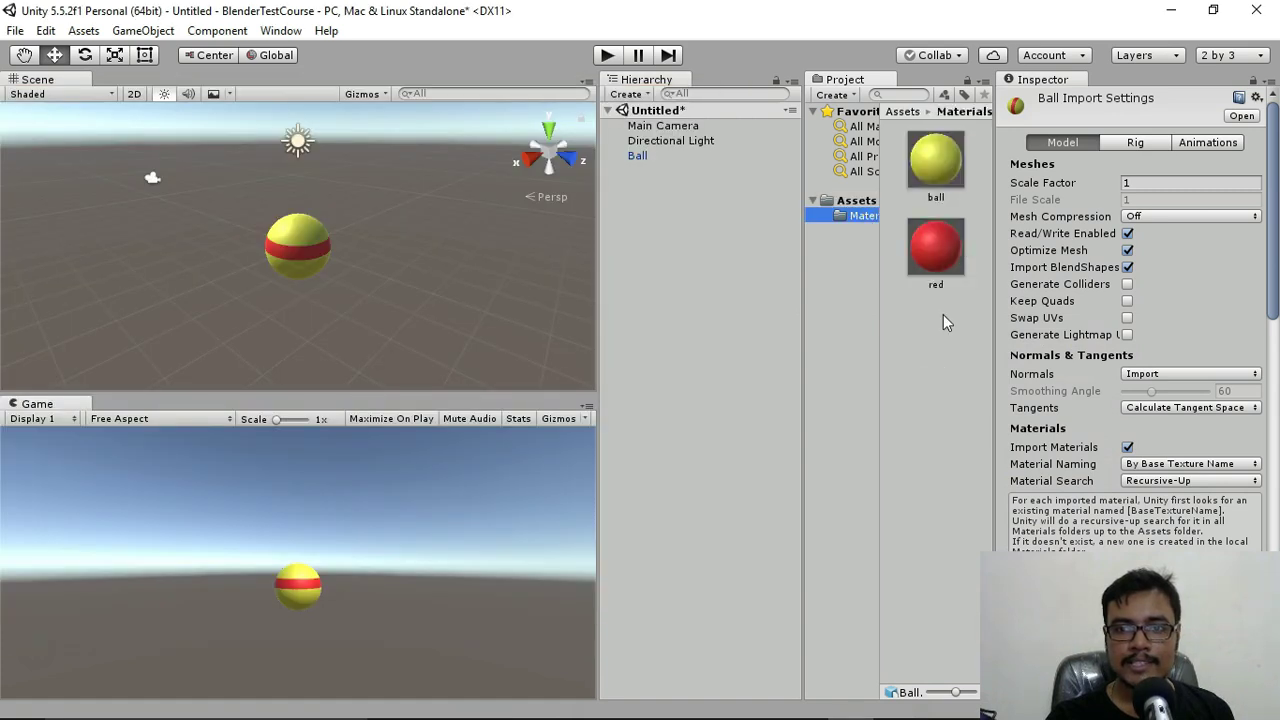
left_click(857, 200)
left_click(939, 405)
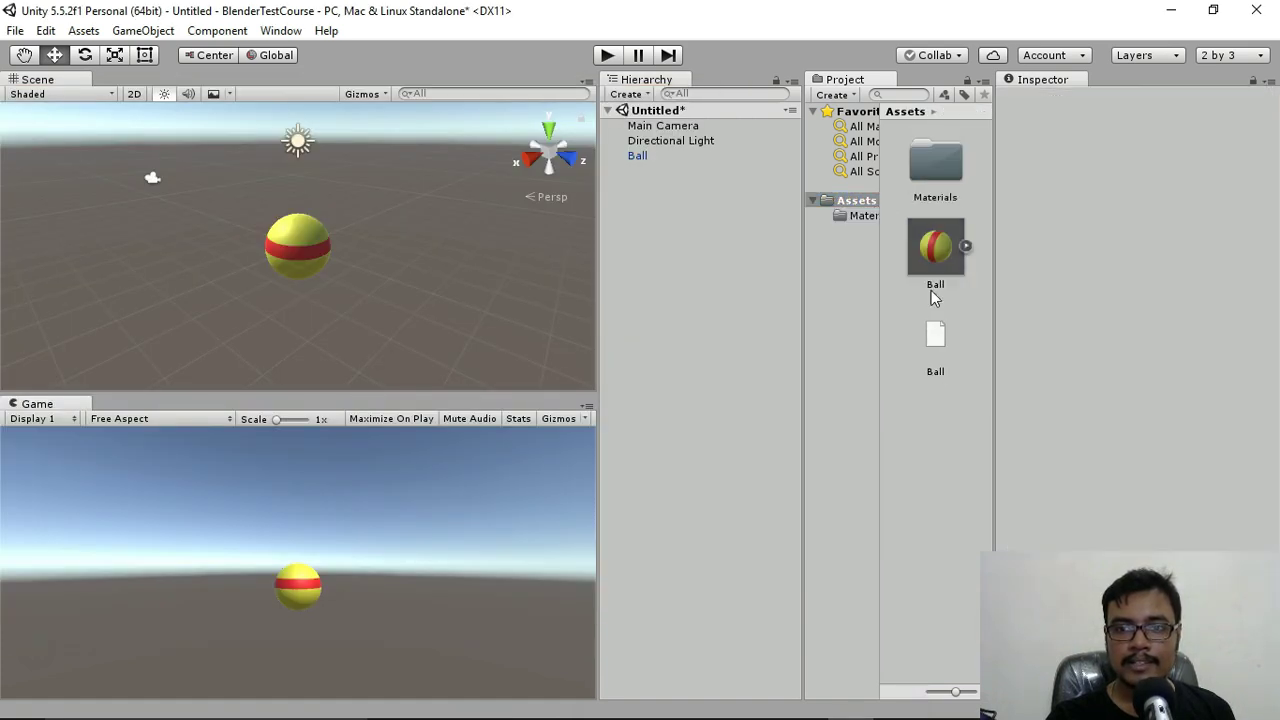
- Delete the Materials folder, Ball.blend and Ball.blend1 from Assets and remove the Ball object from the scene
left_click(938, 200)
left_click(950, 344, "shift")
key("Delete")
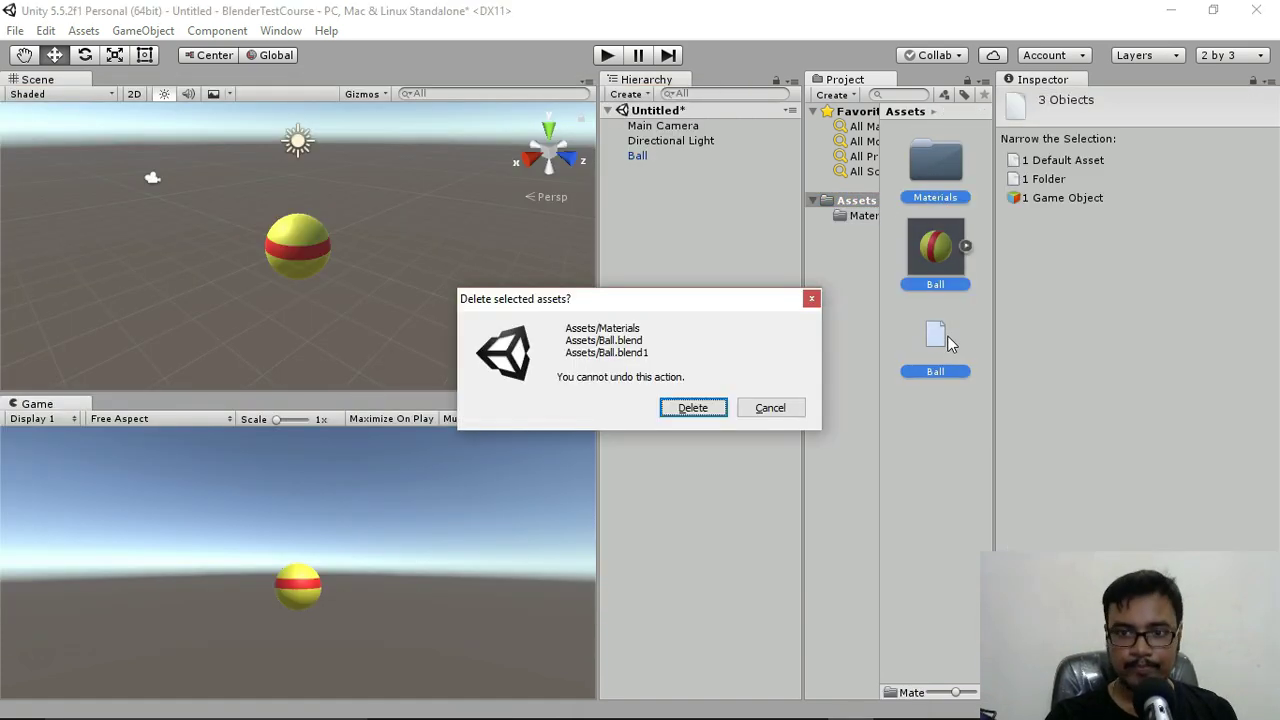
left_click(691, 406)
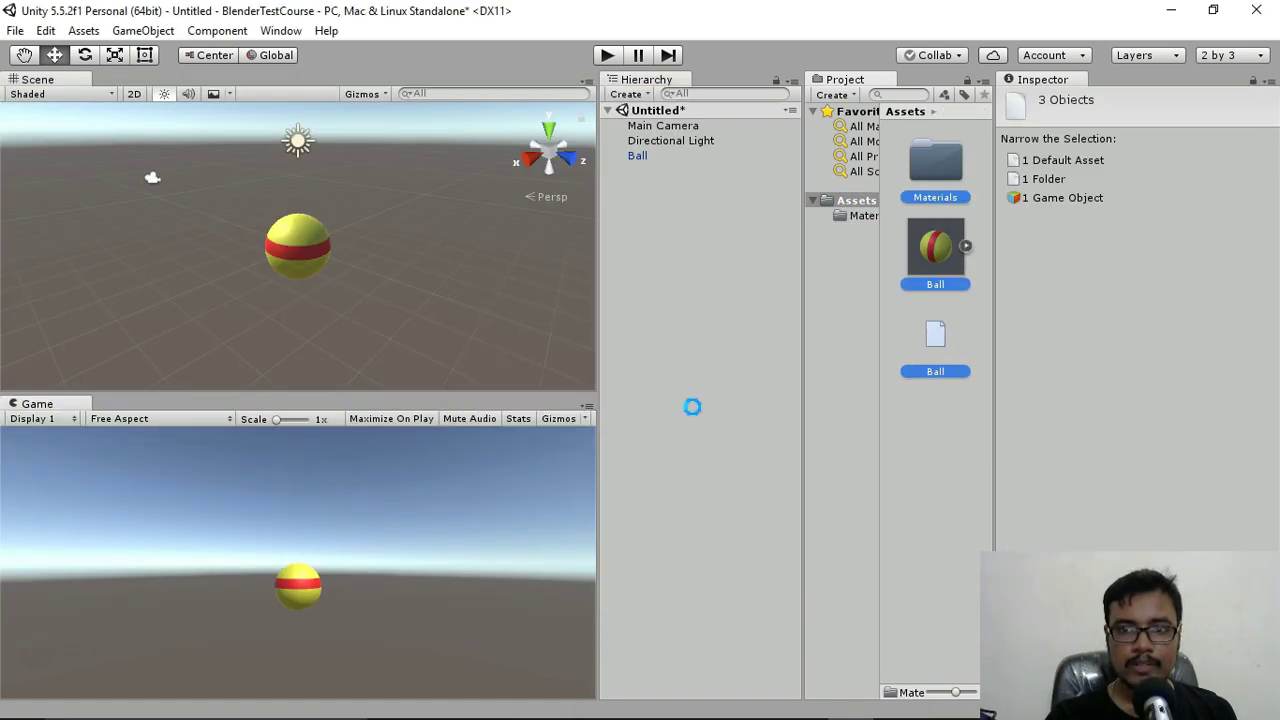
left_click(641, 156)
key("Delete")
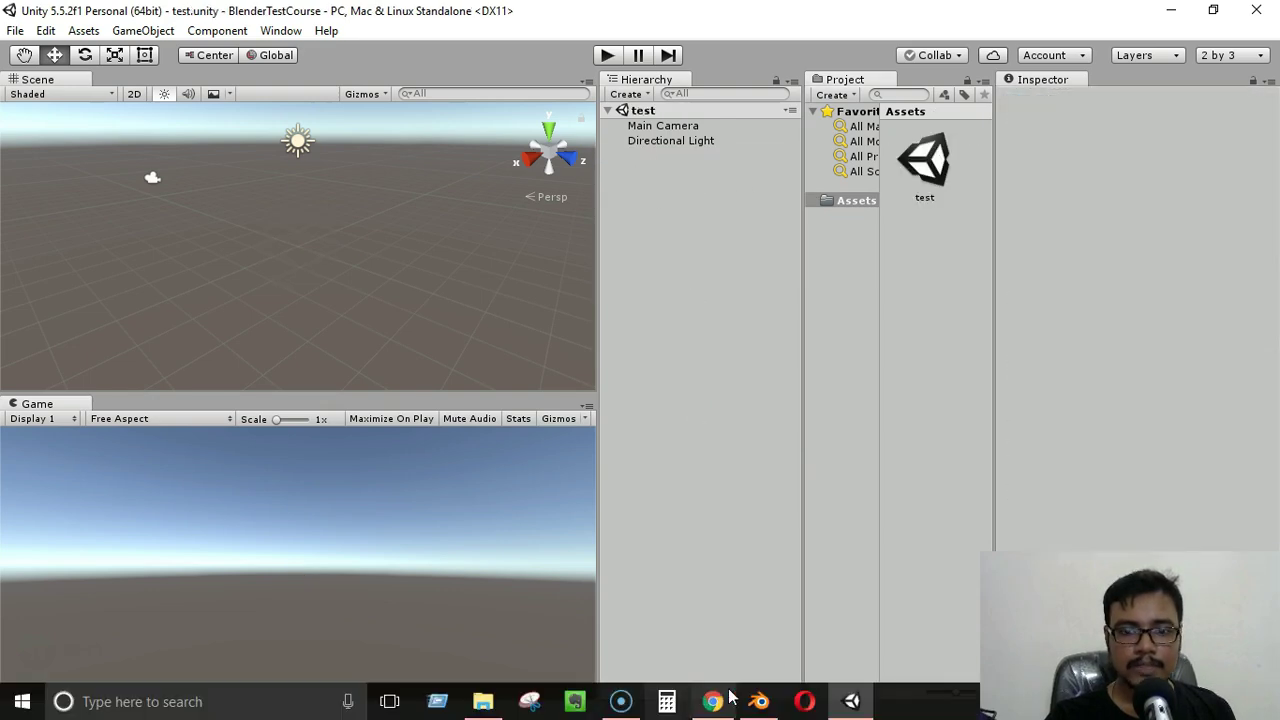
- Switch to Blender and save the ball file as Ball.blend in E:\test\Unity\BlenderTestCourse\Assets
left_click(760, 702)
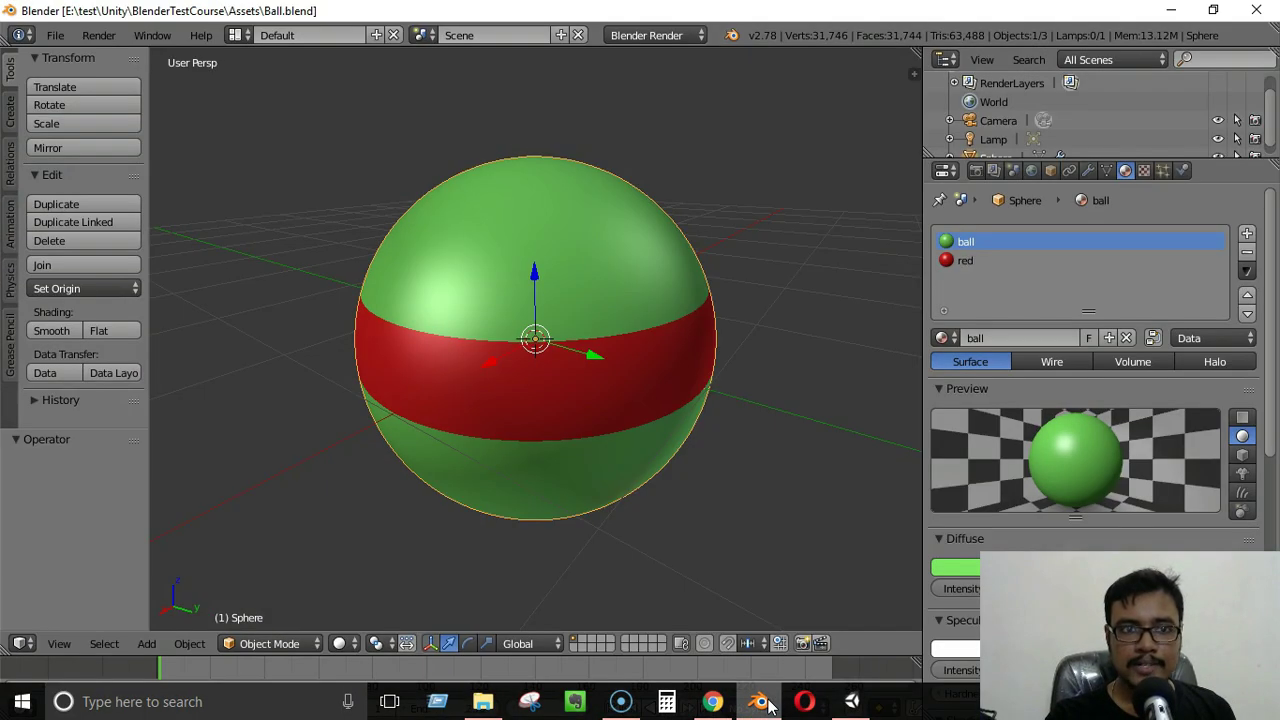
left_click(58, 36)
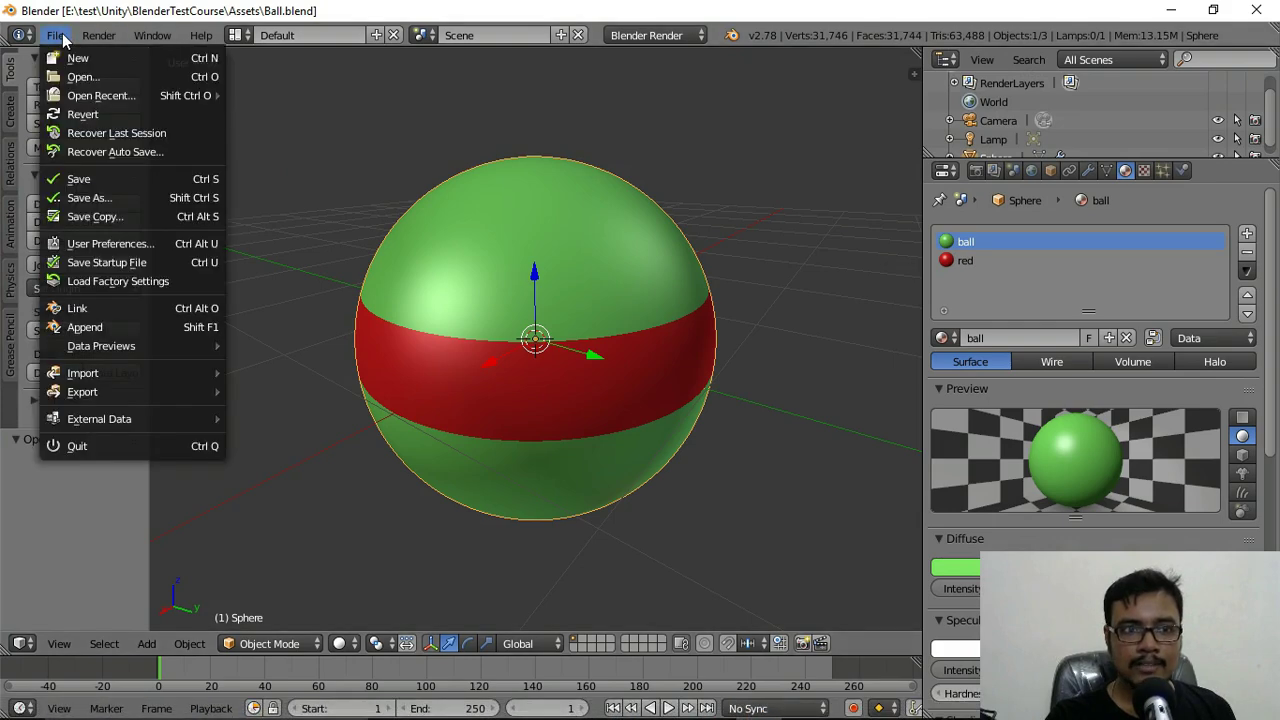
left_click(91, 197)
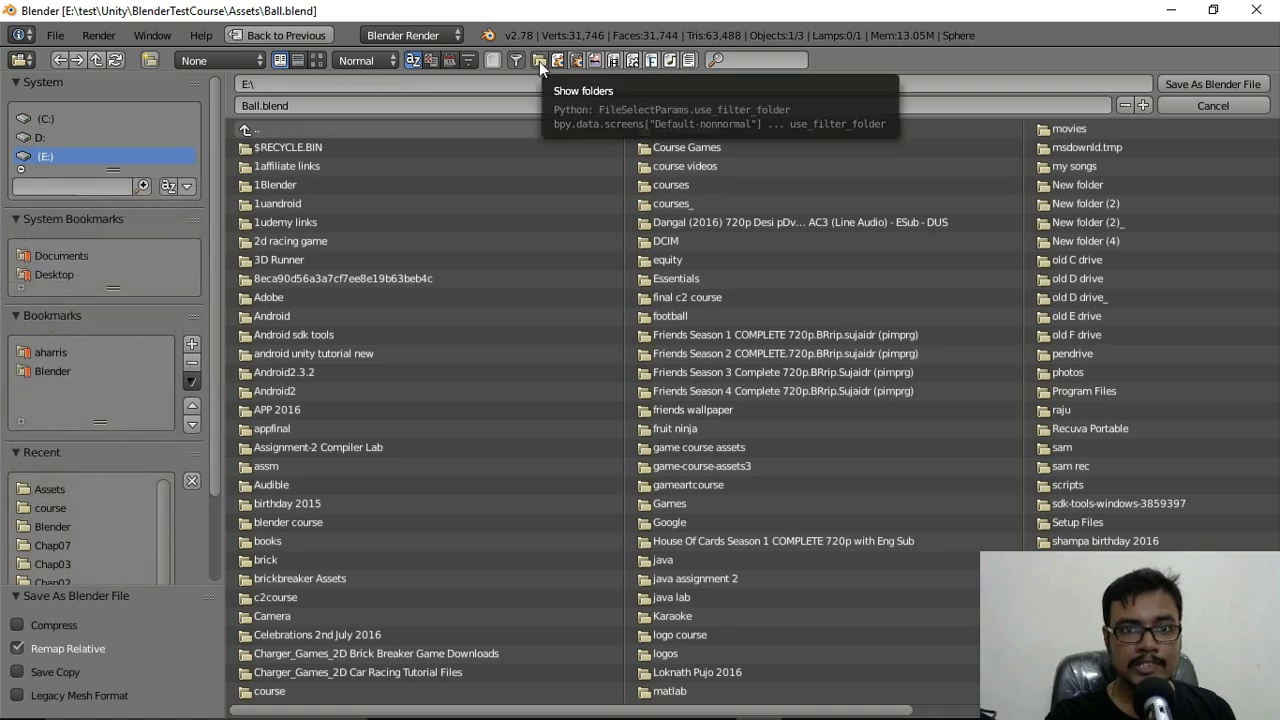
left_click(539, 61)
left_click(539, 63)
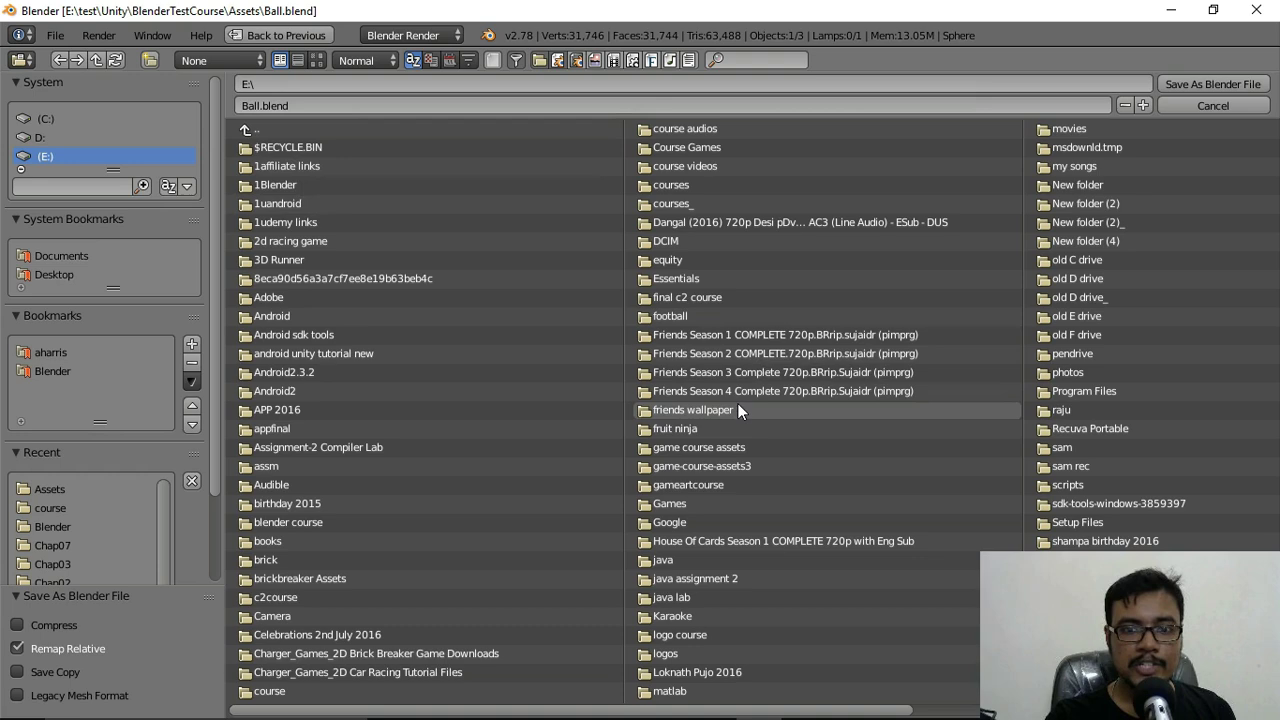
key("t")
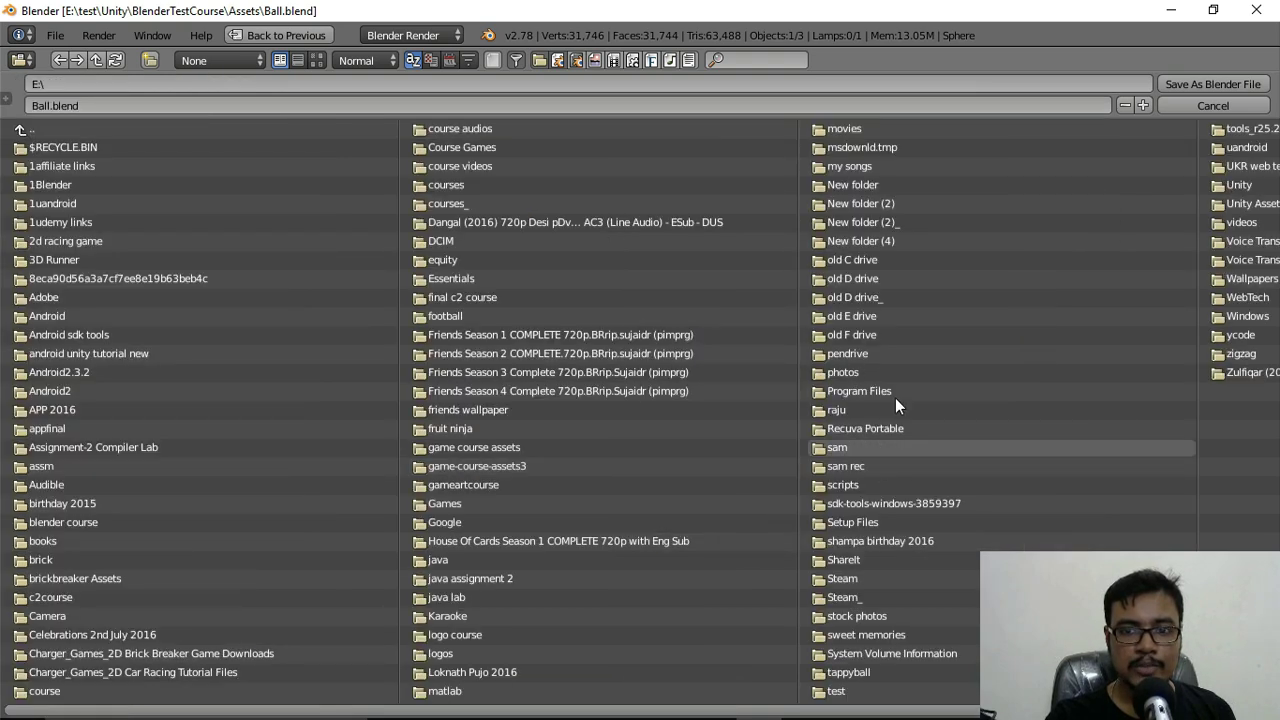
scroll(620, 710, "right", 4)
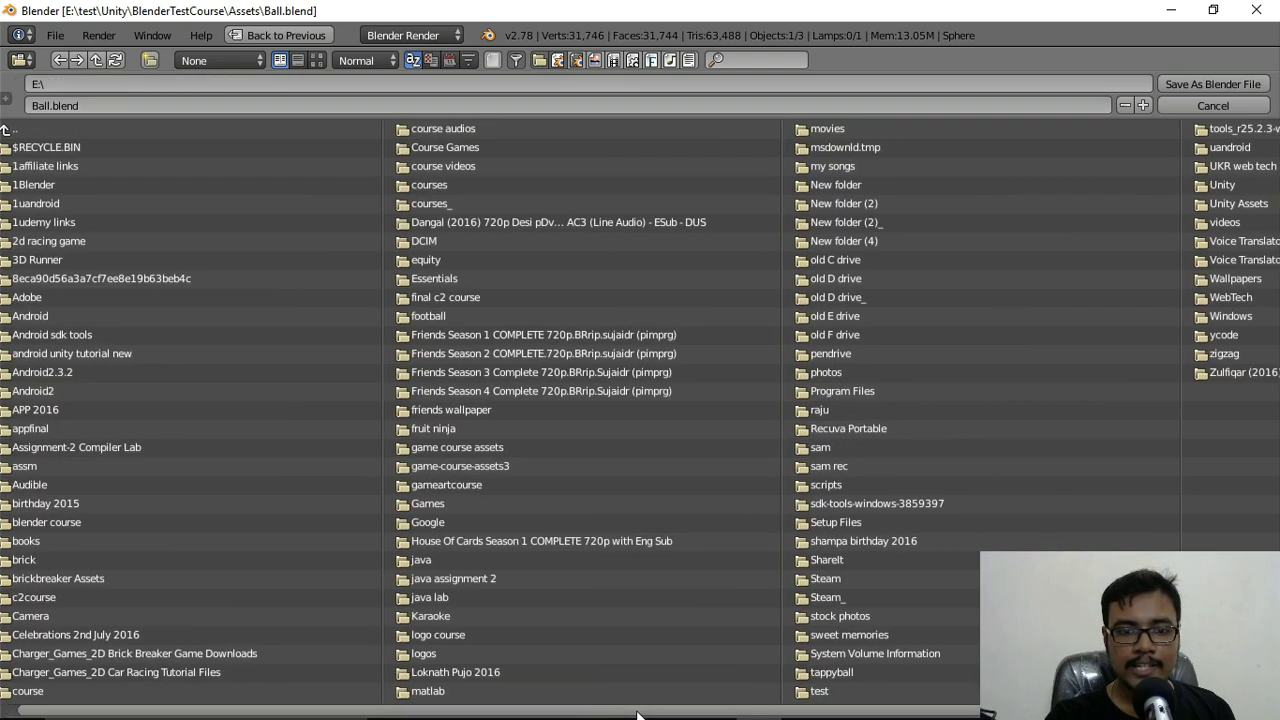
left_click(722, 691)
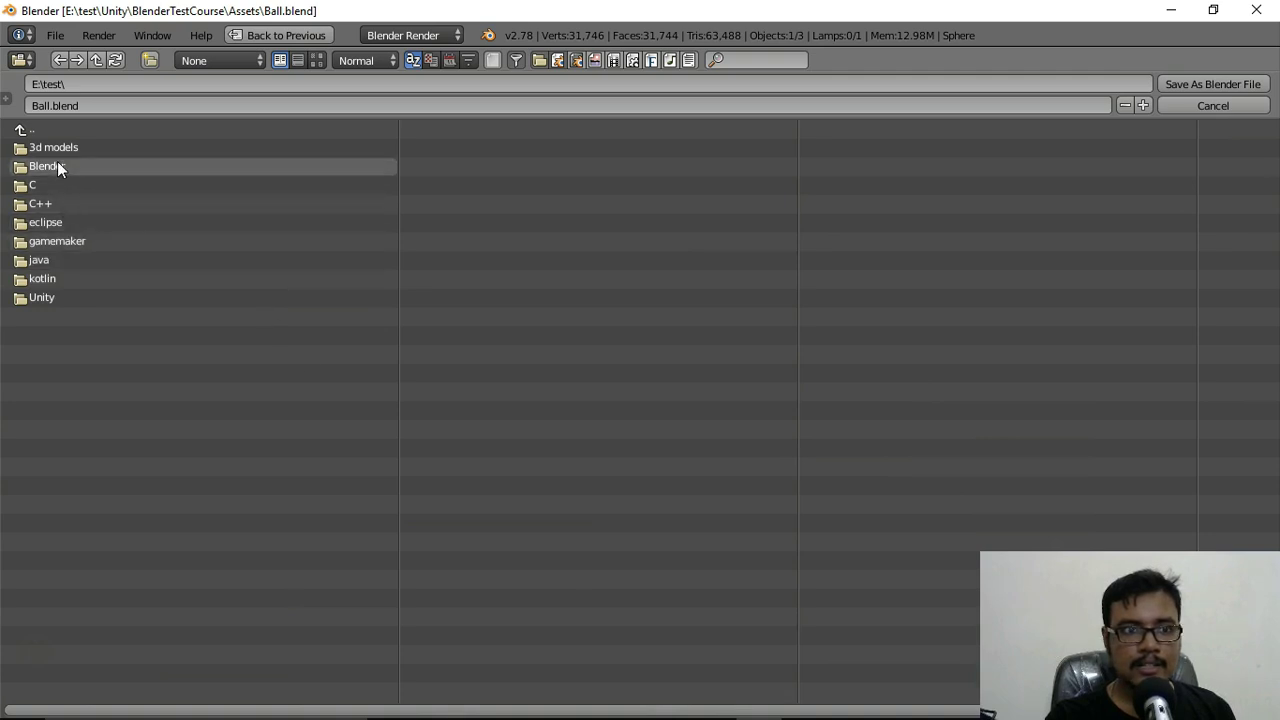
left_click(58, 296)
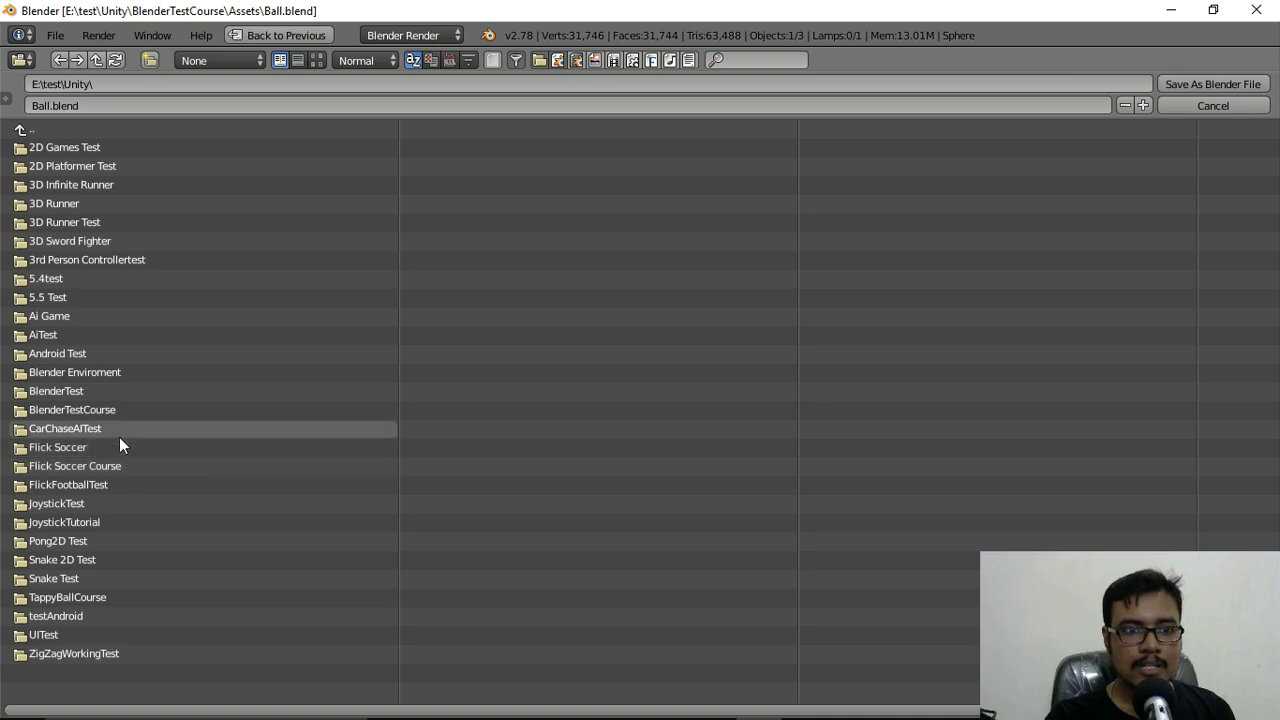
left_click(103, 412)
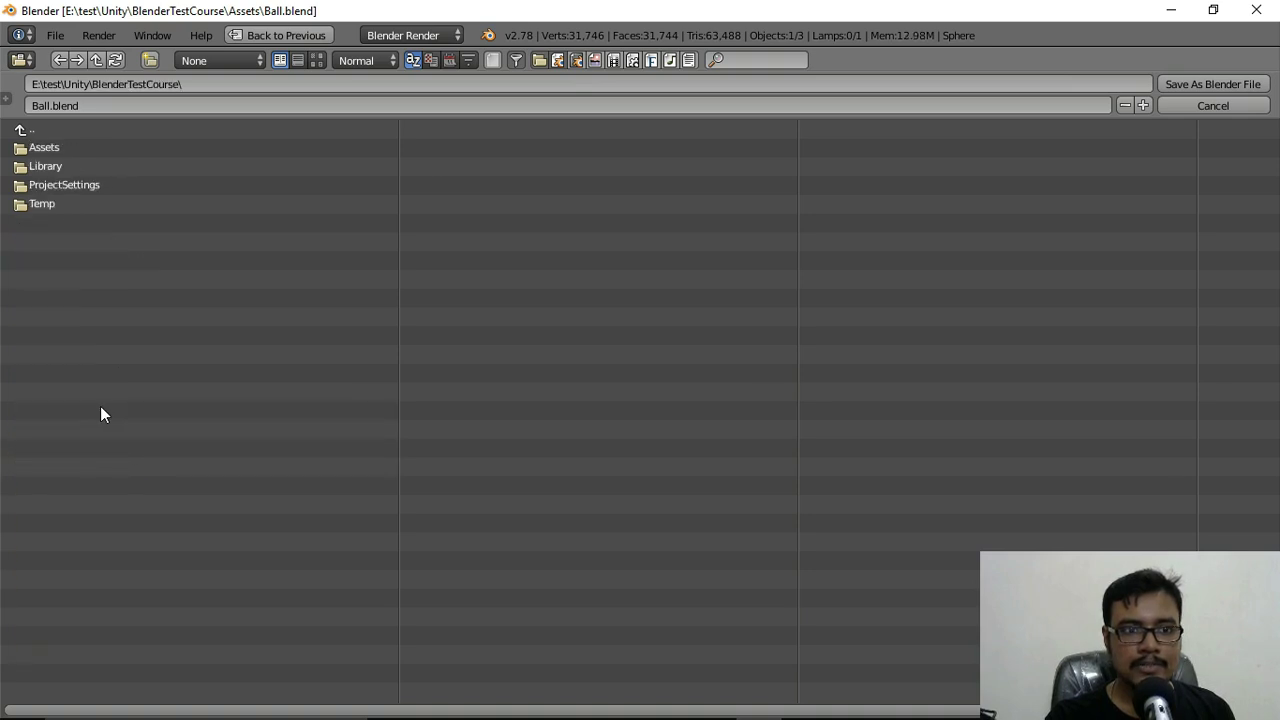
left_click(40, 148)
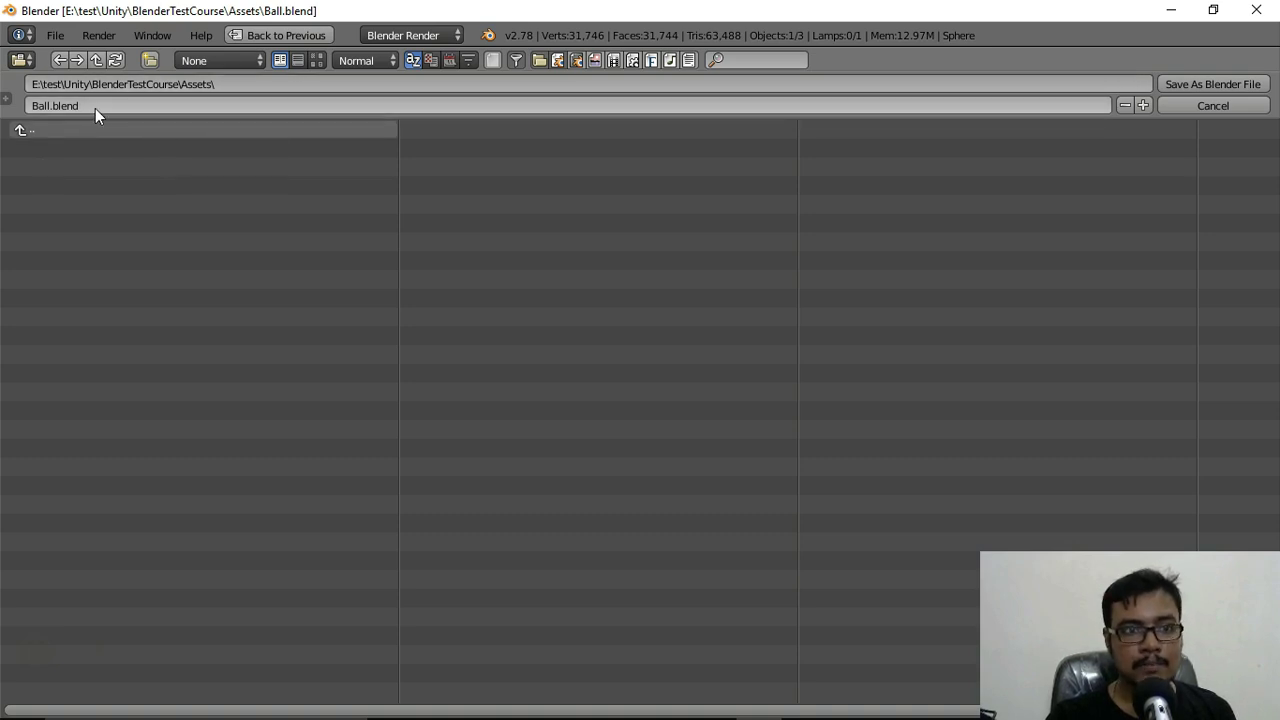
left_click(1188, 83)
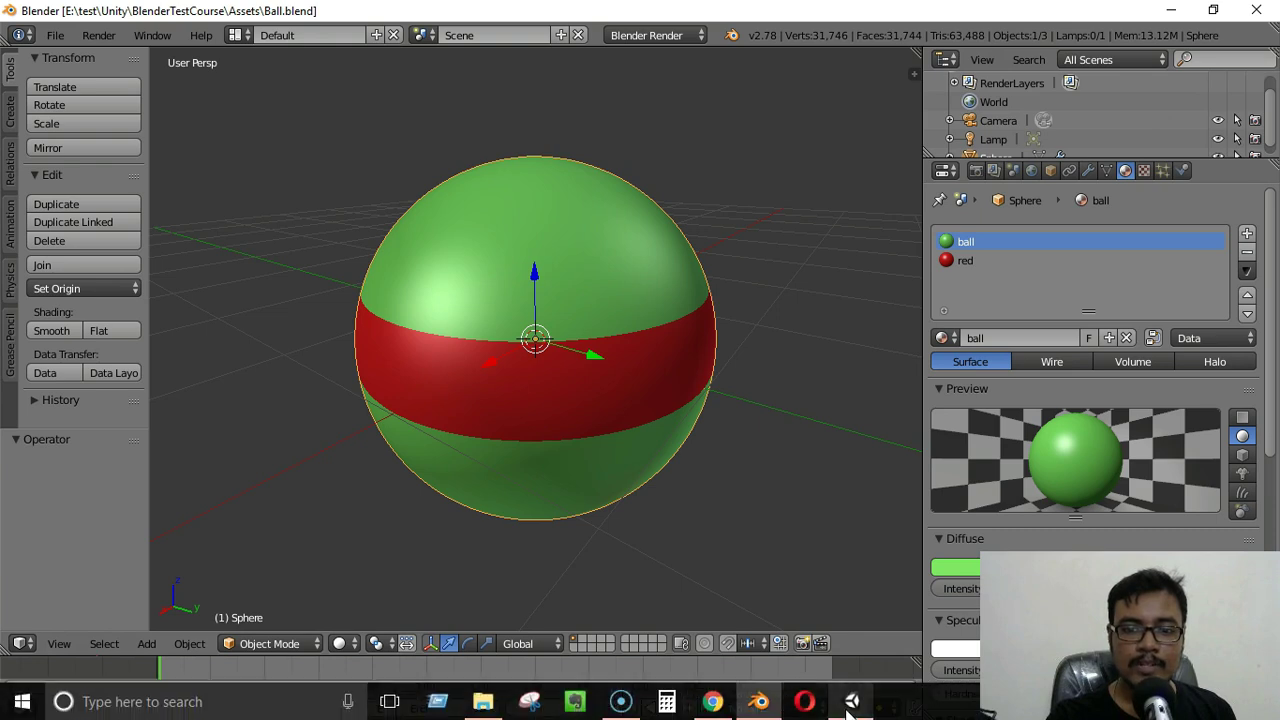
- Switch to Unity and add the Ball model from Assets to the scene hierarchy
left_click(852, 706)
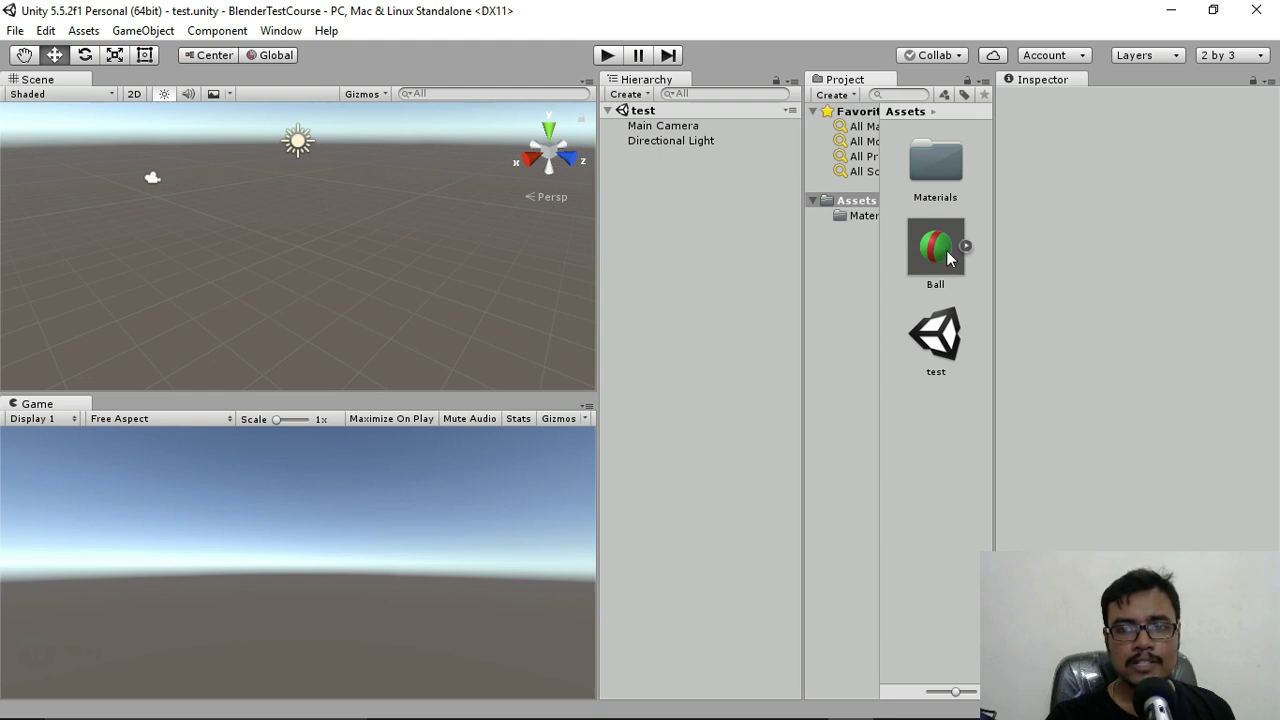
left_click_drag(945, 250, 658, 208)
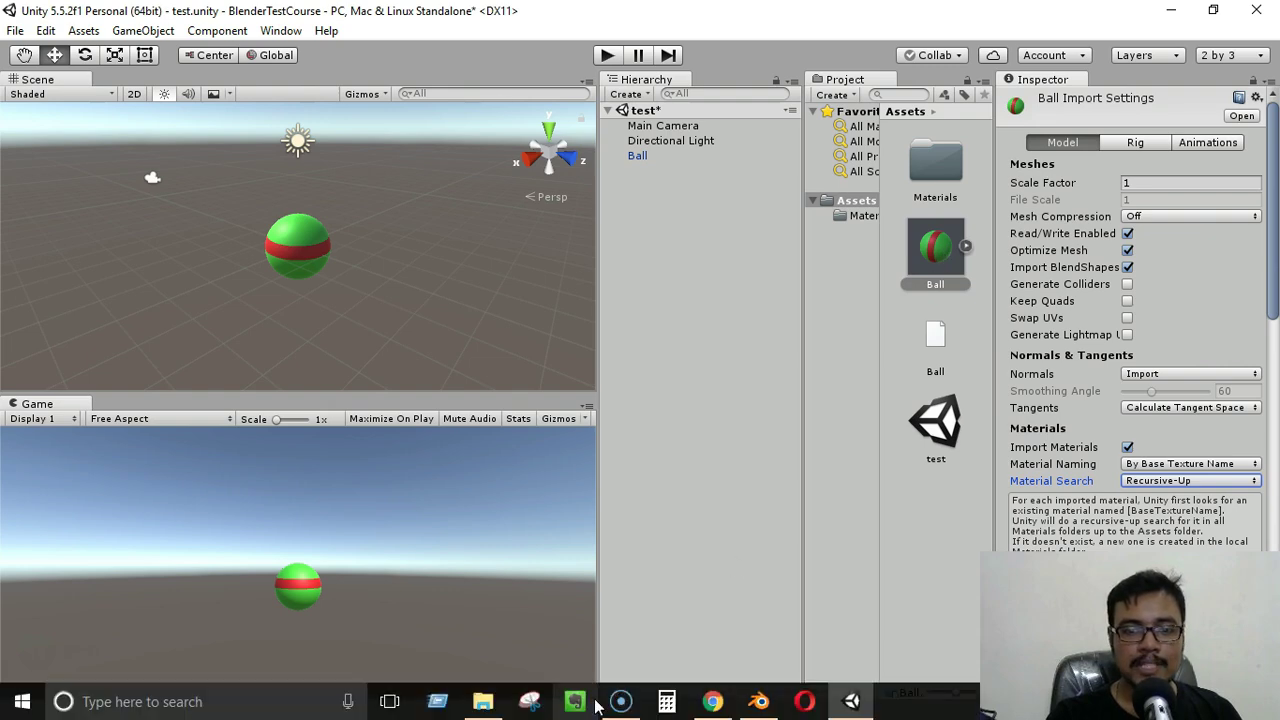
- Close the running Blender window and reopen the Ball model in Blender from Unity's Assets
left_click(757, 703)
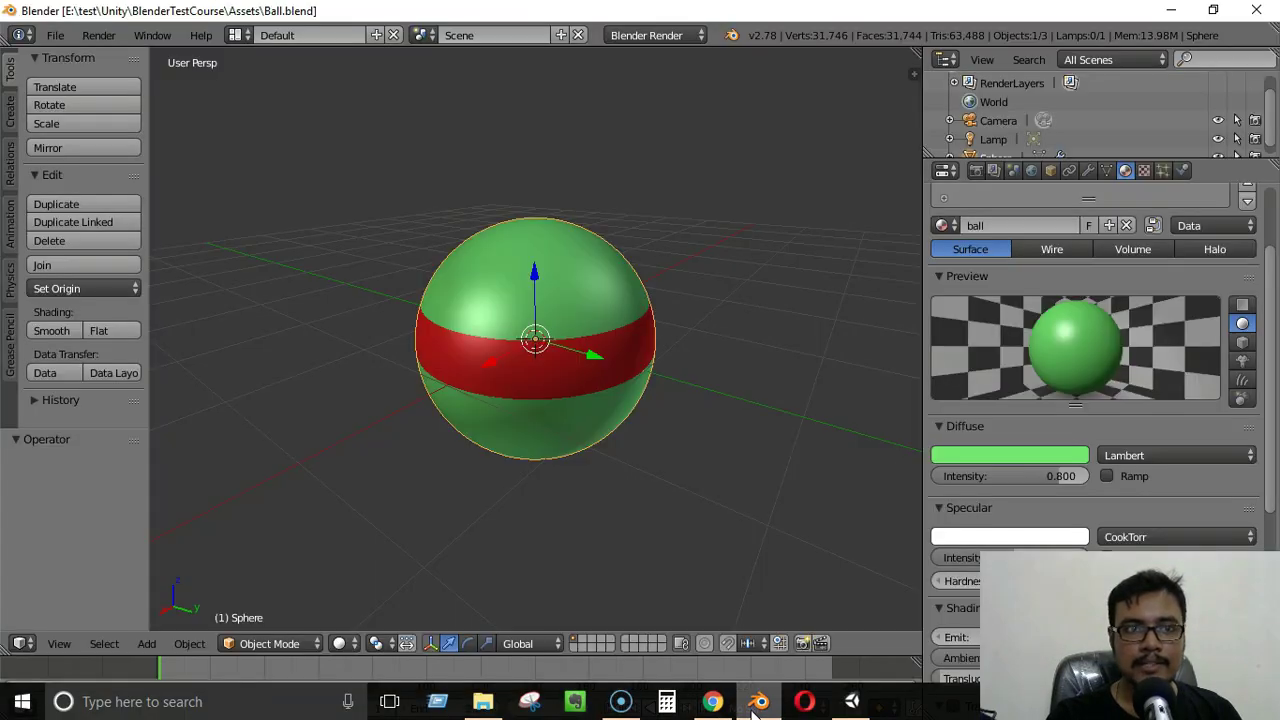
left_click(1252, 10)
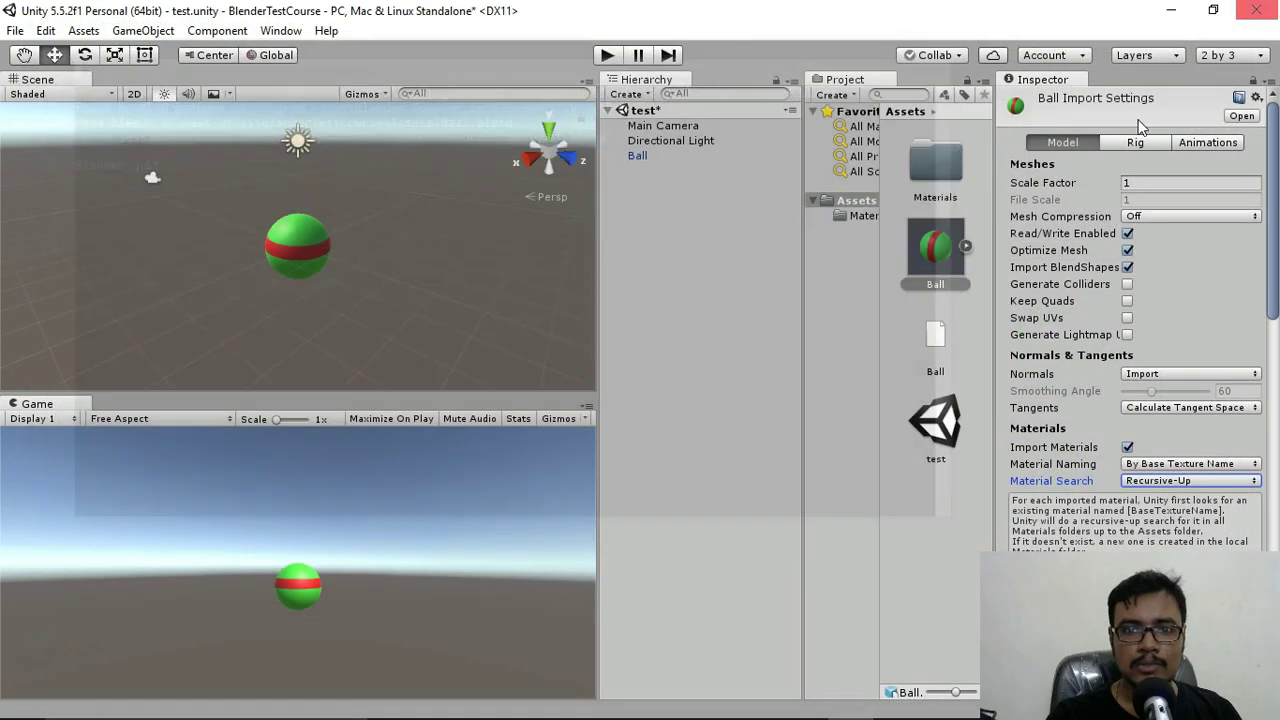
double_click(948, 259)
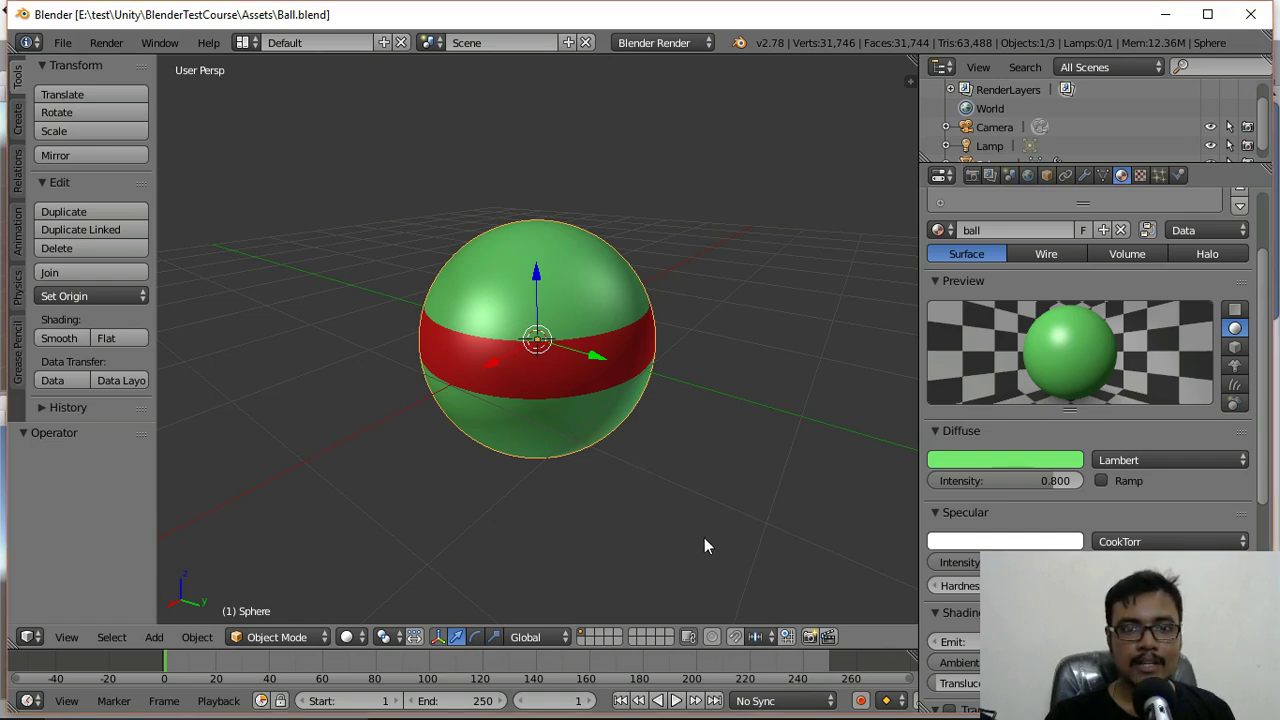
- Scale the ball down uniformly to a factor of about 0.163 and save the file
key("s")
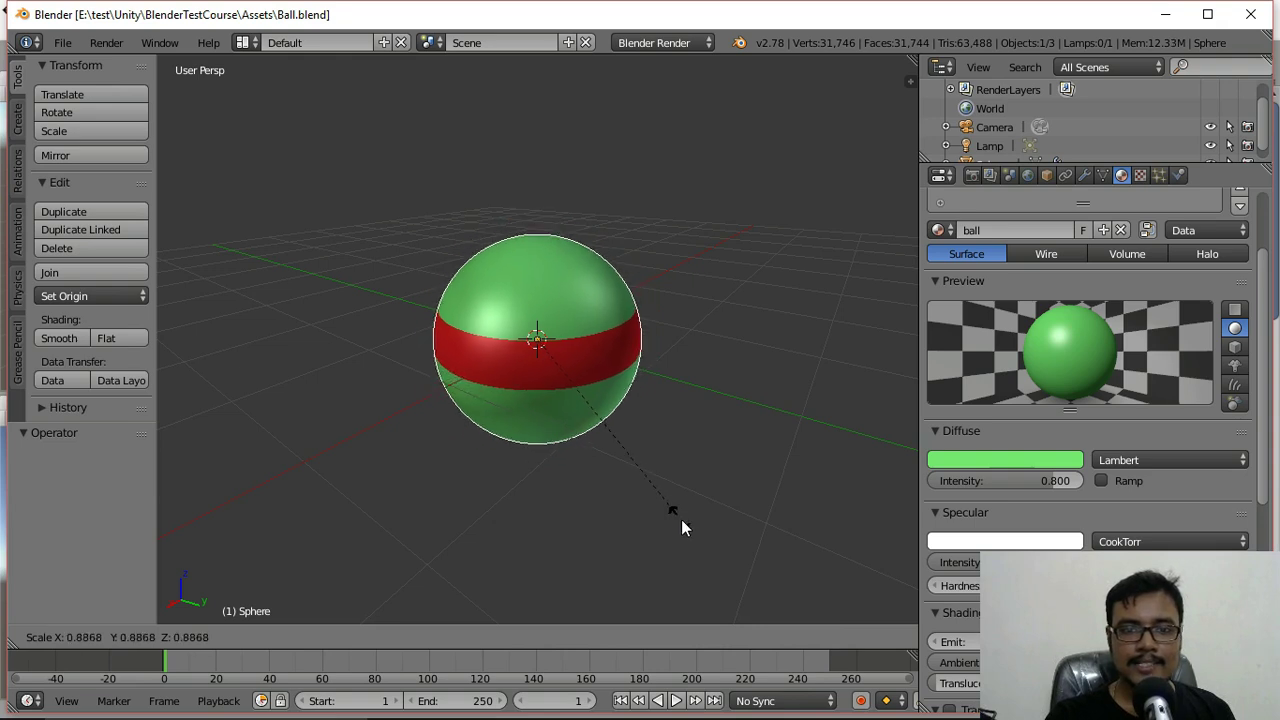
left_click(561, 373)
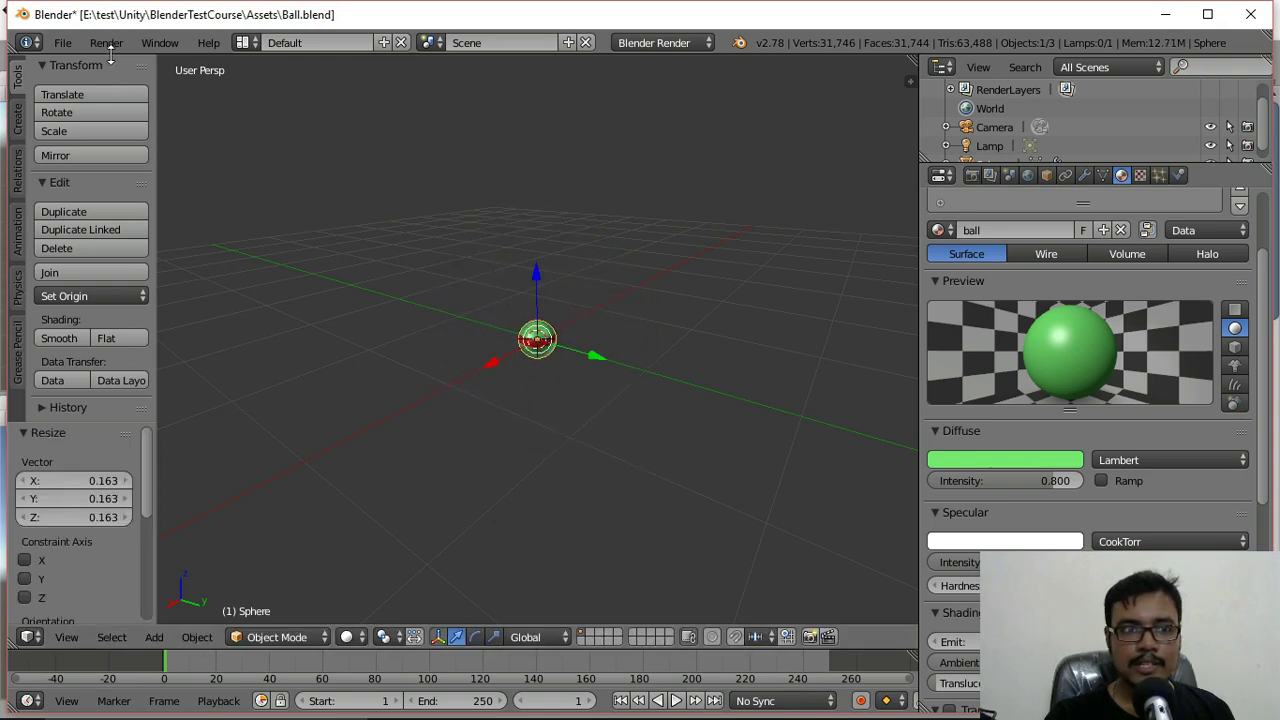
left_click(62, 42)
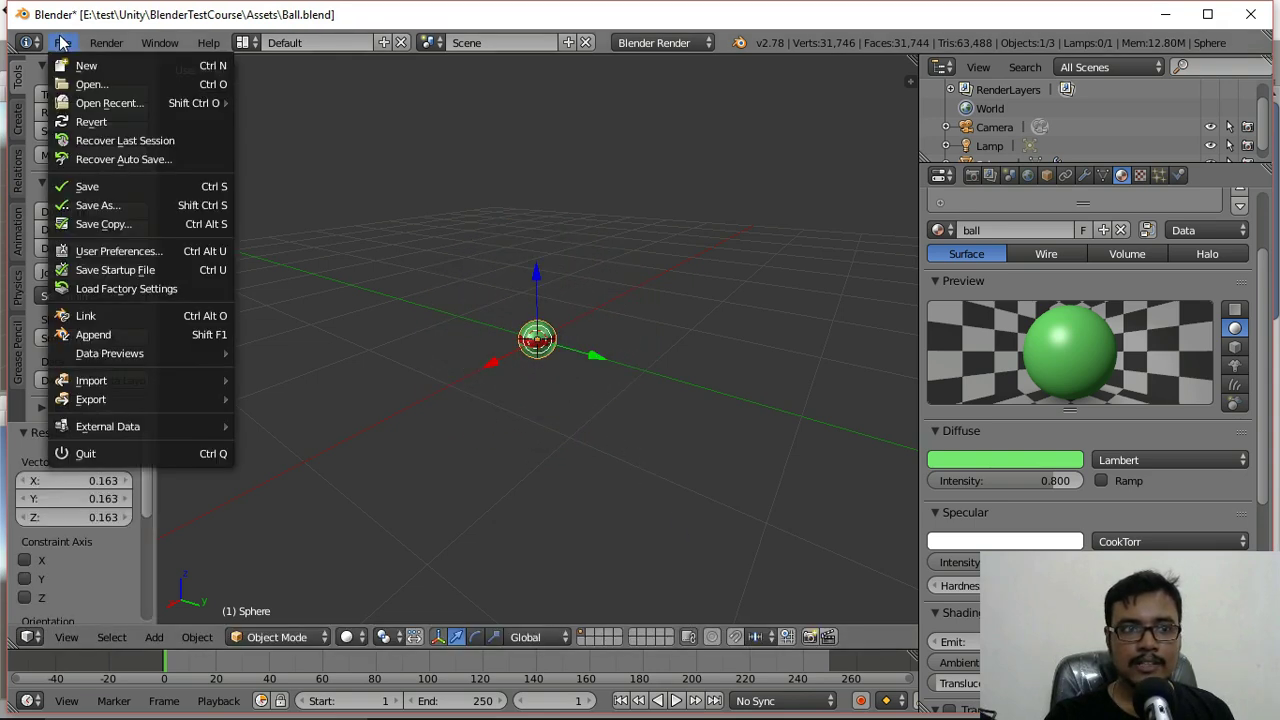
left_click(100, 186)
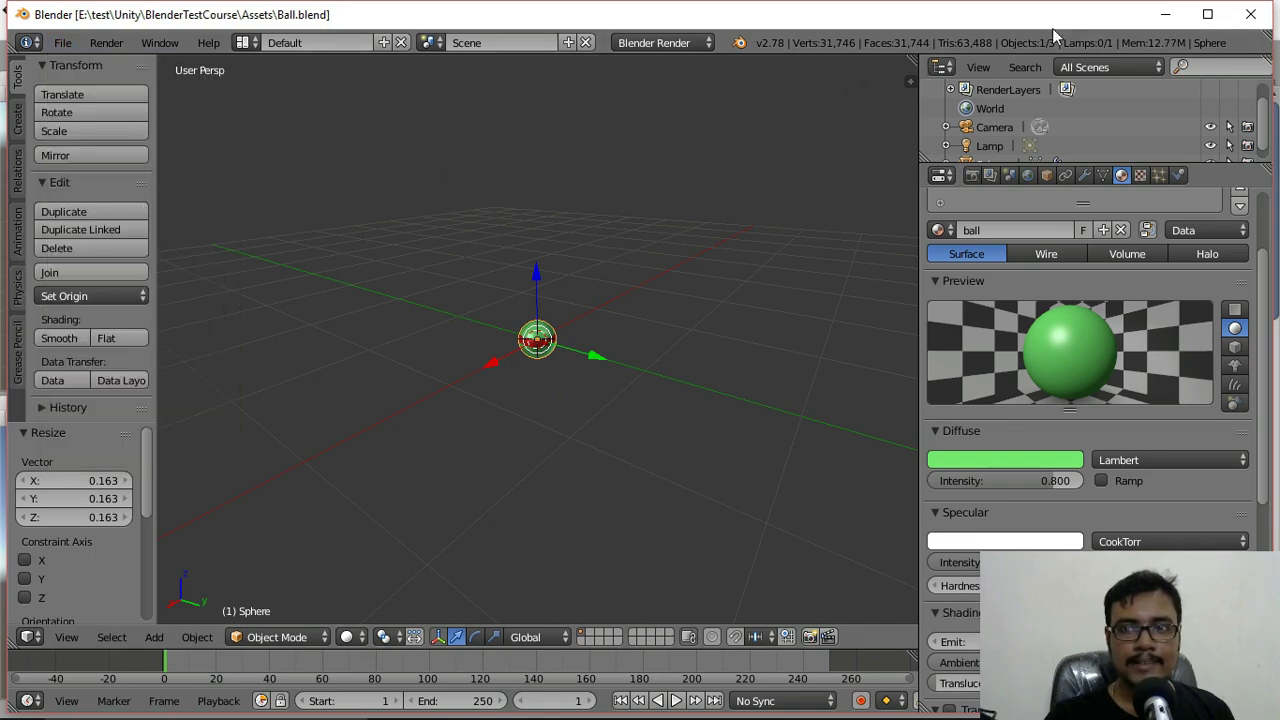
- Return to Unity and examine the resized ball up close in the Scene view
left_click(1162, 15)
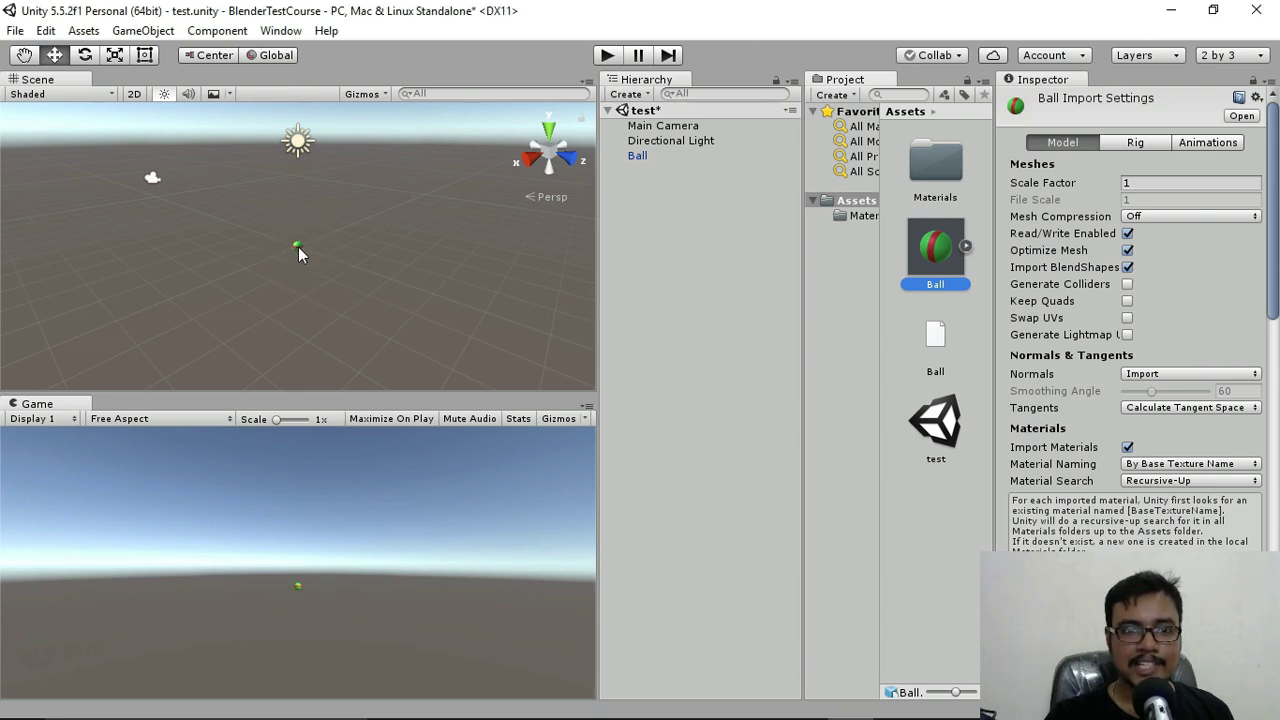
scroll(298, 247, "up", 5)
scroll(298, 247, "up", 3)
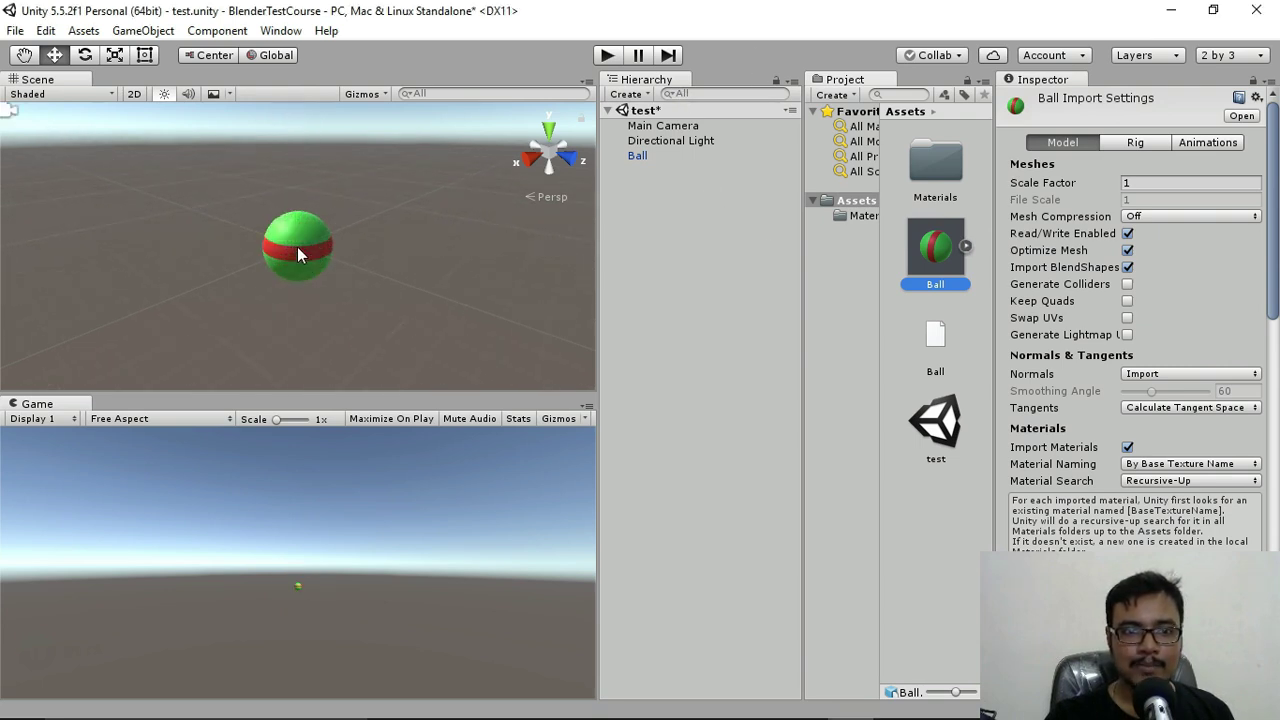
scroll(299, 250, "down", 5)
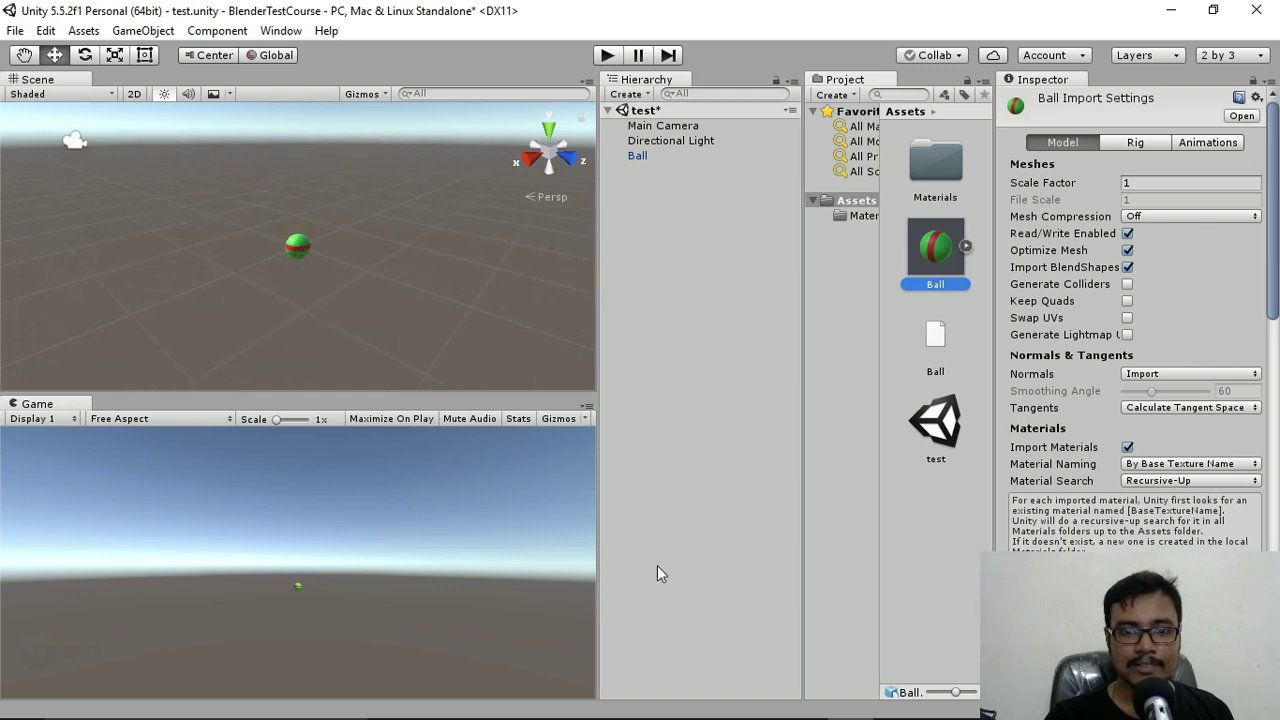
- Switch back to Blender and scale the ball up uniformly by a factor of about 5.948
left_click(762, 703)
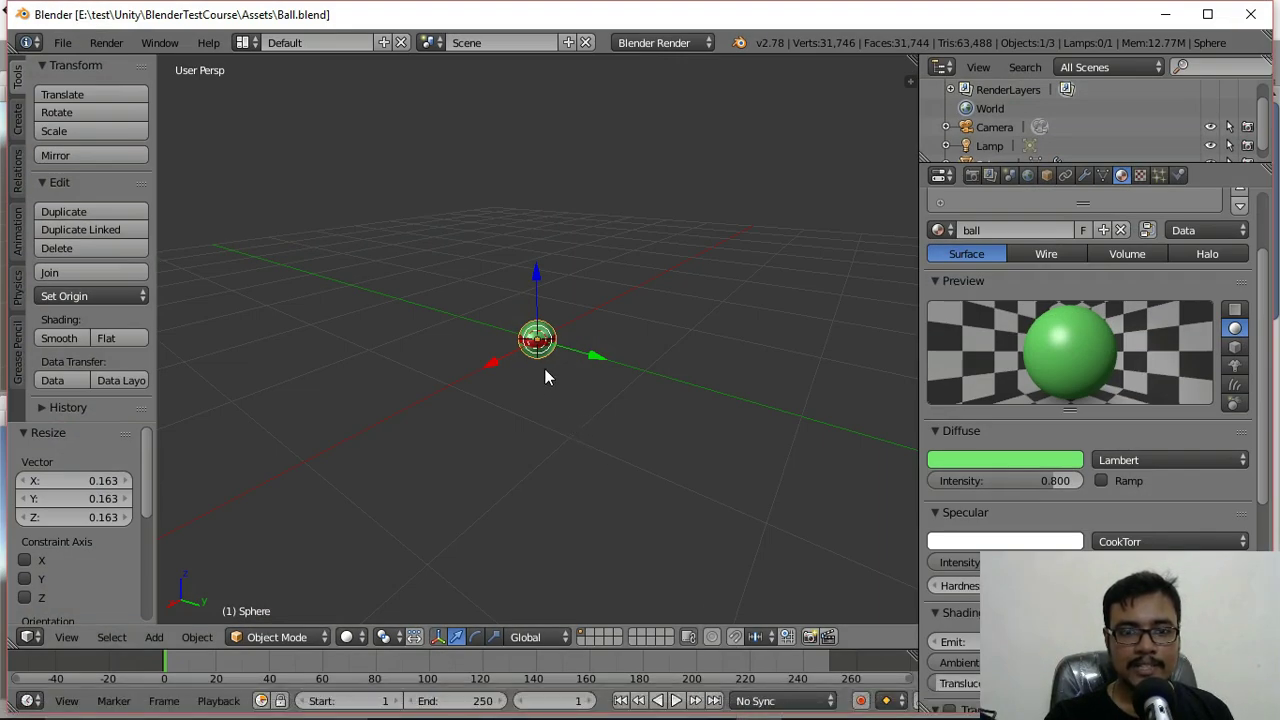
key("s")
left_click(647, 486)
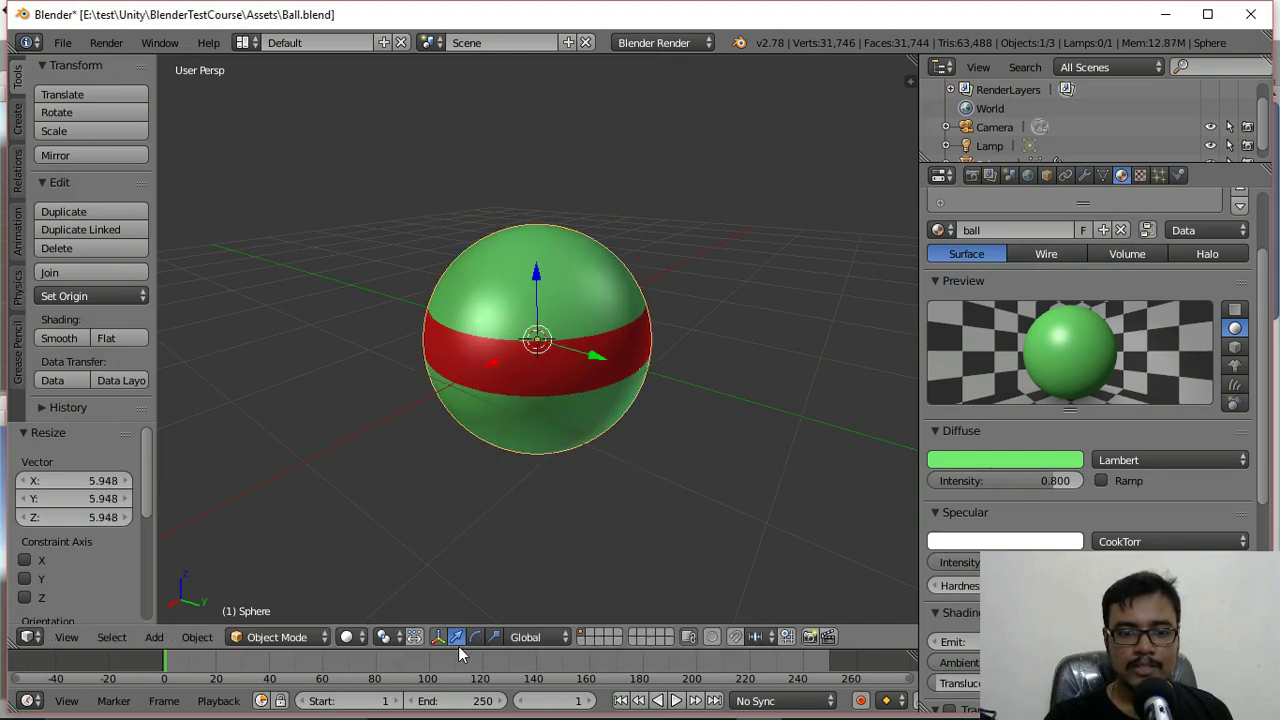
- Stretch the ball along the Z axis by a factor of about 1.544, save the file and minimize Blender
left_click(494, 637)
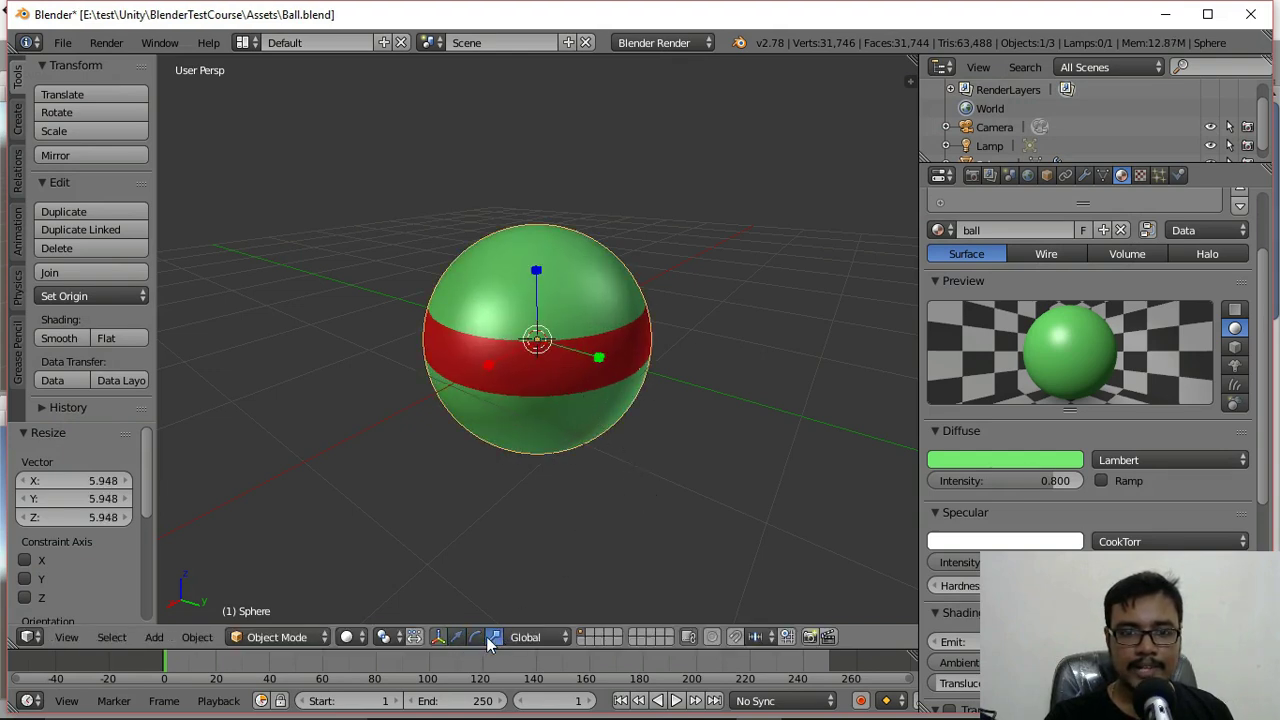
left_click_drag(536, 272, 531, 241)
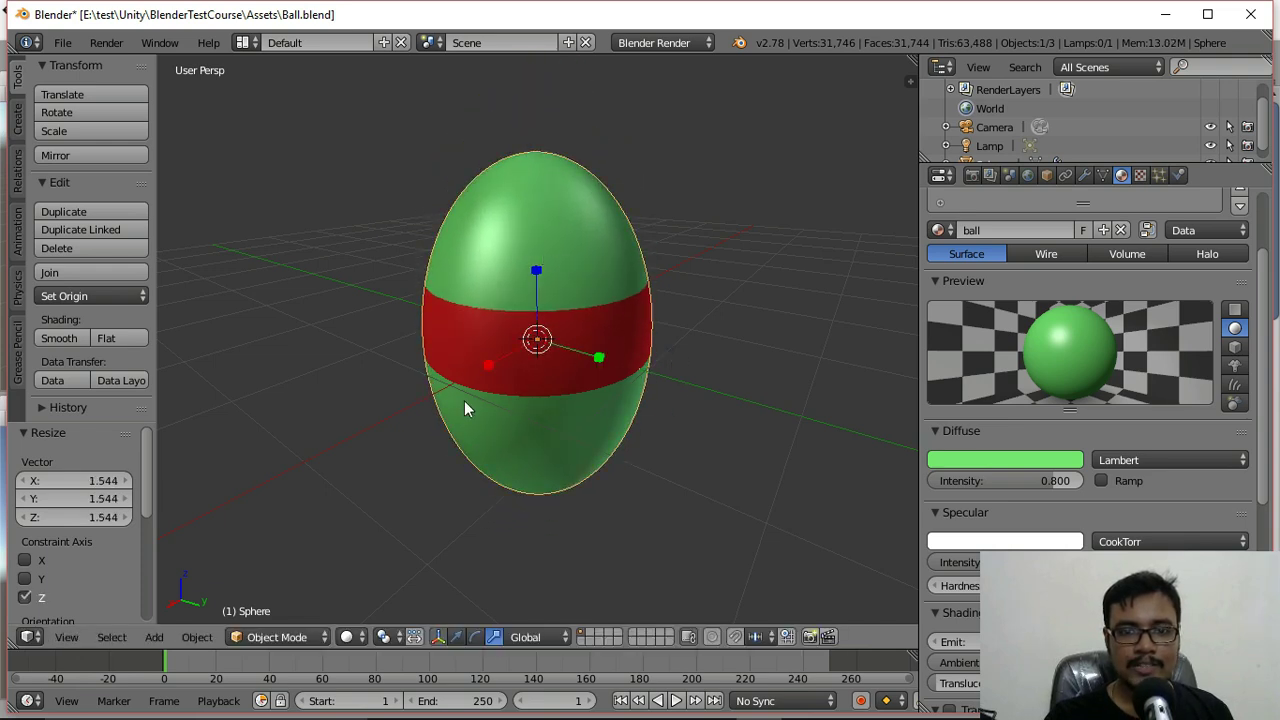
left_click(62, 42)
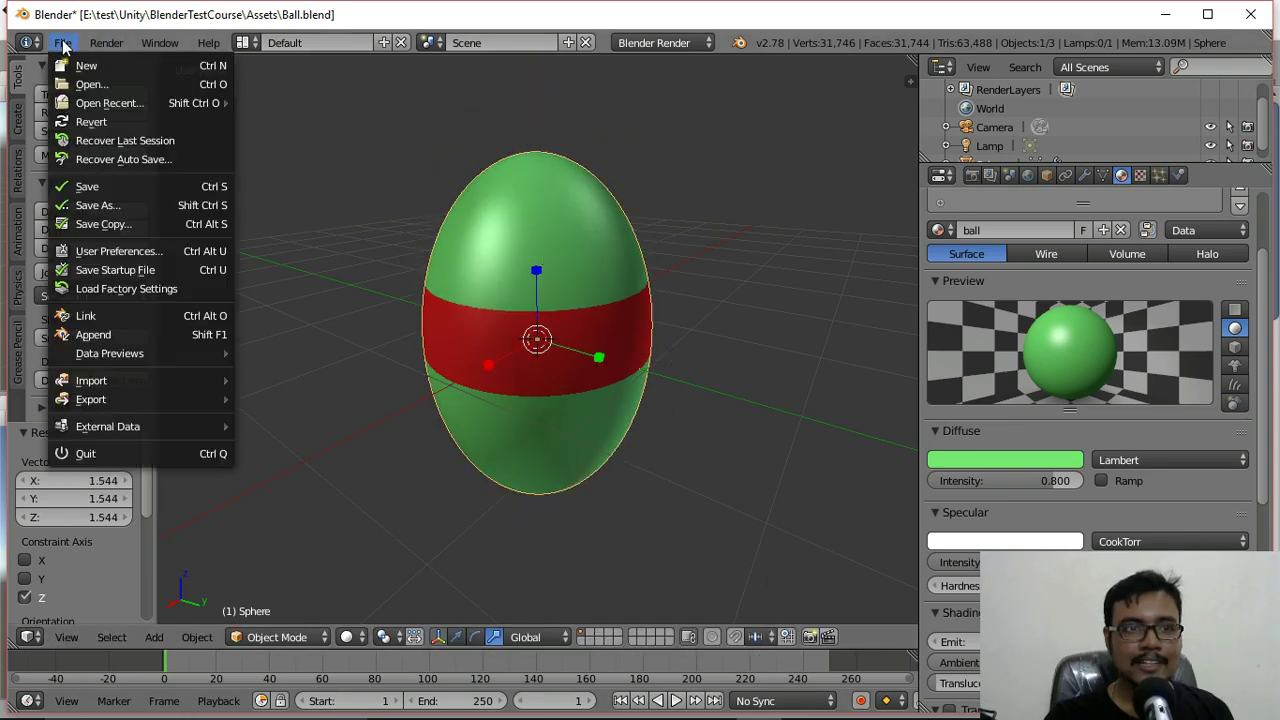
left_click(80, 183)
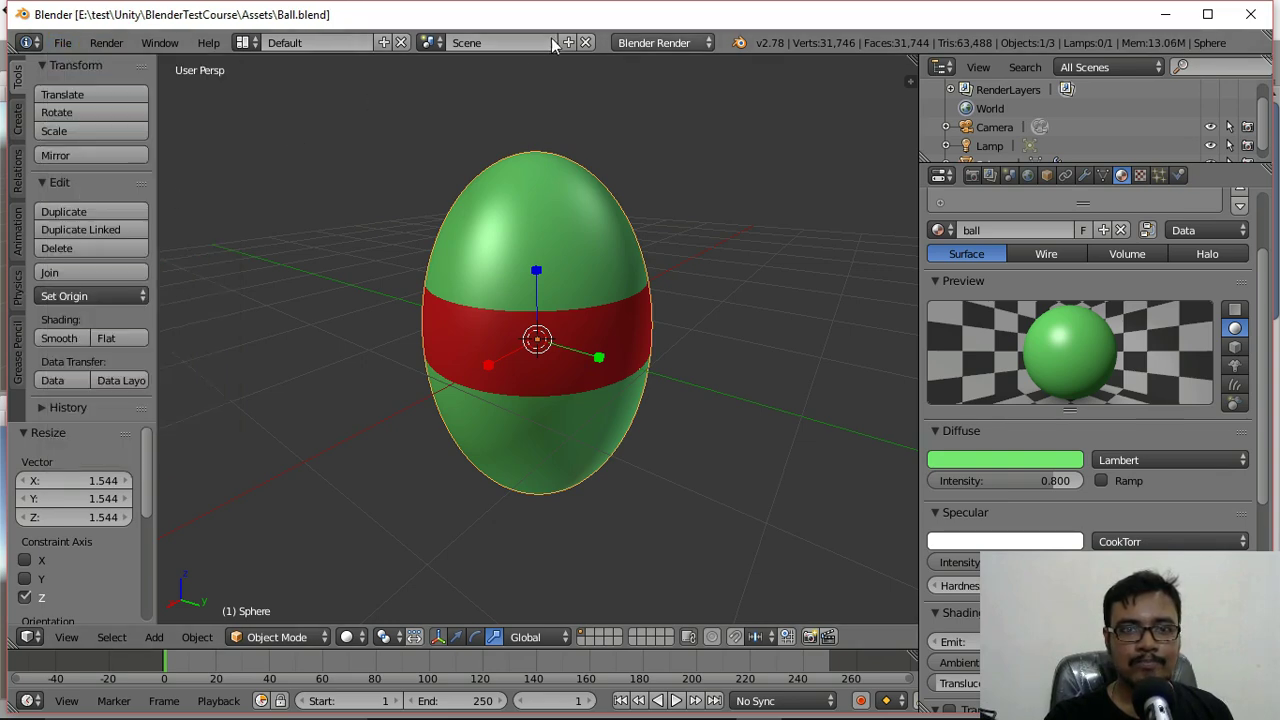
left_click(1163, 13)
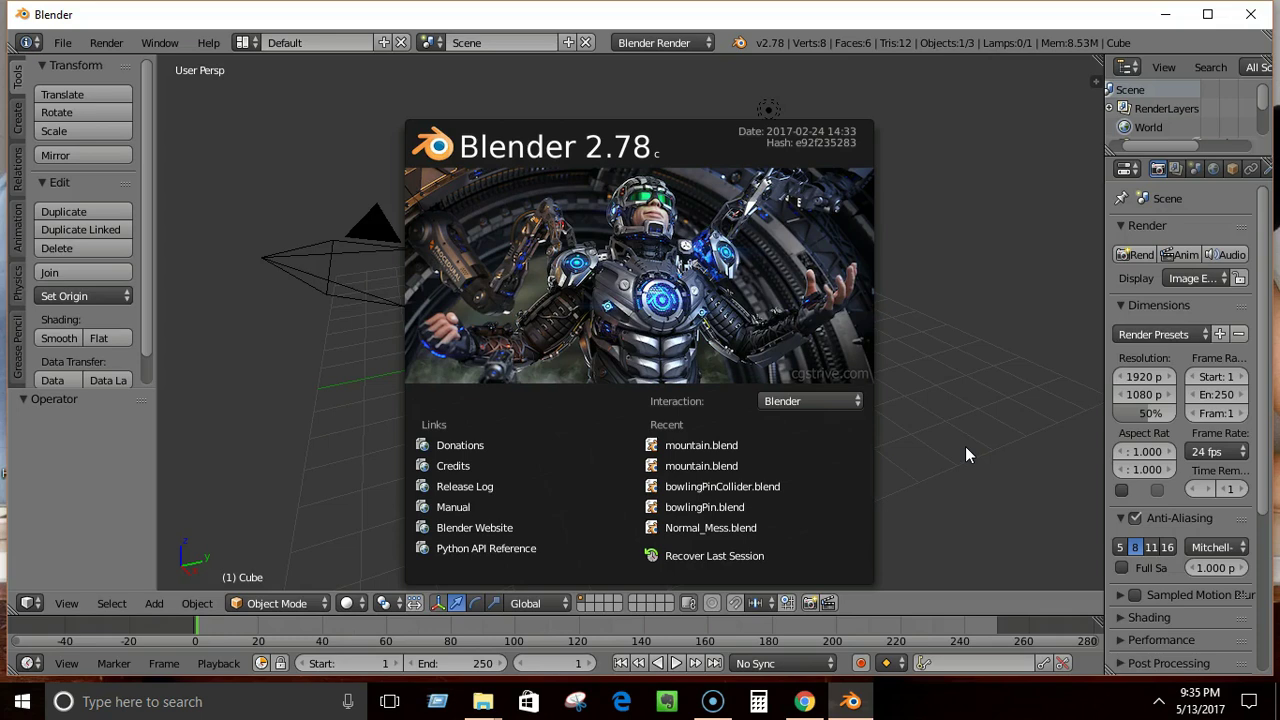
- Dismiss the Blender splash screen and maximize the window showing the default cube scene
left_click(957, 336)
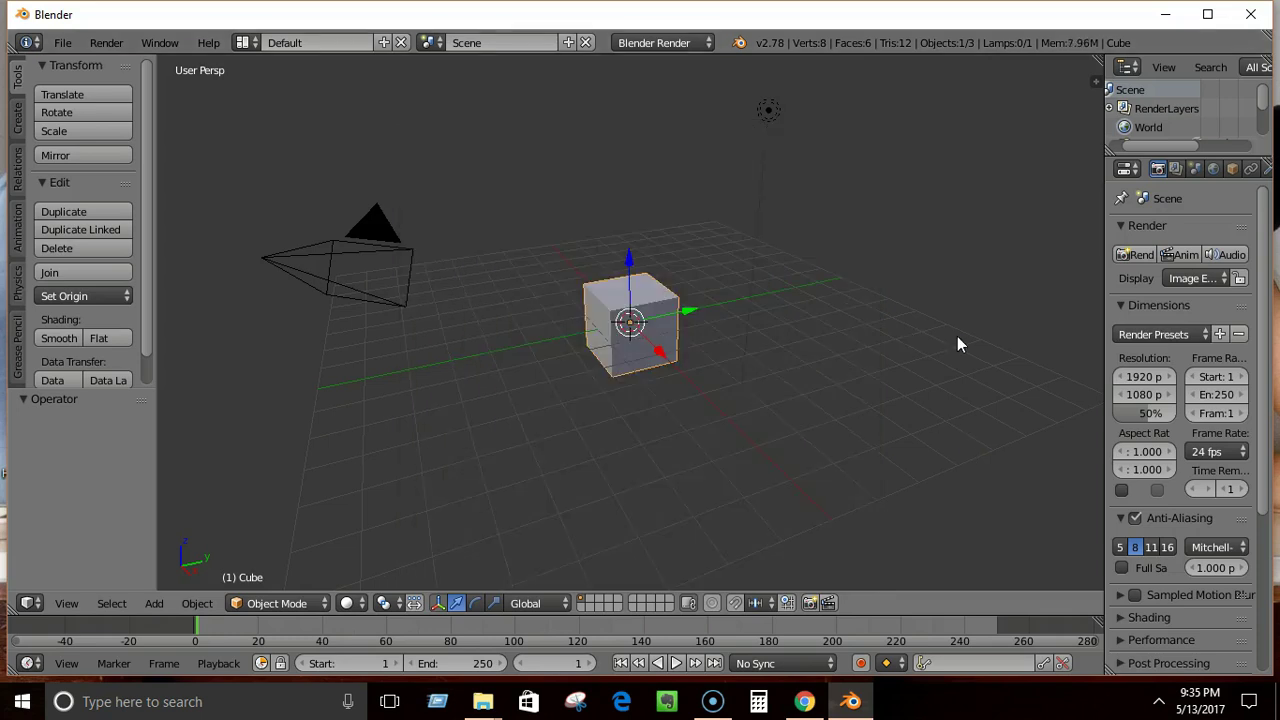
left_click(1212, 20)
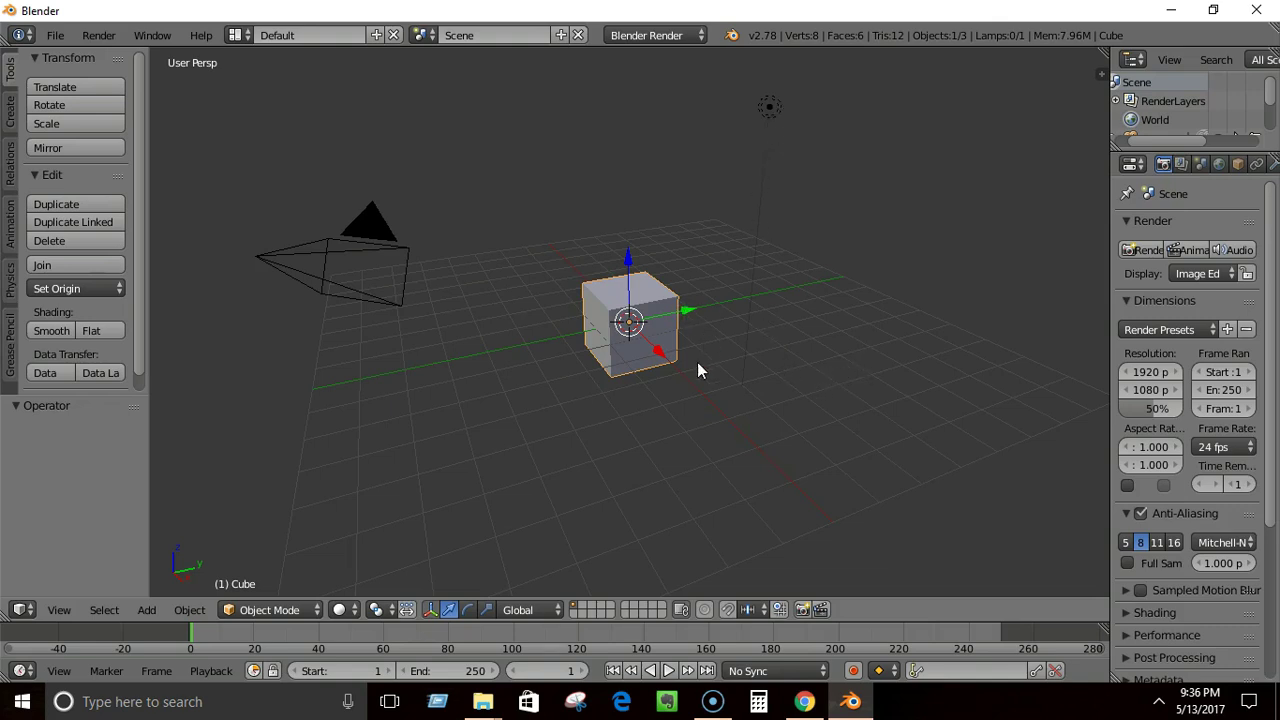
- Move the 3D cursor to several spots around the camera, lamp and cube, ending on the grid just beside the cube's lower corner
left_click(366, 230)
left_click(774, 106)
left_click(661, 290)
left_click(485, 315)
left_click(381, 301)
left_click(476, 340)
left_click(567, 378)
- Select the camera, the cube and the lamp one after another in the viewport
right_click(371, 237)
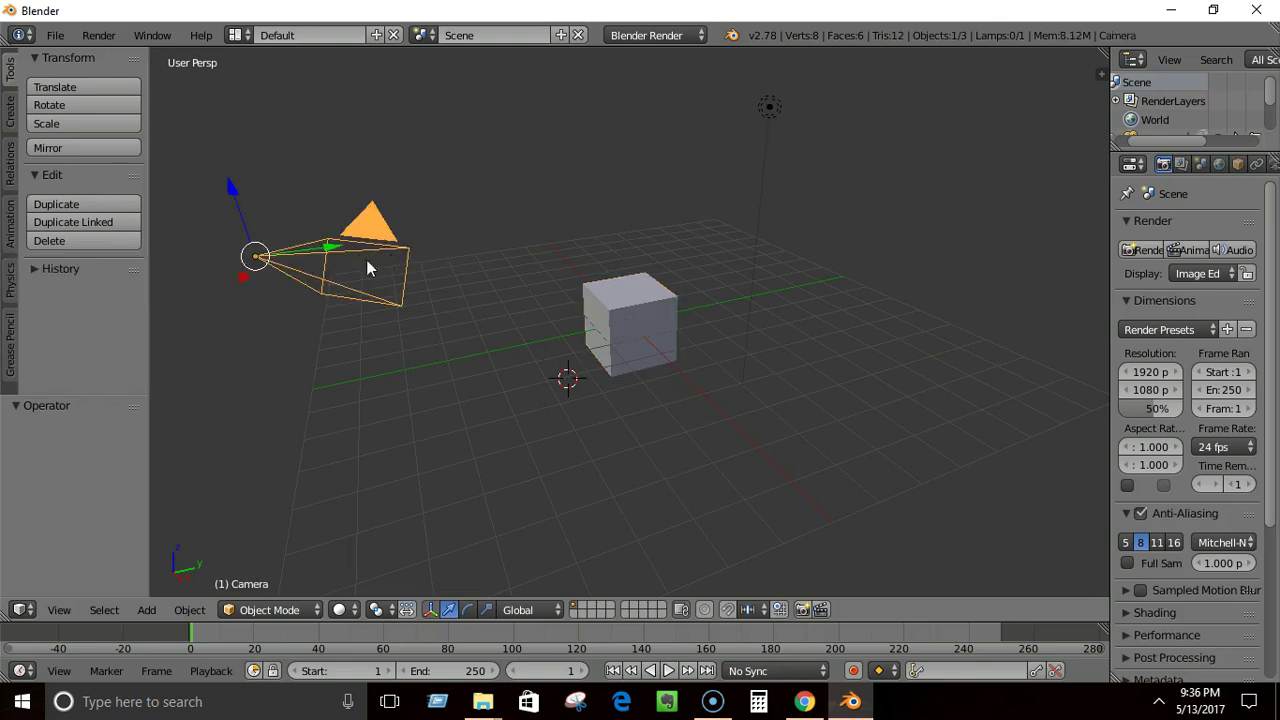
right_click(641, 336)
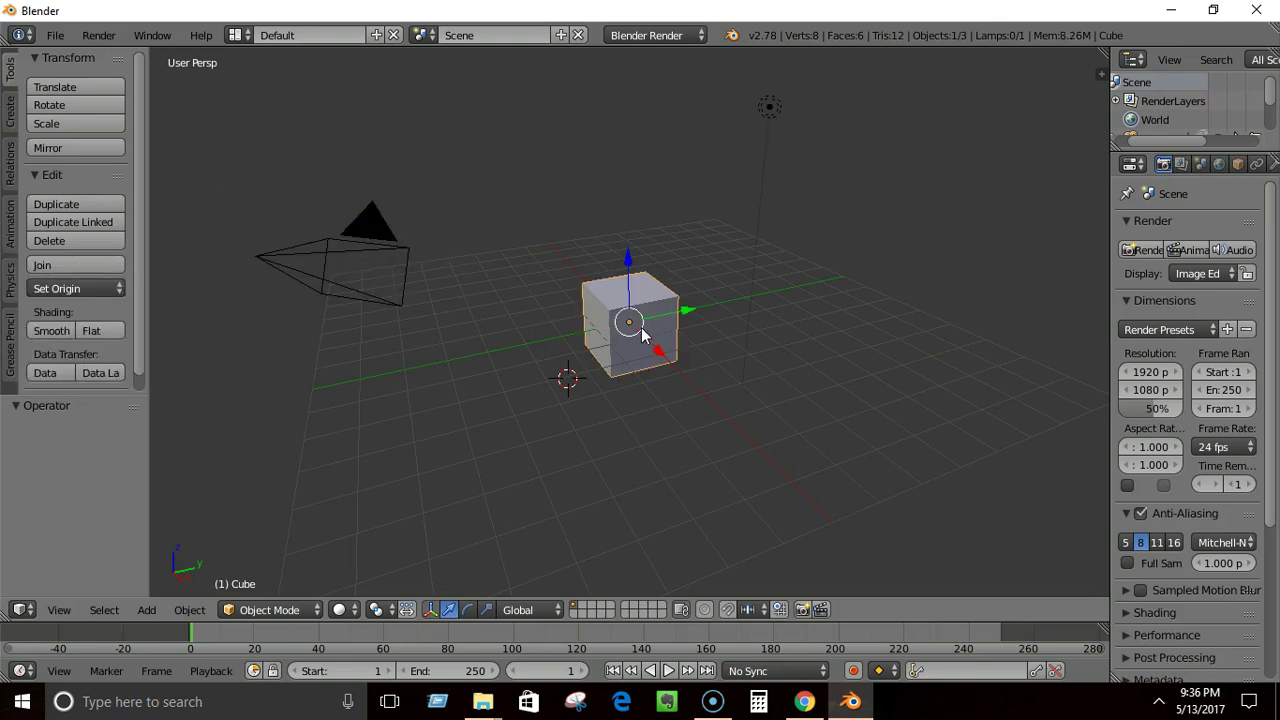
right_click(768, 107)
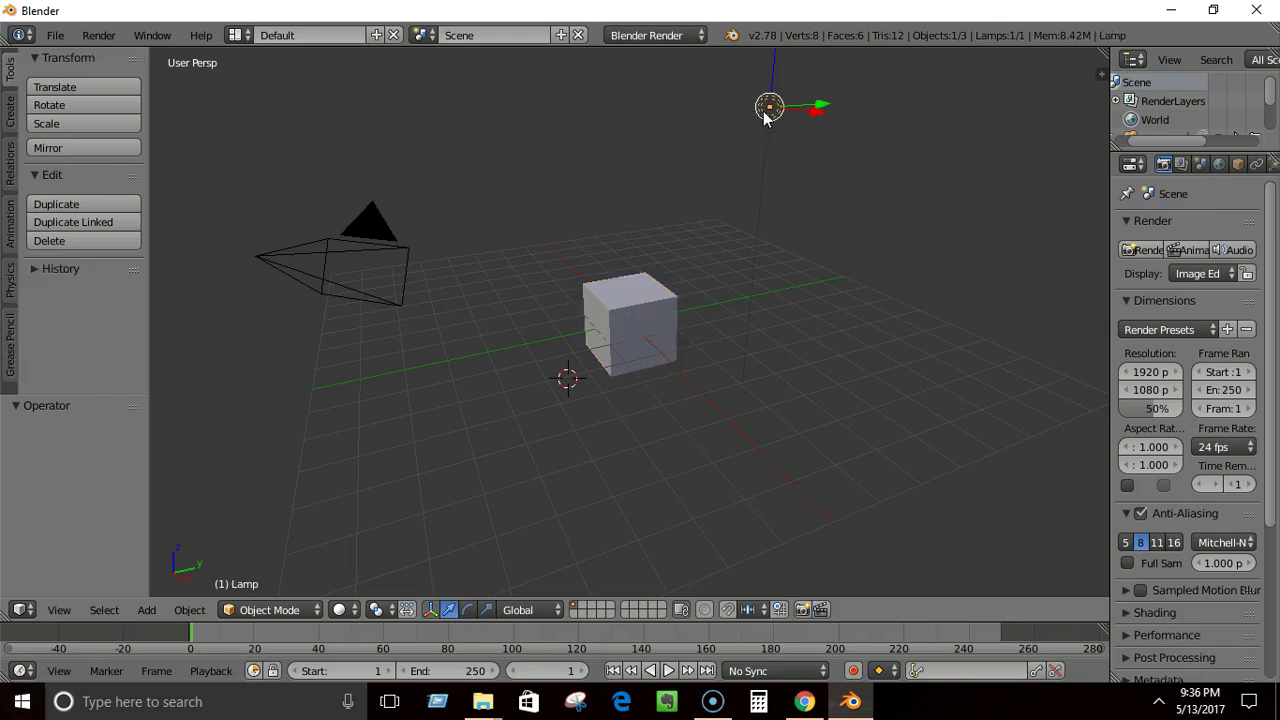
- Select the cube and move the 3D cursor to several spots around it, ending on the grid in front of the cube
right_click(667, 317)
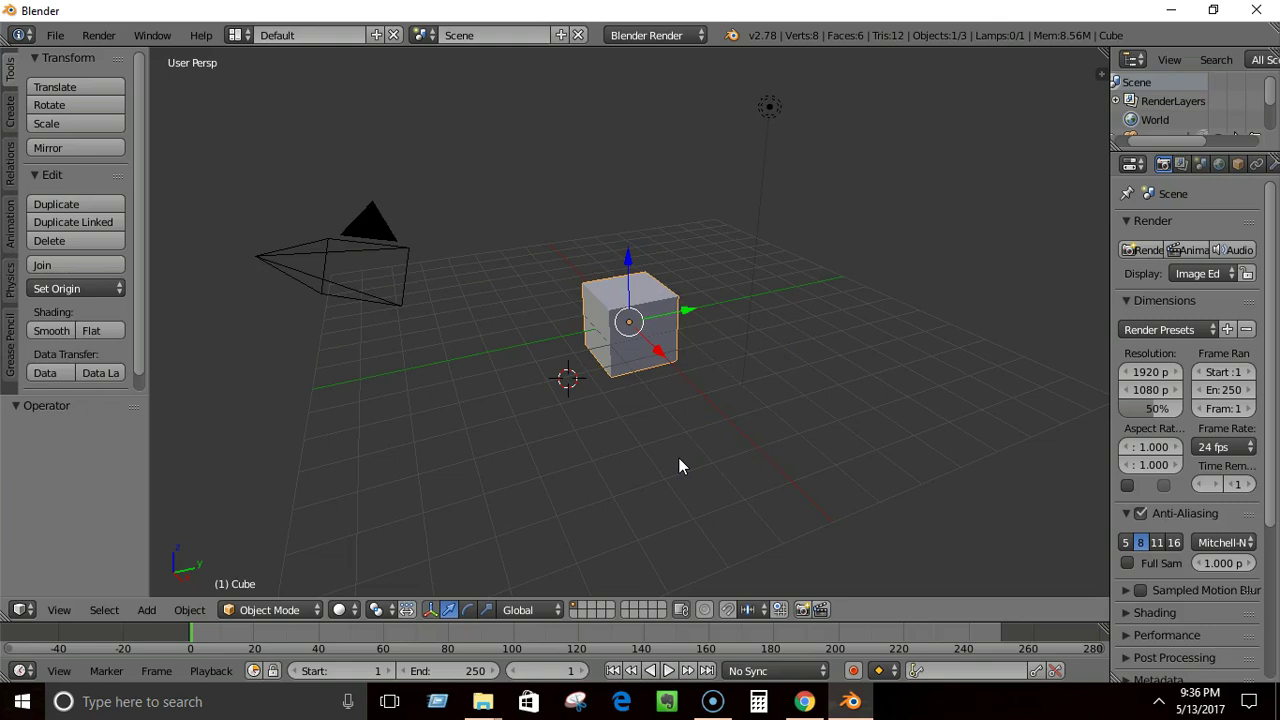
left_click(800, 350)
left_click(829, 305)
left_click(806, 271)
left_click(808, 338)
left_click(632, 432)
- Select the camera, the lamp and finally the cube in the viewport using the current selection button
right_click(394, 240)
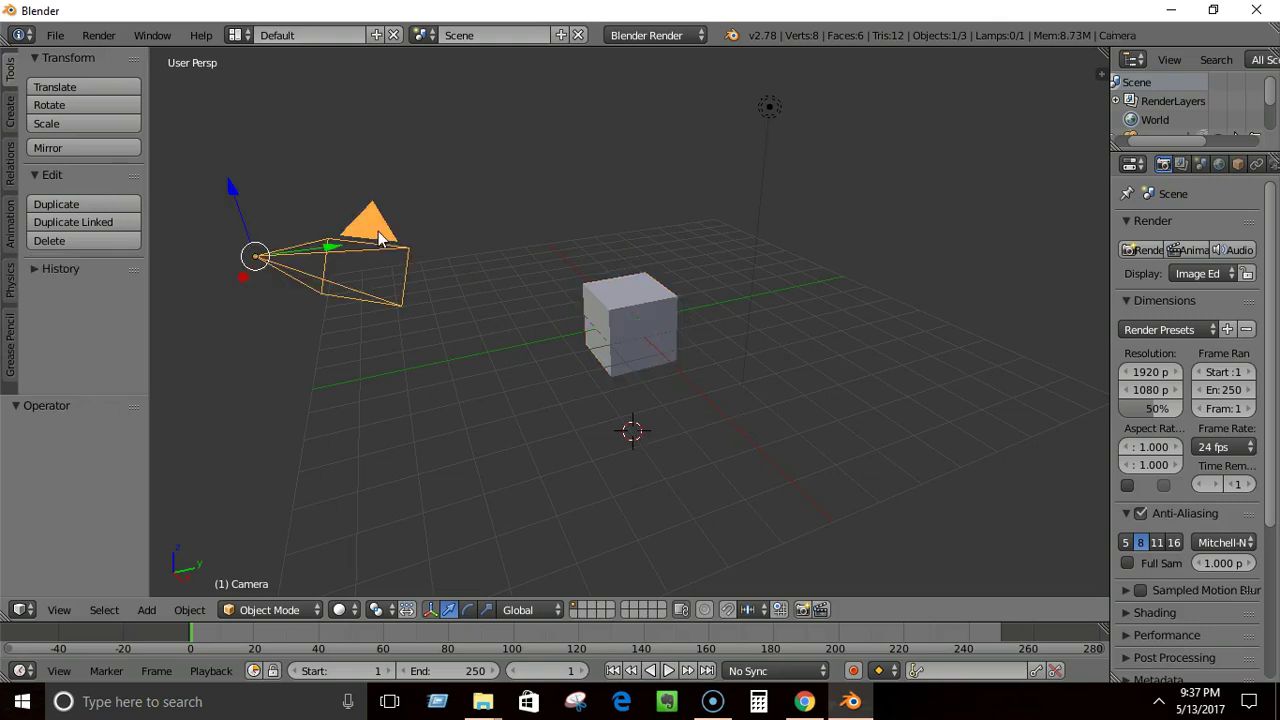
right_click(767, 107)
right_click(659, 326)
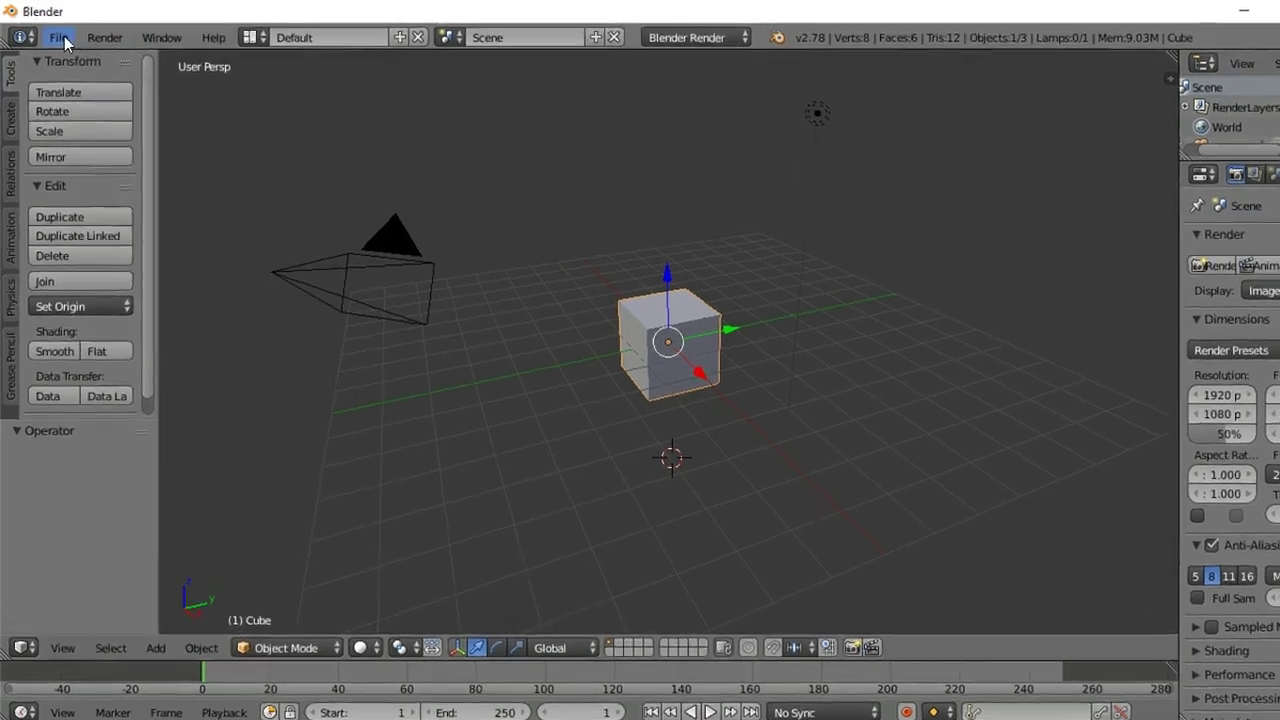
- Set Select With to Left in the input preferences, save the user settings and close the preferences window
left_click(55, 35)
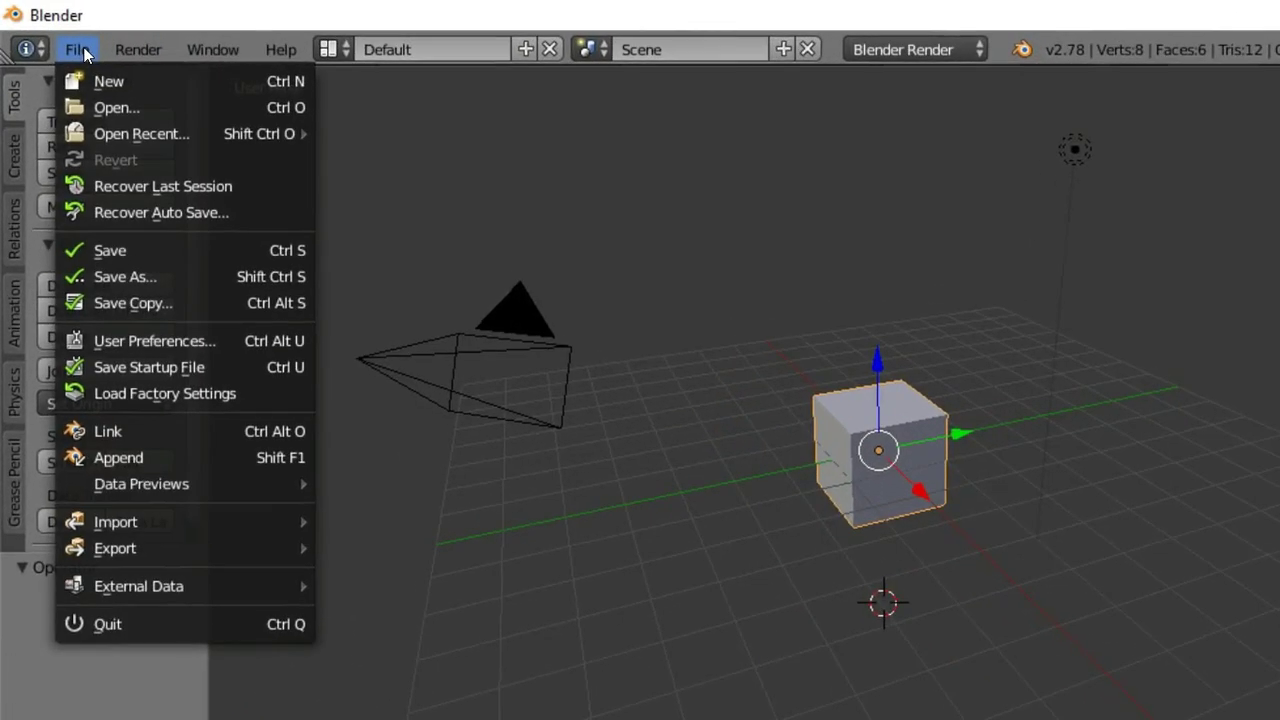
left_click(175, 349)
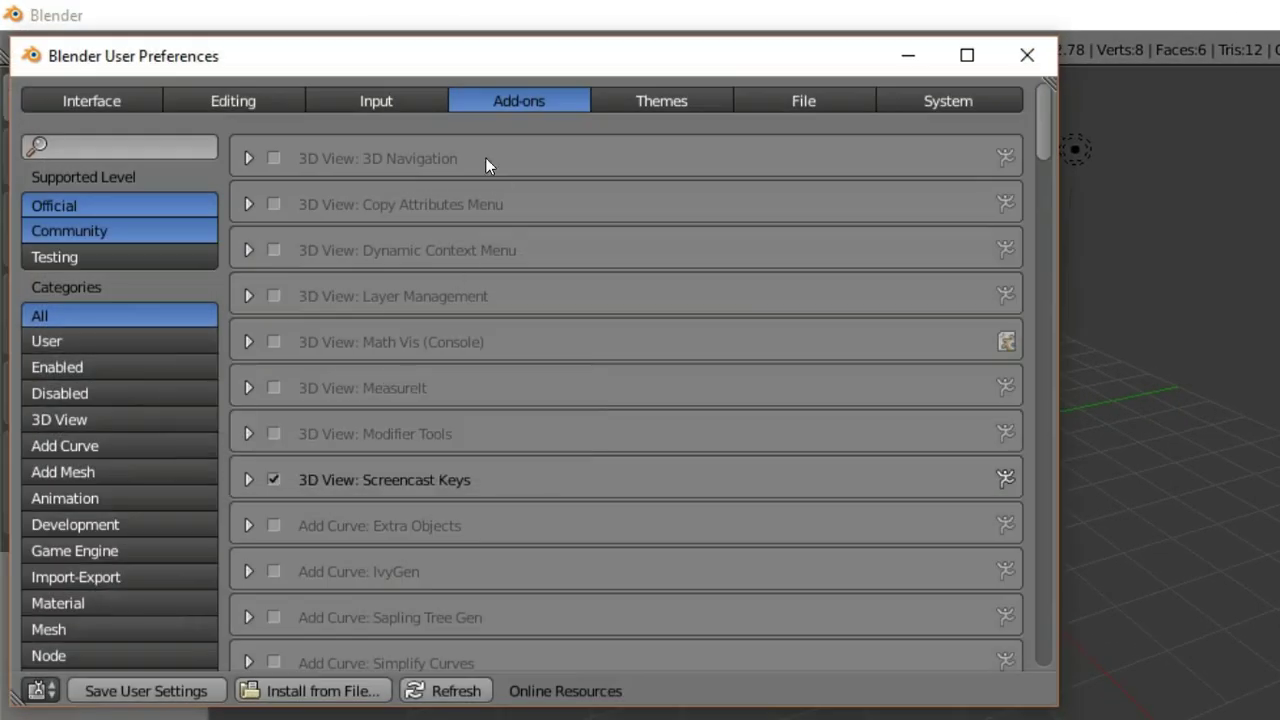
left_click(372, 93)
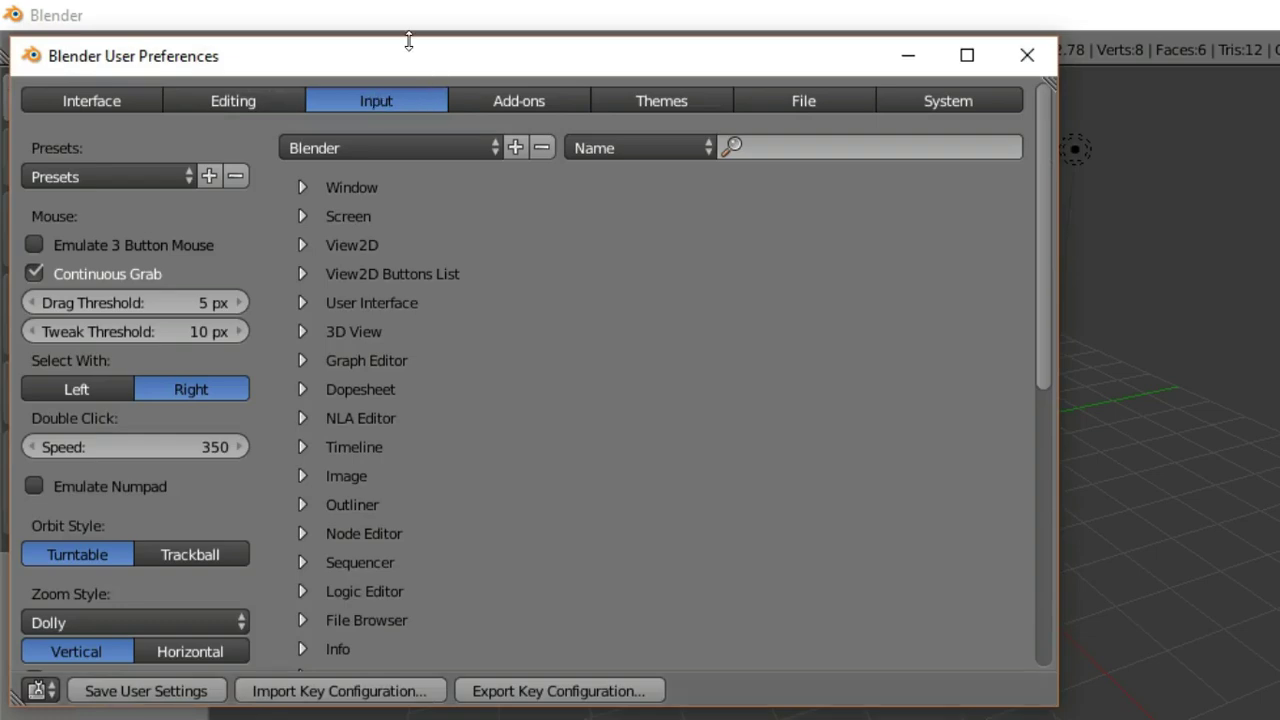
left_click_drag(403, 66, 517, 104)
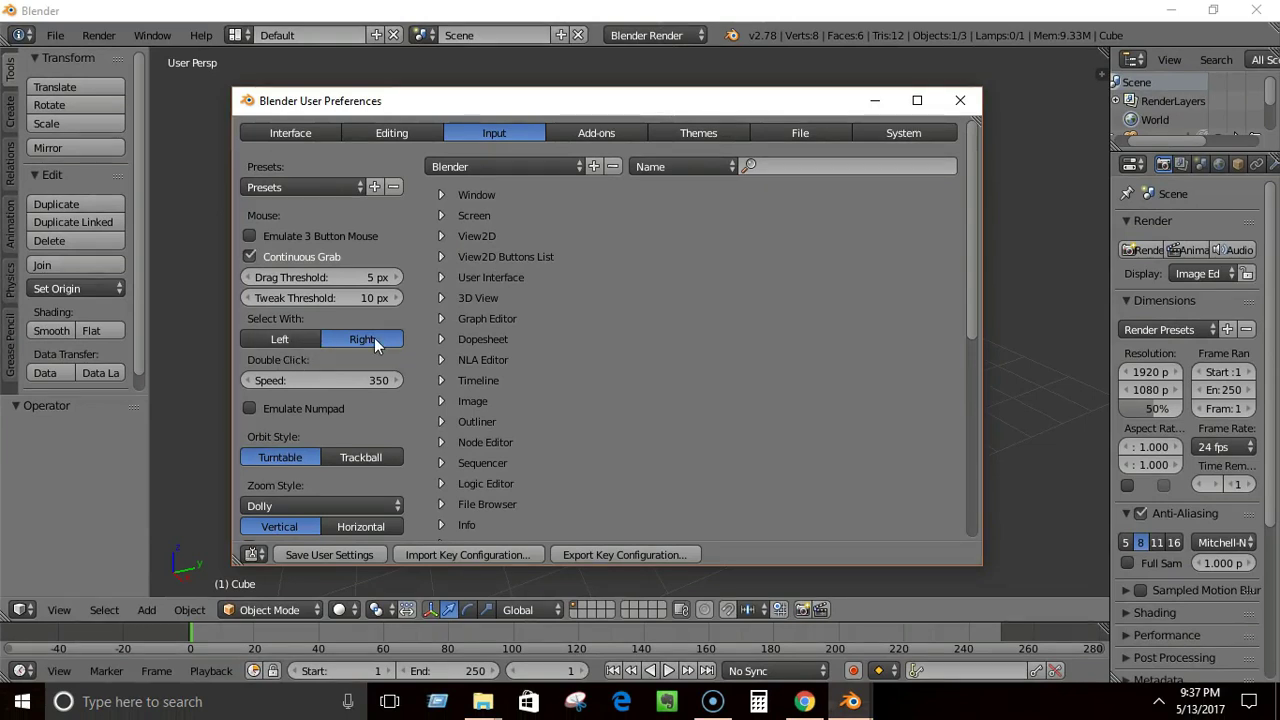
left_click(292, 338)
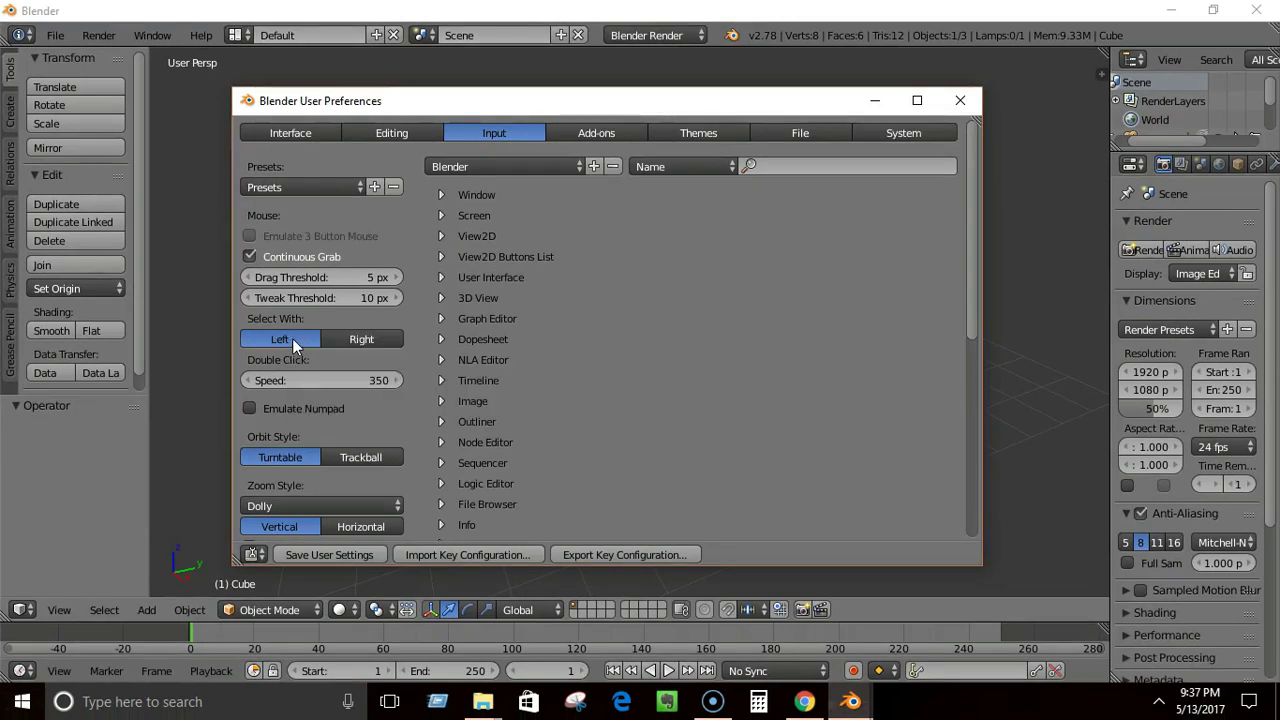
left_click(354, 555)
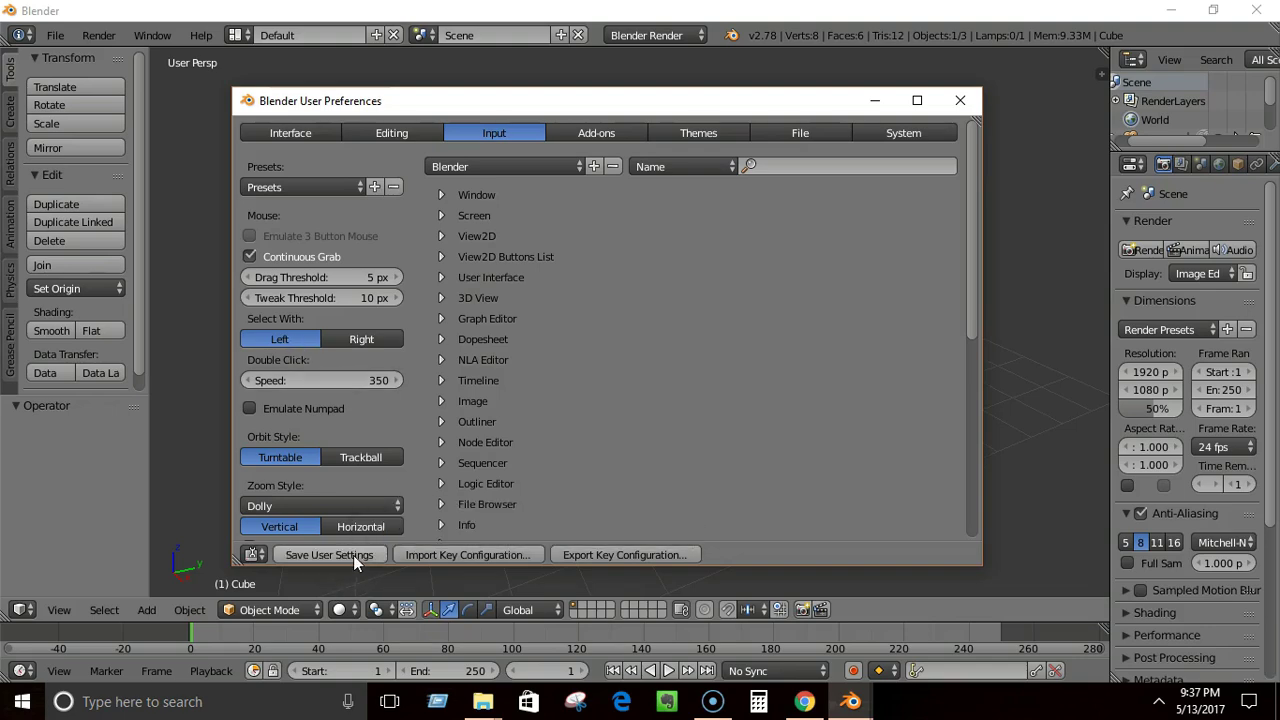
left_click(958, 101)
- Try out the new selection setting by alternately selecting the camera, cube and lamp, ending with the cube selected
left_click(382, 222)
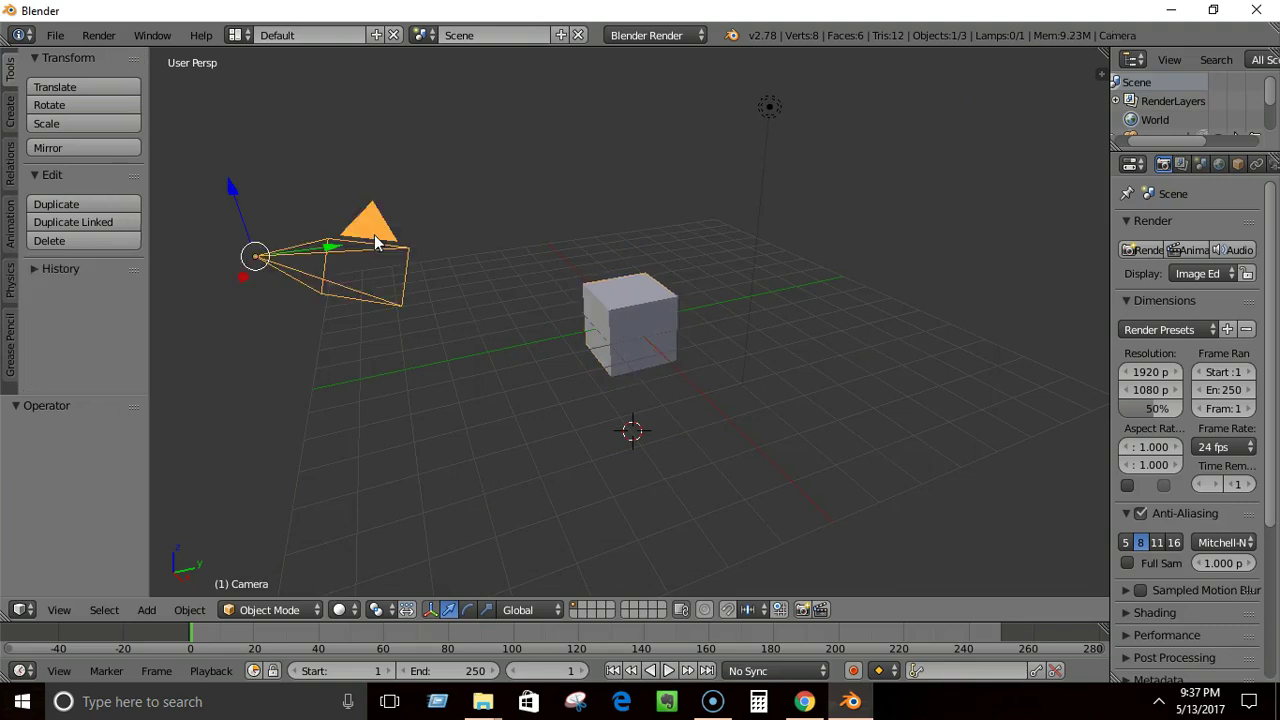
left_click(612, 304)
left_click(769, 107)
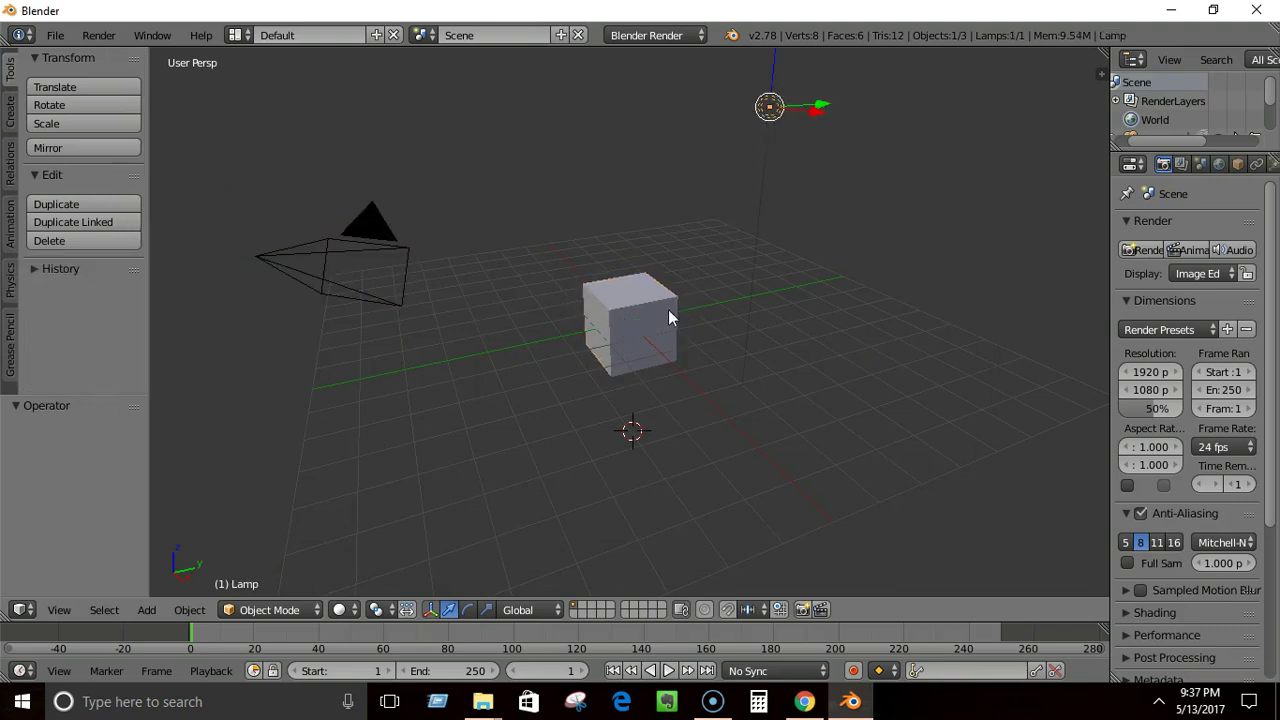
left_click(662, 315)
right_click(367, 291)
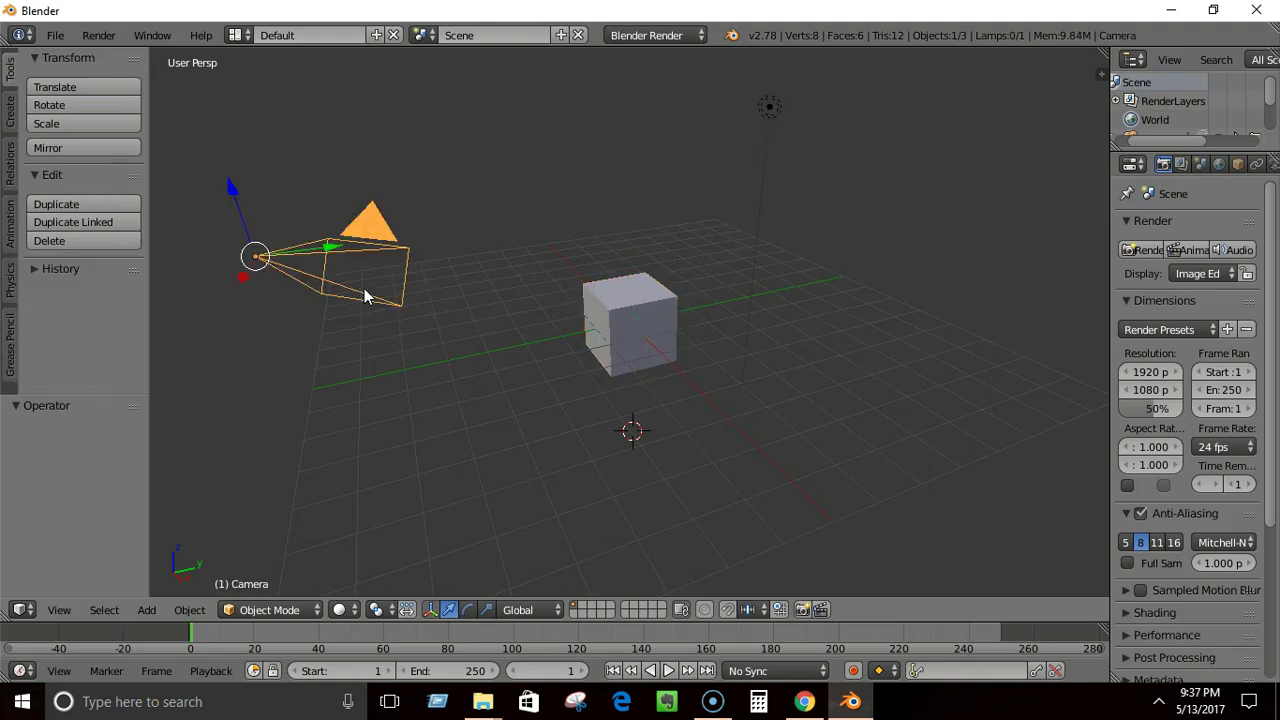
right_click(629, 337)
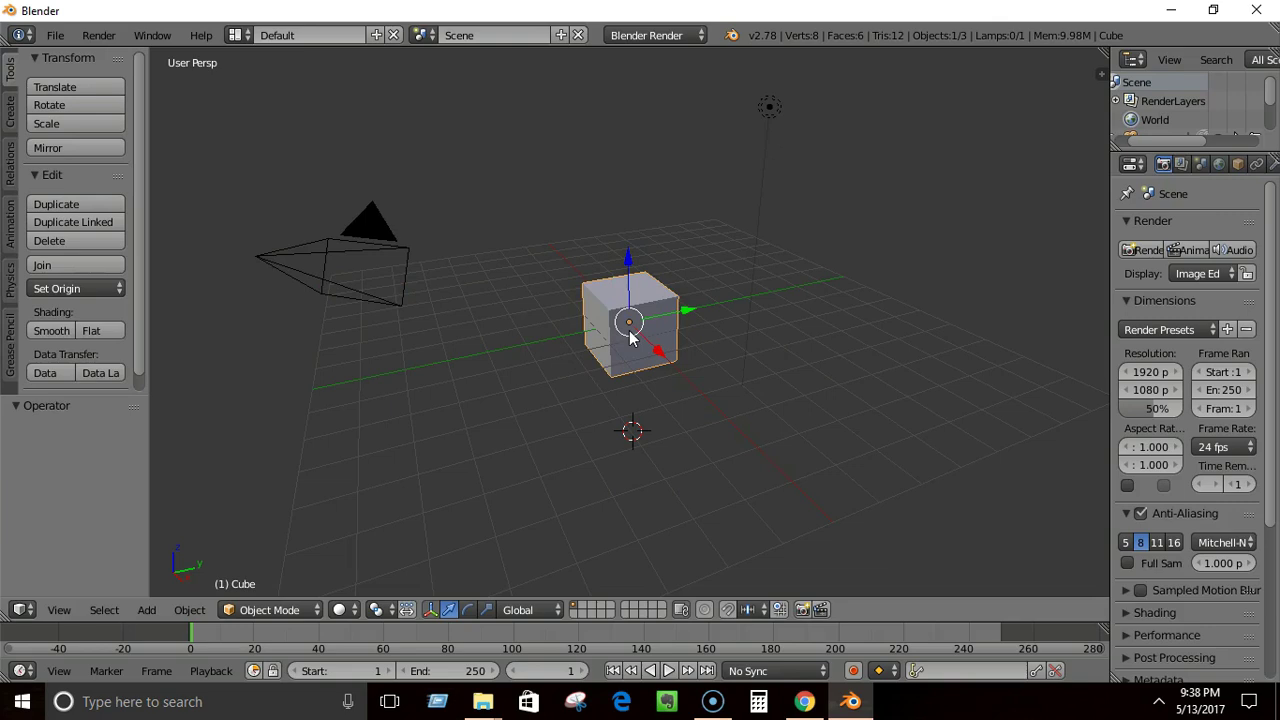
- Reopen the user preferences at the mouse input settings
left_click(55, 35)
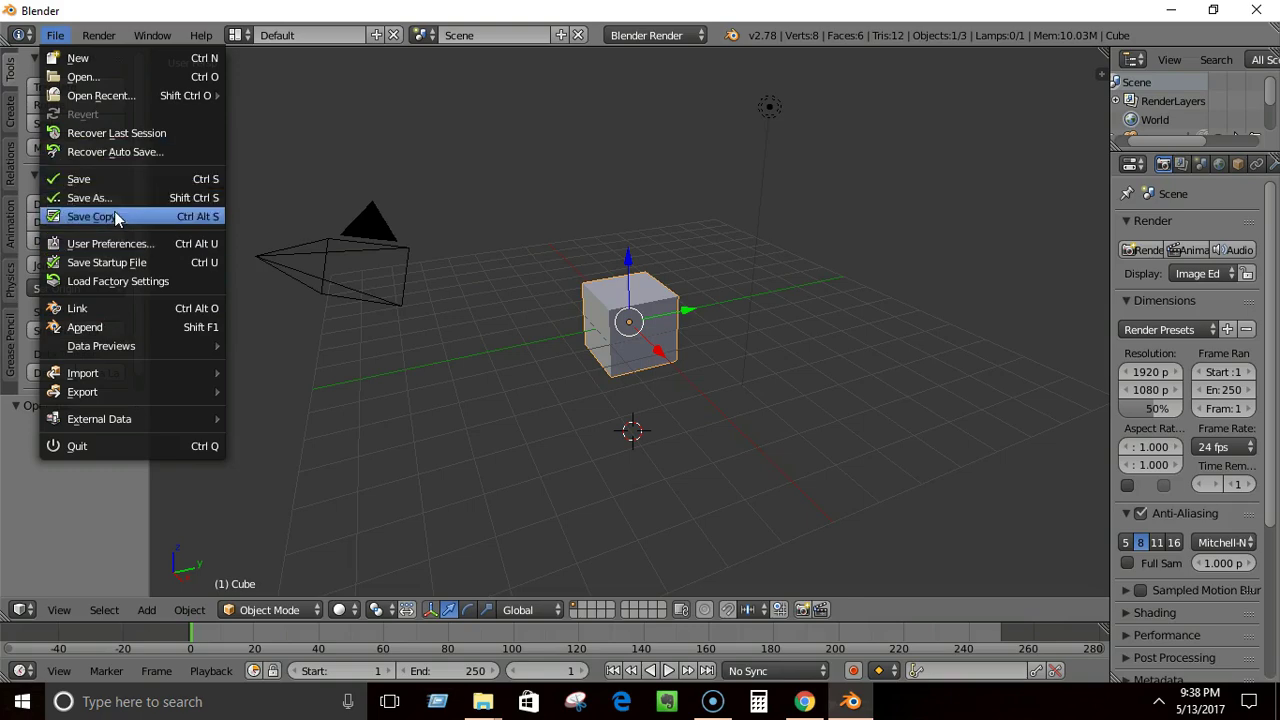
left_click(129, 240)
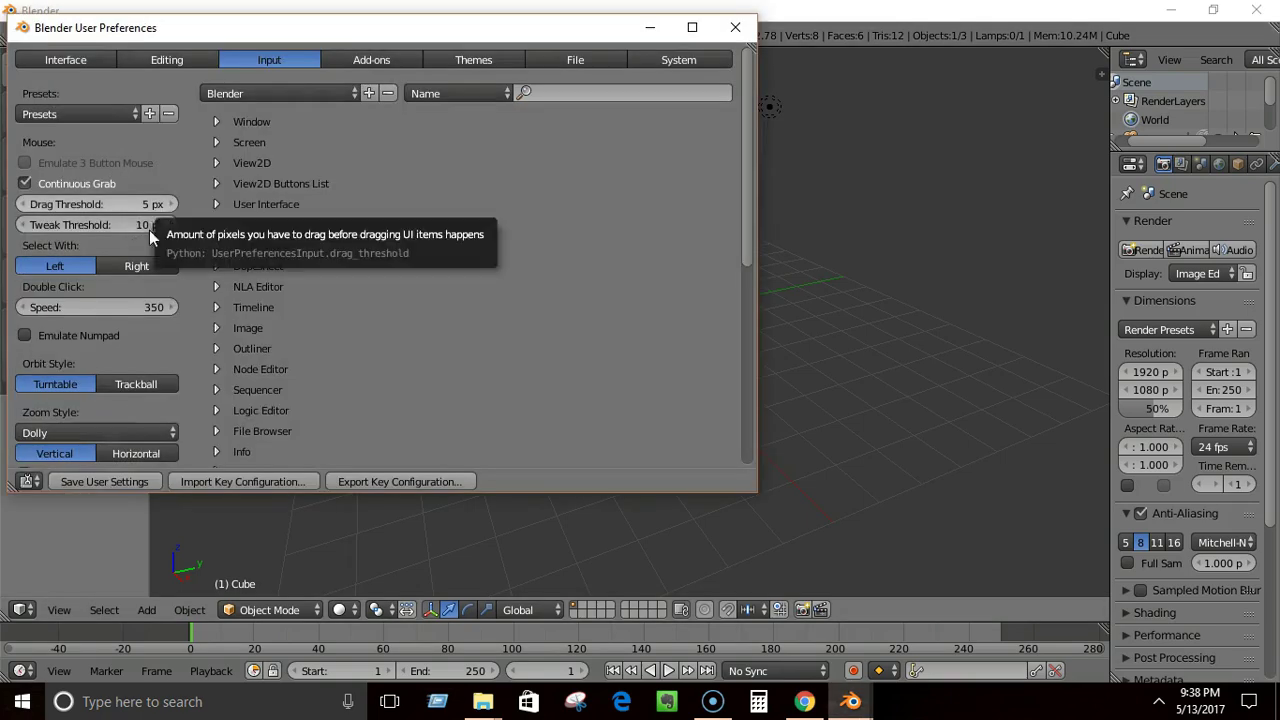
- Set the mouse selection preference to Right, save the user settings and close the preferences window
left_click(137, 267)
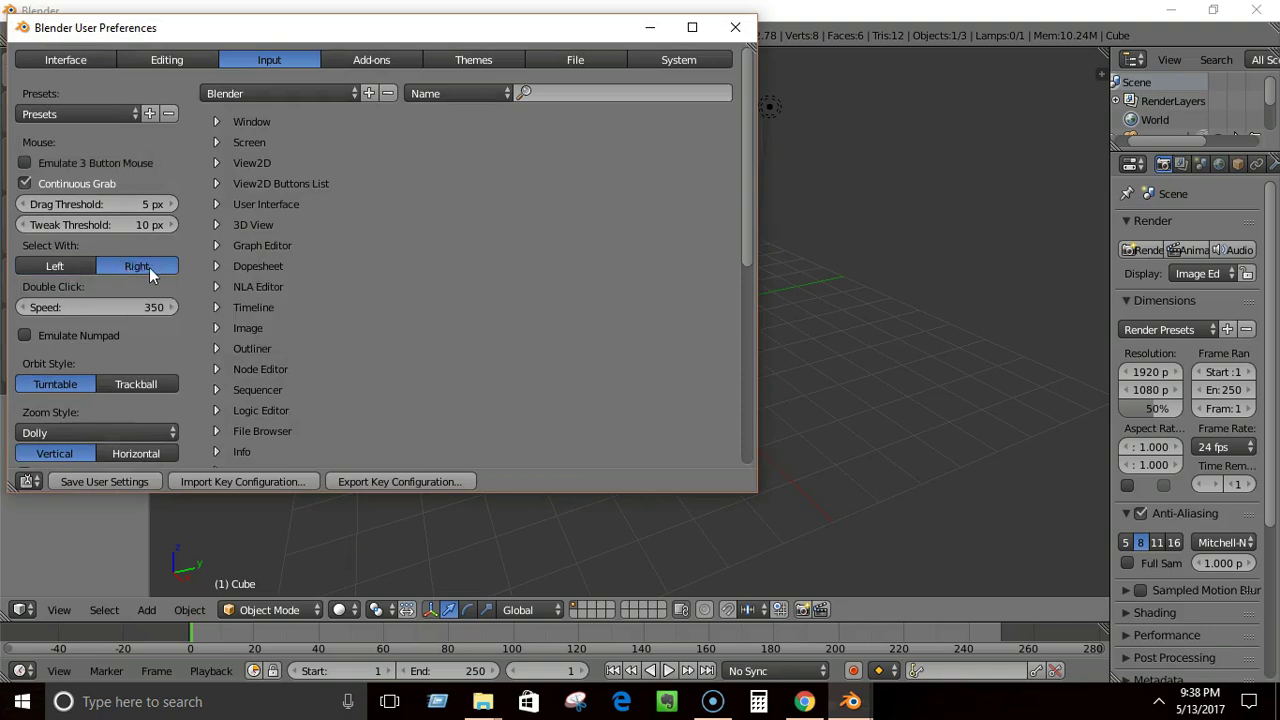
left_click(113, 482)
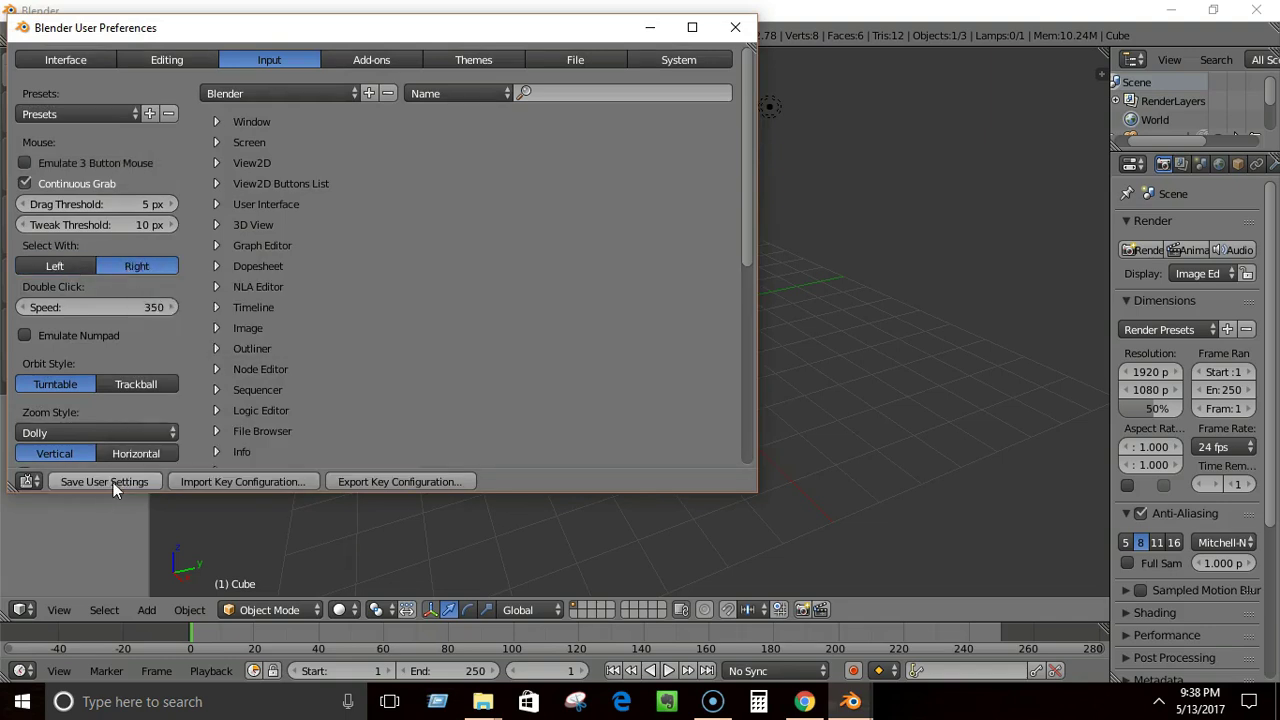
left_click(735, 27)
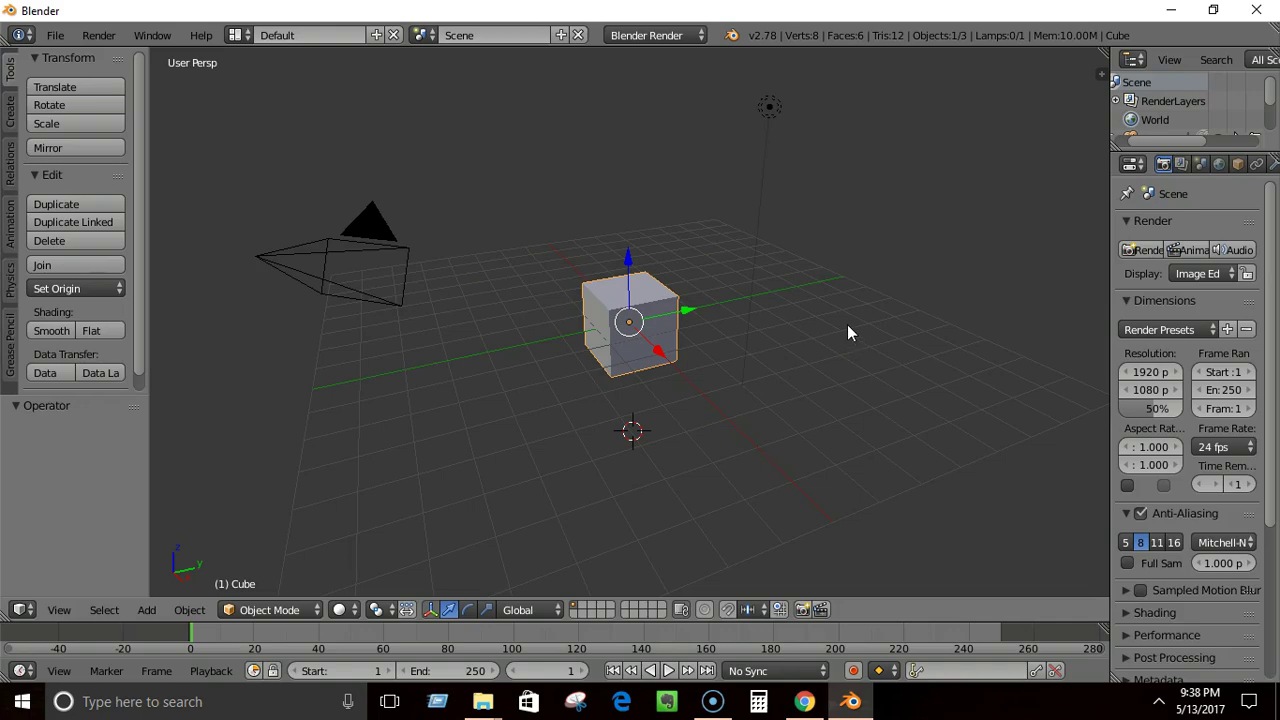
- Orbit around the default cube to view it from several angles, and toggle the selection of all objects off and on
middle_click_drag(847, 324, 697, 365)
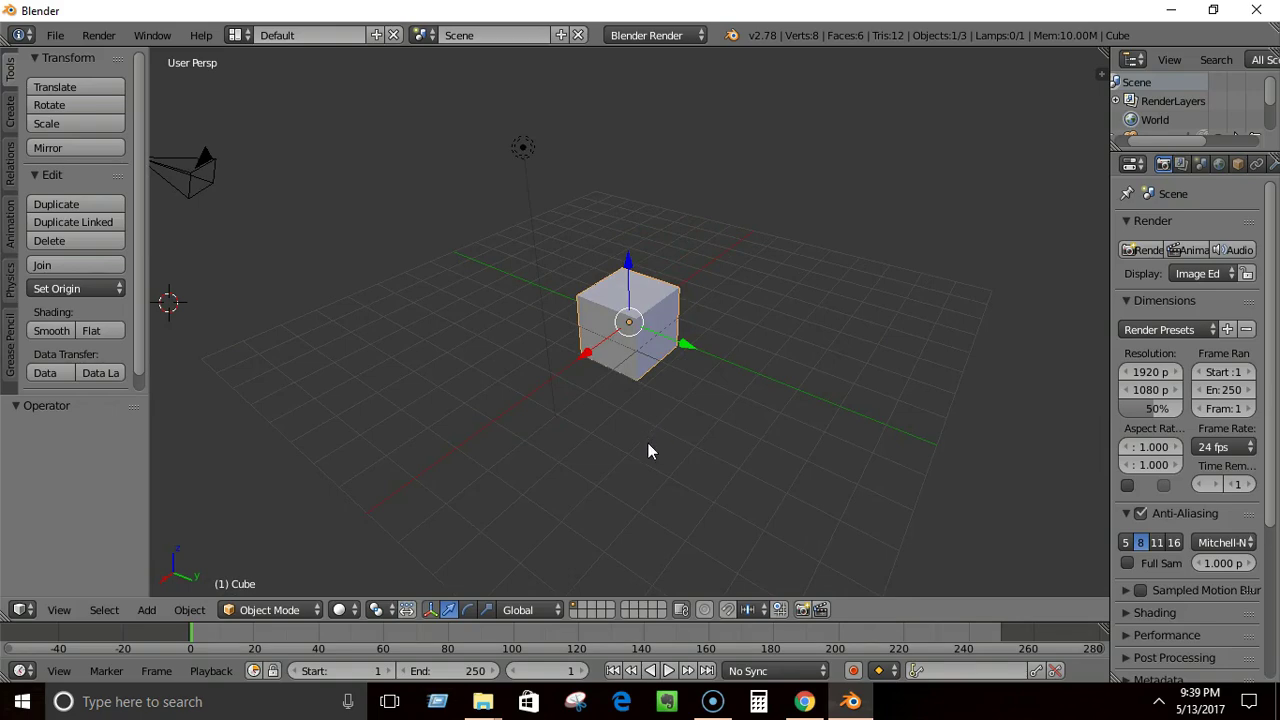
middle_click_drag(651, 460, 680, 427)
middle_click_drag(718, 345, 643, 342)
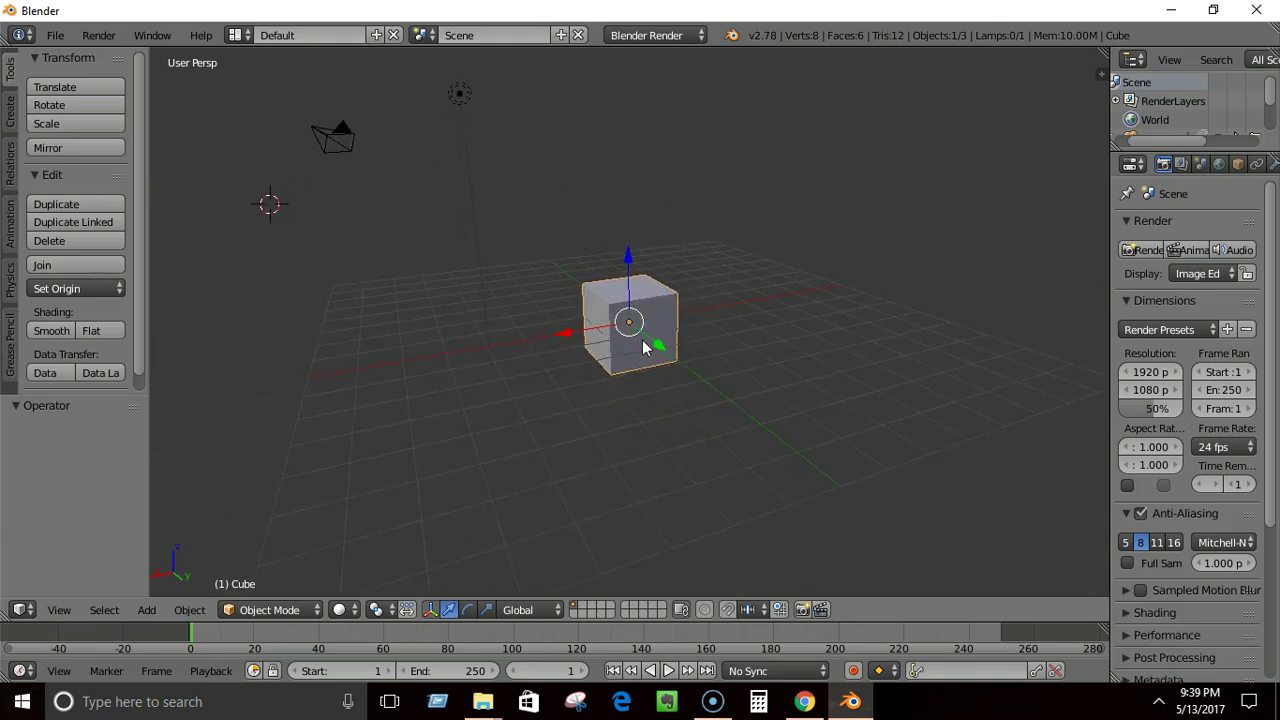
middle_click_drag(643, 342, 598, 388)
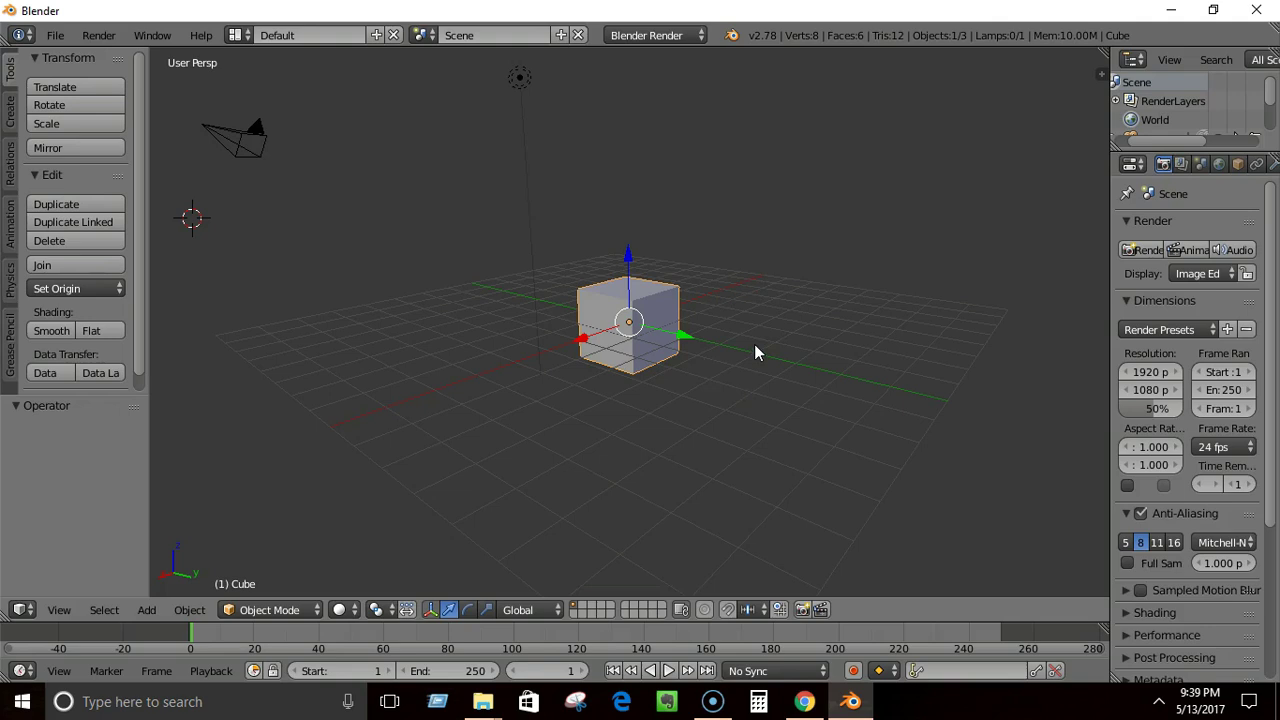
middle_click_drag(740, 357, 740, 322)
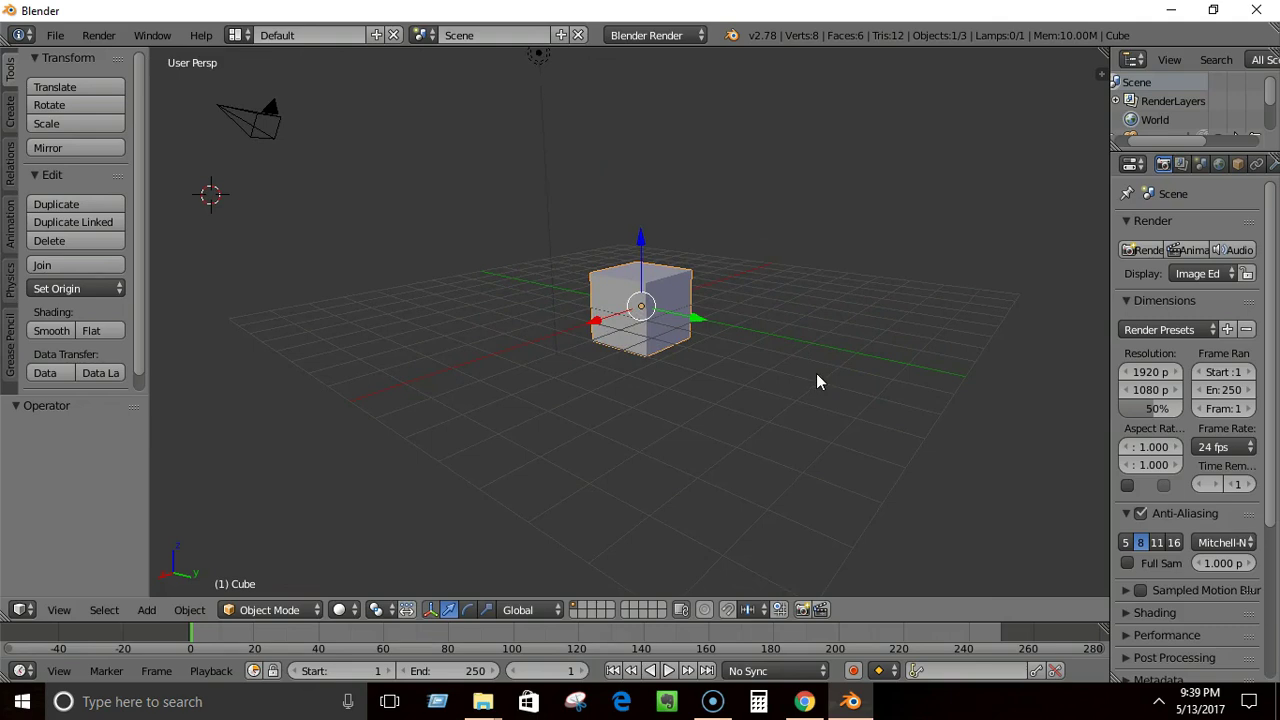
middle_click_drag(806, 357, 782, 372)
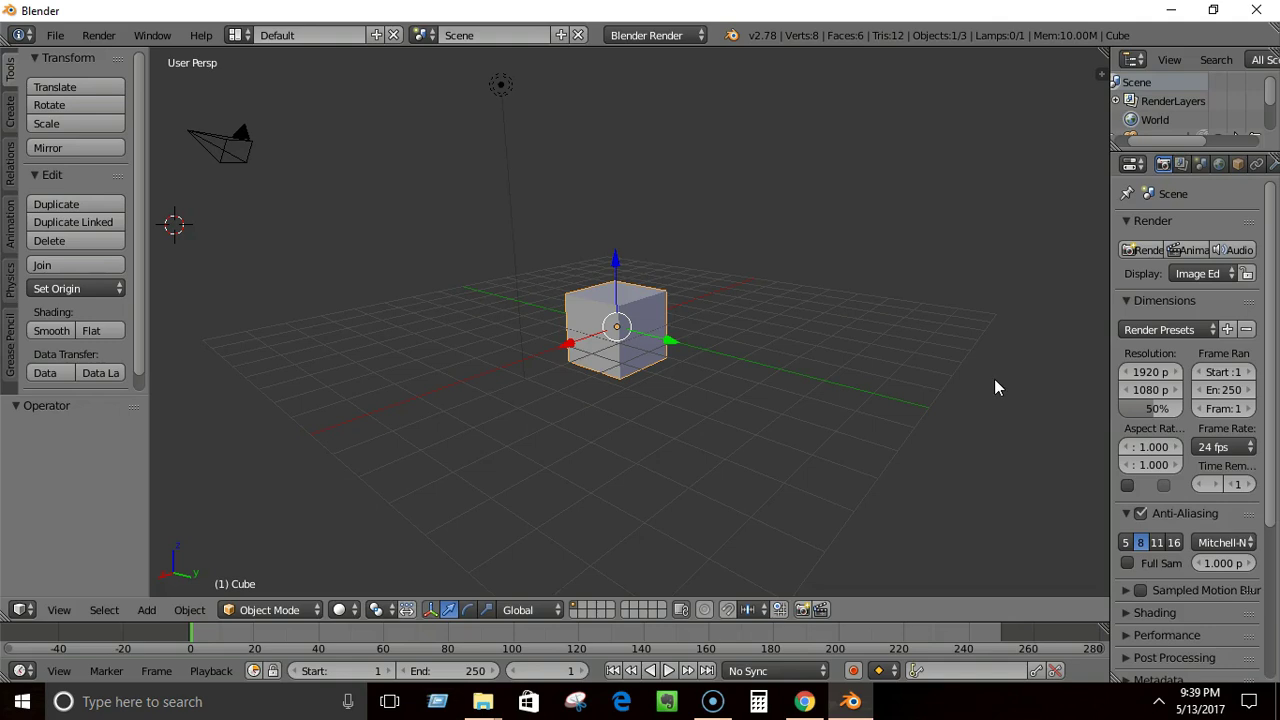
key("a")
middle_click_drag(994, 388, 783, 400)
key("a")
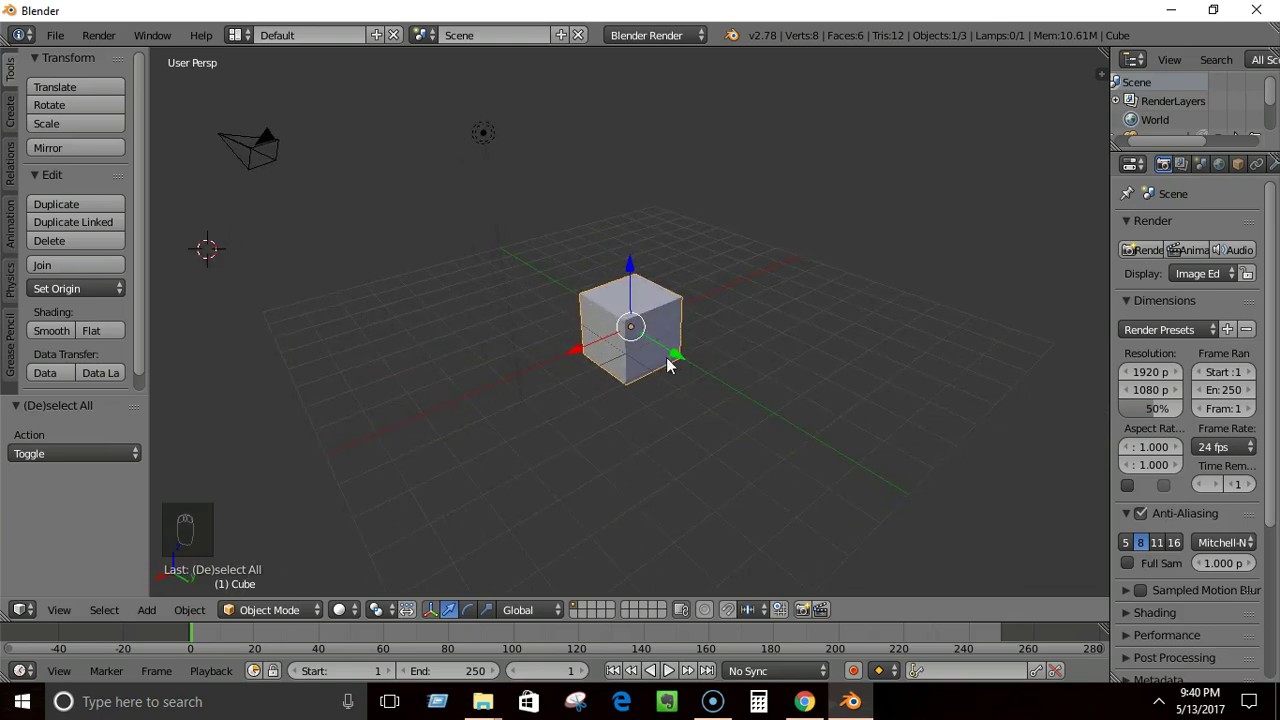
- Pan across the scene and zoom in and out to view the cube from nearer and farther away
mouse_move(662, 352)
middle_mouse_down("shift")
mouse_move(564, 258)
mouse_move(640, 432)
mouse_move(655, 275)
mouse_move(603, 309)
mouse_move(694, 349)
mouse_move(678, 350)
middle_mouse_up("shift")
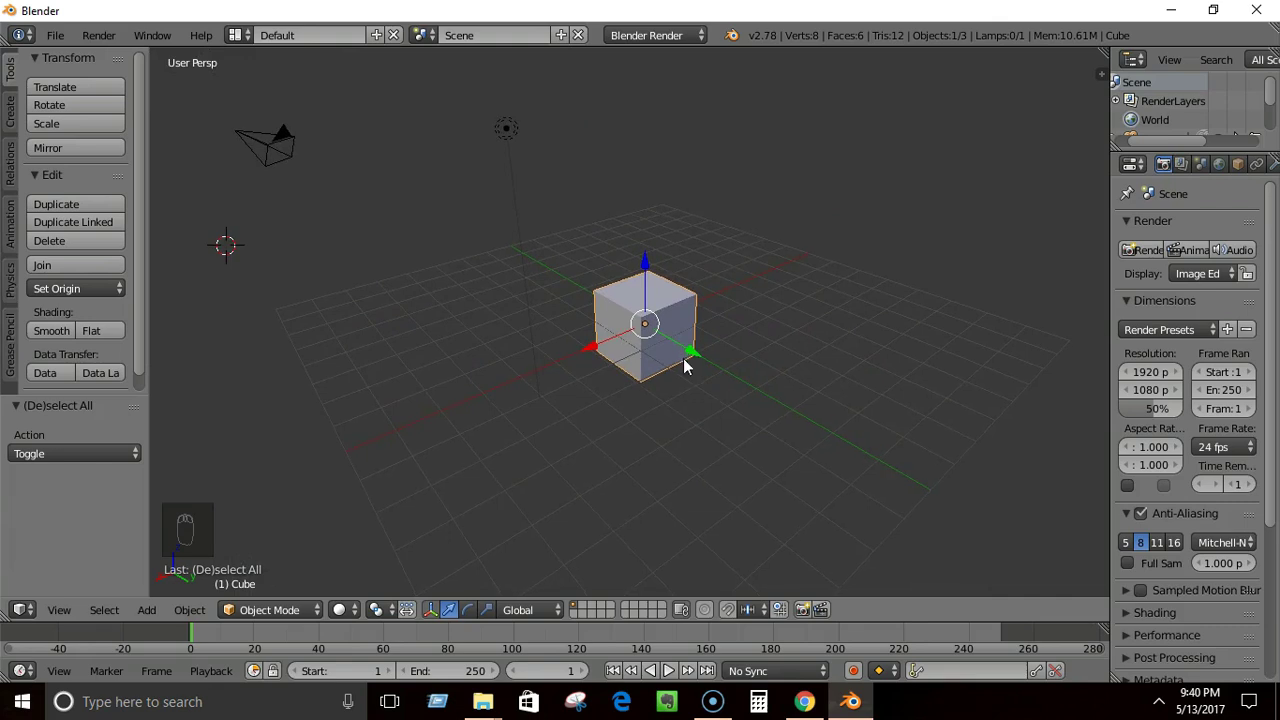
mouse_move(677, 363)
middle_mouse_down("ctrl")
mouse_move(638, 219)
mouse_move(694, 425)
mouse_move(634, 229)
mouse_move(676, 398)
mouse_move(646, 254)
mouse_move(660, 345)
middle_mouse_up("ctrl")
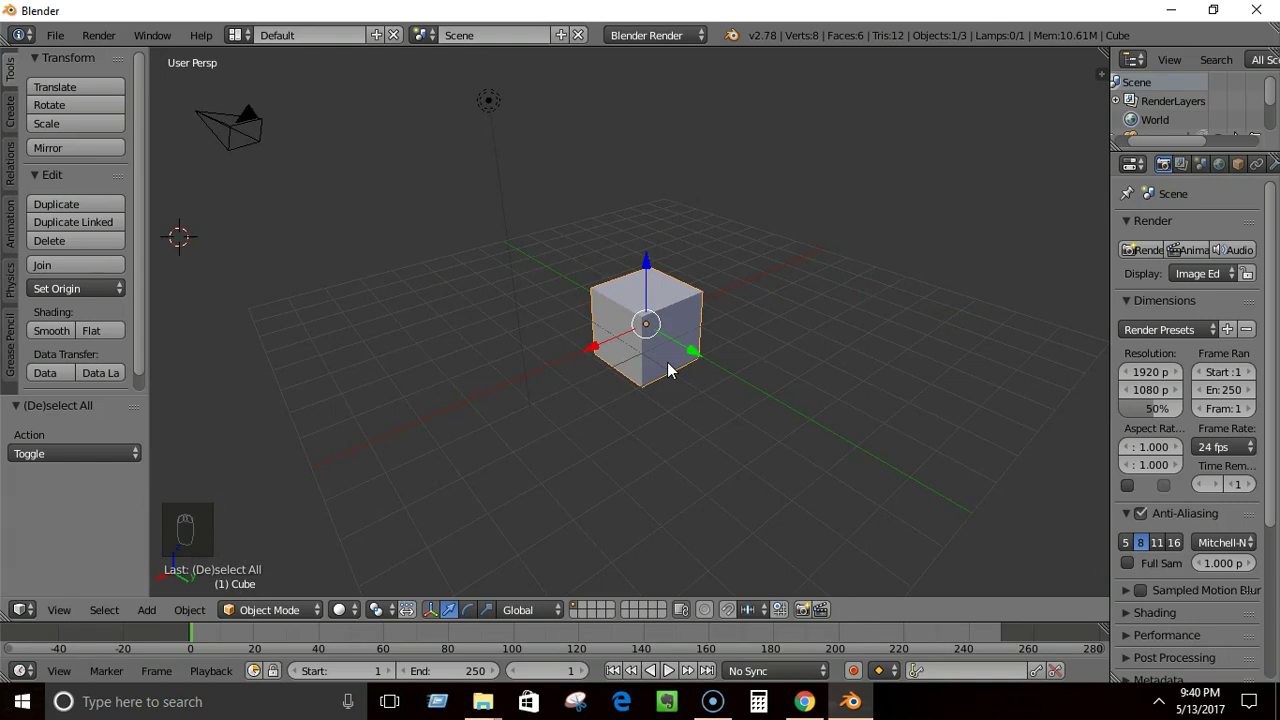
scroll(668, 368, "up", 5)
scroll(668, 368, "down", 7)
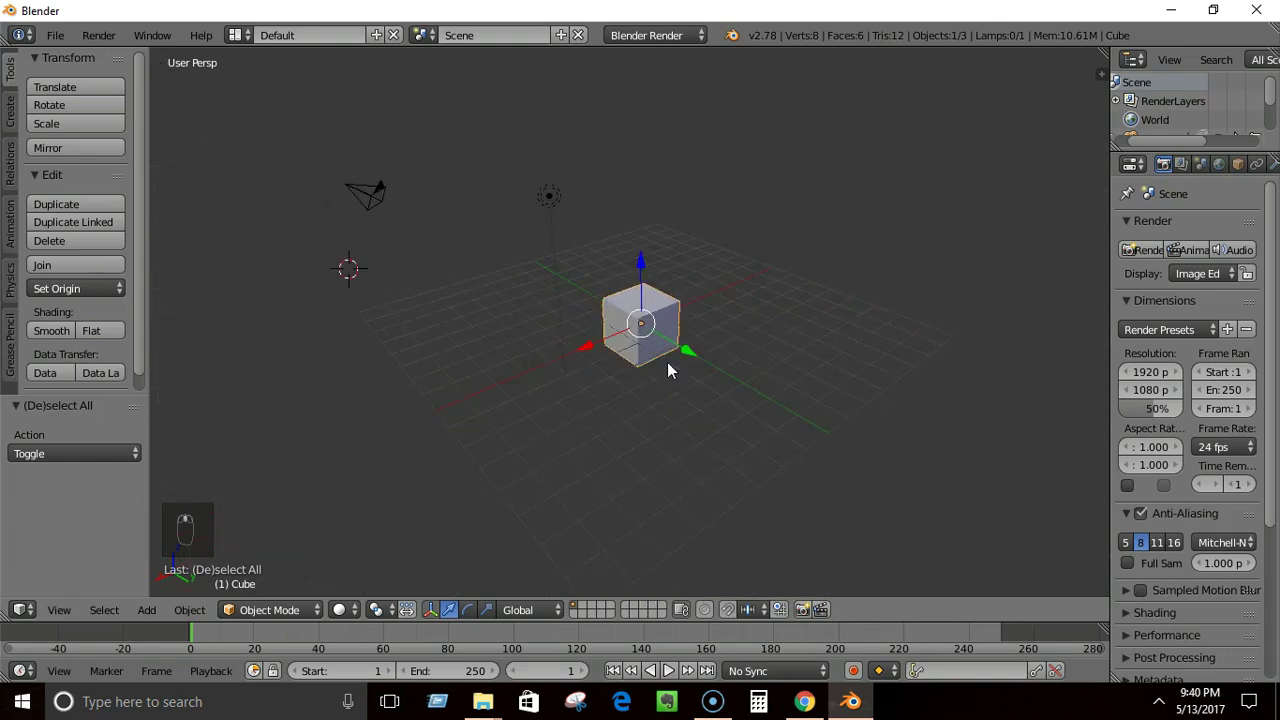
scroll(668, 370, "up", 5)
scroll(668, 370, "down", 4)
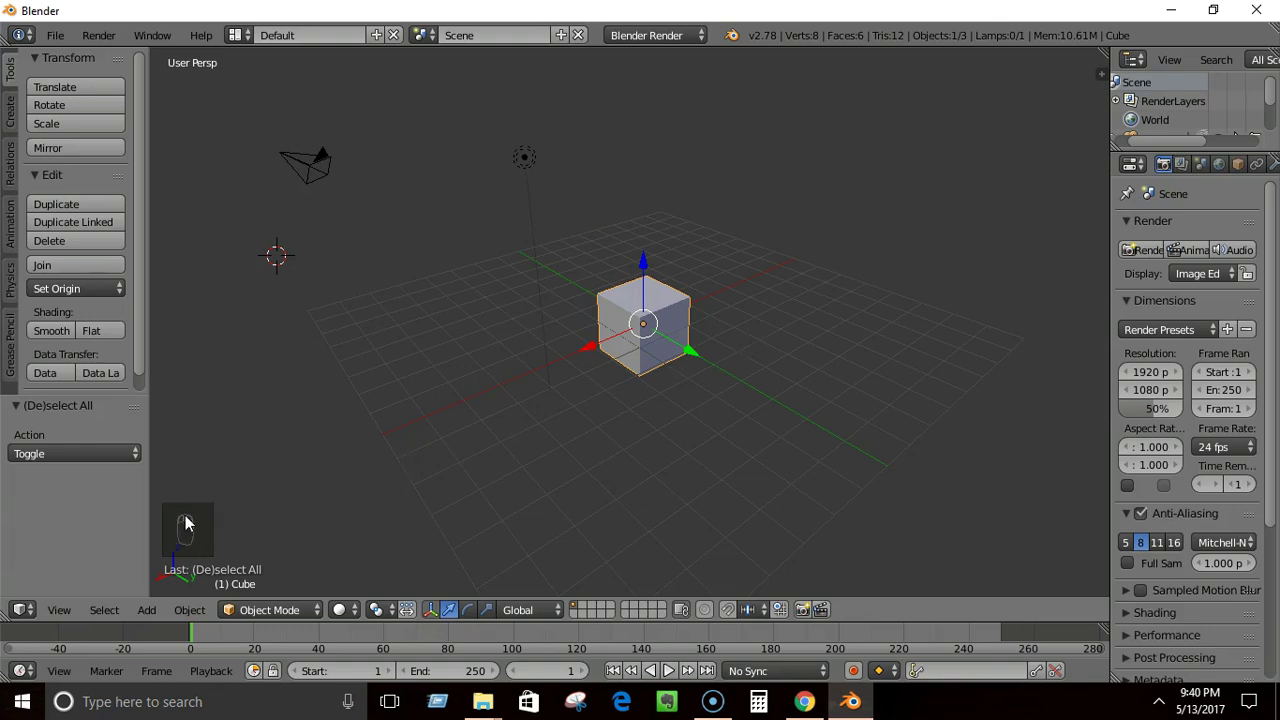
scroll(770, 346, "down", 4)
scroll(773, 348, "up", 4)
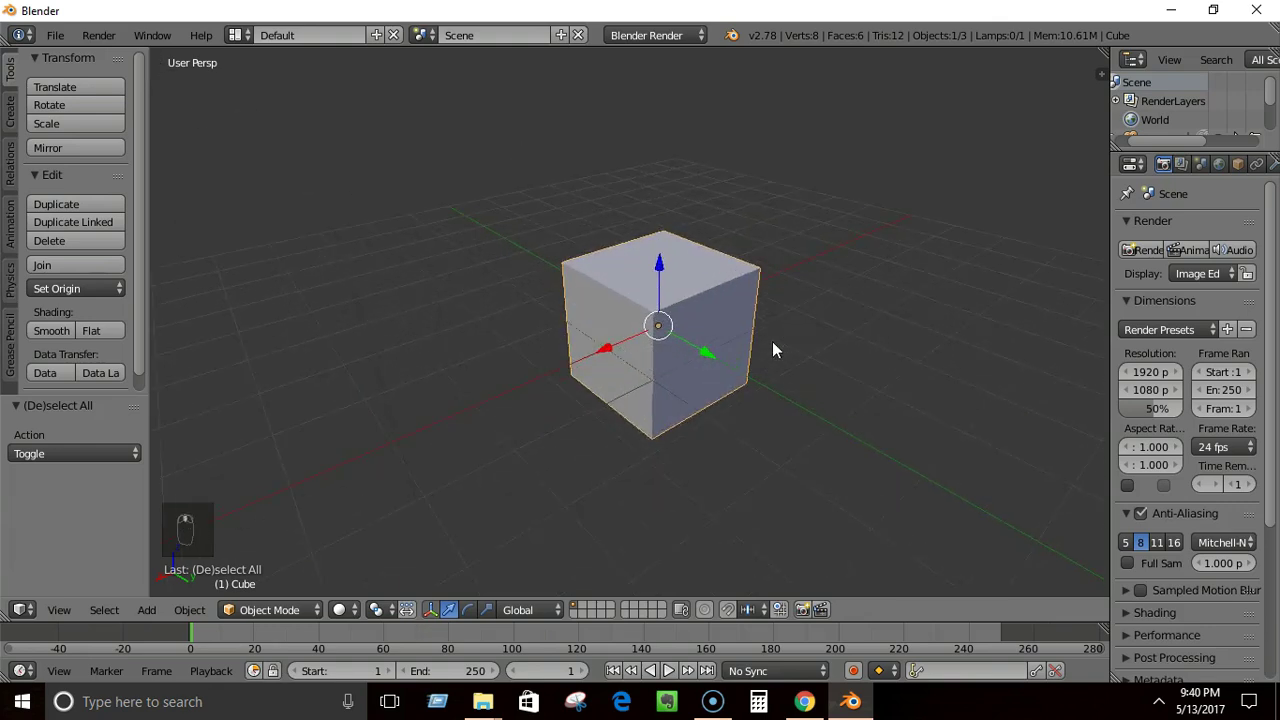
scroll(772, 348, "down", 5)
scroll(773, 349, "up", 5)
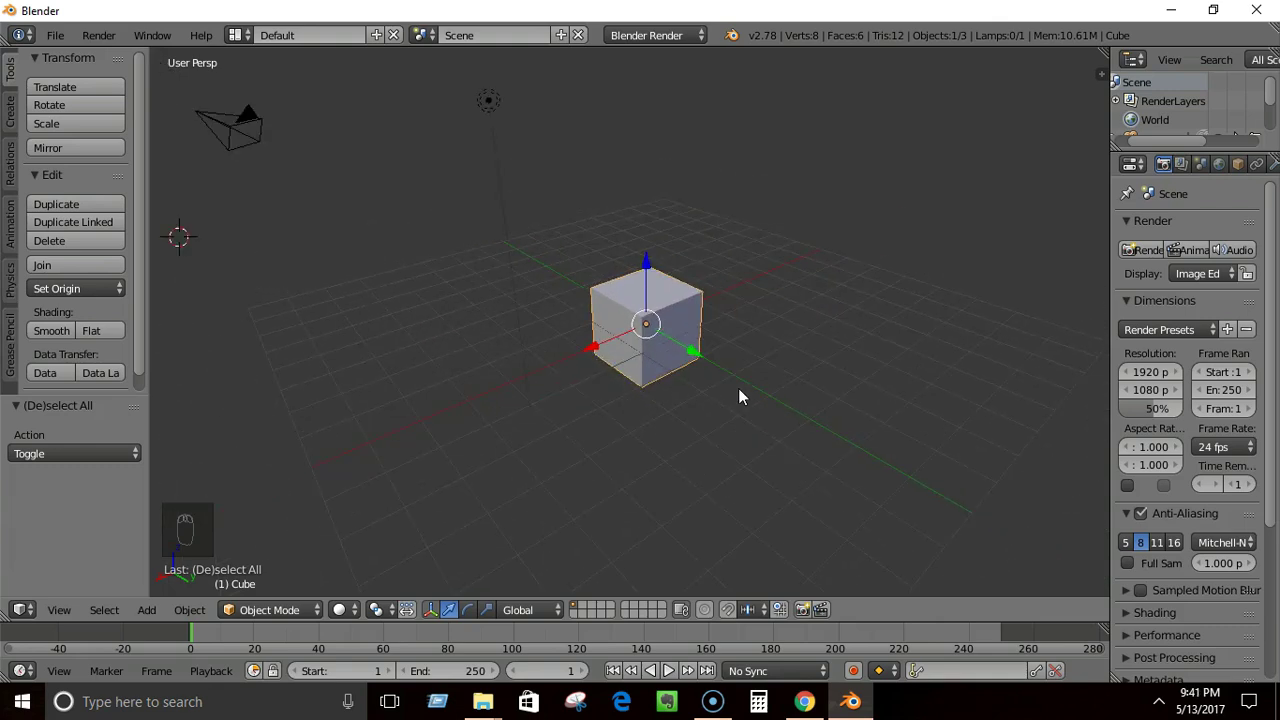
- Inspect the cube again from a lower viewing angle, shifting the view and varying the zoom distance
mouse_move(704, 382)
middle_mouse_down()
mouse_move(687, 395)
mouse_move(570, 385)
mouse_move(469, 334)
mouse_move(609, 371)
mouse_move(814, 369)
mouse_move(582, 370)
mouse_move(674, 306)
mouse_move(680, 420)
mouse_move(686, 357)
mouse_move(692, 375)
middle_mouse_up()
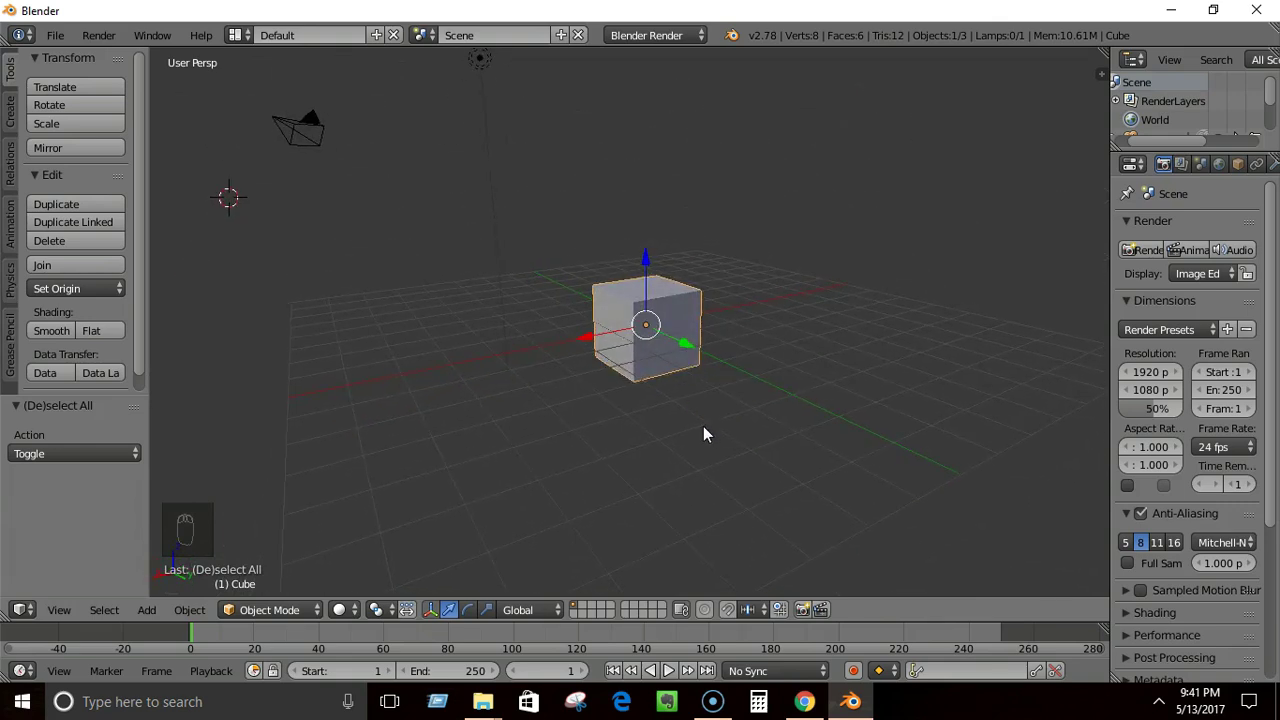
middle_click_drag(686, 383, 649, 378, "shift")
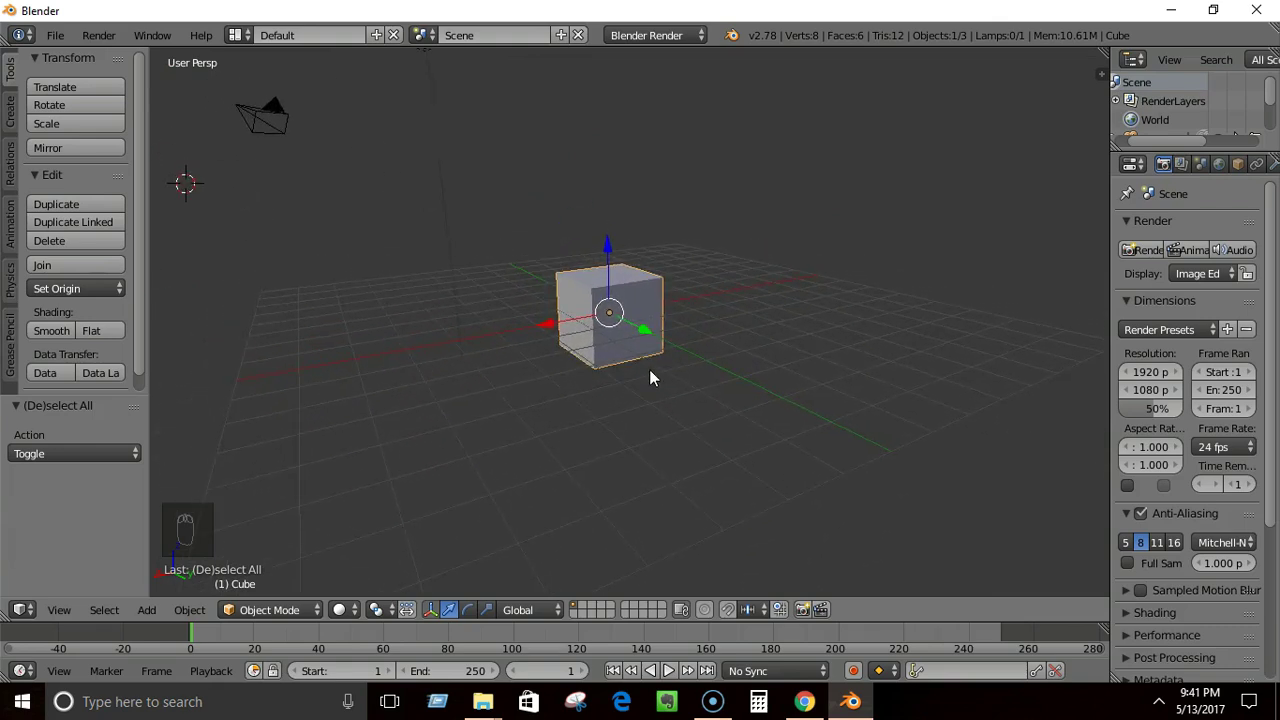
scroll(630, 378, "up", 7)
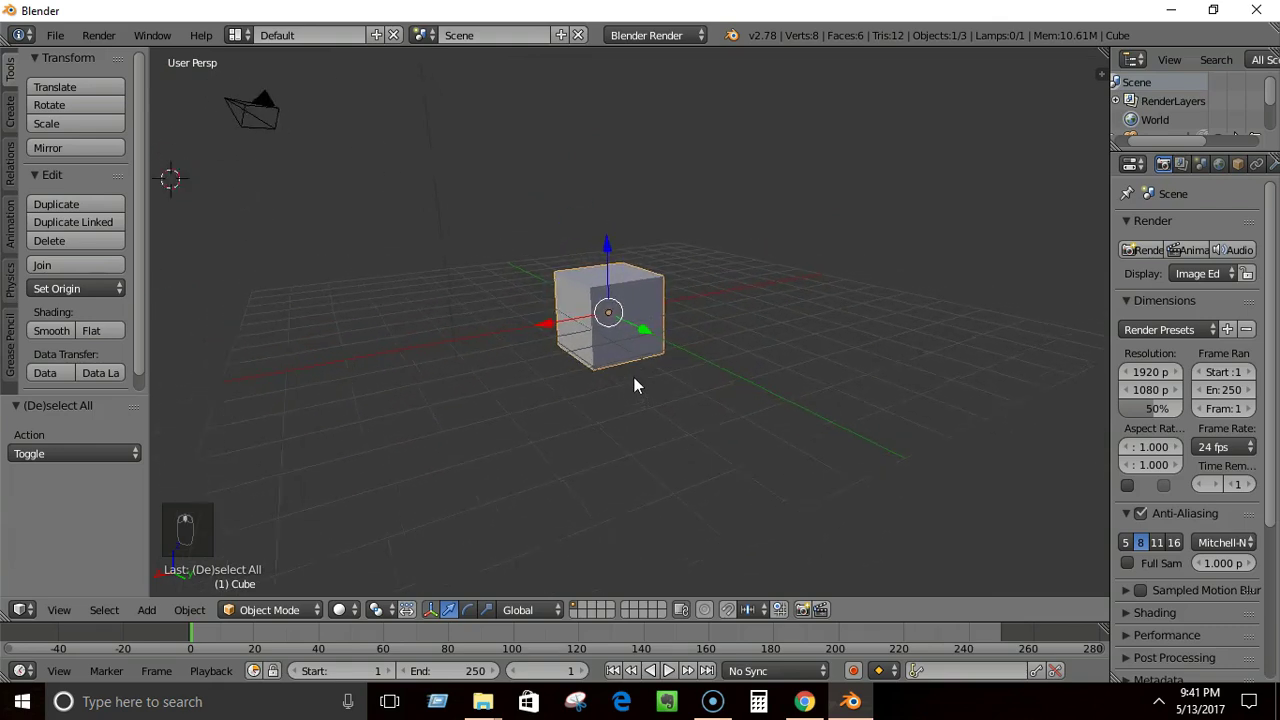
scroll(601, 257, "down", 6)
scroll(635, 353, "down", 3)
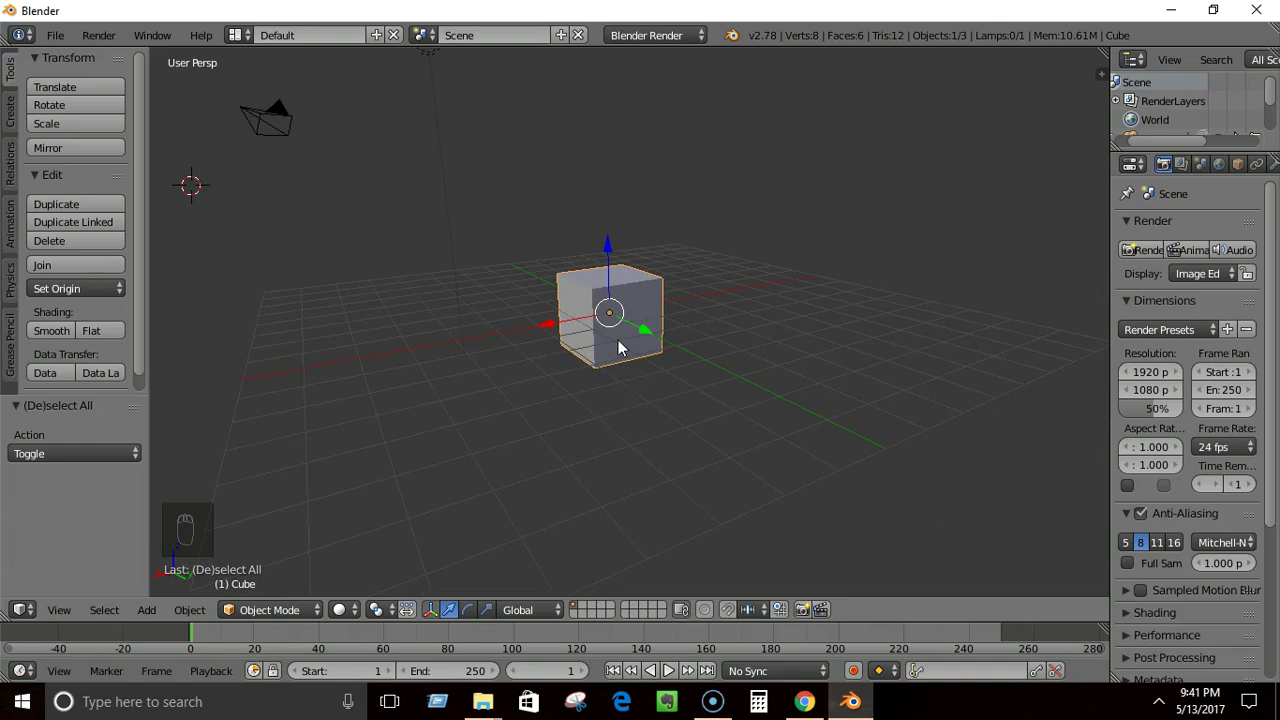
scroll(619, 346, "up", 4)
scroll(619, 346, "down", 5)
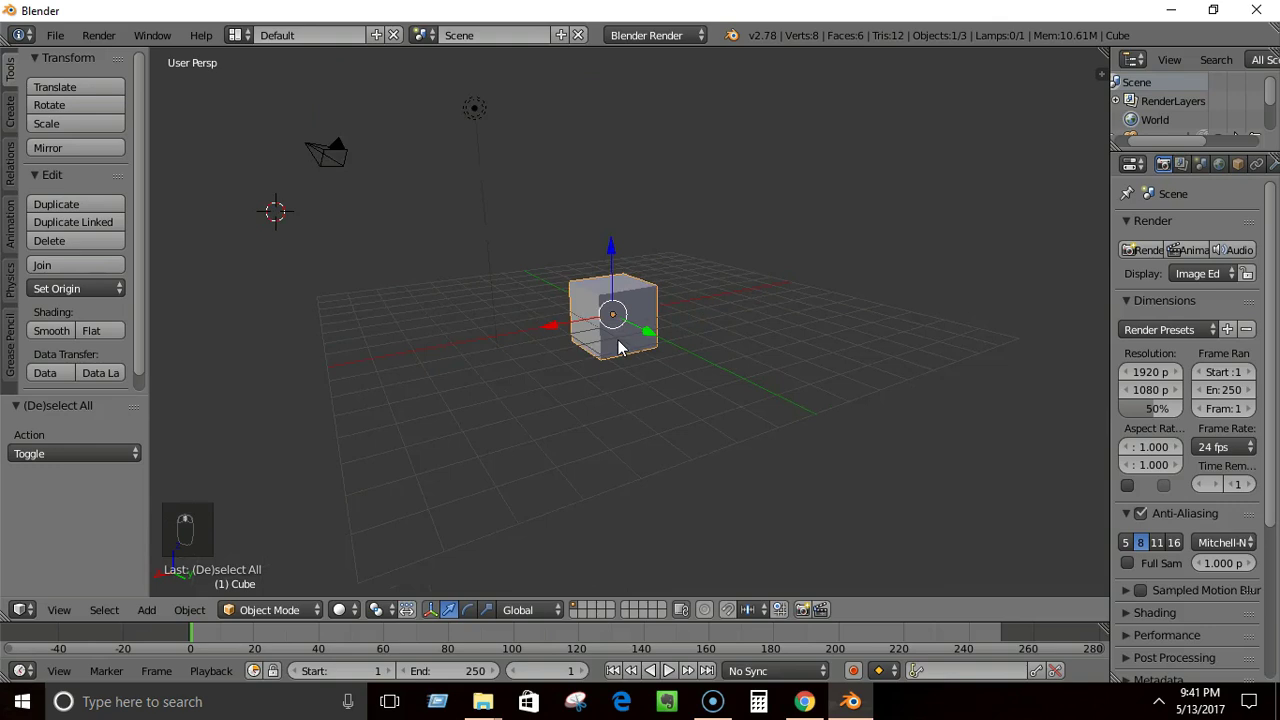
scroll(618, 347, "up", 4)
scroll(618, 347, "down", 5)
scroll(618, 347, "up", 2)
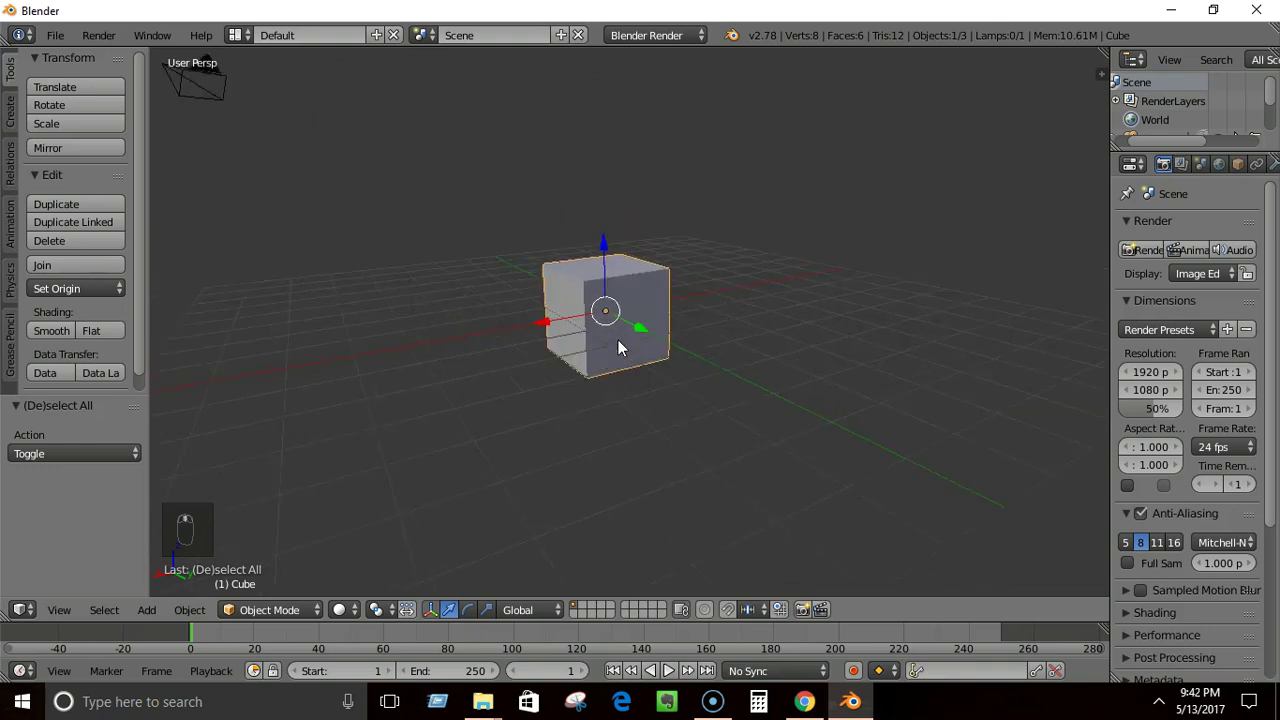
scroll(618, 347, "down", 3)
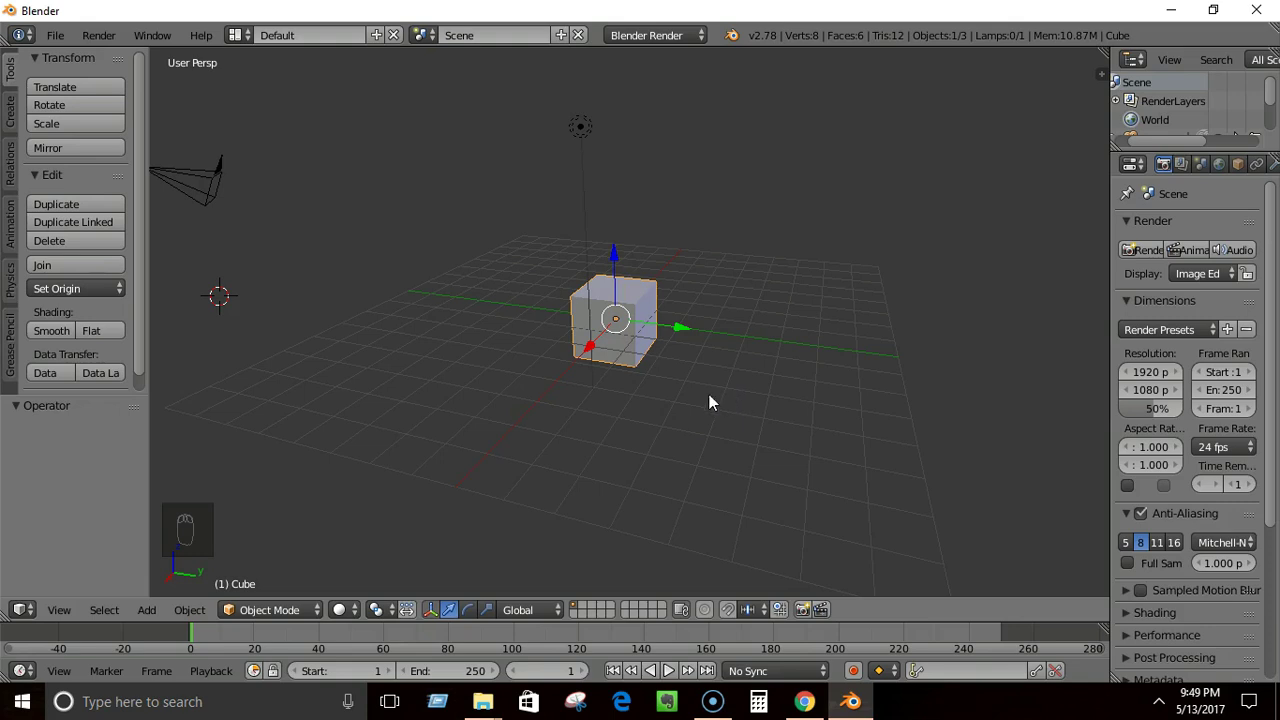
- Move the cube about -0.325 units along the X axis
middle_click_drag(740, 374, 626, 354)
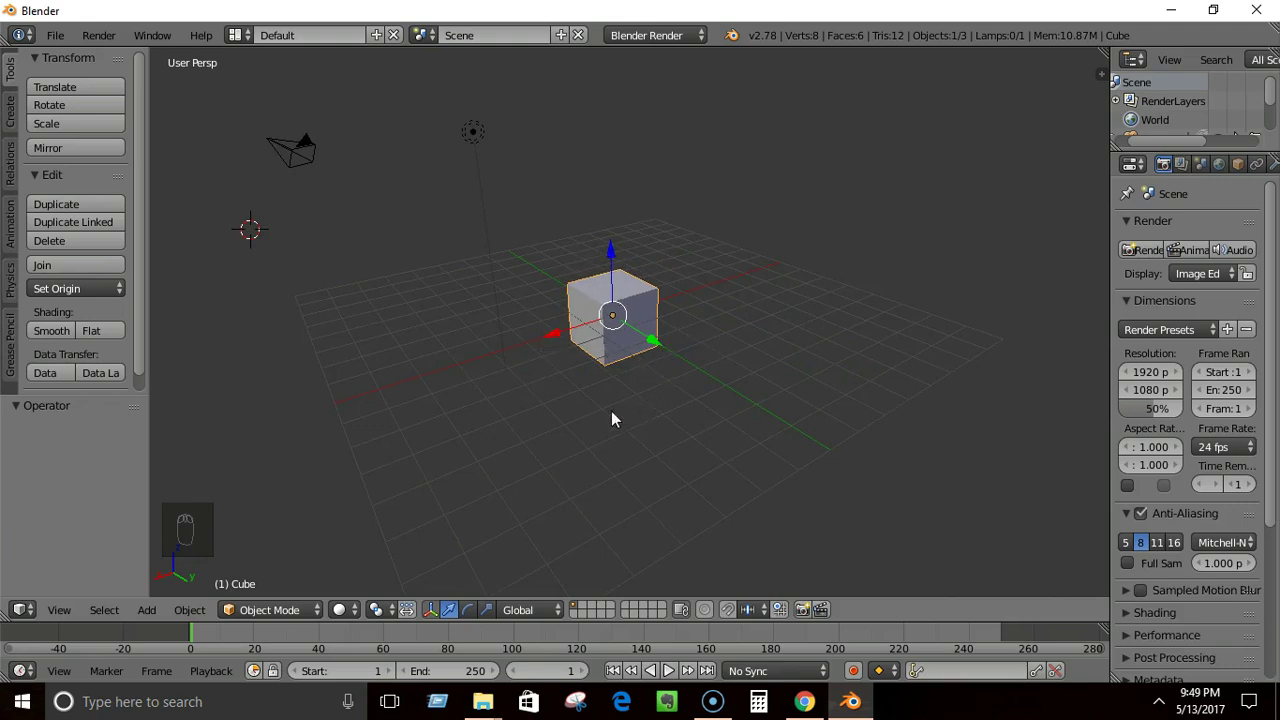
middle_click_drag(511, 409, 785, 387)
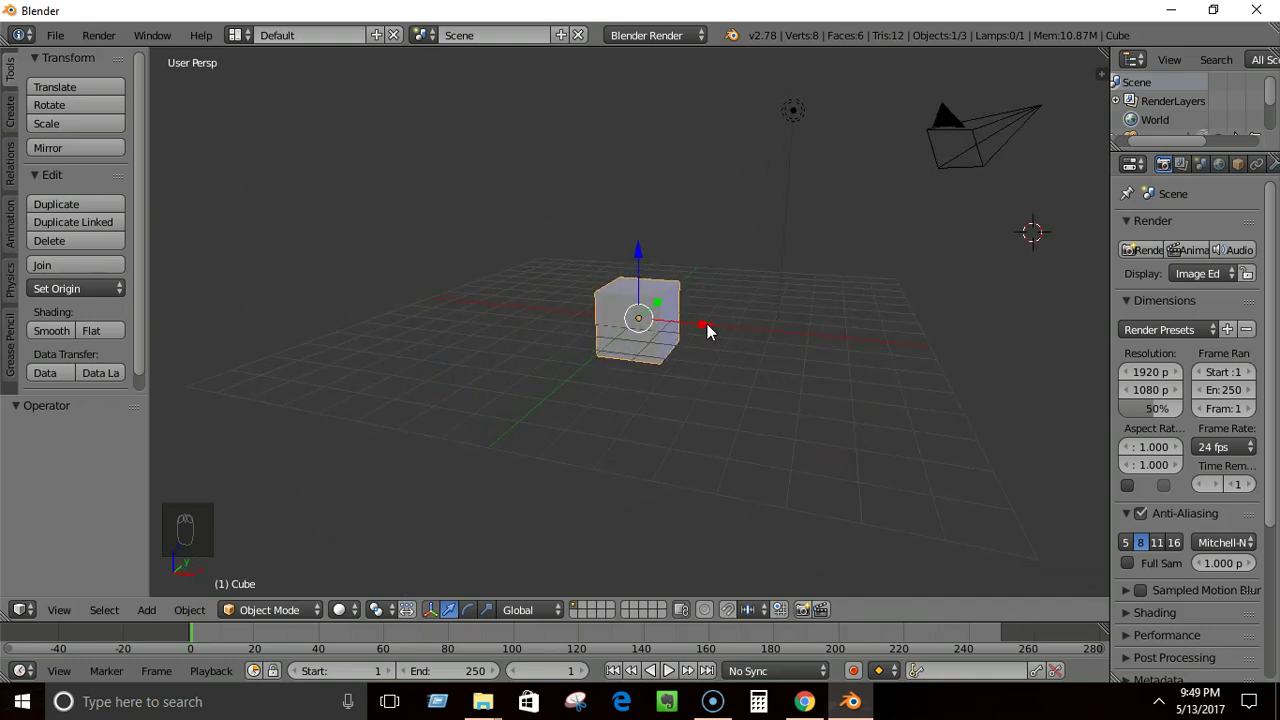
middle_click_drag(812, 352, 704, 333)
mouse_move(704, 333)
left_mouse_down()
mouse_move(829, 354)
mouse_move(600, 323)
mouse_move(791, 351)
mouse_move(623, 334)
mouse_move(734, 353)
mouse_move(691, 345)
left_mouse_up()
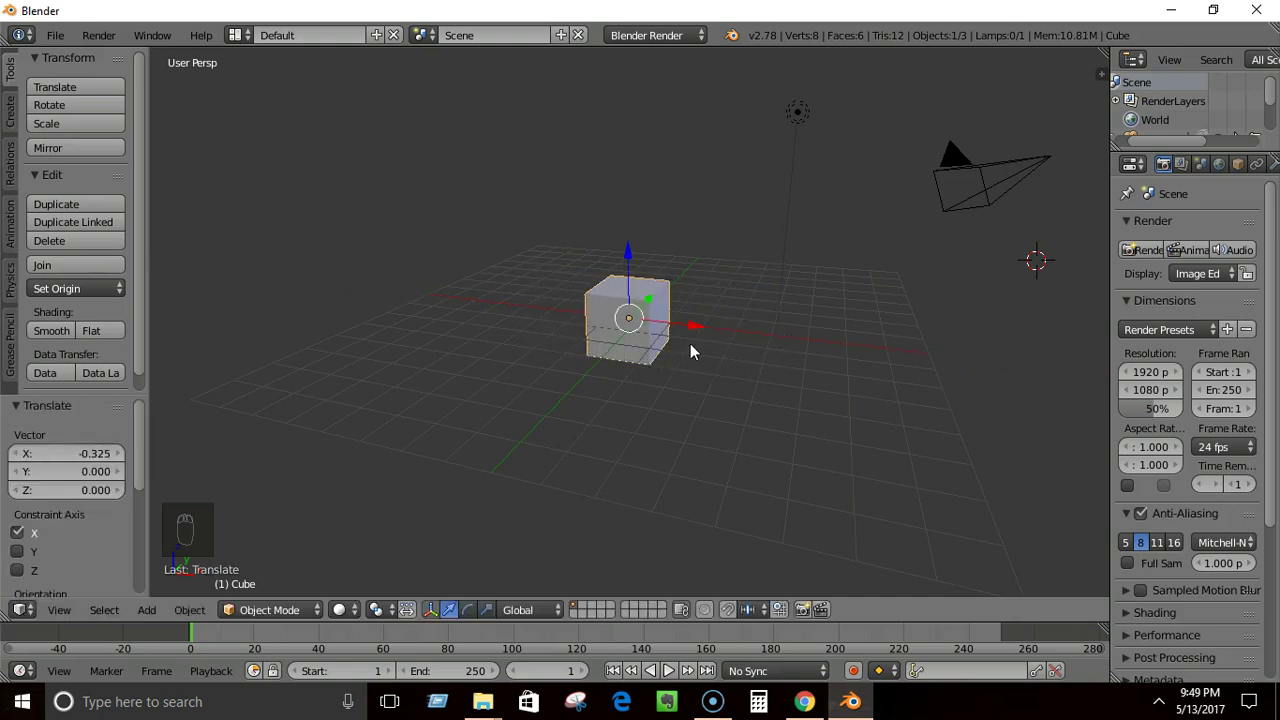
- Move the cube slightly along the Y axis and raise it above the grid along the Z axis
middle_click_drag(760, 331, 655, 290)
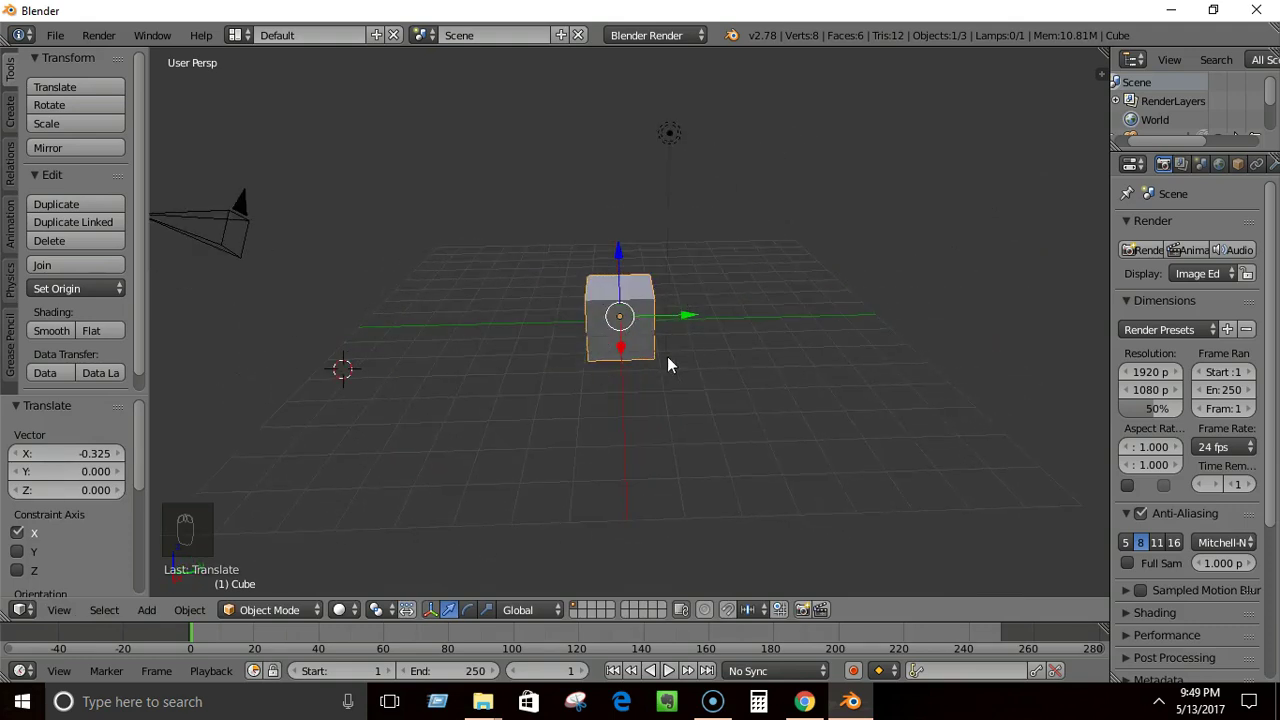
middle_click_drag(669, 360, 633, 395)
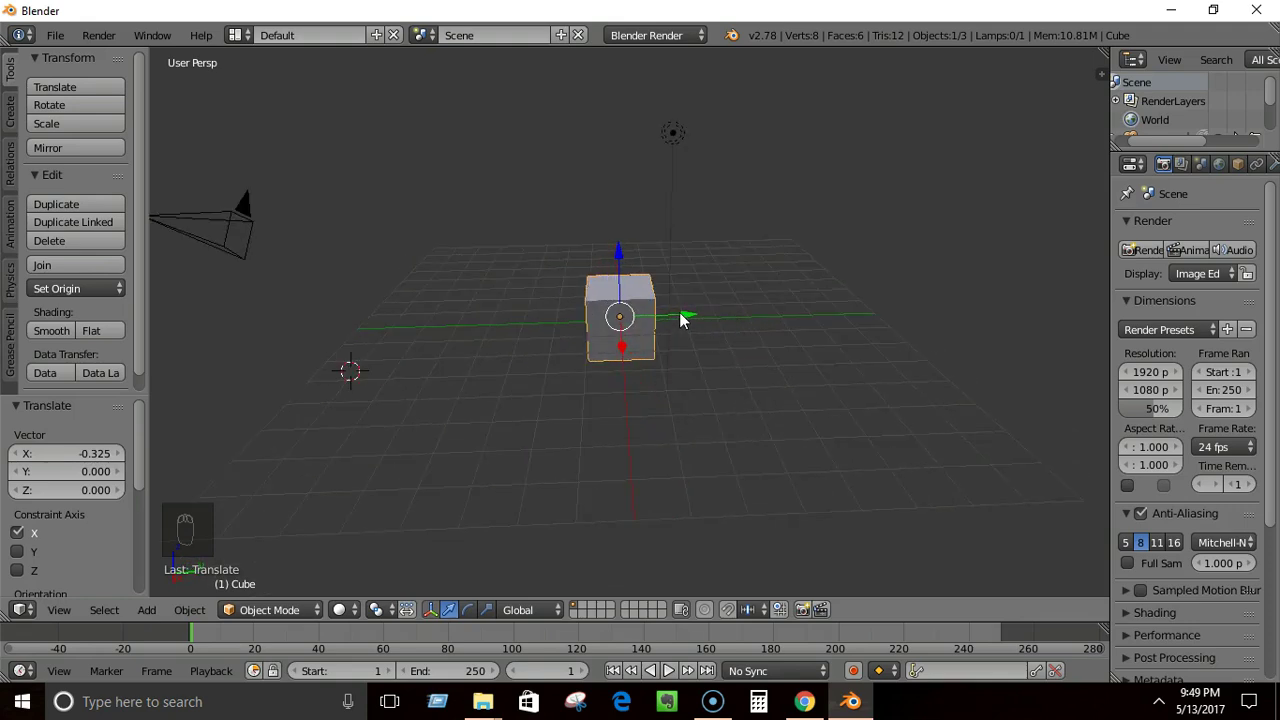
mouse_move(684, 317)
left_mouse_down()
mouse_move(751, 325)
mouse_move(677, 327)
left_mouse_up()
left_click_drag(615, 255, 638, 231)
- Move the cube about 0.463 units along the X axis
middle_click_drag(552, 386, 746, 374)
mouse_move(697, 286)
left_mouse_down()
mouse_move(796, 305)
mouse_move(701, 299)
mouse_move(712, 299)
left_mouse_up()
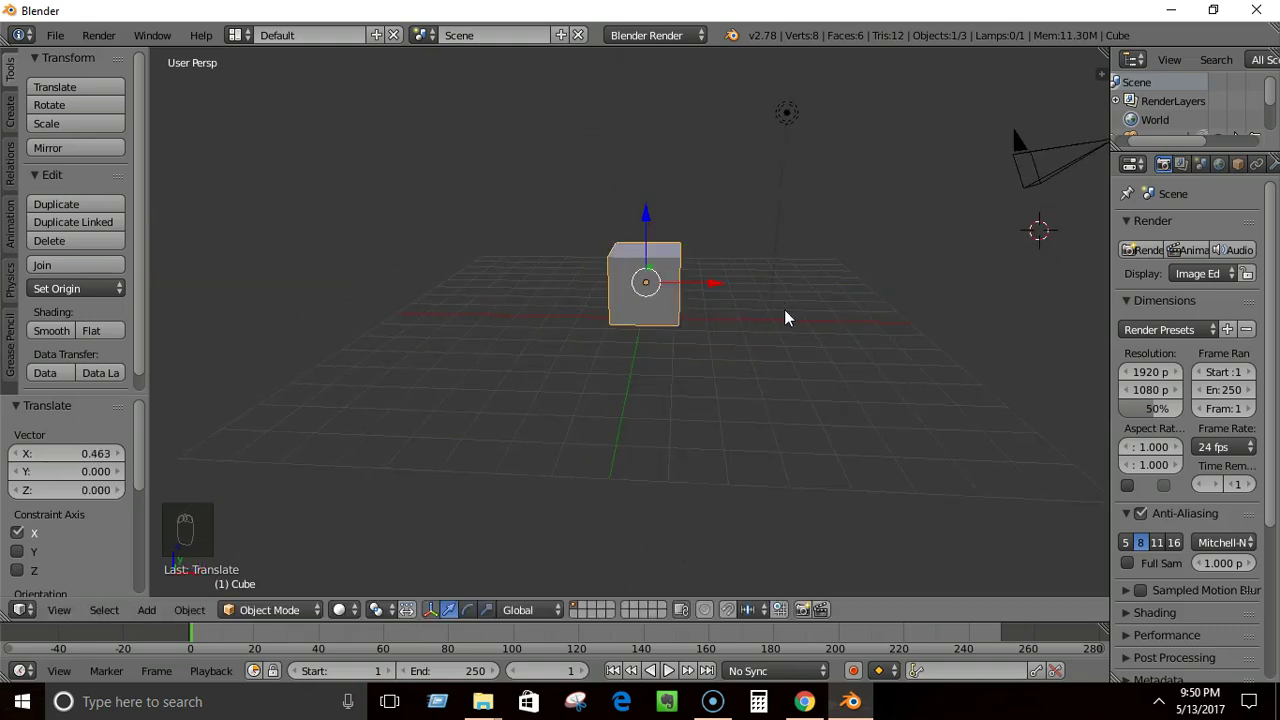
- Try moving the cube freely without an axis constraint, and undo that move
middle_click_drag(784, 312, 457, 320)
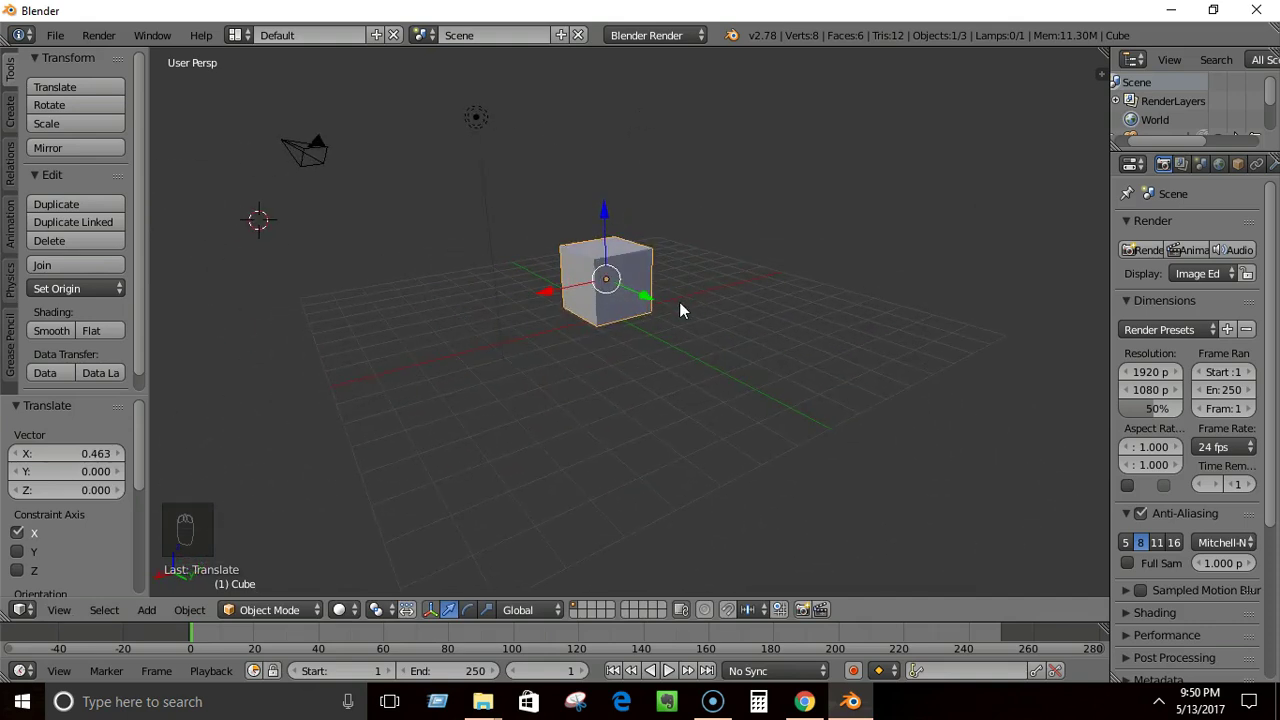
key("g")
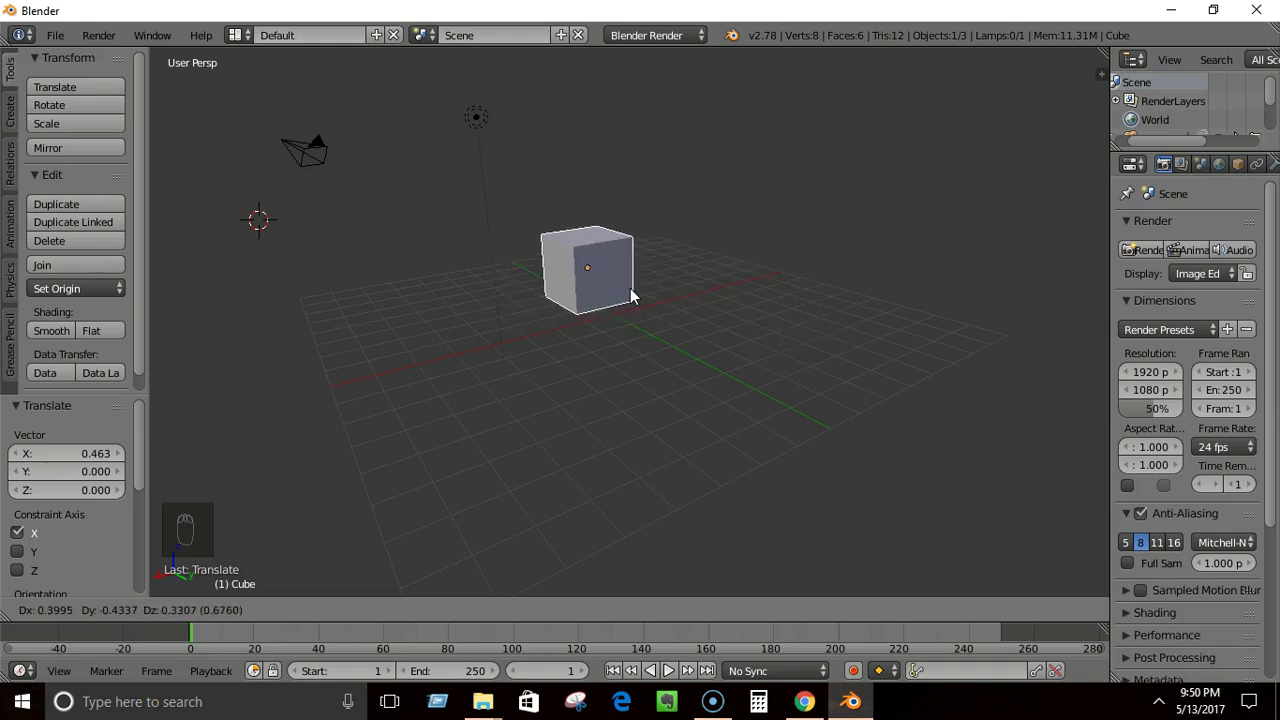
left_click(631, 297)
key("ctrl+z")
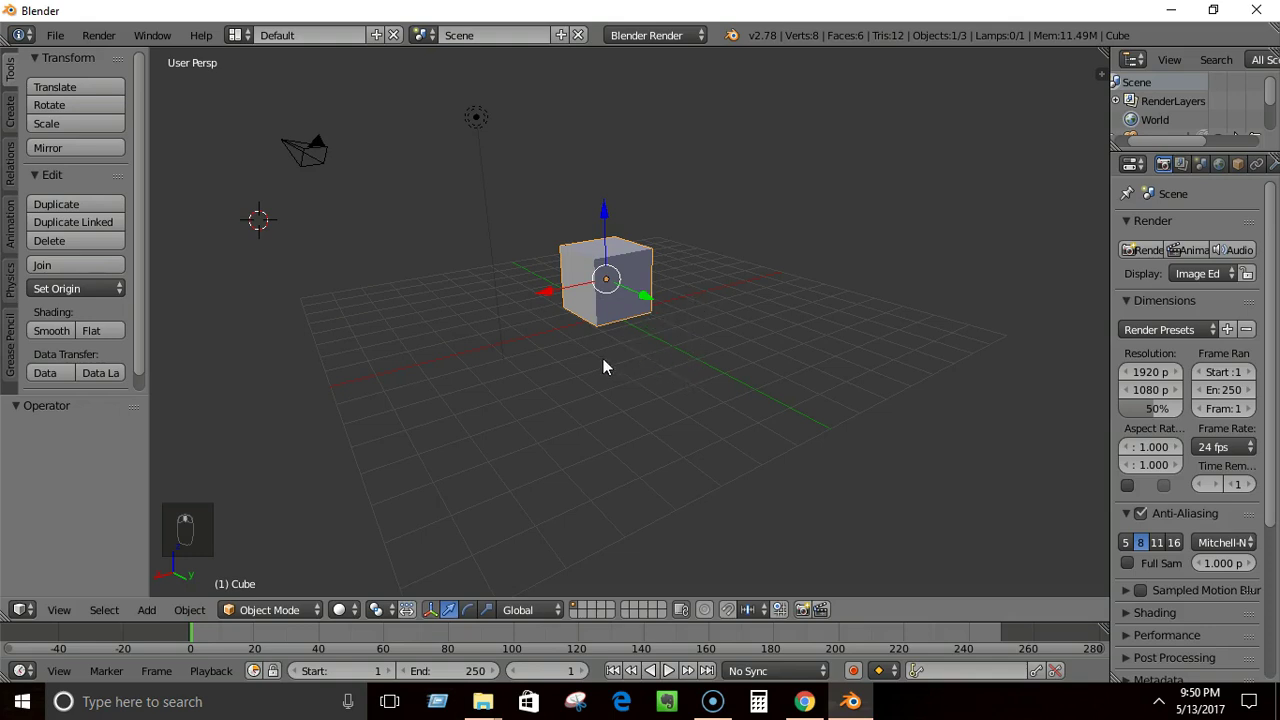
- Try scaling the cube by a factor of 5 along the Z axis, and undo that scaling
middle_click_drag(604, 367, 707, 367)
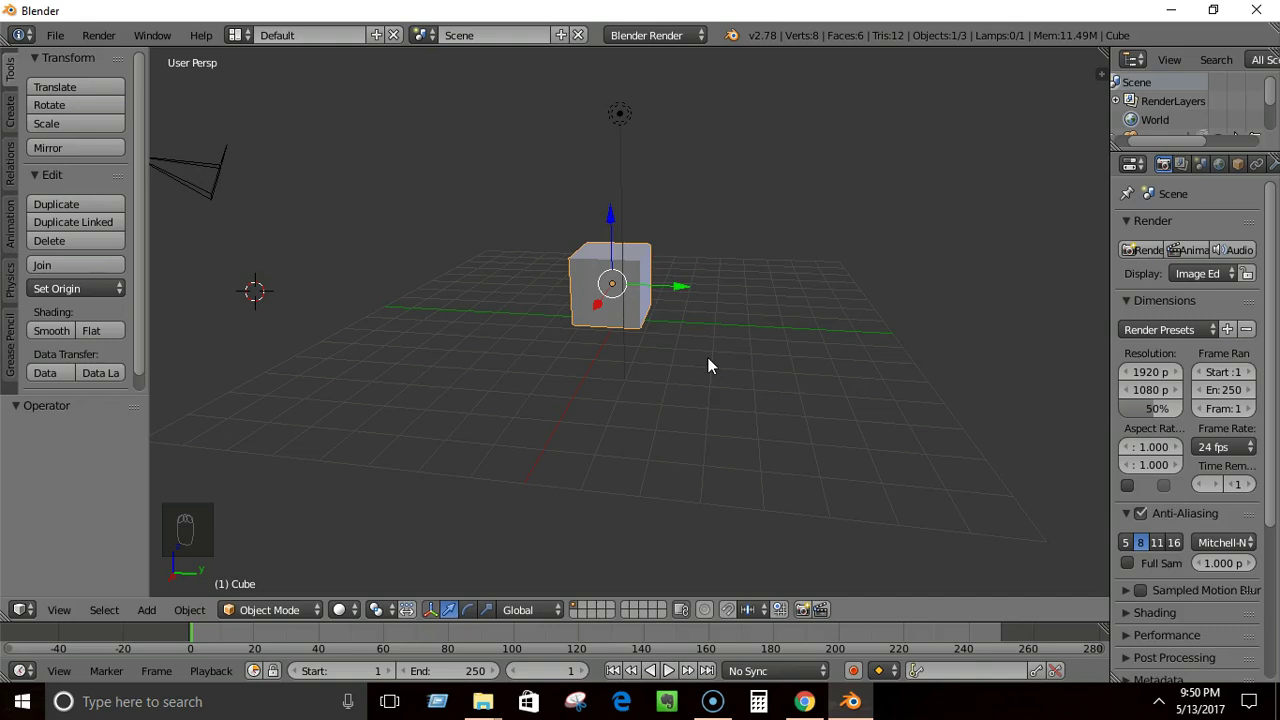
key("s")
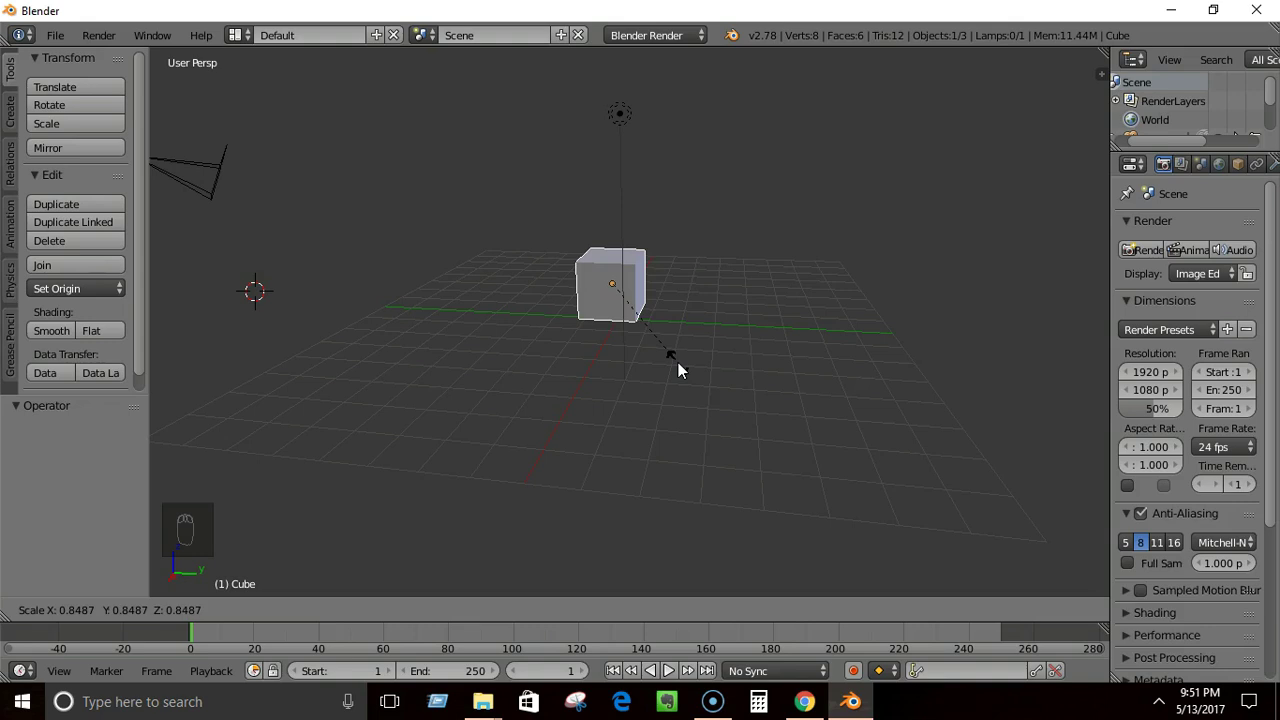
key("x")
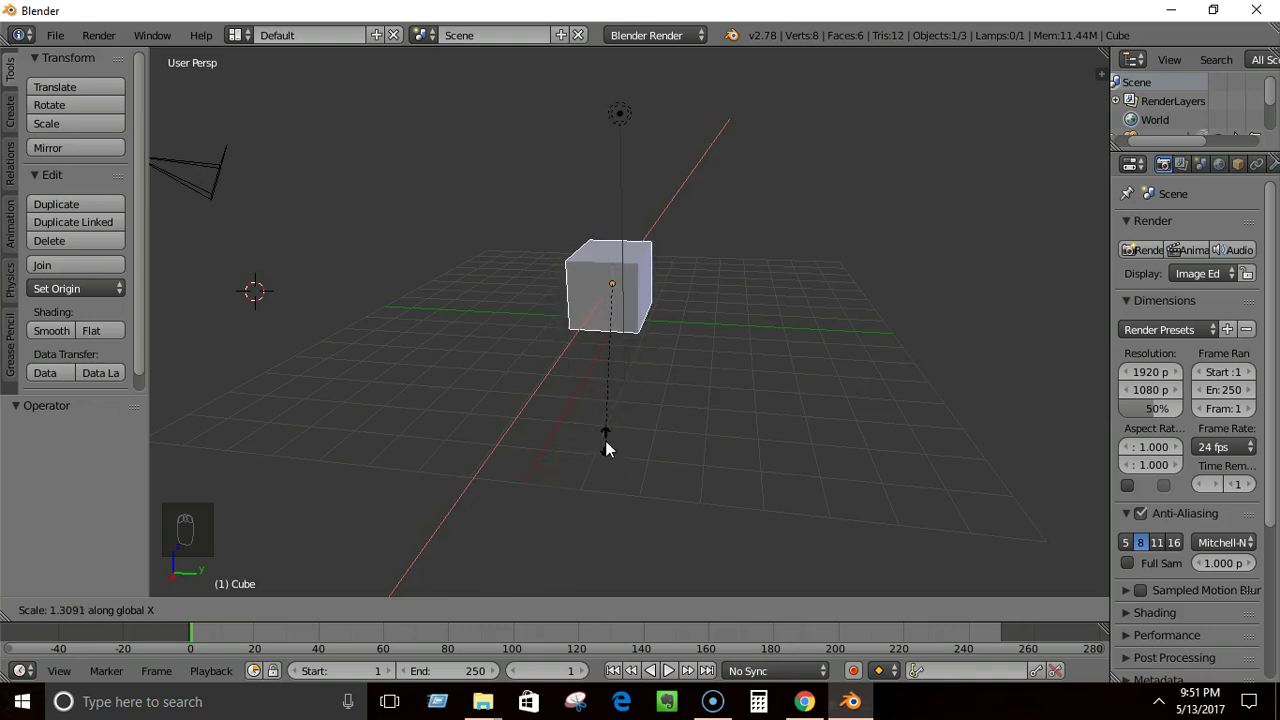
key("y")
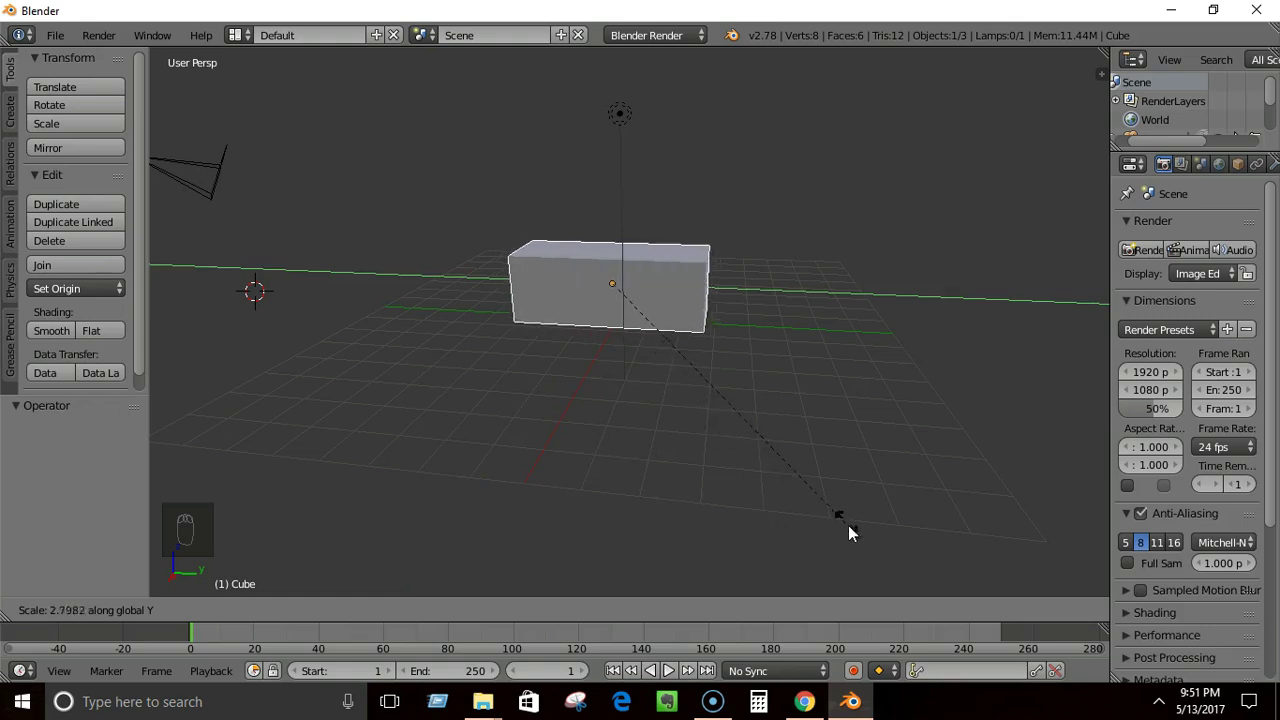
key("z")
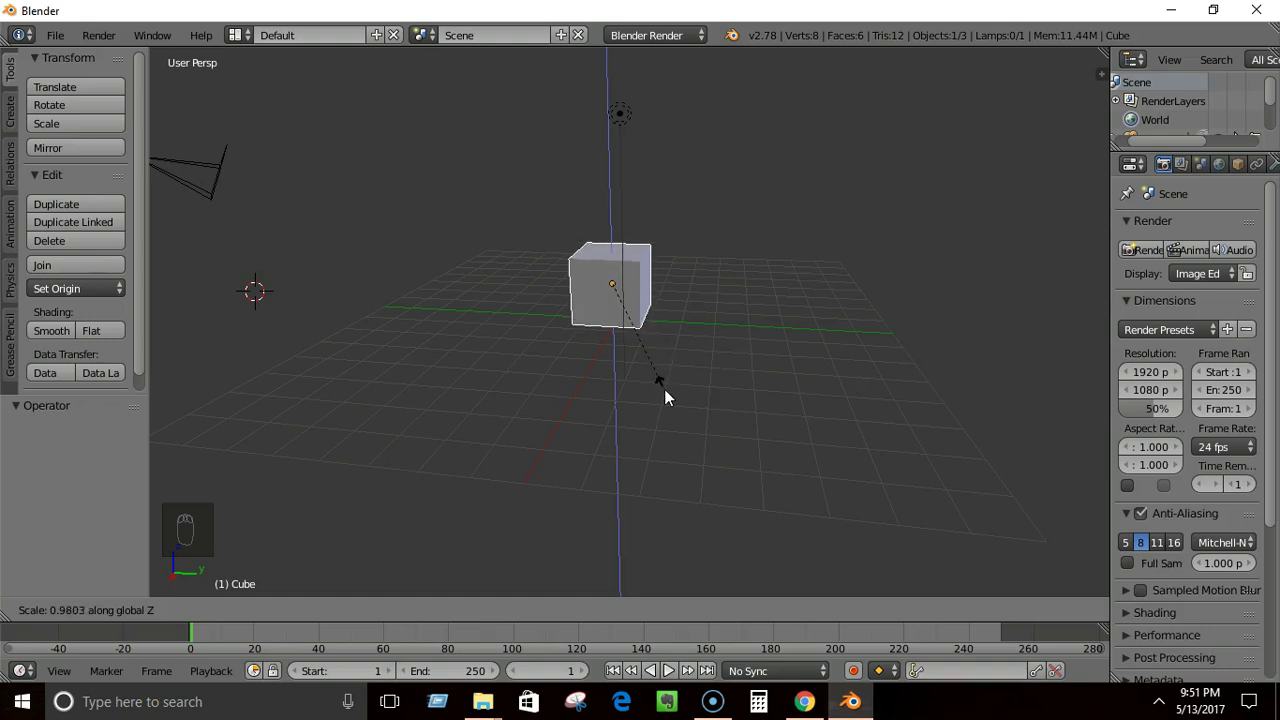
key("5")
key("Return")
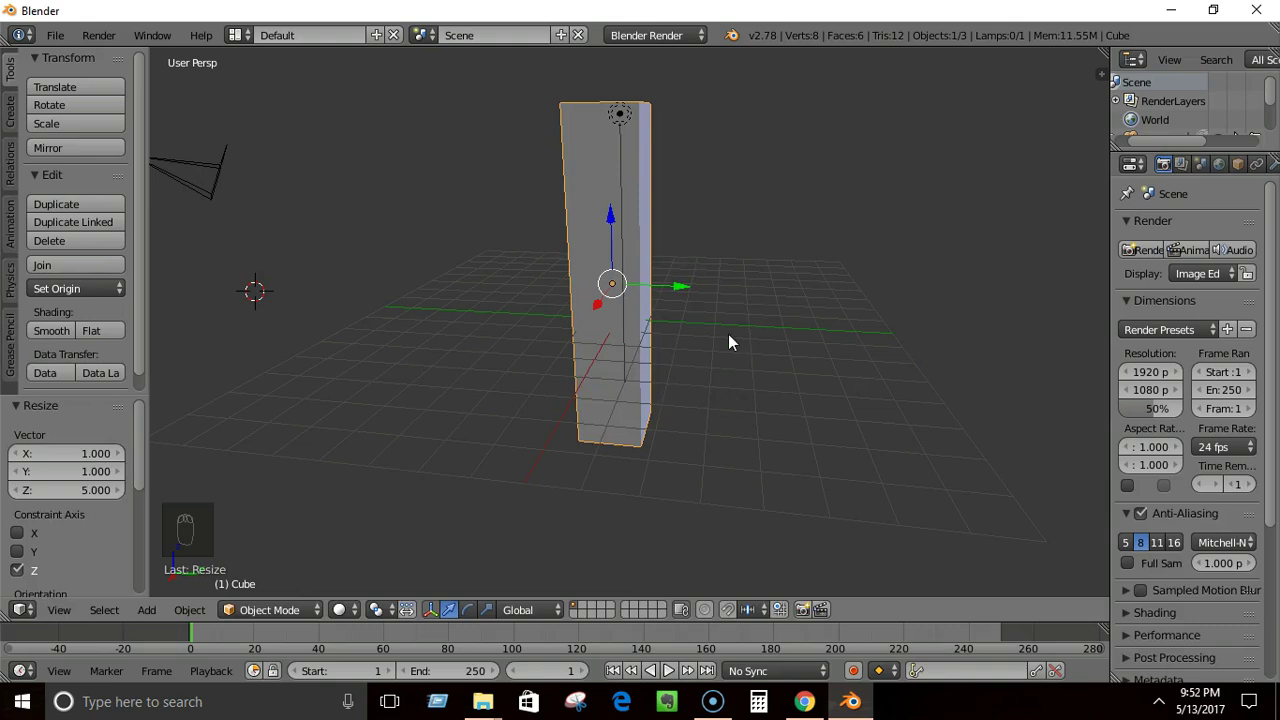
key("ctrl+z")
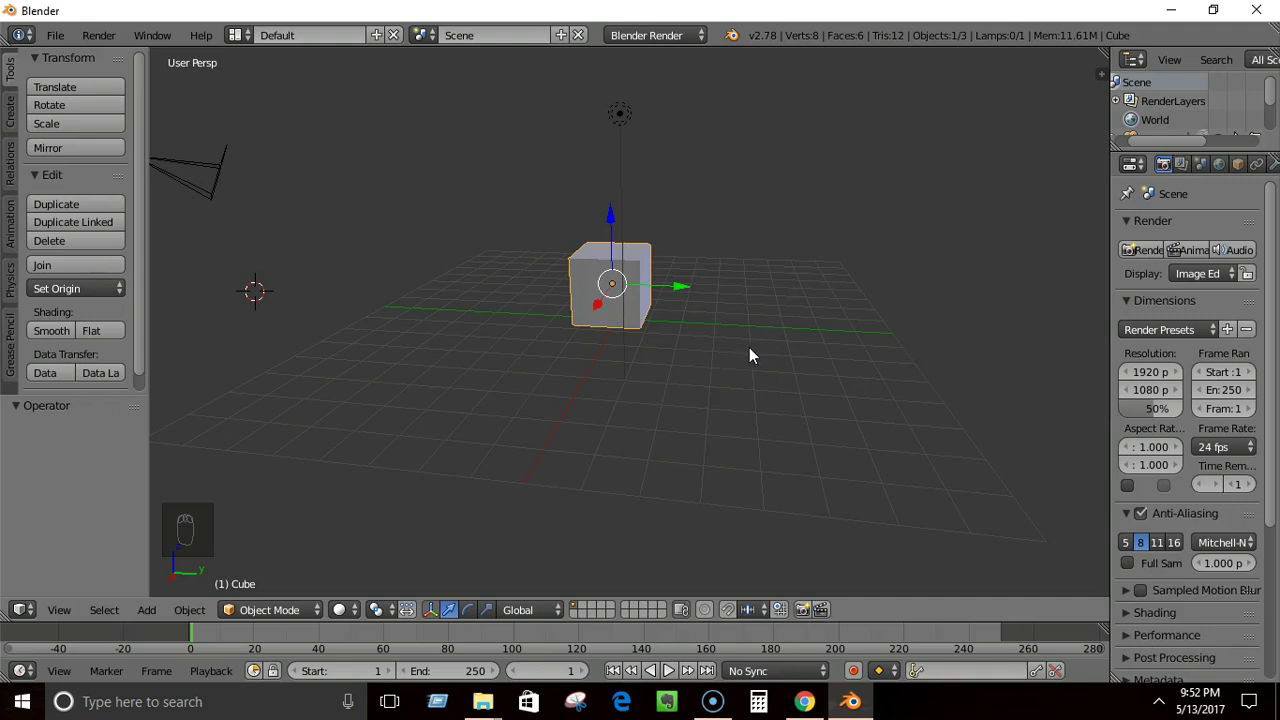
- Try scaling the cube by a factor of 6 along the Y axis, and undo that scaling
key("s")
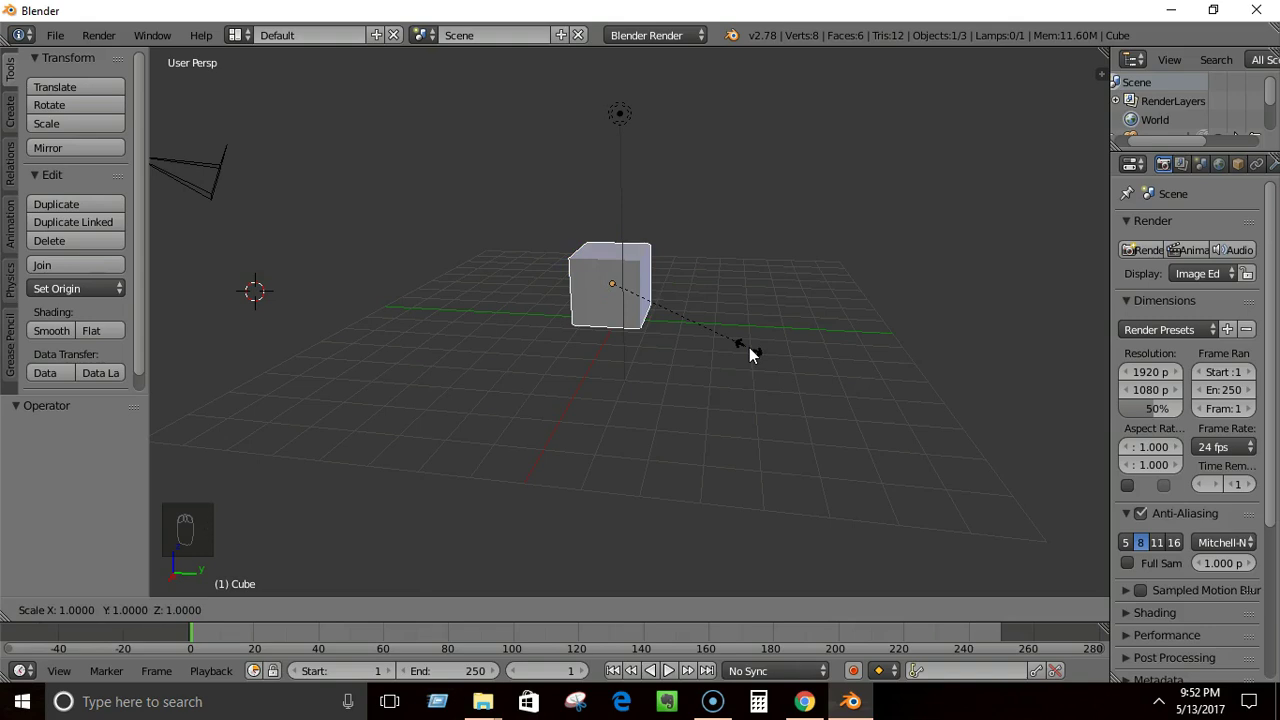
key("y")
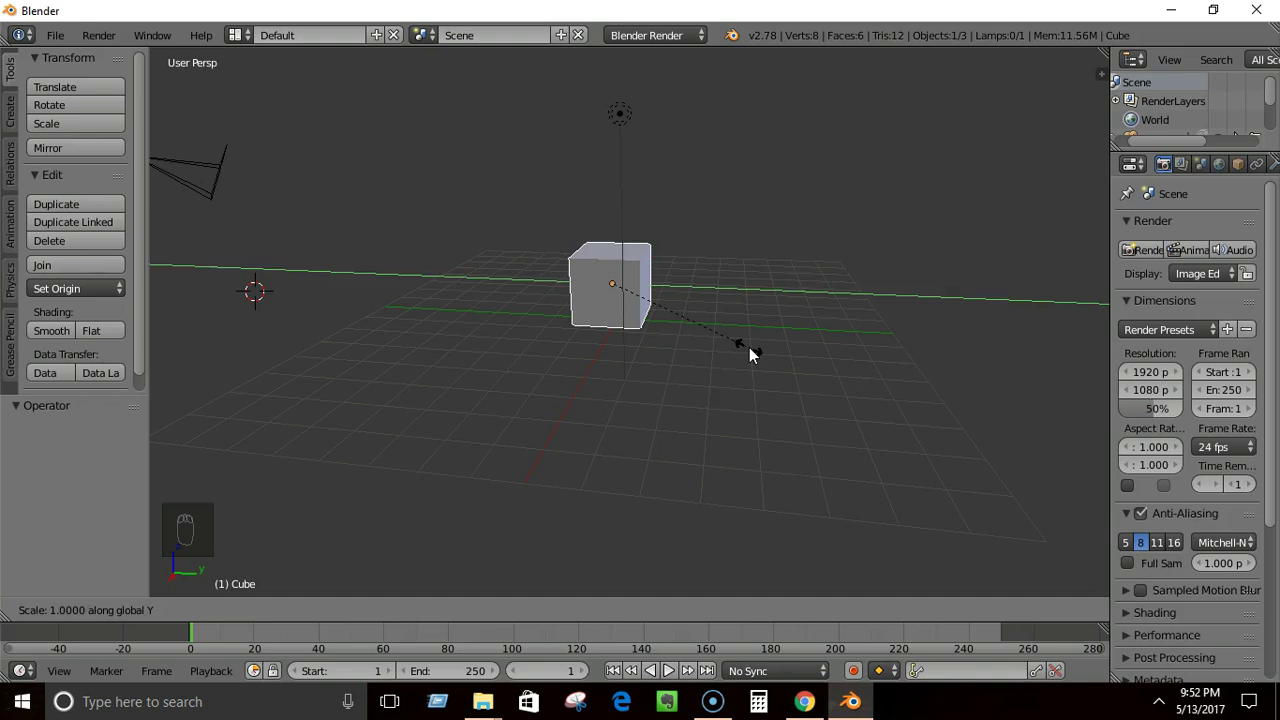
type("6")
key("Return")
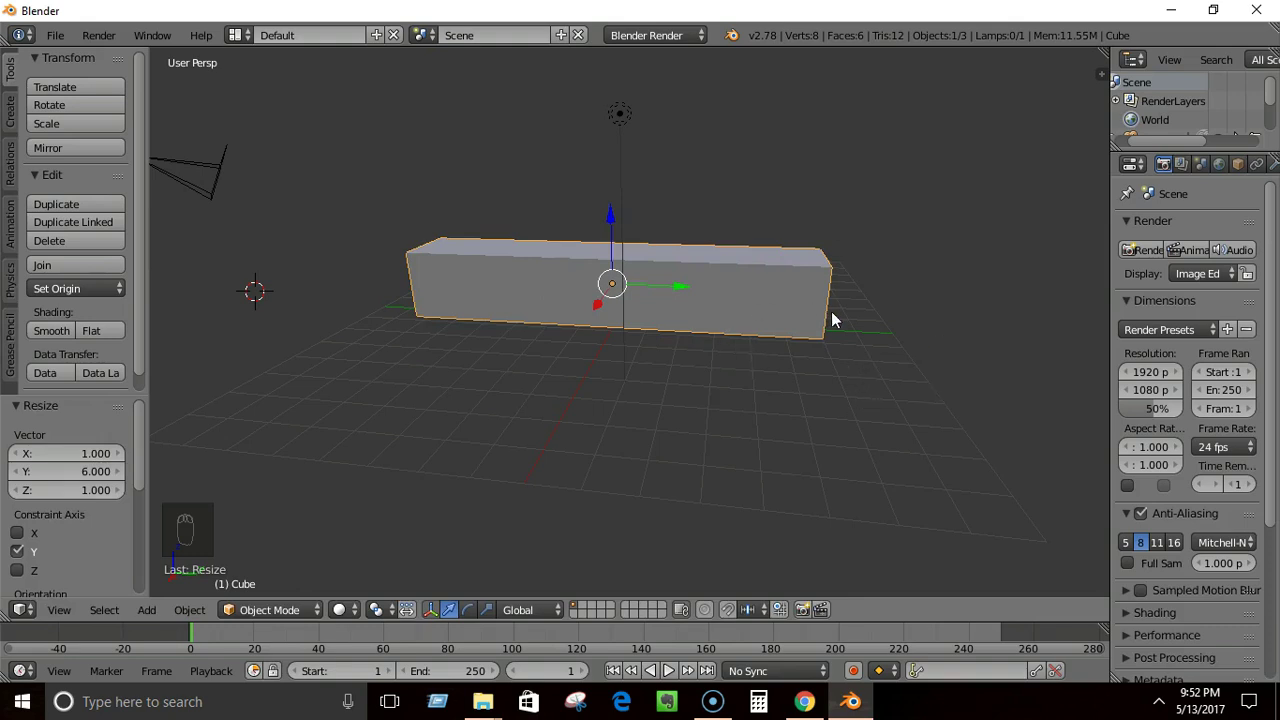
key("ctrl+z")
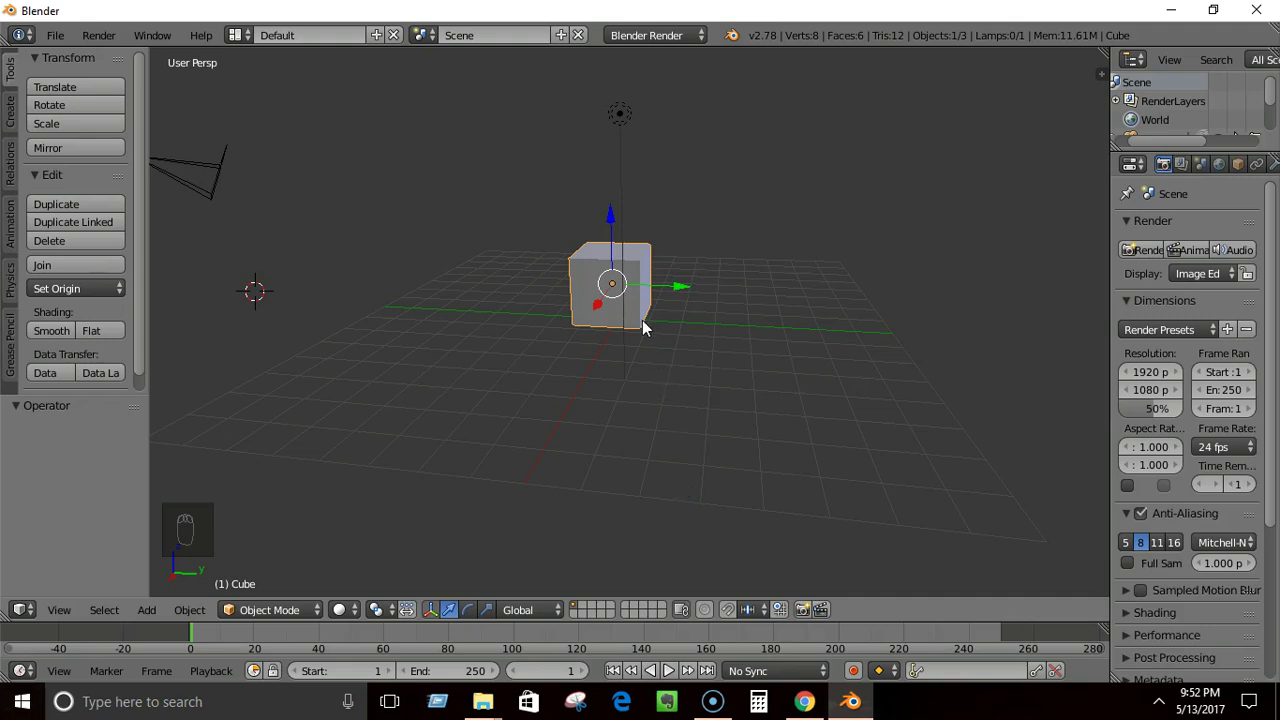
- Rotate the cube about 5.9 degrees around the global Z axis after trying the X and Y constraints
key("r")
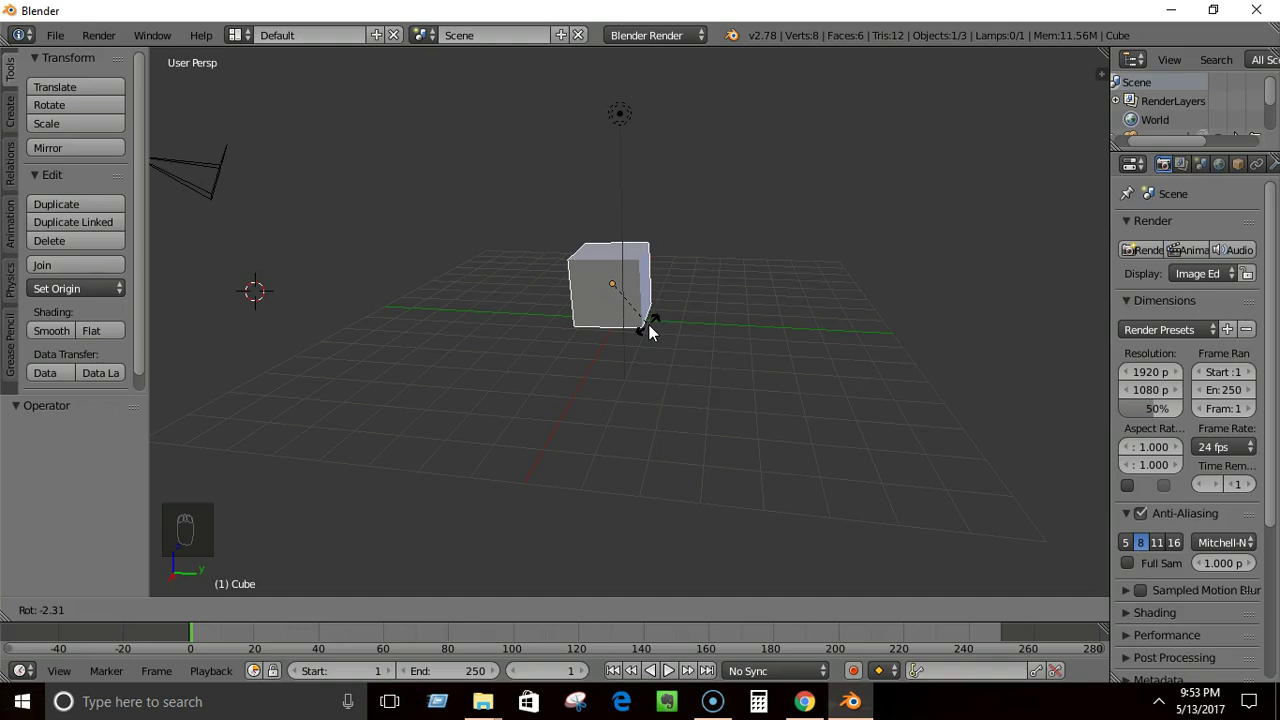
key("x")
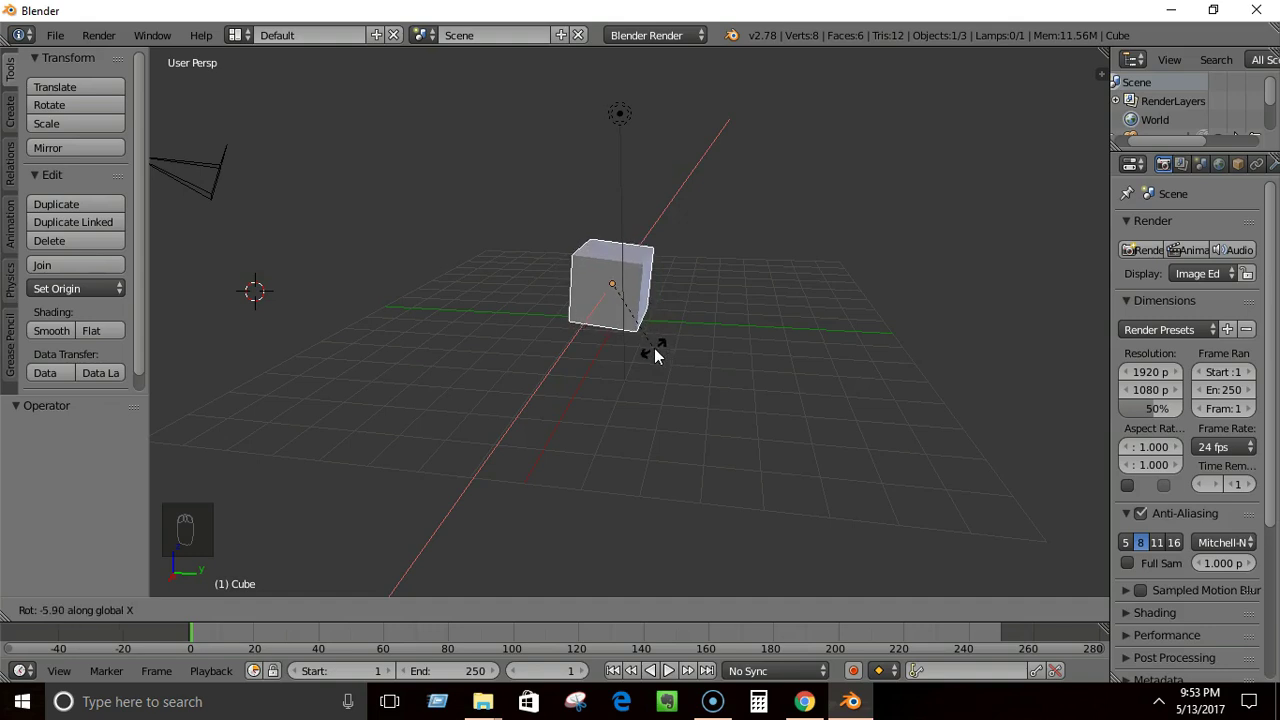
key("y")
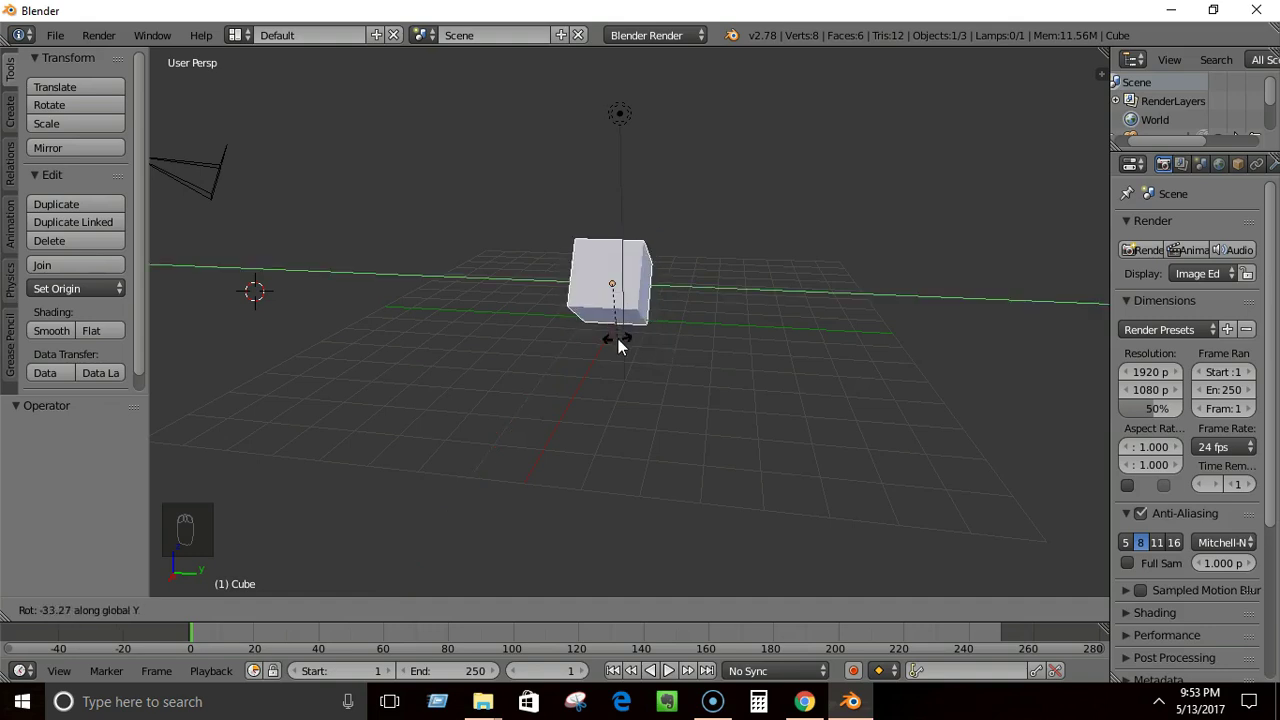
key("z")
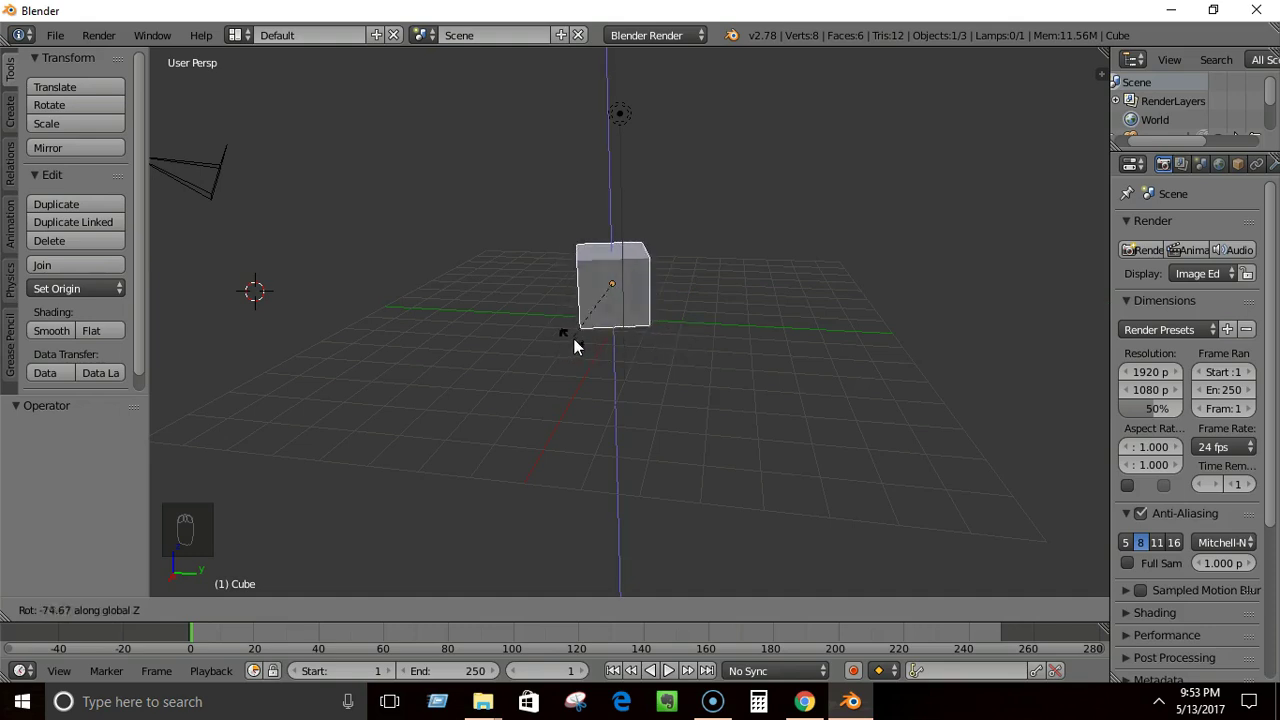
left_click(664, 337)
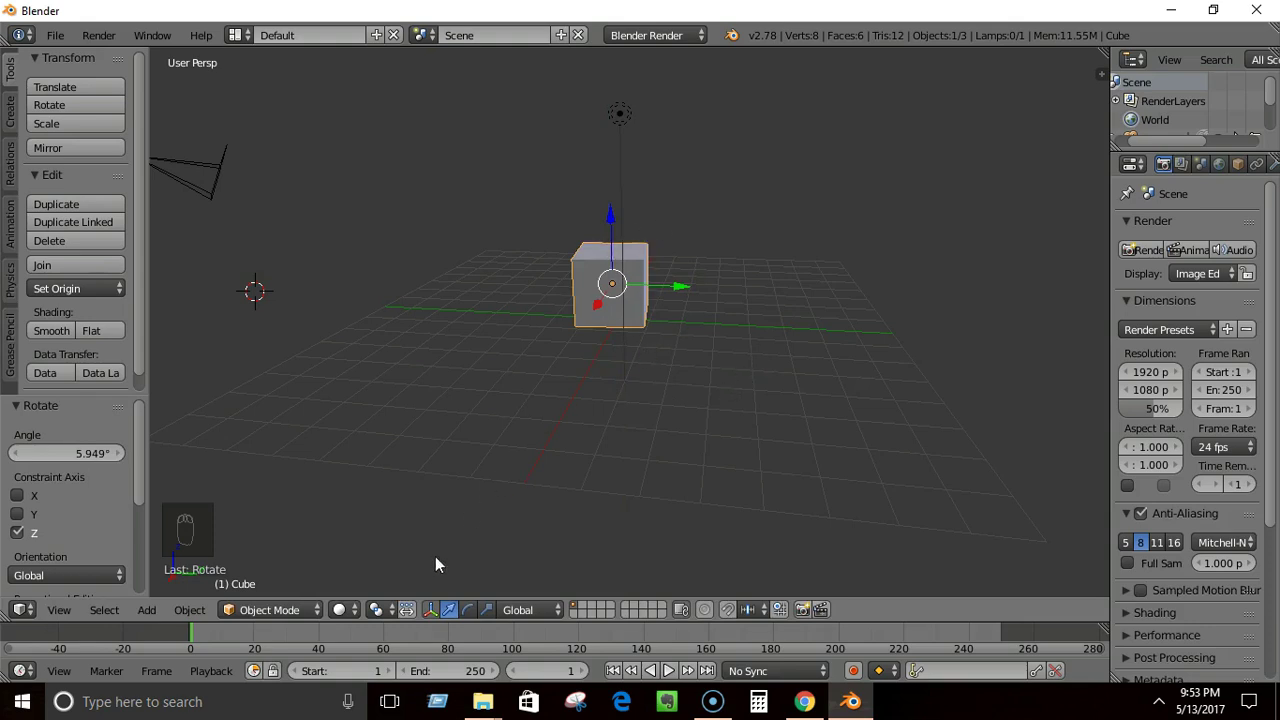
- Toggle the 3D manipulator off and on, and use it to move the cube slightly along X and about 0.103 units along Z
left_click(430, 612)
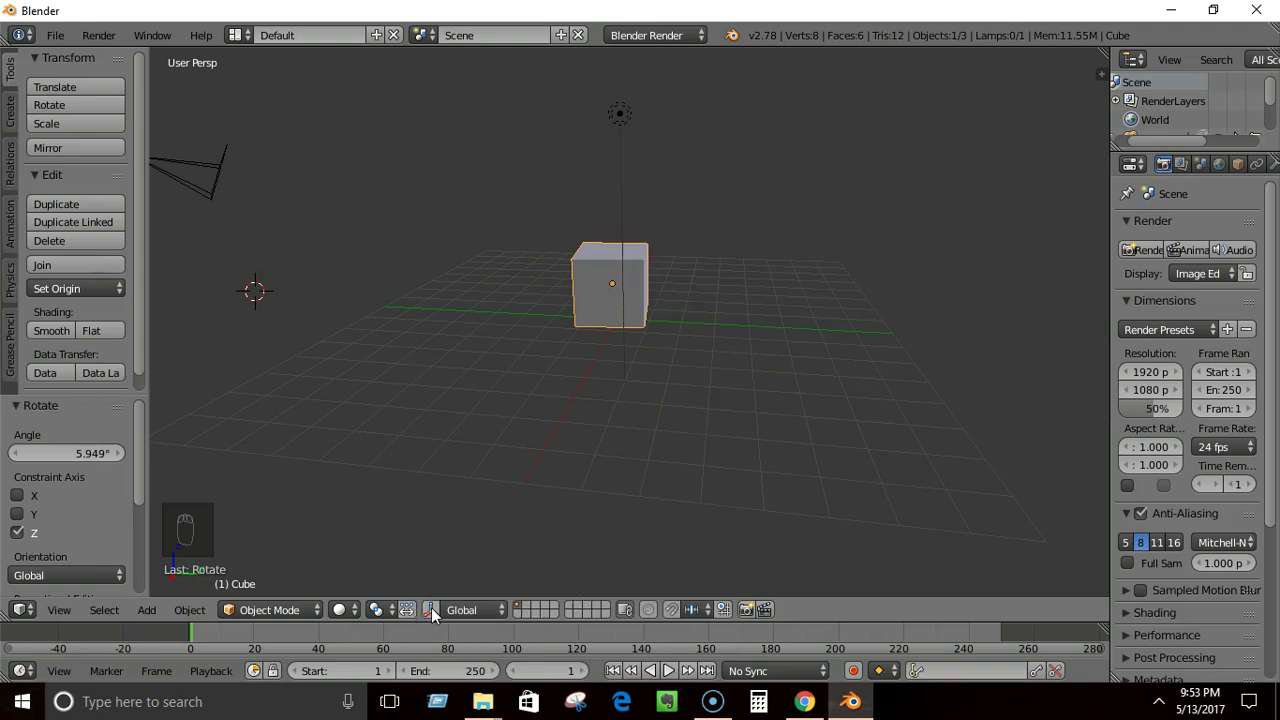
left_click(430, 612)
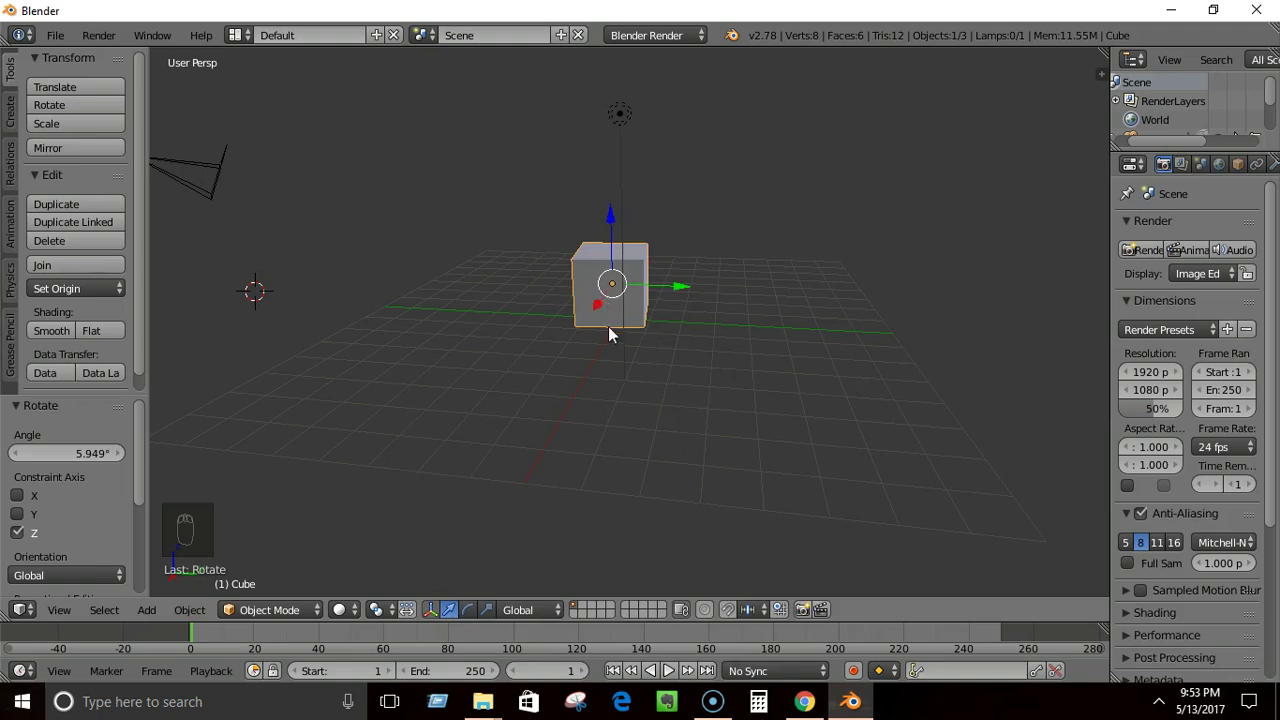
left_click_drag(598, 312, 666, 304)
mouse_move(600, 240)
left_mouse_down()
mouse_move(601, 217)
mouse_move(603, 228)
left_mouse_up()
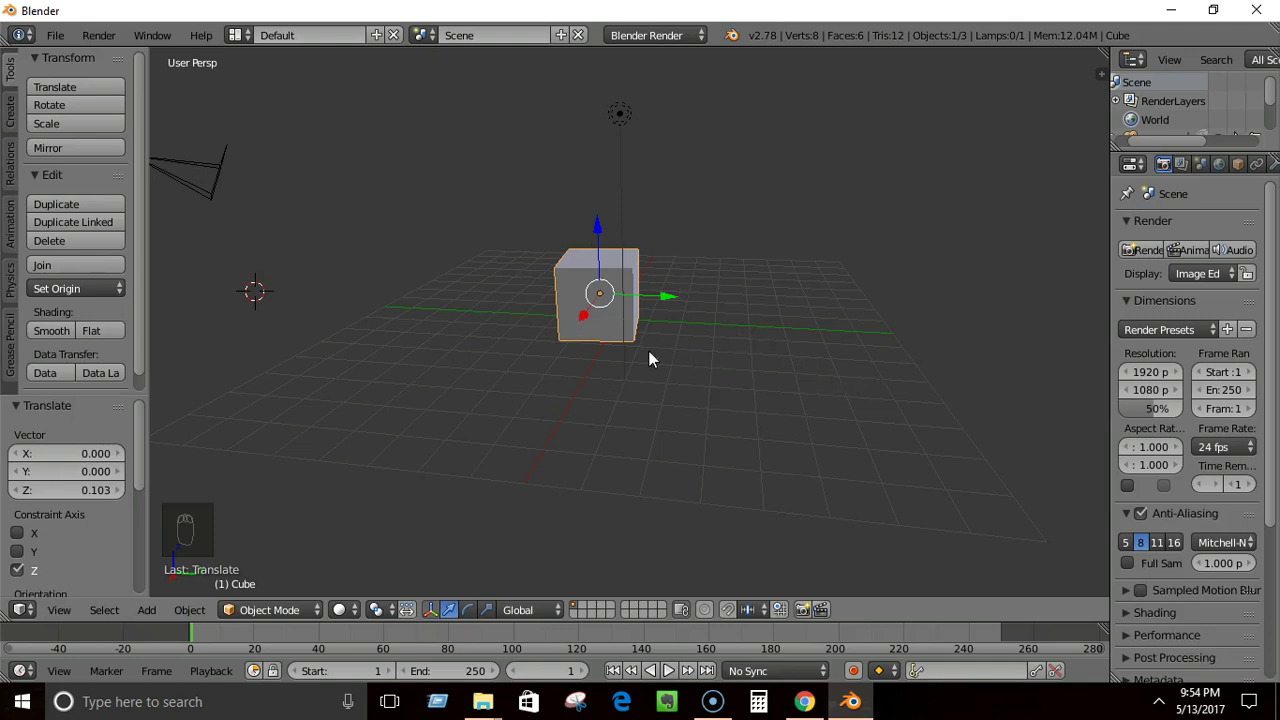
mouse_move(756, 330)
middle_mouse_down()
mouse_move(660, 366)
mouse_move(742, 322)
mouse_move(762, 326)
middle_mouse_up()
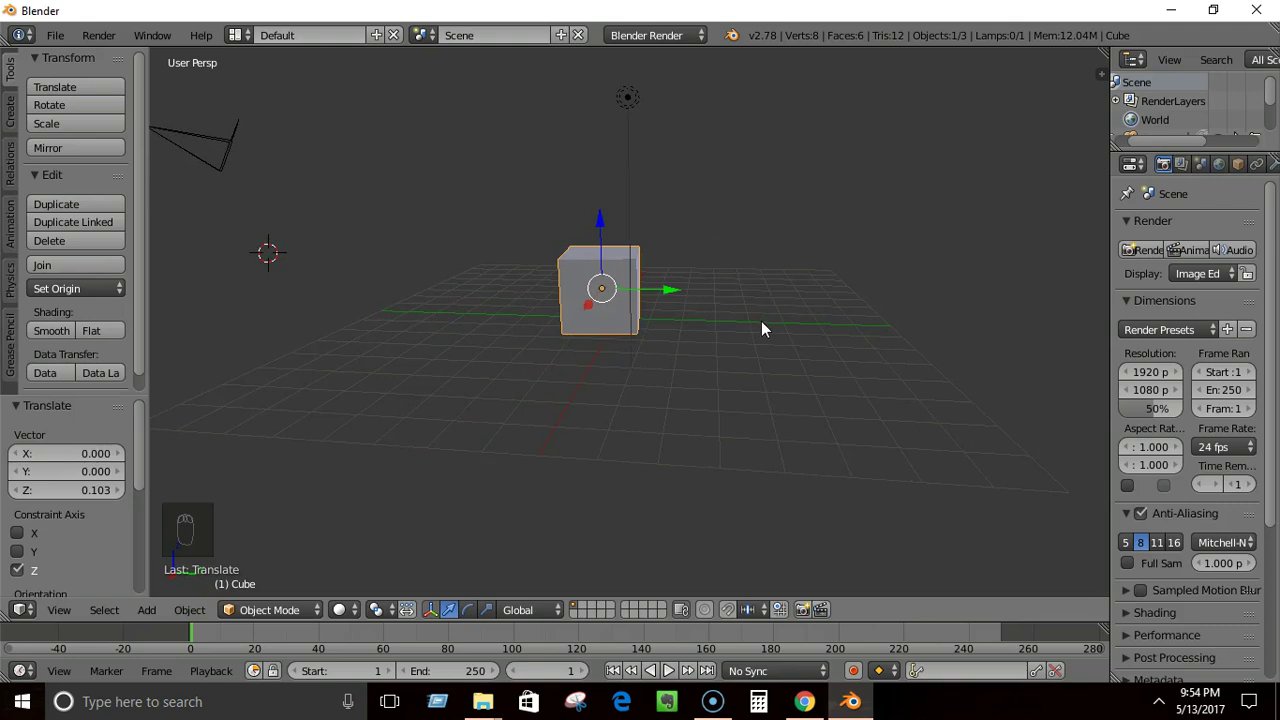
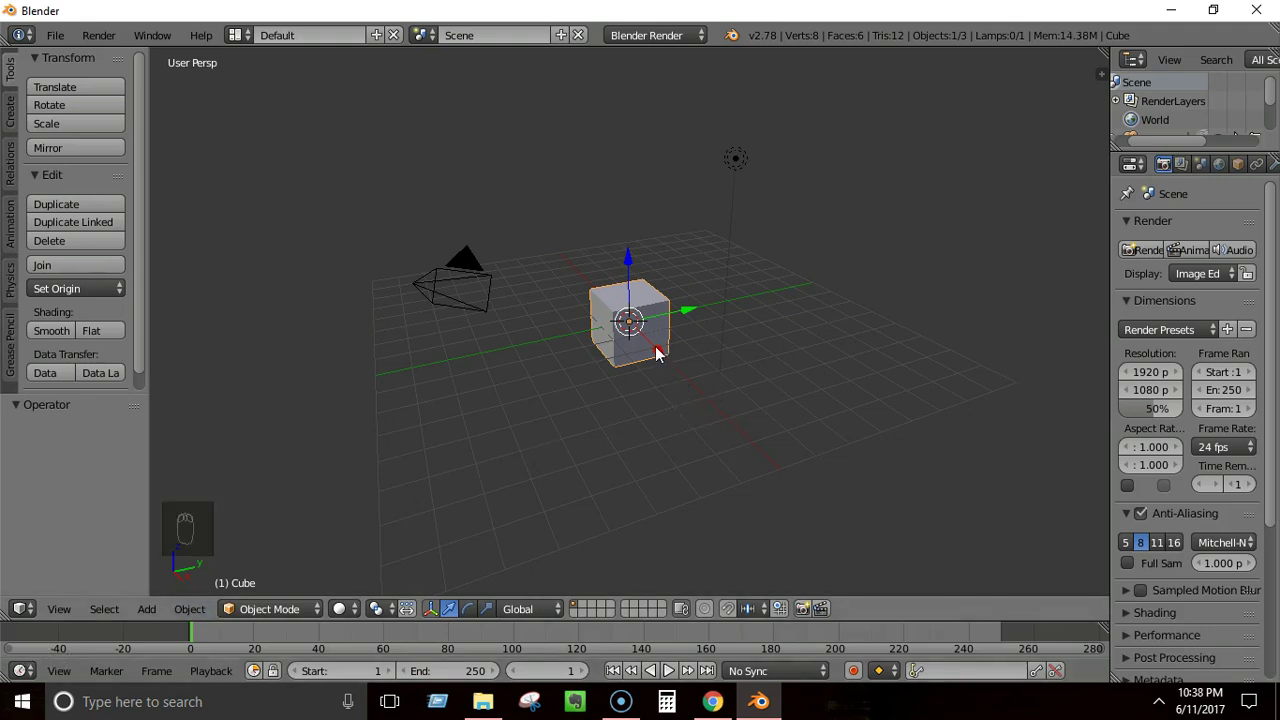
- Delete the default cube from the new scene
scroll(655, 350, "up", 6)
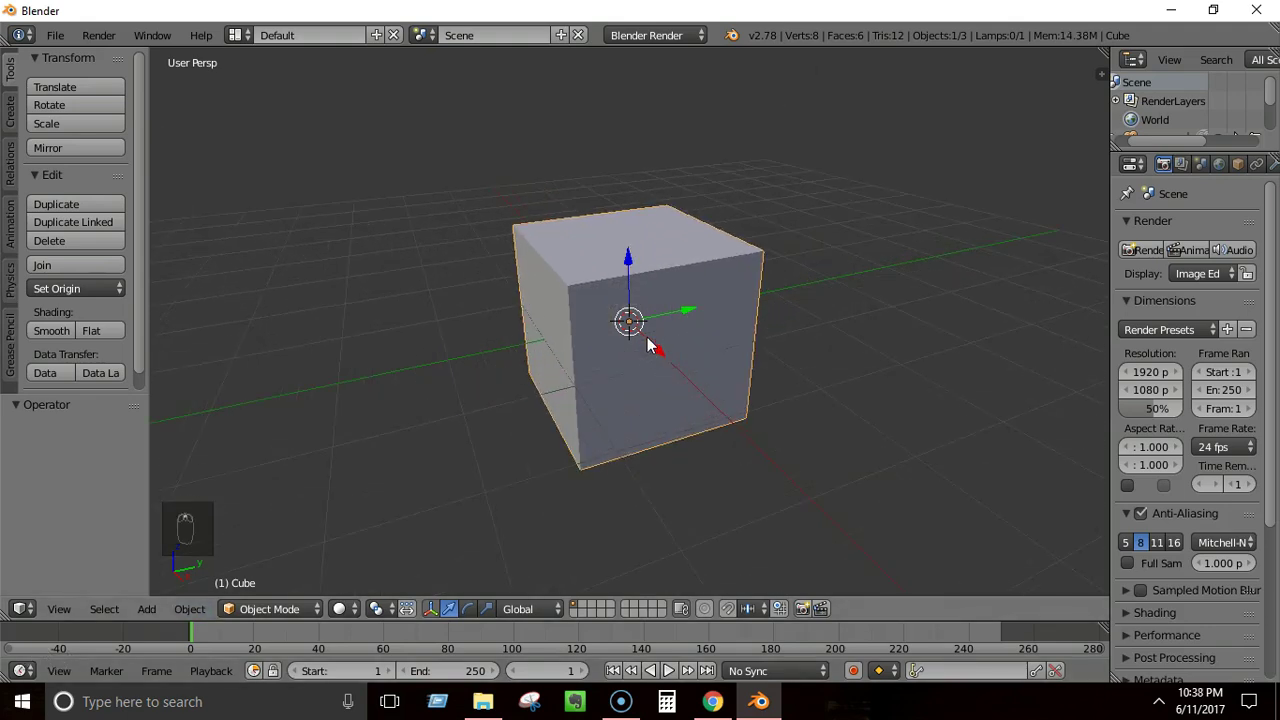
scroll(648, 345, "down", 3)
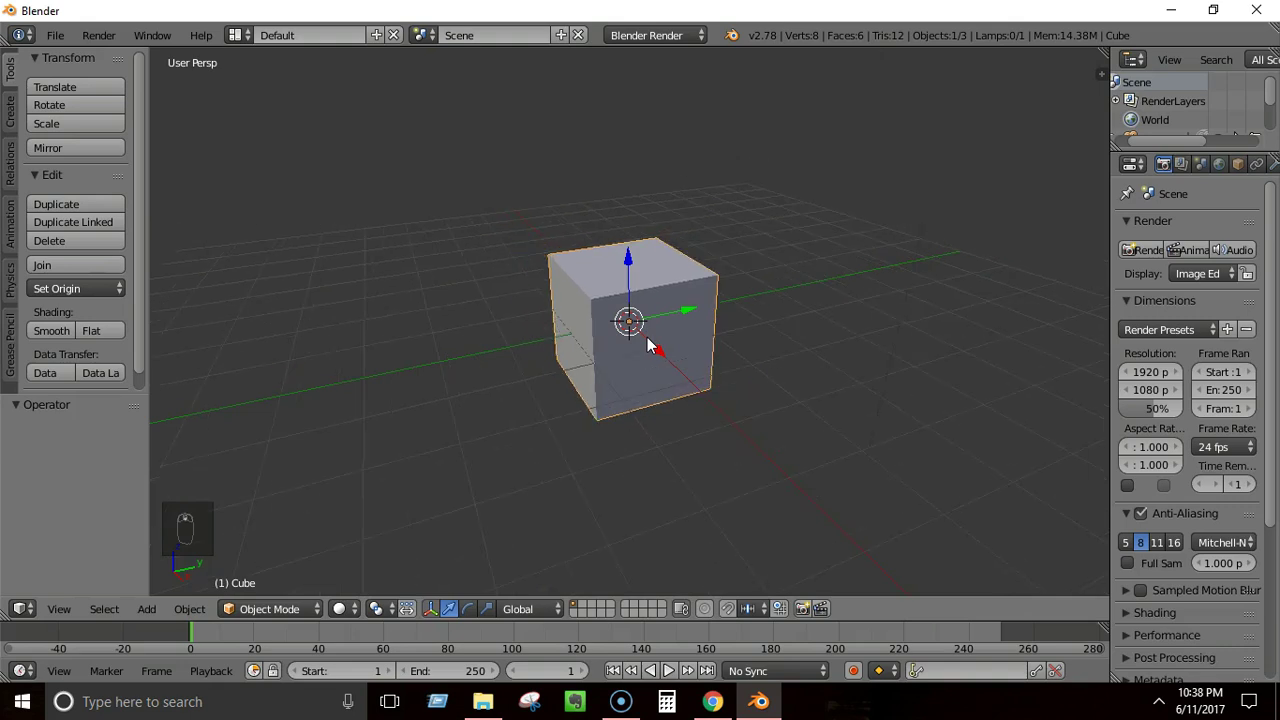
key("x")
left_click(647, 340)
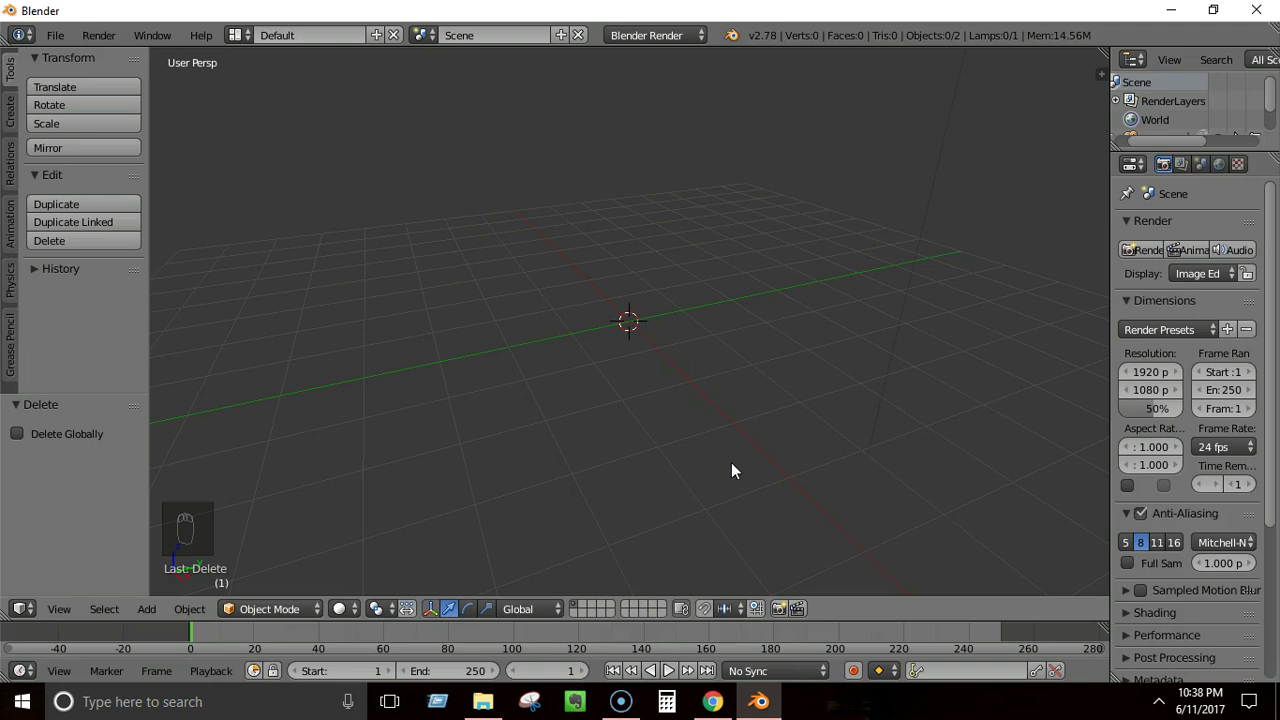
- Add an Ico Sphere mesh at the origin and raise it about 1.116 units along the Z axis
key("shift+a")
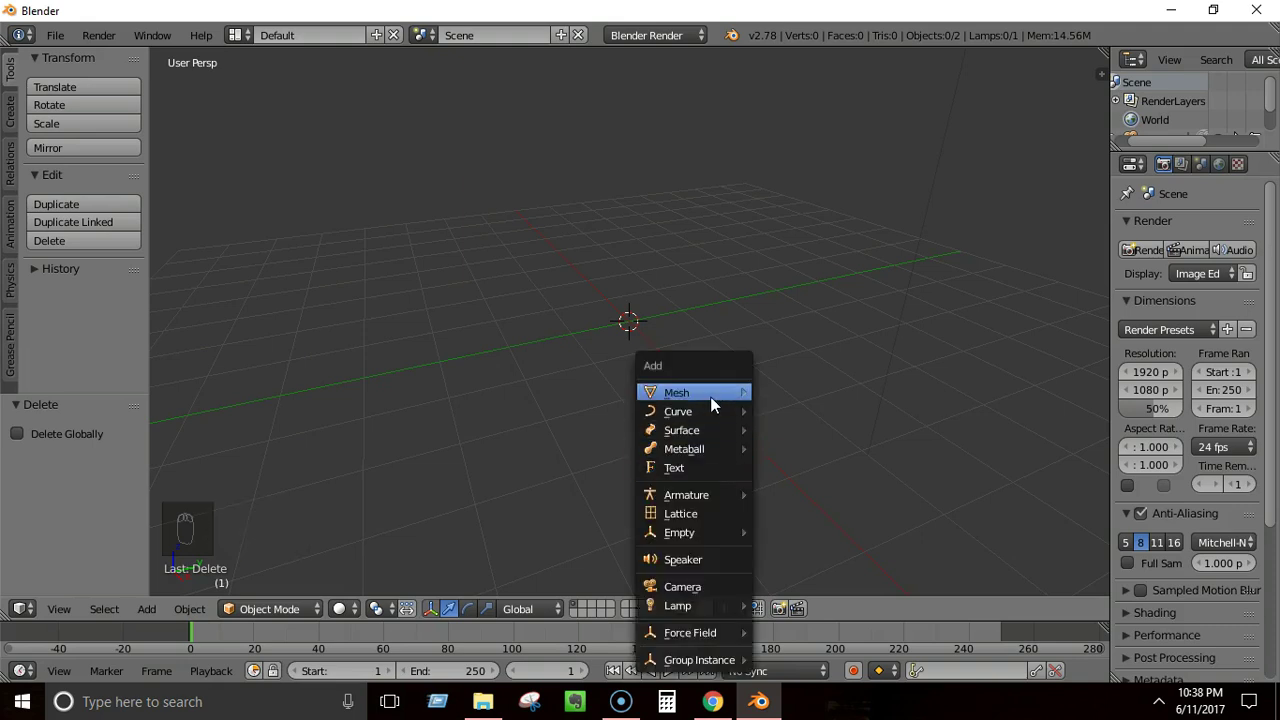
mouse_move(710, 398)
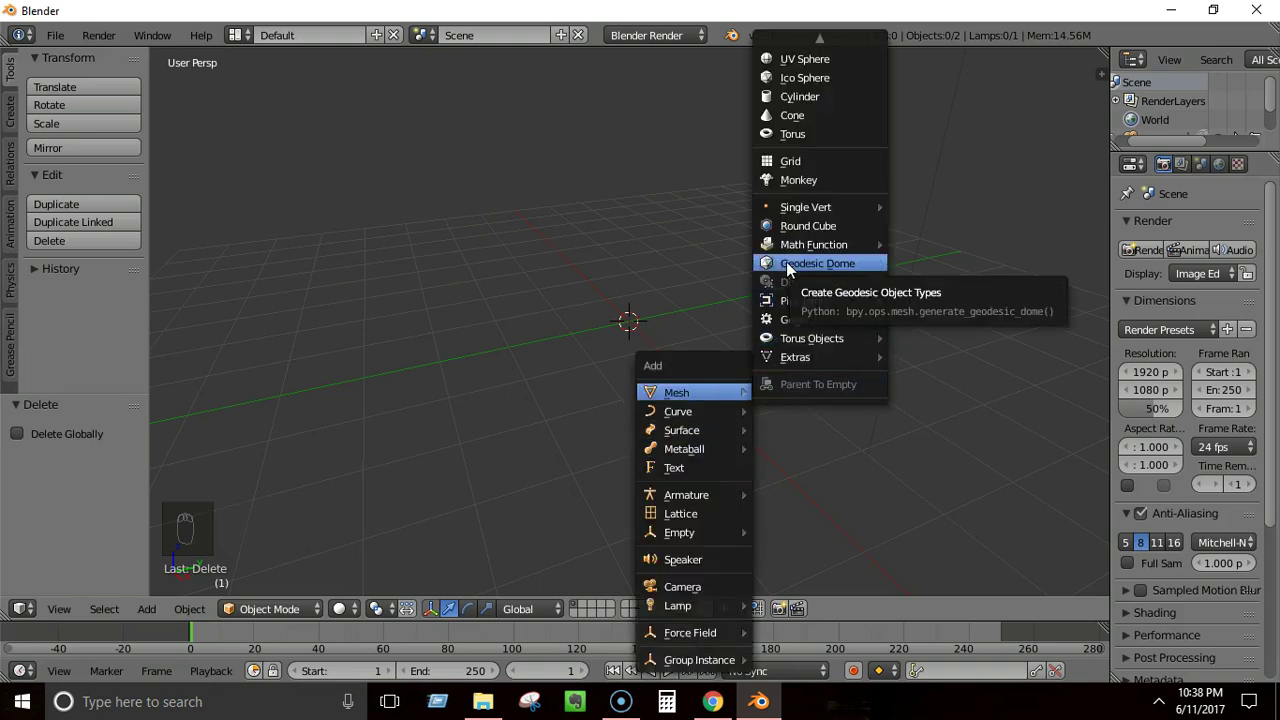
left_click(802, 81)
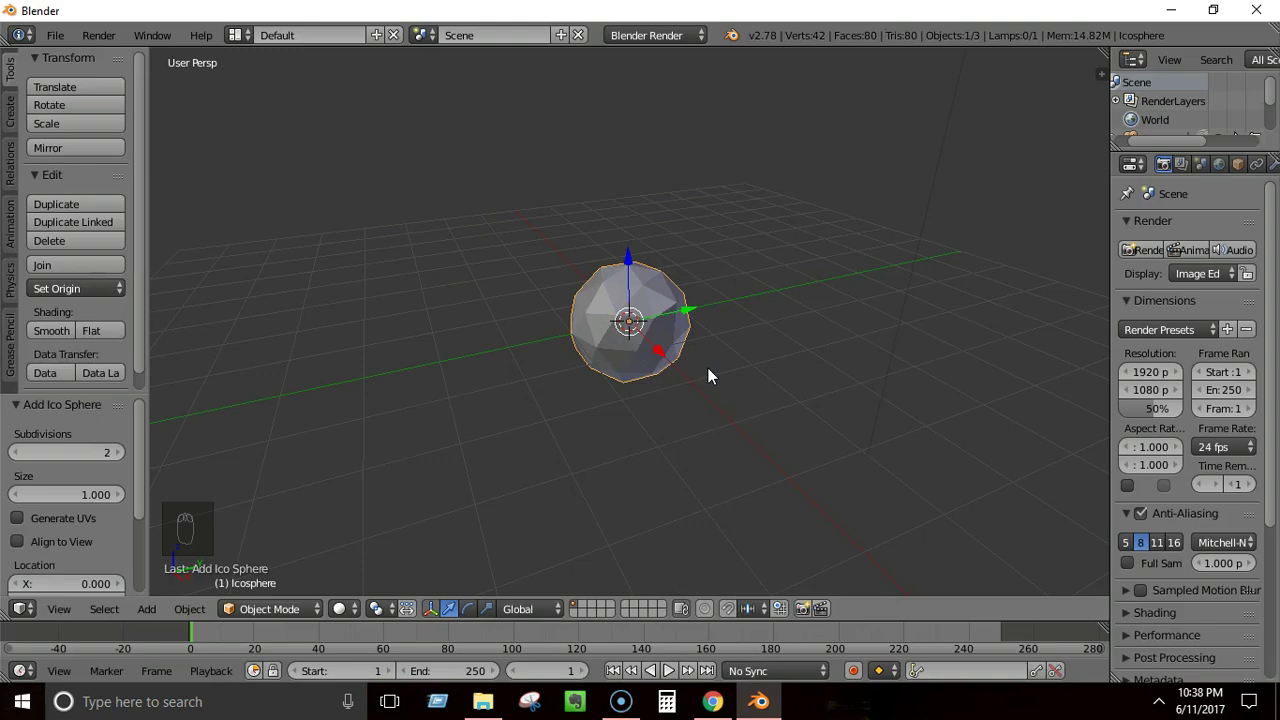
middle_click_drag(708, 368, 681, 368)
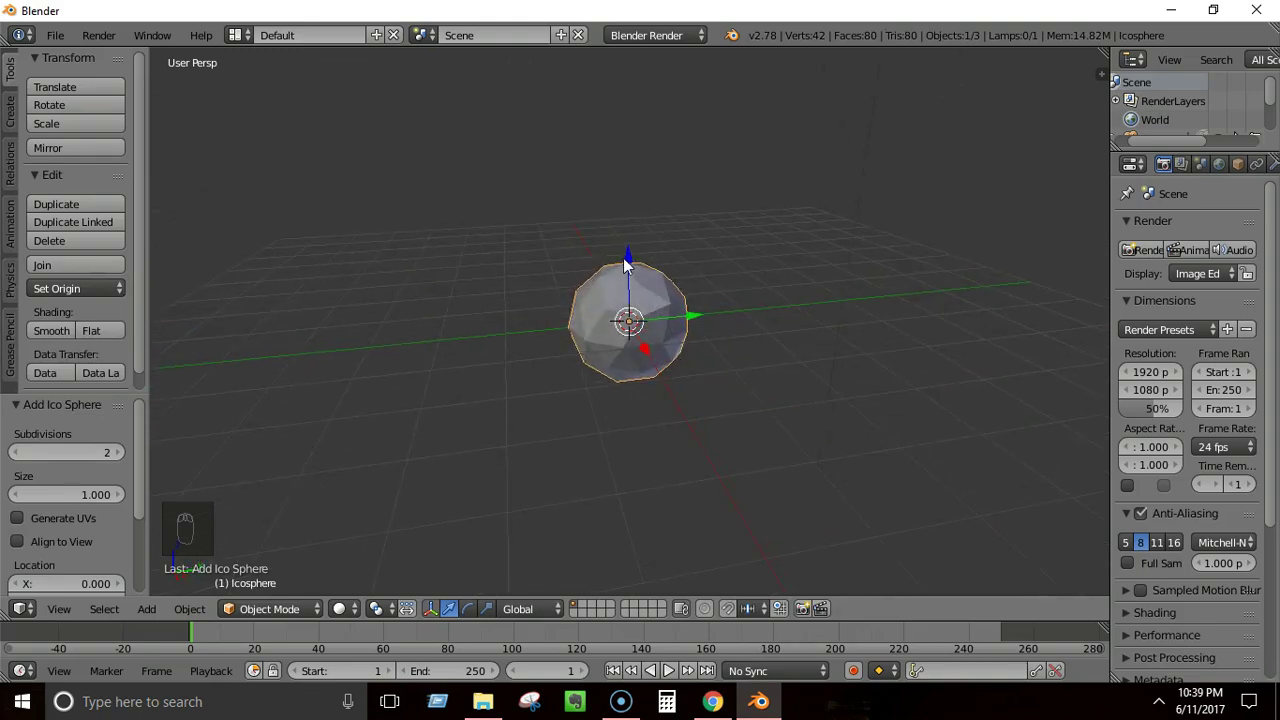
left_click_drag(627, 263, 631, 201)
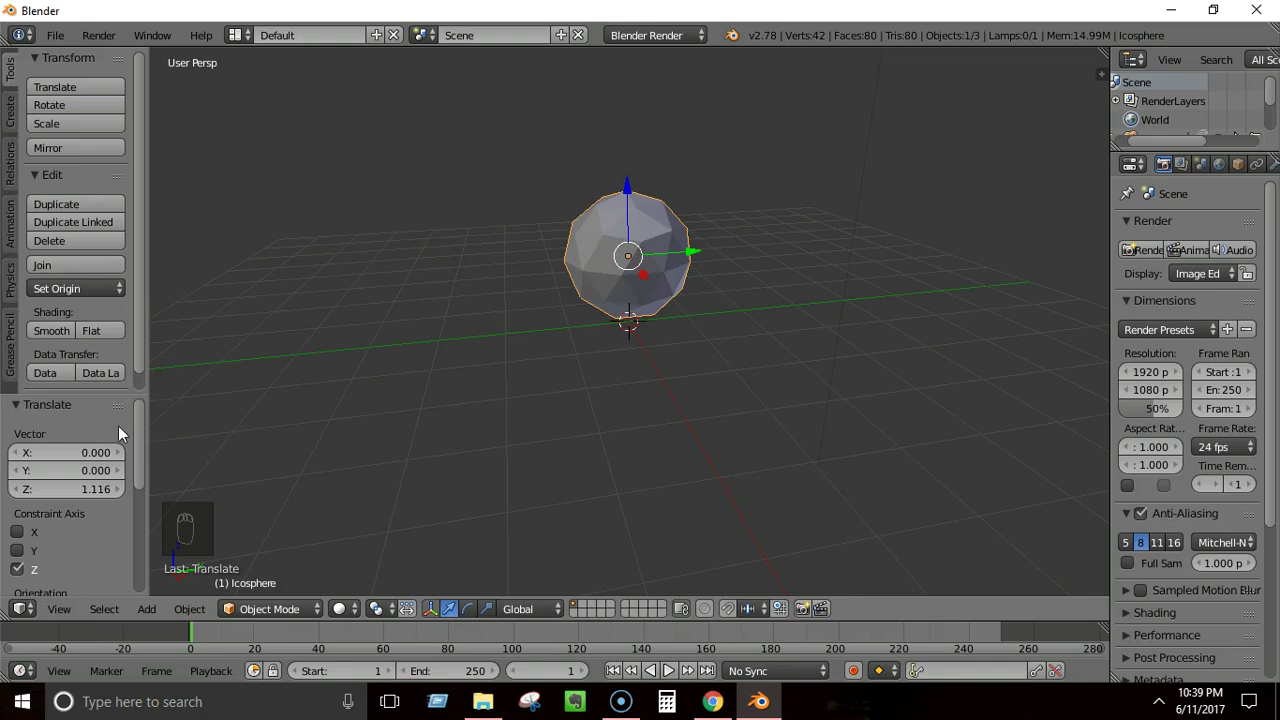
- Scale the ico sphere by about 1.402 along the global X axis
mouse_move(646, 280)
middle_mouse_down()
mouse_move(668, 308)
mouse_move(738, 300)
middle_mouse_up()
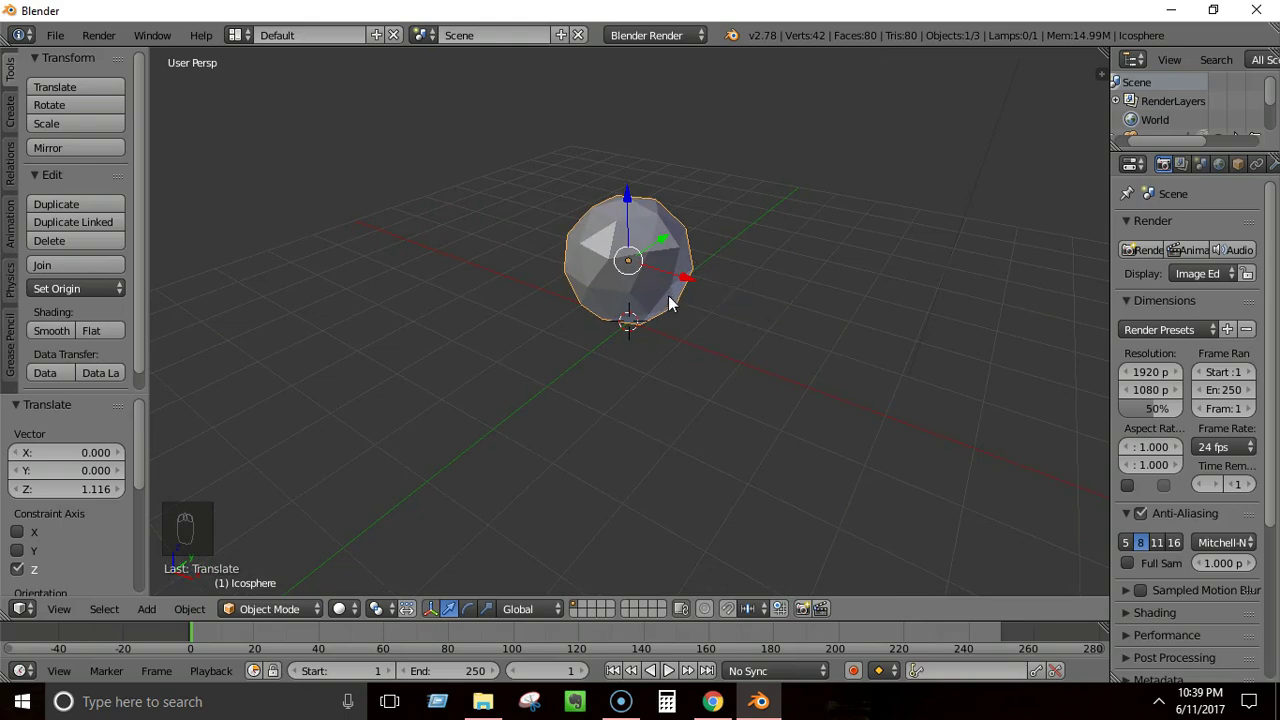
mouse_move(669, 297)
middle_mouse_down()
mouse_move(663, 309)
mouse_move(506, 309)
mouse_move(646, 334)
mouse_move(668, 325)
mouse_move(528, 331)
mouse_move(517, 297)
mouse_move(440, 309)
middle_mouse_up()
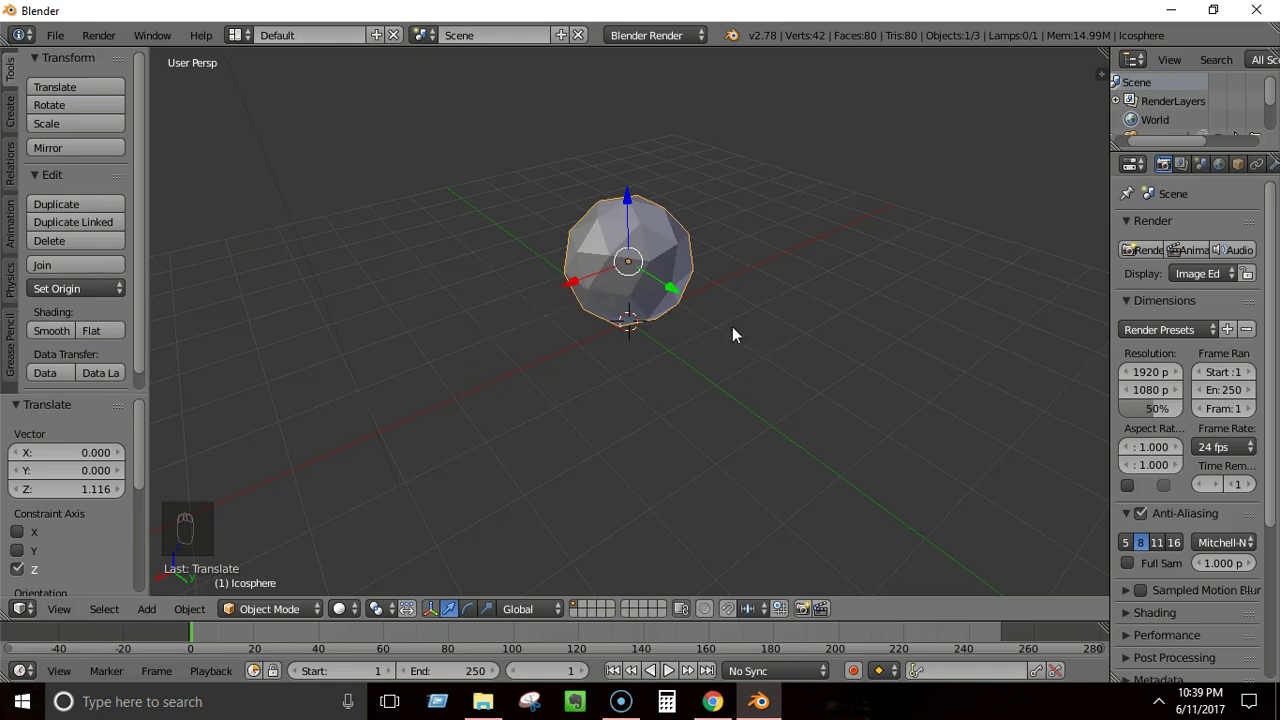
key("s")
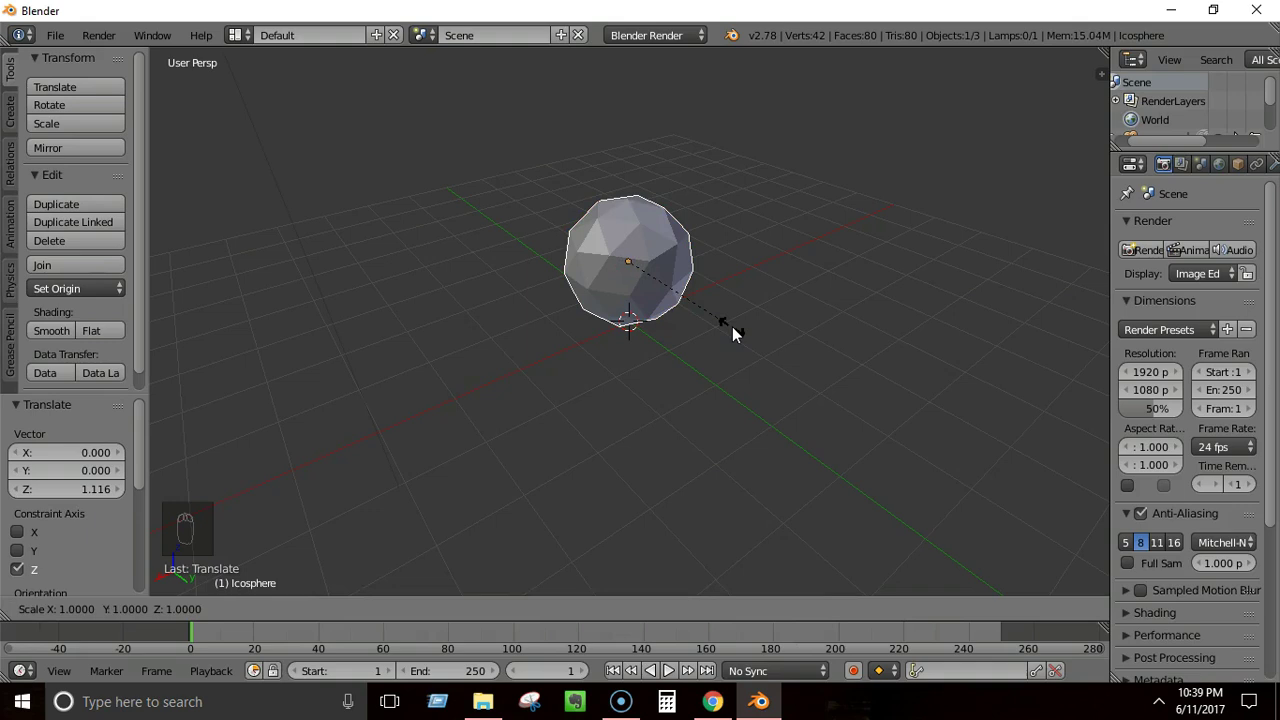
key("x")
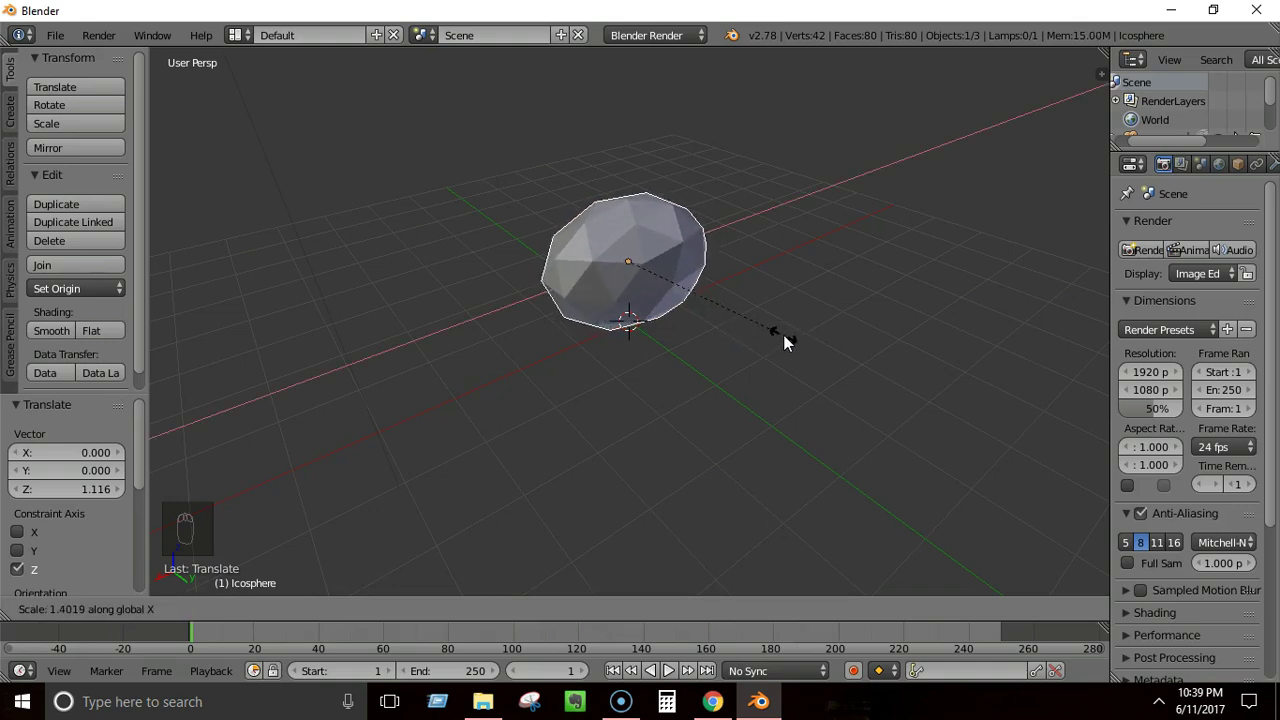
left_click(784, 342)
- Scale the ico sphere by about 0.71 along the global Z axis
mouse_move(657, 368)
middle_mouse_down()
mouse_move(779, 353)
mouse_move(795, 376)
mouse_move(660, 349)
mouse_move(634, 391)
mouse_move(646, 356)
middle_mouse_up()
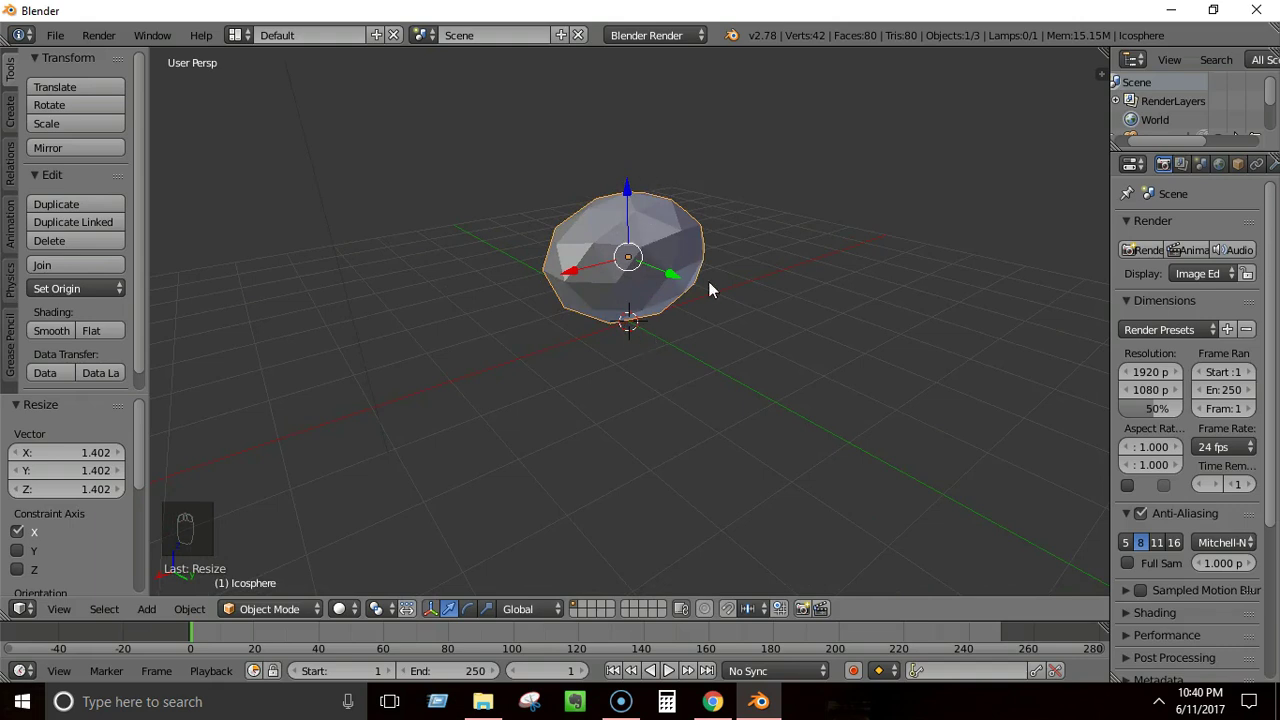
key("s")
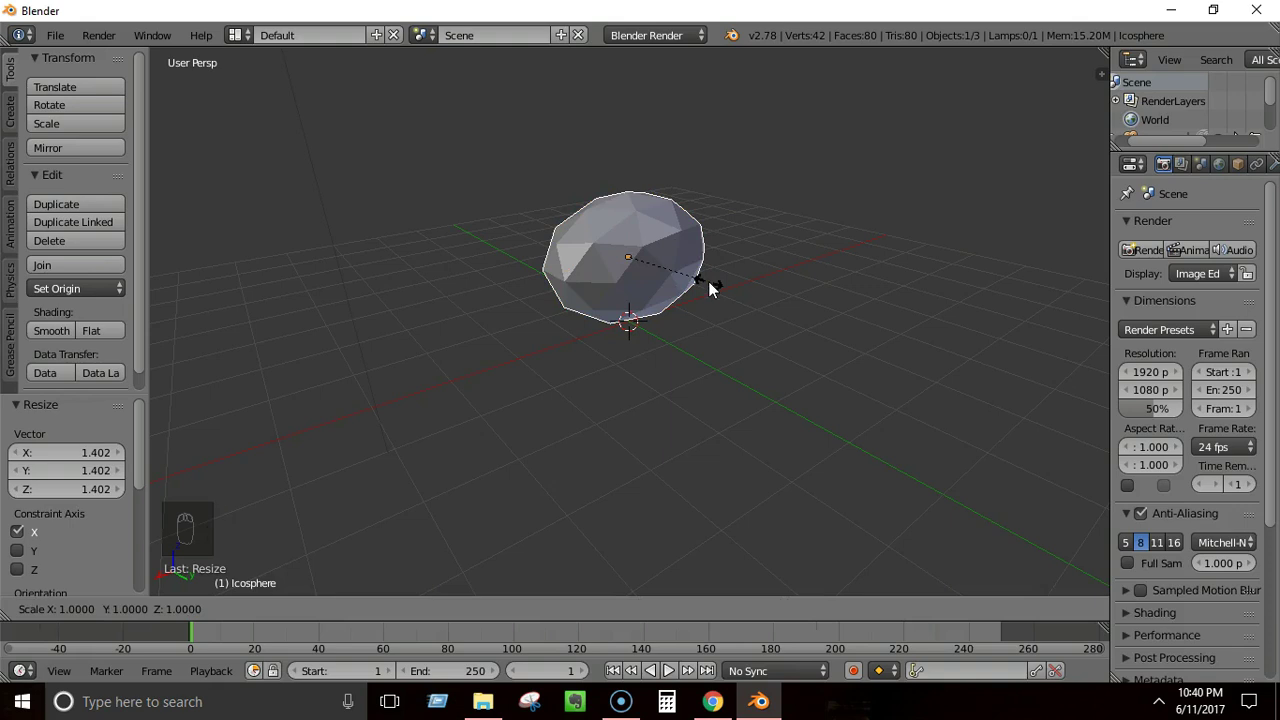
key("z")
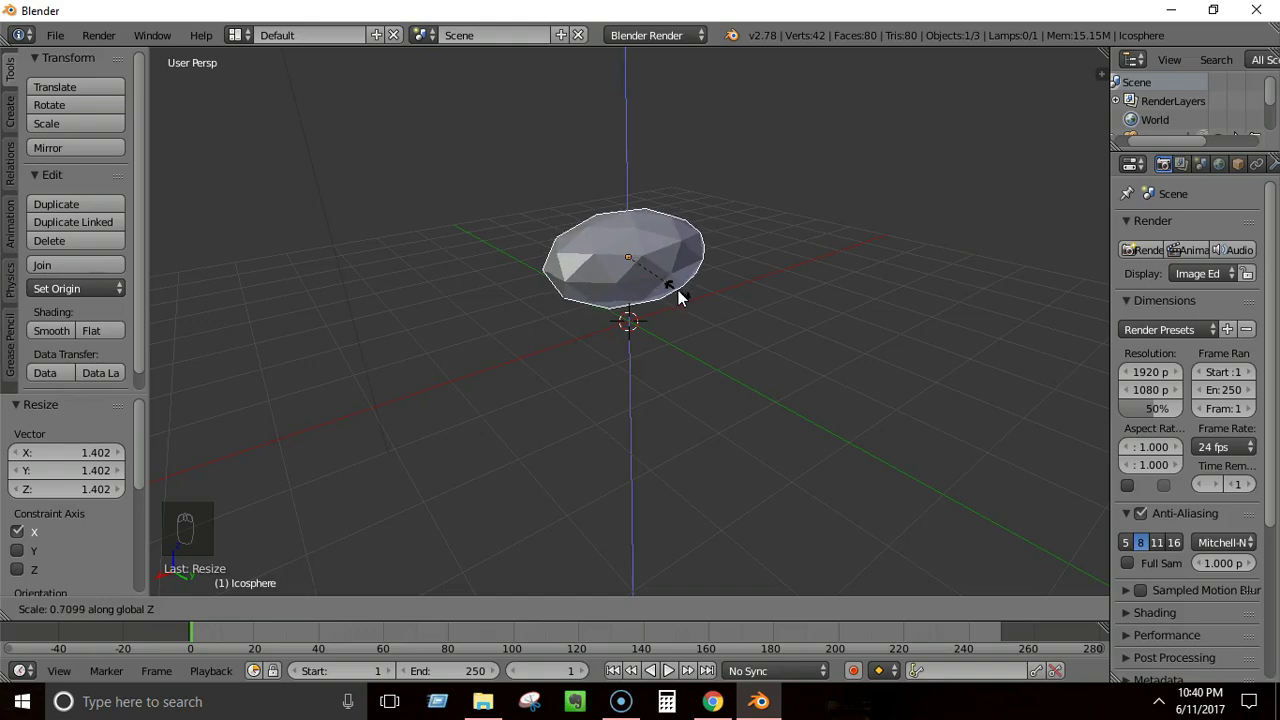
left_click(678, 290)
- Enter Edit Mode on the ico sphere and select a single vertex on its upper surface
middle_click_drag(606, 320, 569, 318)
scroll(569, 318, "up", 1)
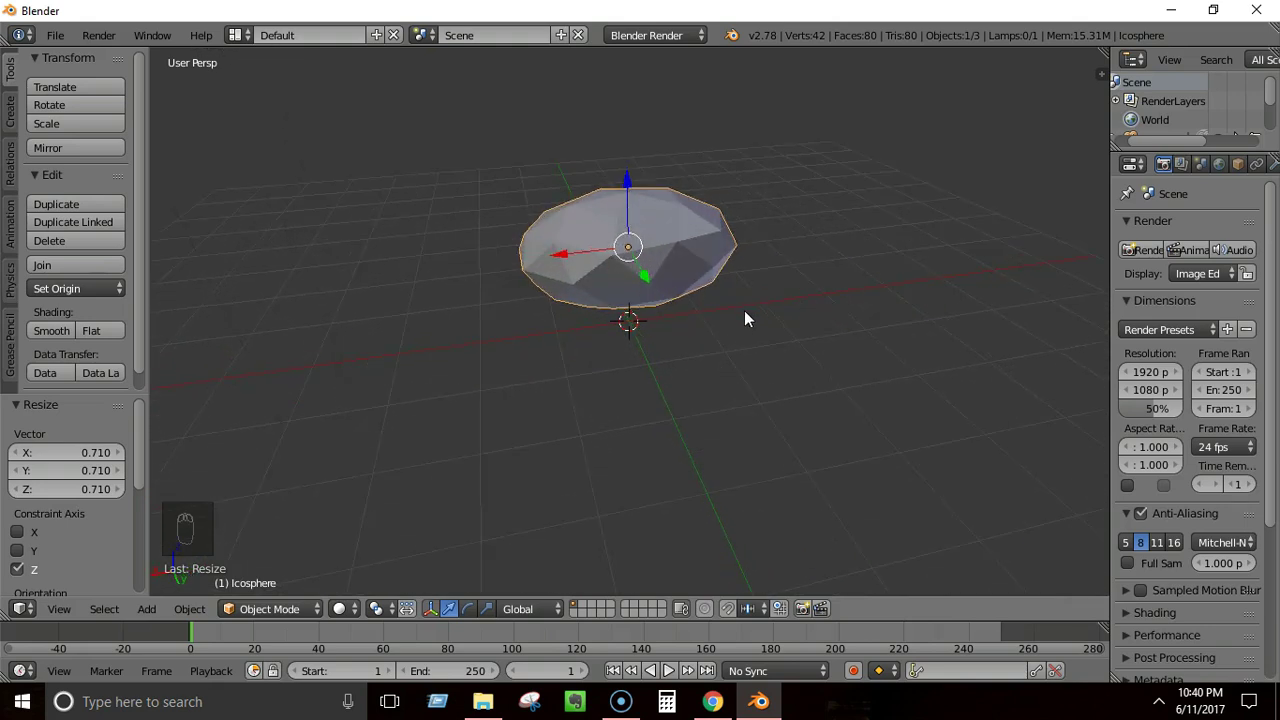
key("Tab")
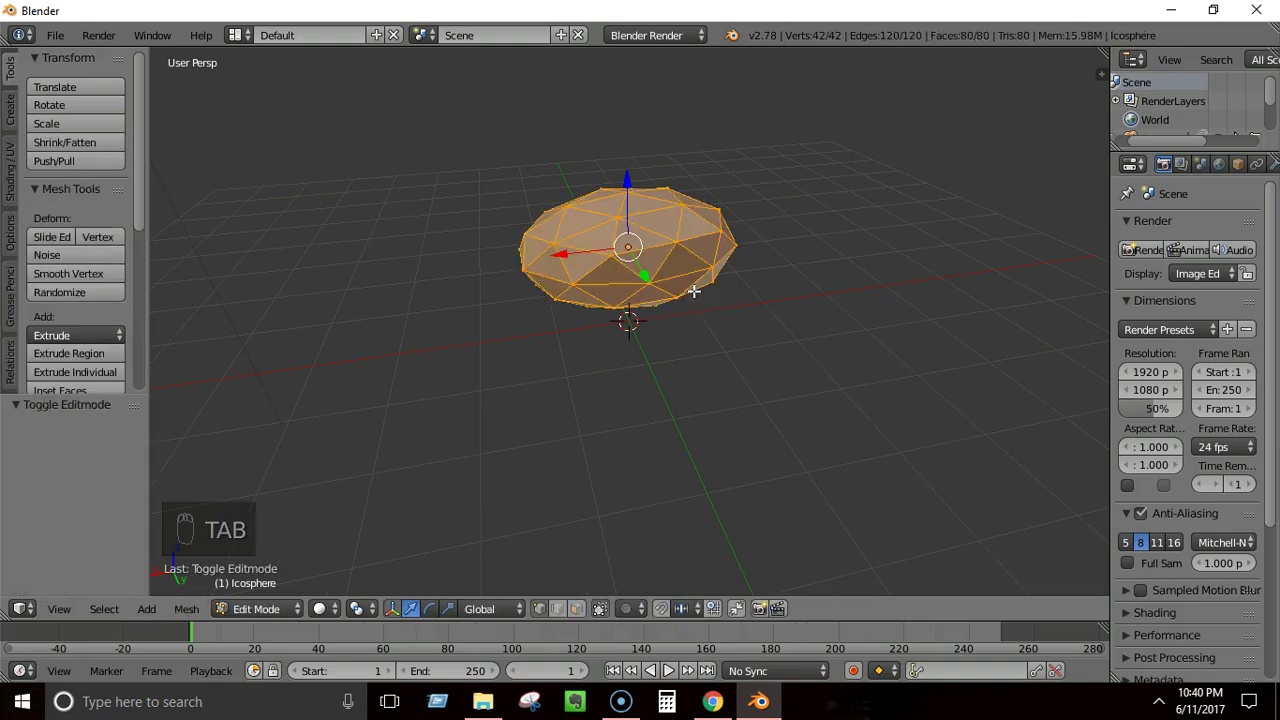
middle_click_drag(696, 305, 691, 310)
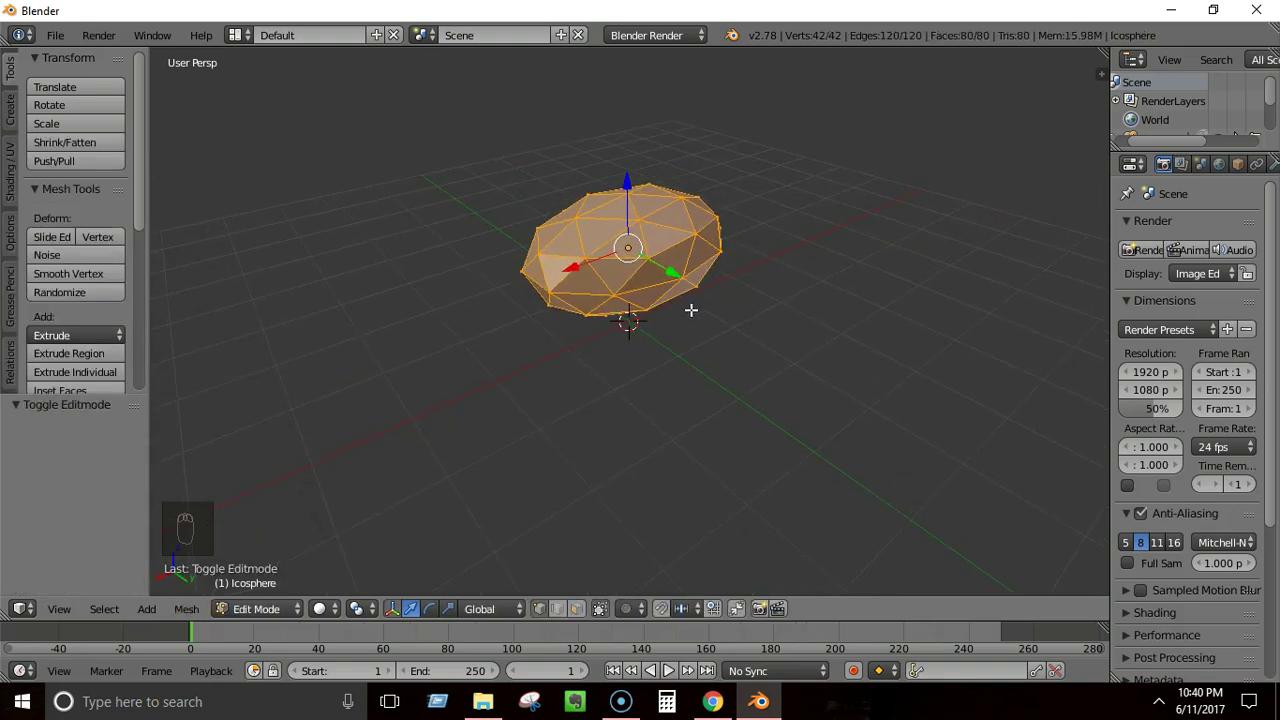
right_click(638, 219)
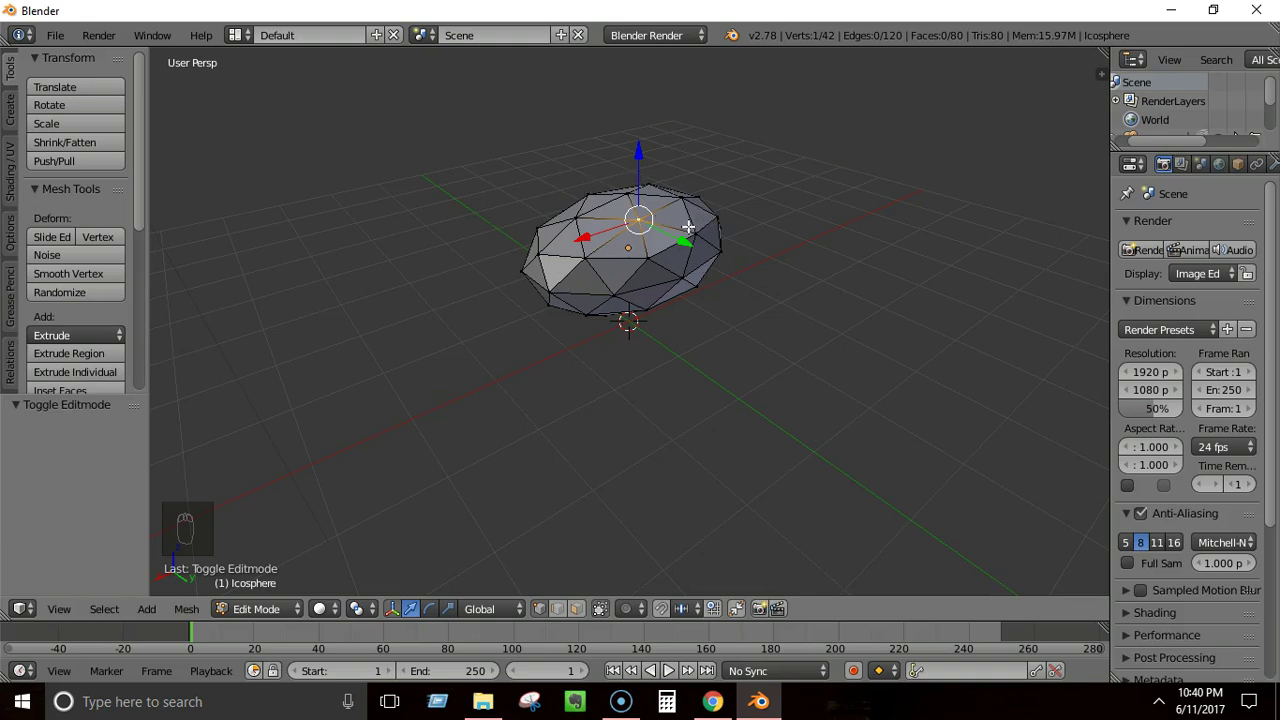
- Enable proportional editing and choose the Smooth falloff
left_click(634, 609)
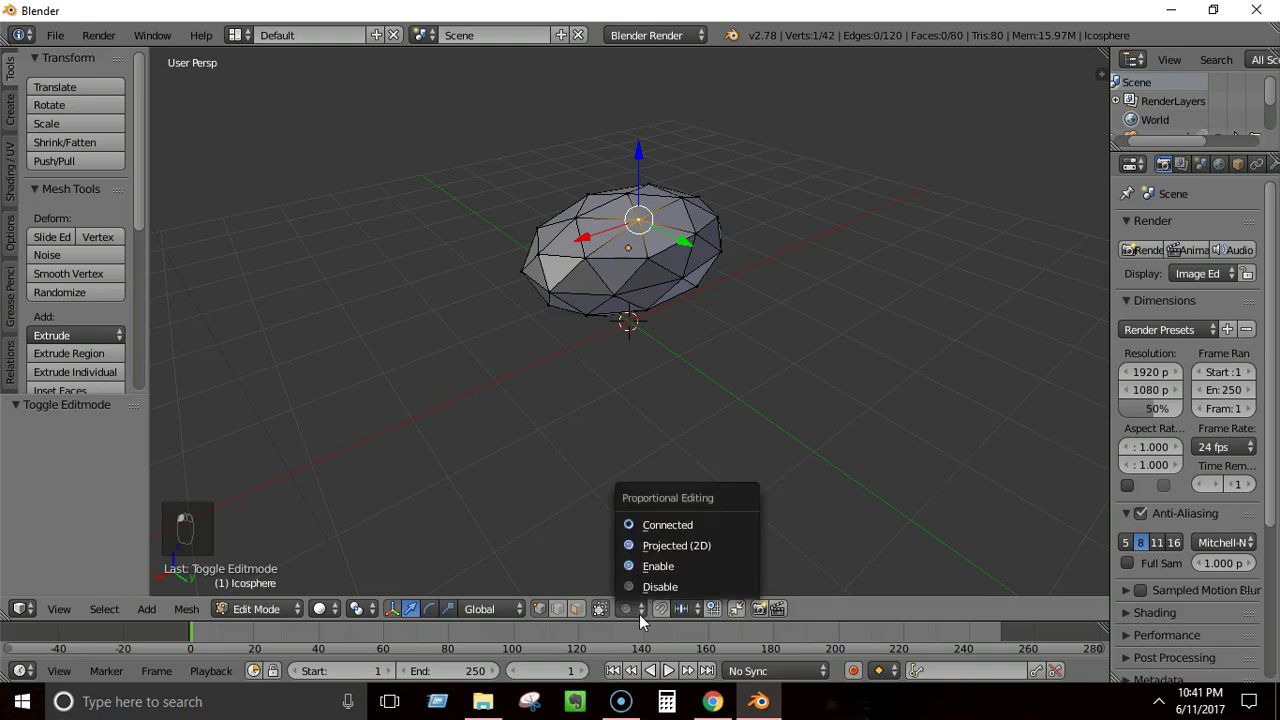
left_click(648, 567)
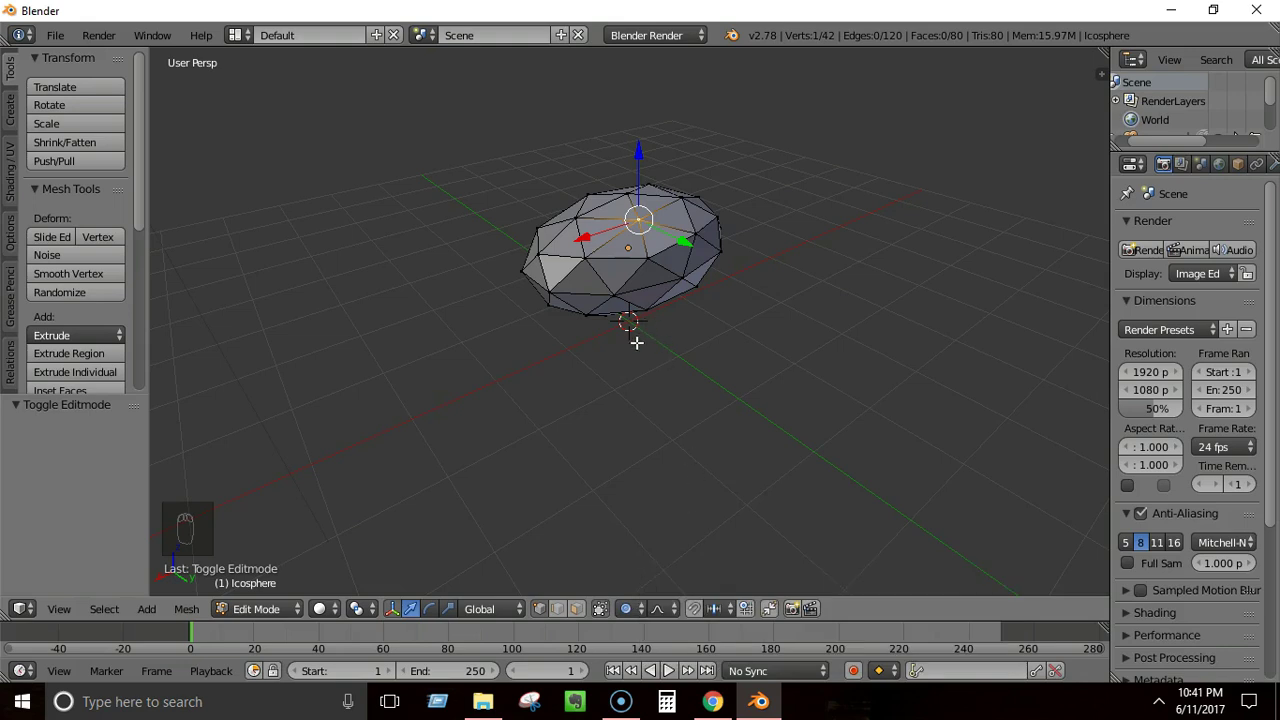
key("o")
key("o")
left_click(675, 609)
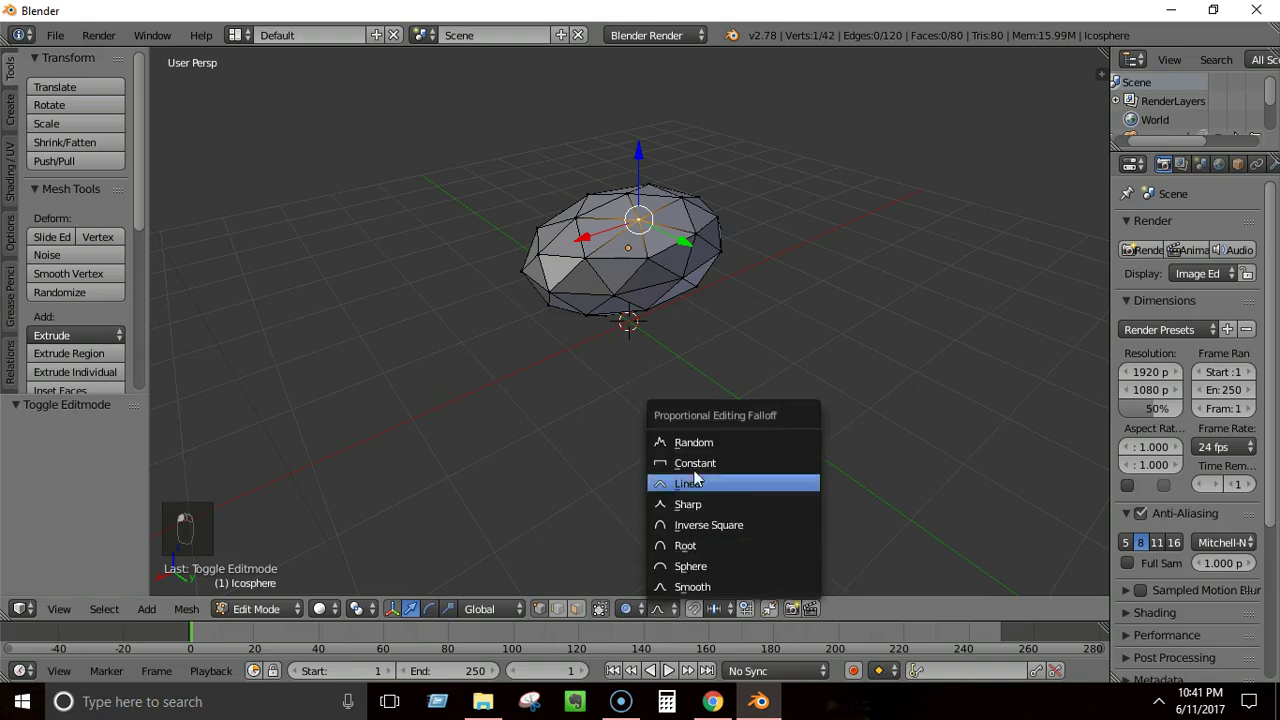
left_click(682, 587)
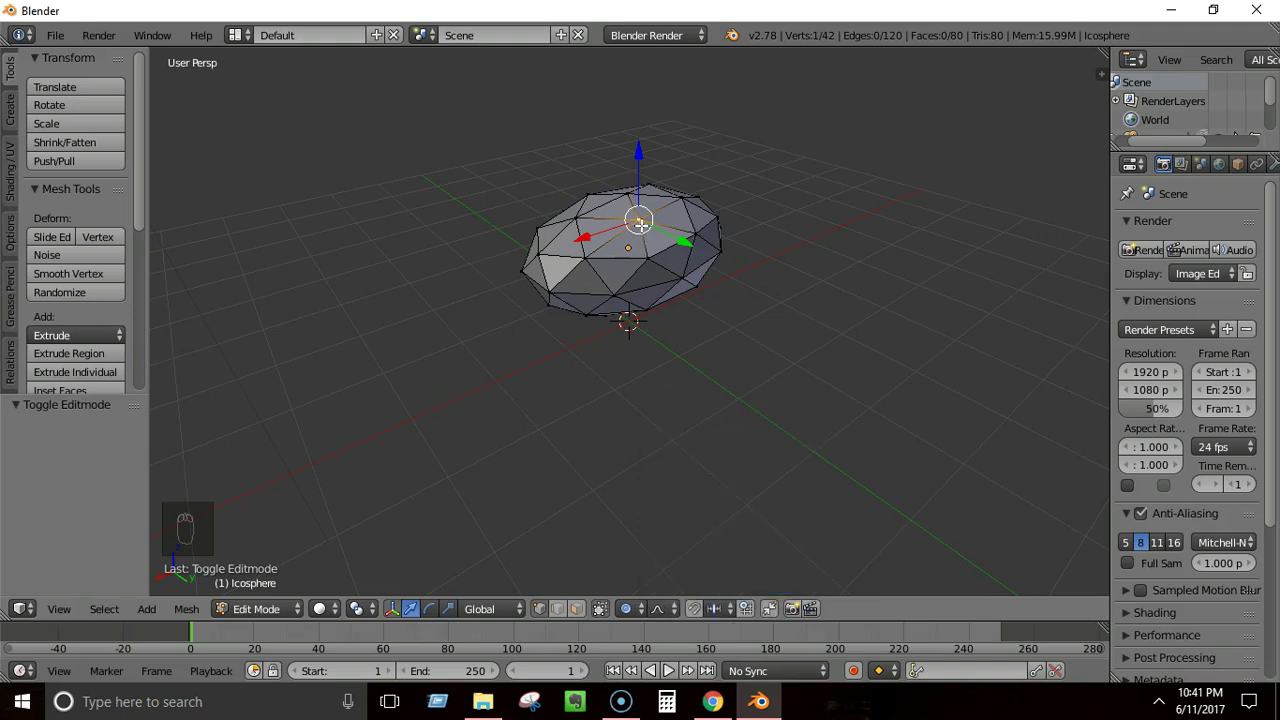
- Reduce the proportional editing size to about 0.42 during a trial move of the selected upper vertex
key("g")
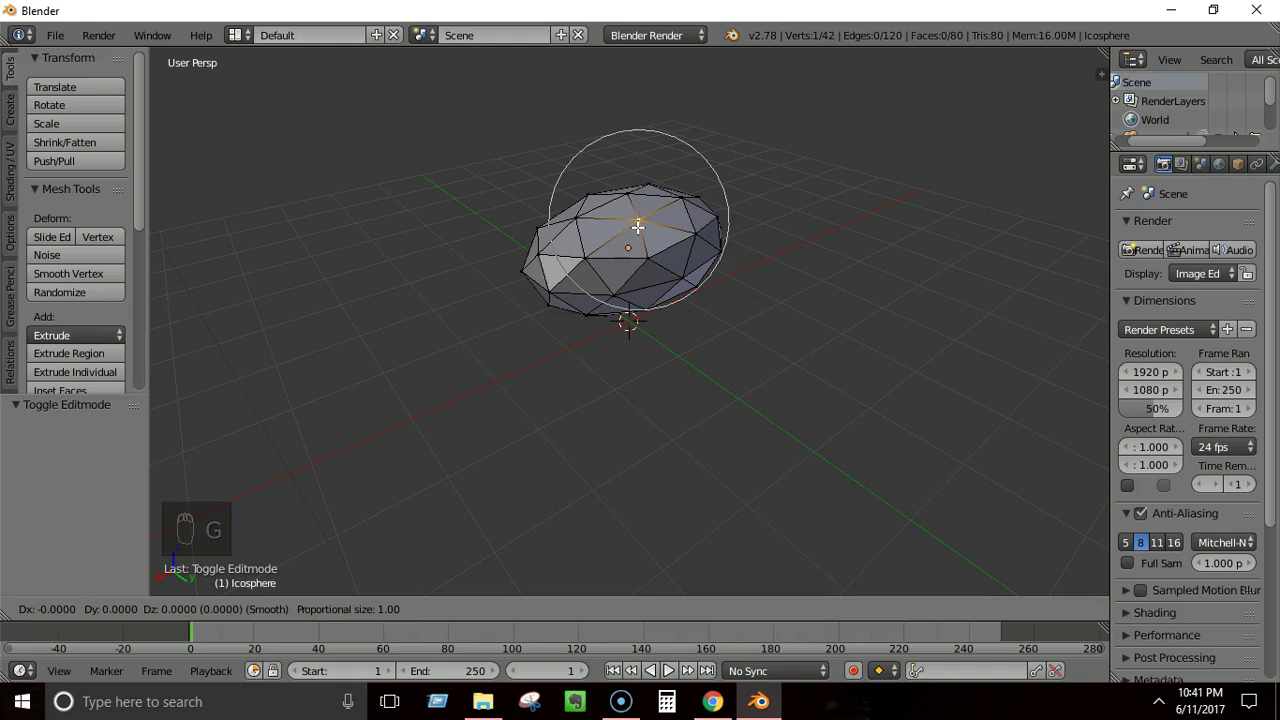
scroll(638, 227, "down", 1)
scroll(638, 227, "down", 1)
scroll(638, 227, "up", 4)
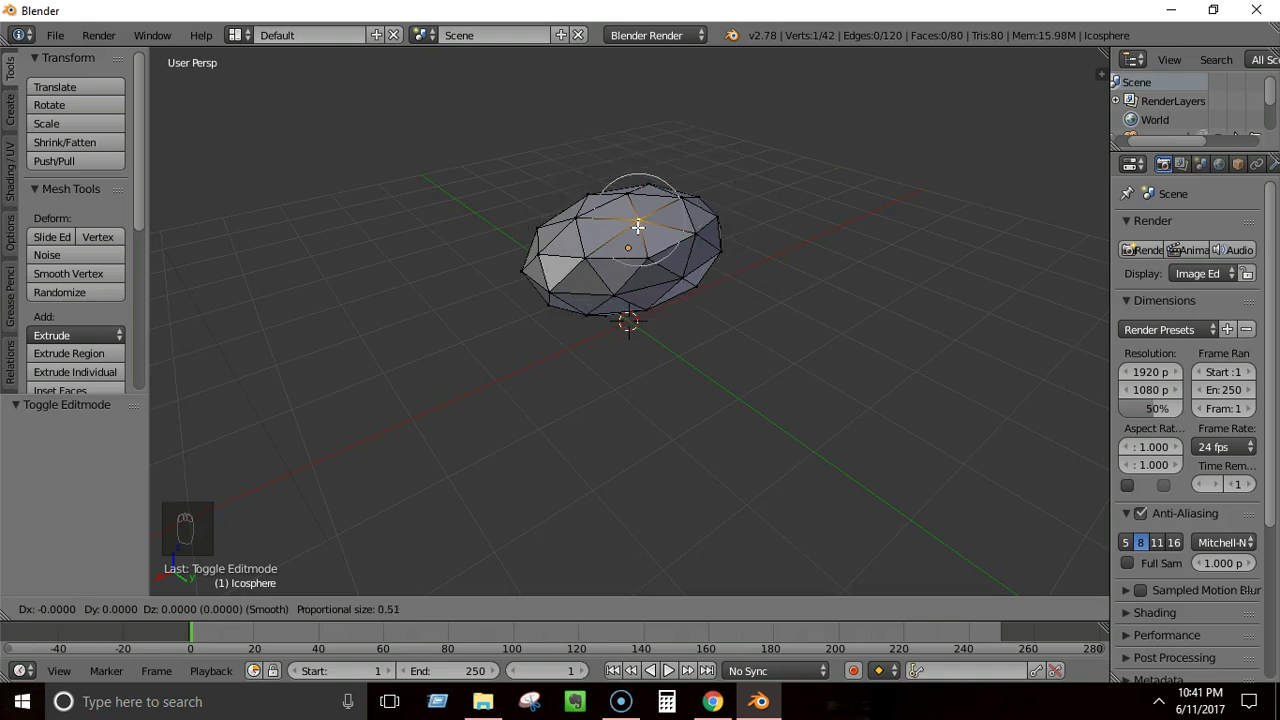
scroll(638, 227, "down", 2)
scroll(638, 227, "up", 2)
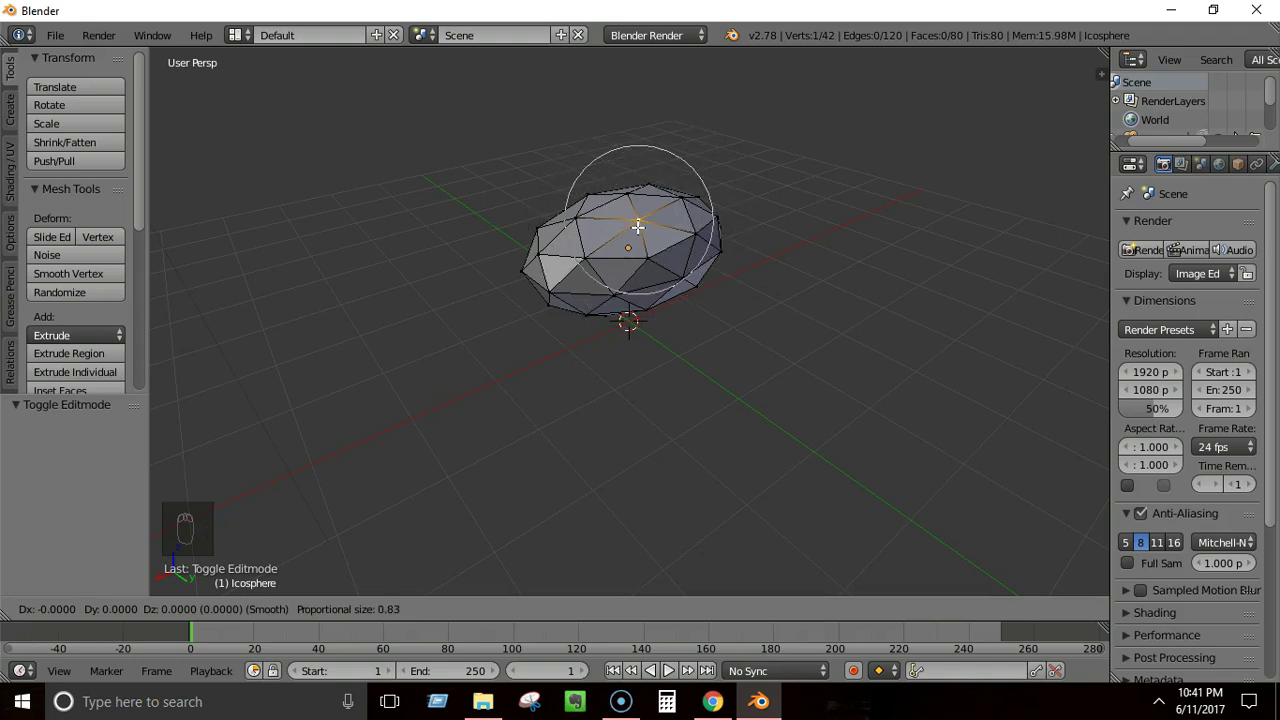
scroll(638, 227, "up", 8)
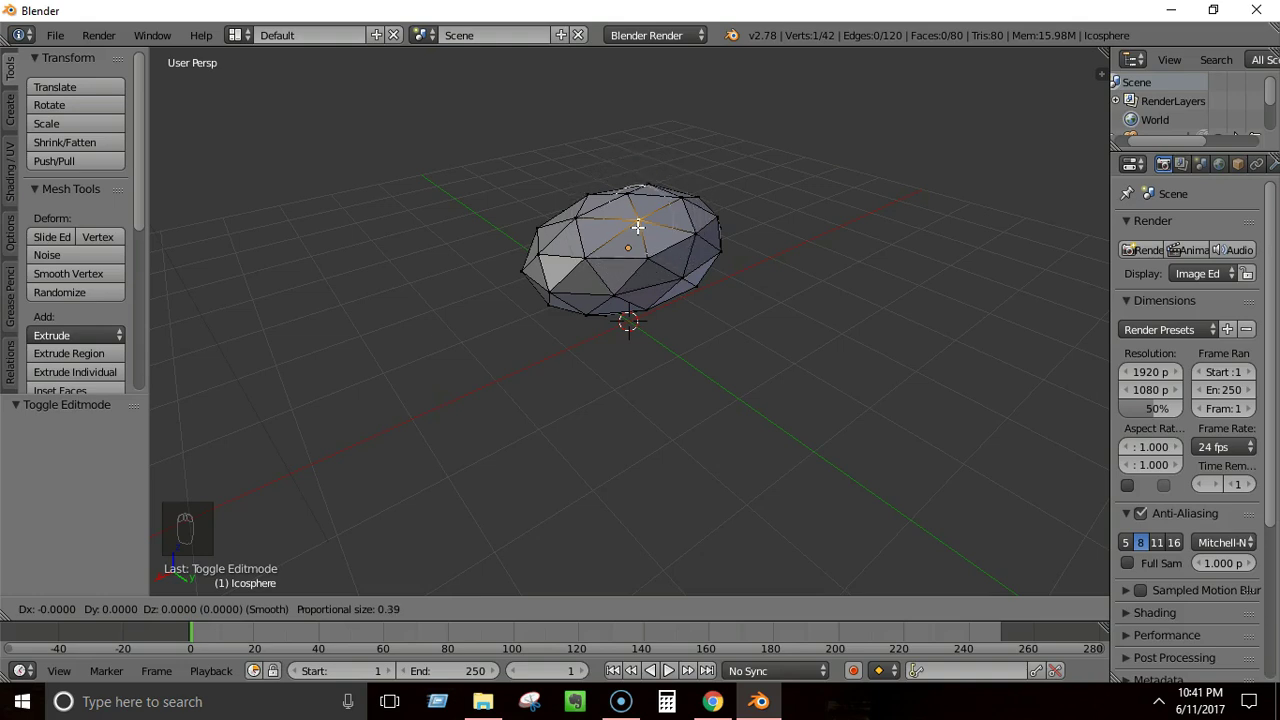
scroll(638, 227, "down", 3)
scroll(638, 227, "down", 3)
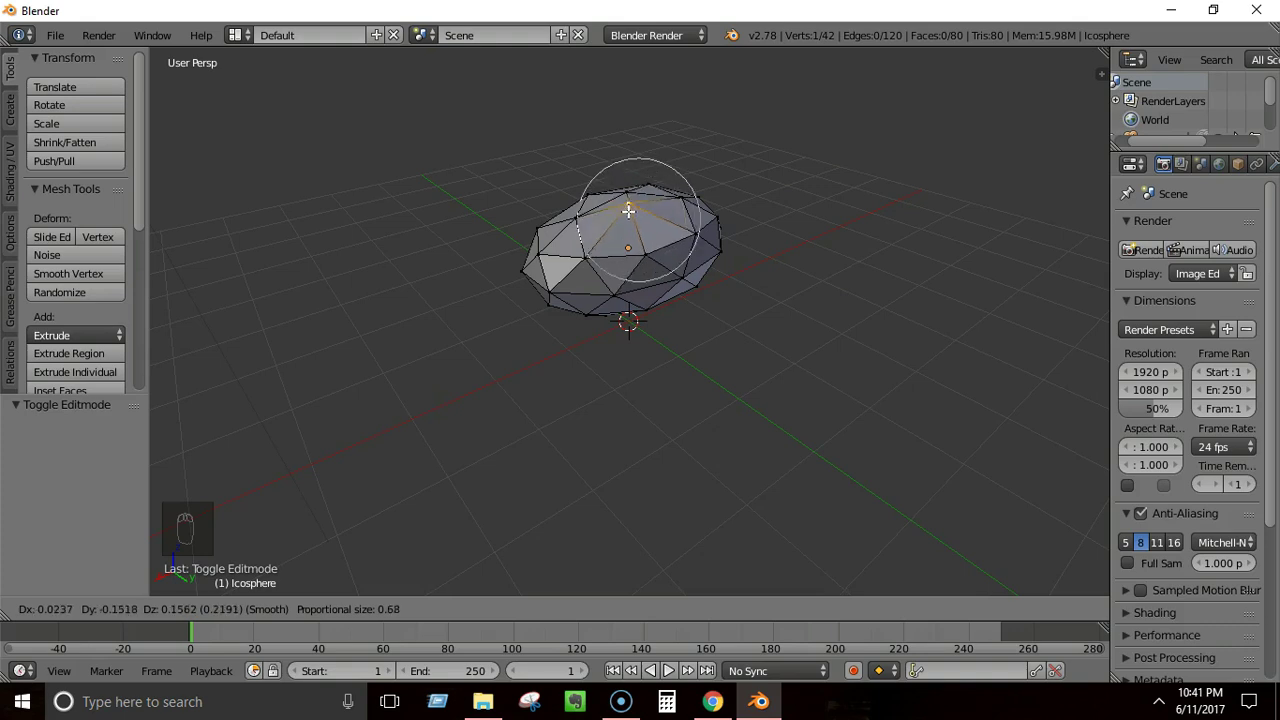
scroll(651, 219, "up", 5)
scroll(651, 219, "down", 12)
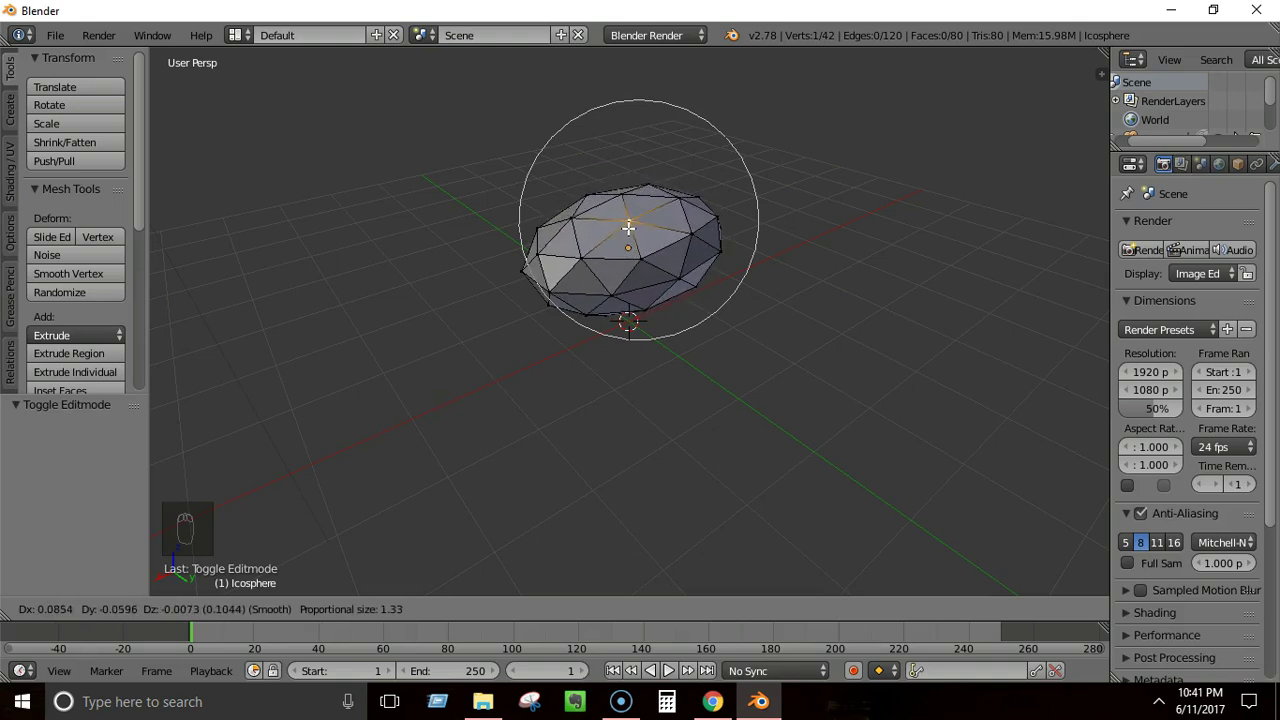
scroll(630, 230, "up", 11)
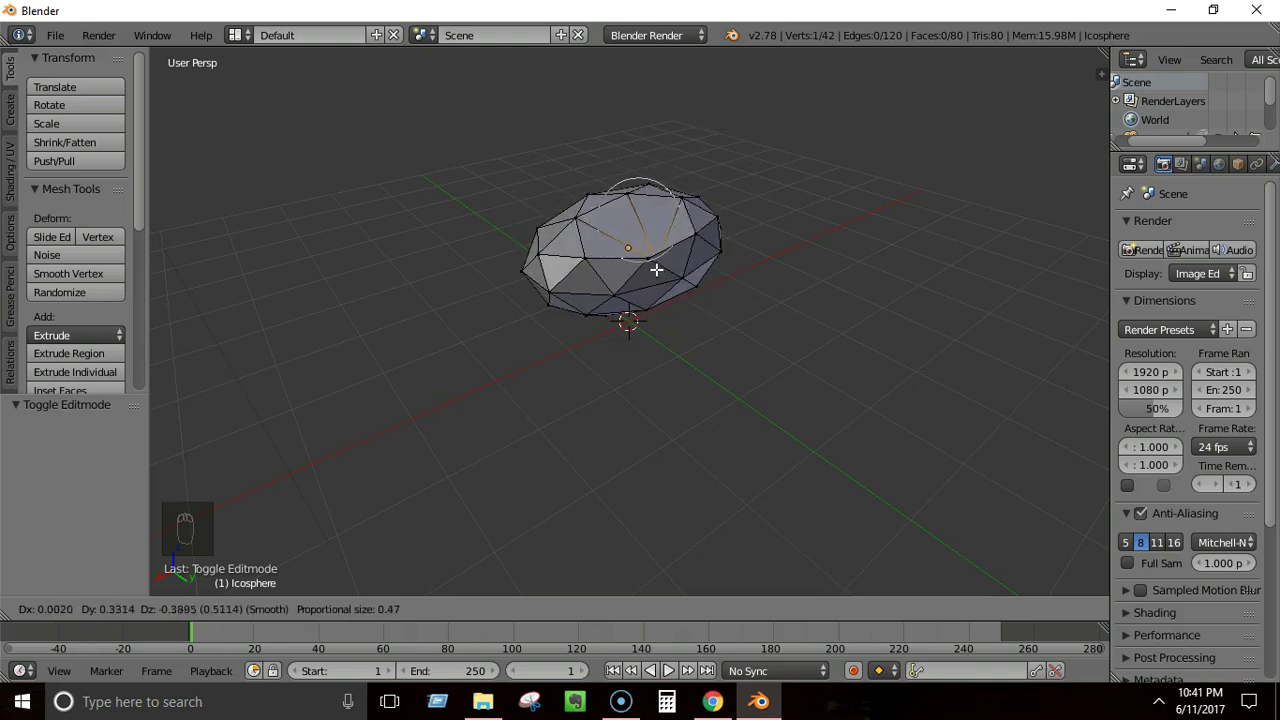
scroll(641, 229, "up", 1)
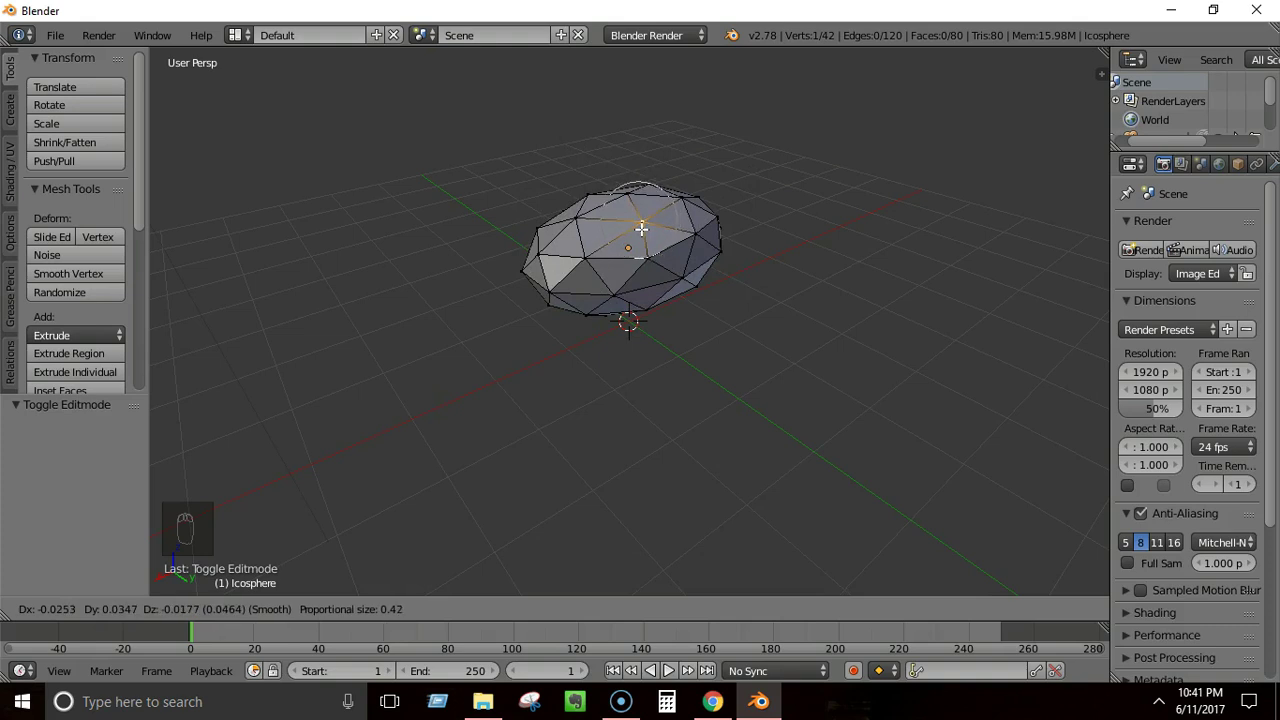
left_click(641, 229)
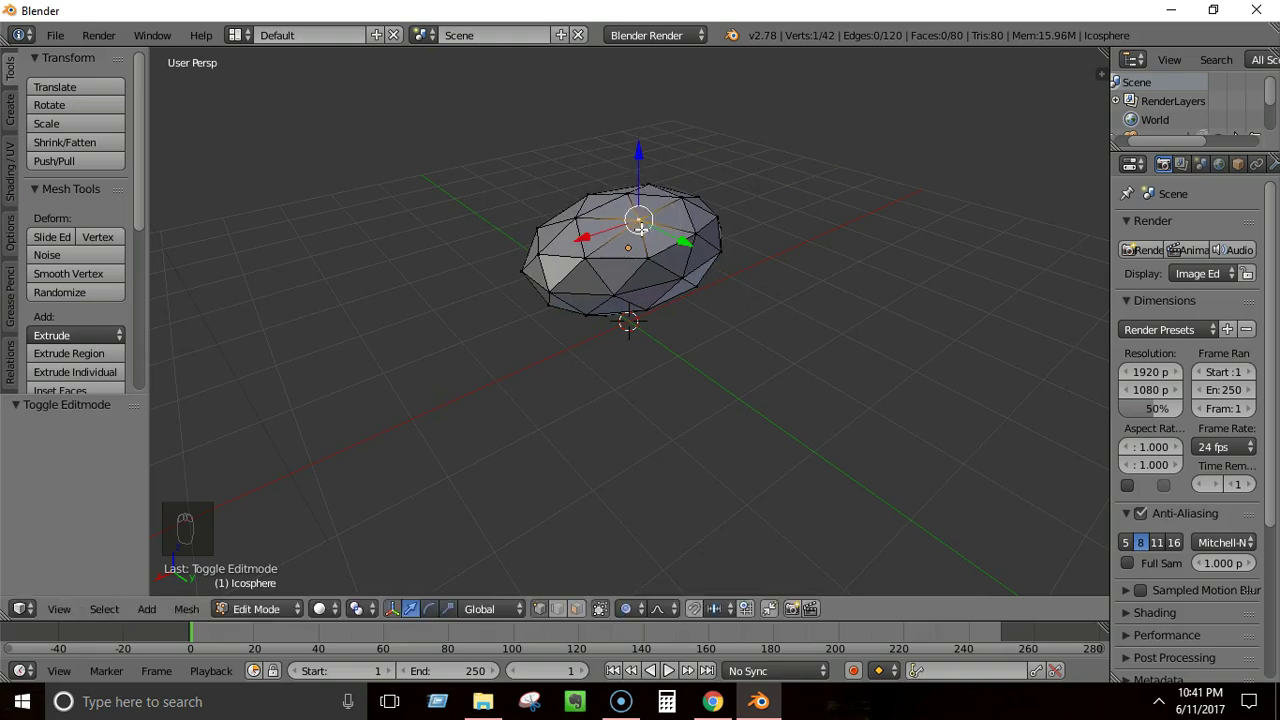
- Move a side vertex by about (-0.001, -0.049, 0.058) and an upper vertex by about (0.007, -0.129, 0.095) using proportional editing
right_click(584, 257)
key("g")
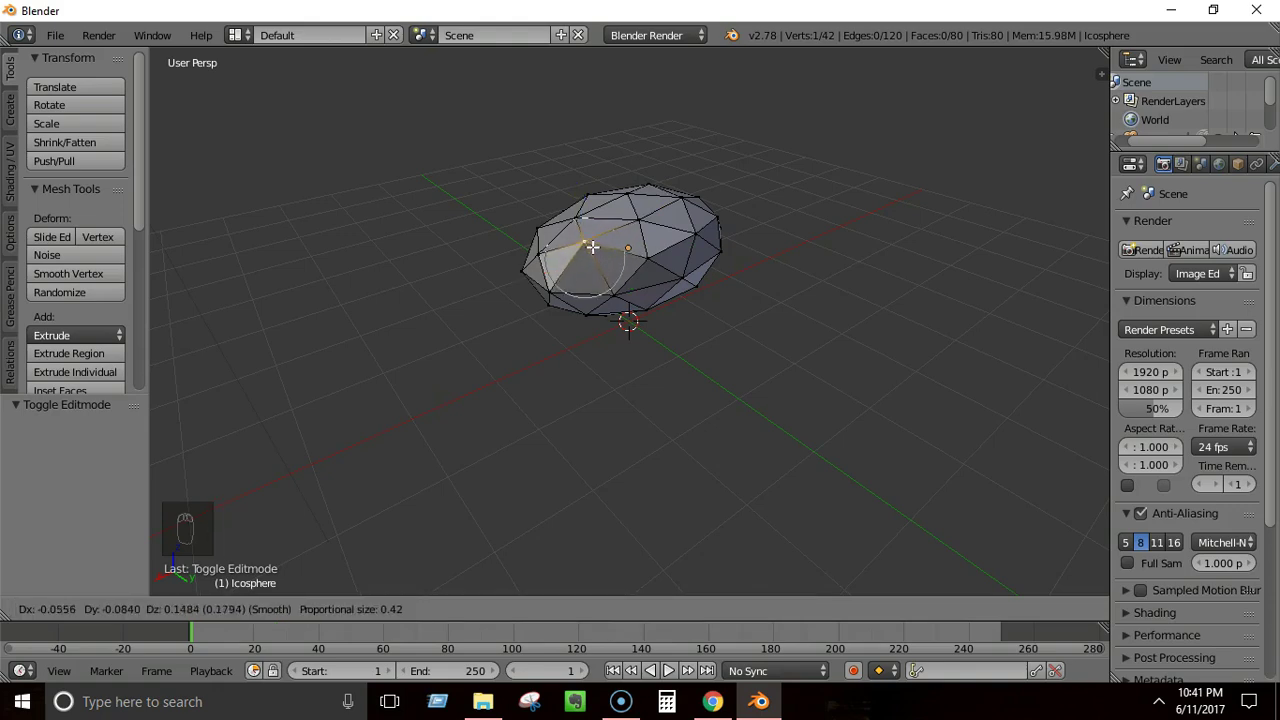
left_click(593, 247)
middle_click_drag(593, 247, 502, 288)
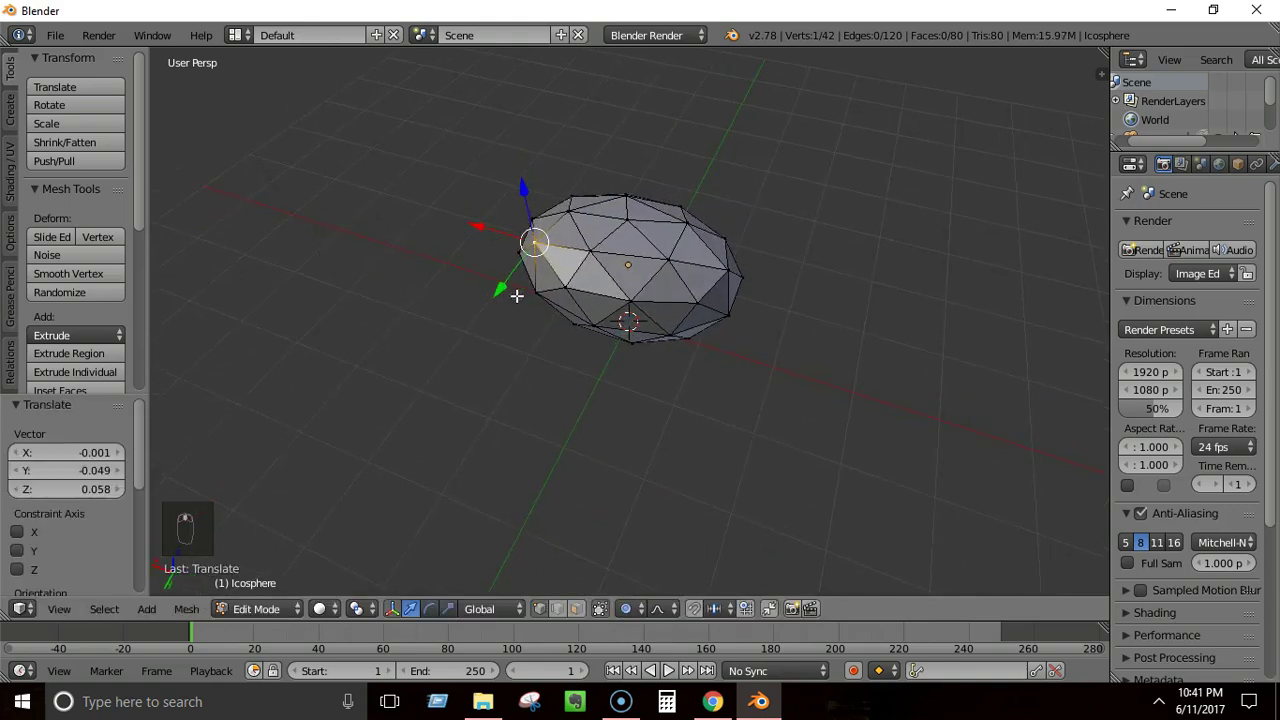
right_click(628, 221)
key("g")
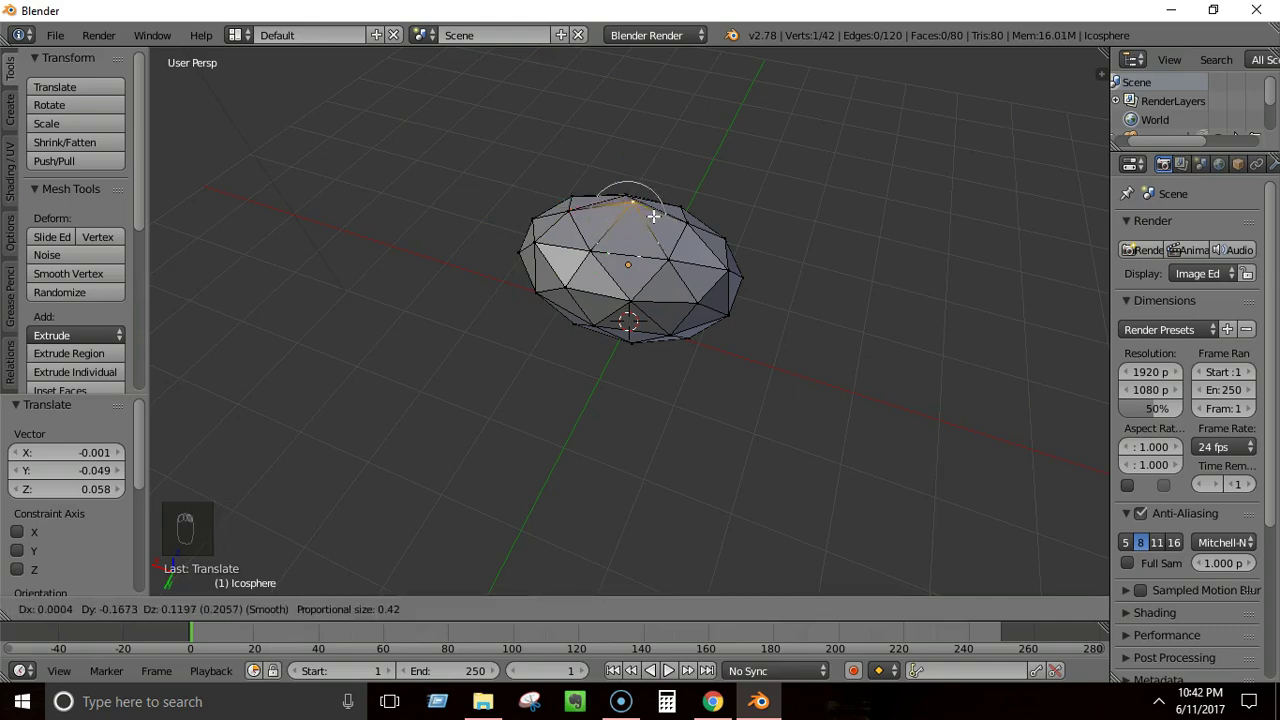
left_click(653, 216)
- Move another upper vertex by about (0.040, -0.115, 0.170) and a side vertex by about (-0.109, 0.052, -0.072)
middle_click_drag(653, 216, 670, 198)
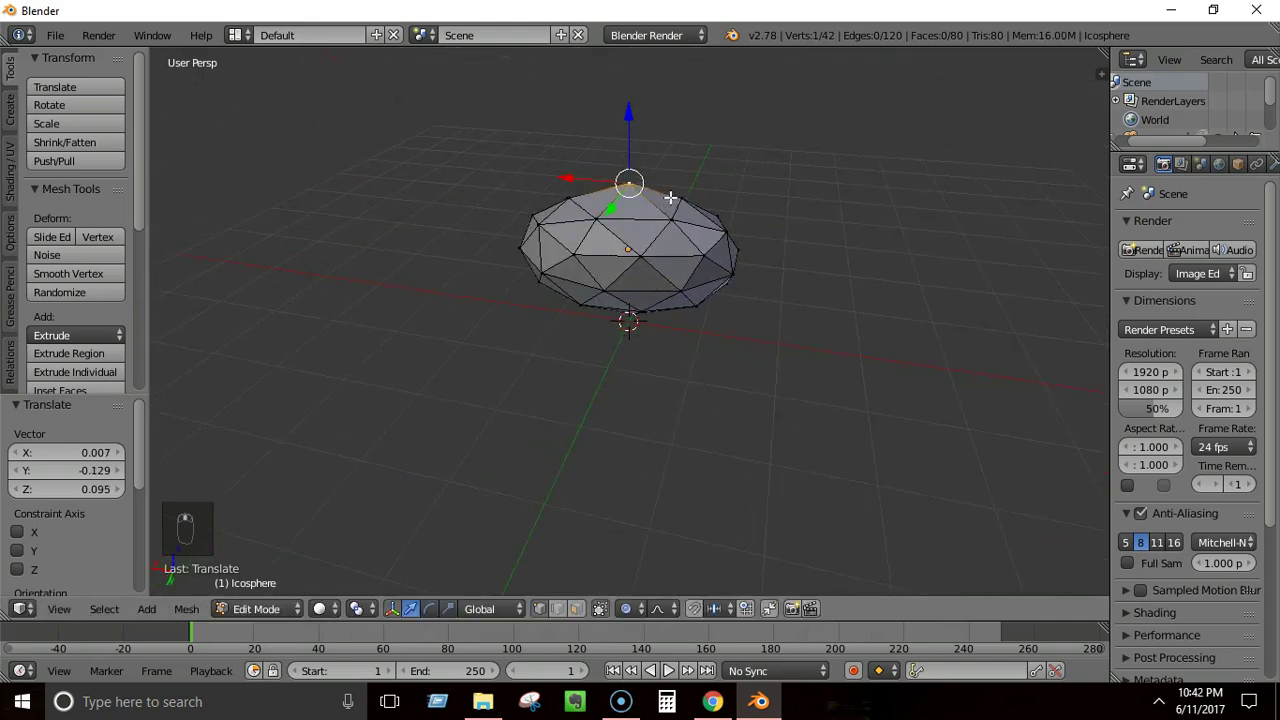
key("g")
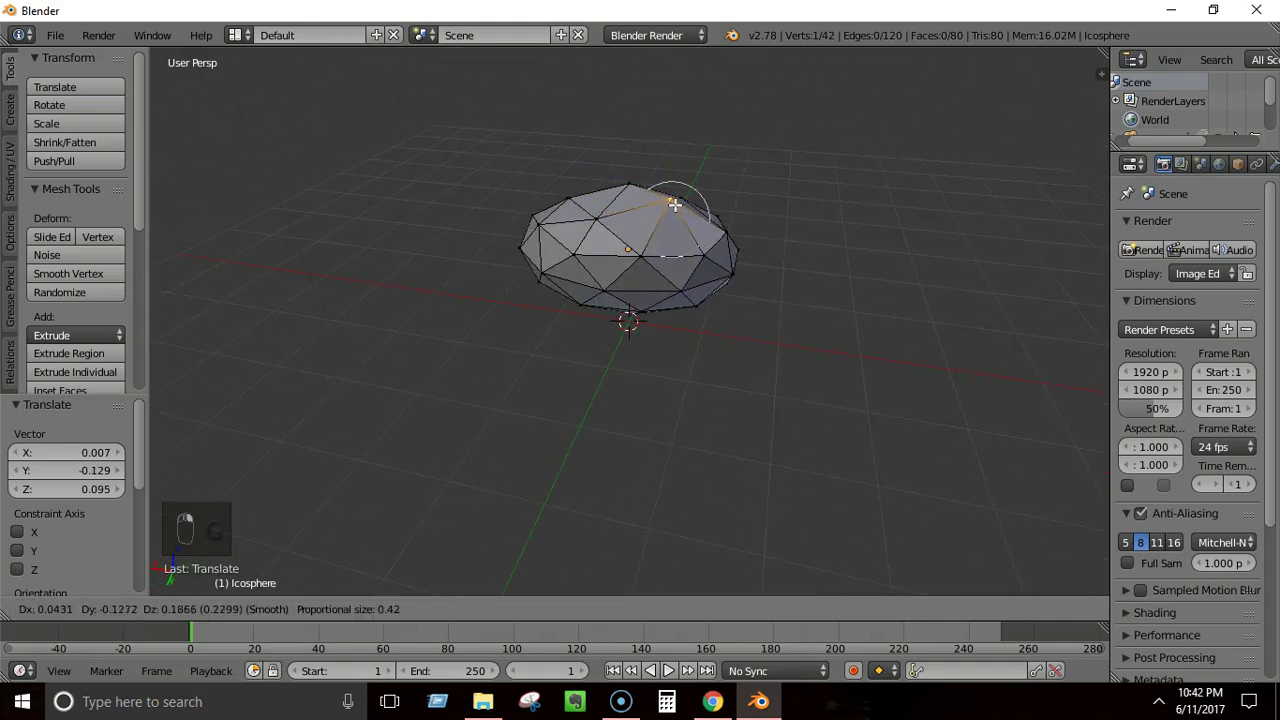
left_click(674, 190)
middle_click_drag(674, 190, 718, 236)
key("g")
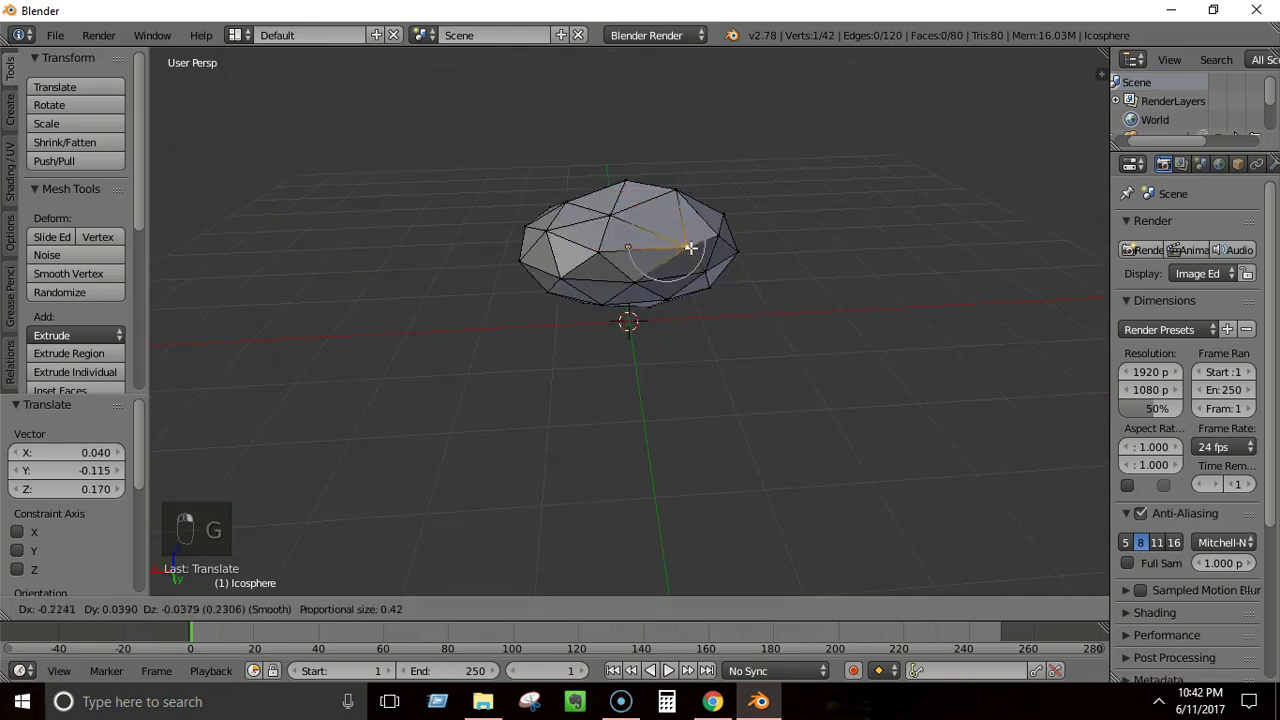
left_click(680, 252)
- Shift an upper vertex near the sphere's long end by about (0.160, -0.127, 0.102) and a side vertex by about (0.138, 0.019, 0.033)
middle_click_drag(720, 246, 652, 273)
right_click(650, 268)
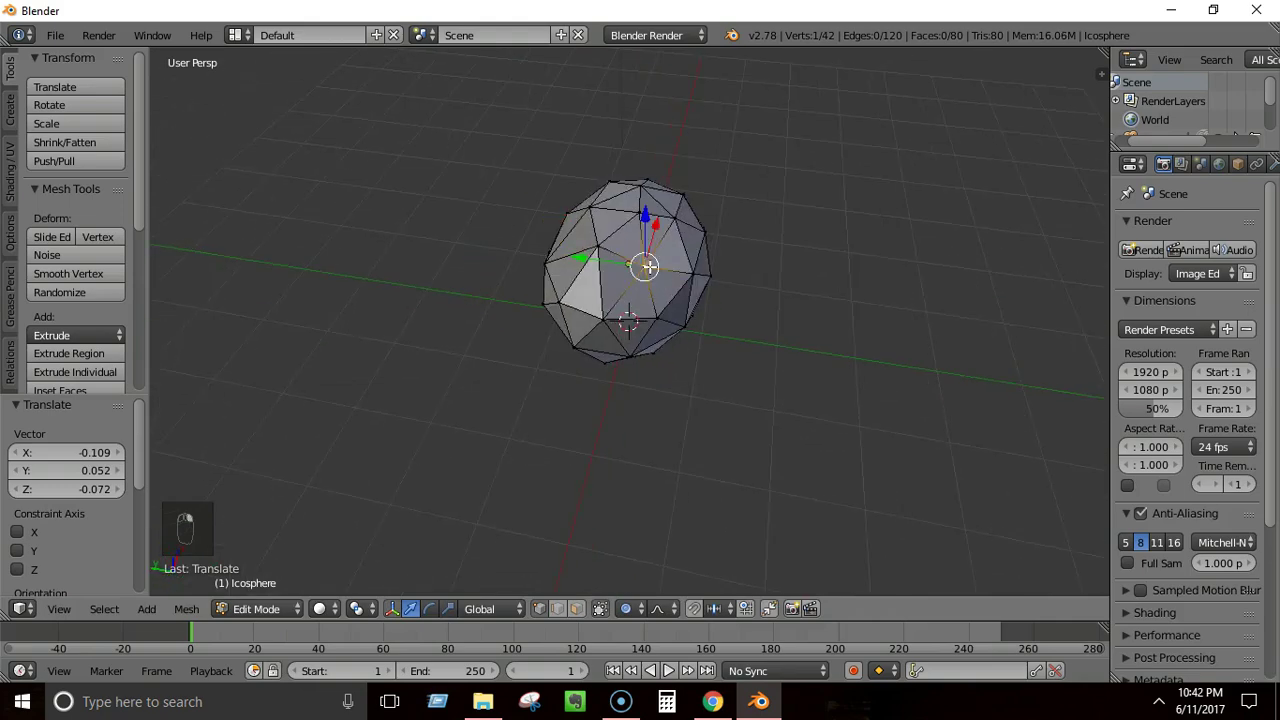
key("g")
left_click(665, 250)
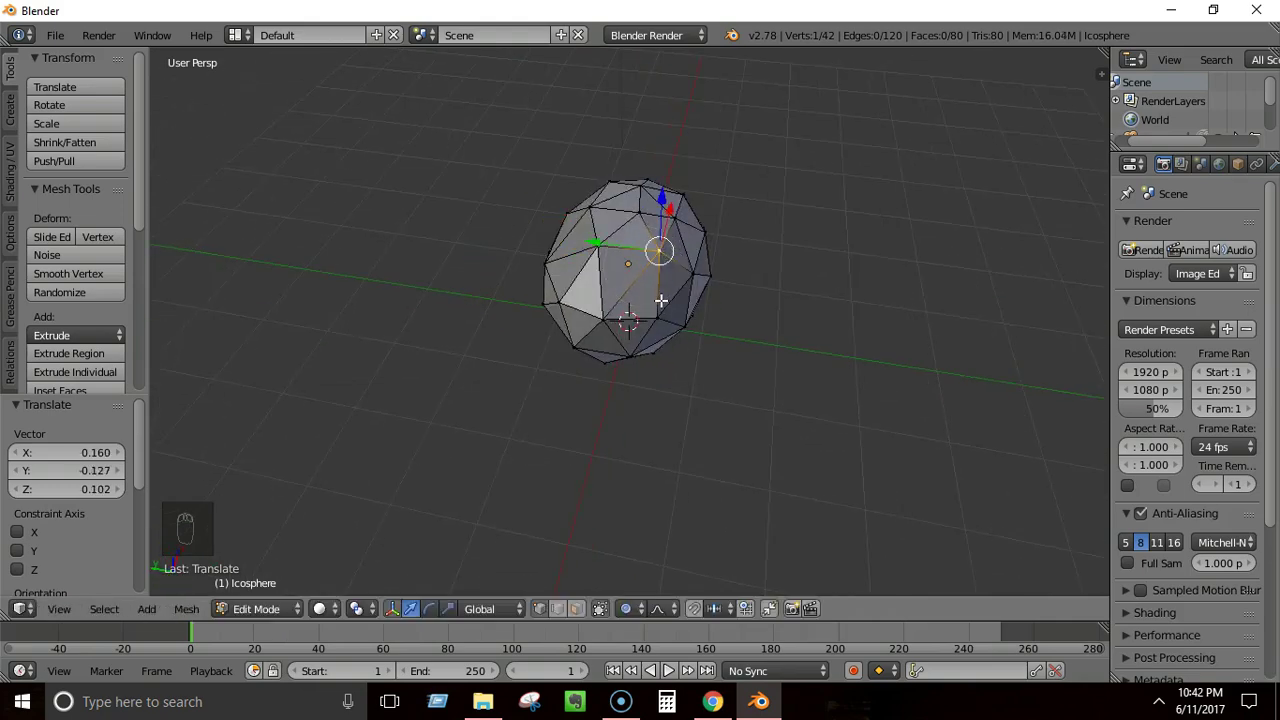
middle_click_drag(663, 296, 834, 218)
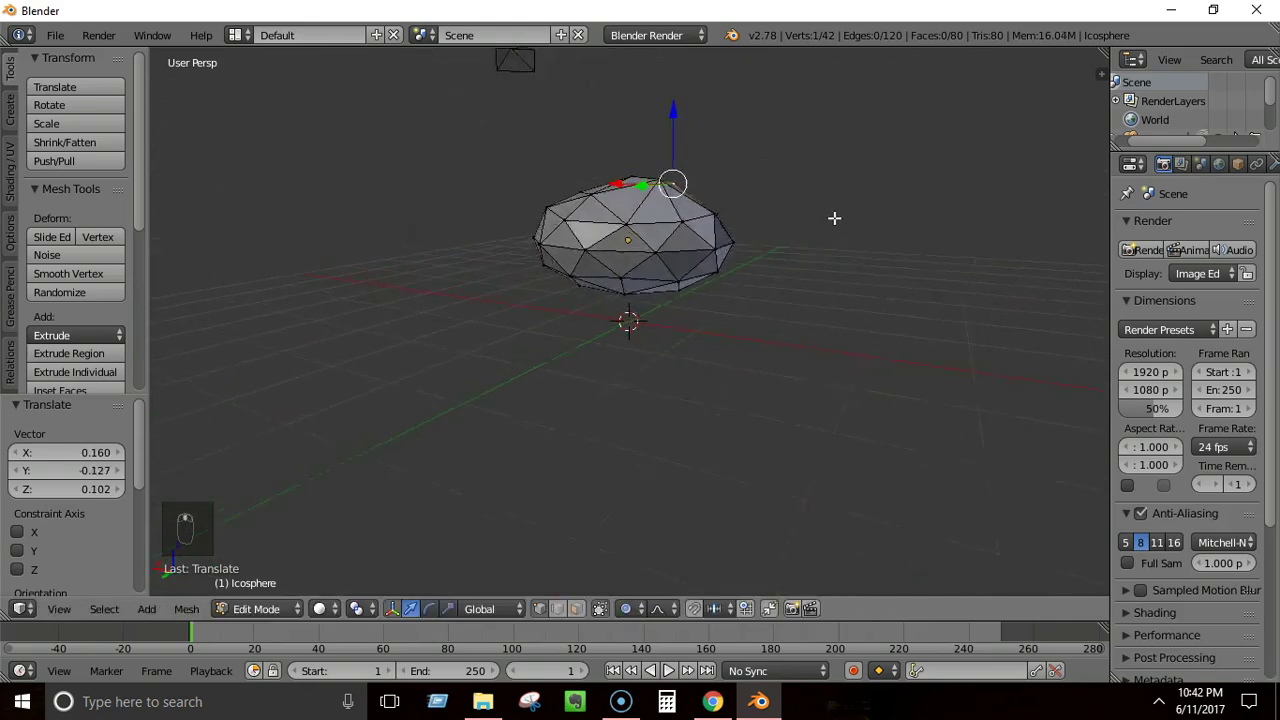
right_click(684, 250)
key("g")
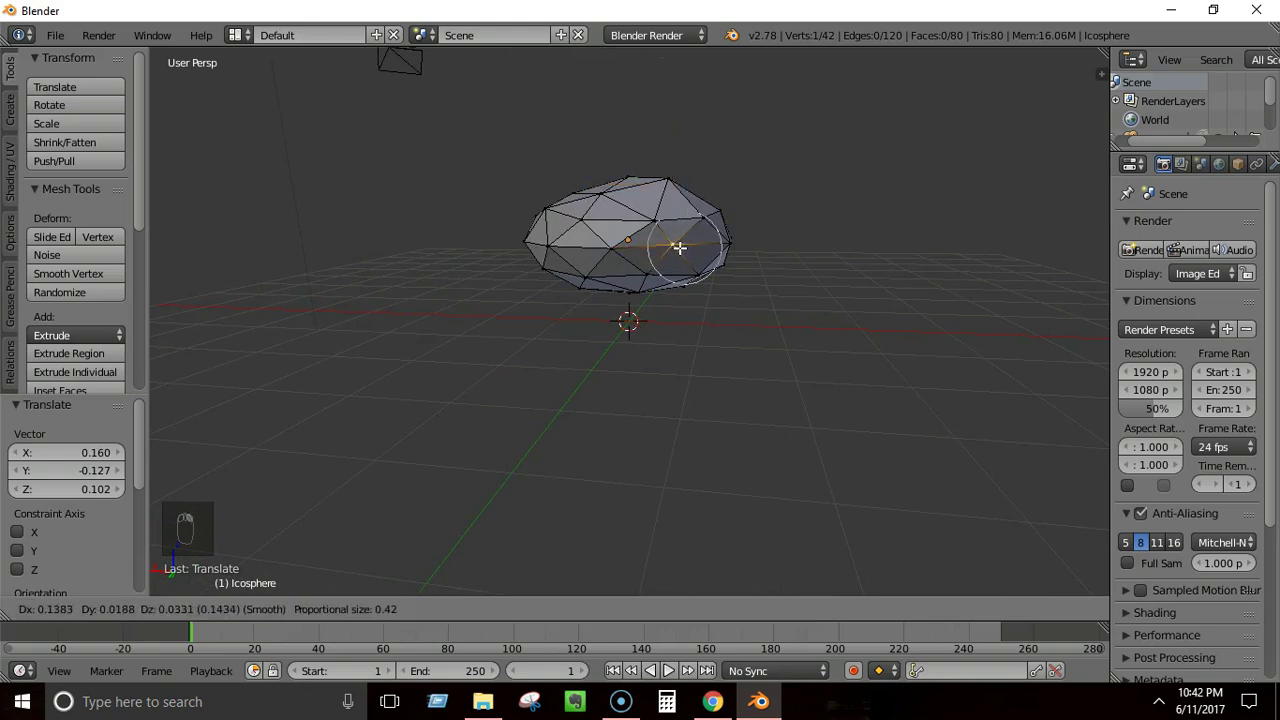
left_click(679, 246)
- Move a lower vertex at the sphere's long end by about (0.046, 0.126, 0.078)
middle_click_drag(677, 245, 517, 284)
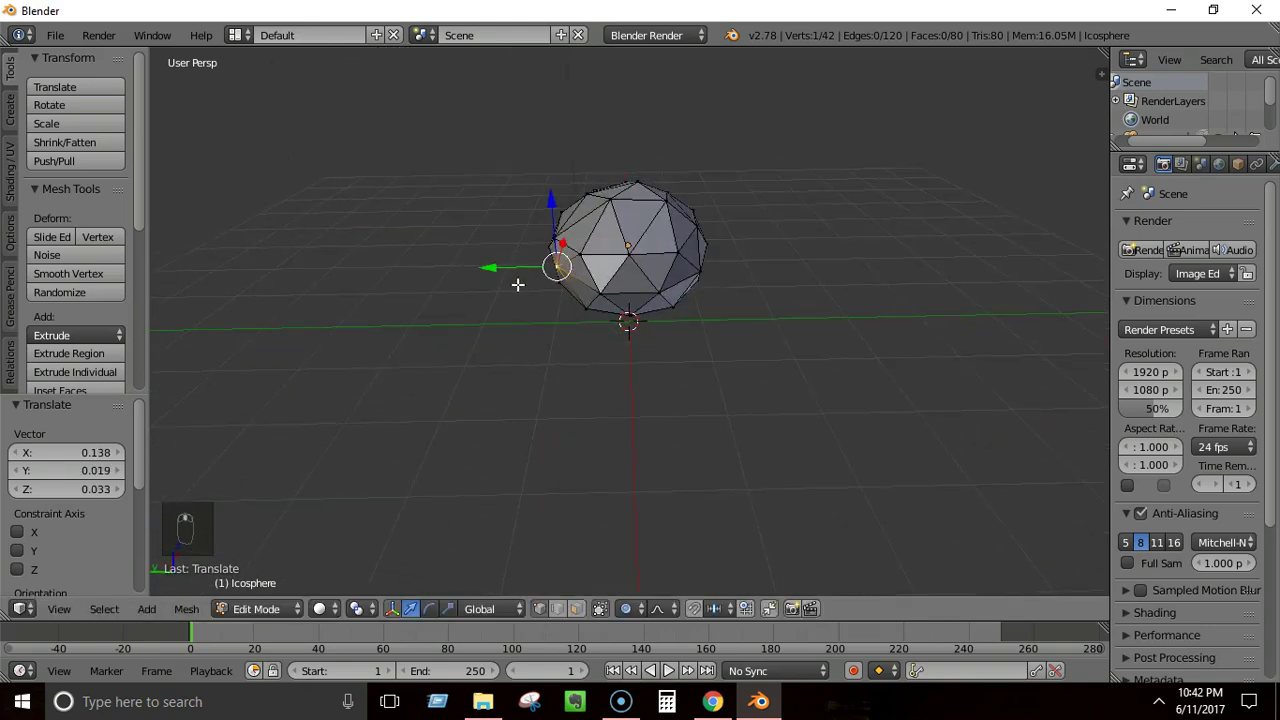
right_click(662, 290)
key("g")
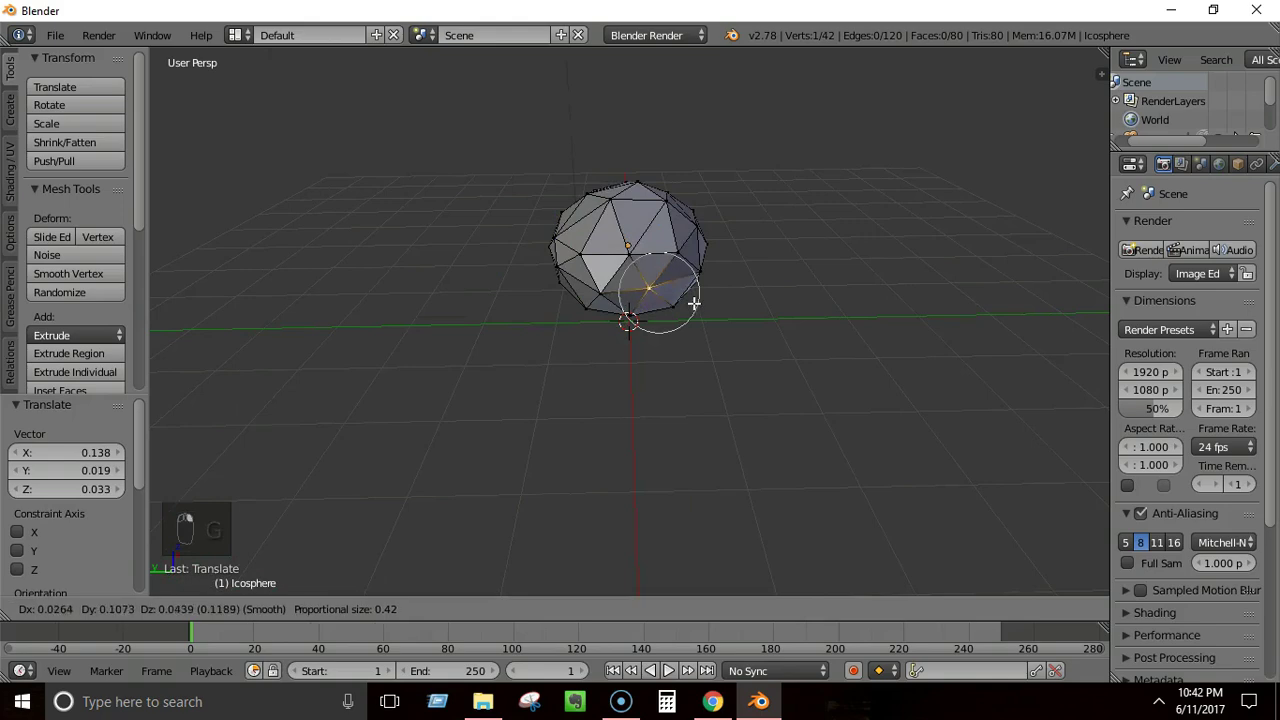
left_click(694, 295)
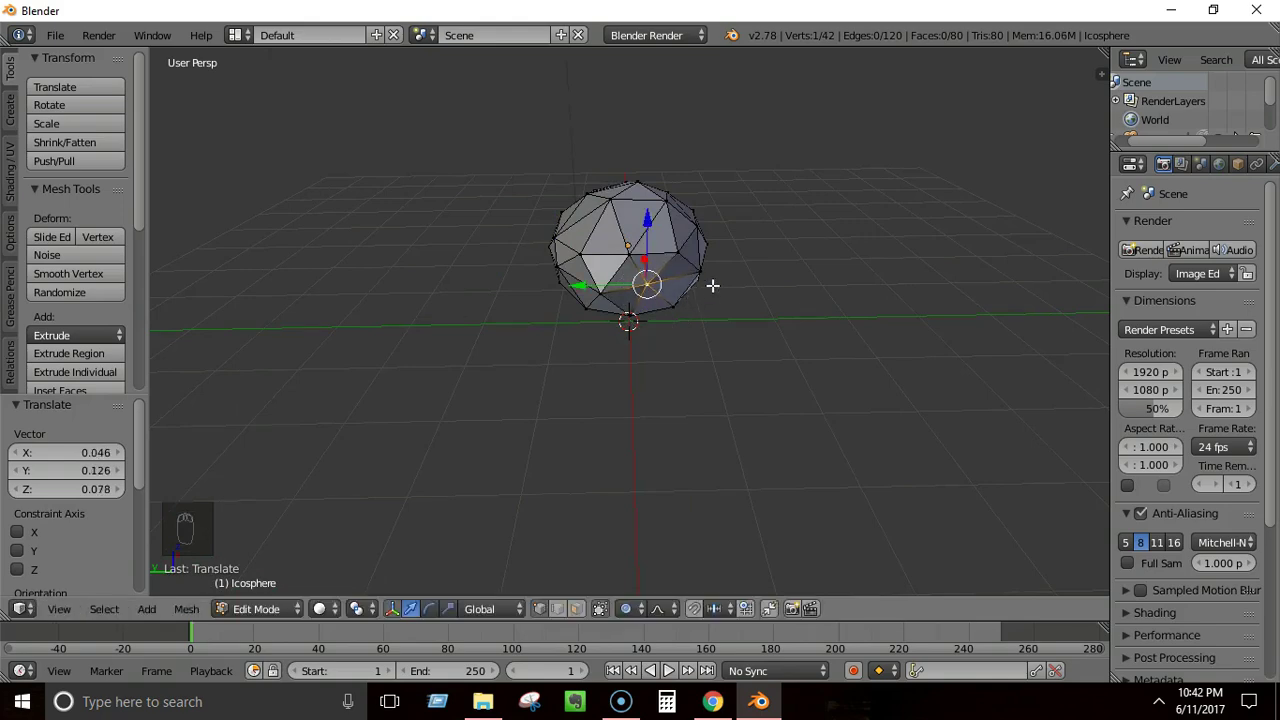
- Move an upper side vertex by about (-0.125, -0.071, -0.029) and a lower side vertex by about (-0.156, 0.032, 0.065) using proportional editing
middle_click_drag(711, 284, 467, 336)
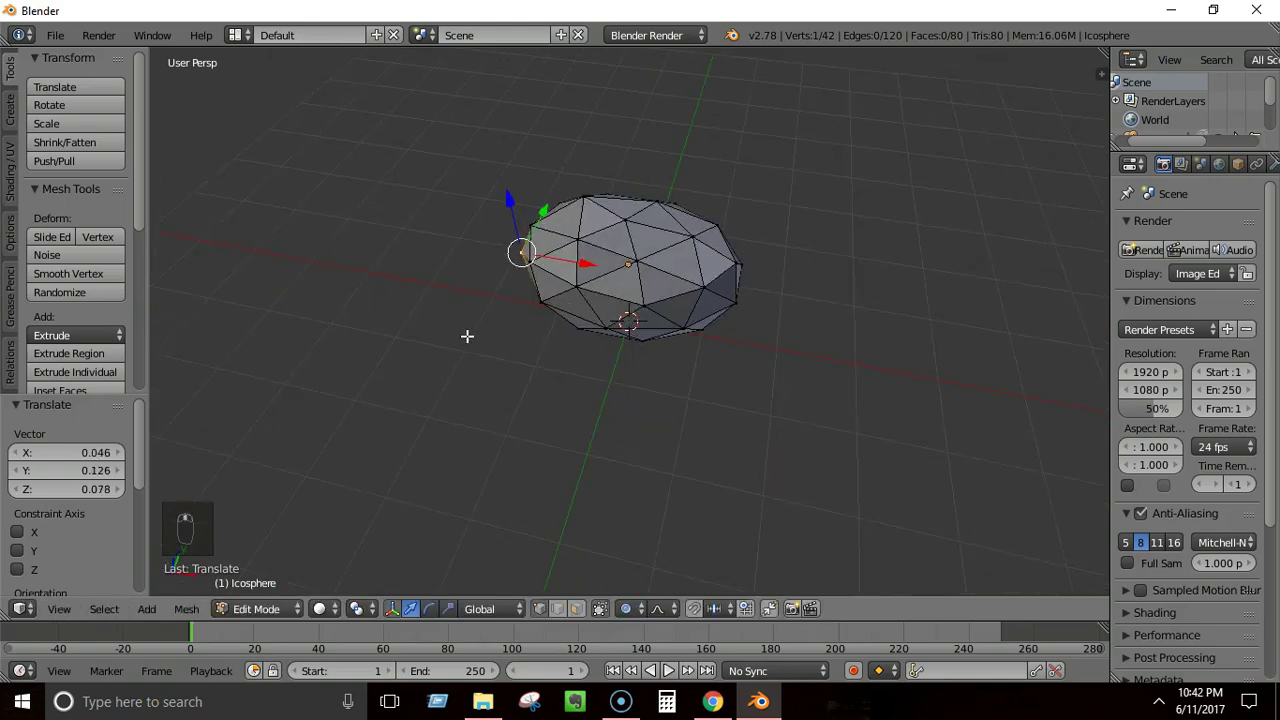
right_click(640, 263)
key("g")
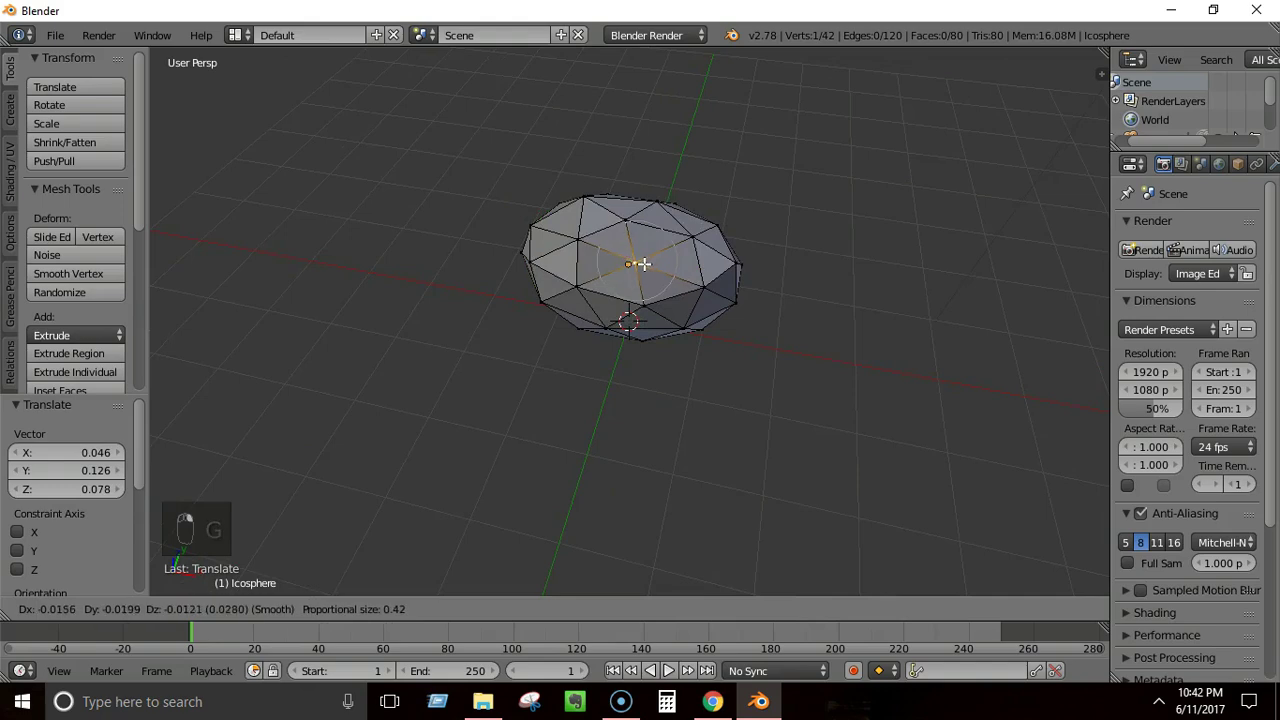
left_click(630, 265)
middle_click_drag(630, 265, 684, 219)
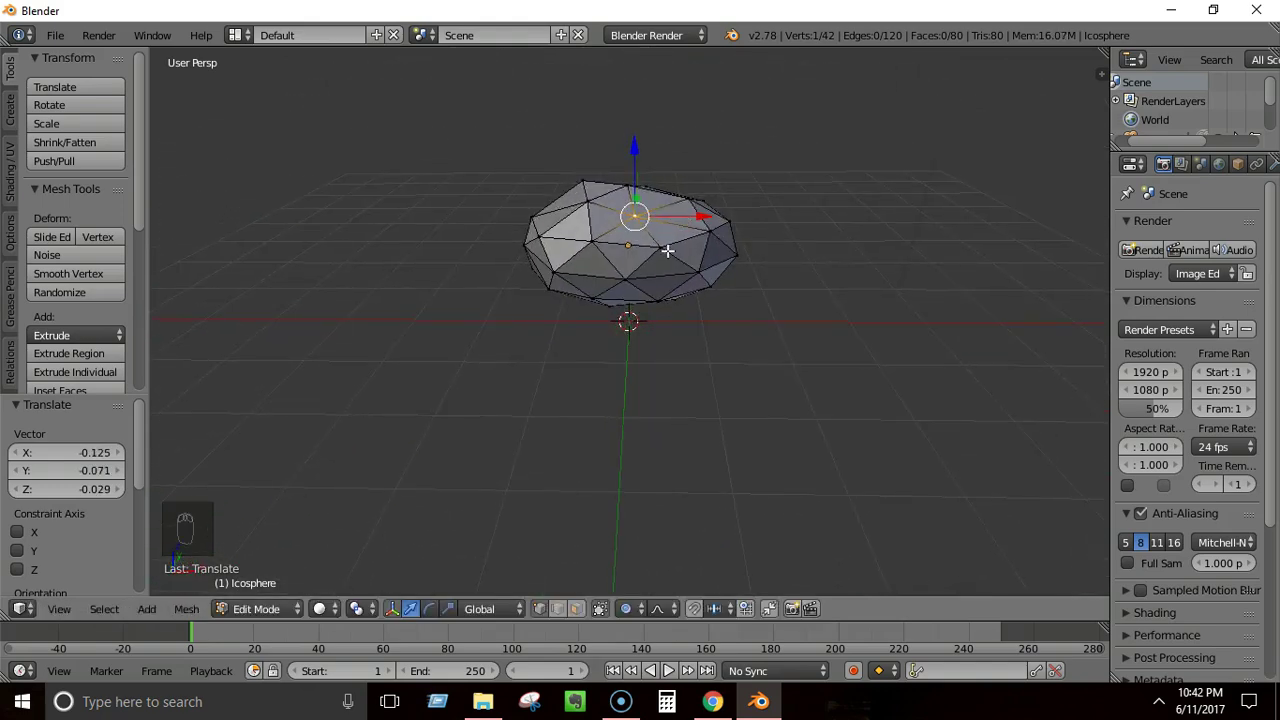
right_click(627, 281)
key("g")
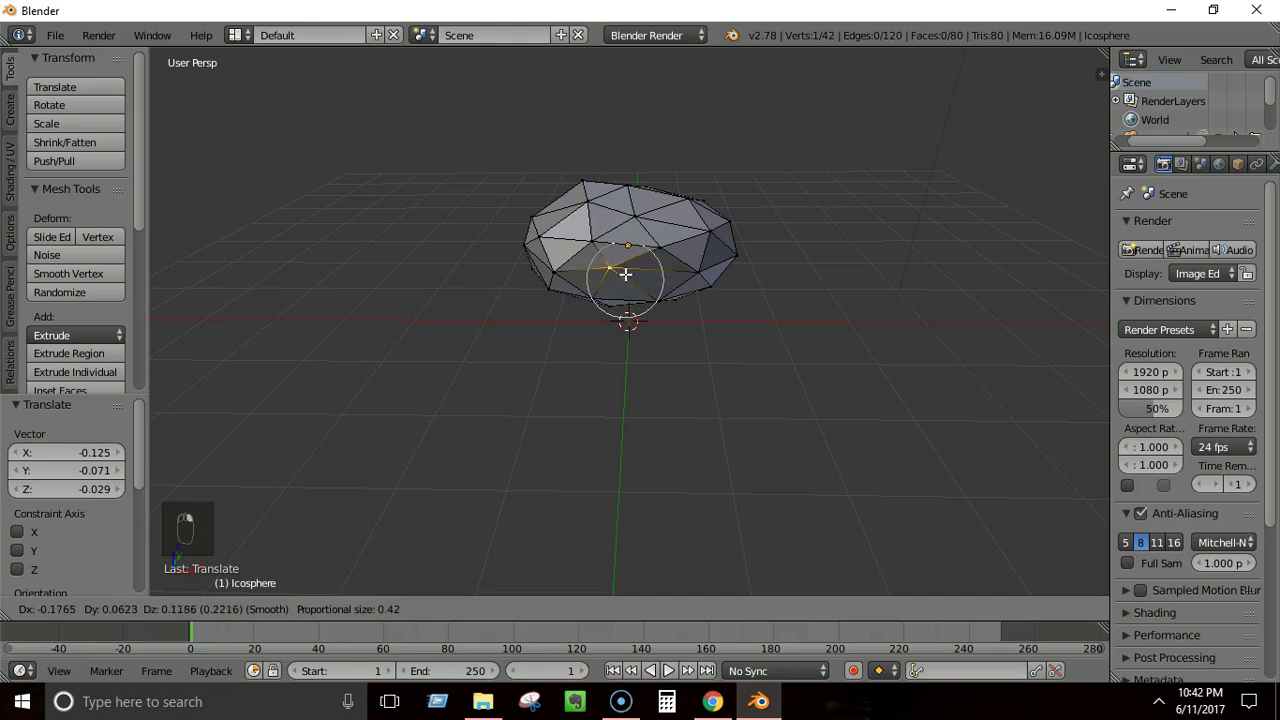
left_click(627, 281)
- Raise an upper vertex by about (-0.025, 0.135, 0.133), and shift the same vertex further by about (0.000, 0.025, 0.067)
middle_click_drag(627, 281, 660, 258)
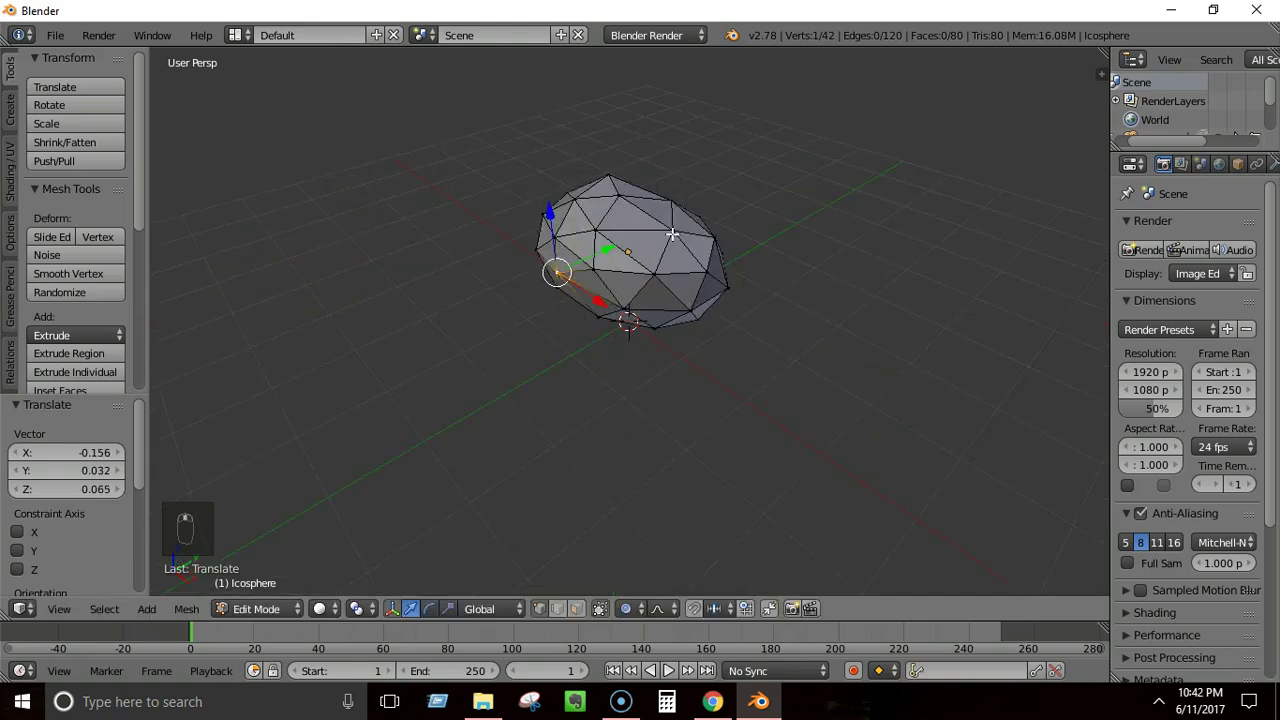
right_click(672, 234)
key("g")
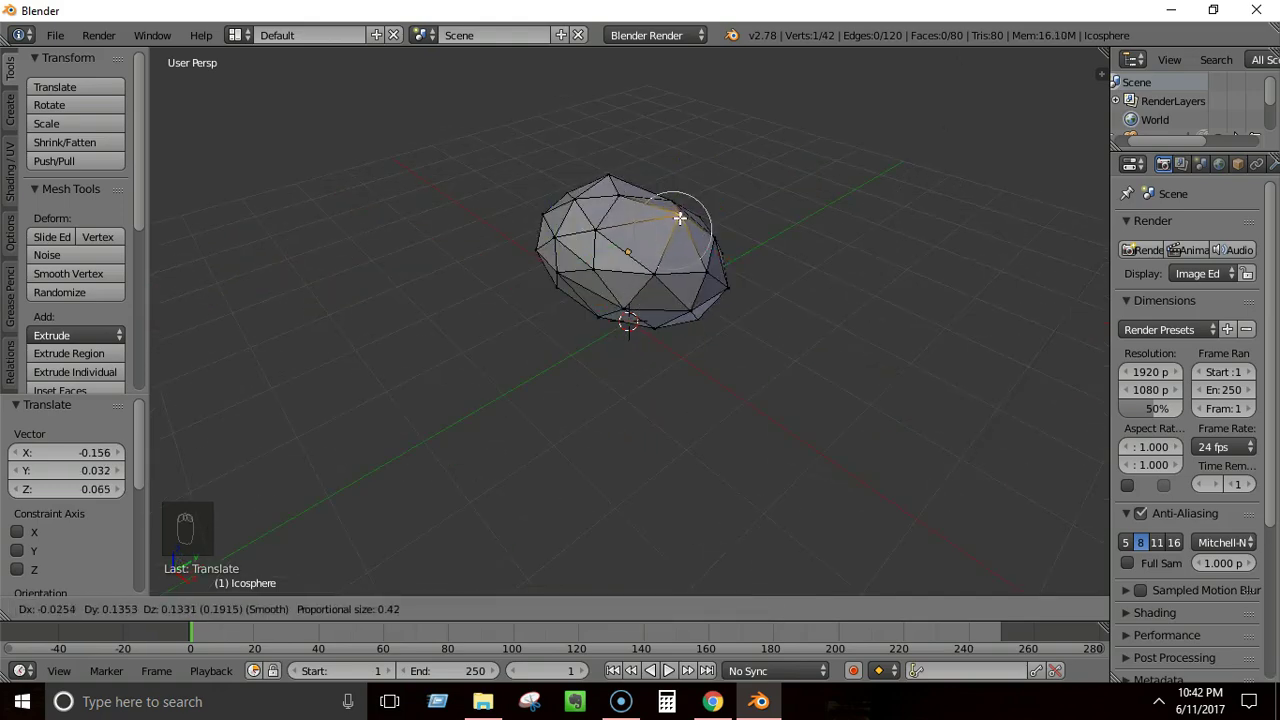
left_click(679, 217)
middle_click_drag(679, 217, 827, 204)
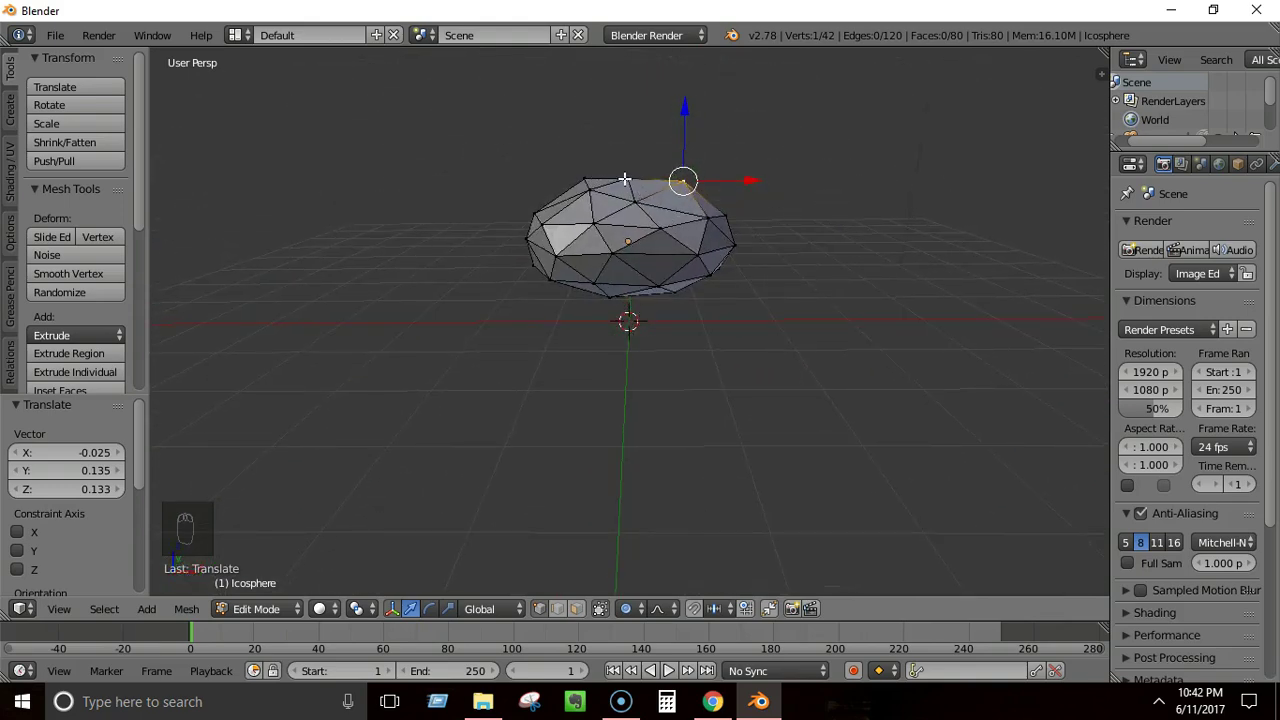
key("g")
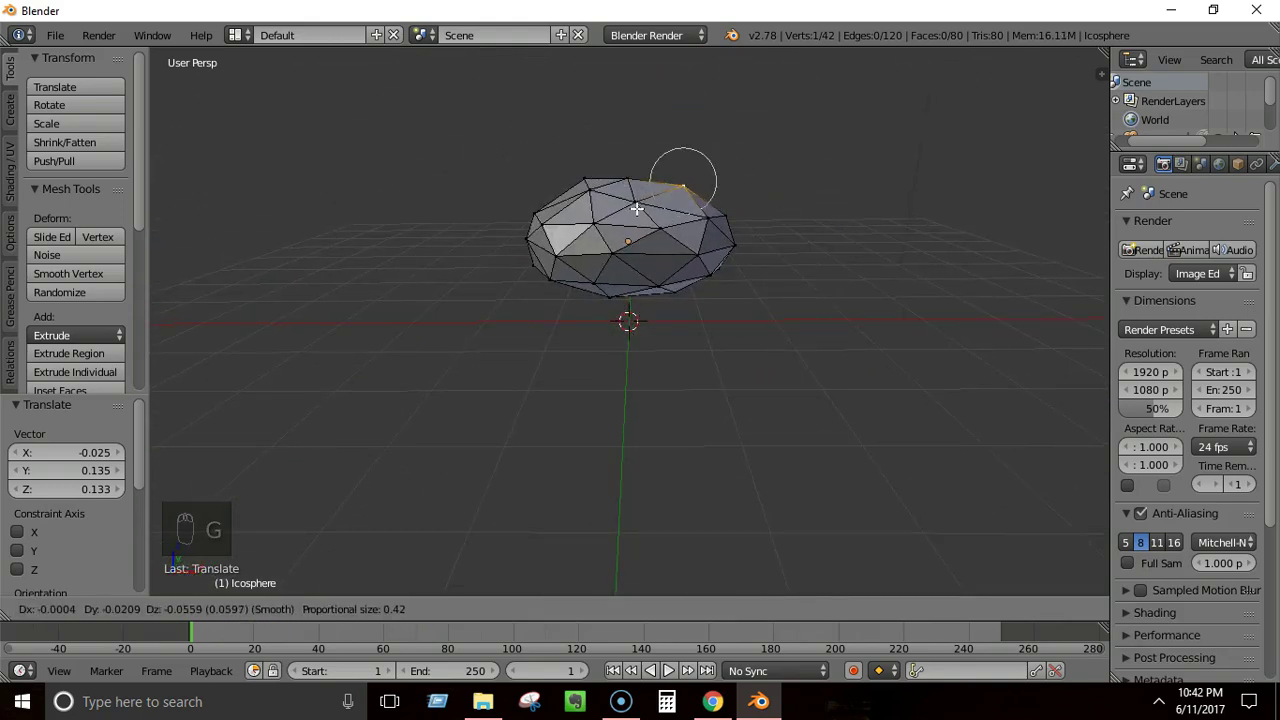
left_click(681, 180)
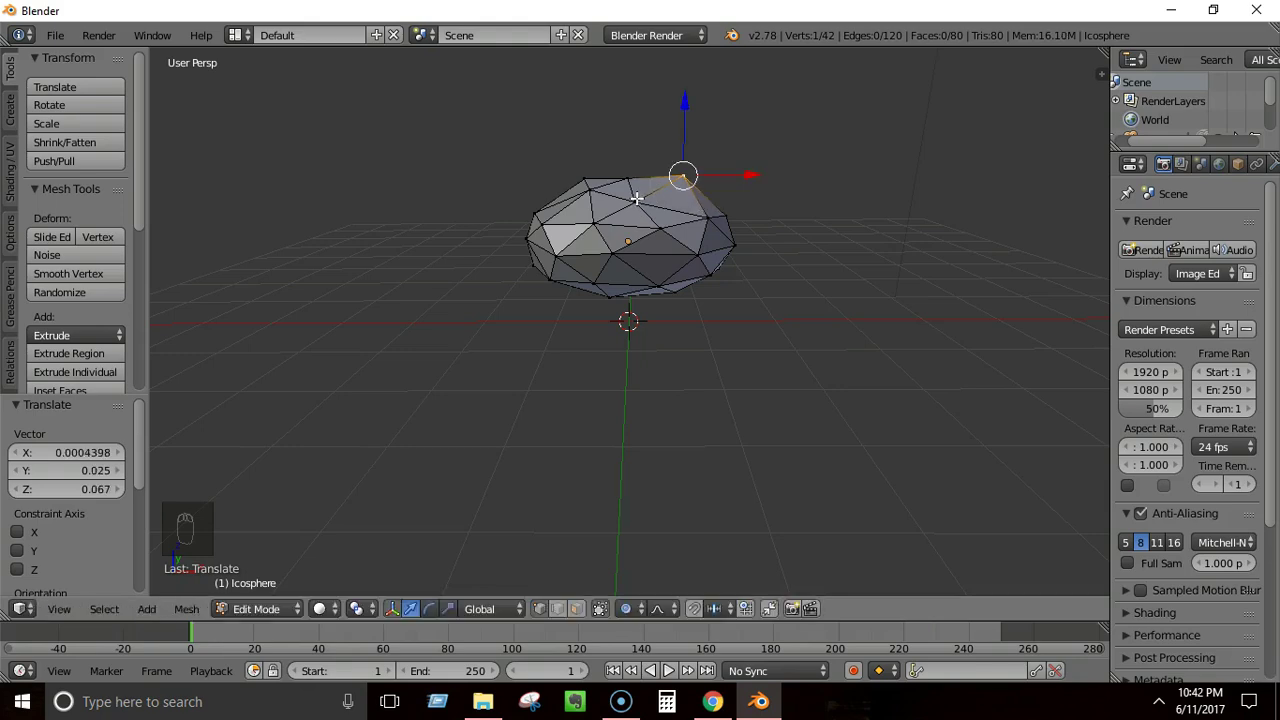
- Lower the middle top vertex by about (0.045, -0.031, -0.087) to form a dip, and deselect all vertices
right_click(627, 178)
key("g")
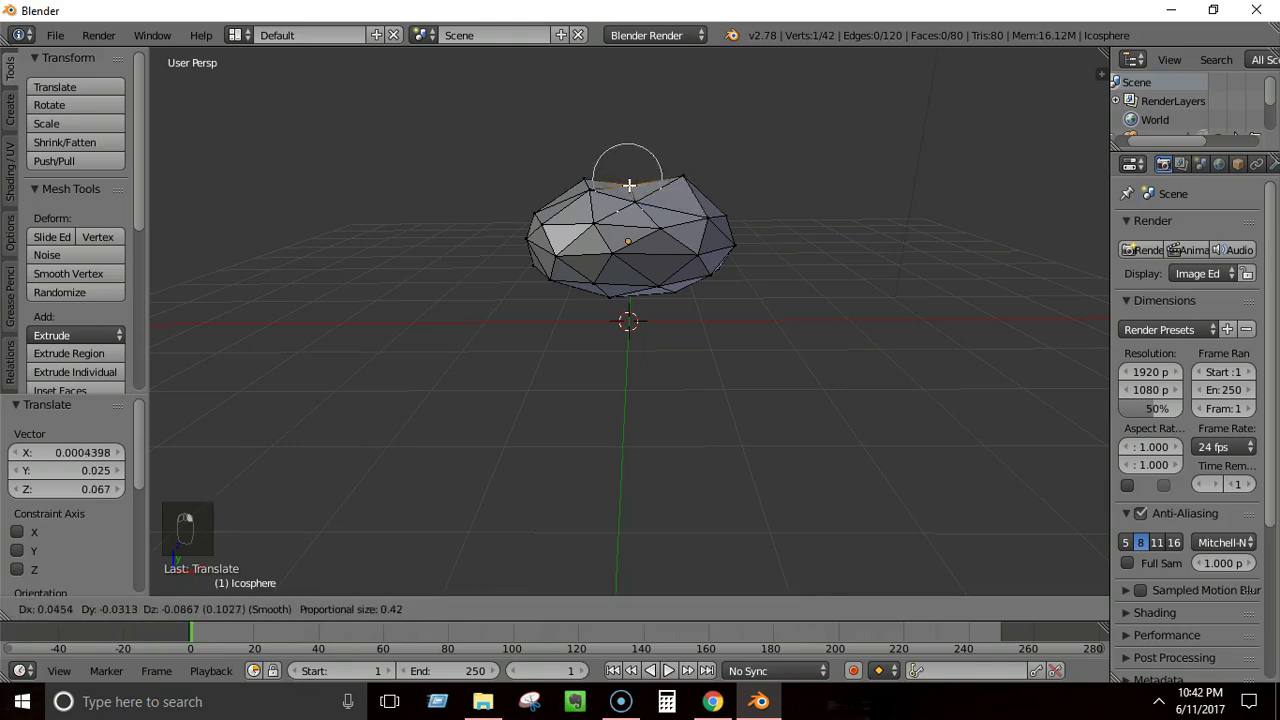
left_click(625, 178)
middle_click_drag(625, 180, 652, 208)
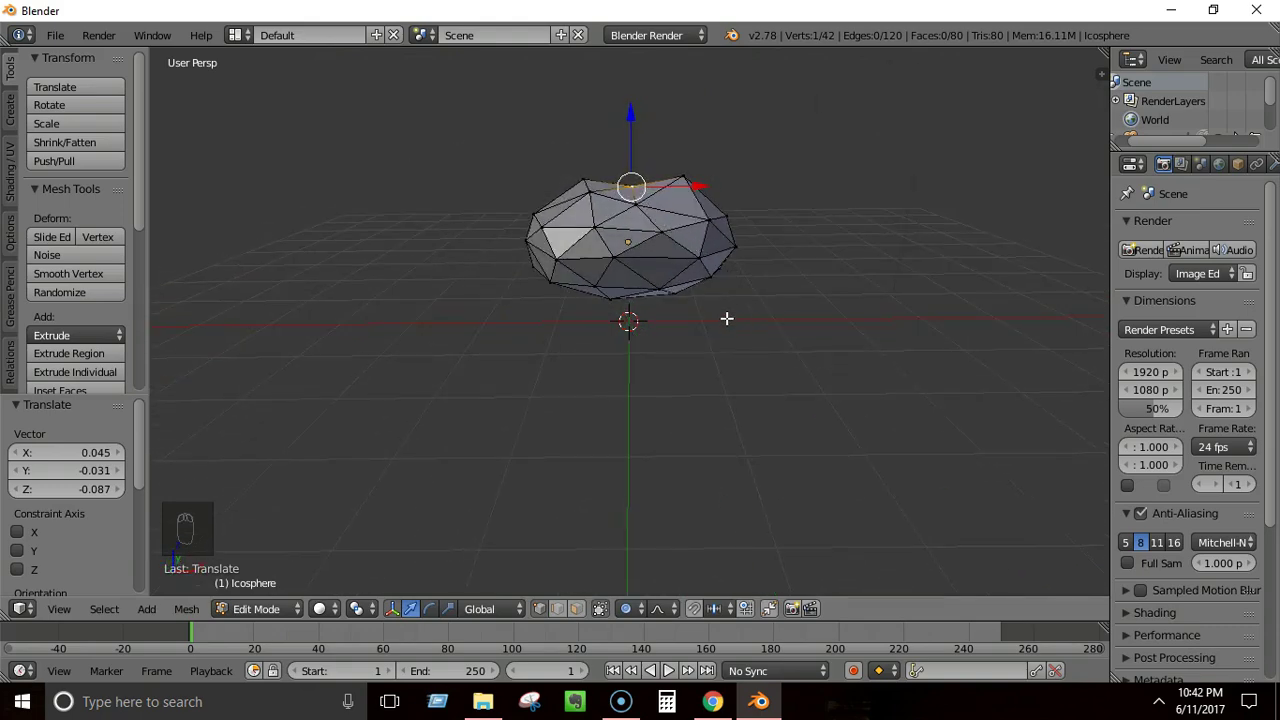
key("a")
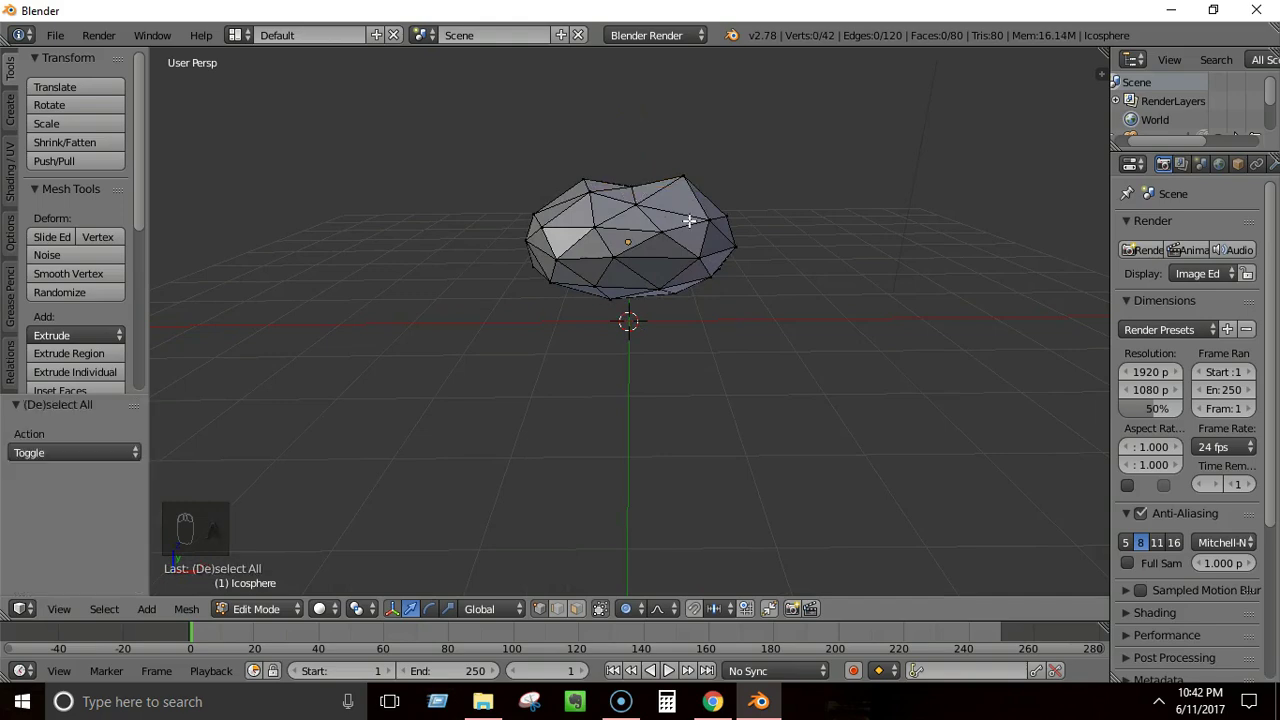
mouse_move(685, 248)
middle_mouse_down()
mouse_move(566, 320)
mouse_move(673, 253)
middle_mouse_up()
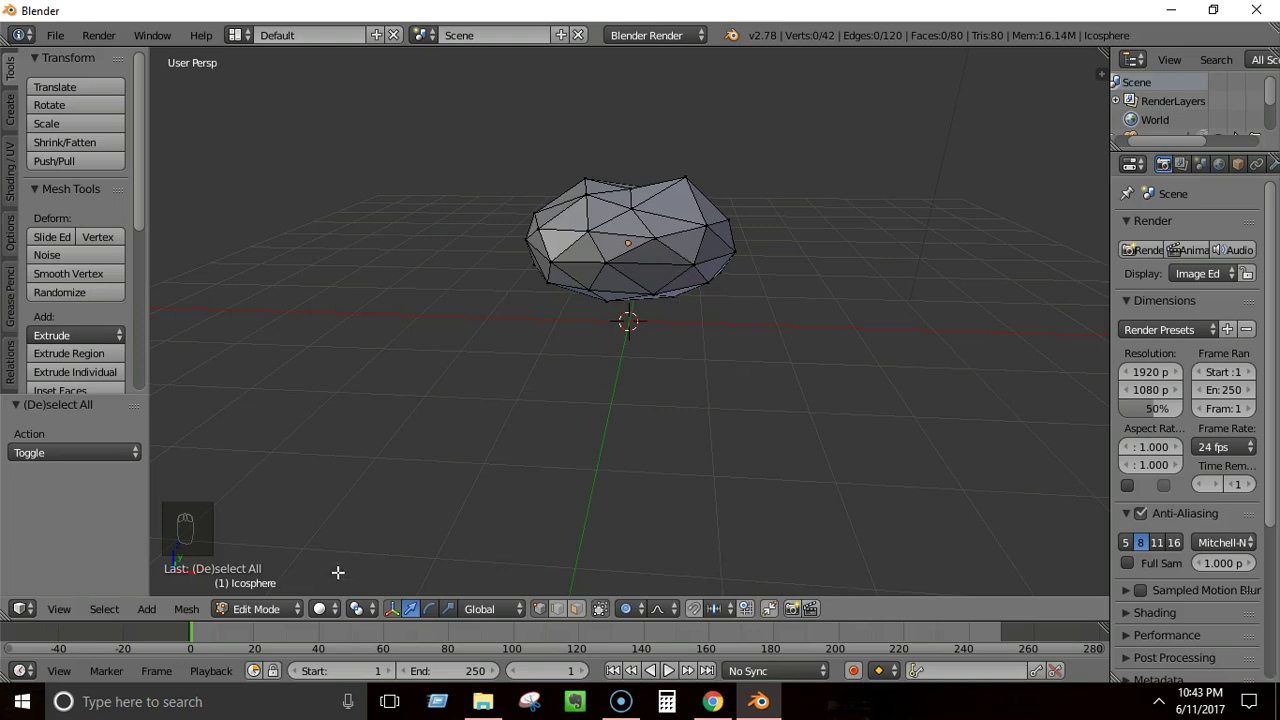
- Preview the rock in Rendered viewport shading and return to Solid shading
left_click(336, 610)
key("shift+z")
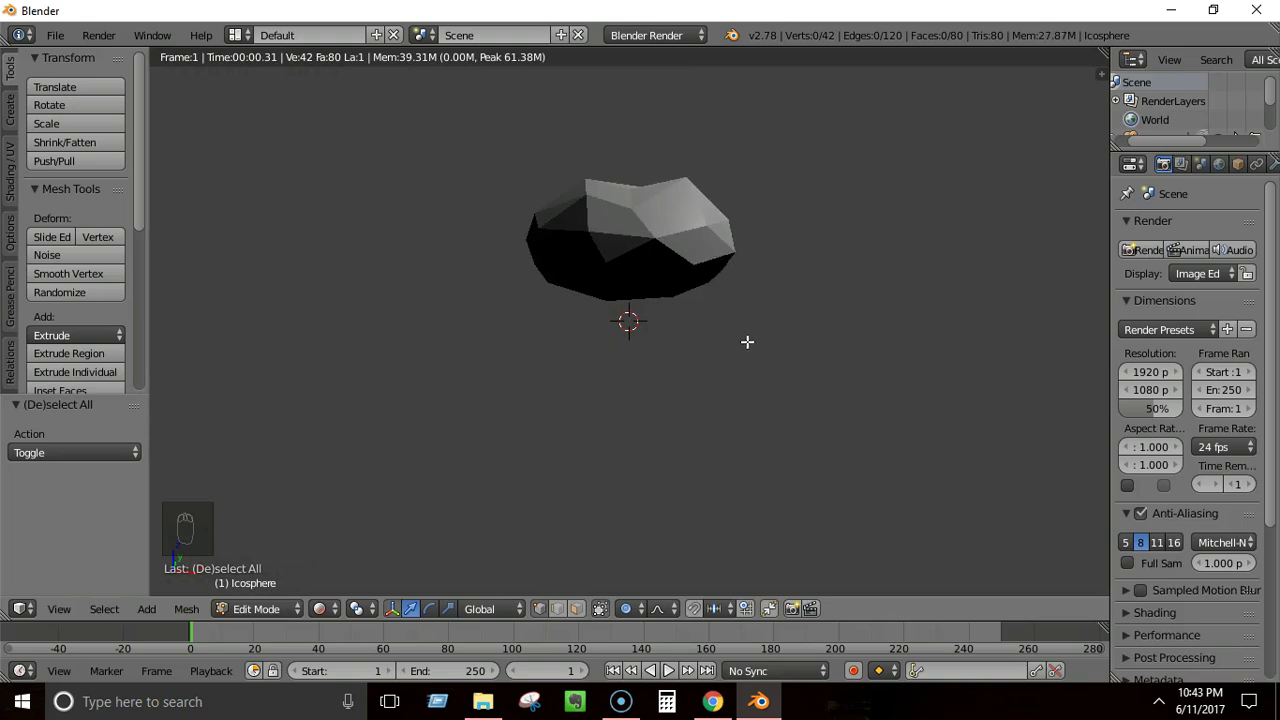
key("shift+z")
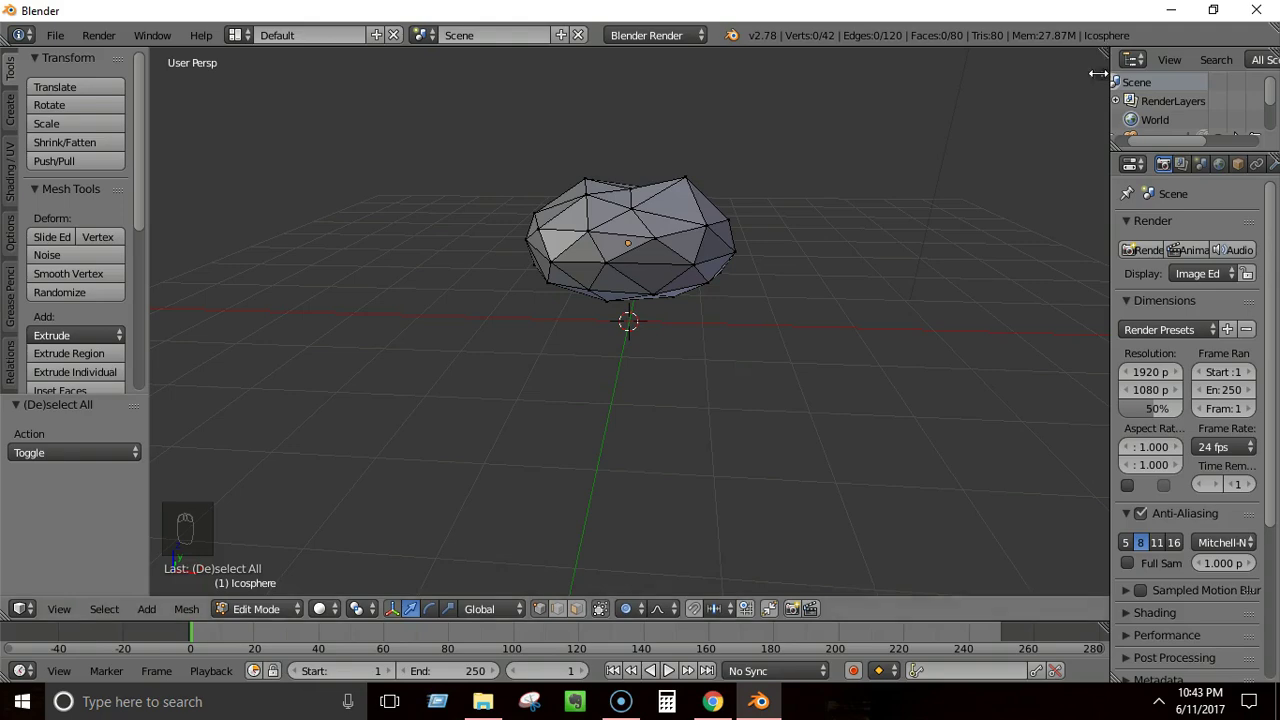
- Split the 3D view into two side-by-side viewports, with the tool shelf hidden in one and Rendered shading in the other
left_click_drag(1104, 52, 579, 108)
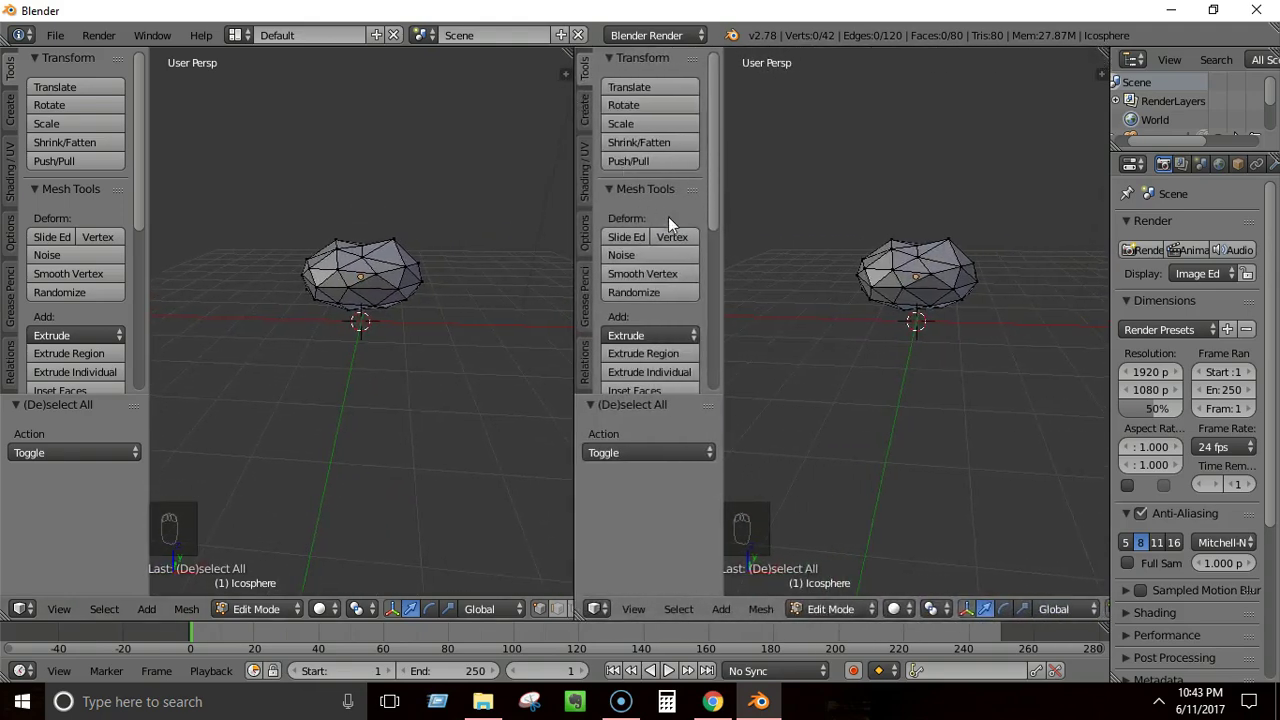
left_click_drag(721, 239, 598, 244)
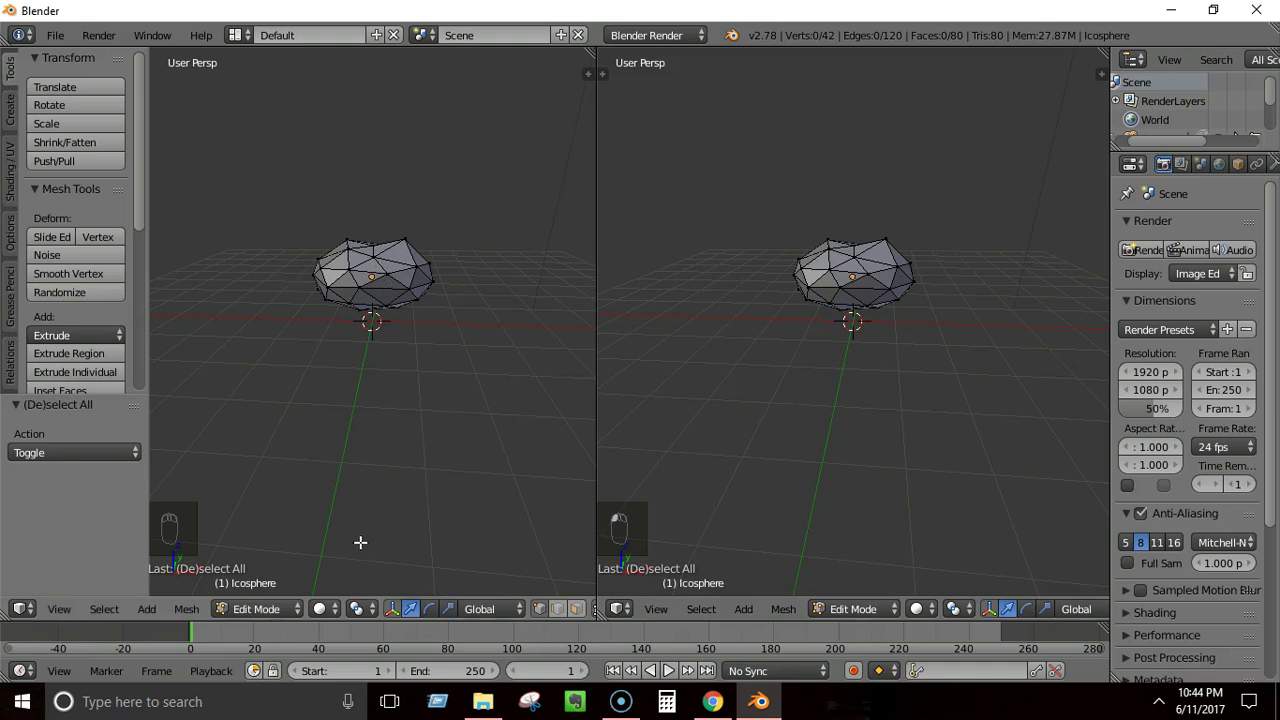
left_click(274, 611)
left_click(320, 609)
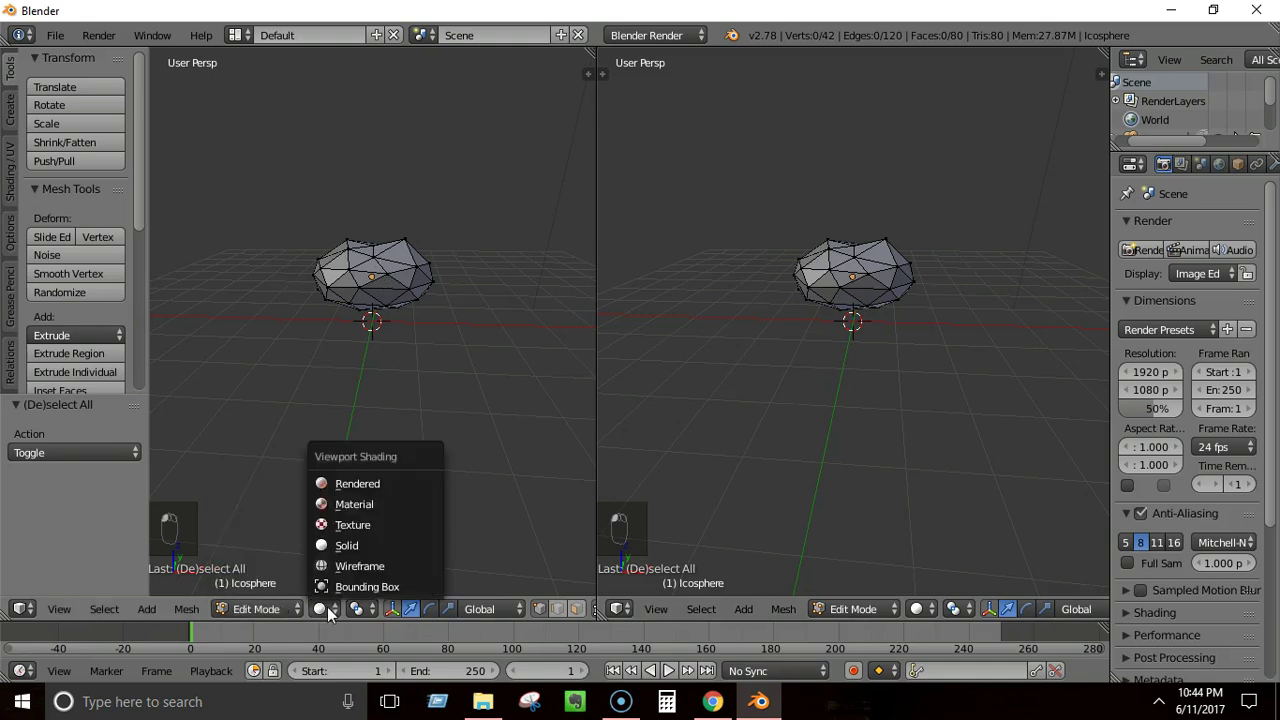
left_click(355, 484)
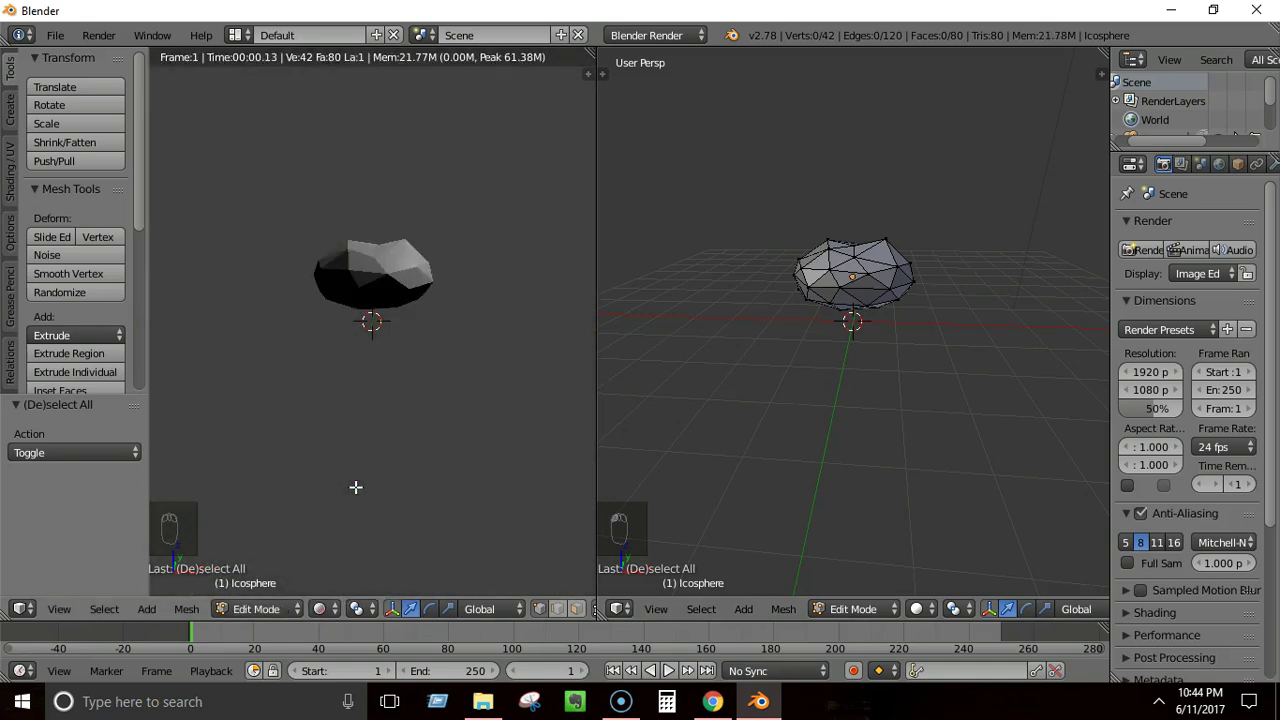
scroll(385, 303, "up", 3)
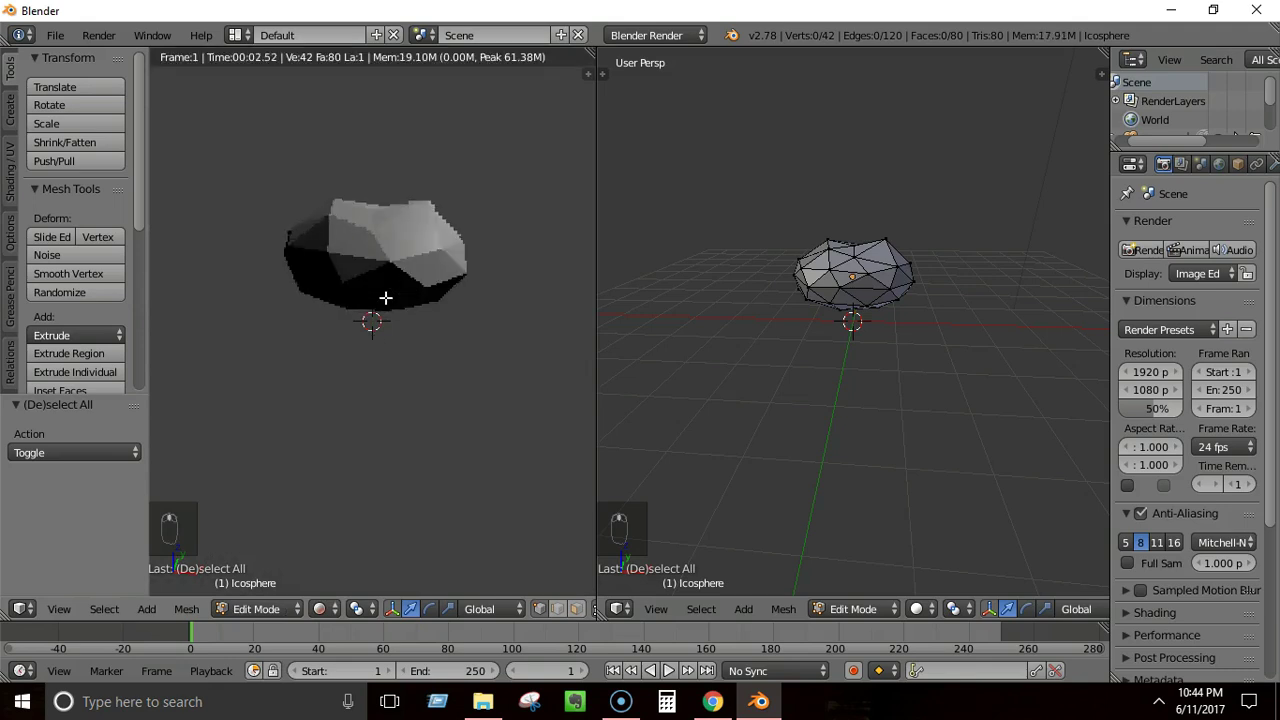
scroll(385, 303, "down", 2)
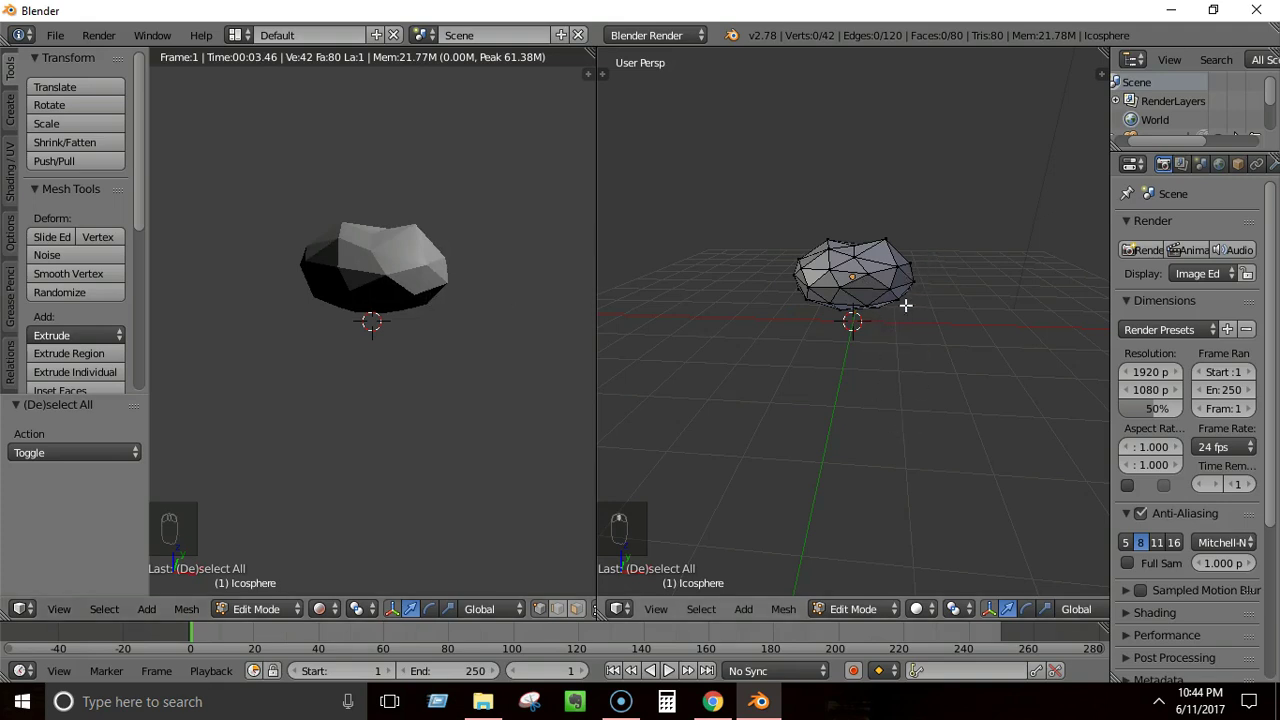
- Return the rock to Object Mode and show its material properties in a widened Properties editor
key("Tab")
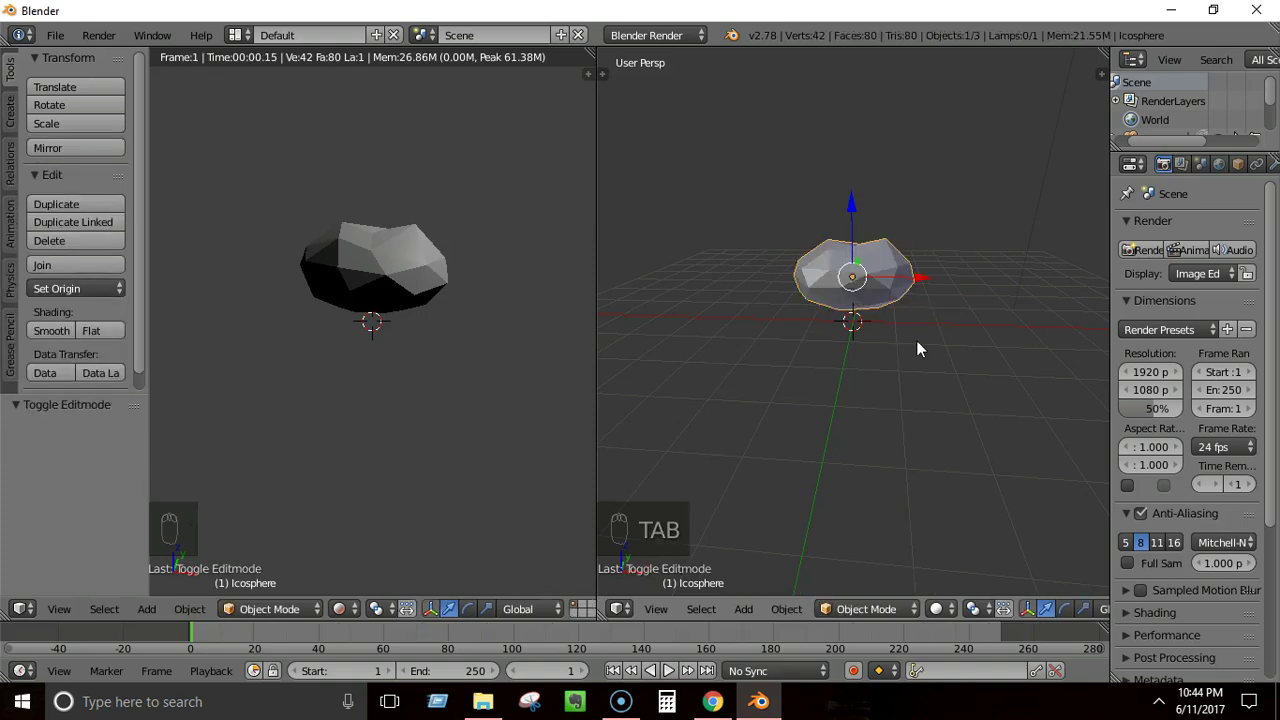
left_click_drag(1110, 296, 1056, 297)
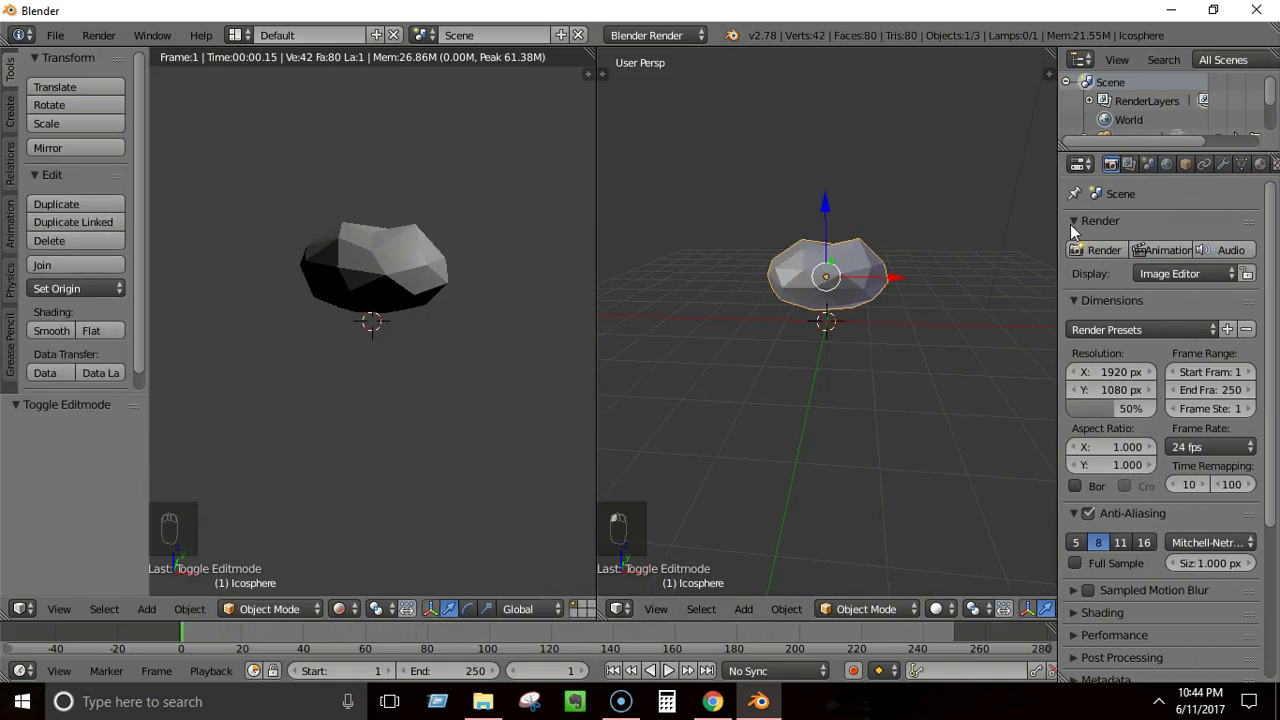
left_click_drag(1058, 238, 928, 251)
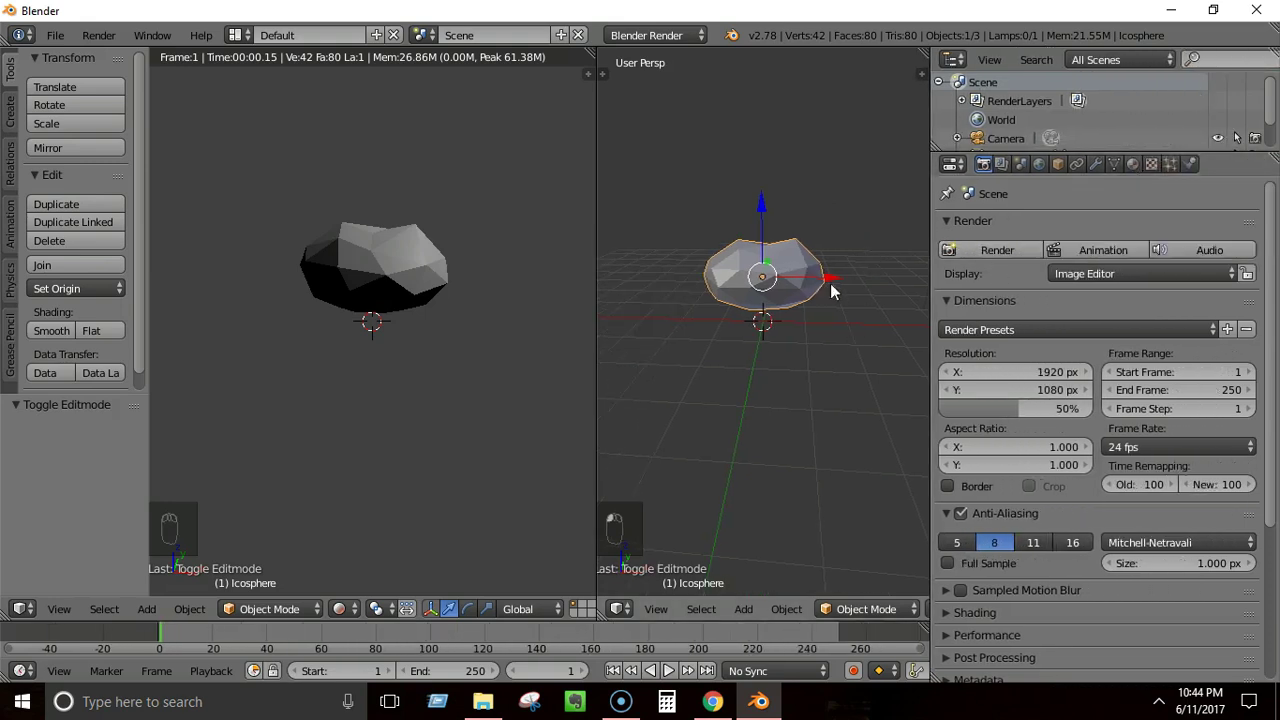
left_click(1132, 164)
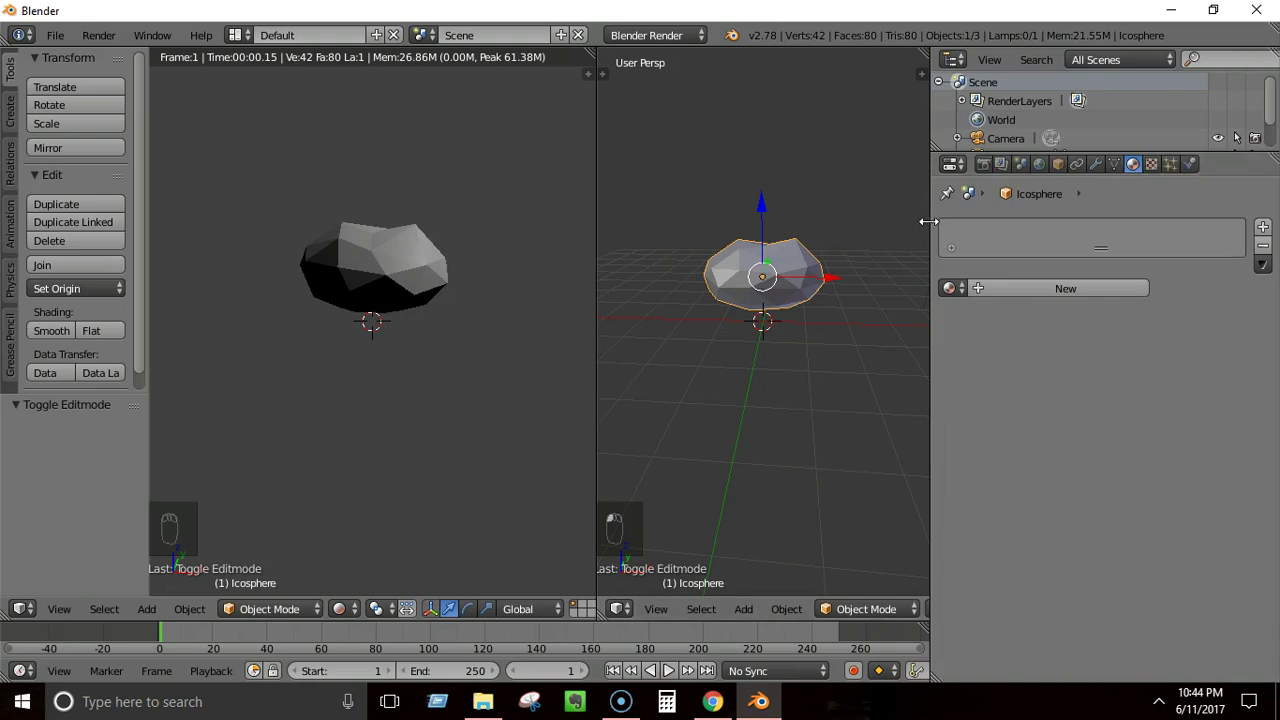
left_click_drag(929, 221, 981, 224)
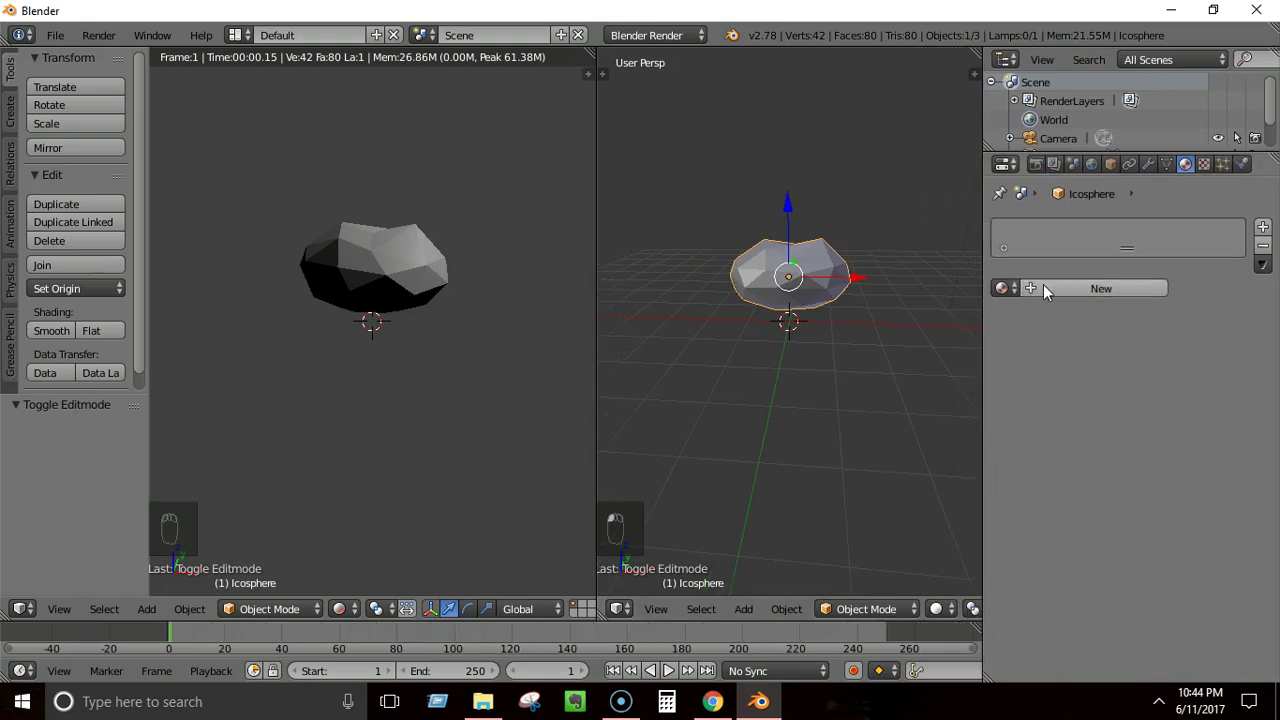
- Switch the render engine to Cycles Render and give the rock a new Diffuse BSDF material with a light orange color
left_click(699, 35)
left_click(682, 98)
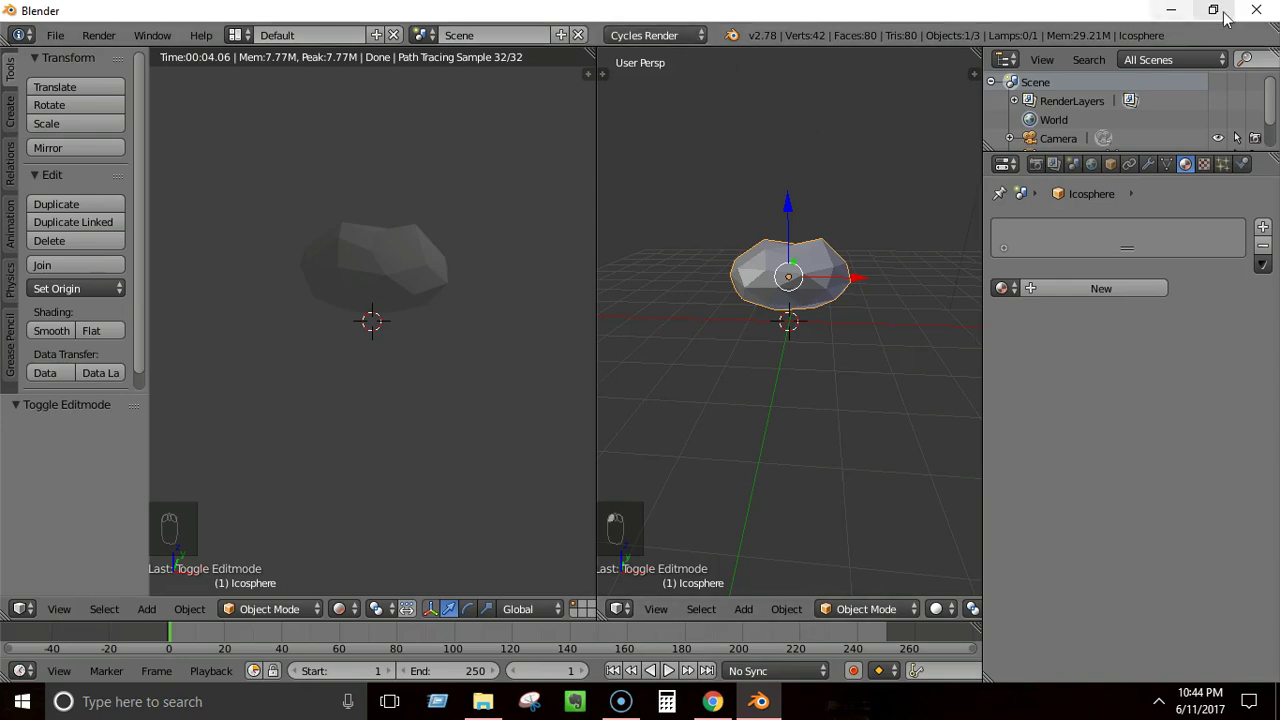
left_click(1064, 289)
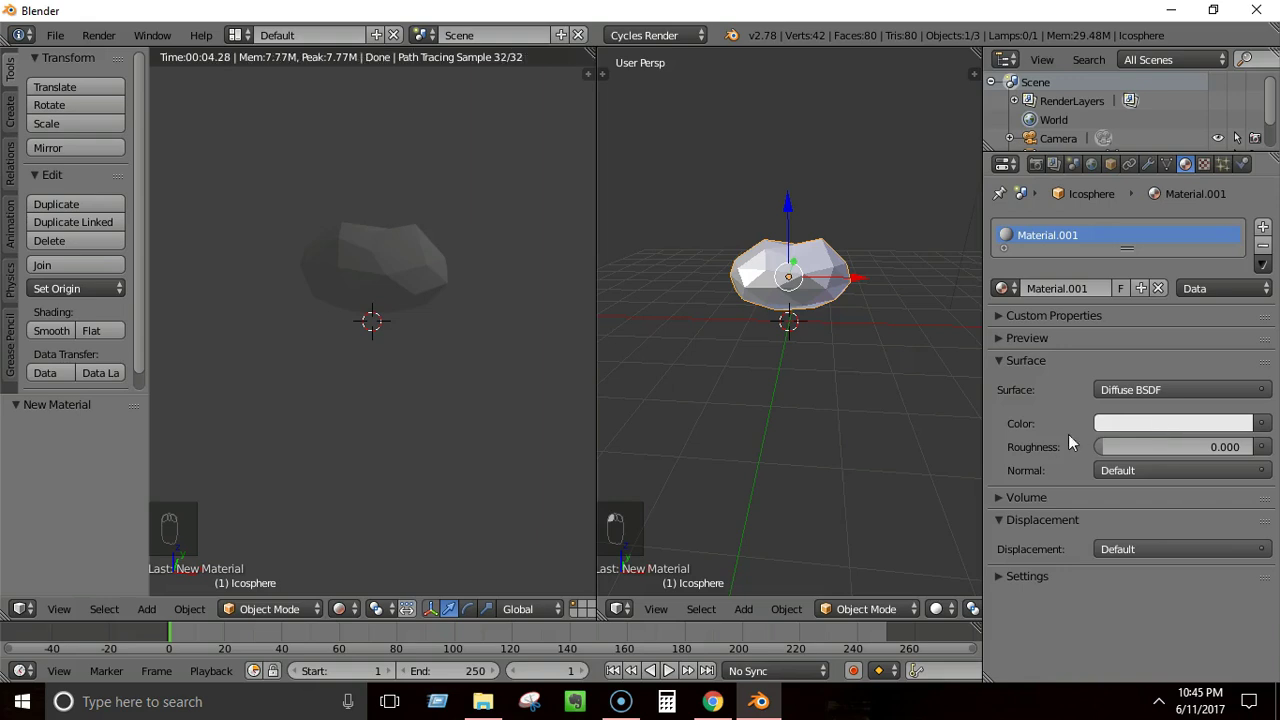
left_click(1173, 424)
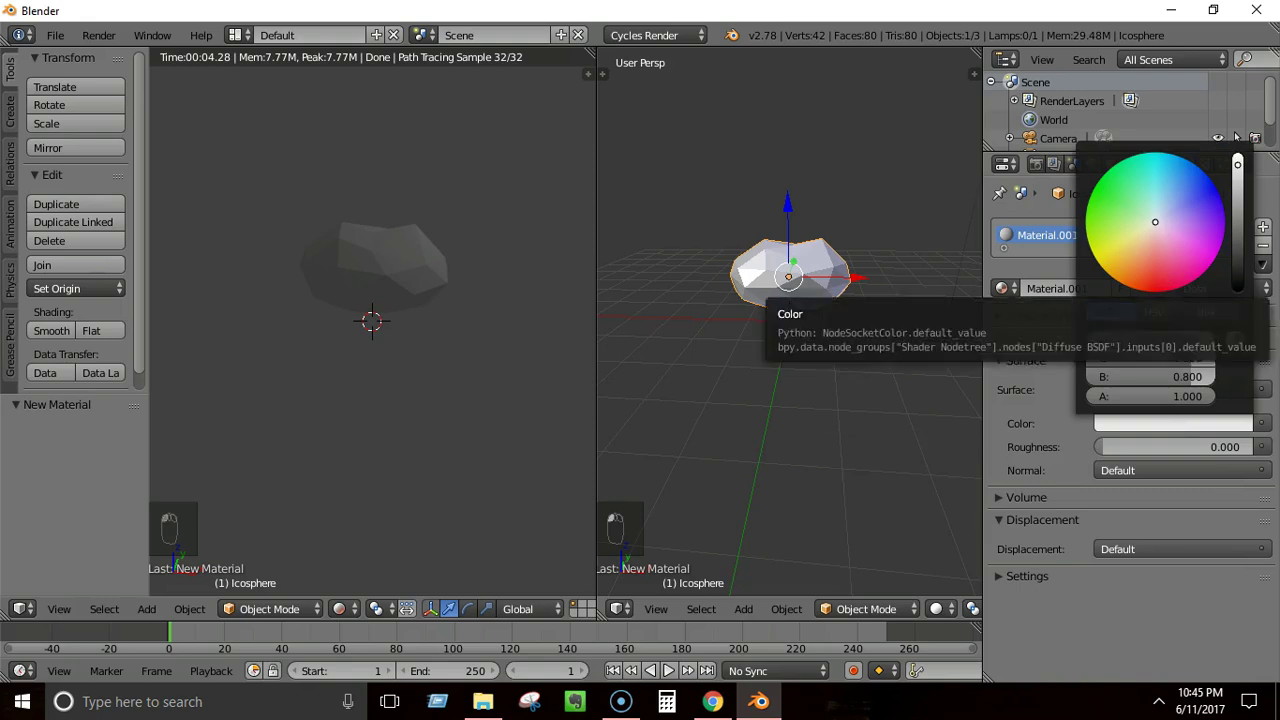
mouse_move(1140, 250)
left_mouse_down()
mouse_move(1131, 243)
mouse_move(1132, 258)
left_mouse_up()
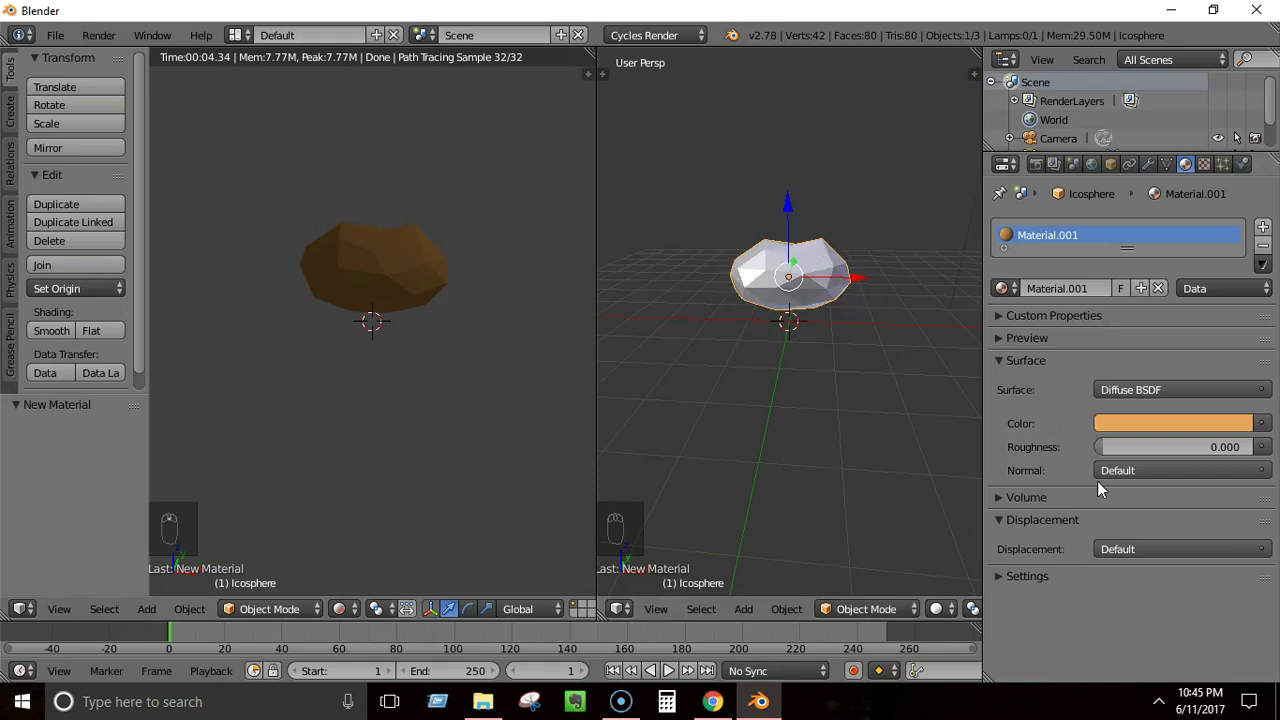
- Match the material's Viewport Color to its orange surface color by sampling it with the eyedropper
left_click(997, 578)
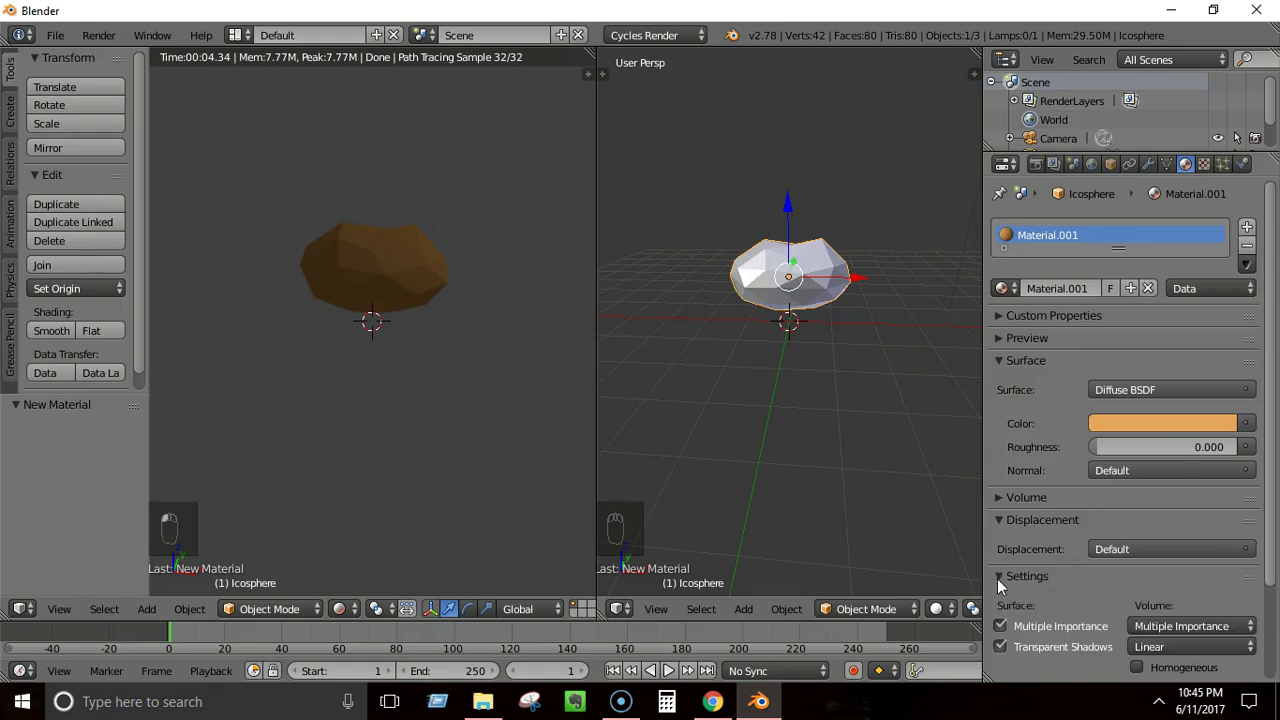
scroll(1022, 556, "down", 3)
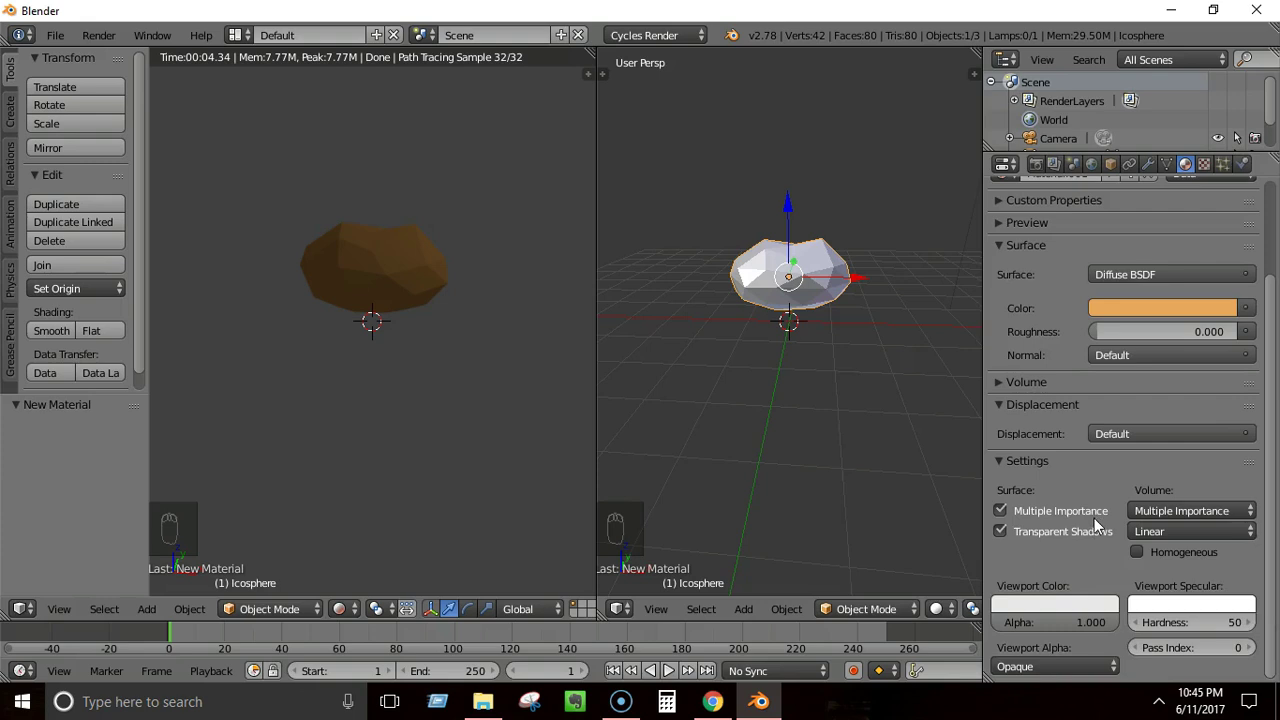
left_click(1039, 606)
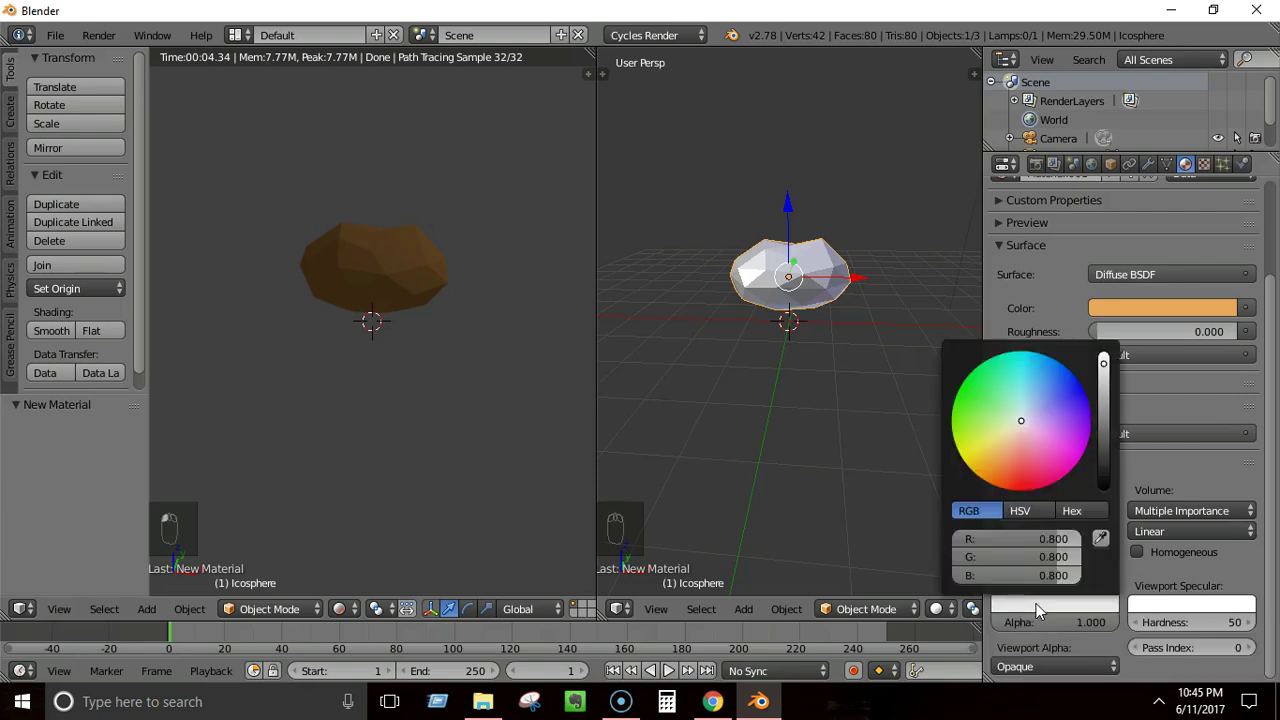
left_click(1100, 541)
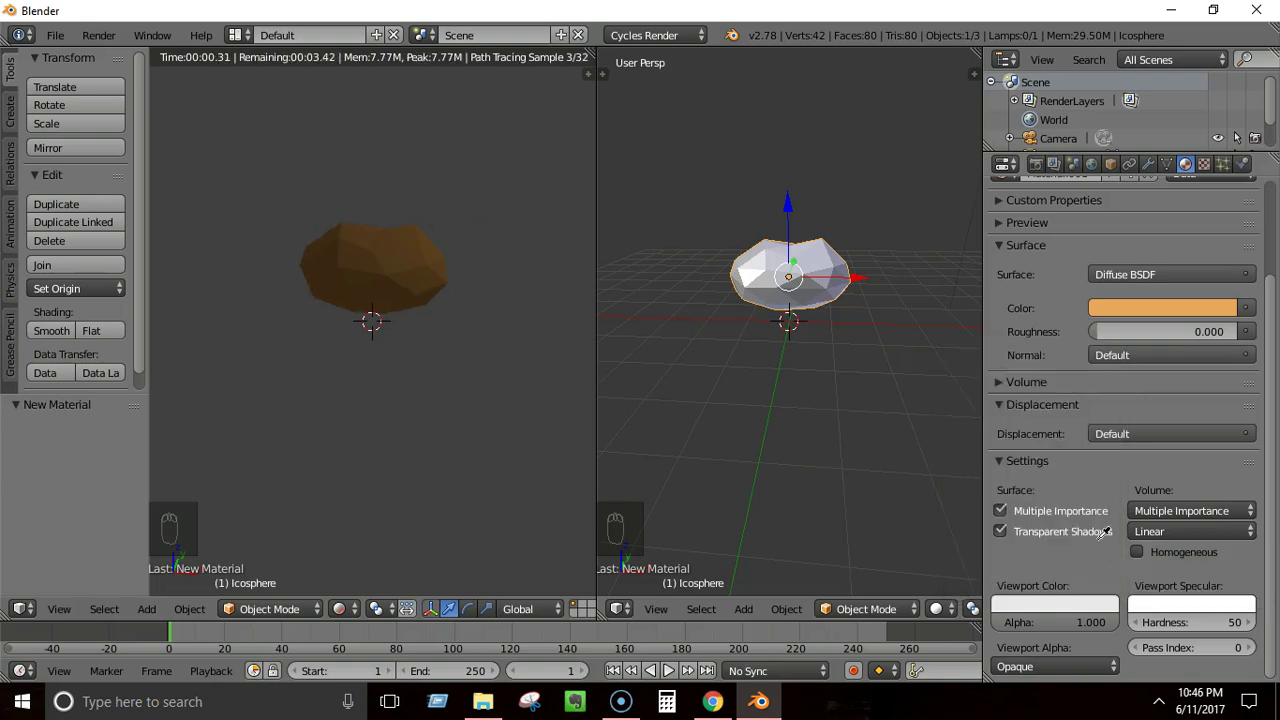
left_click(1133, 307)
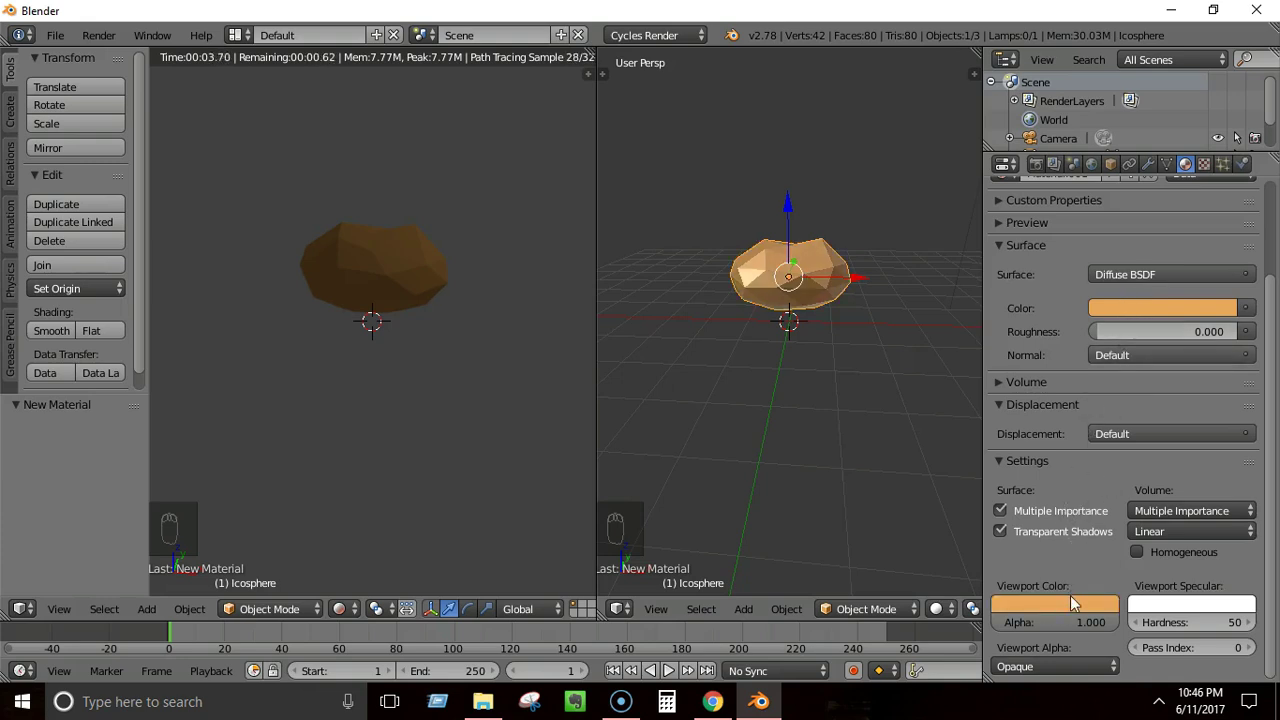
- Rename the rock's material to rockMaterial
scroll(1087, 527, "up", 3)
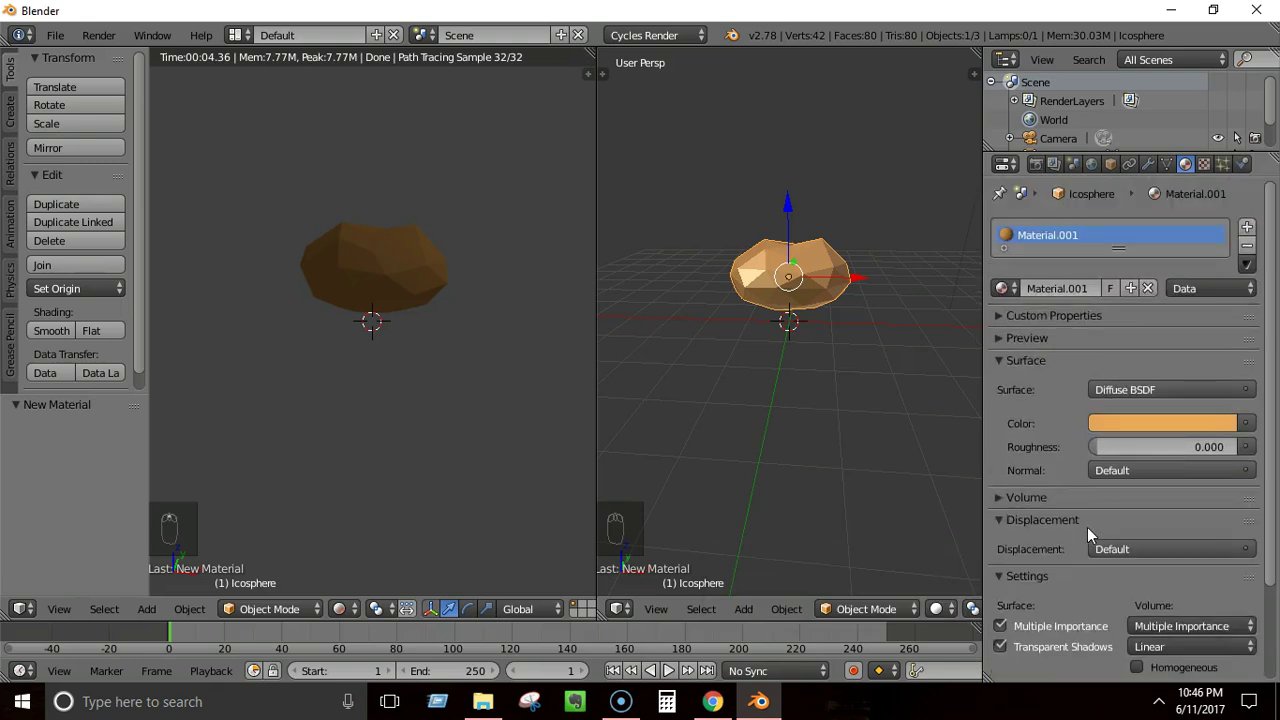
scroll(1087, 527, "down", 3)
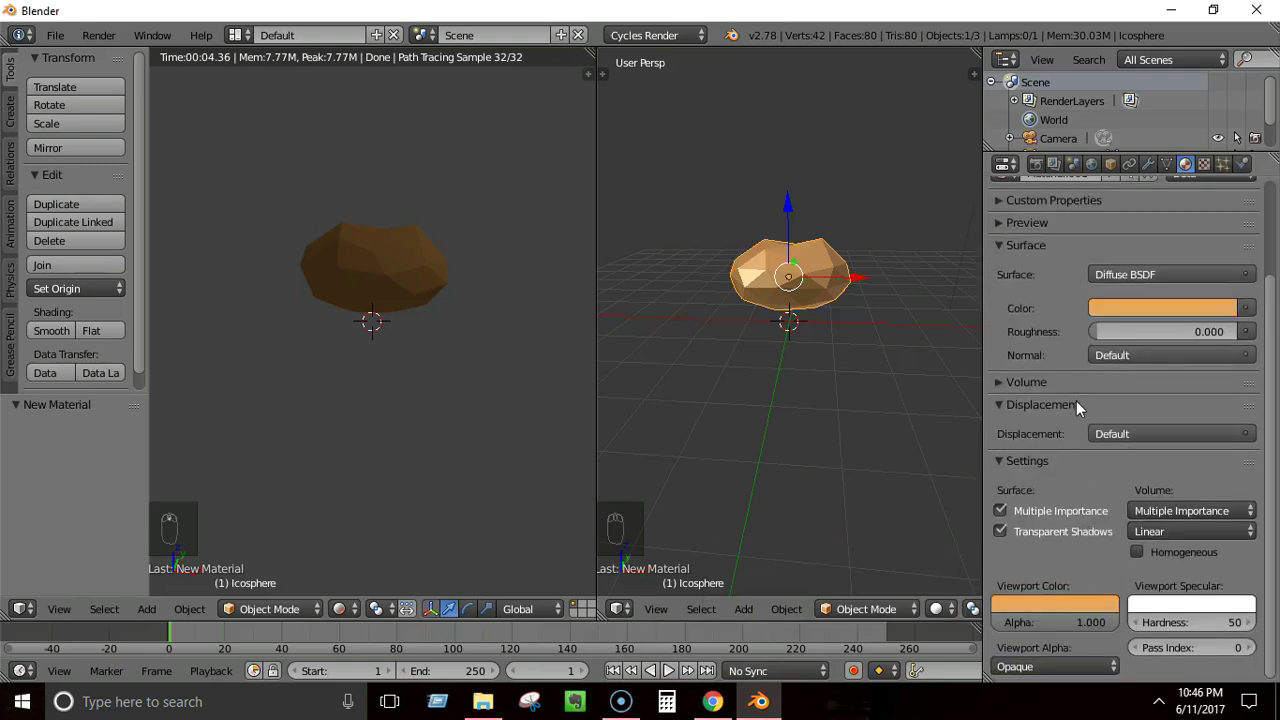
scroll(1076, 401, "up", 3)
left_click(1063, 286)
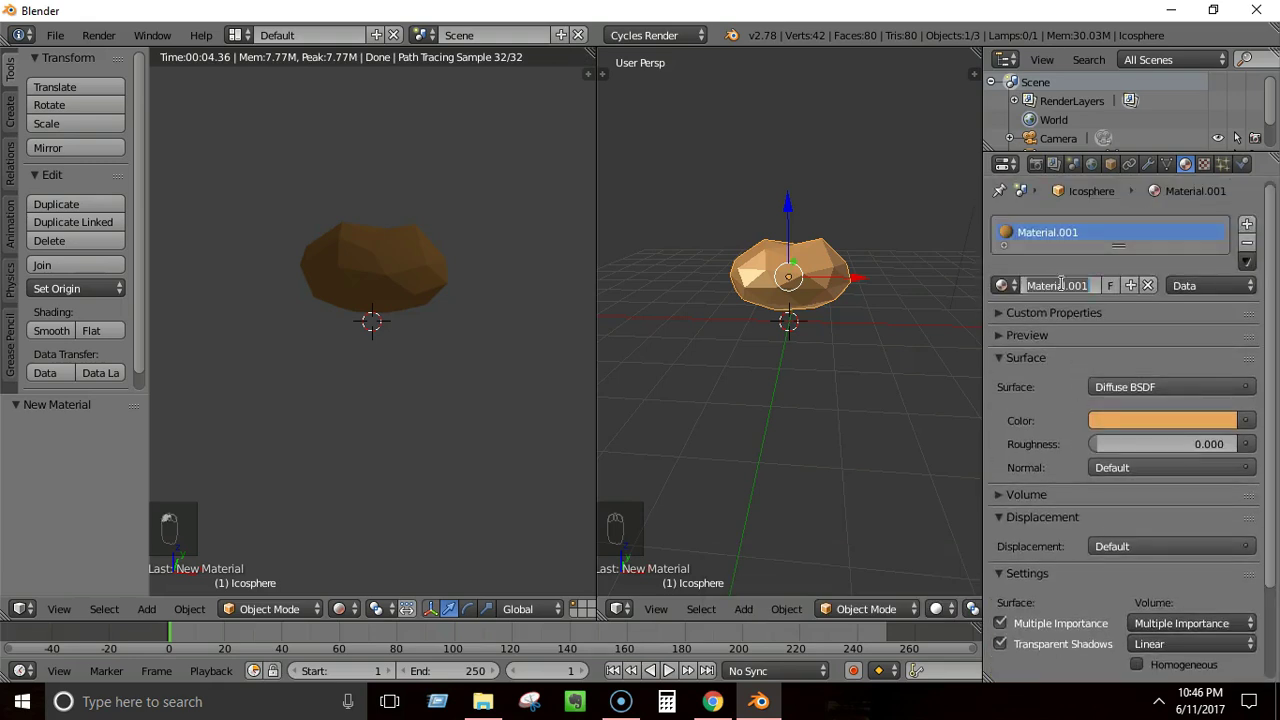
type("roc")
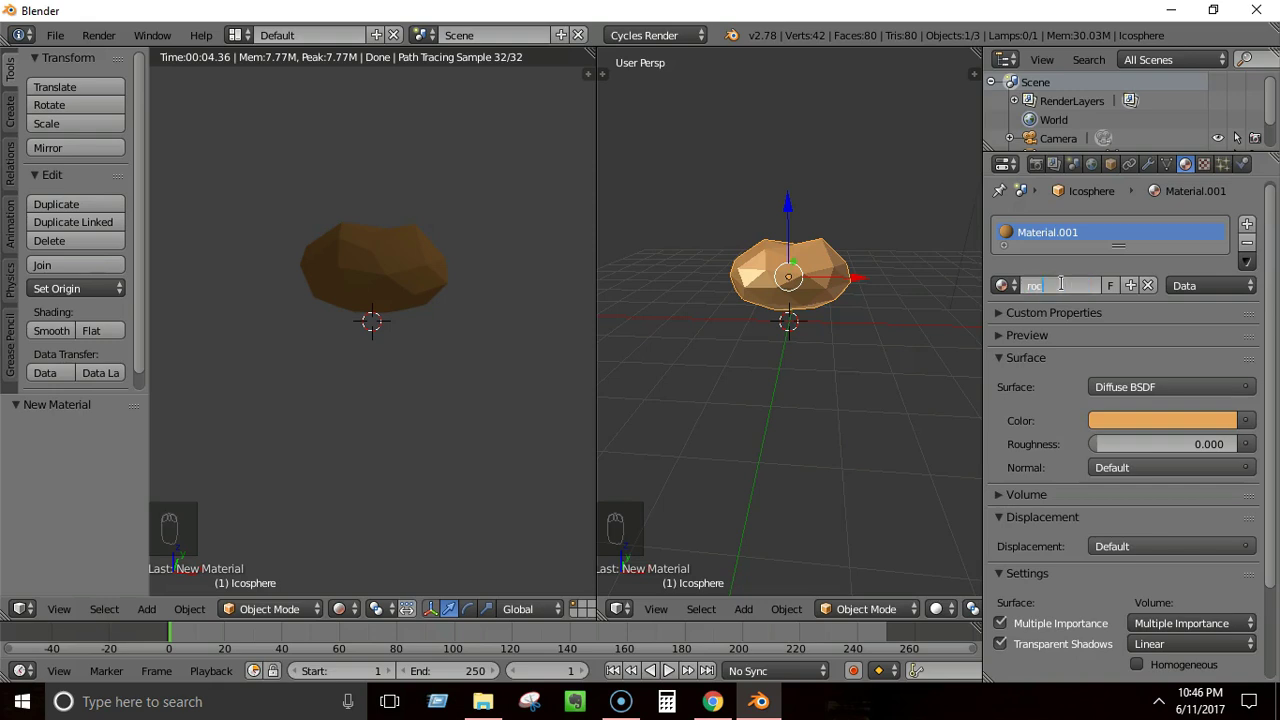
type("kMaterial")
key("Return")
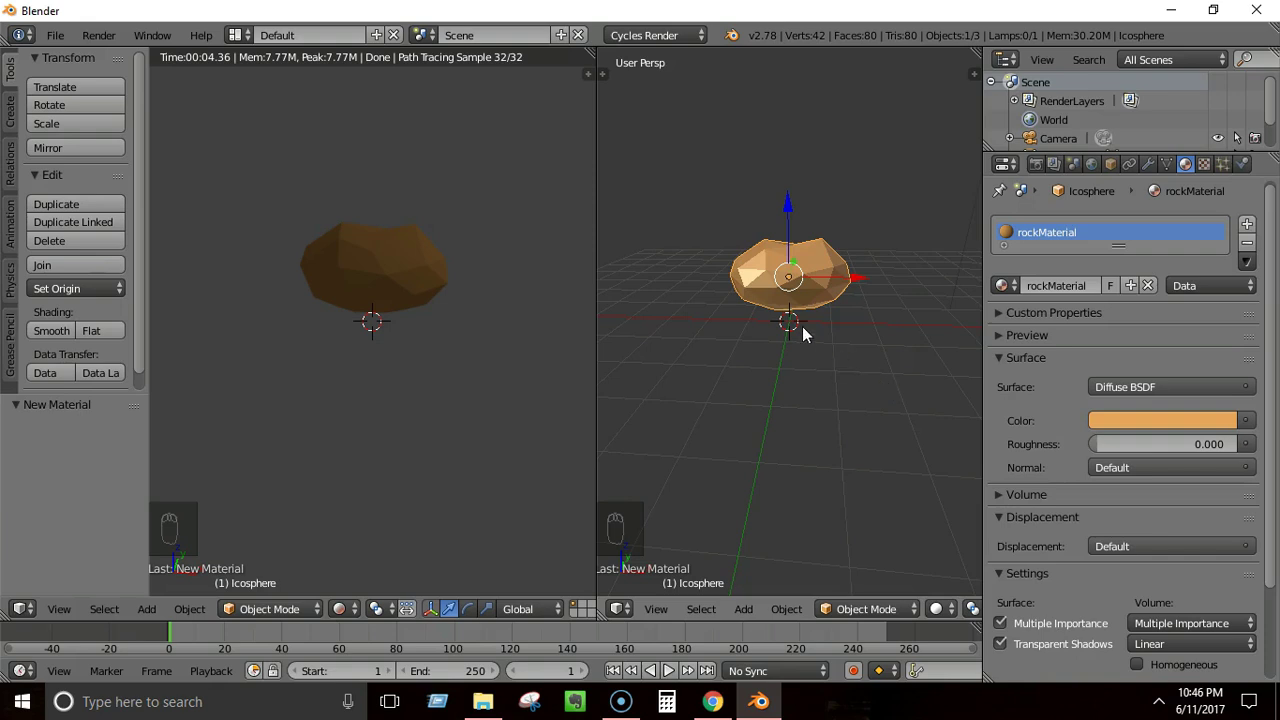
- Select the lamp and bring it close above the rock, shifting it about -4.8 along X and -3.5 along Y and lowering it along Z
scroll(802, 326, "down", 4)
scroll(800, 326, "up", 1)
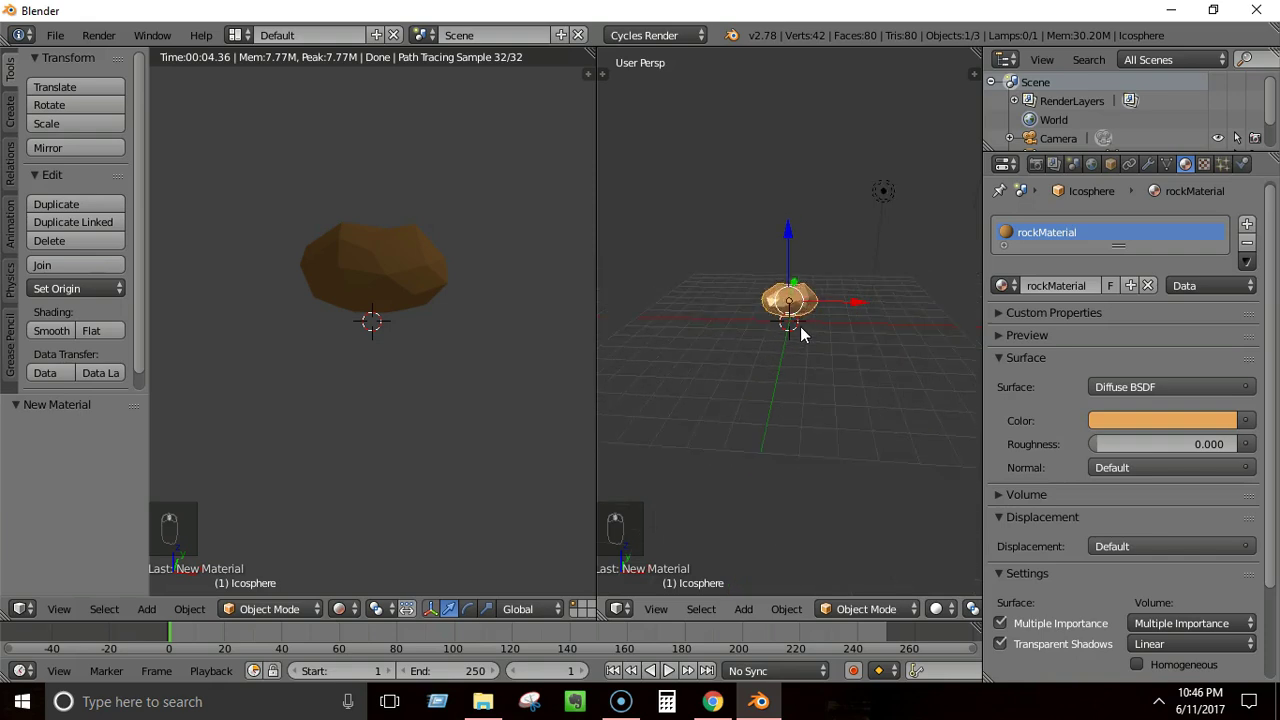
right_click(884, 194)
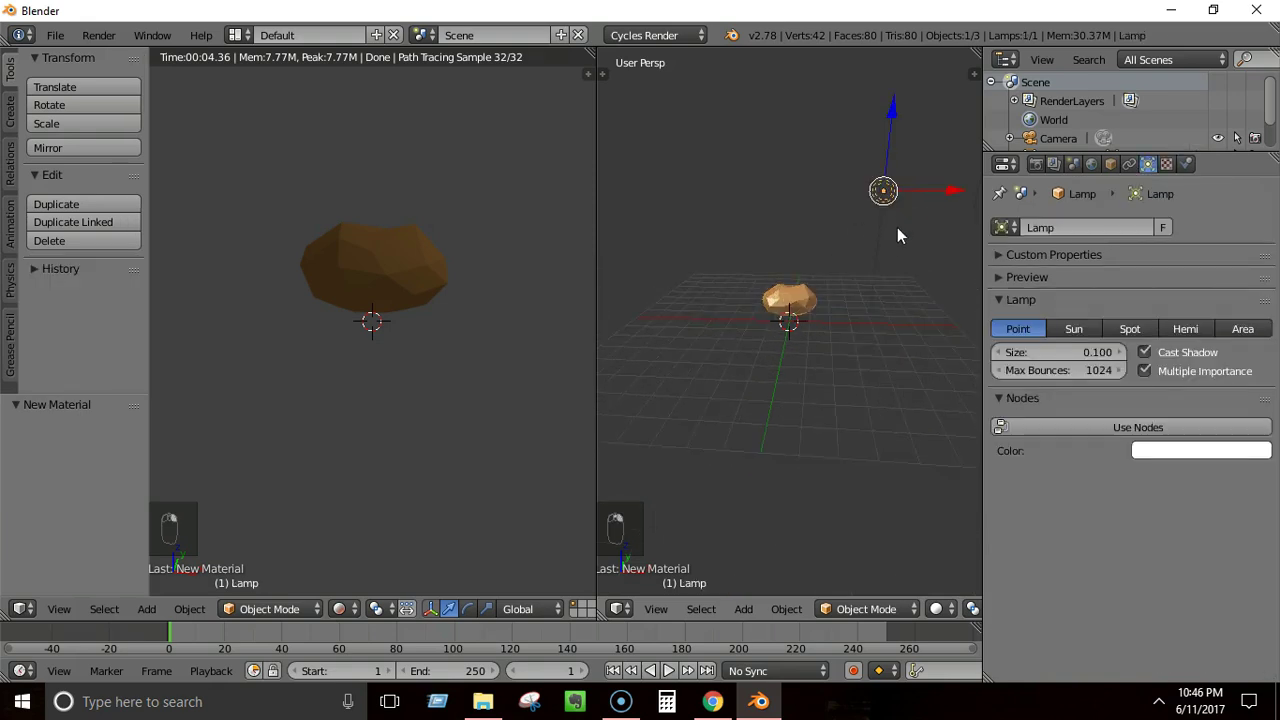
middle_click_drag(900, 237, 751, 300)
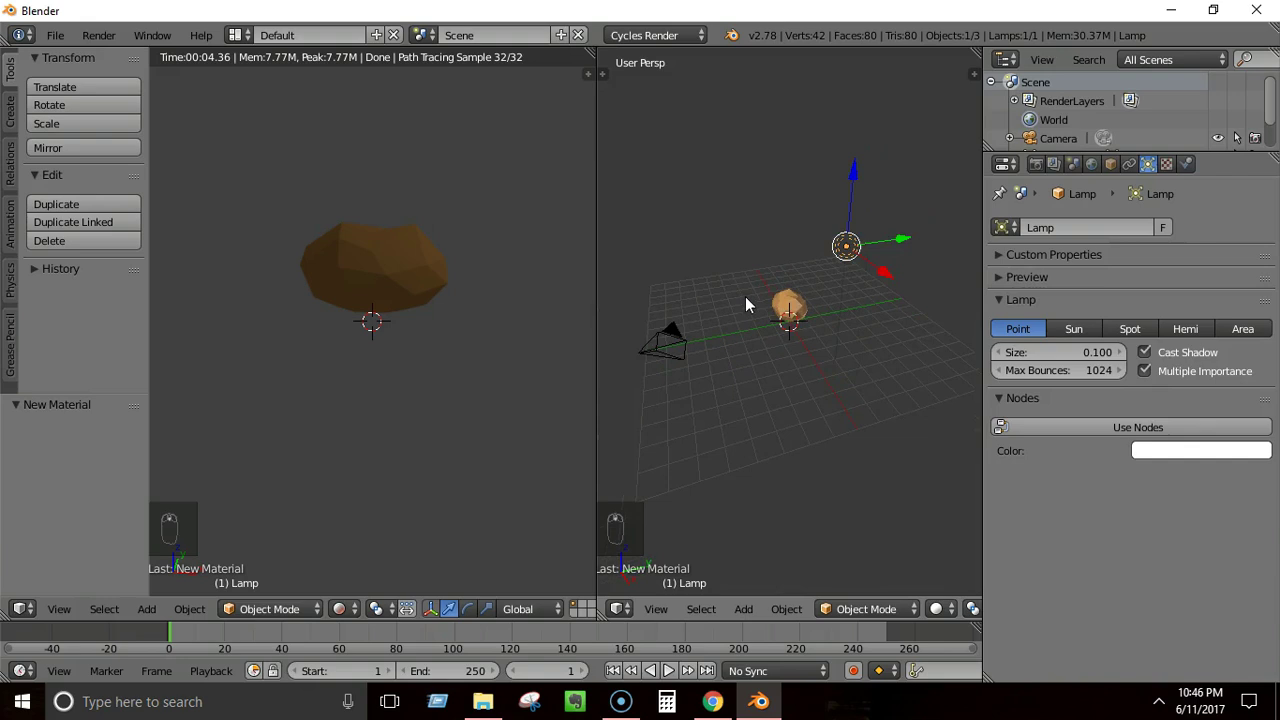
left_click_drag(897, 247, 815, 280)
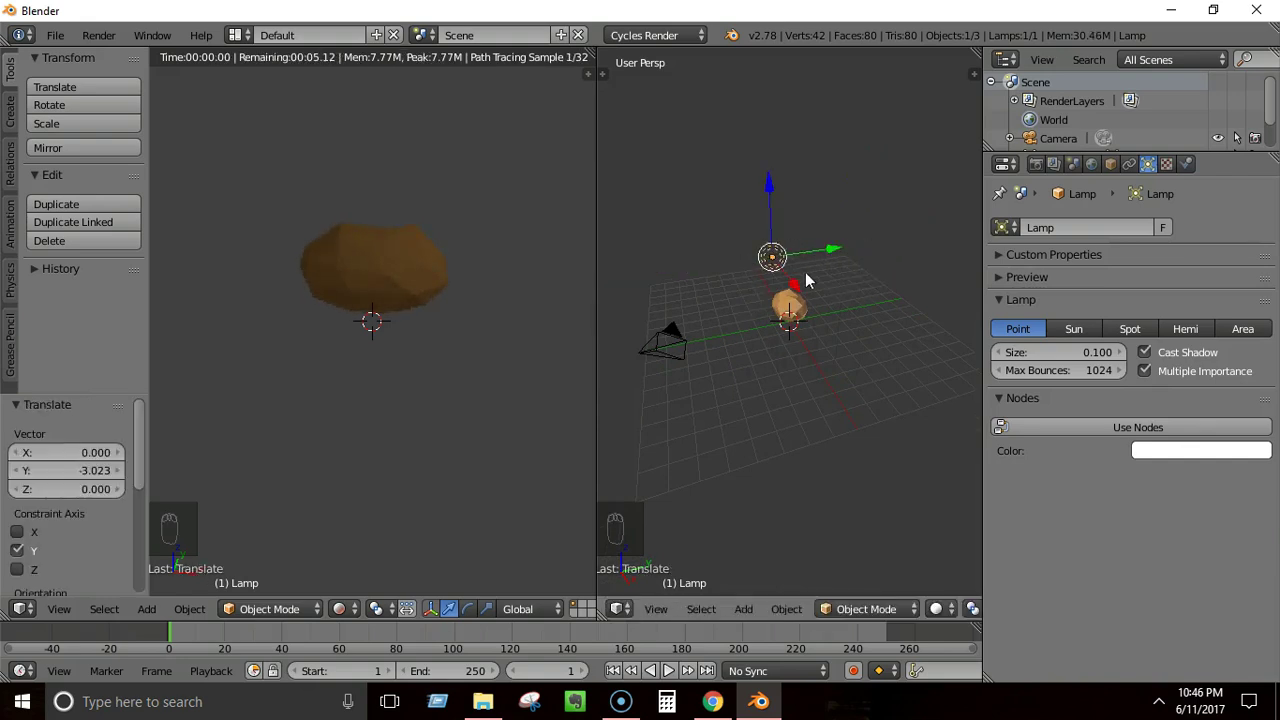
left_click_drag(771, 198, 781, 255)
left_click_drag(800, 371, 767, 327)
middle_click_drag(728, 371, 845, 337)
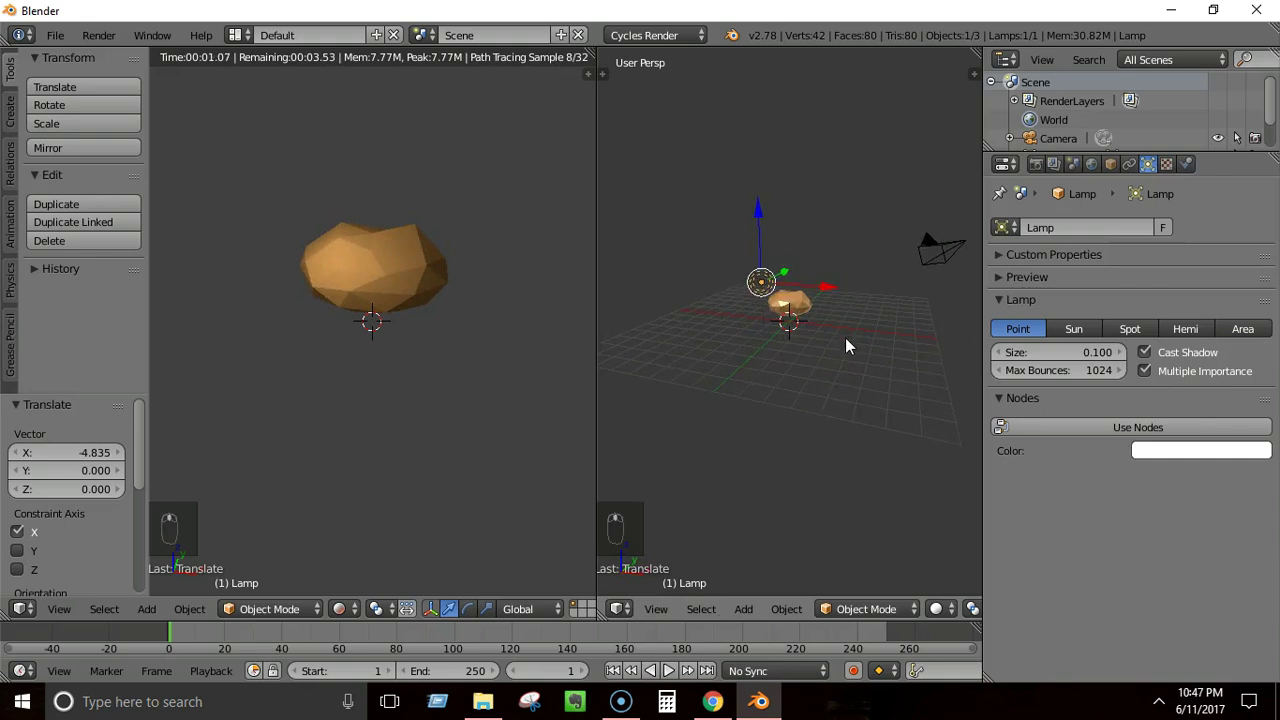
mouse_move(758, 228)
left_mouse_down()
mouse_move(754, 165)
mouse_move(747, 214)
left_mouse_up()
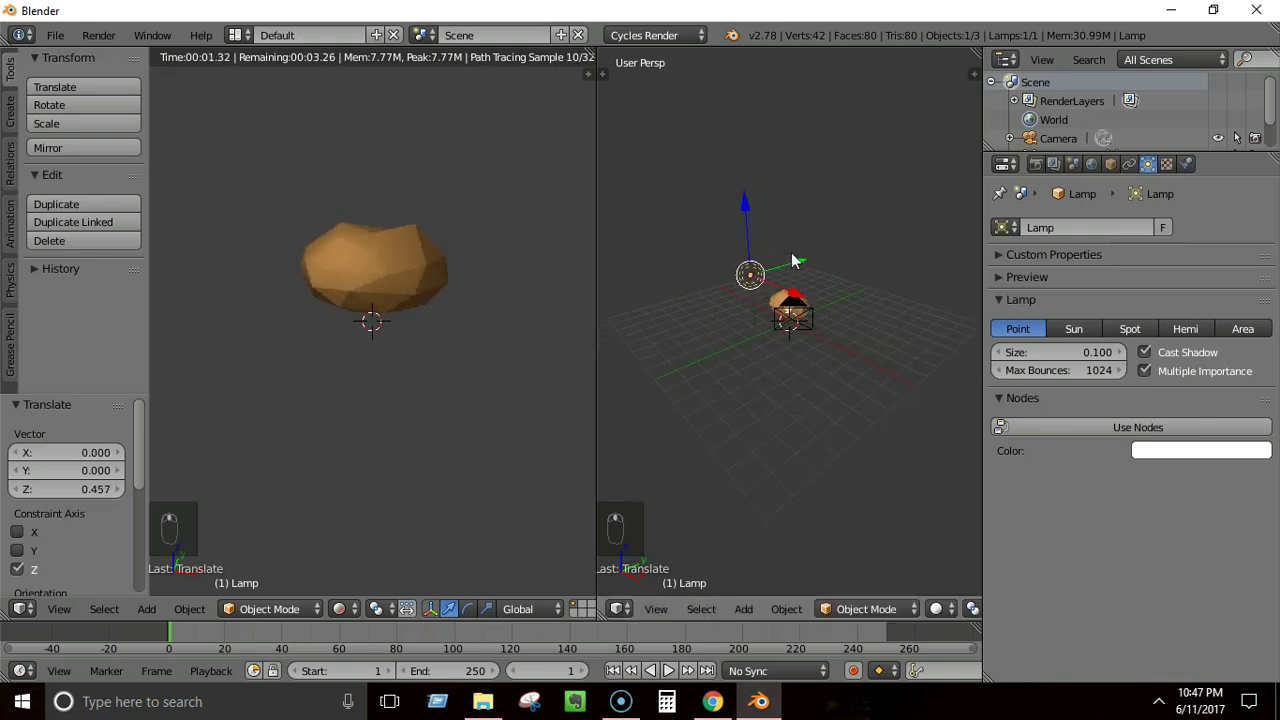
mouse_move(790, 262)
left_mouse_down()
mouse_move(760, 283)
mouse_move(809, 277)
mouse_move(772, 288)
mouse_move(793, 287)
left_mouse_up()
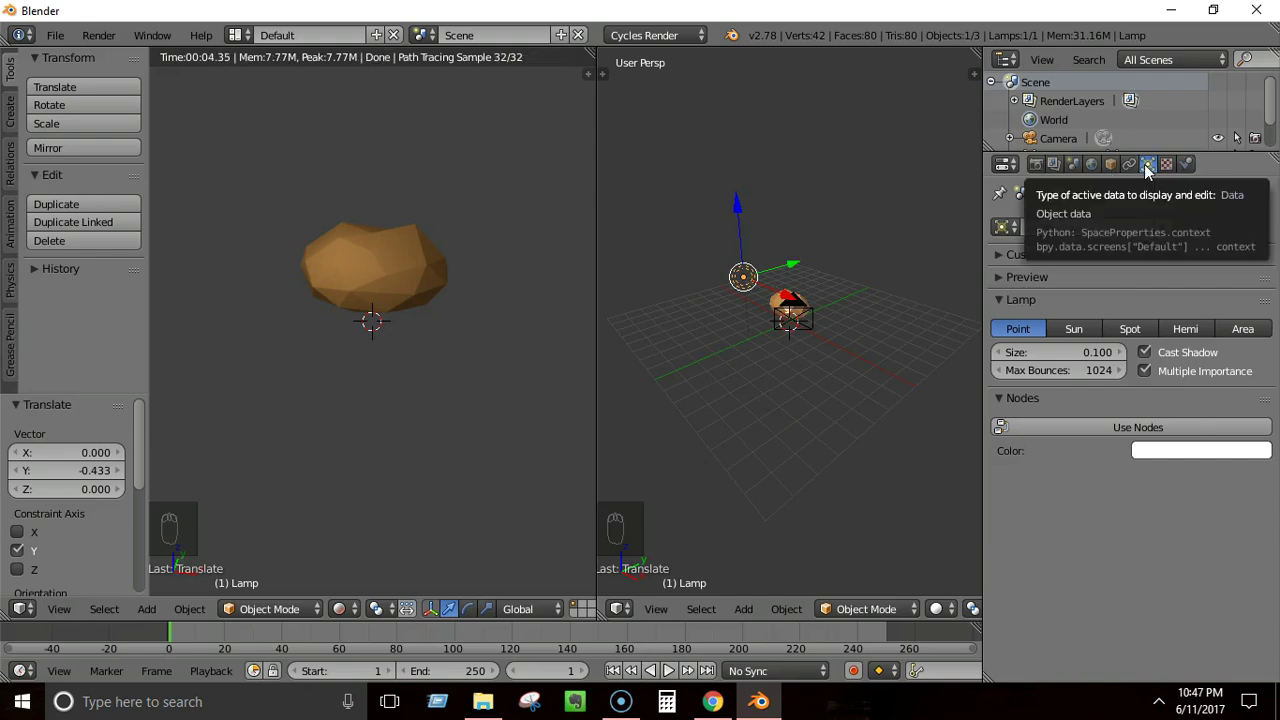
- Change the lamp type from Point to Sun
left_click(999, 298)
left_click(999, 298)
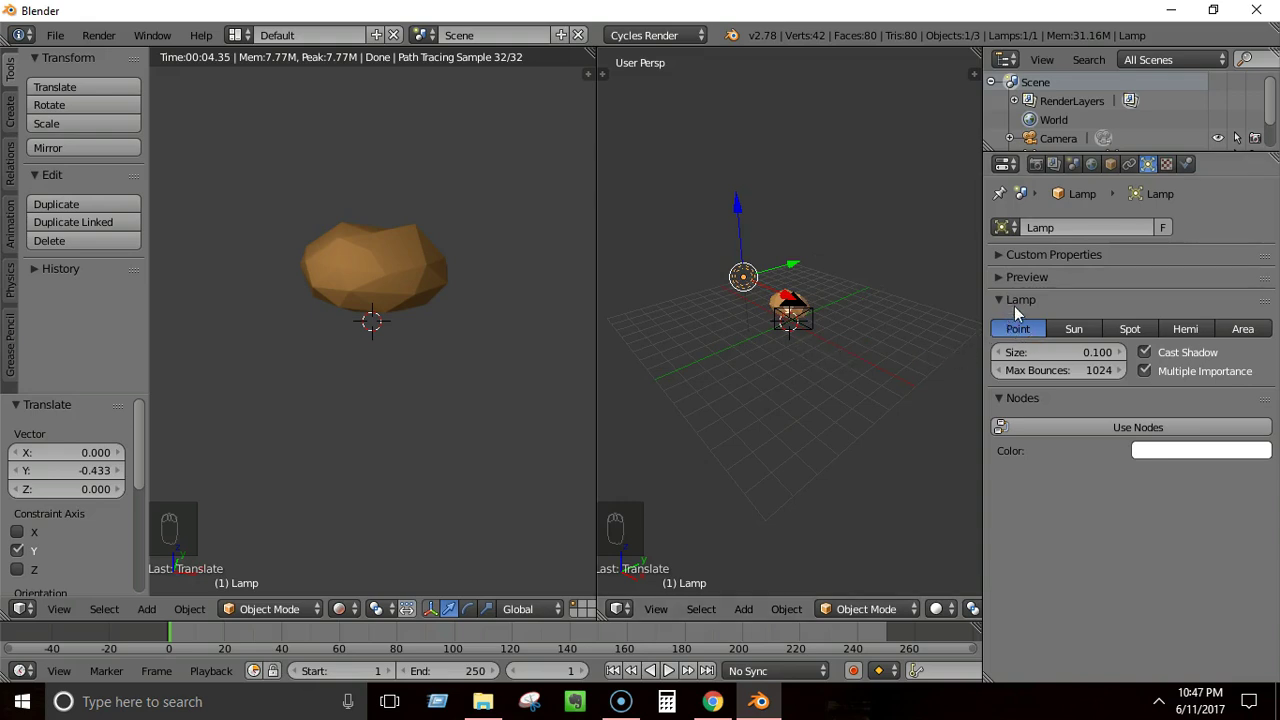
left_click(1069, 326)
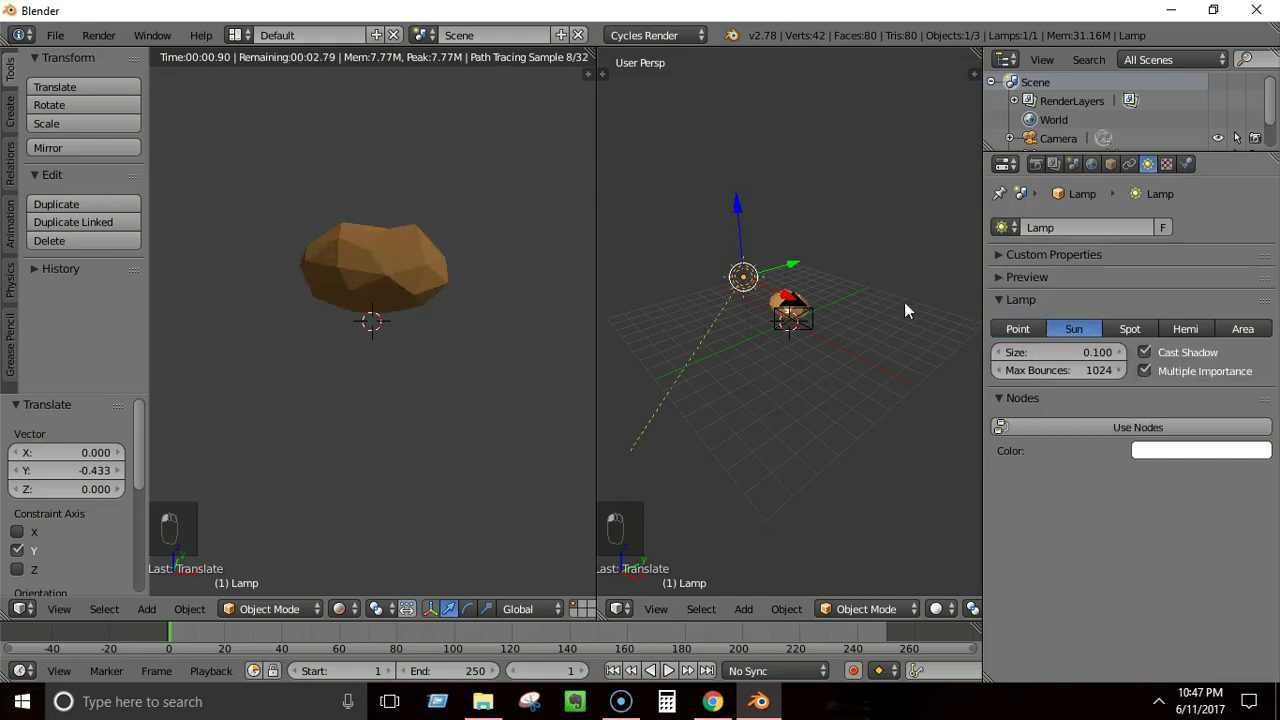
- Move the sun lamp about -1.8 along Y and raise it about 3.2 along Z
key("g")
key("y")
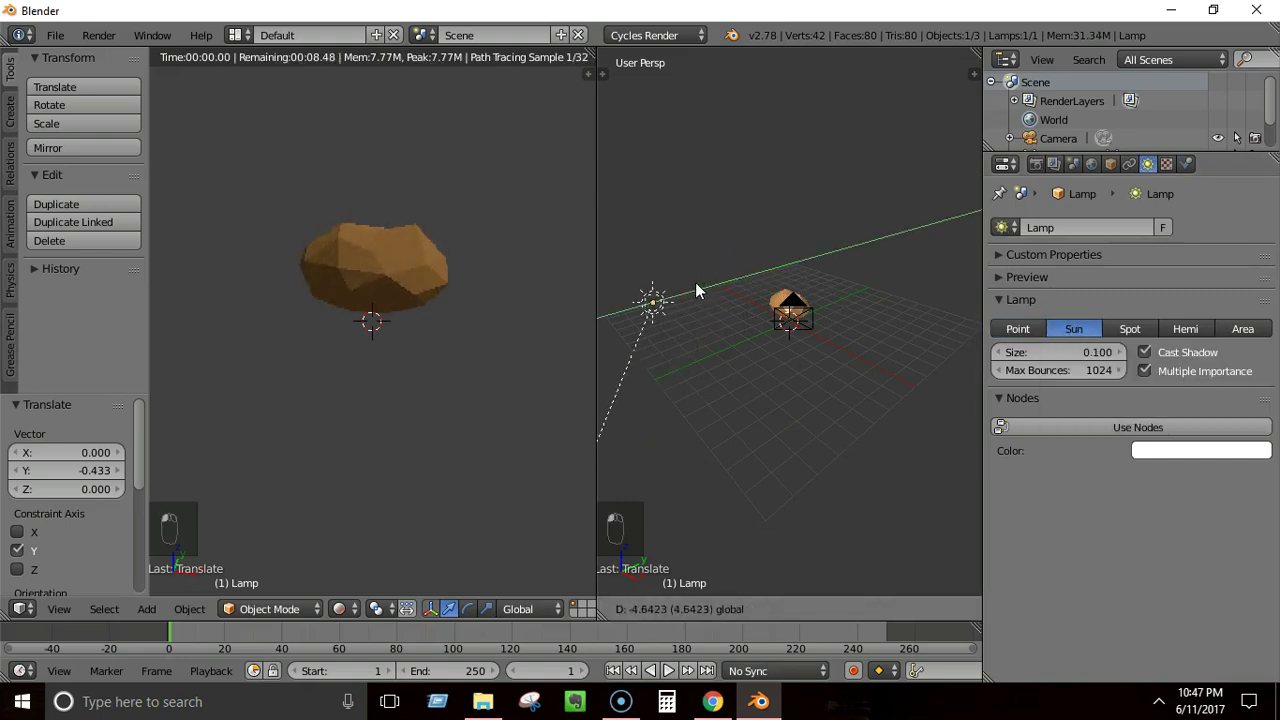
left_click(711, 276)
key("g")
key("z")
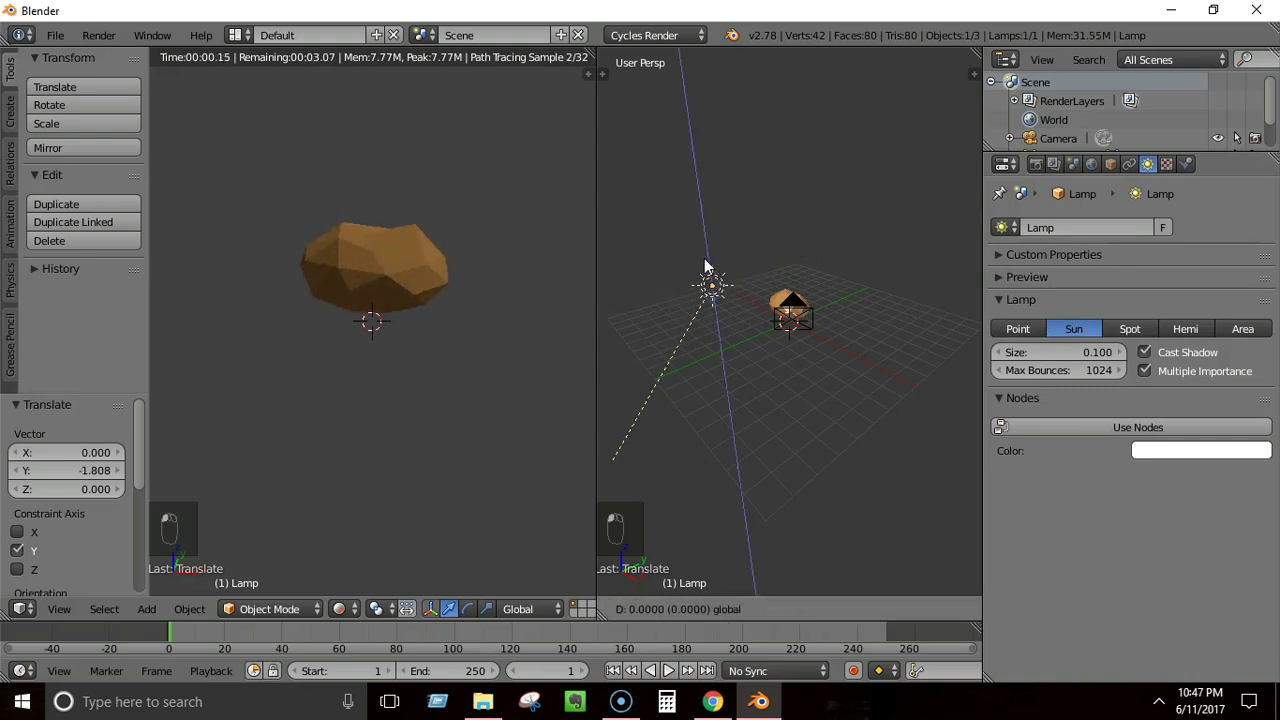
left_click(705, 268)
key("g")
key("z")
left_click(802, 263)
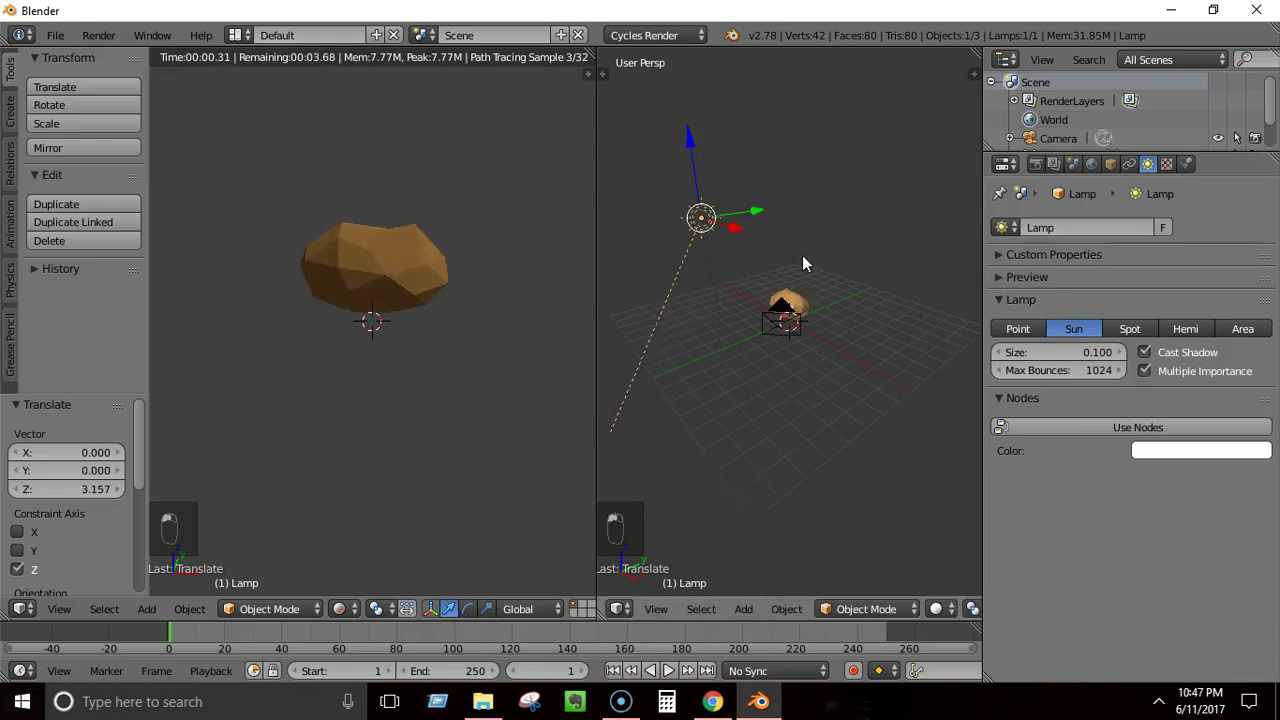
- Shift the raised sun lamp about another -1.9 along the Y axis, further away from the rock
middle_click_drag(803, 256, 737, 323)
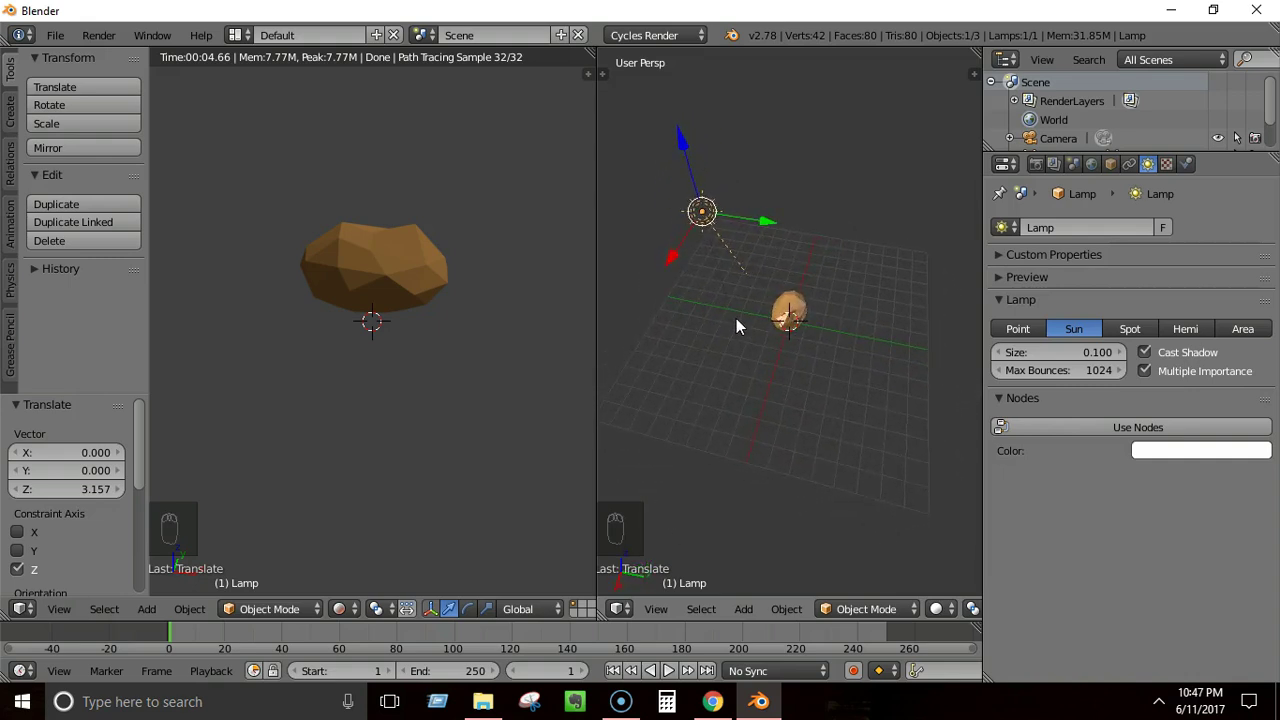
key("g")
key("y")
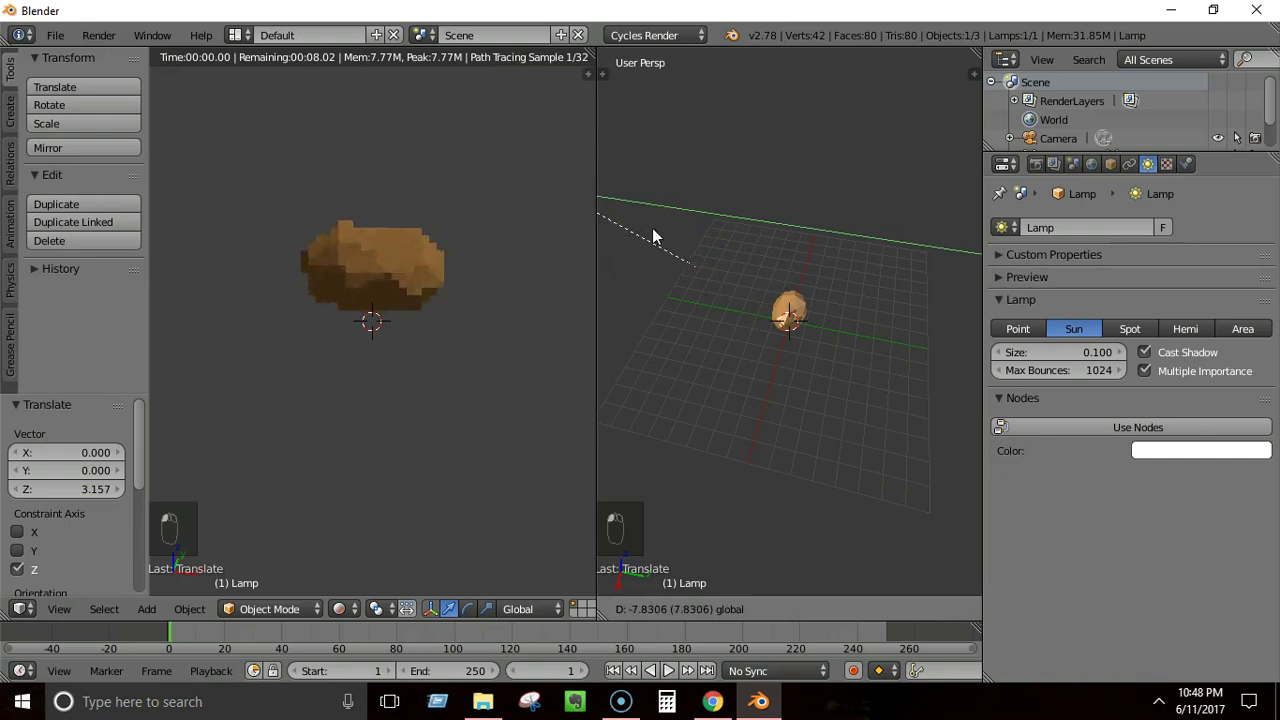
left_click(719, 267)
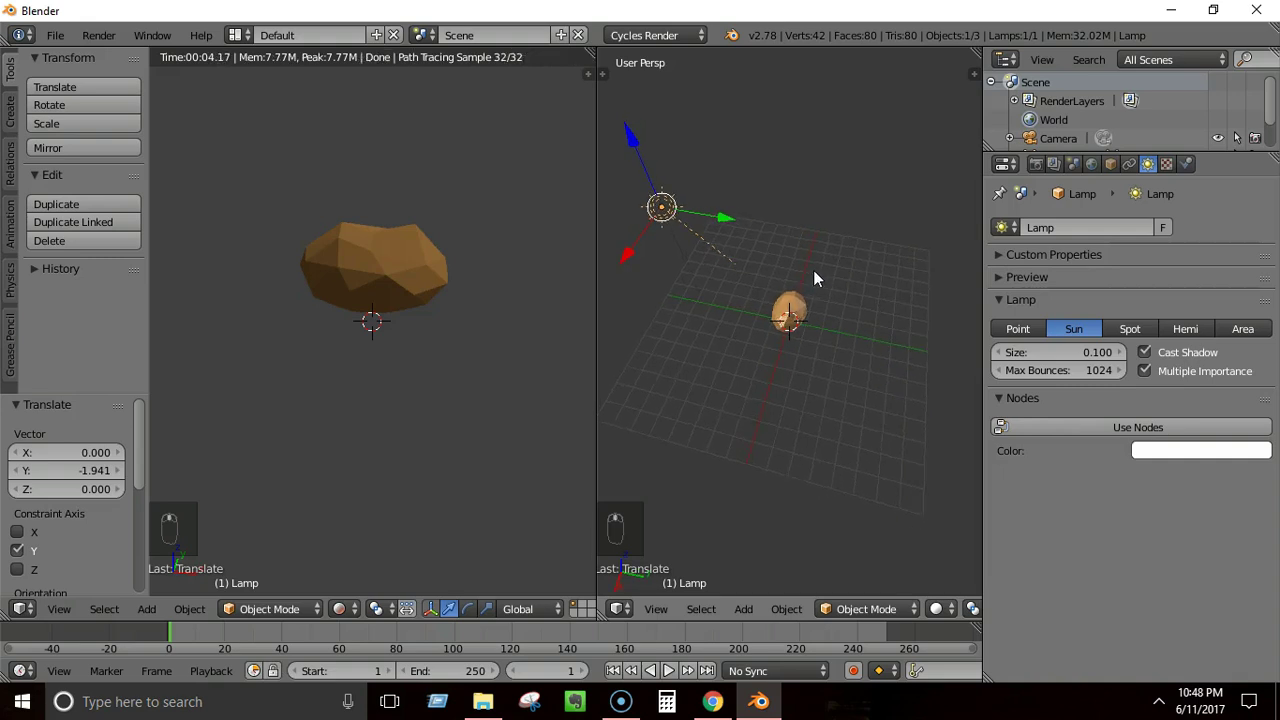
- Rotate the sun lamp freely by about 59°, plus about 3.4° around the global X axis, to adjust its light direction
key("r")
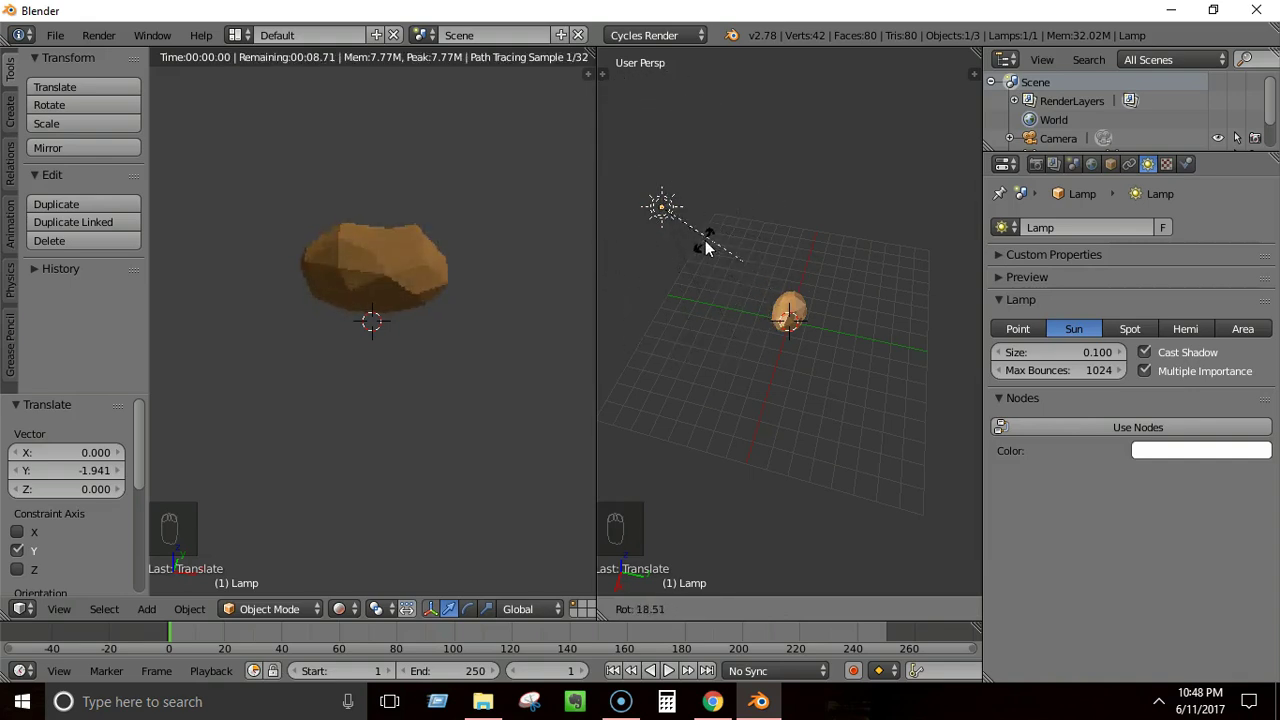
left_click(682, 289)
mouse_move(715, 265)
middle_mouse_down()
mouse_move(746, 268)
mouse_move(691, 279)
mouse_move(727, 260)
middle_mouse_up()
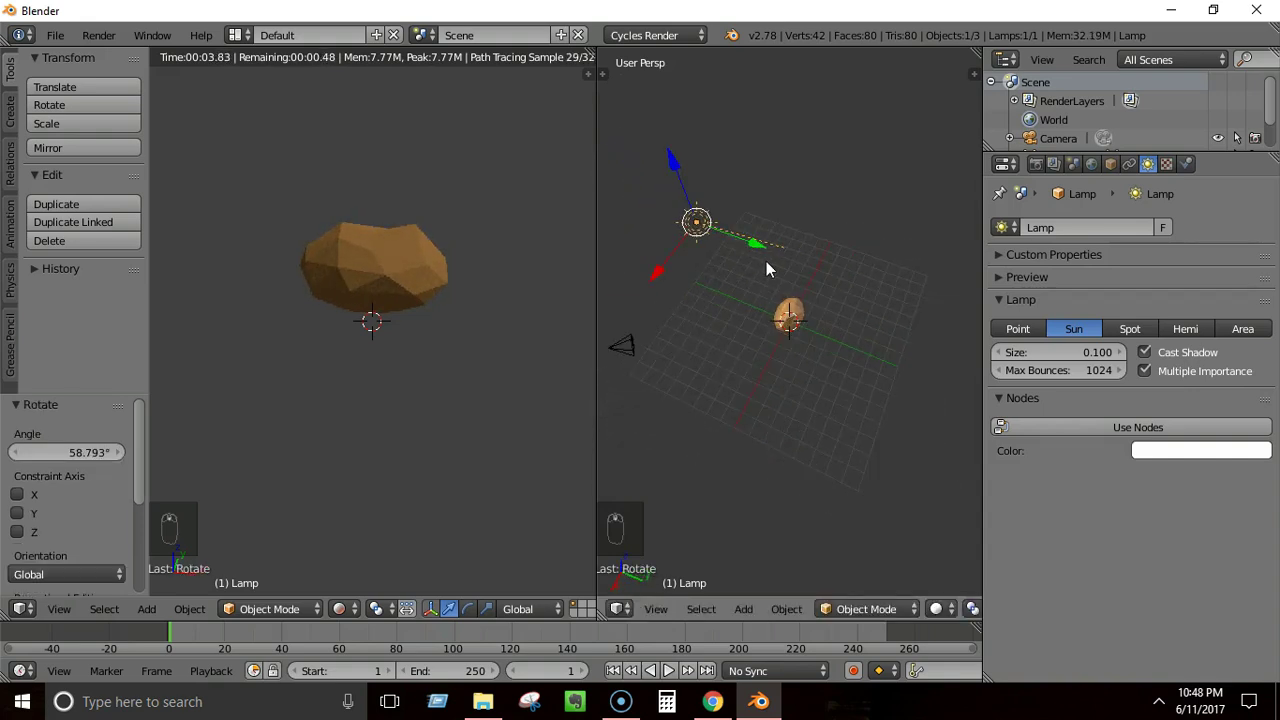
key("r")
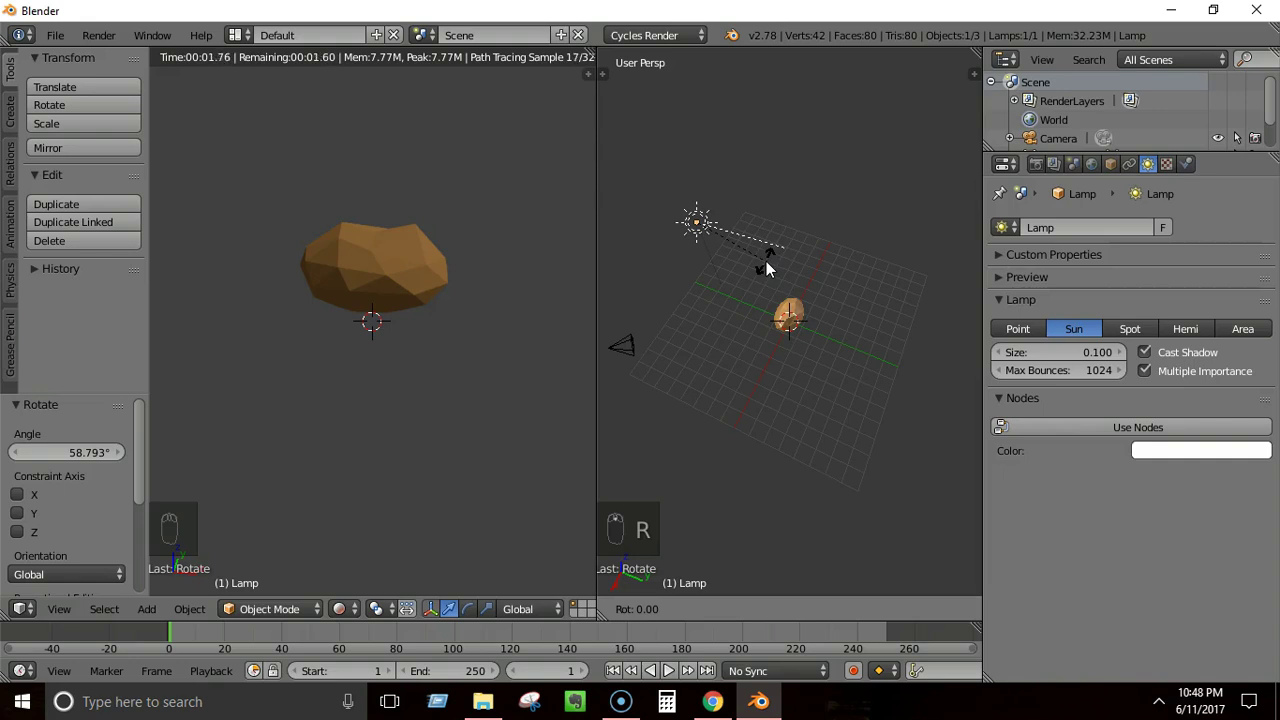
key("x")
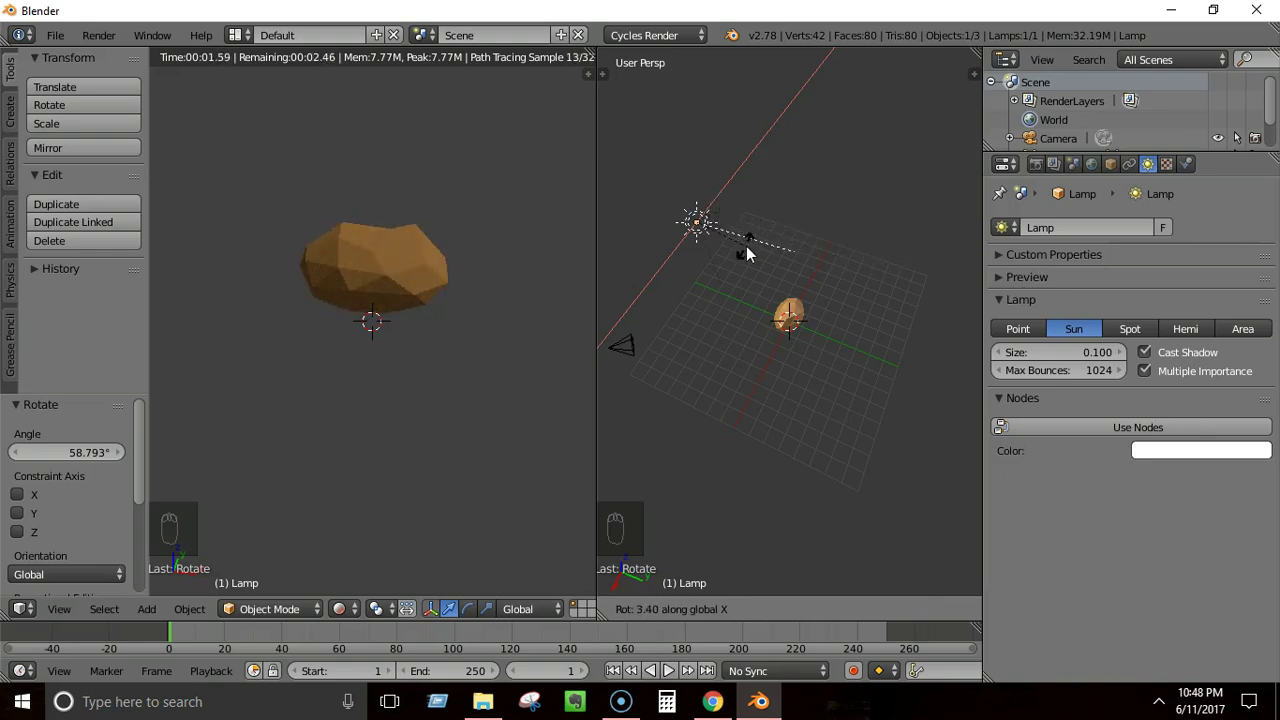
left_click(746, 246)
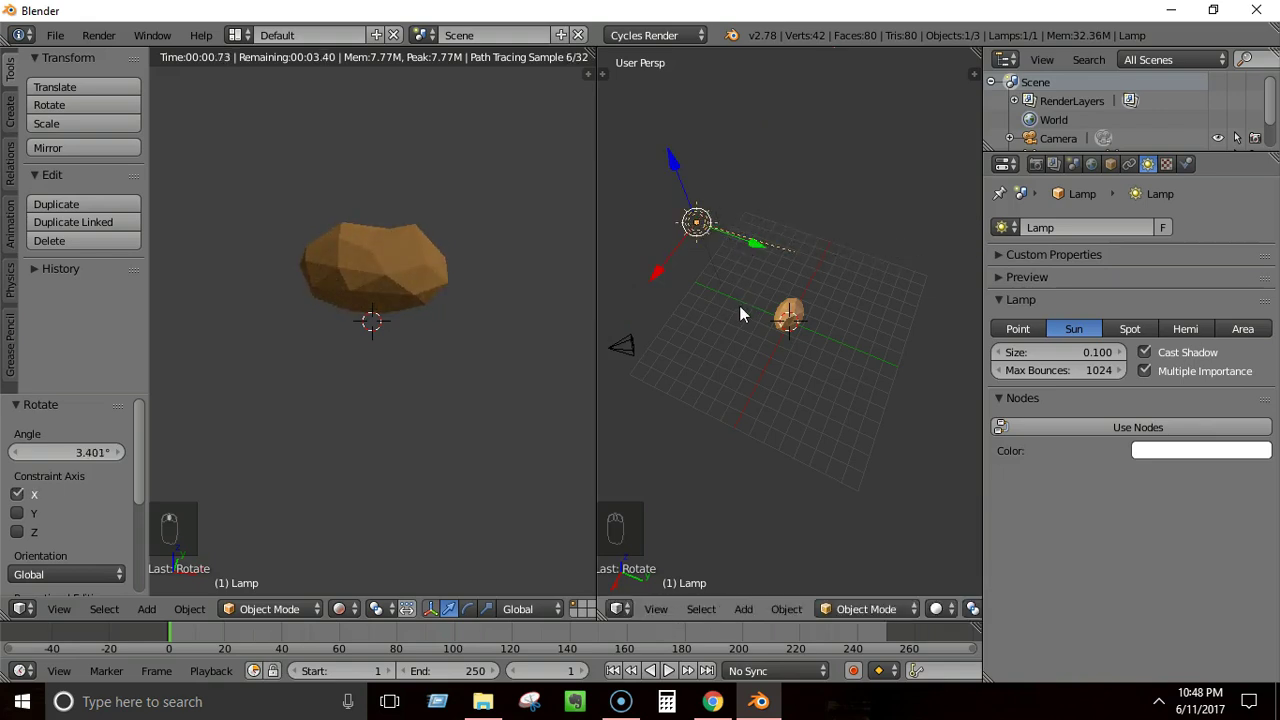
- Widen the solid-shaded viewport and set it to look through the scene camera
middle_click_drag(740, 314, 756, 212)
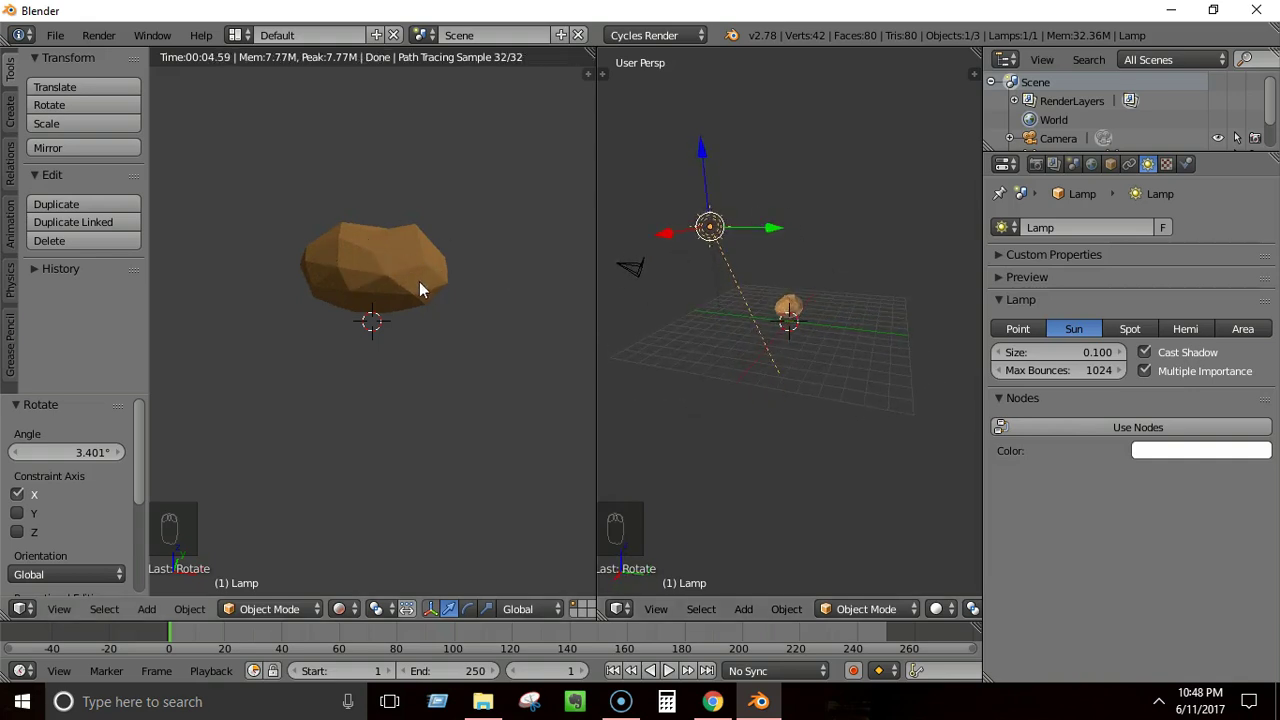
mouse_move(823, 357)
middle_mouse_down()
mouse_move(869, 346)
mouse_move(728, 371)
mouse_move(786, 335)
mouse_move(904, 350)
mouse_move(806, 362)
middle_mouse_up()
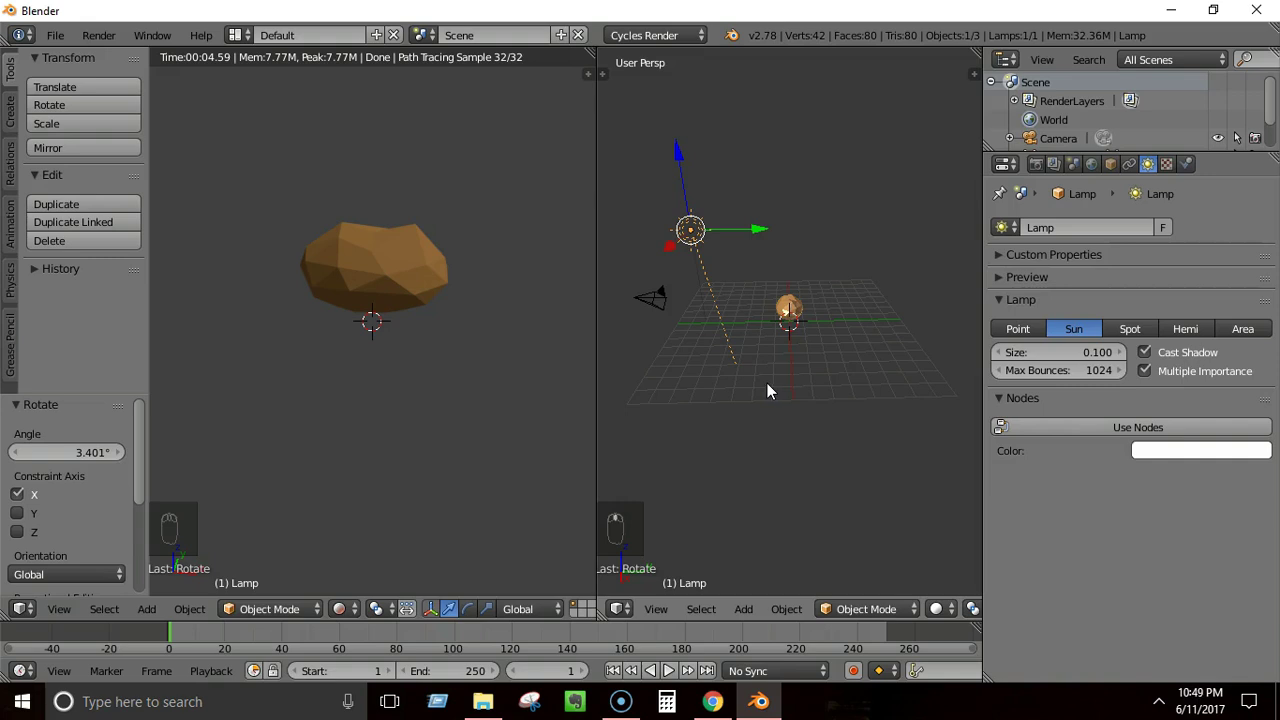
middle_click_drag(746, 397, 860, 411)
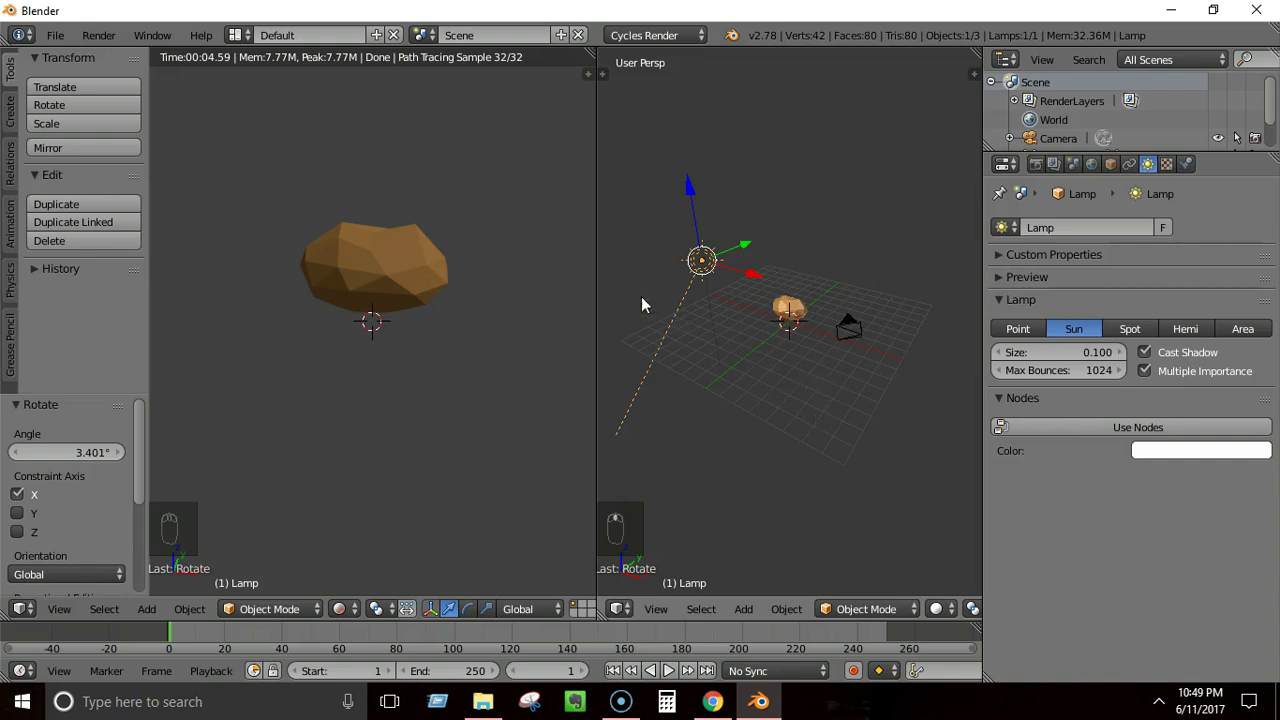
left_click_drag(596, 291, 548, 303)
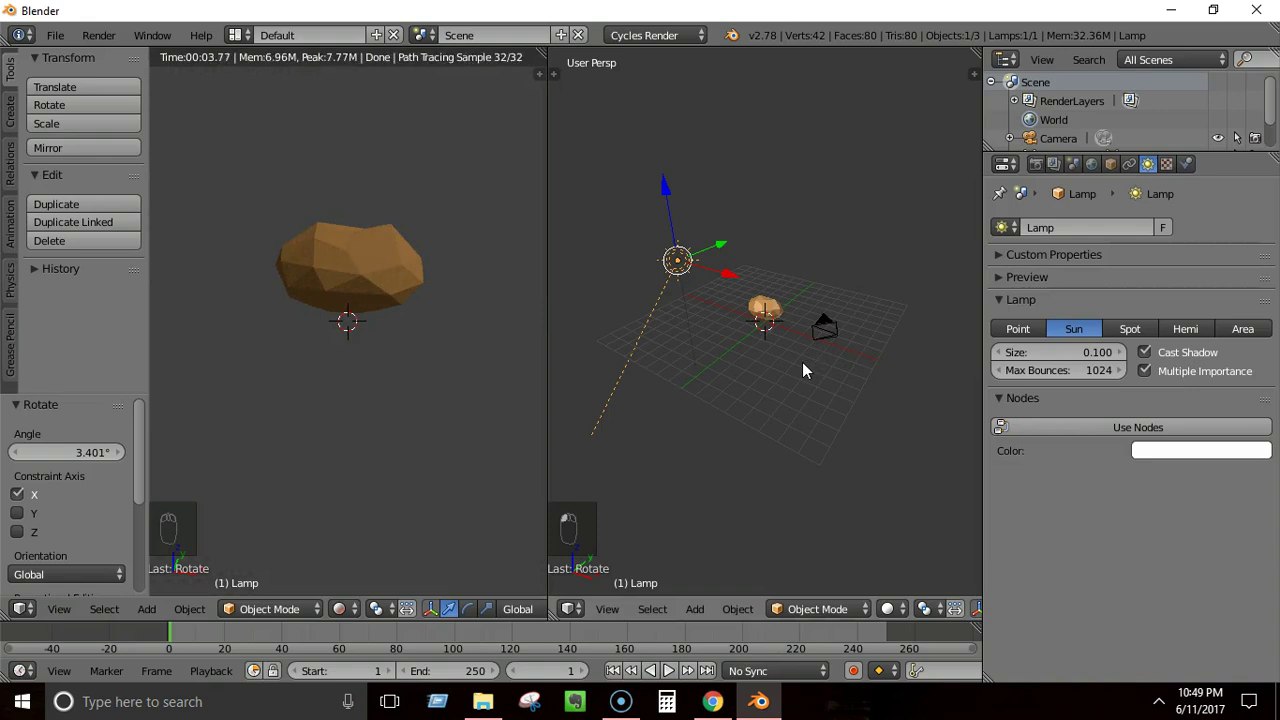
key("KP_0")
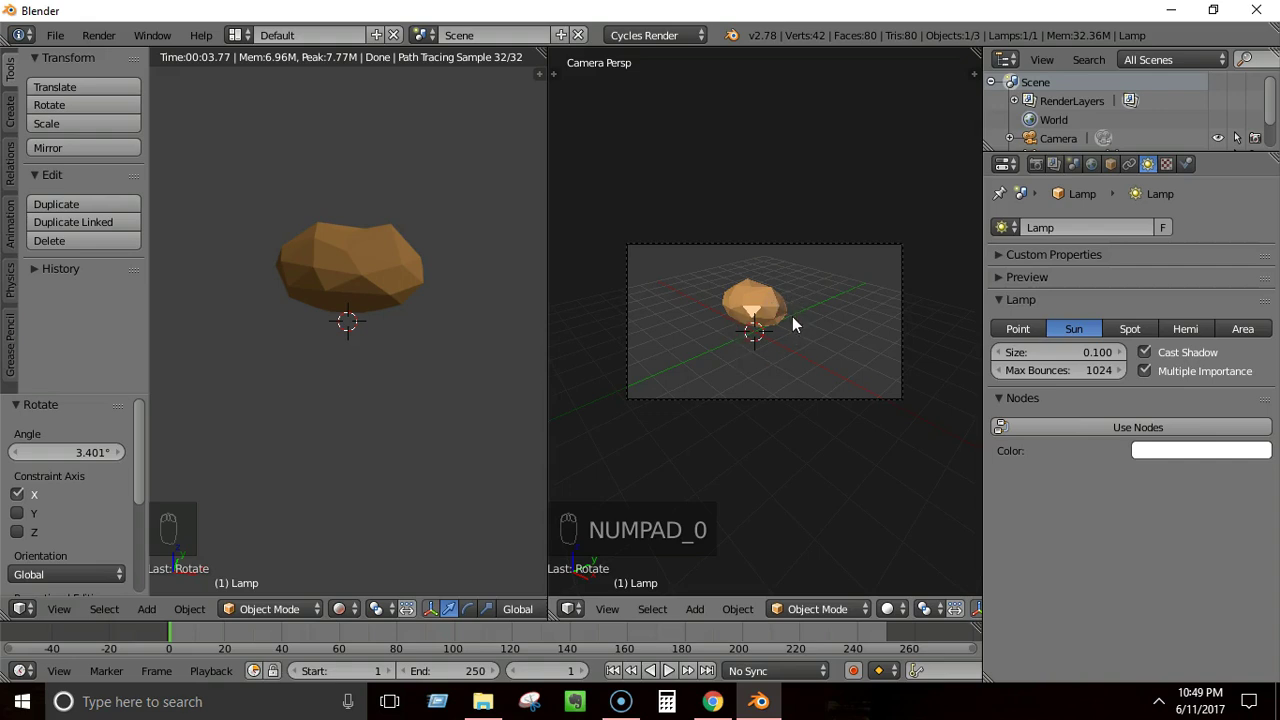
middle_click_drag(784, 334, 729, 340)
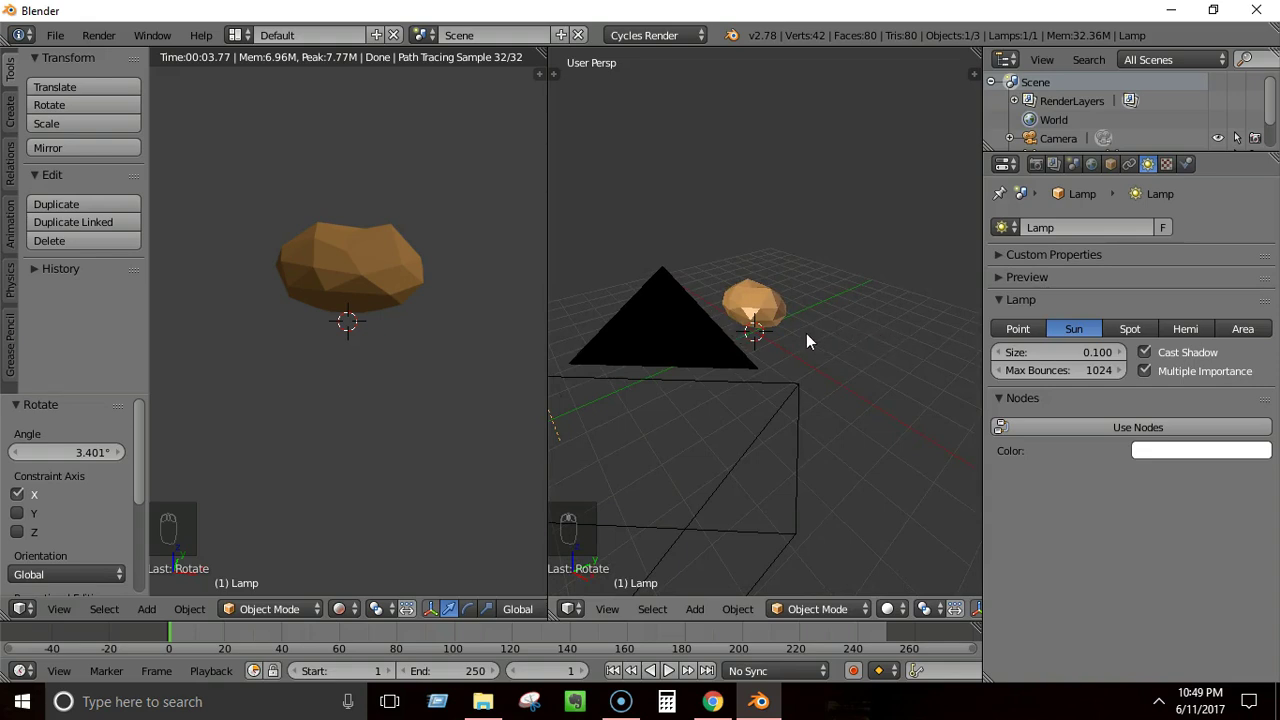
key("KP_0")
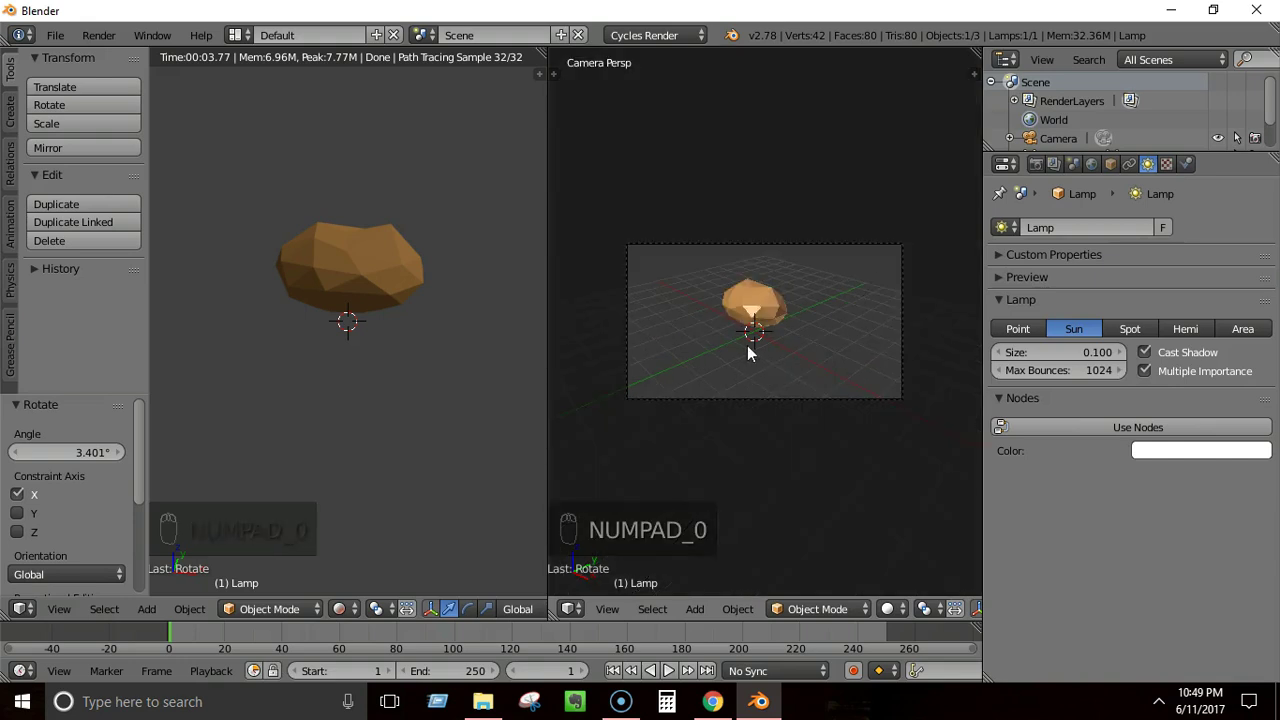
- Show the view properties in the camera viewport and enable Lock Camera to View
left_click(975, 73)
left_click_drag(945, 81, 945, 100)
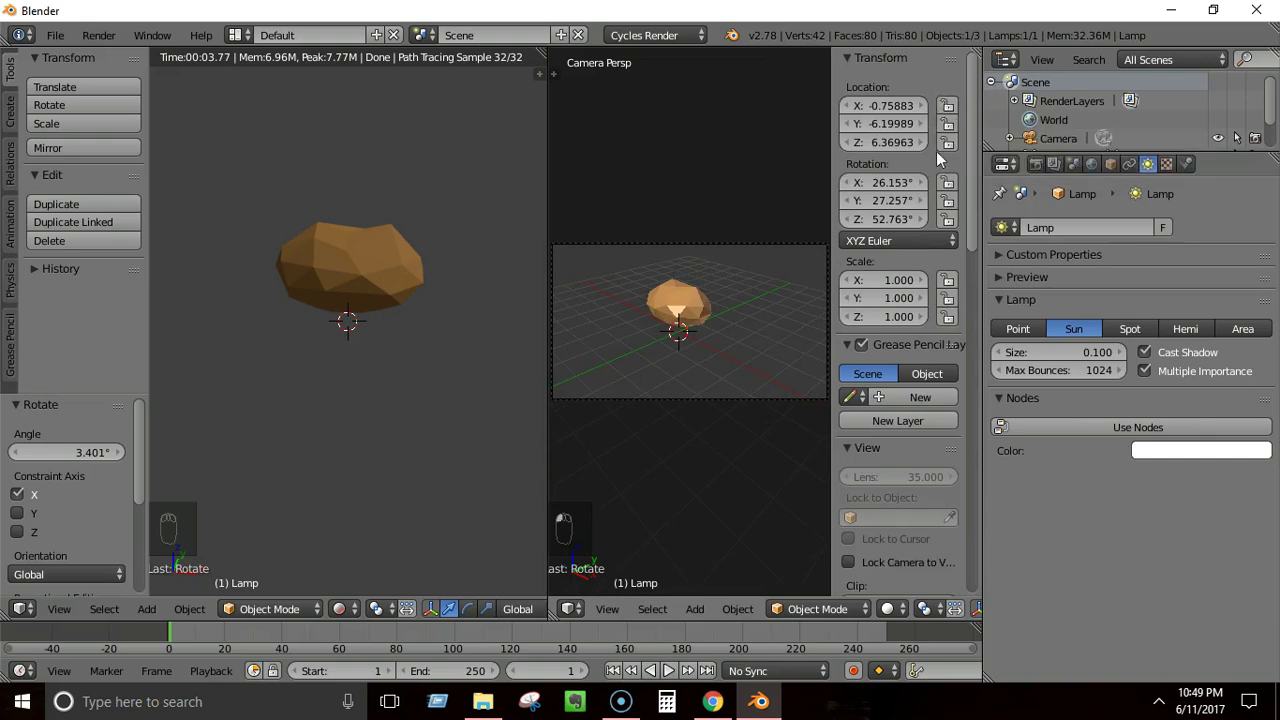
scroll(913, 463, "down", 3)
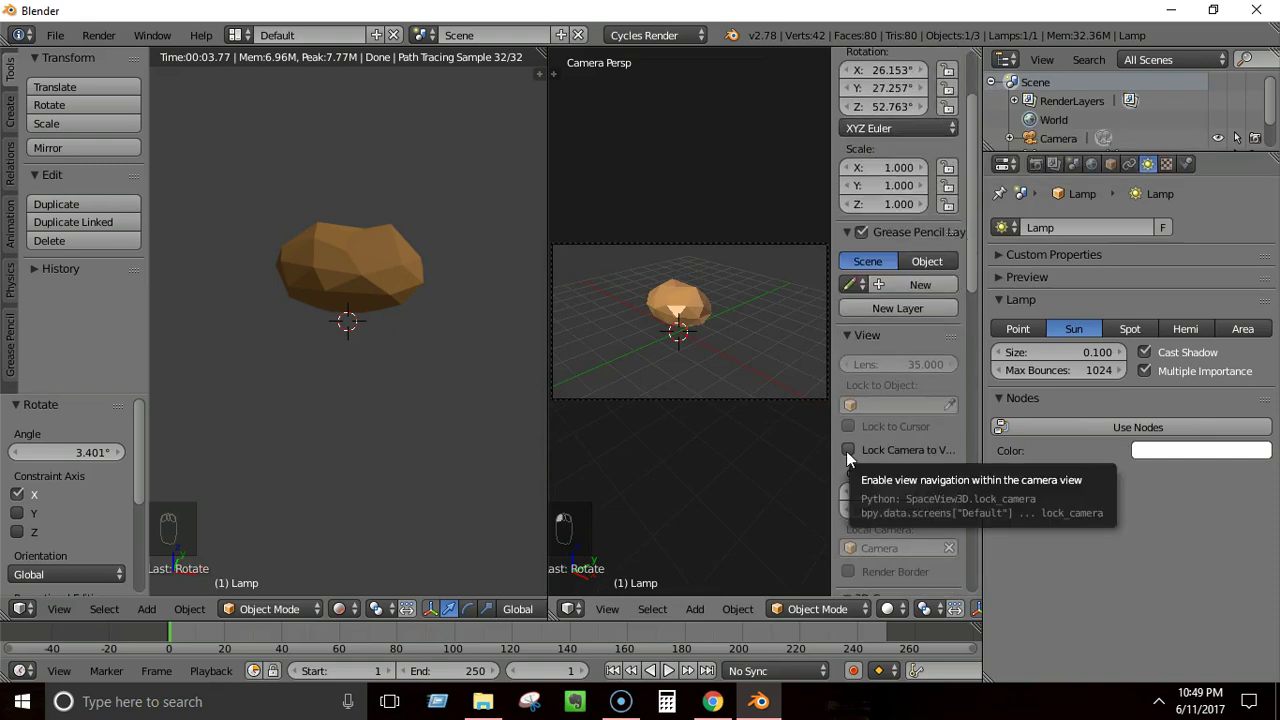
left_click(848, 451)
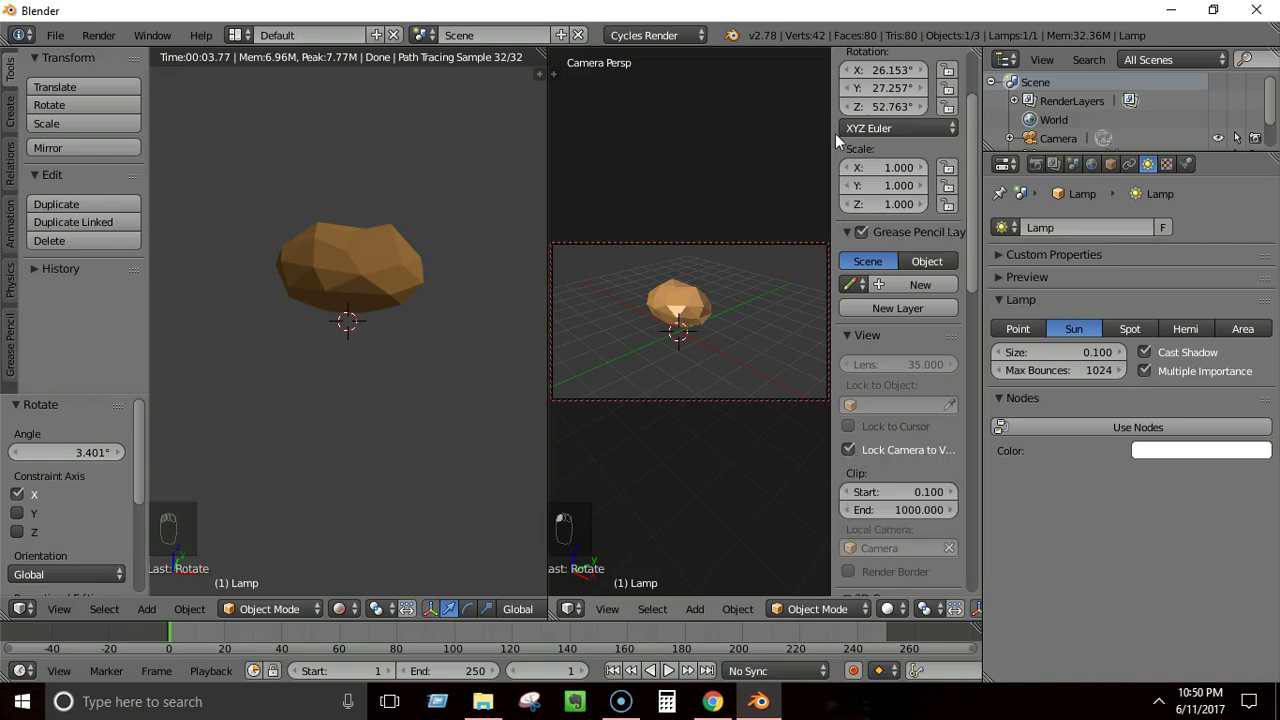
- Hide the view properties and orbit the locked camera around the rock to reframe it inside the camera frame from another side
key("n")
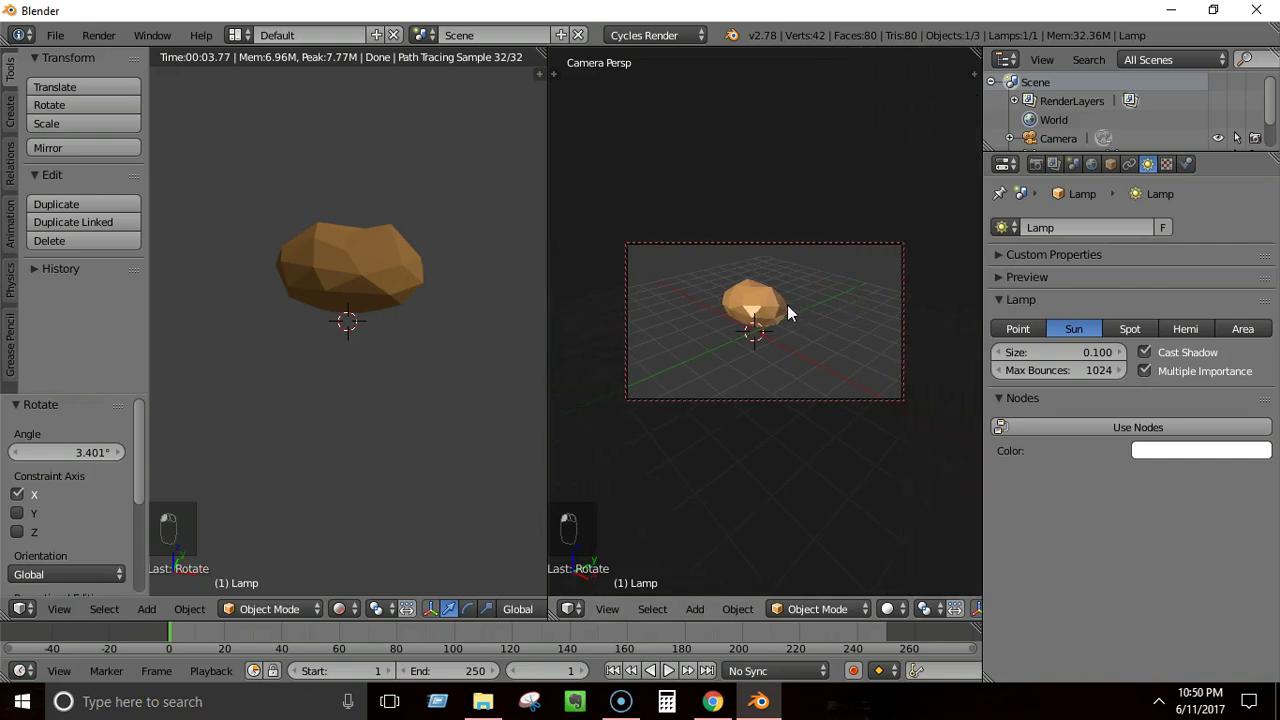
middle_click_drag(788, 314, 840, 334)
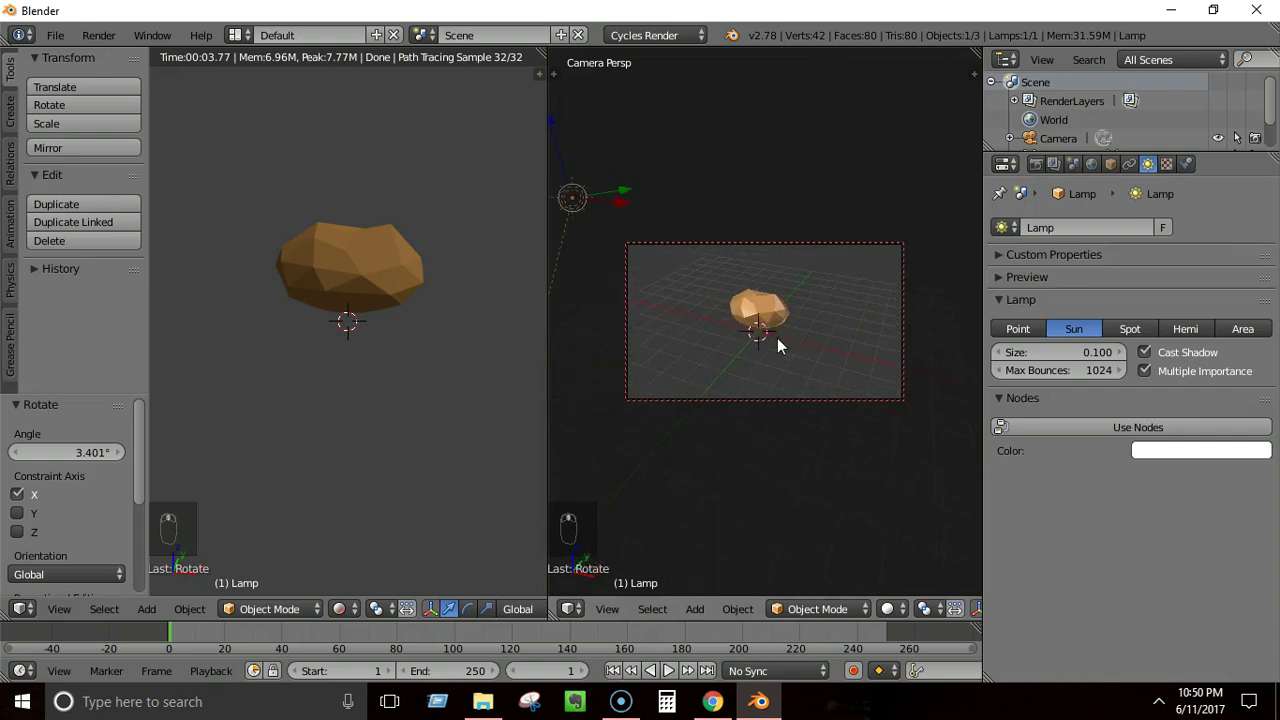
mouse_move(773, 340)
middle_mouse_down()
mouse_move(790, 321)
mouse_move(785, 344)
middle_mouse_up()
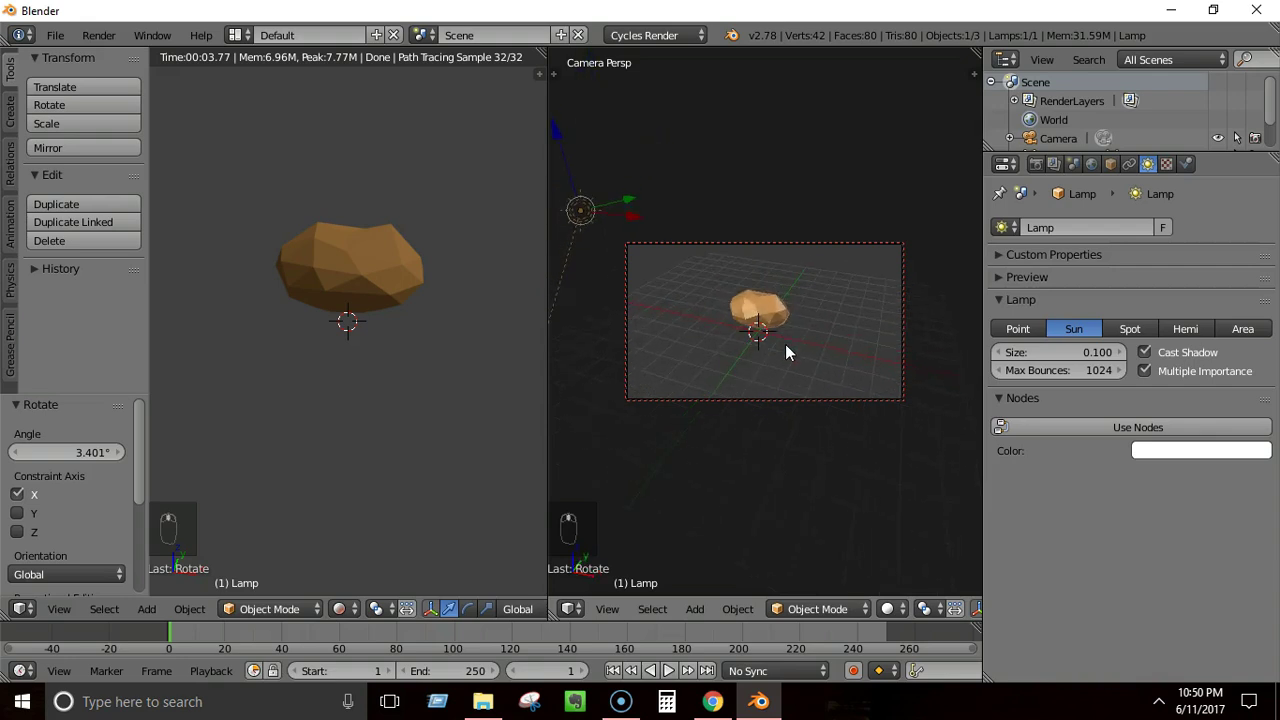
scroll(785, 344, "up", 3)
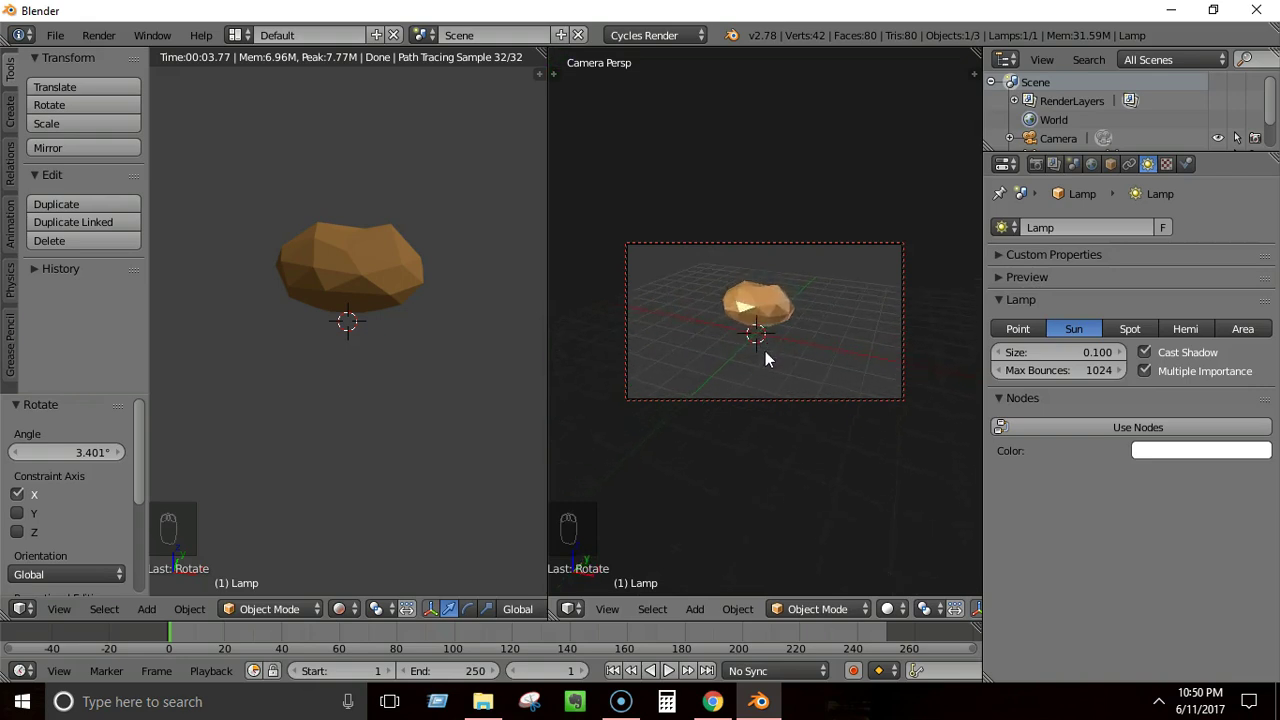
- Lower the rock about 0.29 along the Z axis and add a mesh plane beneath it at the origin
right_click(758, 305)
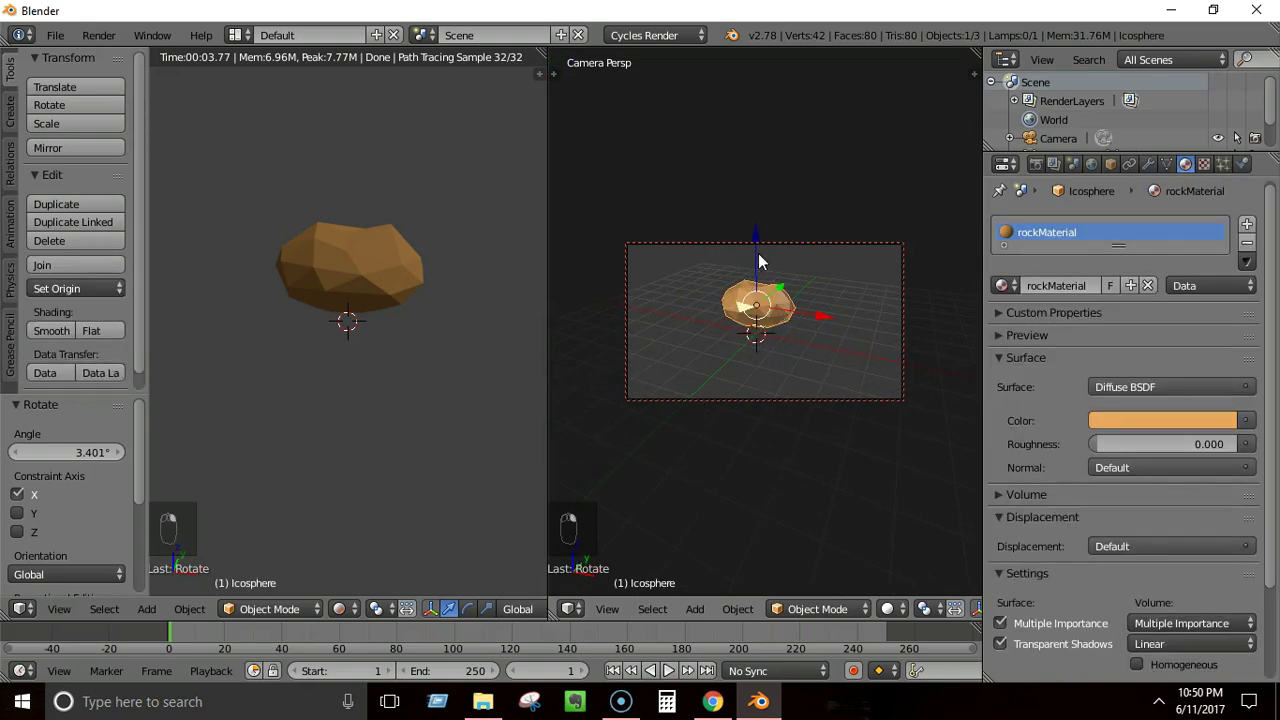
mouse_move(761, 258)
left_mouse_down()
mouse_move(760, 278)
mouse_move(764, 261)
left_mouse_up()
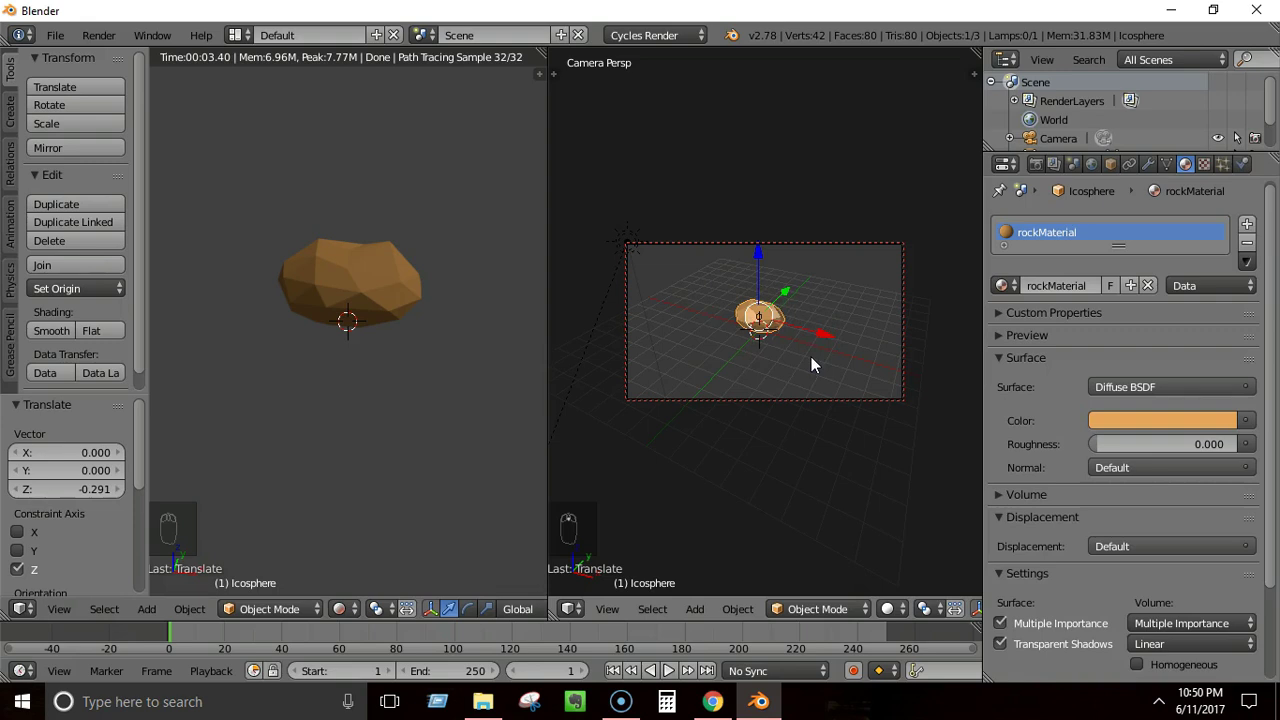
key("shift+a")
mouse_move(777, 357)
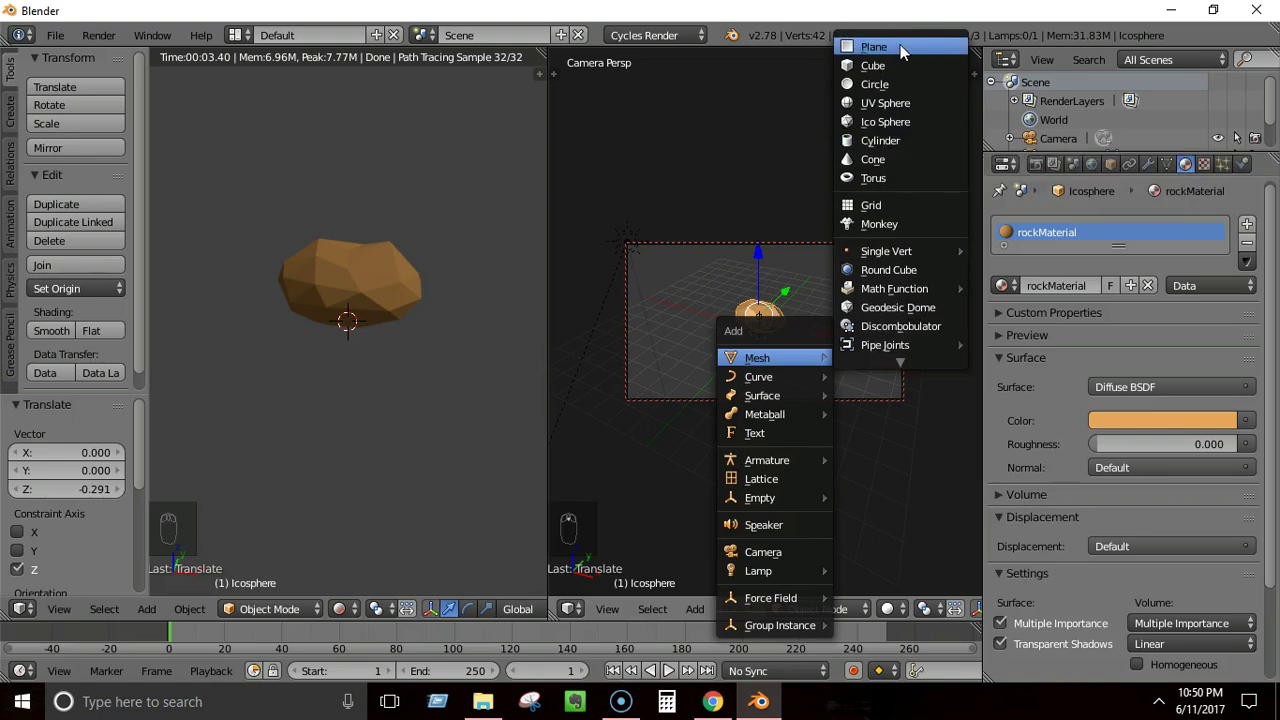
left_click(897, 53)
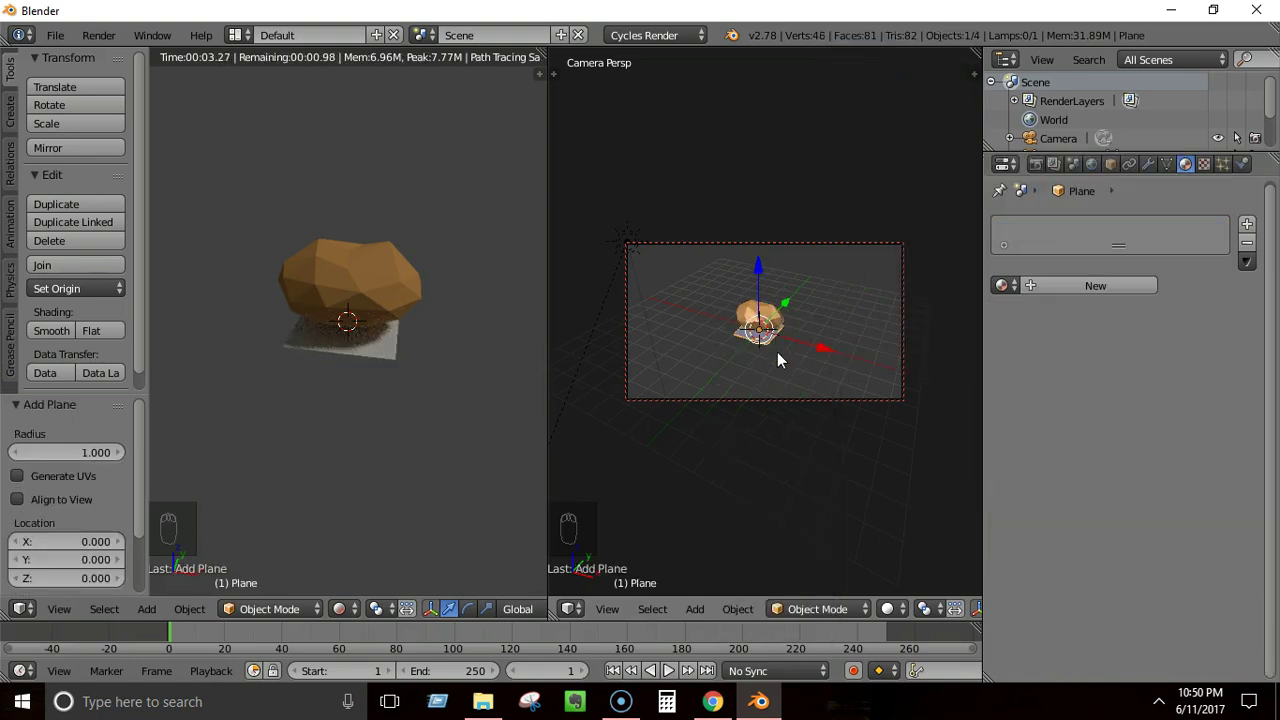
key("s")
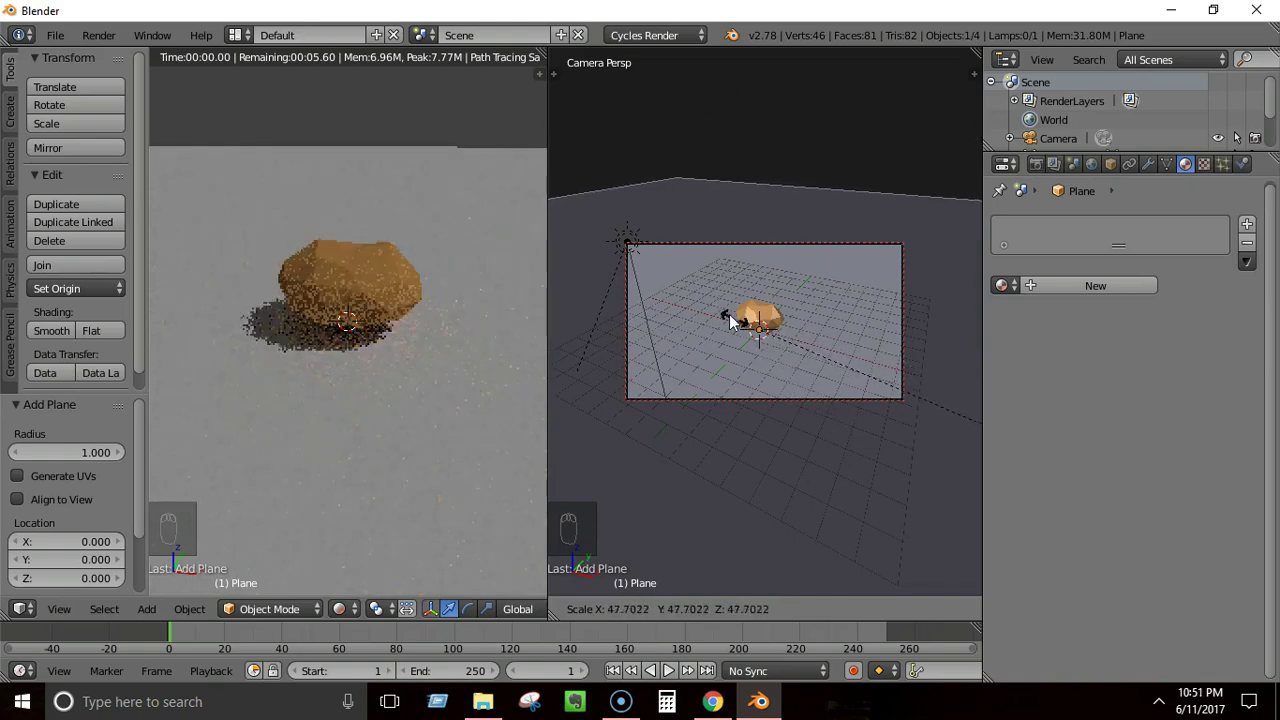
left_click(816, 412)
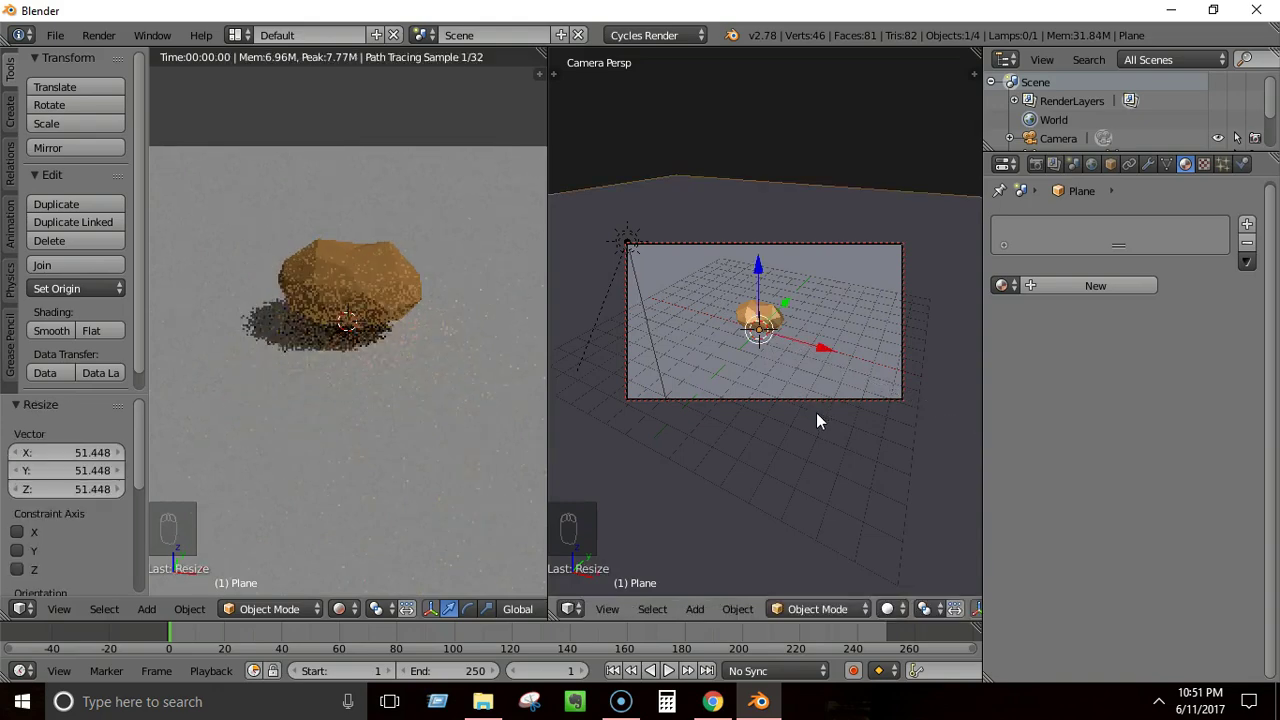
key("ctrl+z")
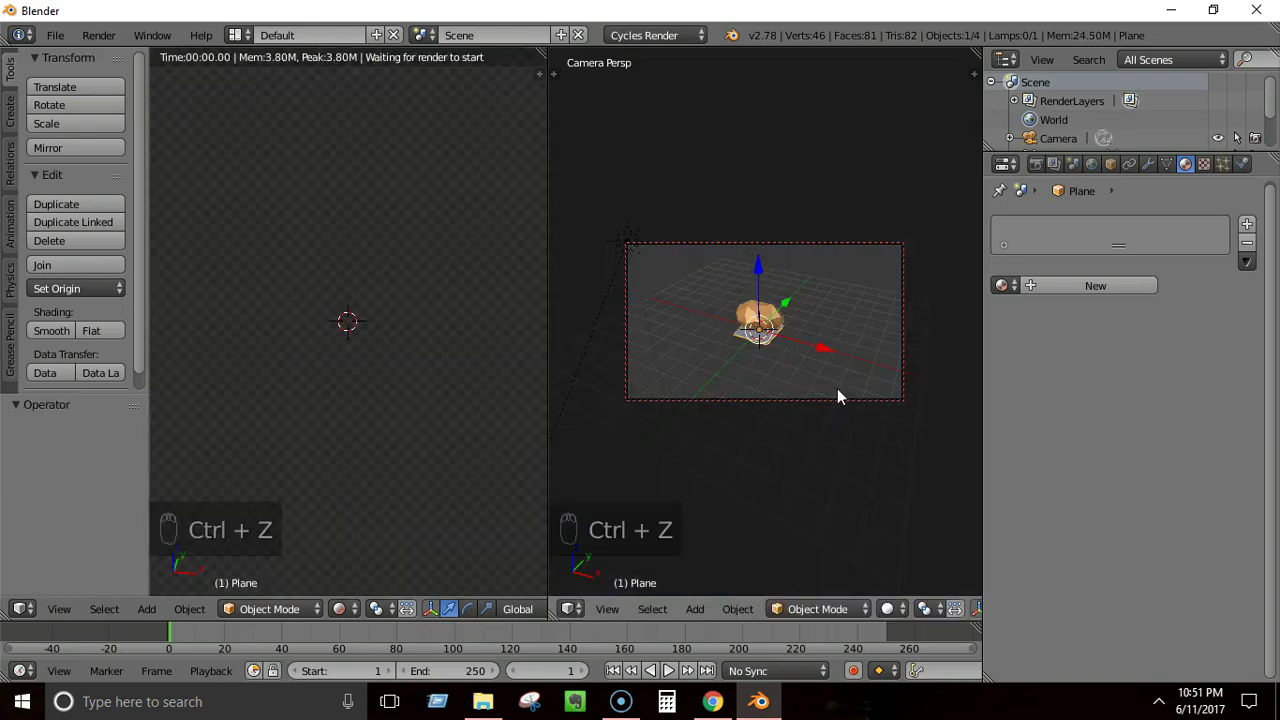
- Scale the plane up uniformly by about 7.66 and give it a new material named ground
key("s")
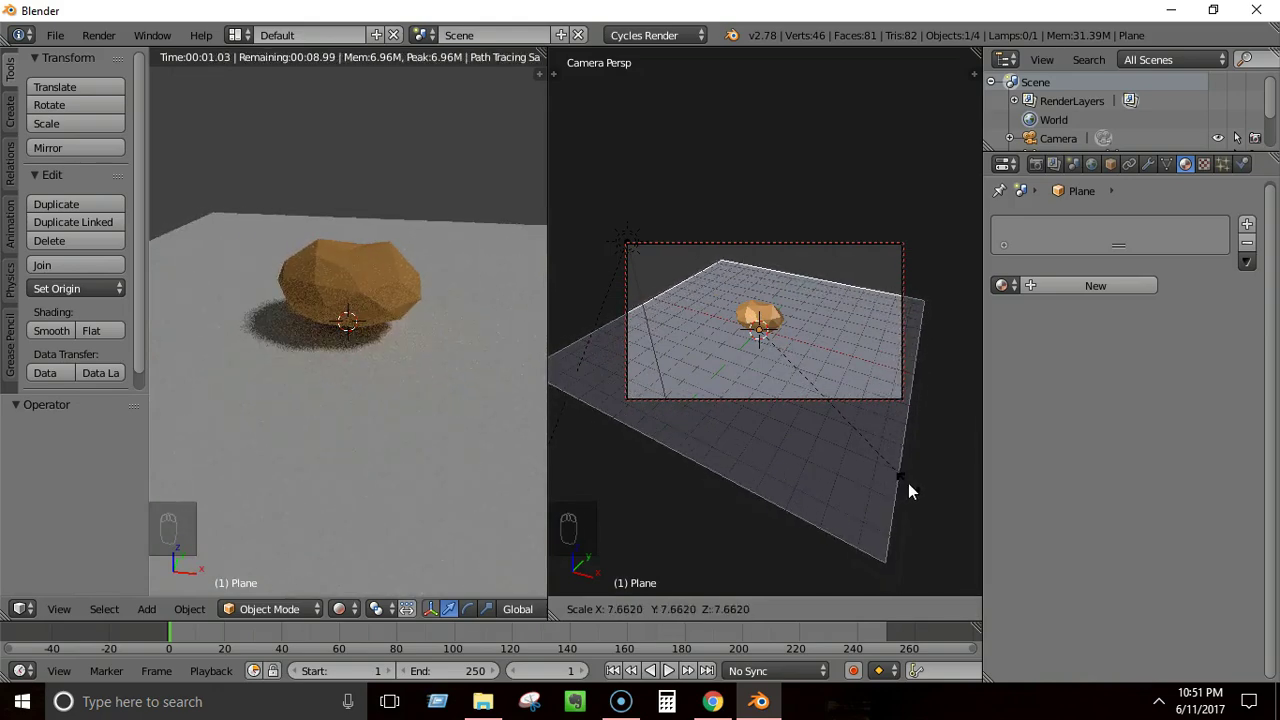
left_click(908, 483)
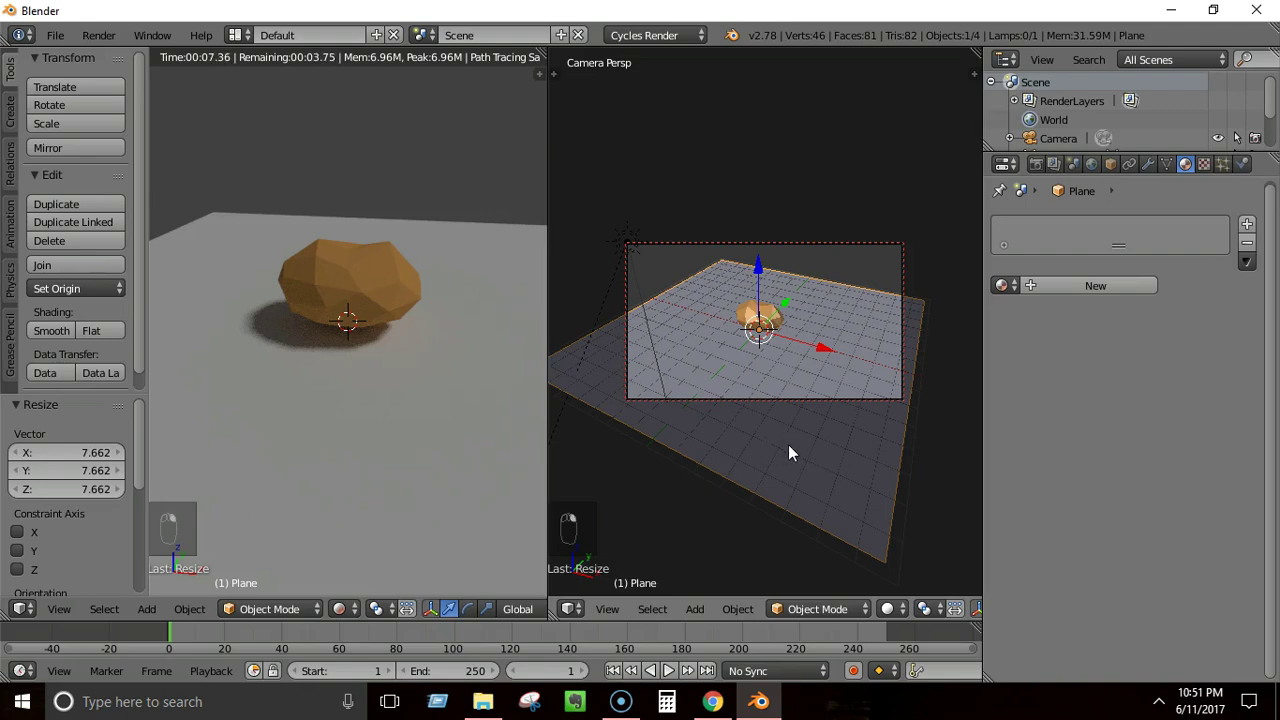
left_click(1033, 285)
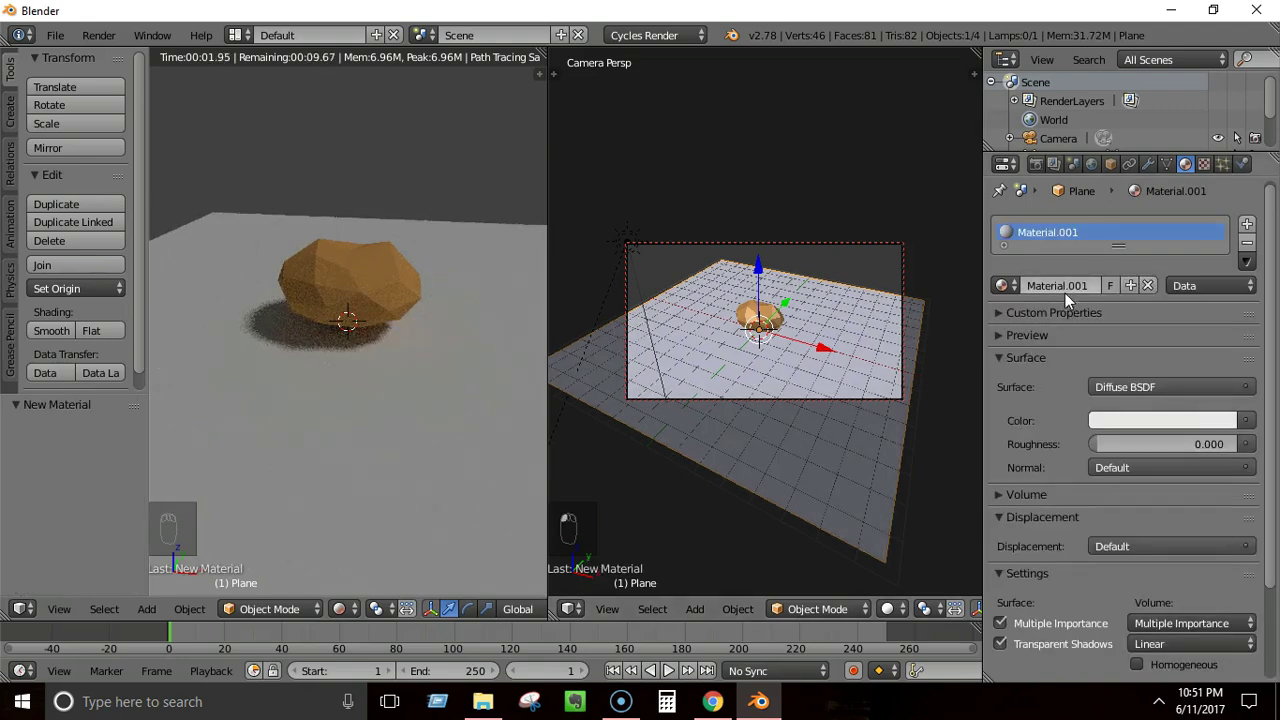
type("ground")
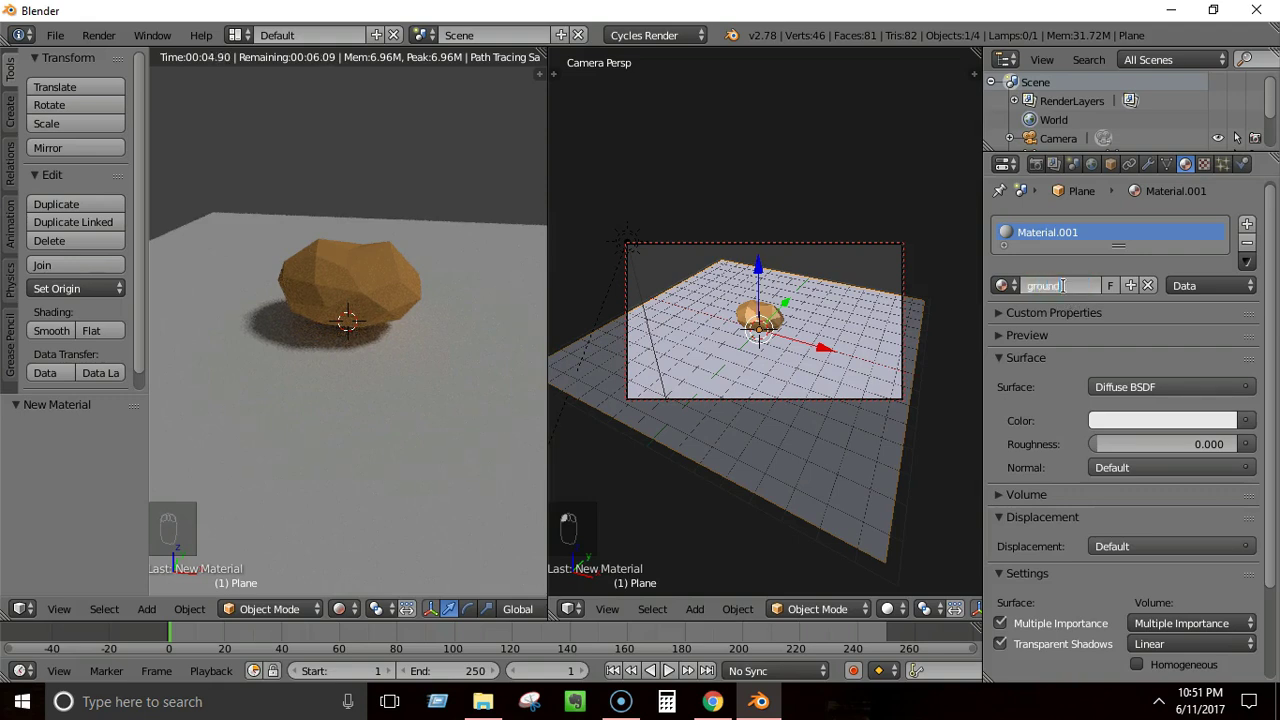
key("Return")
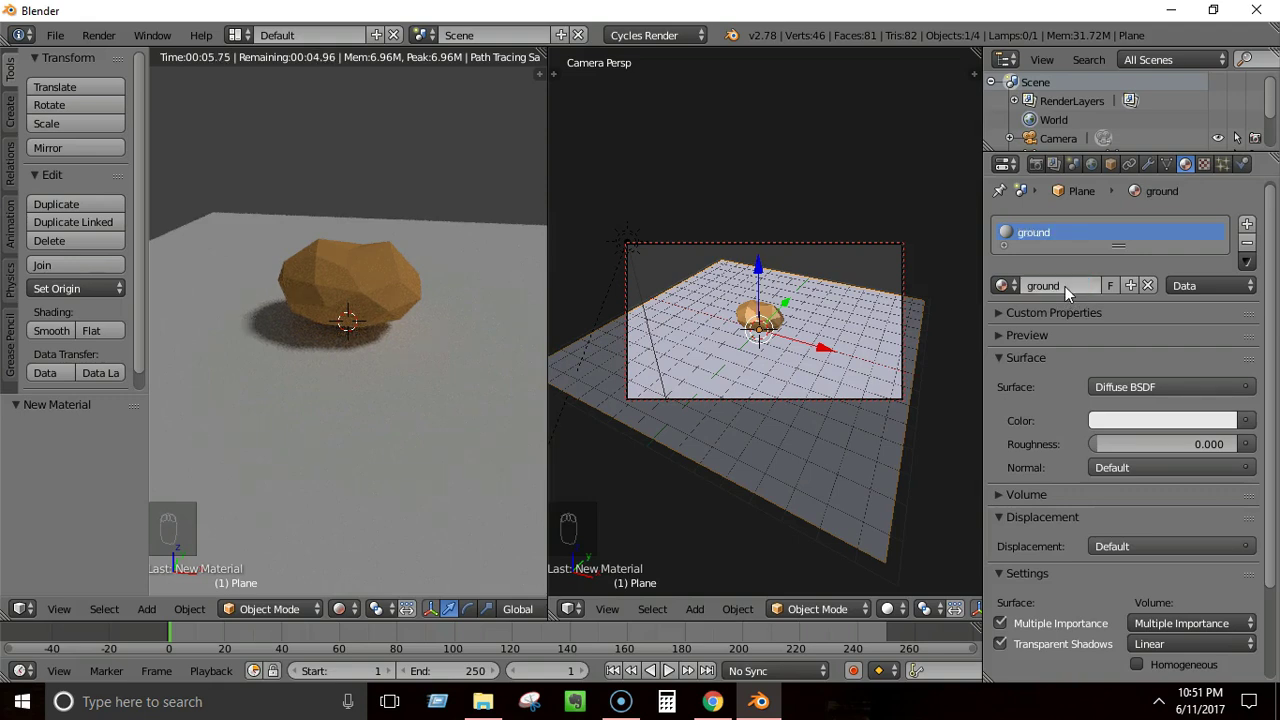
- Set the ground material's diffuse color to a sandy yellow and reduce its brightness to a muted tone
left_click(1151, 420)
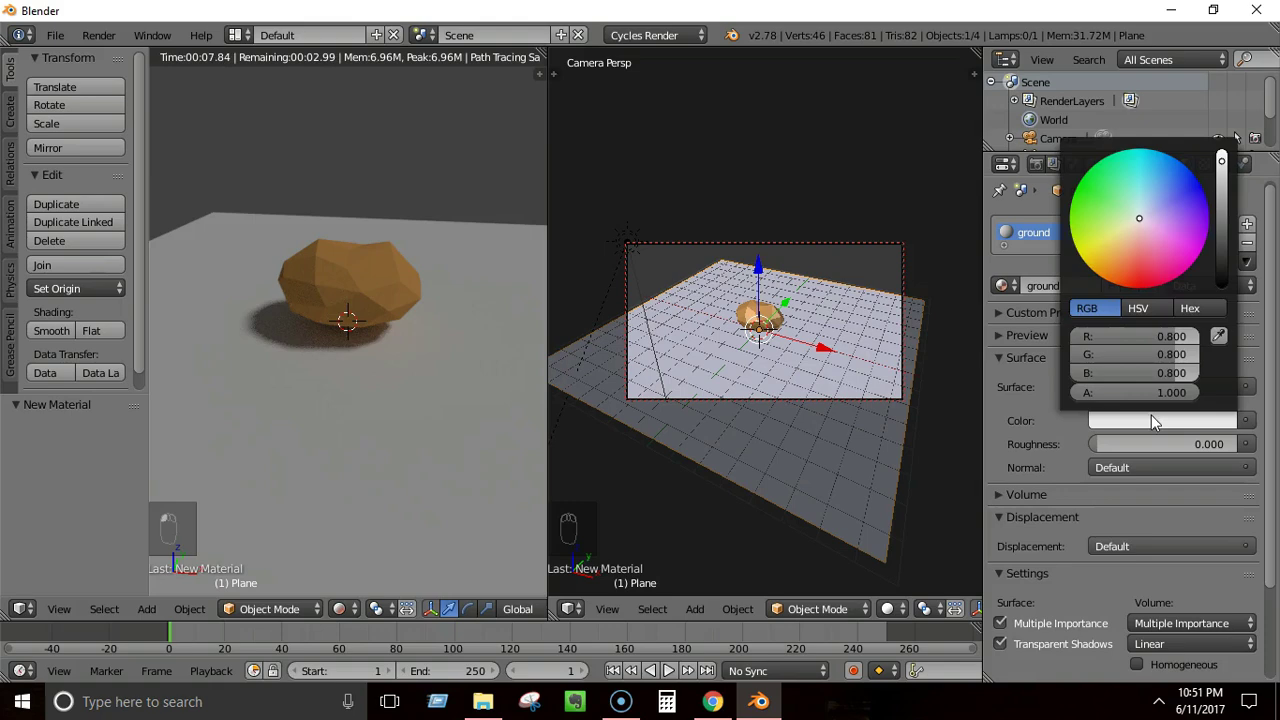
left_click_drag(1143, 218, 1111, 246)
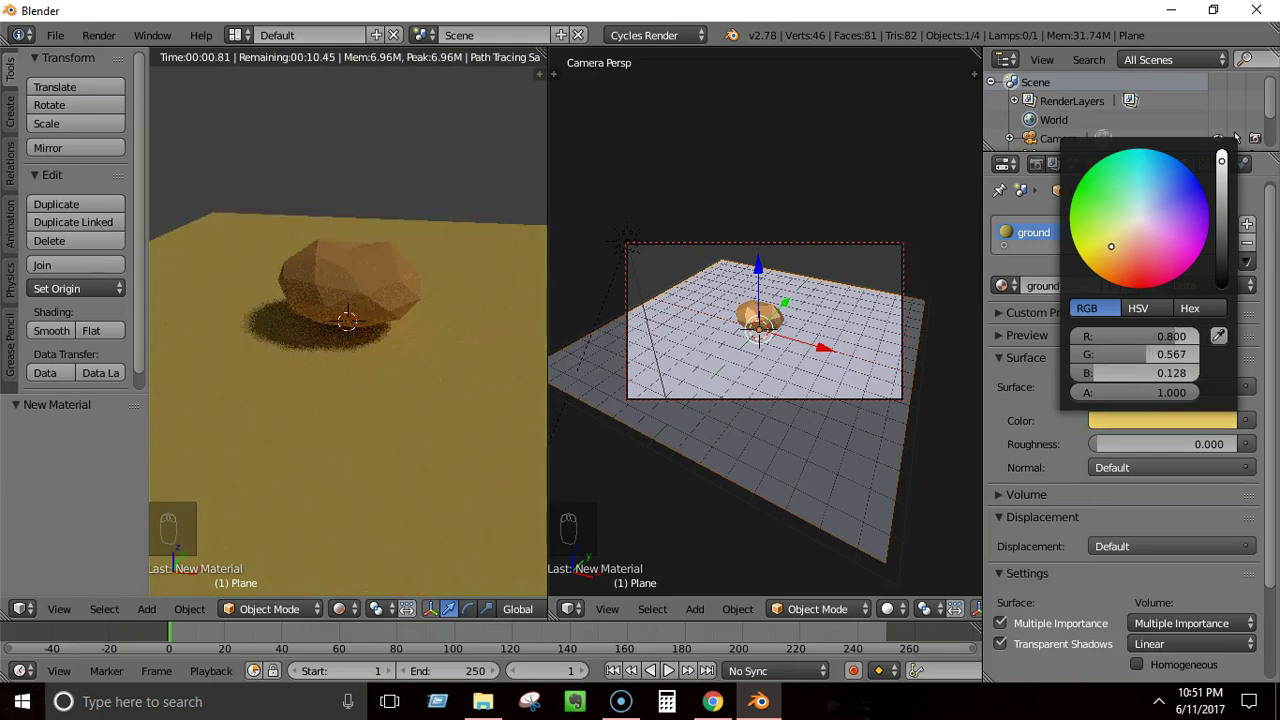
left_click_drag(1222, 161, 1222, 188)
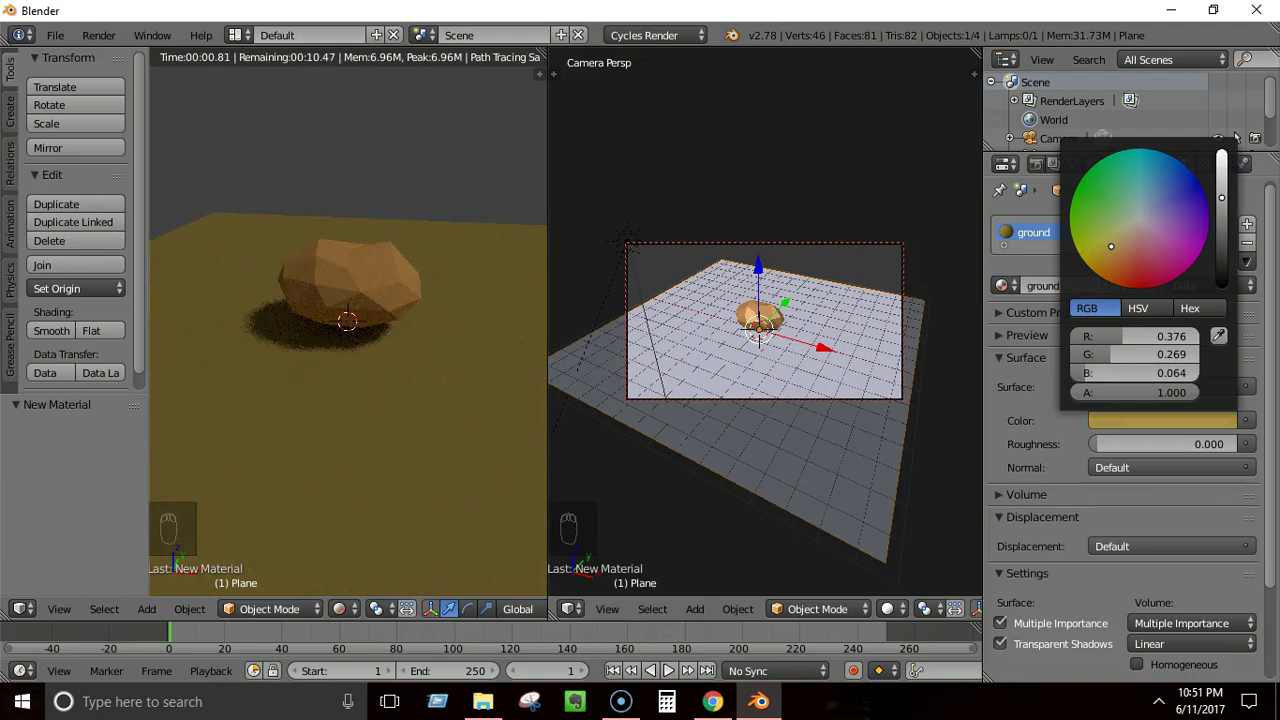
scroll(1236, 137, "up", 3)
scroll(1236, 137, "down", 2)
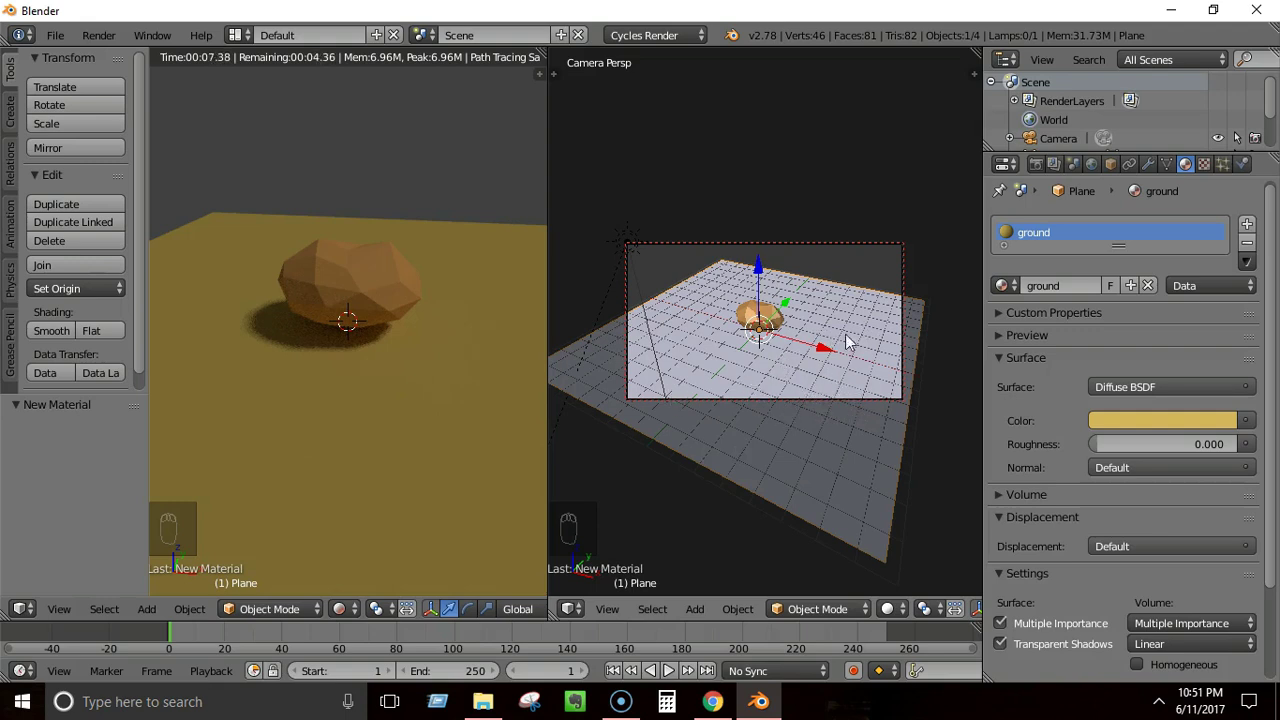
- Duplicate the rock, offset the copy about -1.79 in X, -1.13 in Y and -0.29 in Z, and scale it to about 0.78
right_click(771, 316)
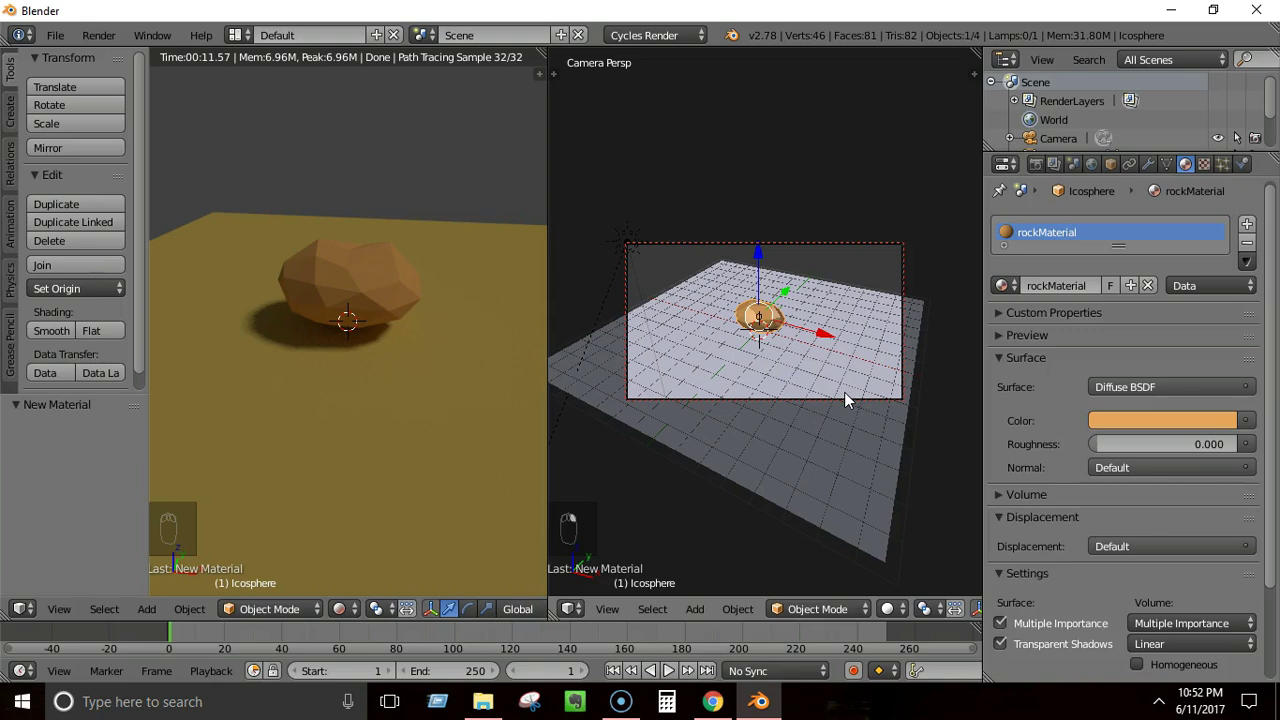
key("shift+d")
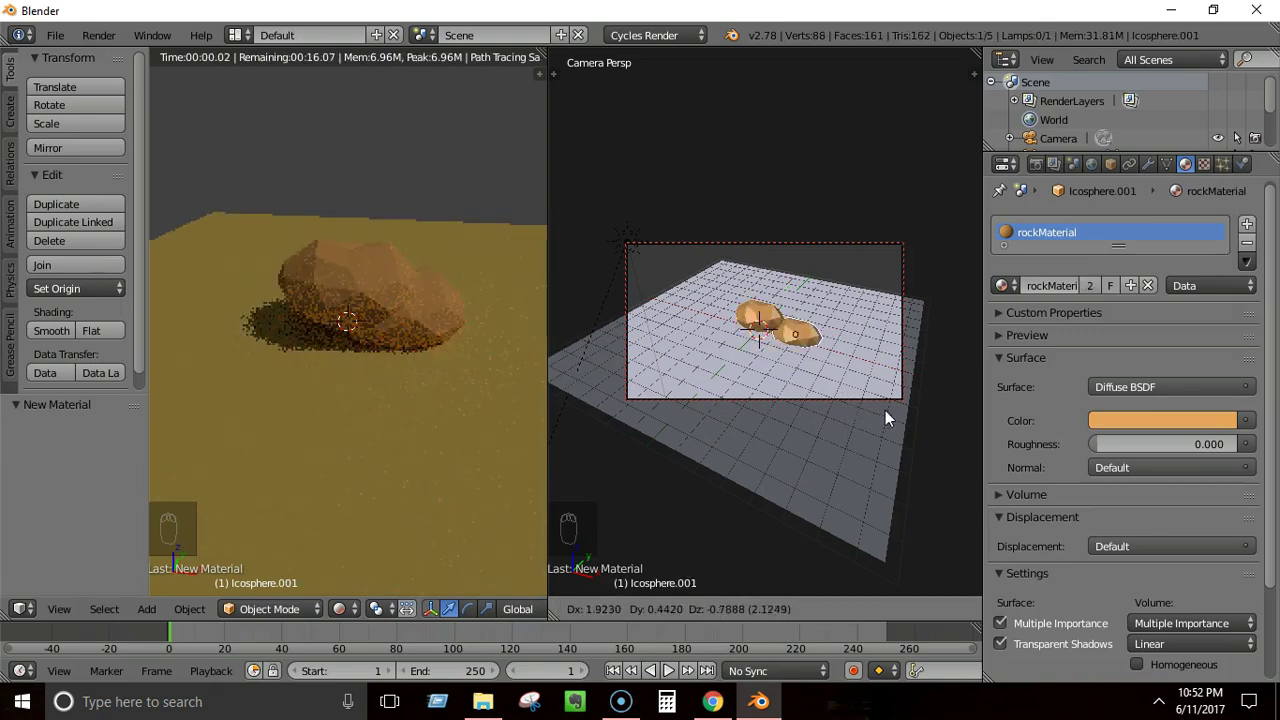
left_click(804, 398)
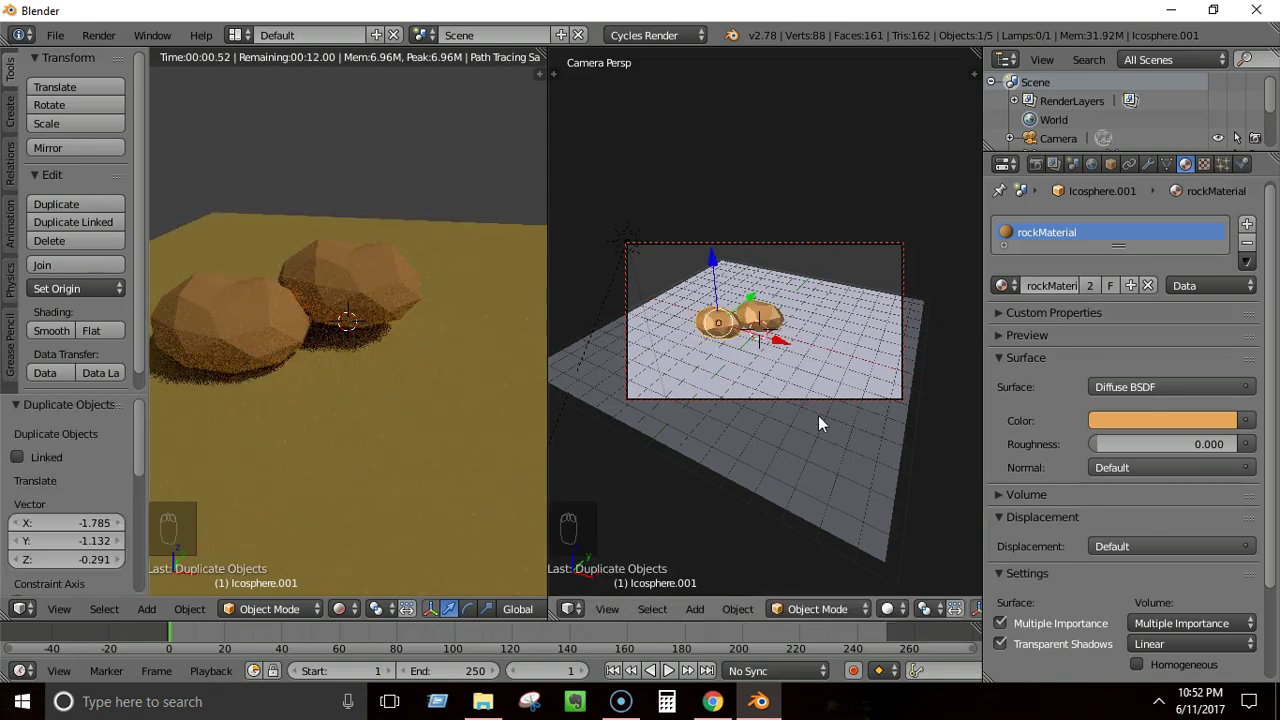
key("s")
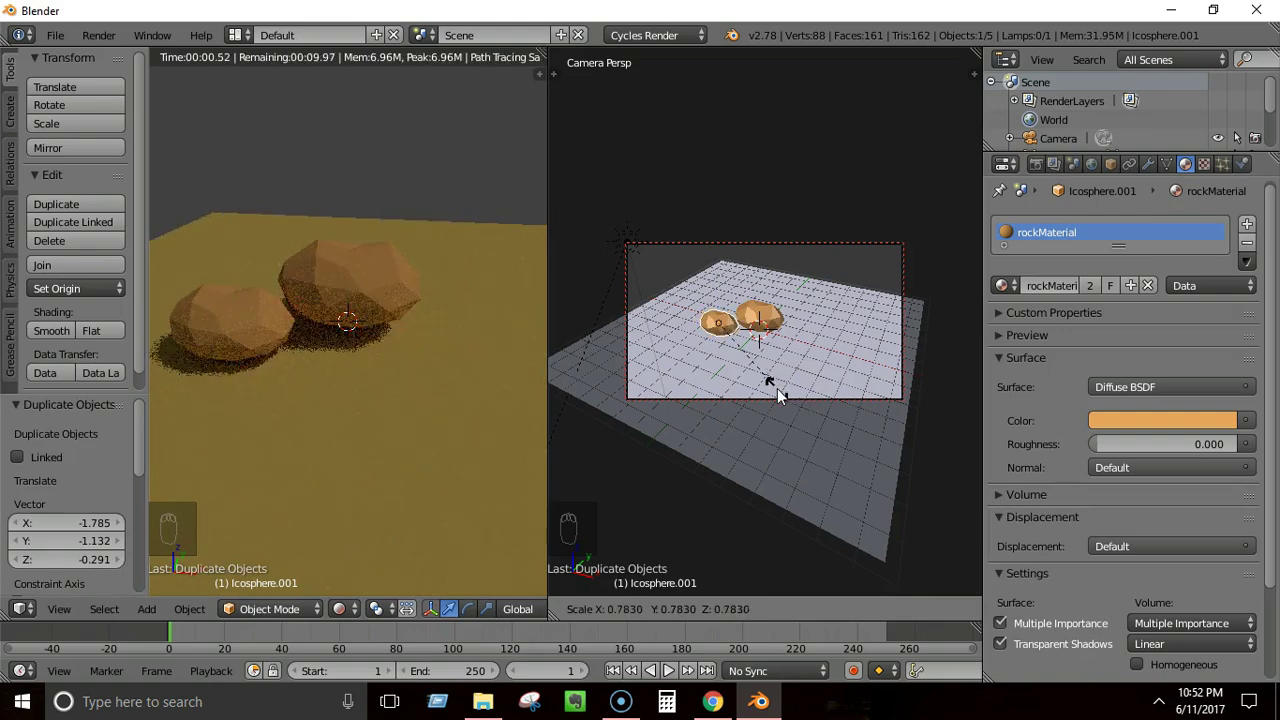
left_click(787, 398)
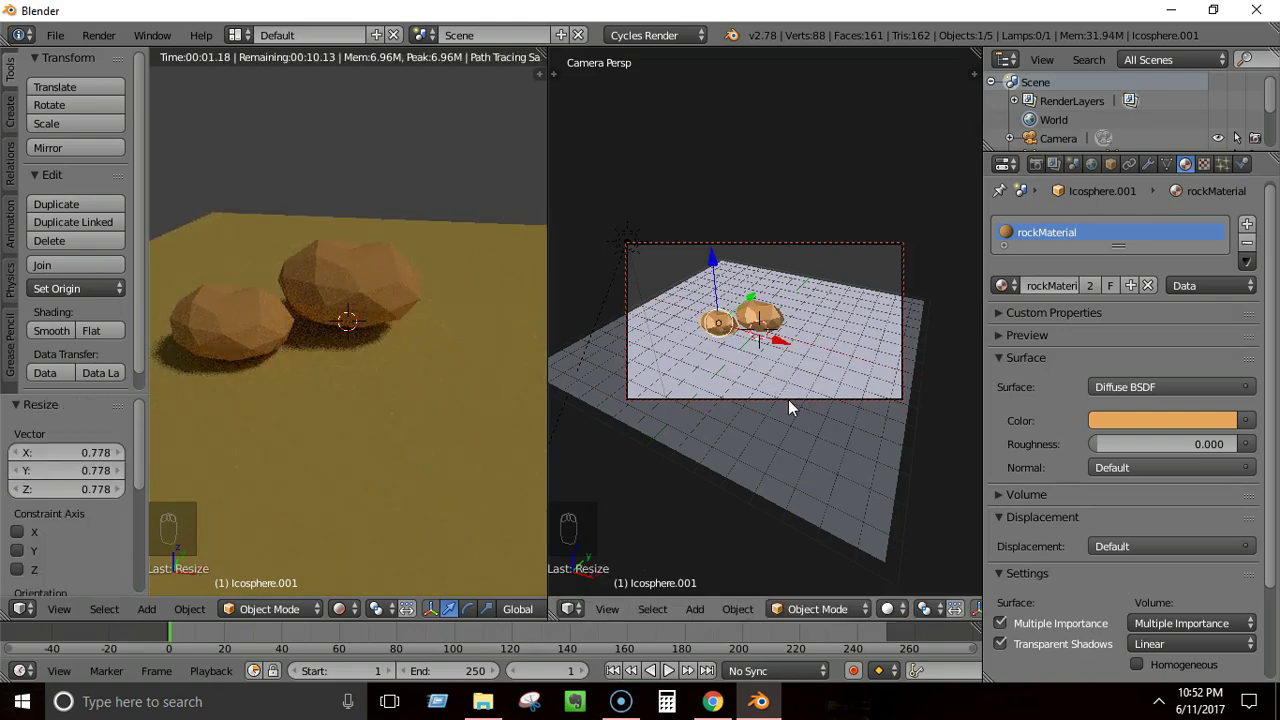
- Duplicate the smaller rock, scale the copy up about 1.63 times and settle it on the ground behind the other two, shifting it about 1.19 along Y
key("shift+d")
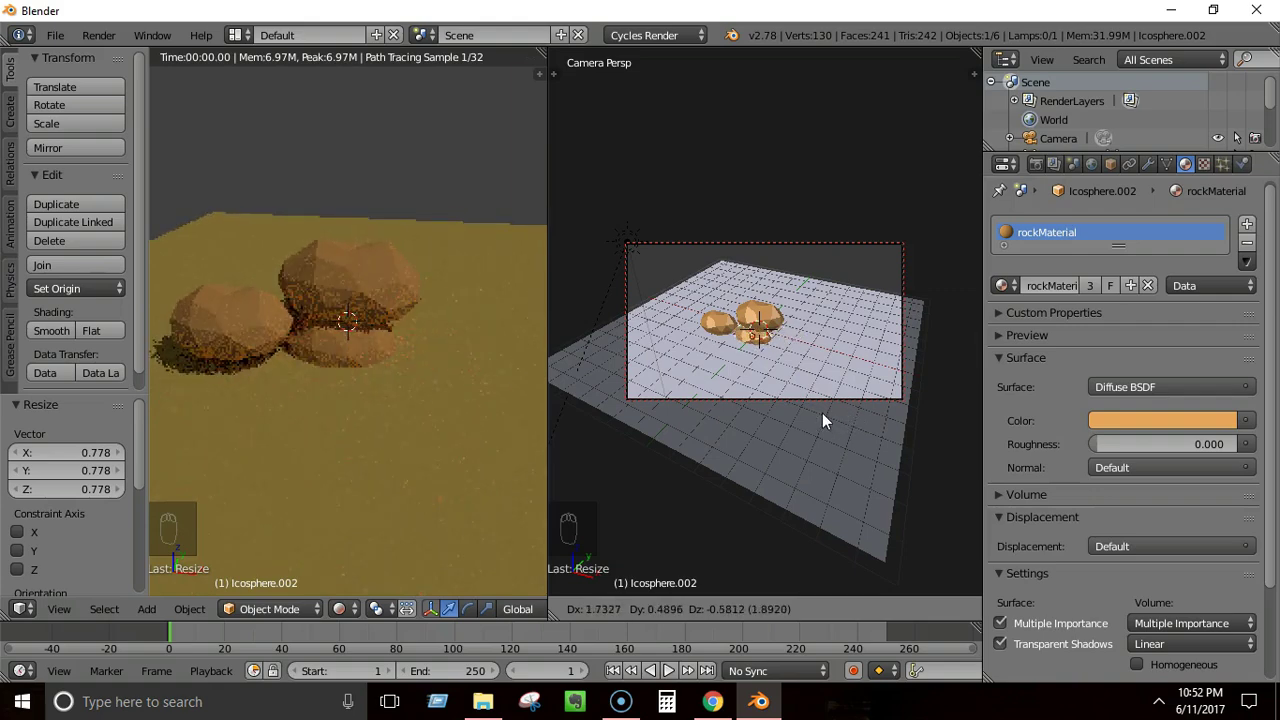
left_click(794, 372)
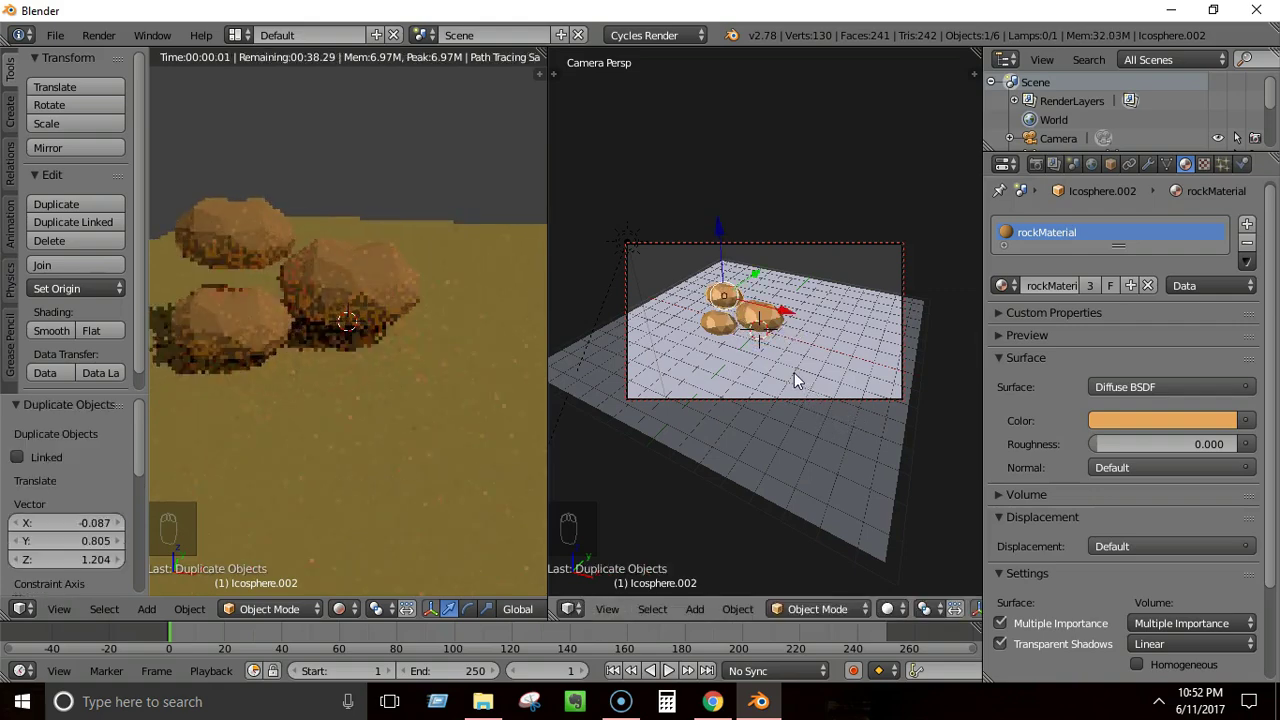
key("s")
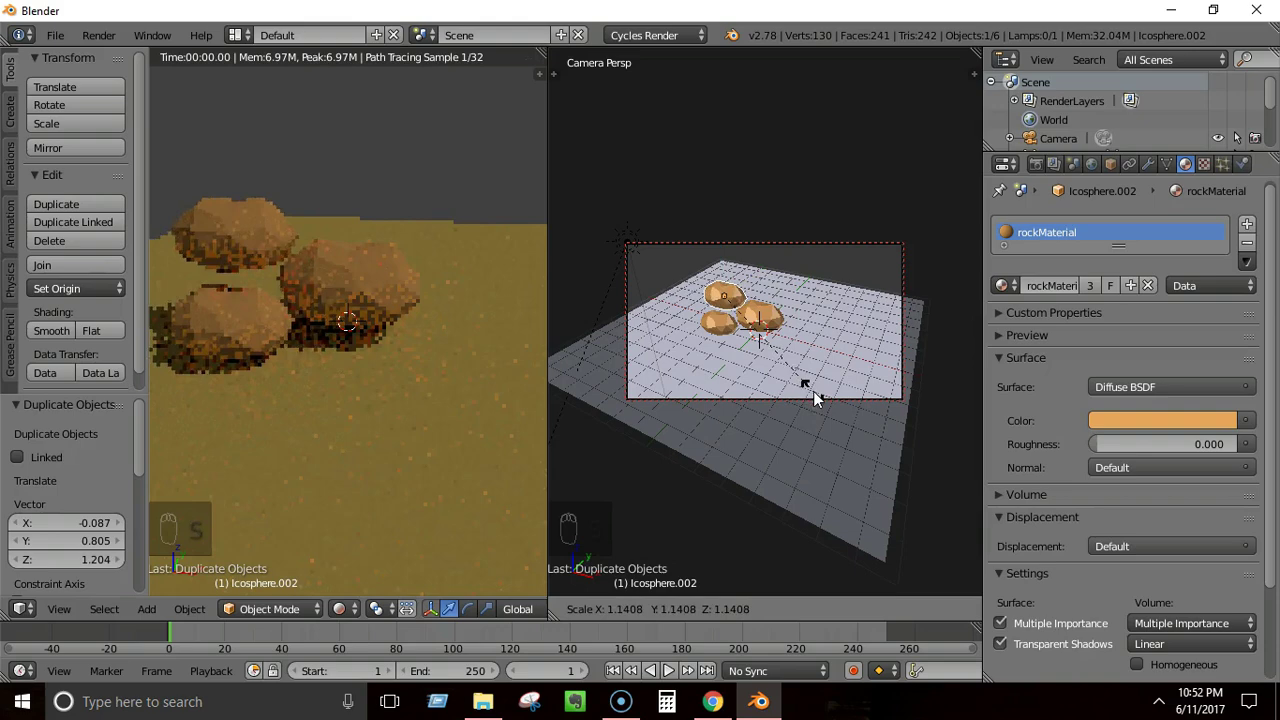
left_click(855, 424)
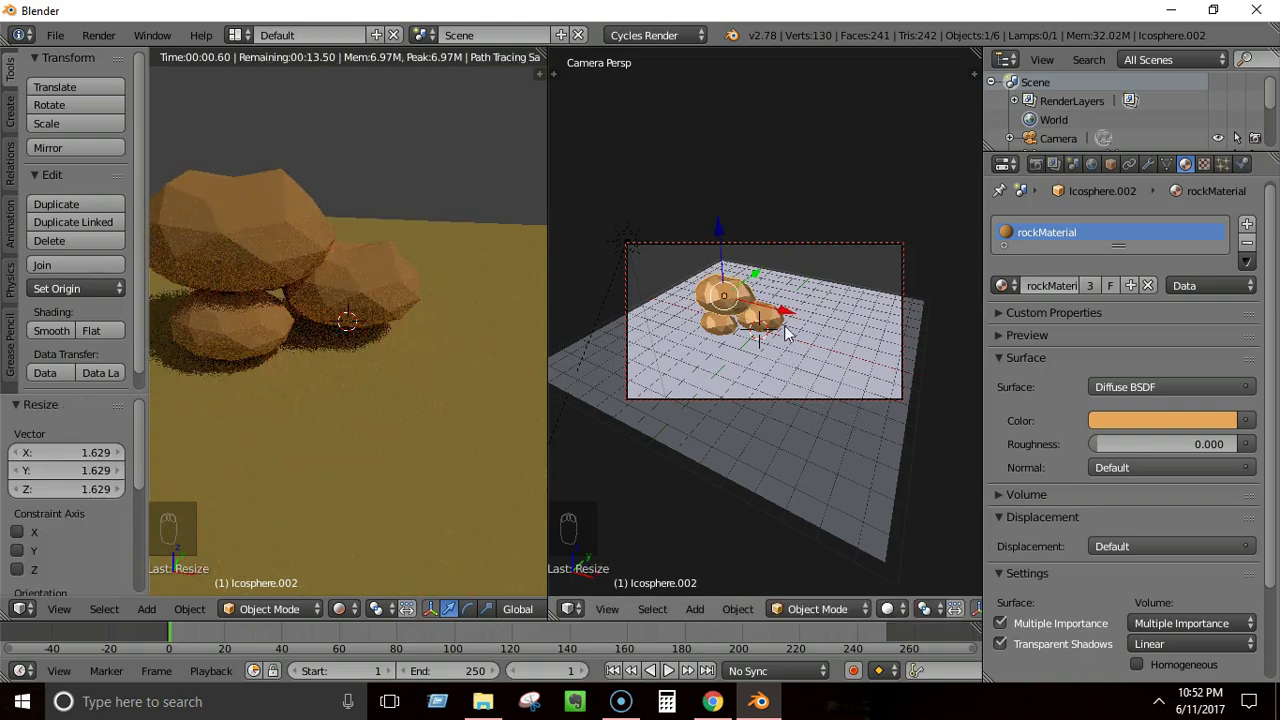
left_click_drag(788, 316, 762, 283)
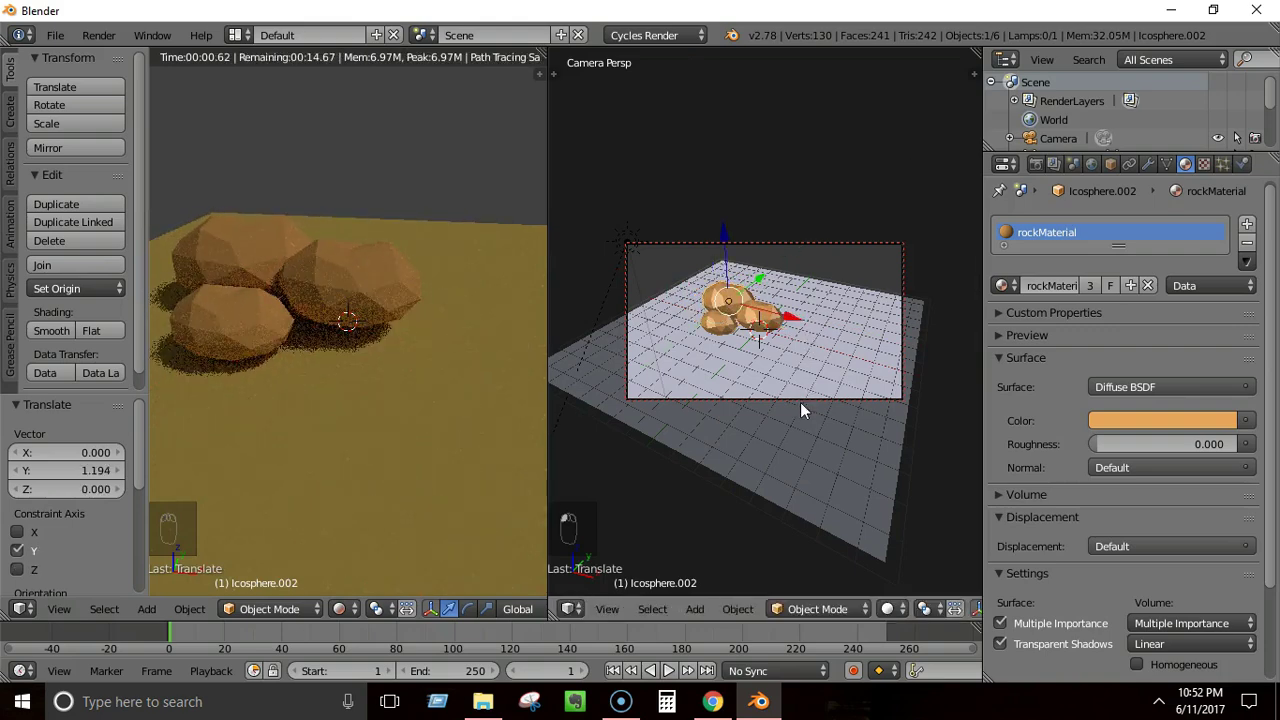
- Duplicate the small front rock about 4.25 in X and 1.8 in Y away, scale the copy to about 0.71 and raise it about 0.32 along Z
right_click(732, 330)
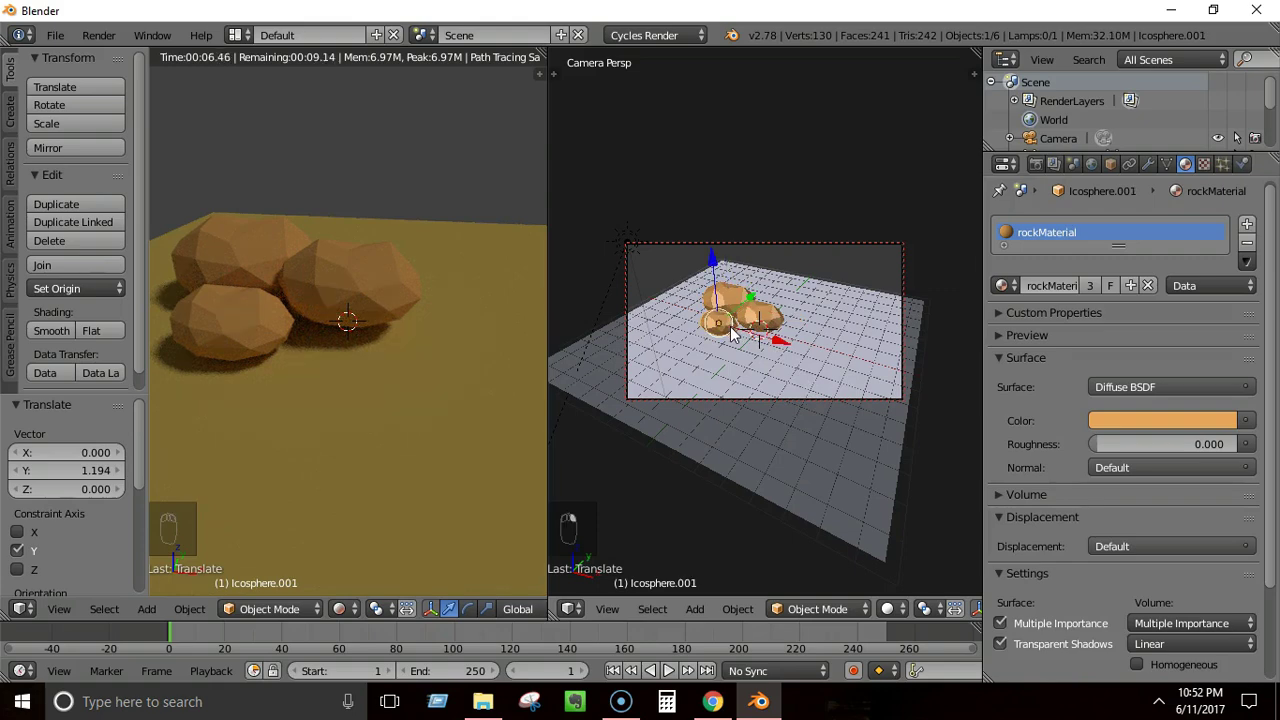
key("shift+d")
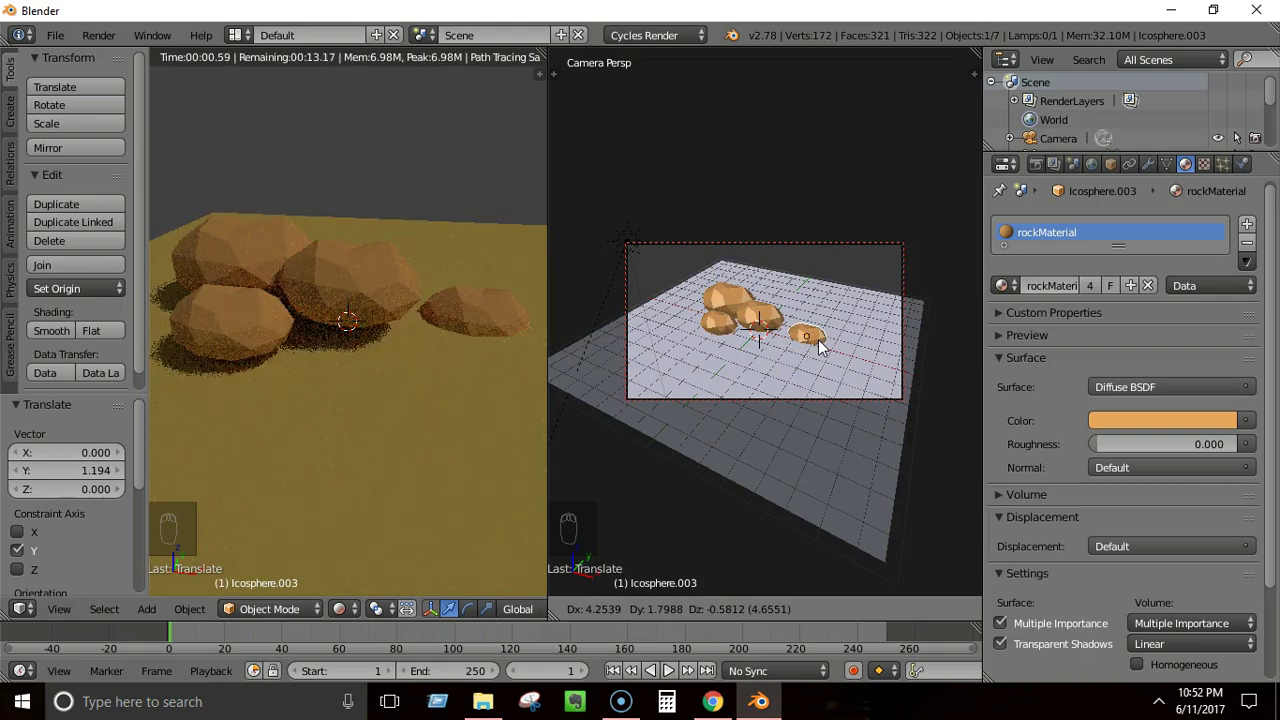
left_click(818, 345)
key("s")
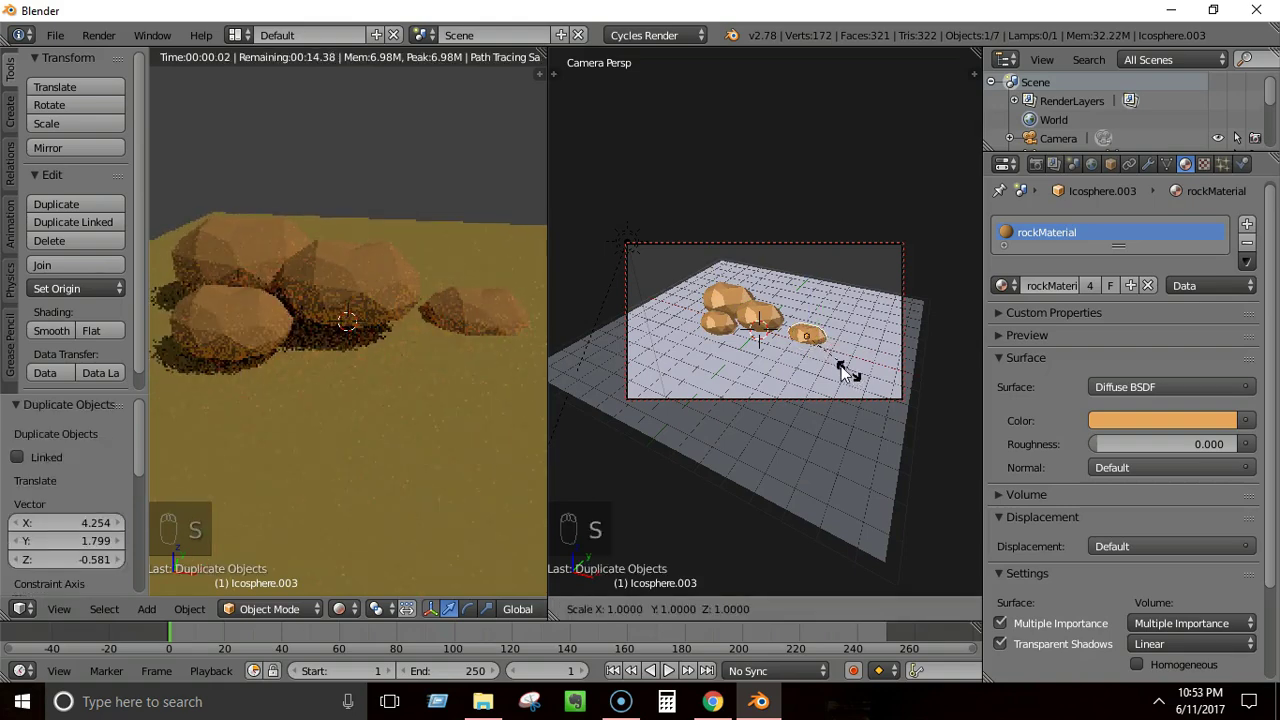
left_click(829, 355)
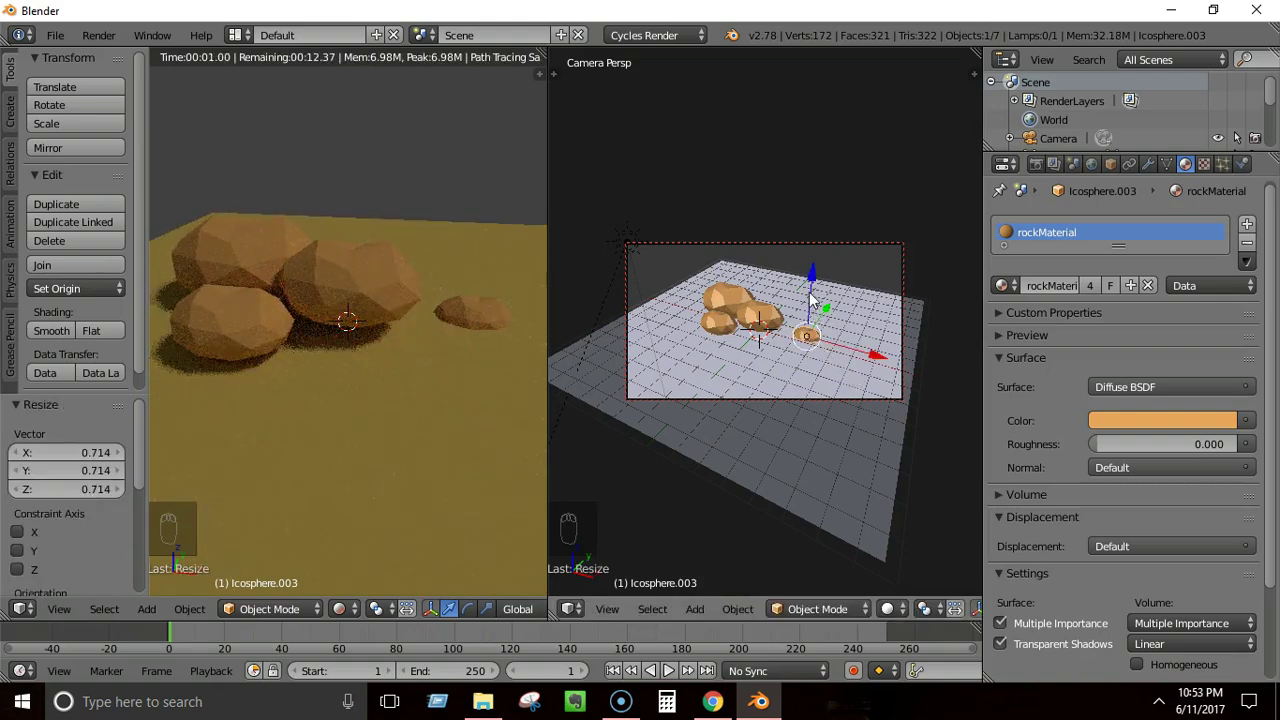
mouse_move(814, 286)
left_mouse_down()
mouse_move(815, 300)
mouse_move(812, 290)
left_mouse_up()
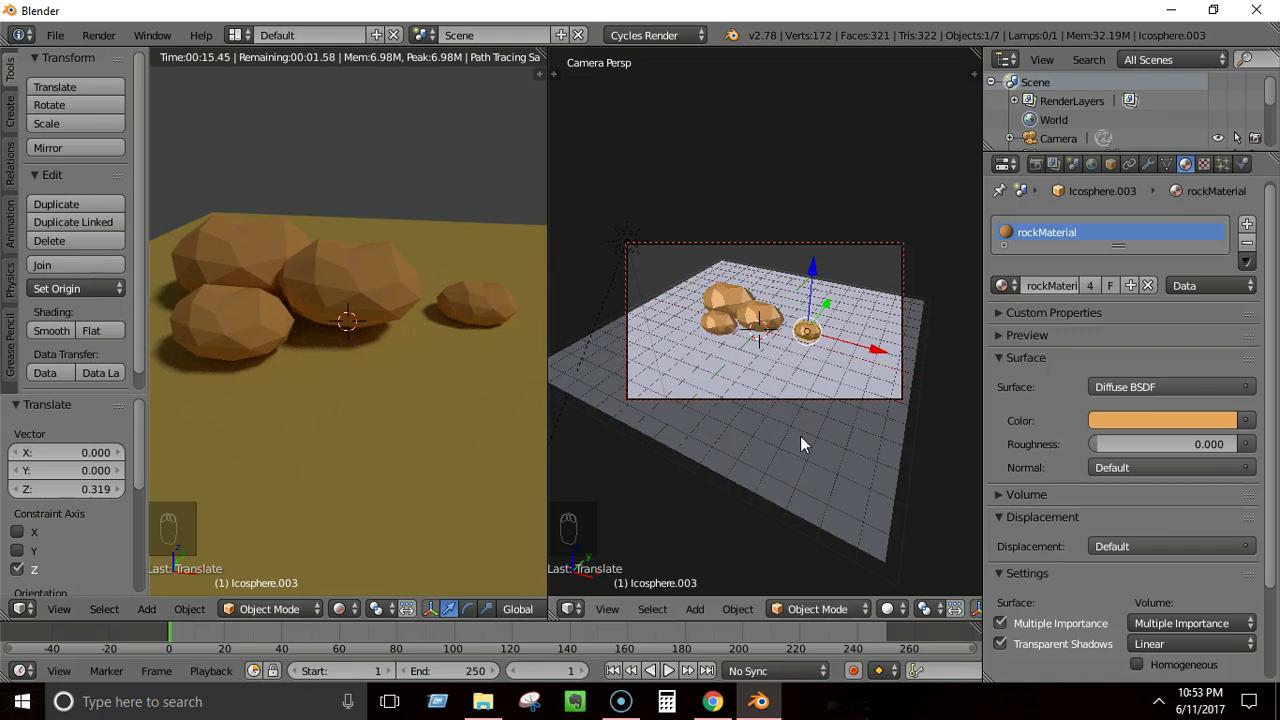
- Preview the camera view in rendered shading and darken the rock material's diffuse color to a deep brown
key("shift+z")
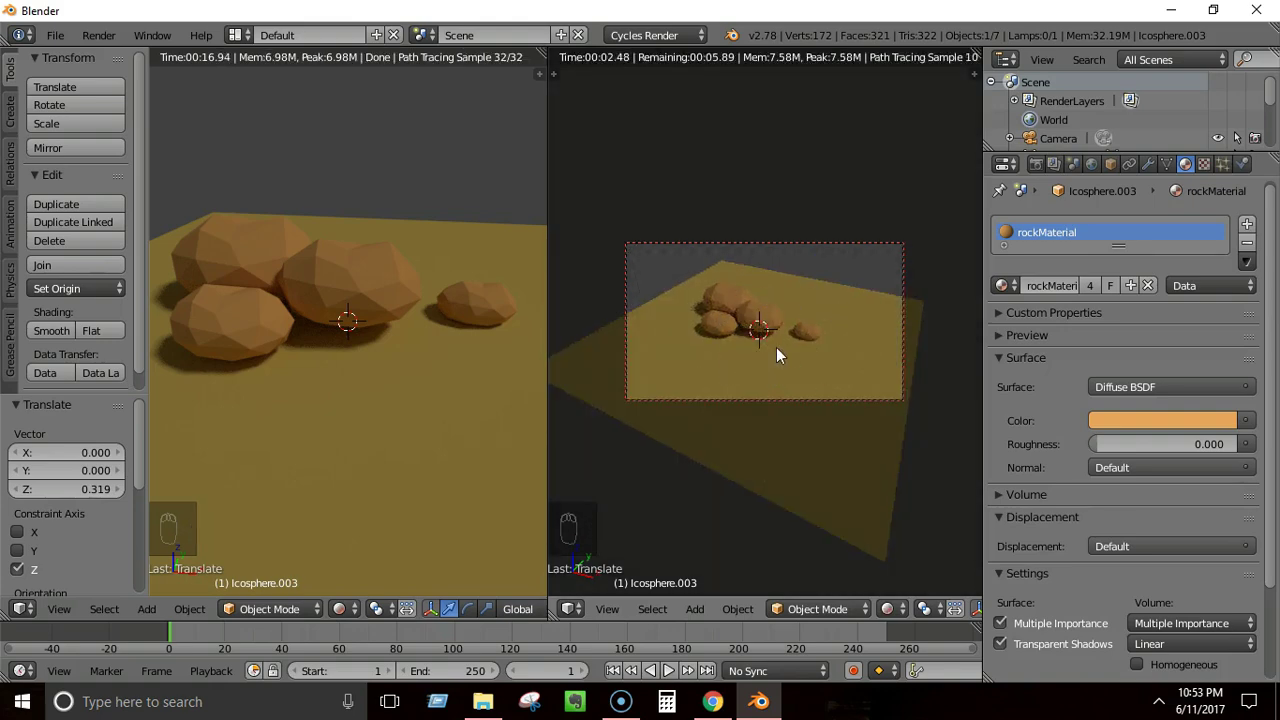
key("shift+z")
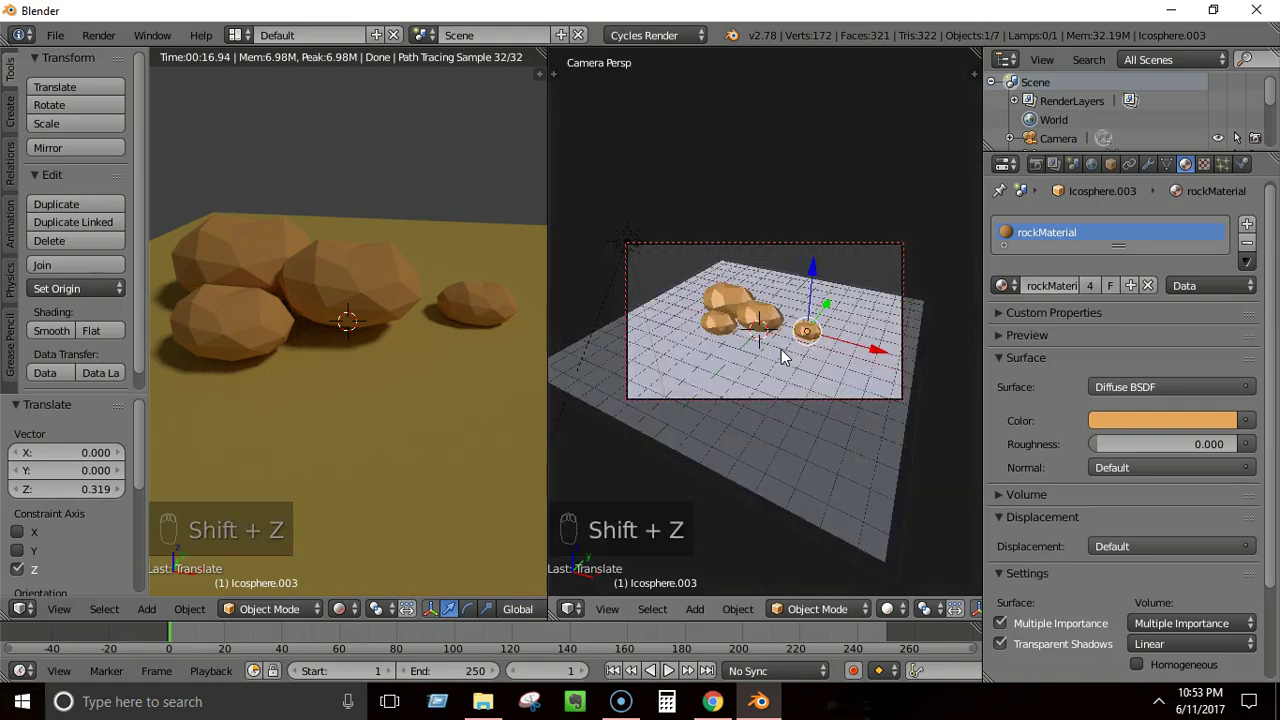
key("shift+z")
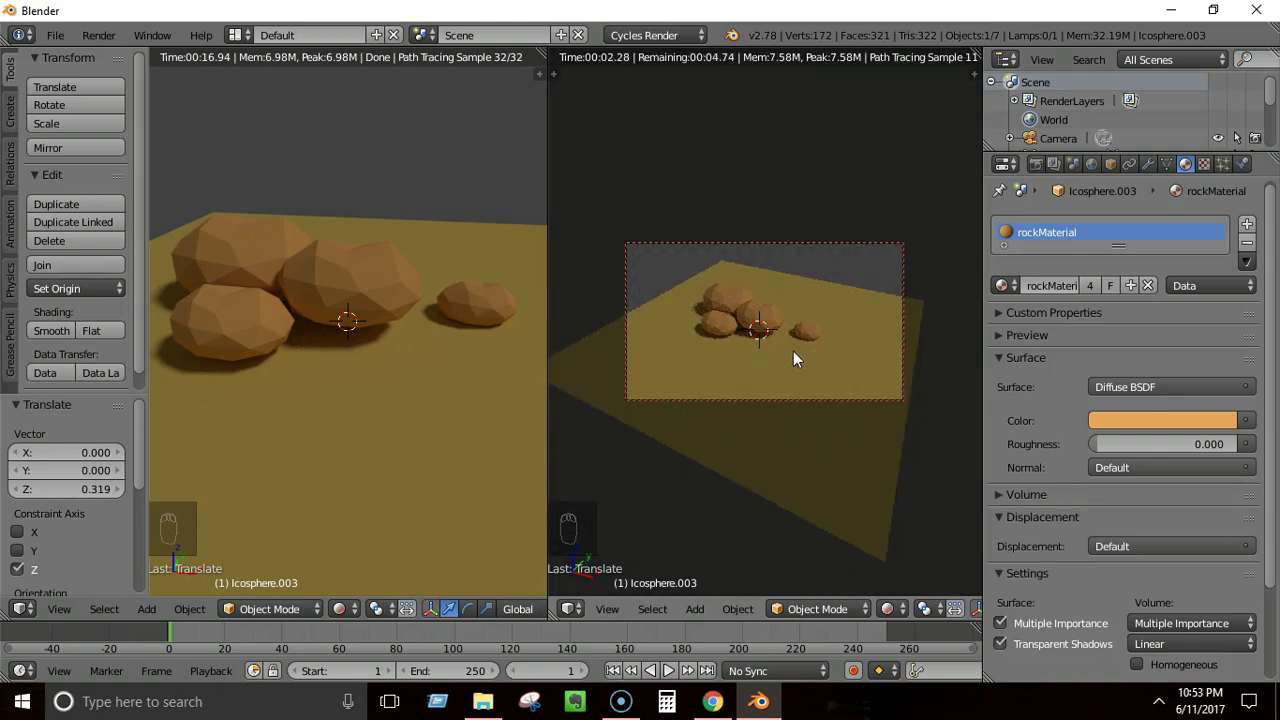
key("shift+z")
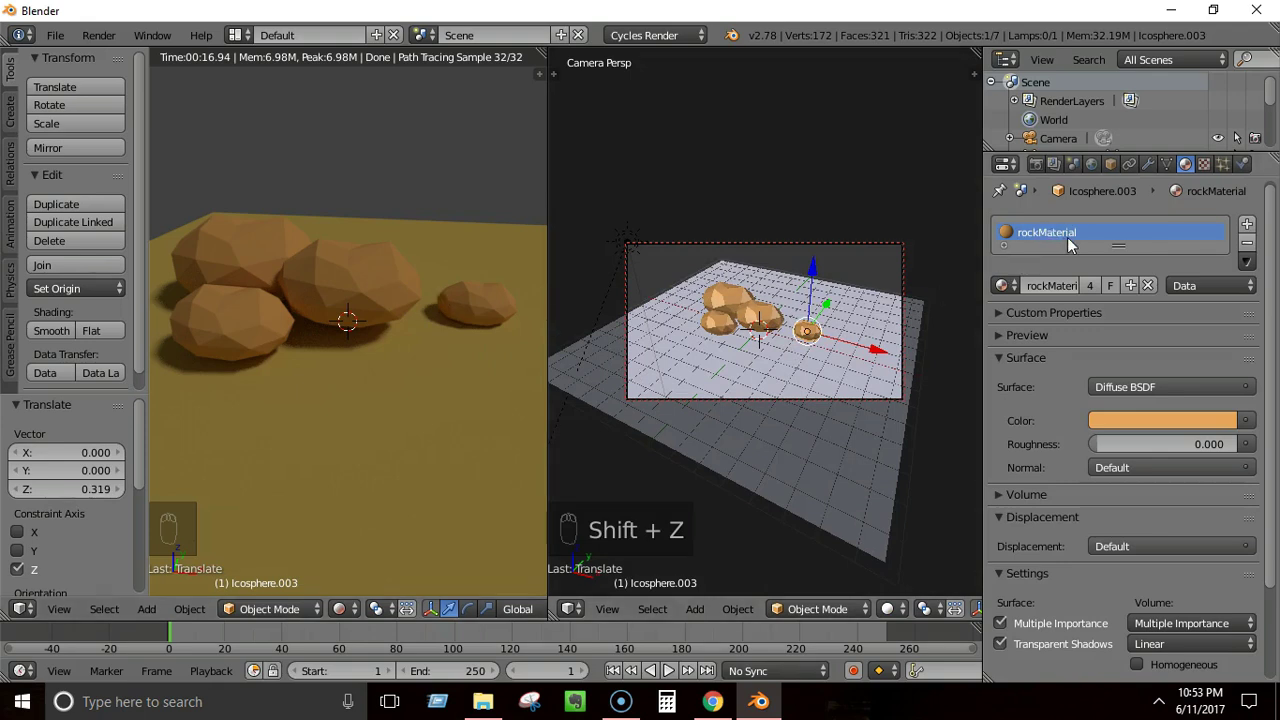
left_click(1151, 420)
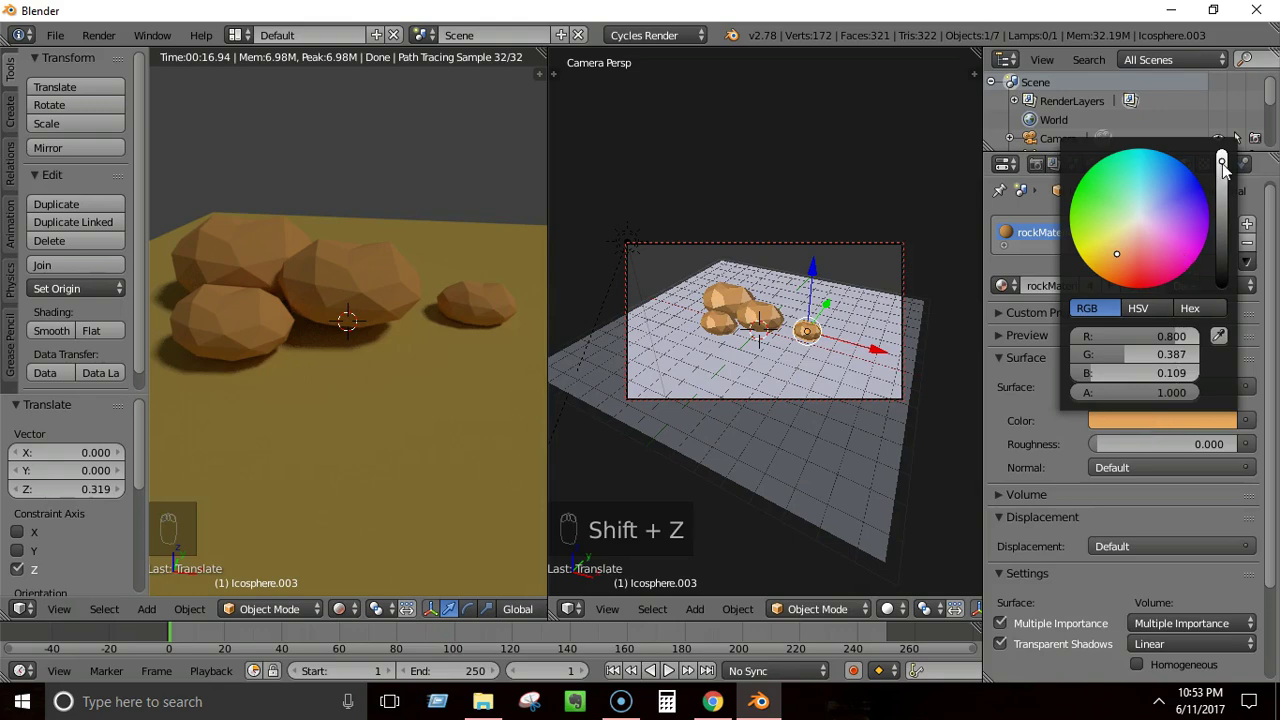
left_click_drag(1223, 164, 1222, 224)
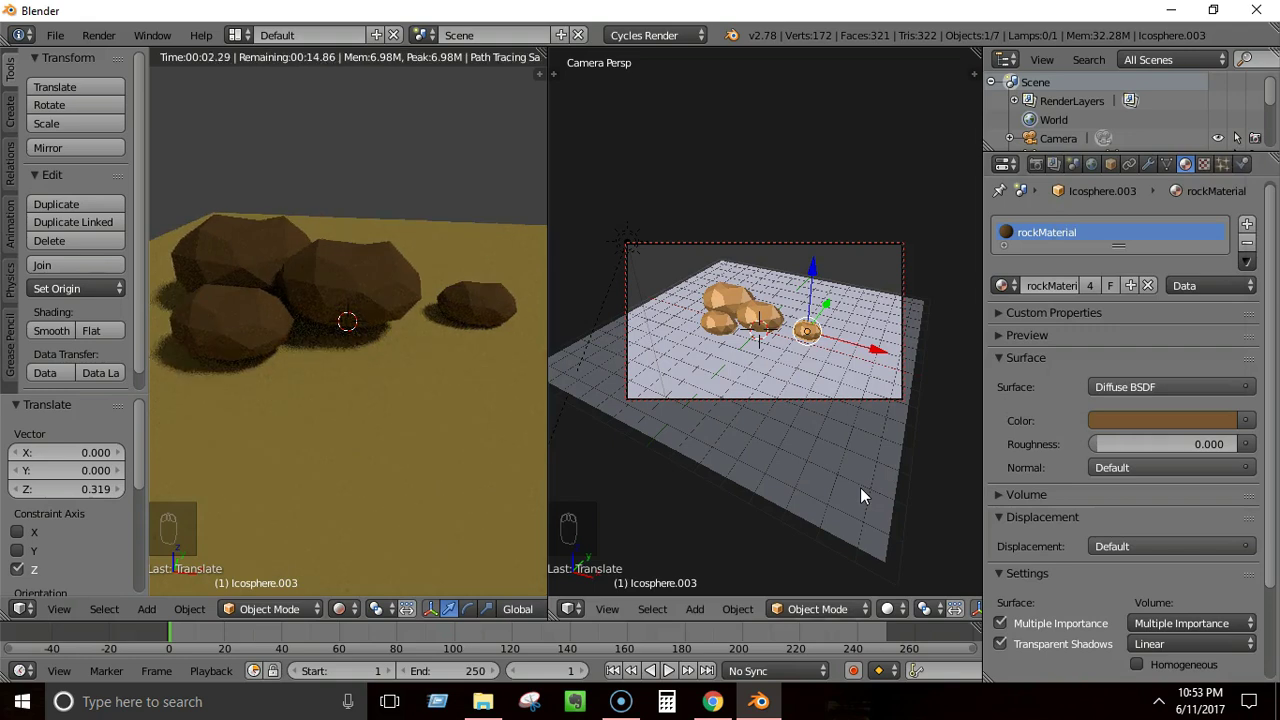
- Enable nodes for the world background, brighten its color to light gray, and preview the camera view in rendered shading
left_click(1094, 165)
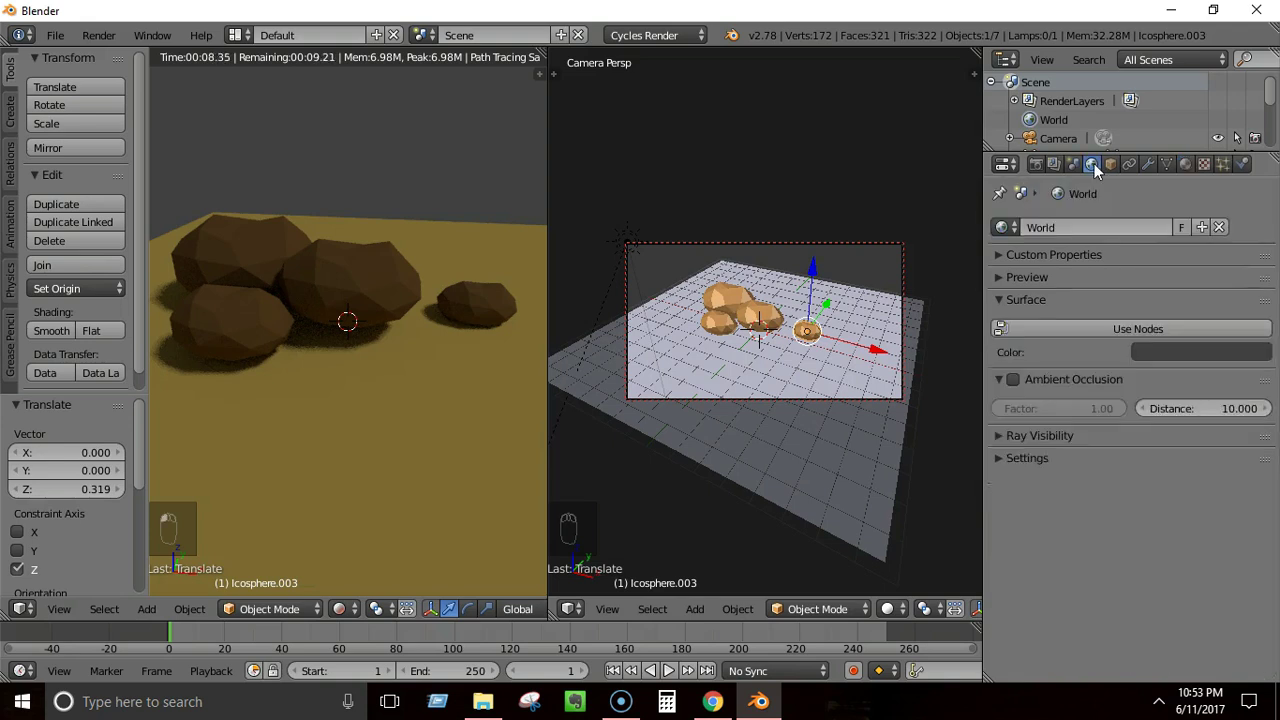
left_click(1108, 330)
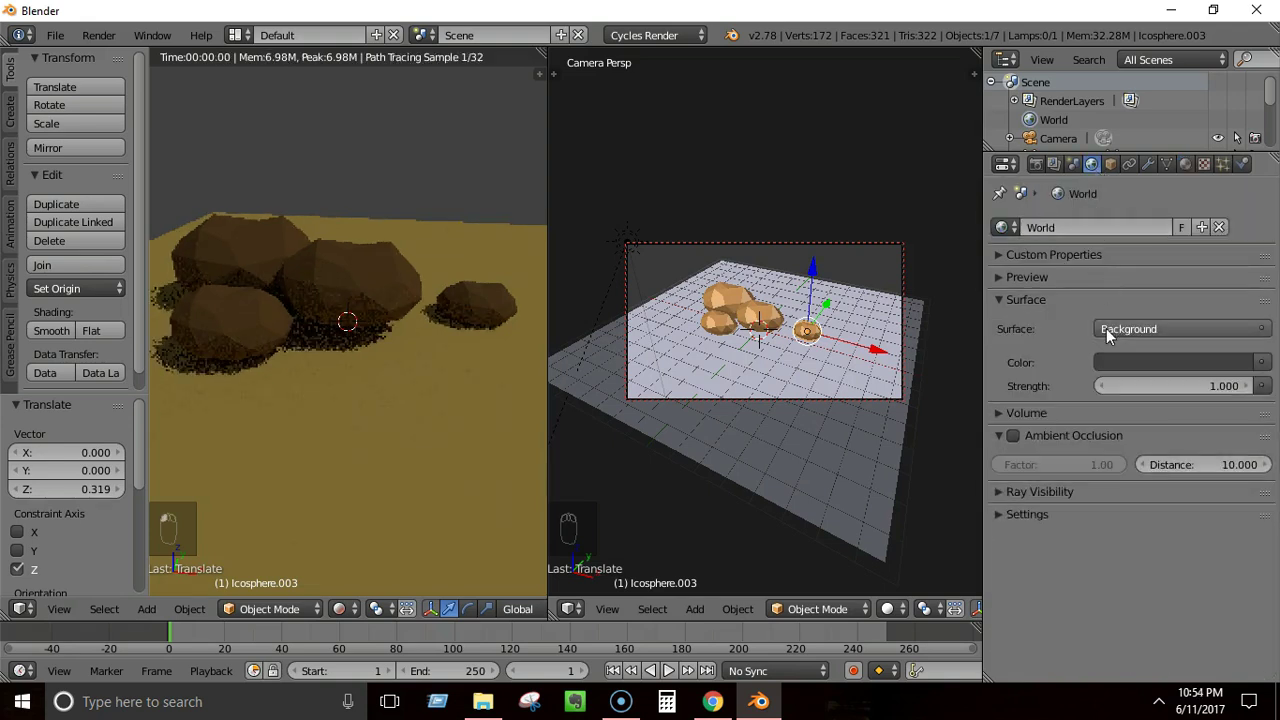
left_click(1154, 361)
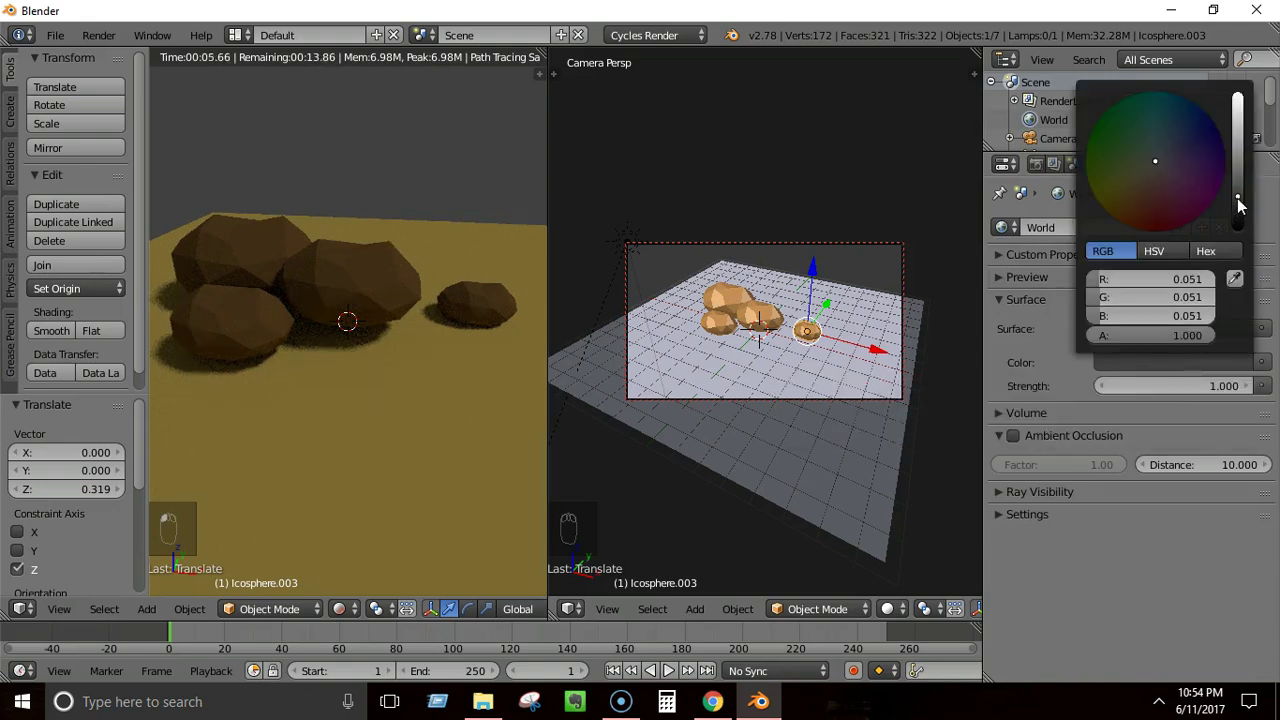
left_click_drag(1237, 196, 1237, 148)
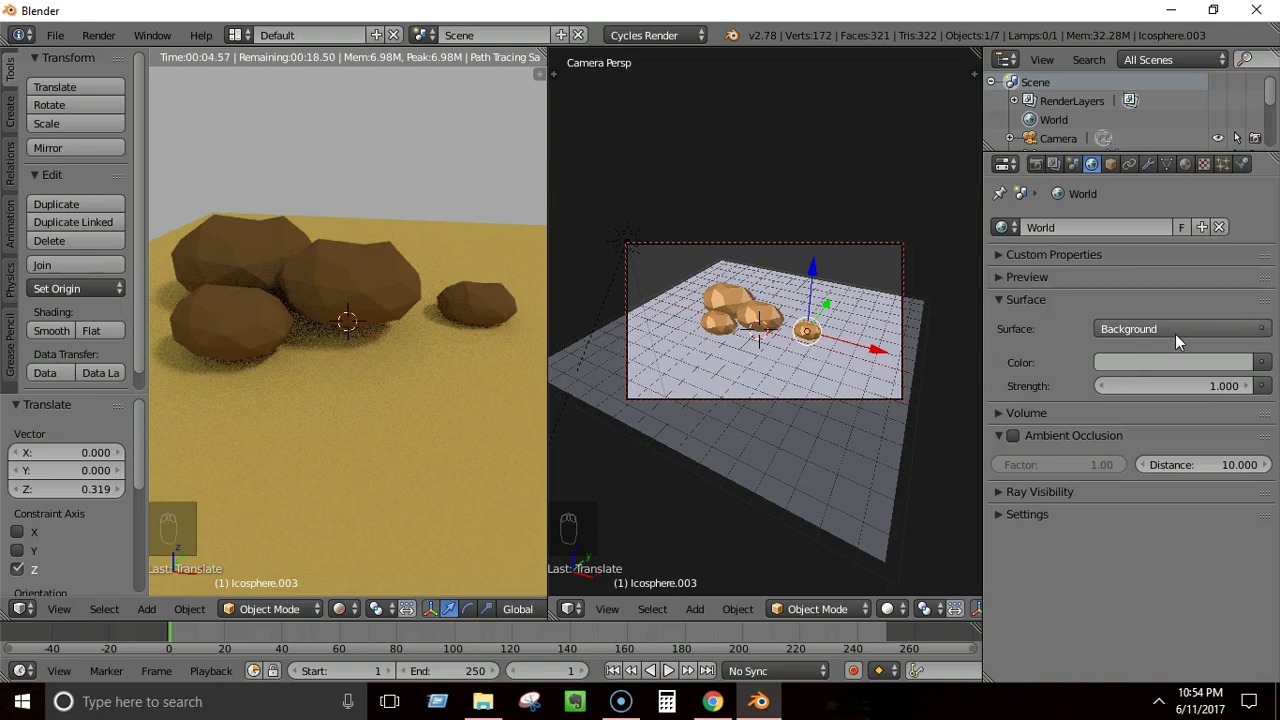
key("shift+z")
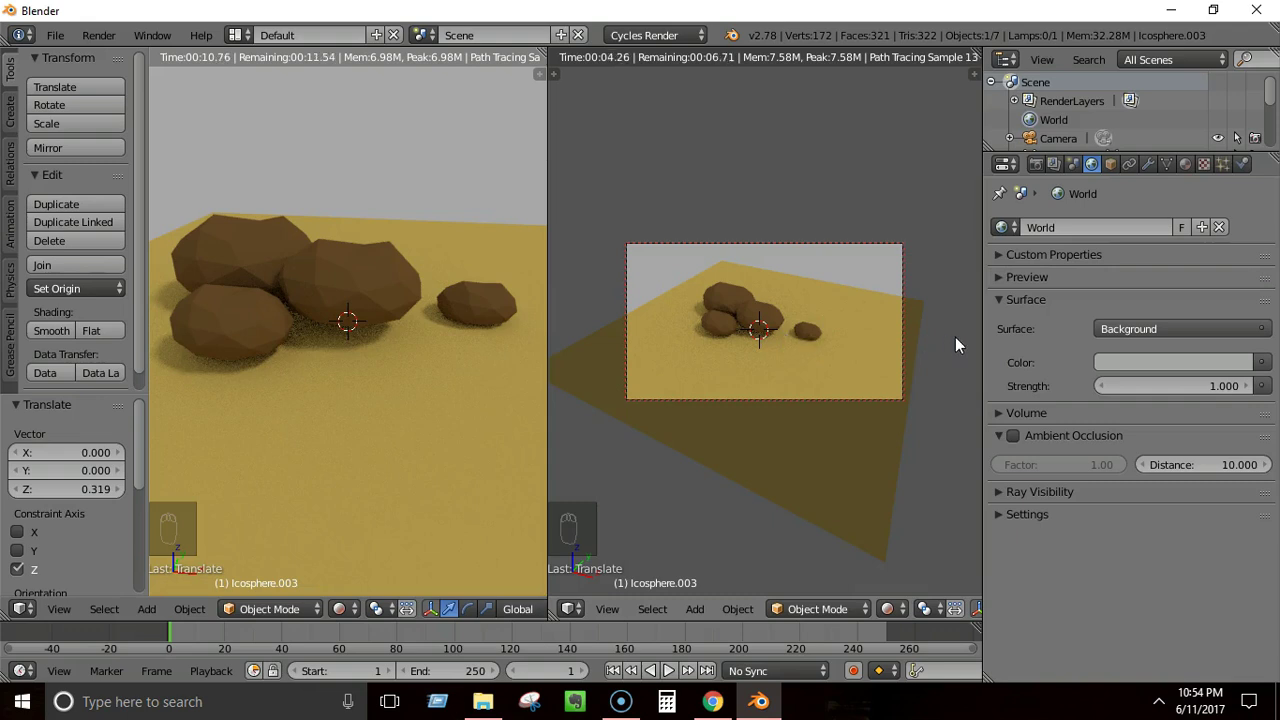
key("shift+z")
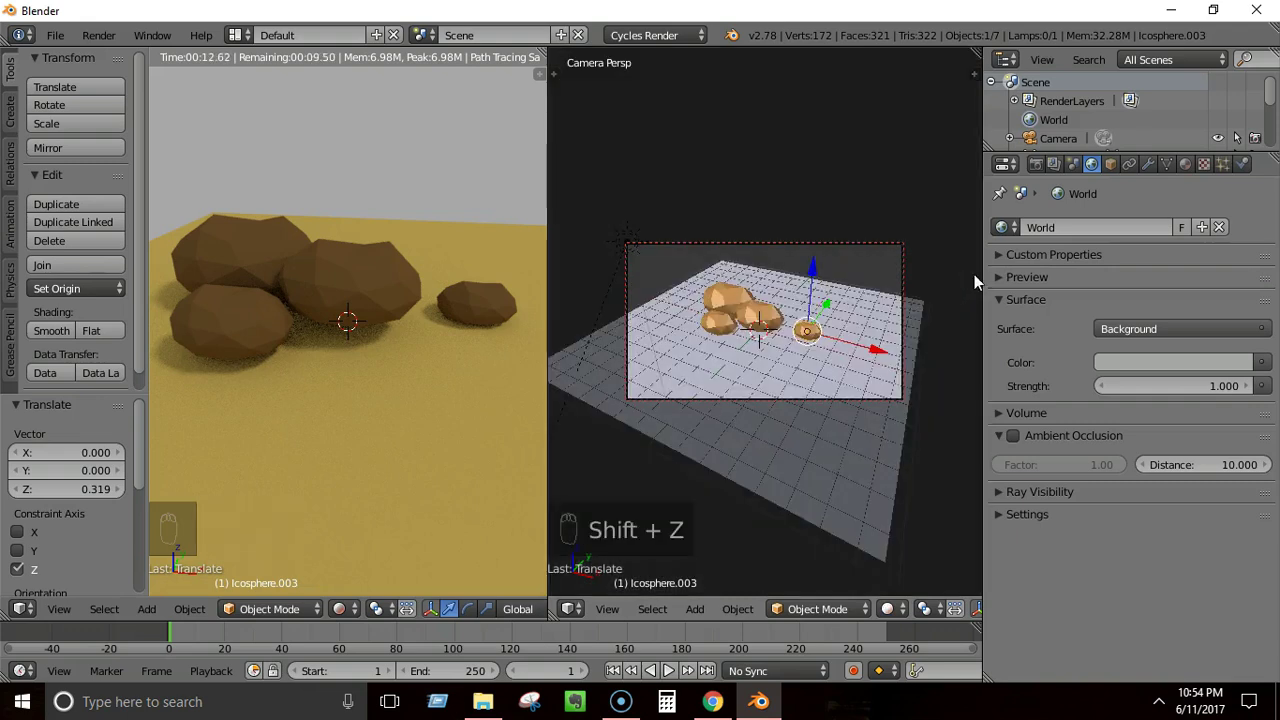
- Slightly brighten the sandy yellow diffuse color of the ground plane's material
right_click(820, 430)
left_click(1185, 164)
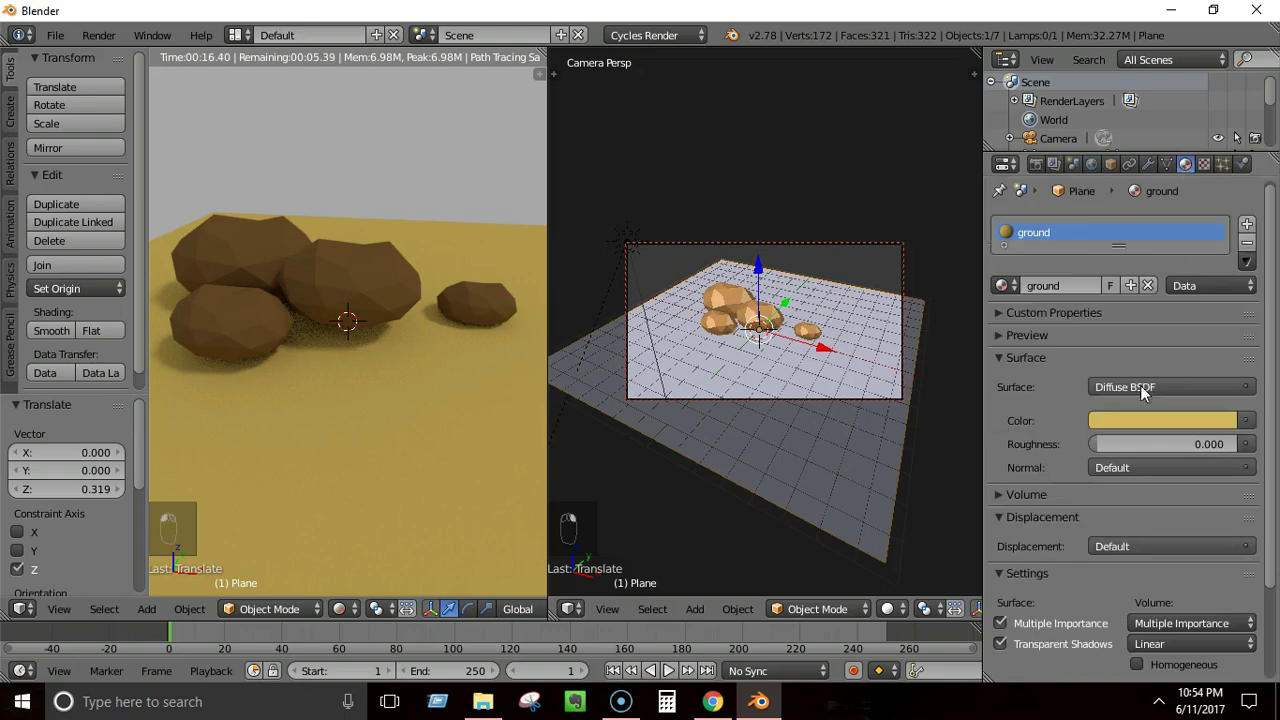
left_click(1134, 418)
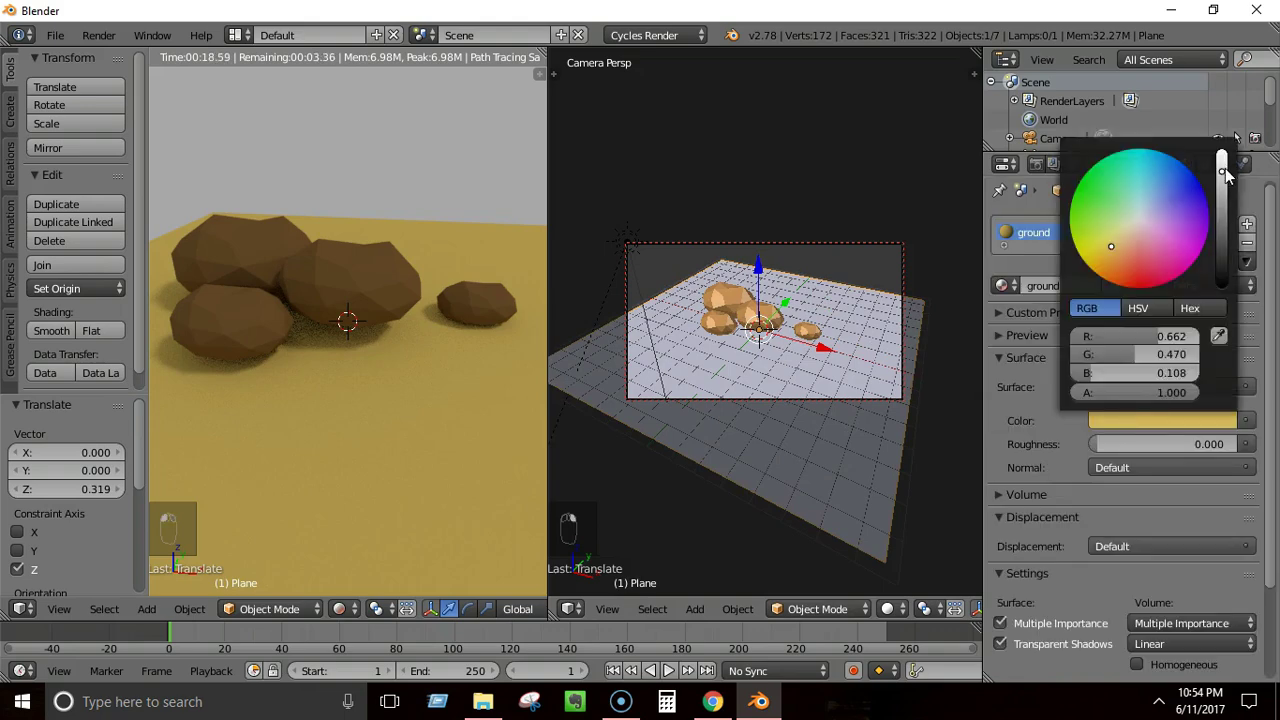
scroll(1130, 205, "up", 2)
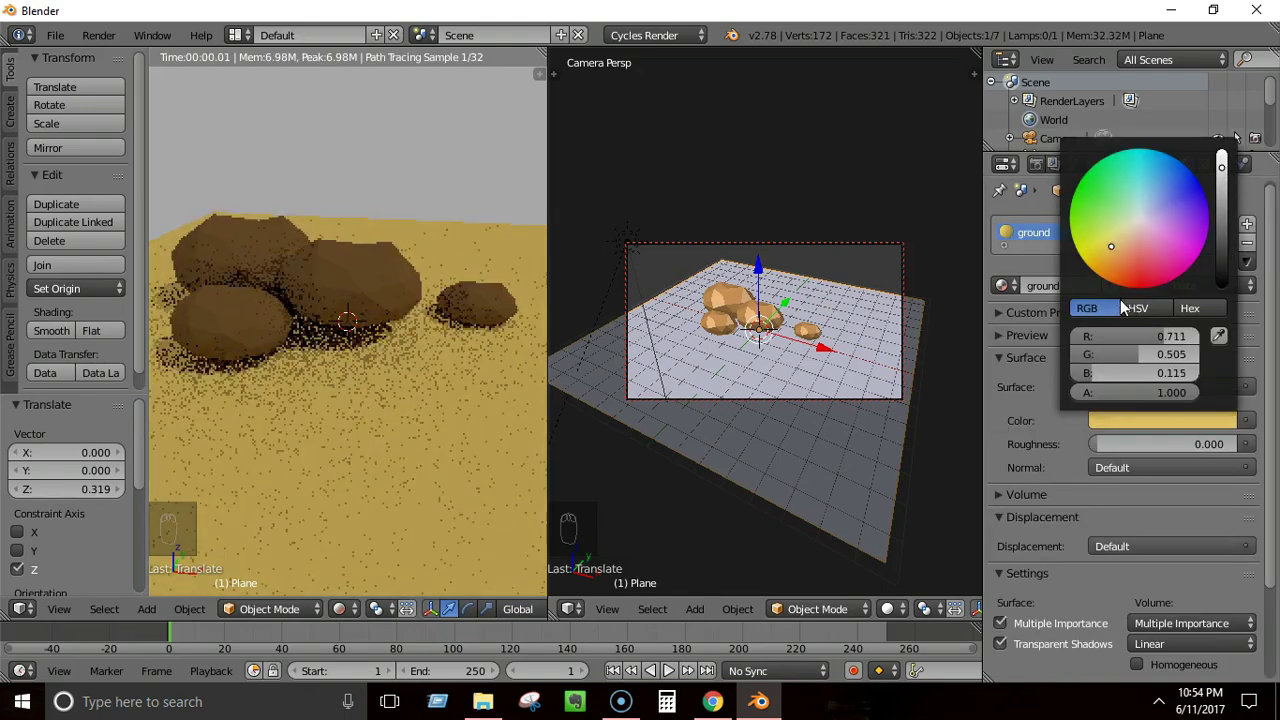
left_click_drag(1110, 265, 1110, 245)
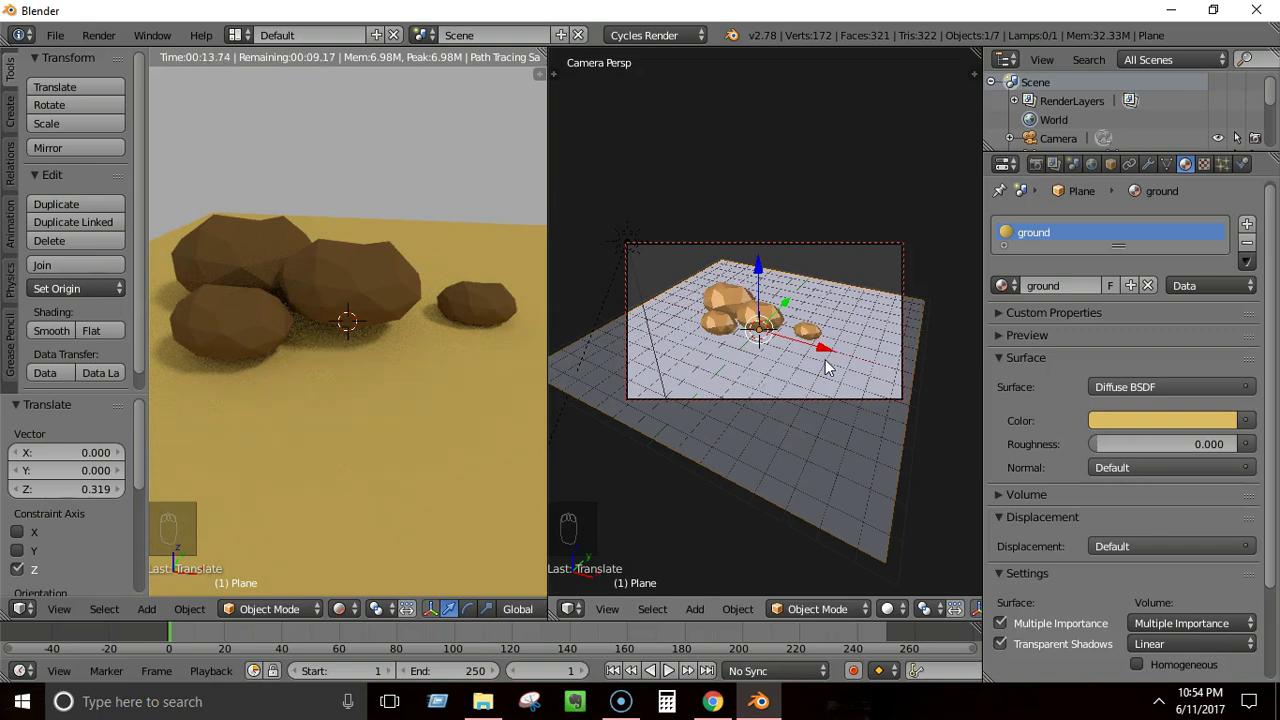
- Review the render resolution, output and sampling settings, and examine the noise around the rocks in the rendered preview
left_click(1036, 165)
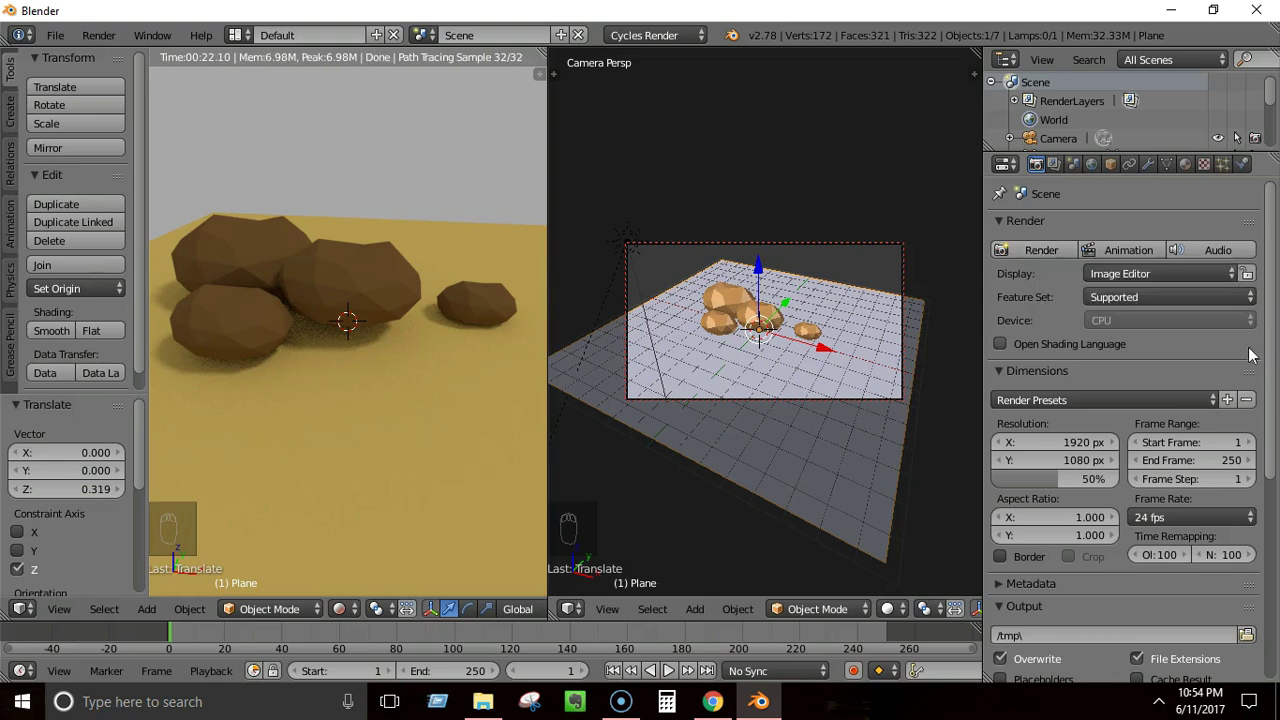
scroll(1272, 378, "down", 1)
scroll(1268, 376, "down", 3)
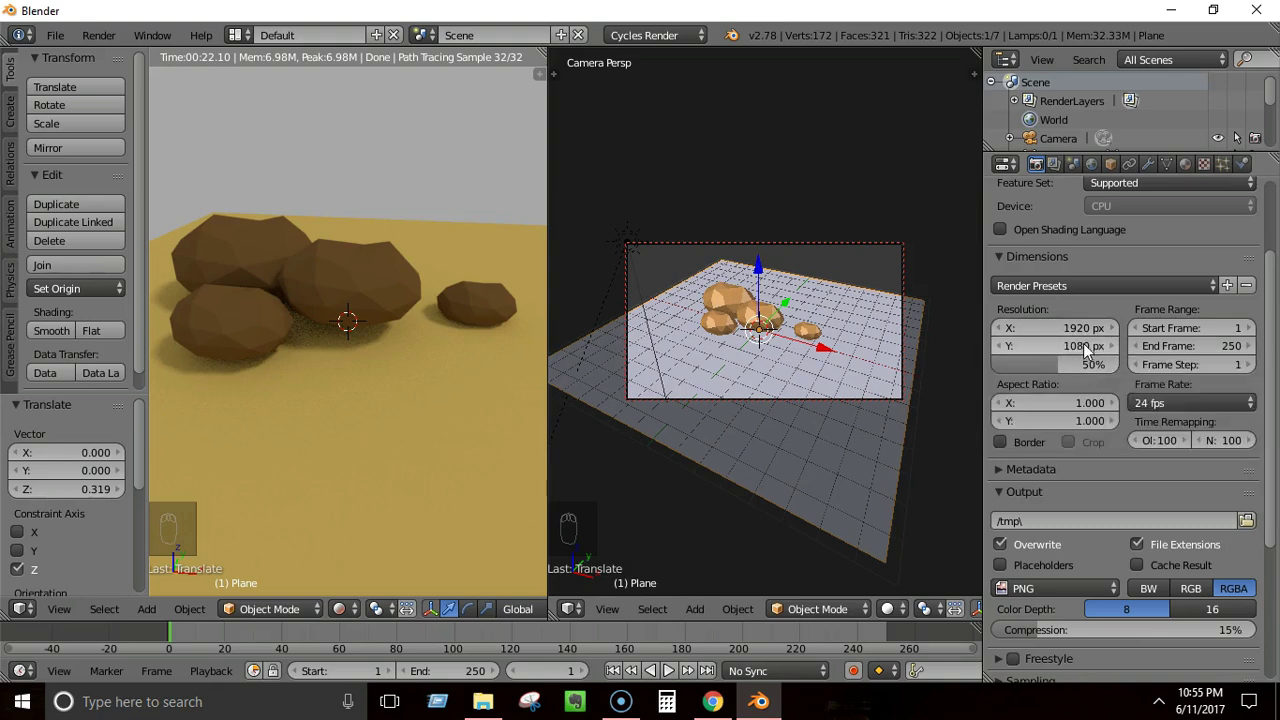
left_click_drag(1276, 382, 1276, 537)
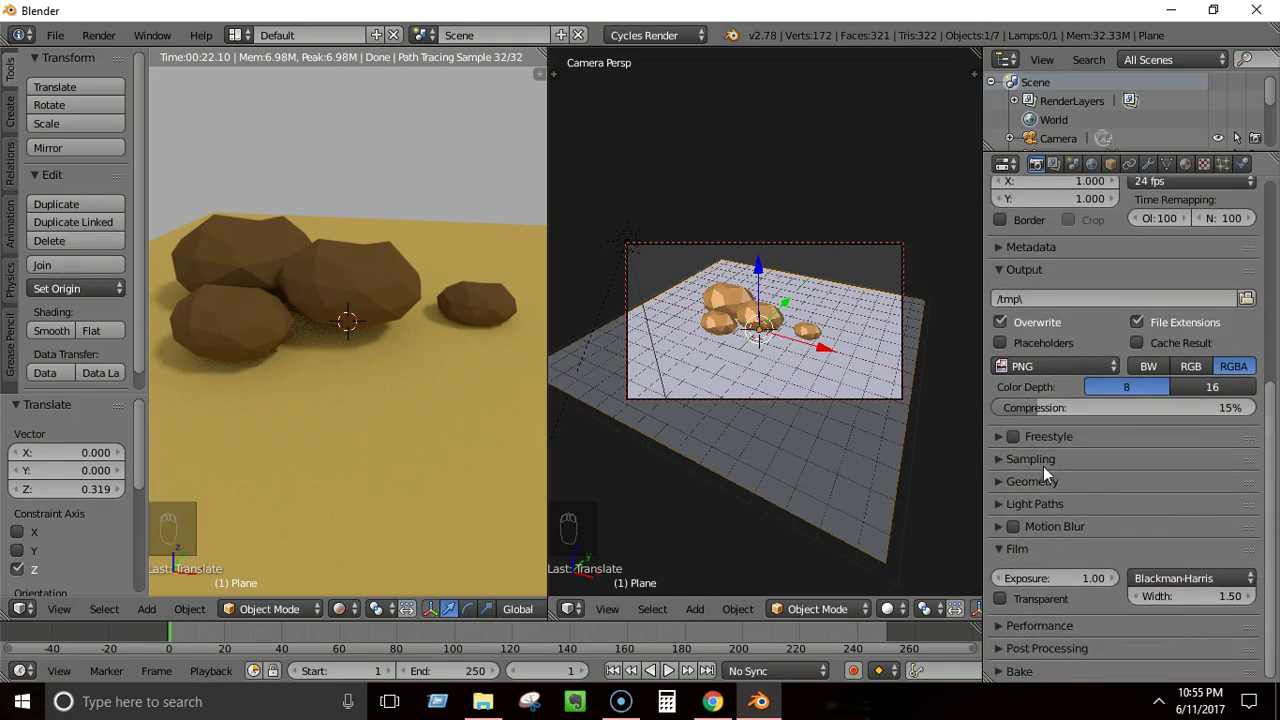
left_click(1001, 462)
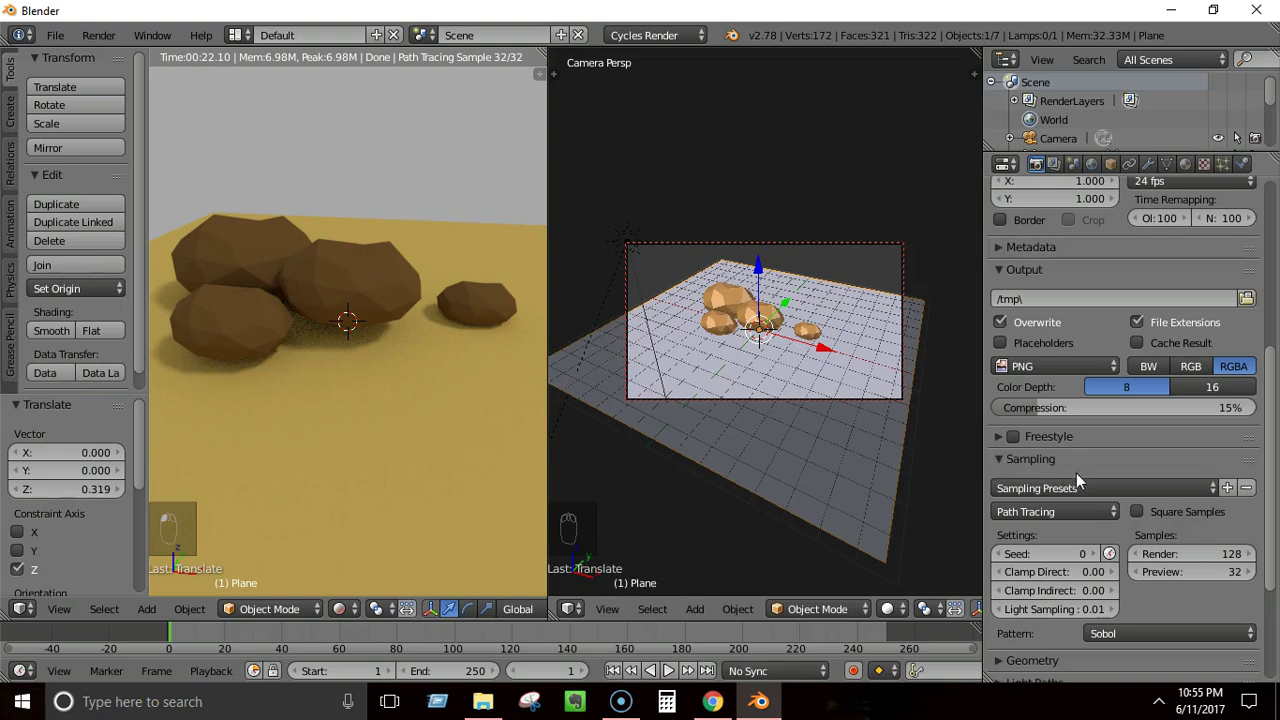
scroll(1265, 470, "down", 4)
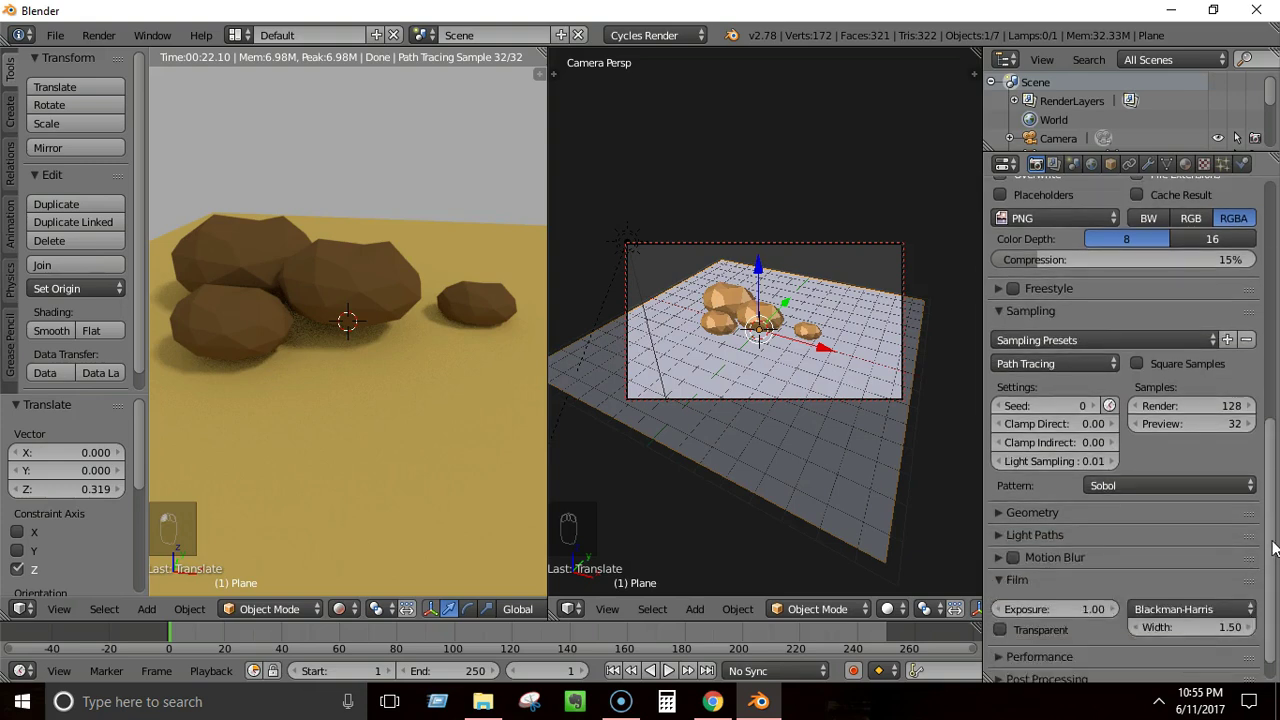
left_click(1224, 409)
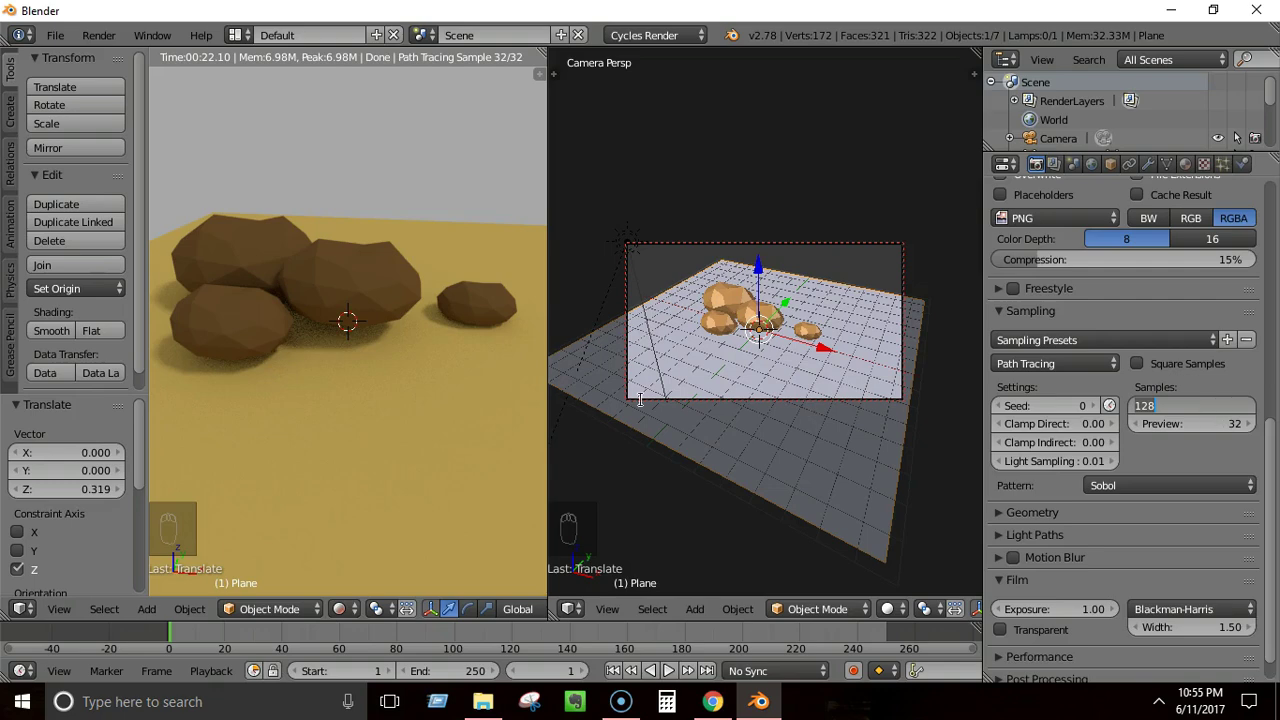
key("Return")
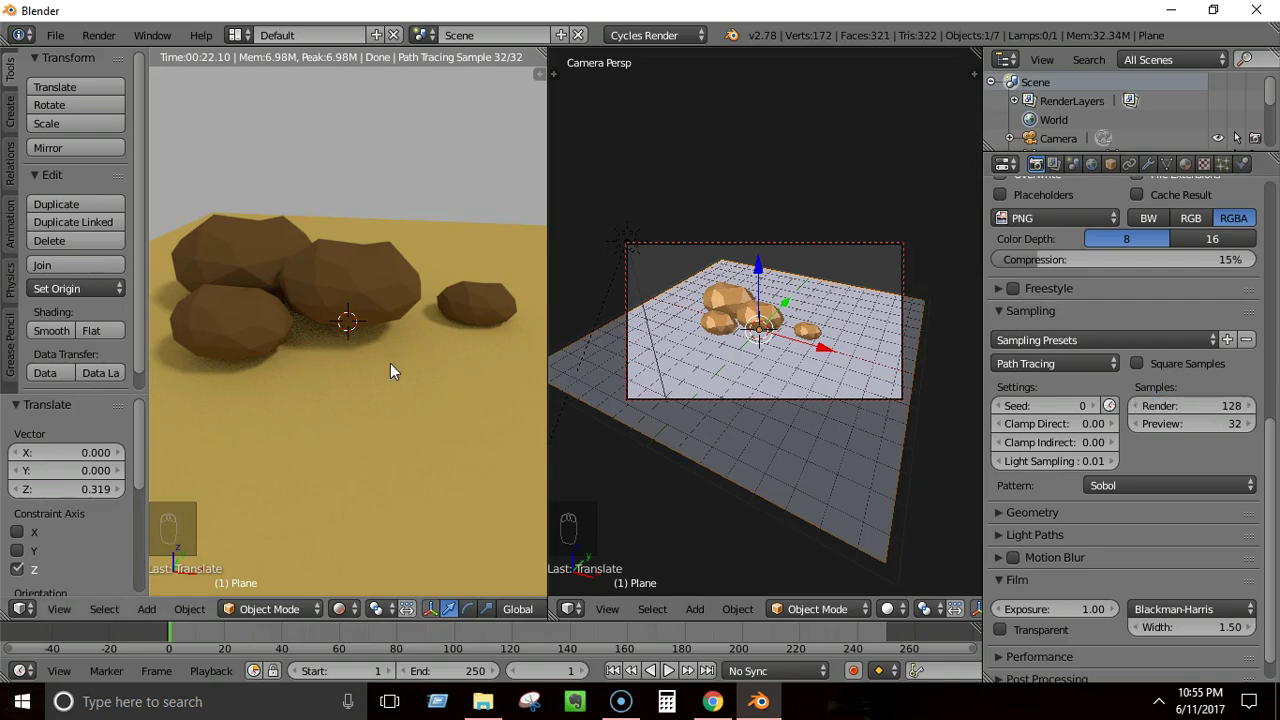
scroll(344, 344, "up", 3)
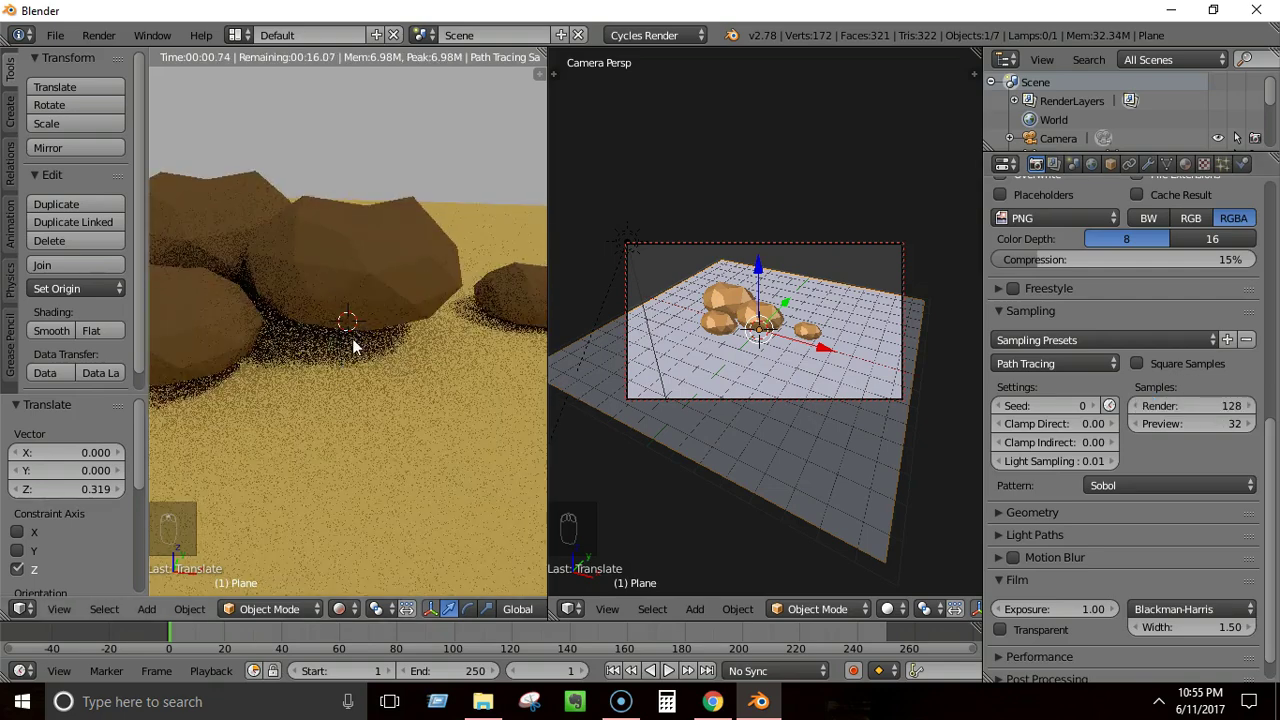
scroll(354, 338, "down", 4)
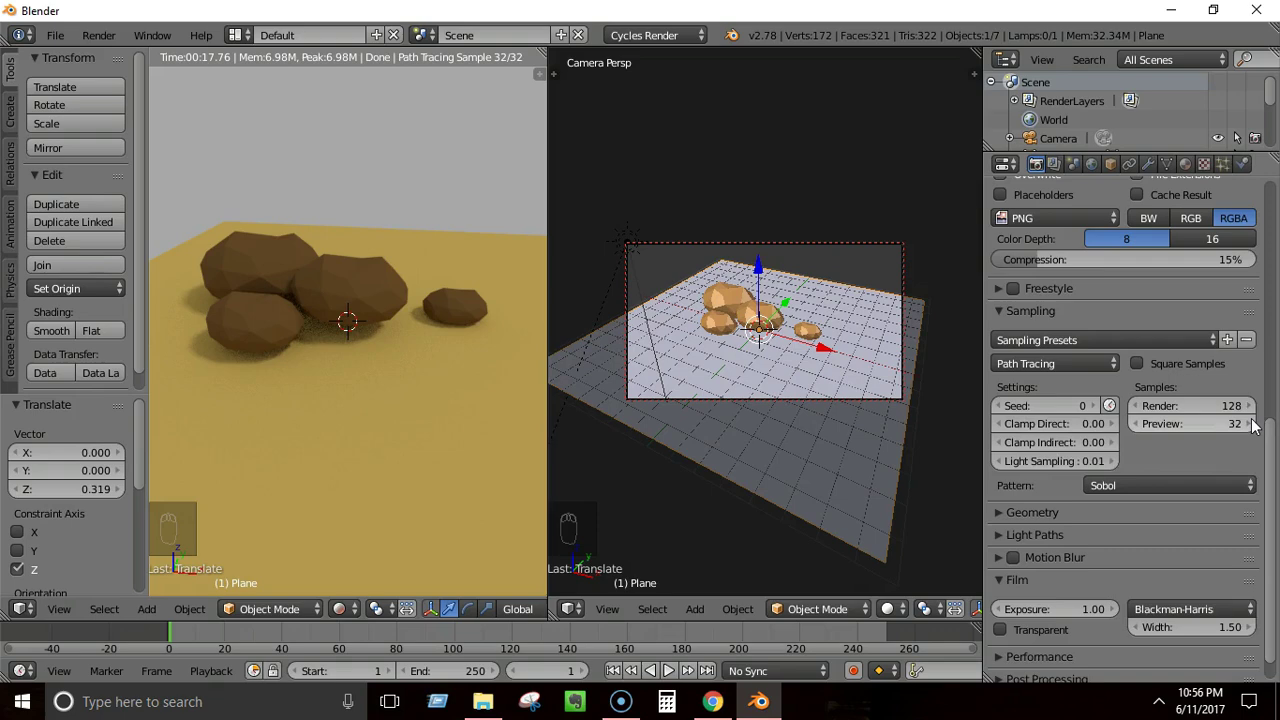
- Render the active scene and widen the image area to inspect the finished render
scroll(1254, 426, "up", 10)
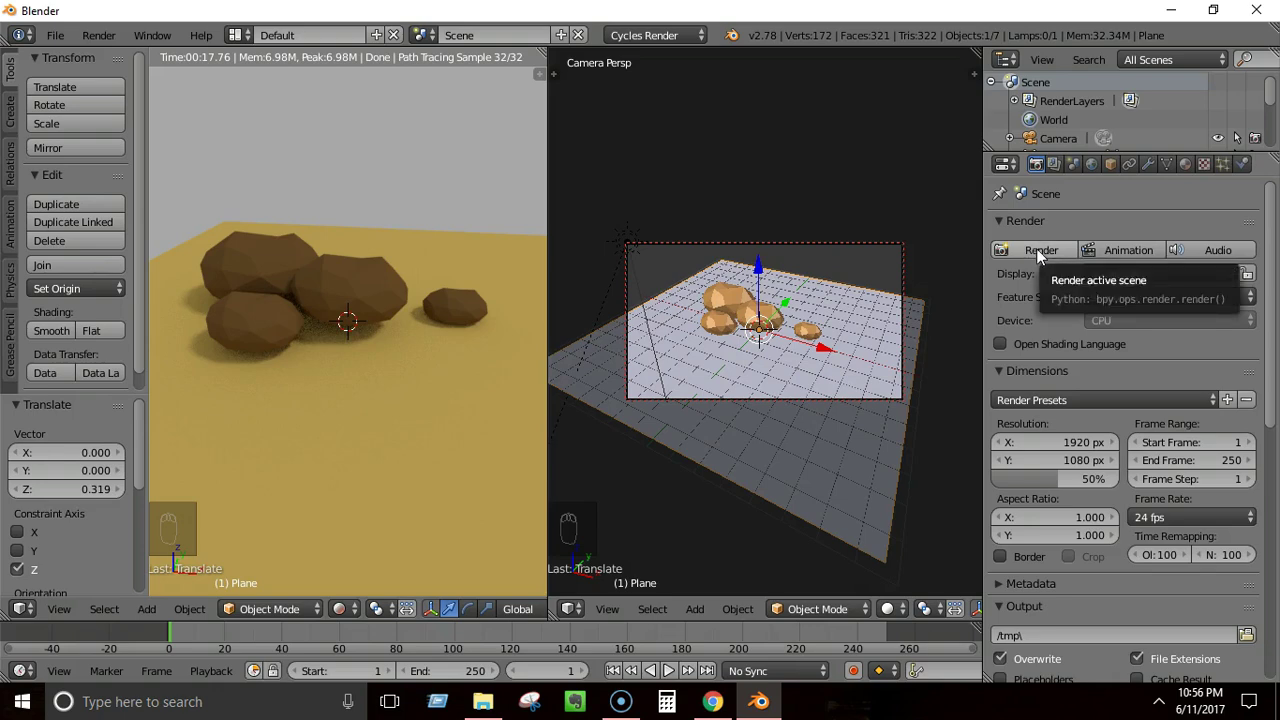
left_click(1037, 255)
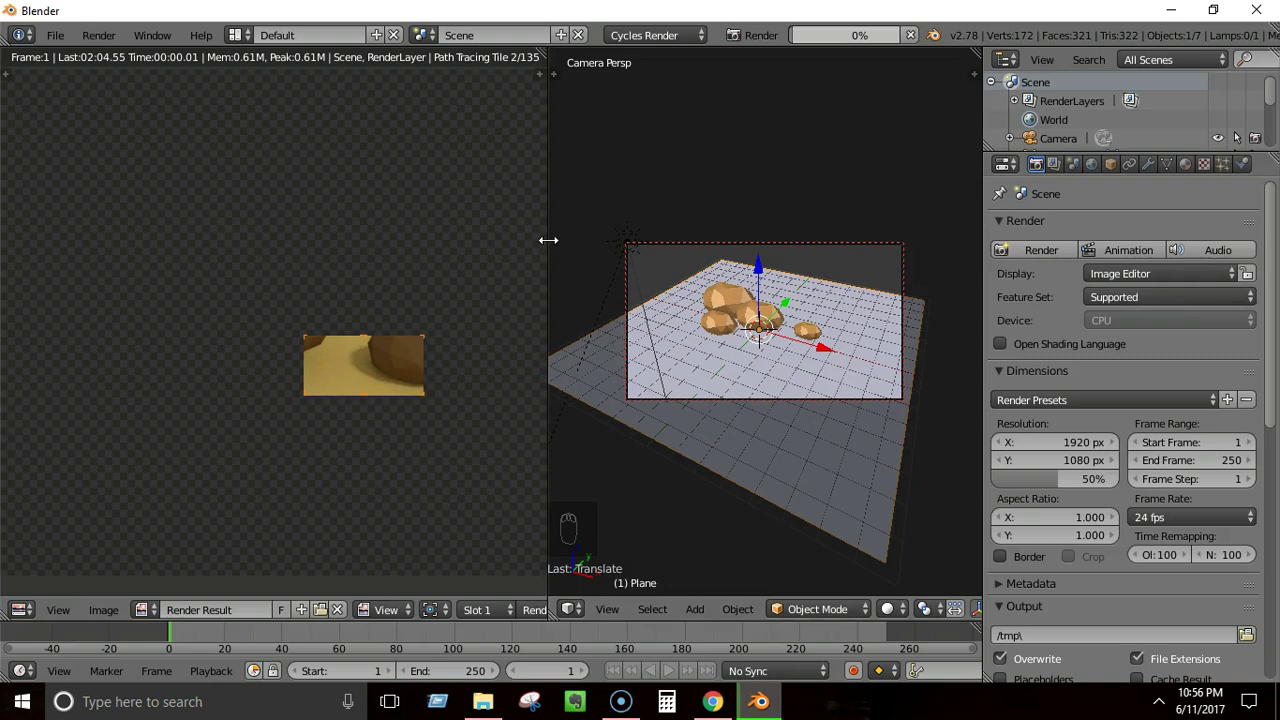
left_click_drag(549, 240, 728, 243)
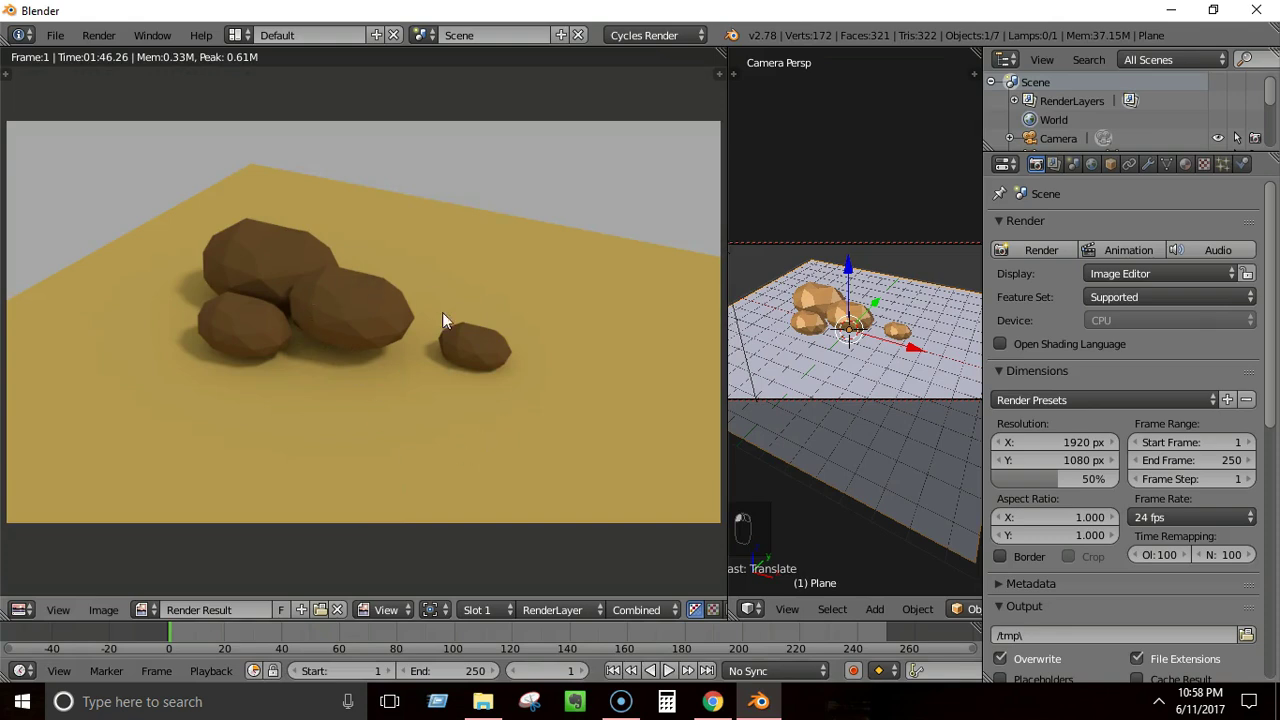
scroll(386, 359, "down", 2)
scroll(386, 359, "up", 2)
scroll(387, 362, "down", 2)
scroll(387, 362, "up", 1)
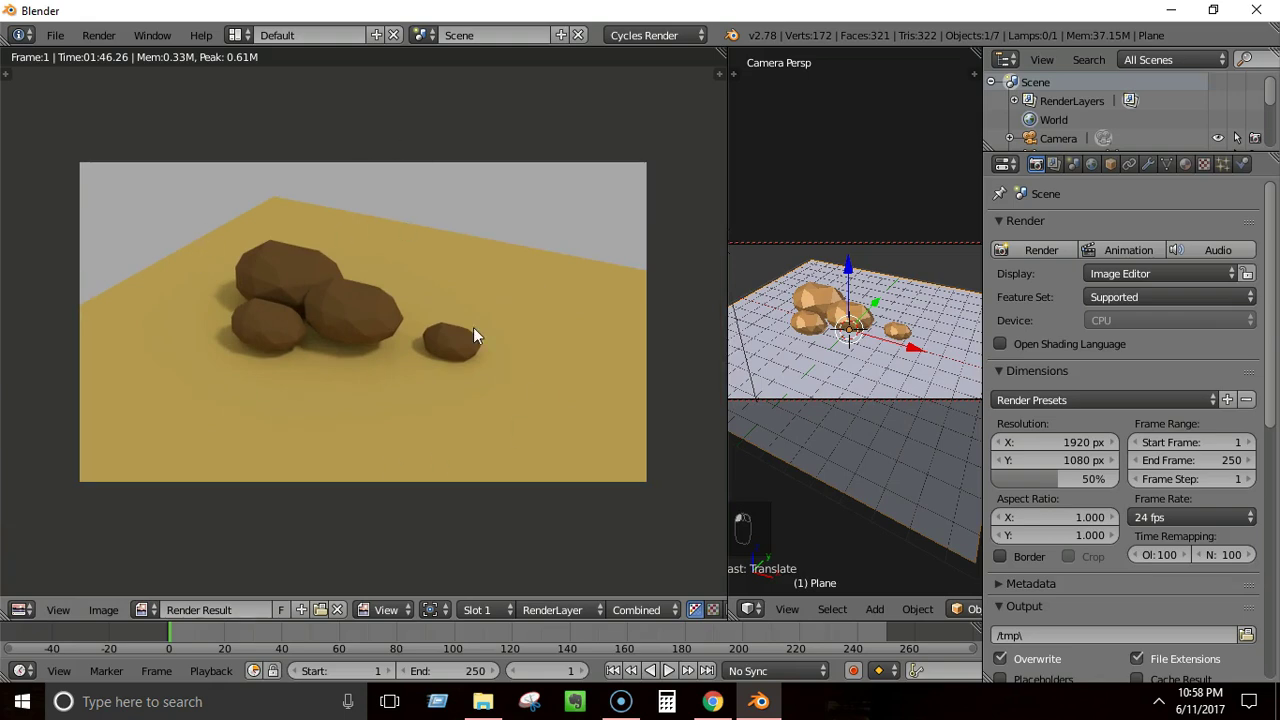
- Save a copy of the rendered image as rockCourse.png in E:\test\Blender\
left_click(106, 608)
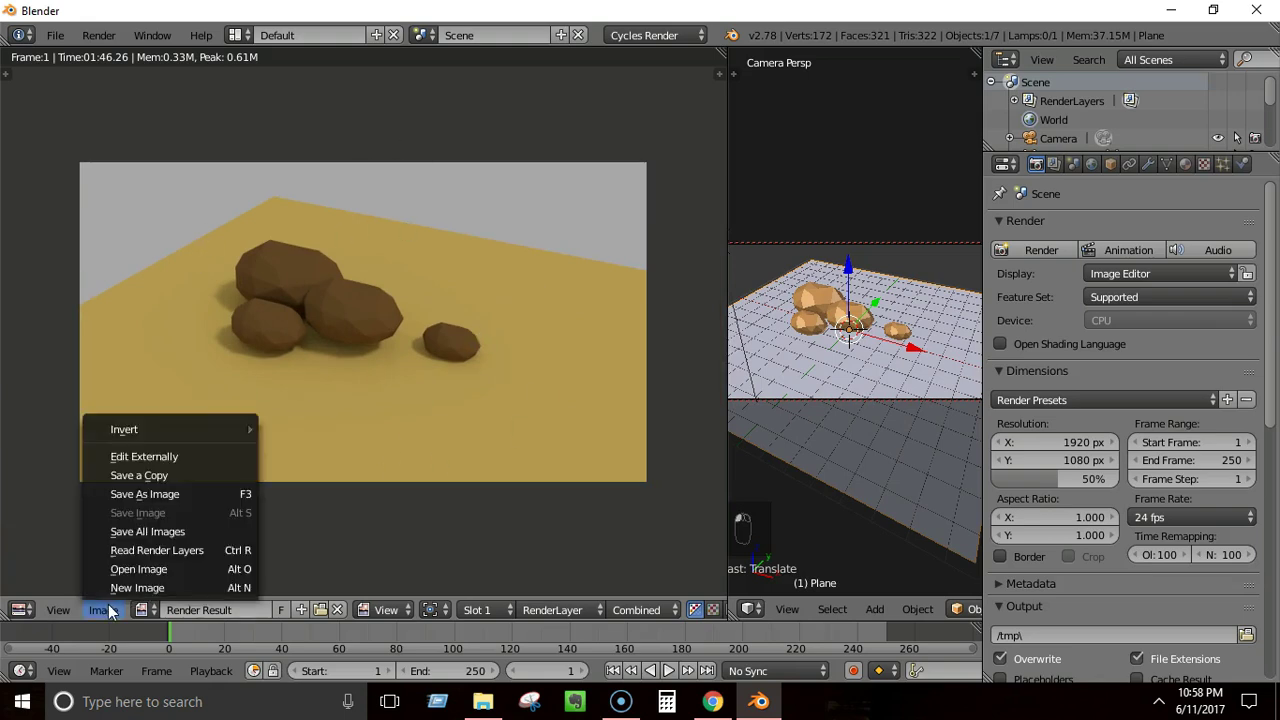
left_click(139, 475)
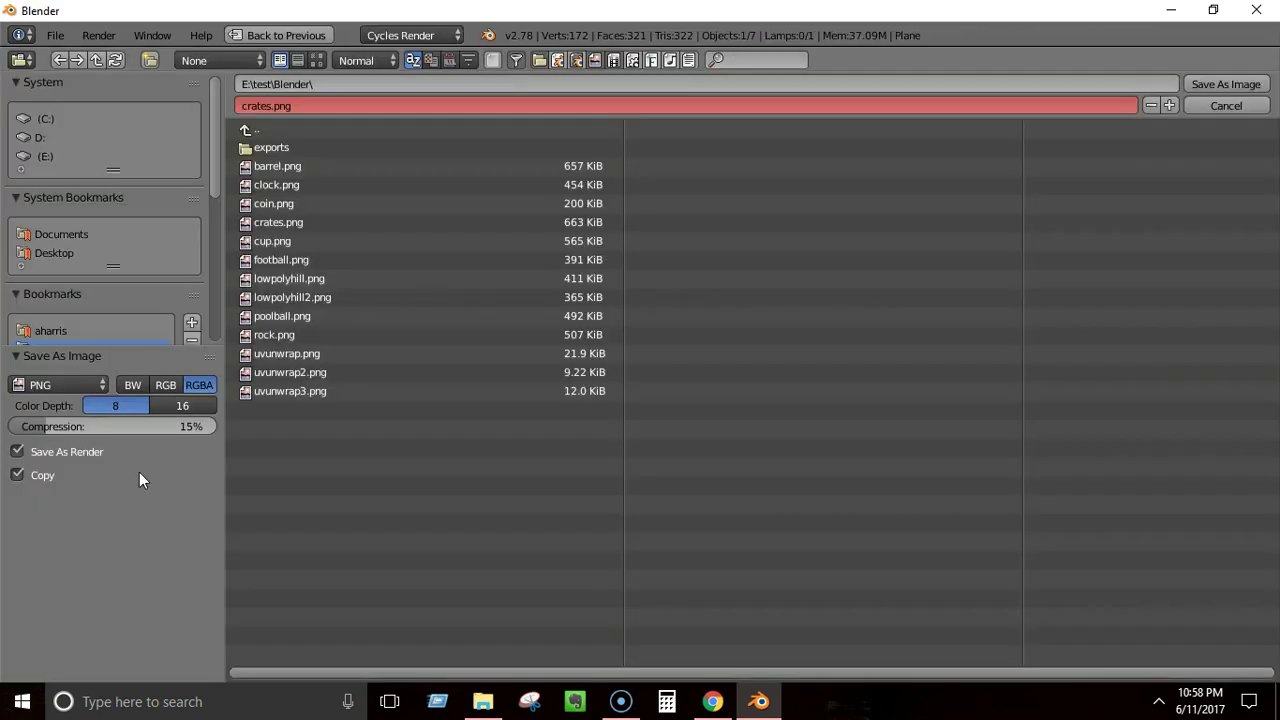
left_click(270, 107)
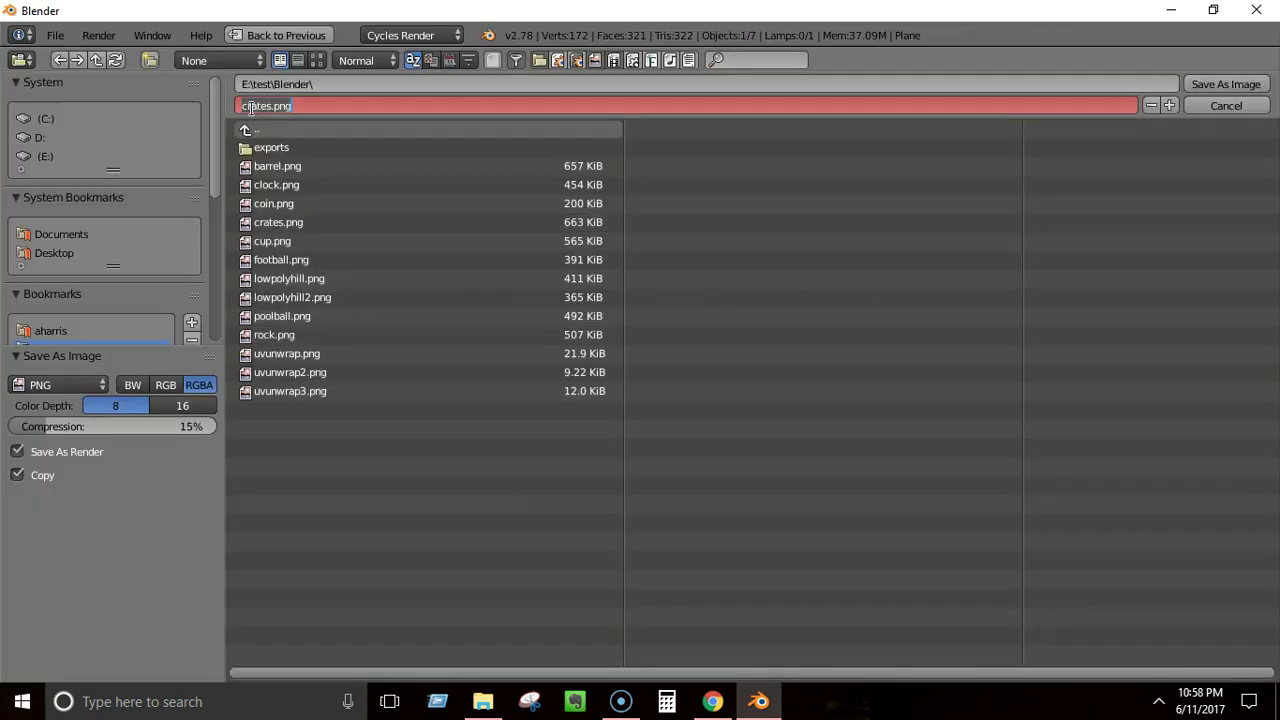
type("rockCourse")
left_click(1220, 84)
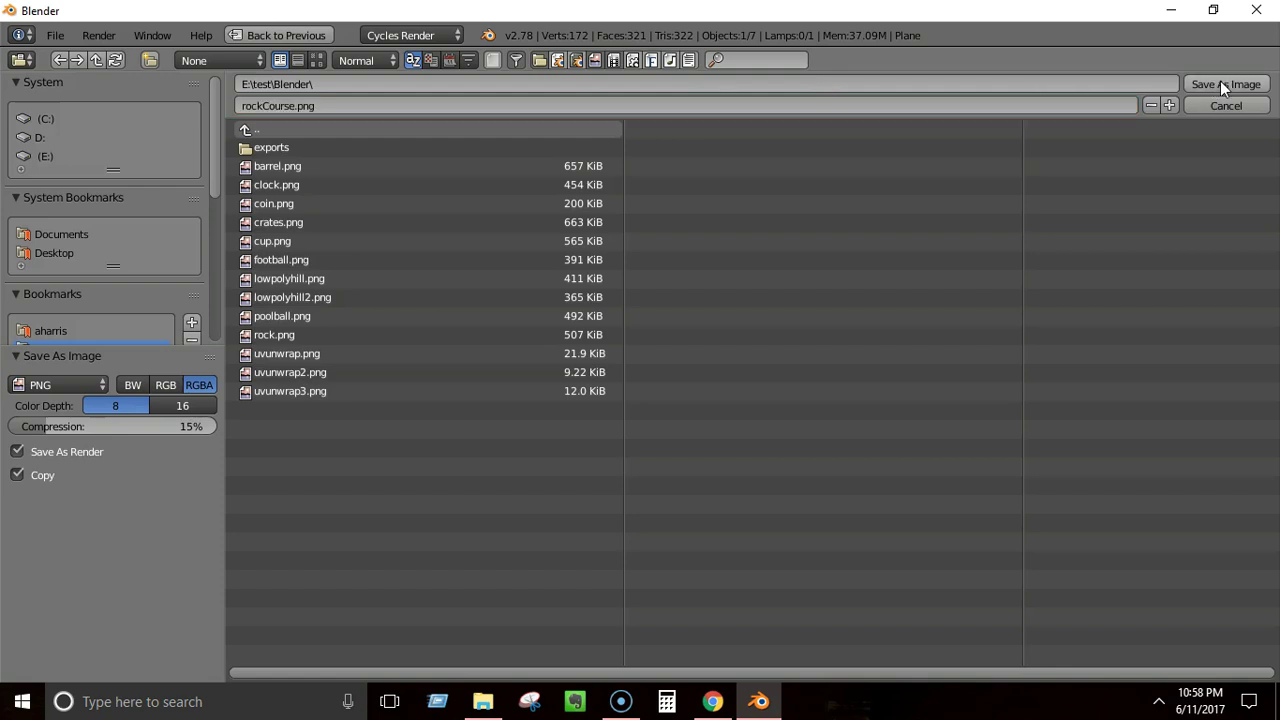
left_click(1220, 84)
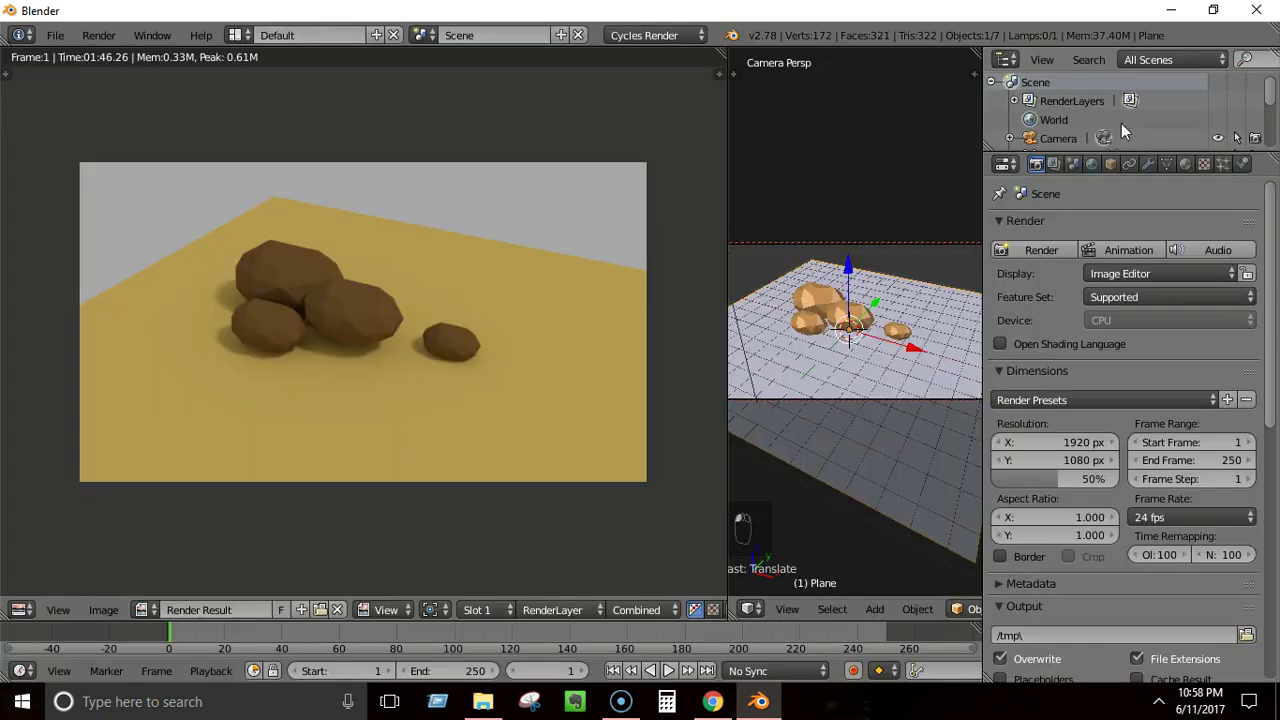
scroll(516, 347, "up", 1)
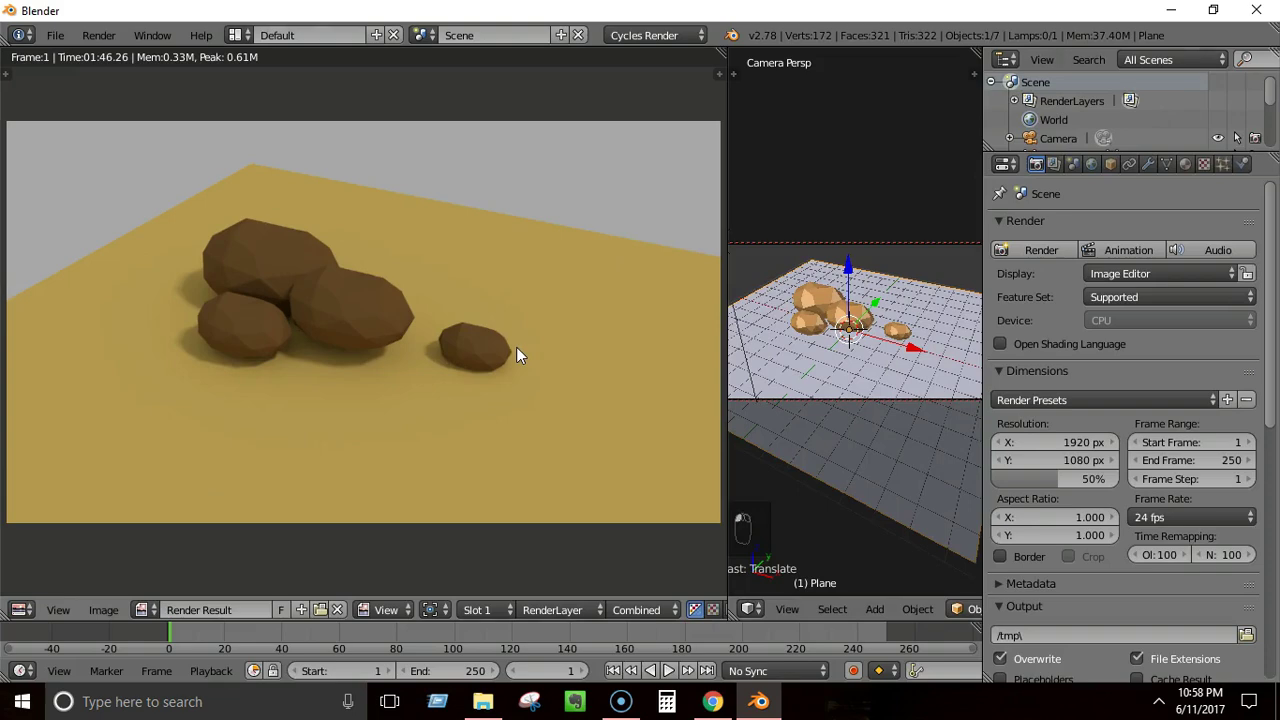
- Switch to File Explorer and open the E:\test\Blender folder
scroll(516, 347, "down", 1)
left_click(483, 701)
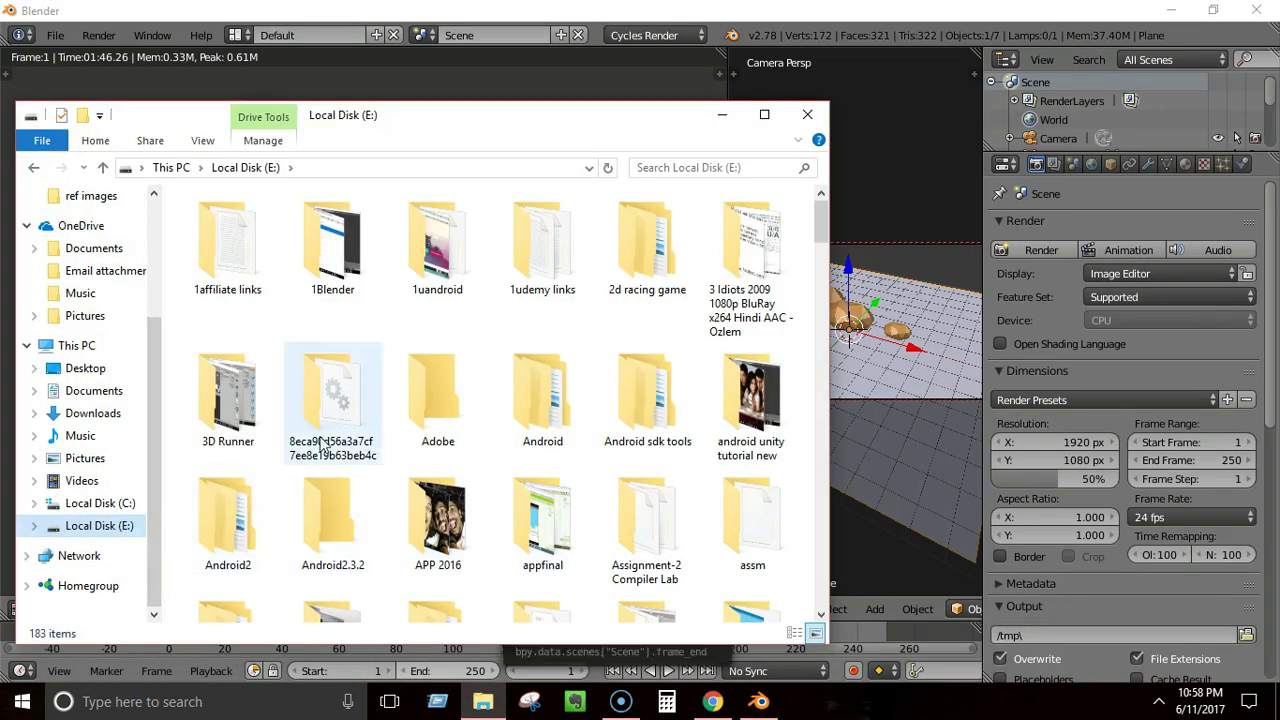
left_click(637, 383)
scroll(637, 383, "down", 10)
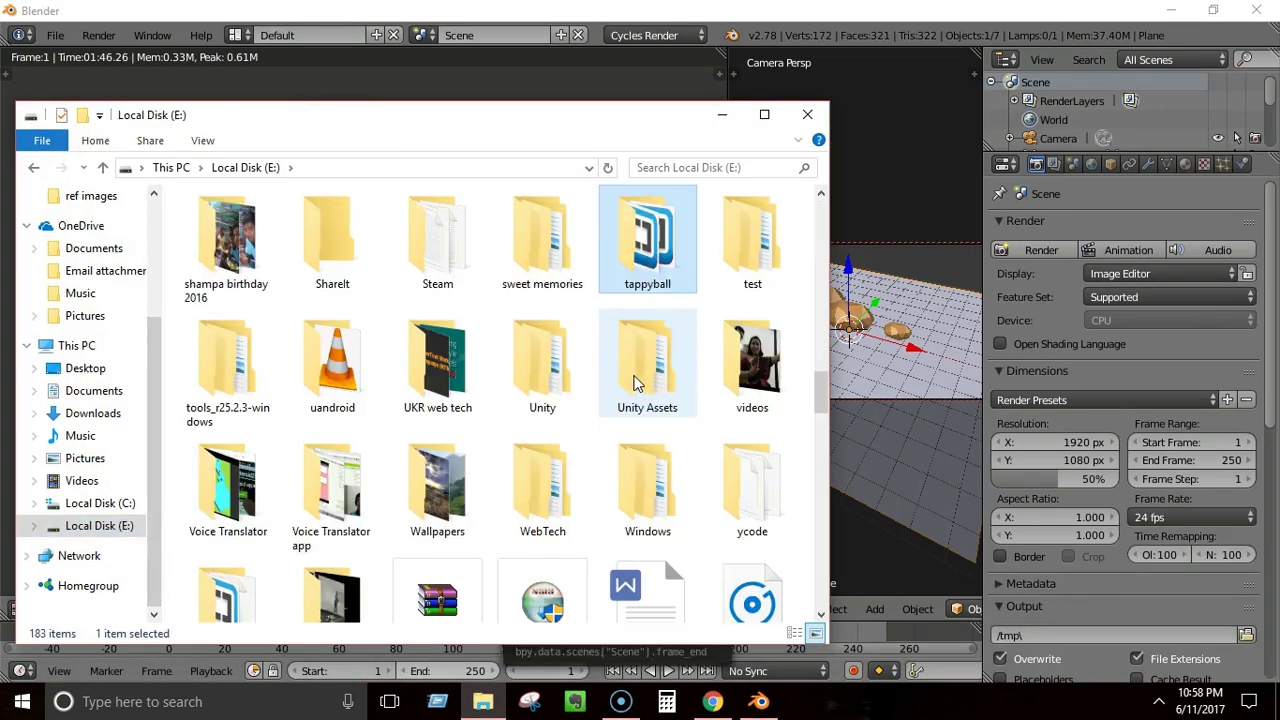
double_click(746, 245)
double_click(243, 245)
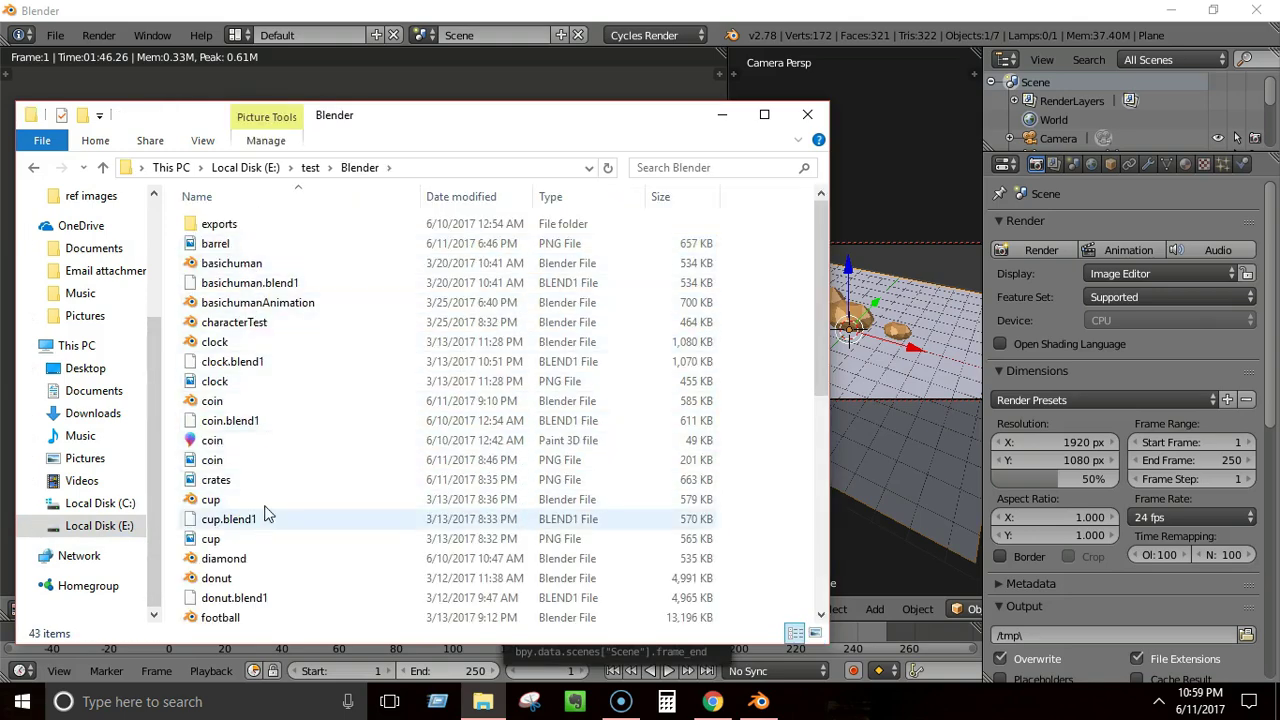
- Open rockCourse.png in the Photos viewer, inspect the saved render, and close the viewer
left_click(251, 362)
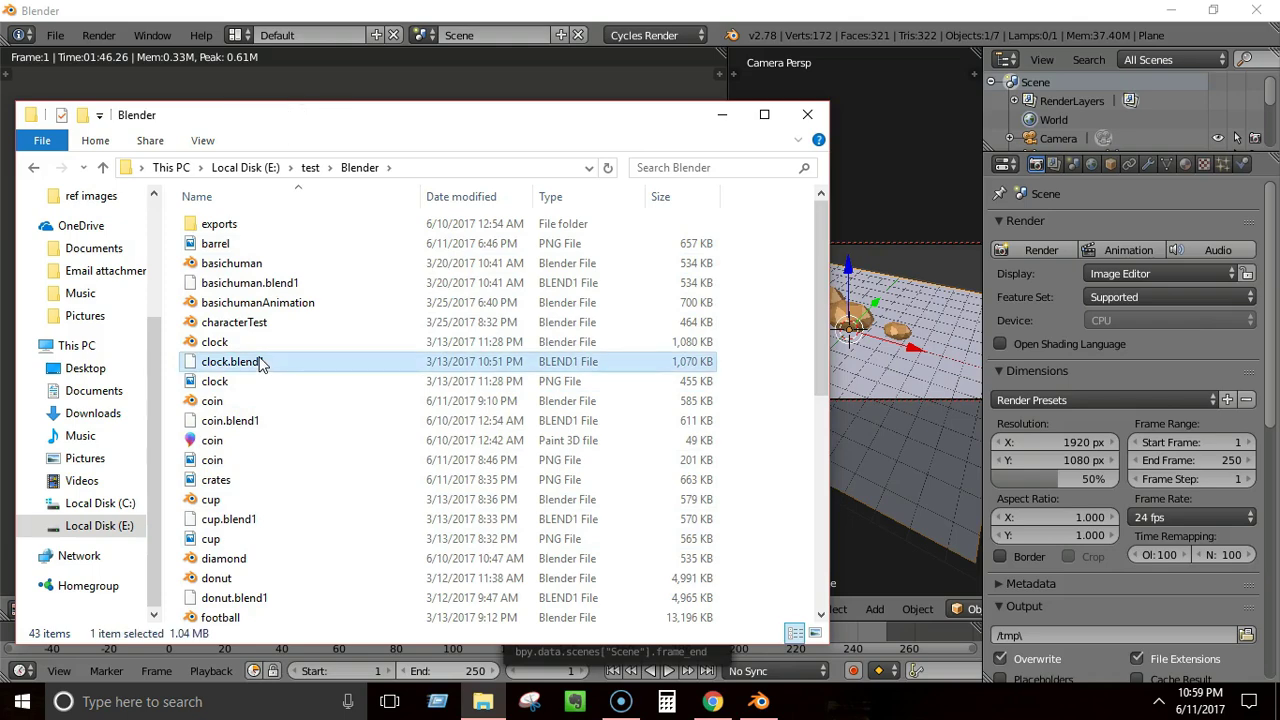
scroll(251, 365, "down", 7)
left_click(266, 396)
left_click(285, 416)
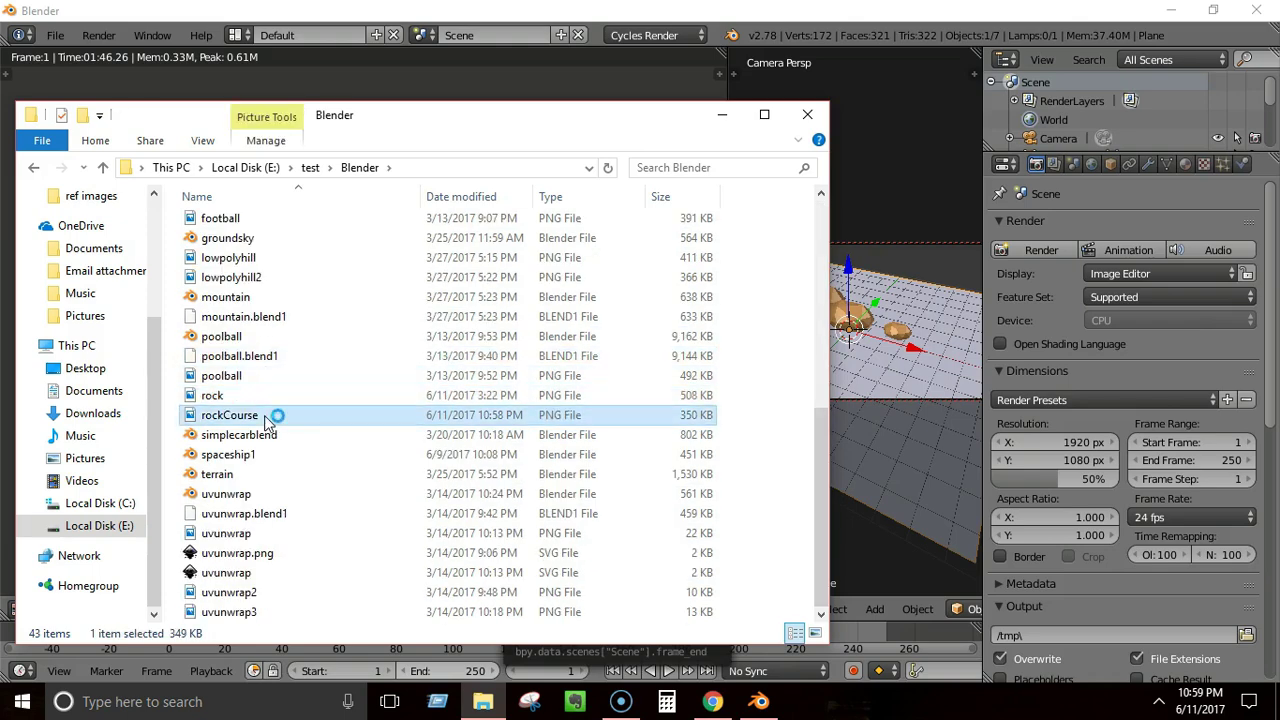
scroll(297, 414, "up", 7)
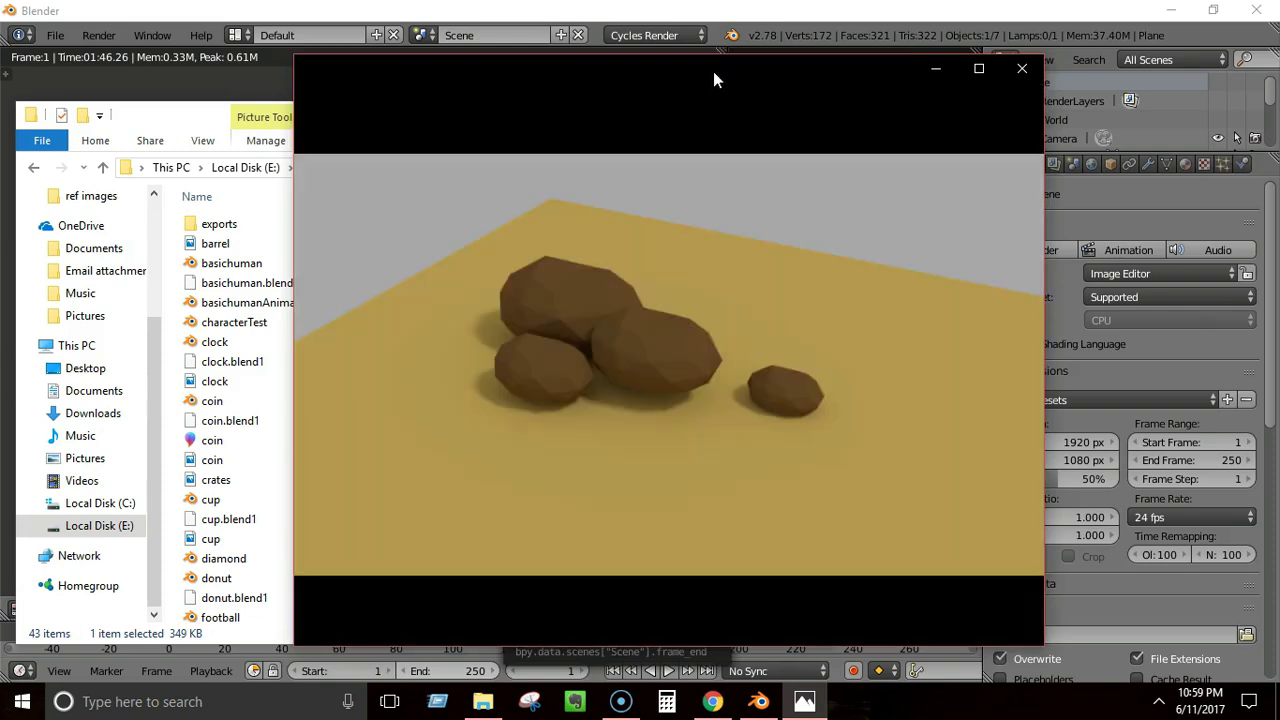
left_click_drag(713, 71, 529, 89)
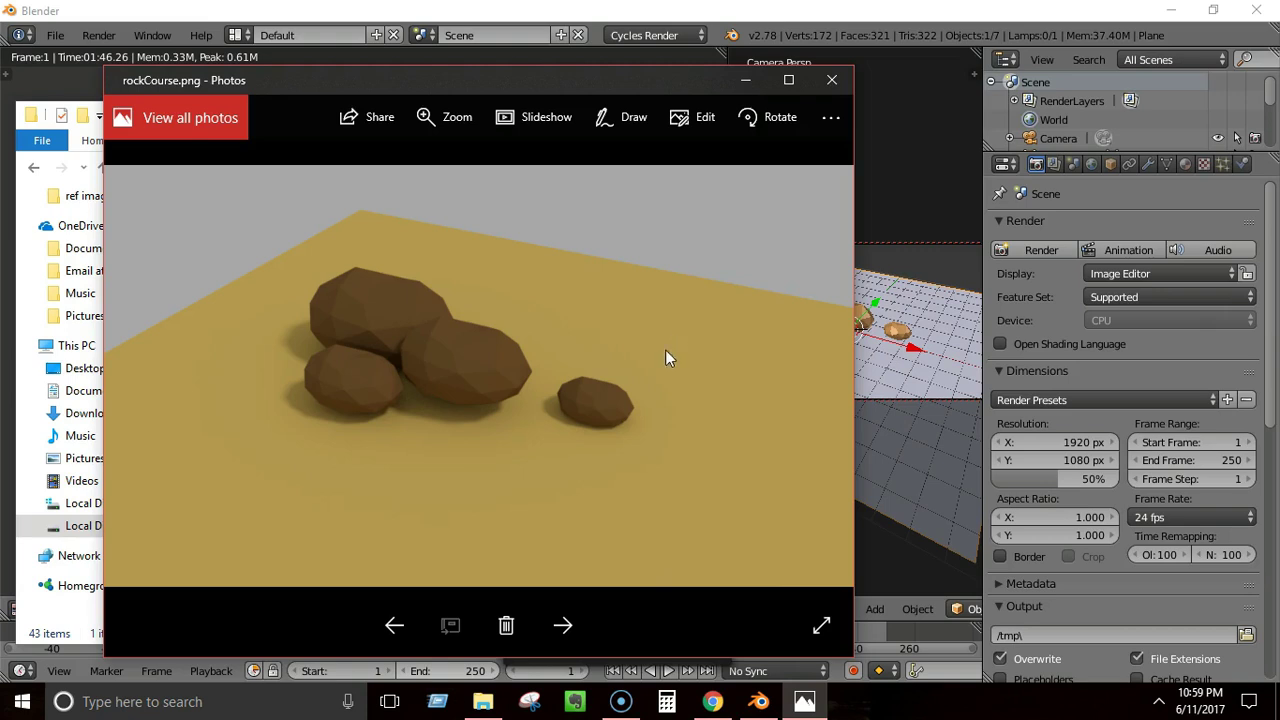
left_click(827, 88)
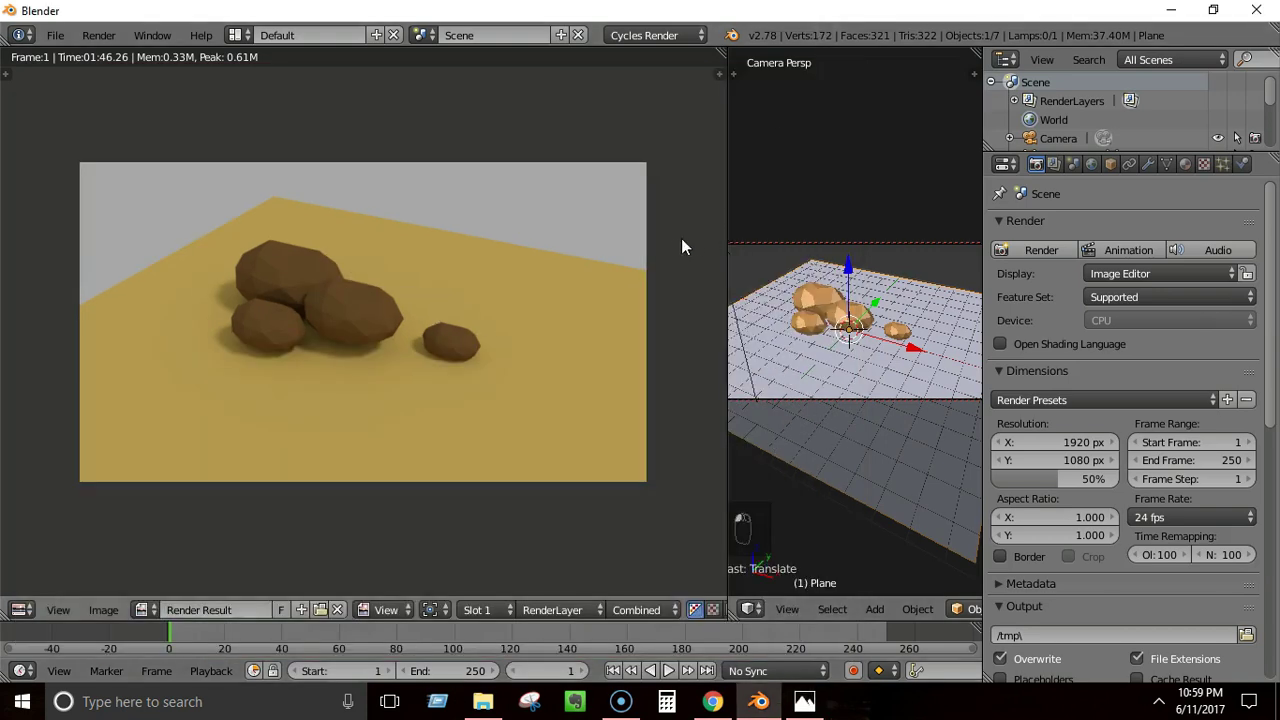
- Narrow the rendered image area to give the 3D view more room
left_click_drag(726, 209, 487, 257)
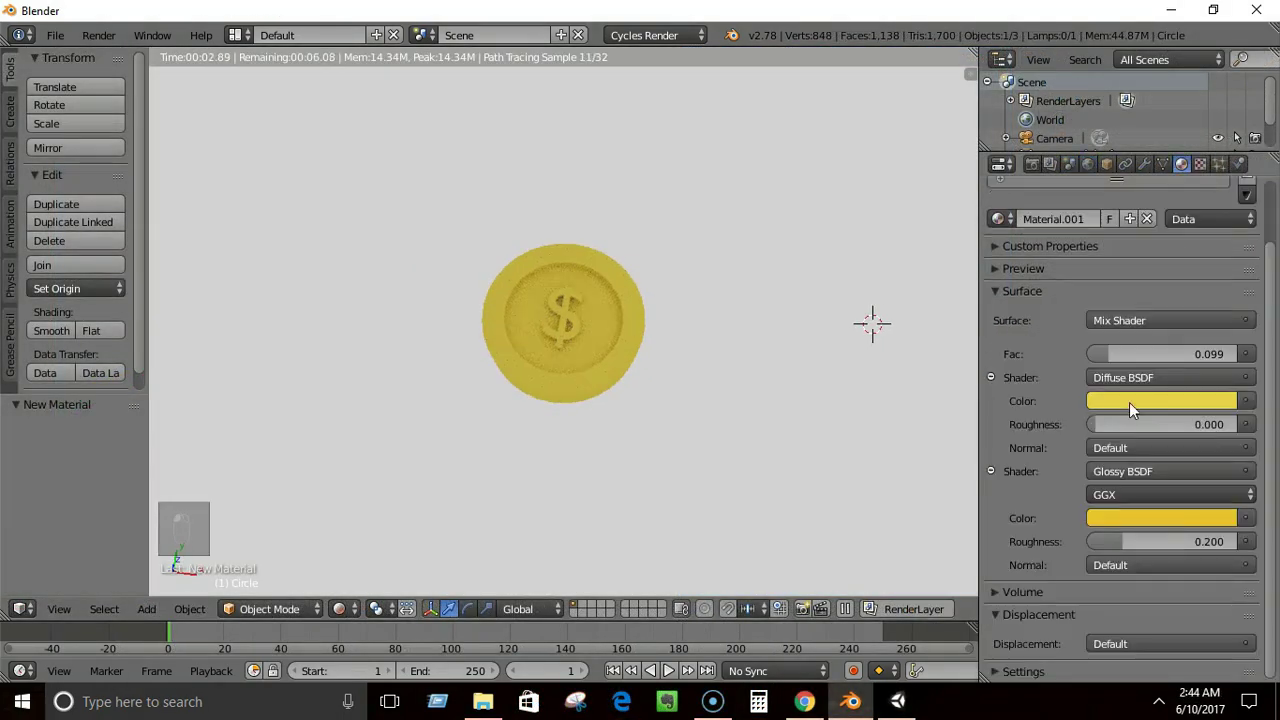
- Open the Diffuse BSDF and Glossy BSDF colors of the coin's Mix Shader material for editing
left_click(1131, 404)
left_click(1163, 518)
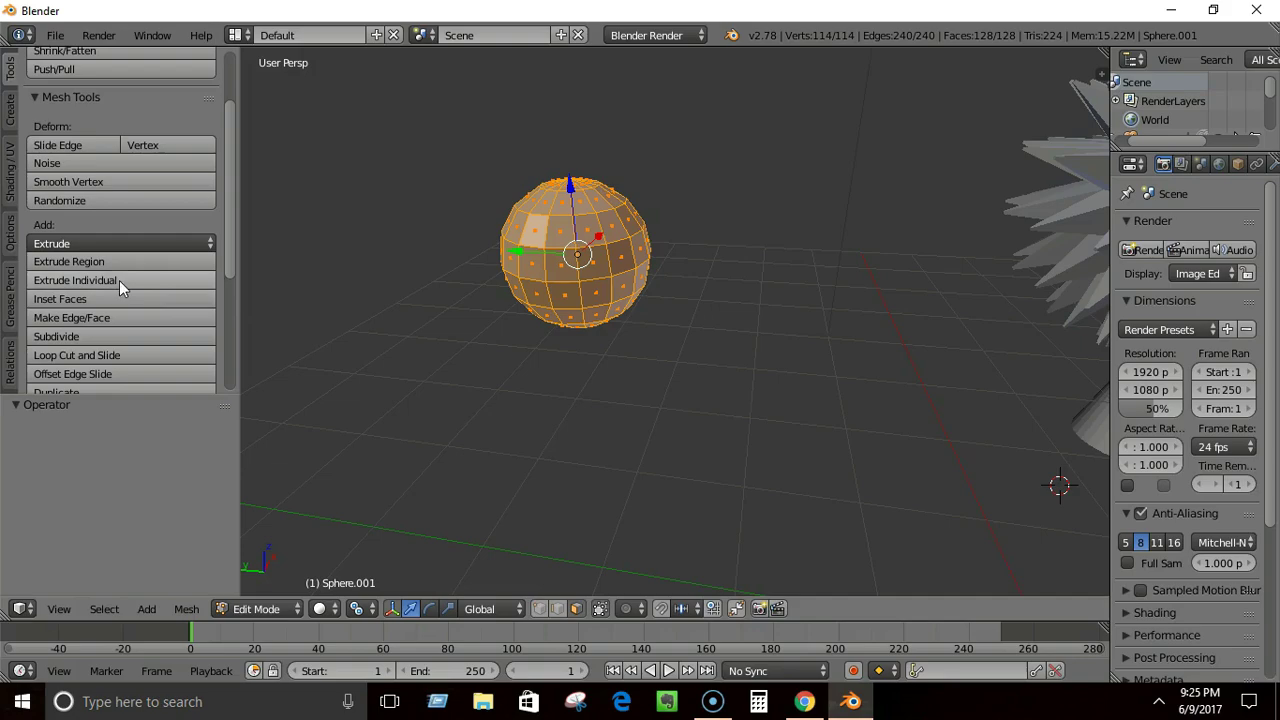
- Extrude all of the sphere's faces individually and scale the extruded end faces down to about half size
left_click(119, 280)
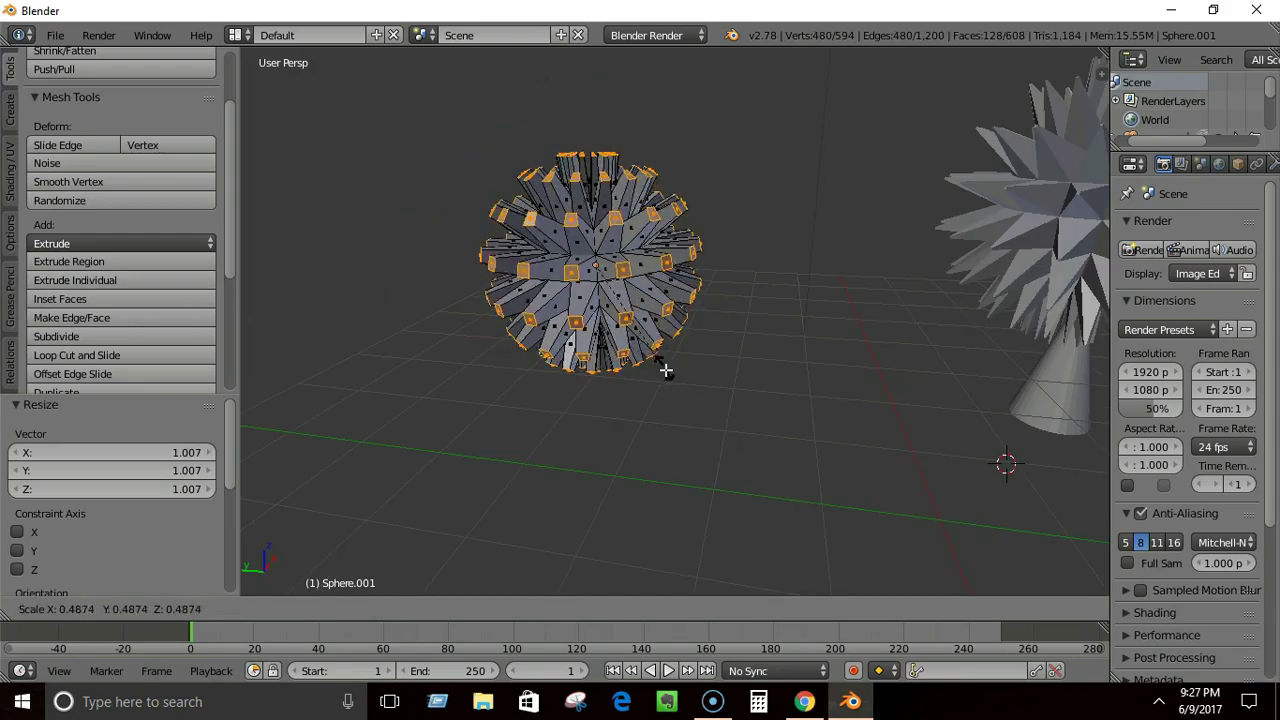
left_click(677, 371)
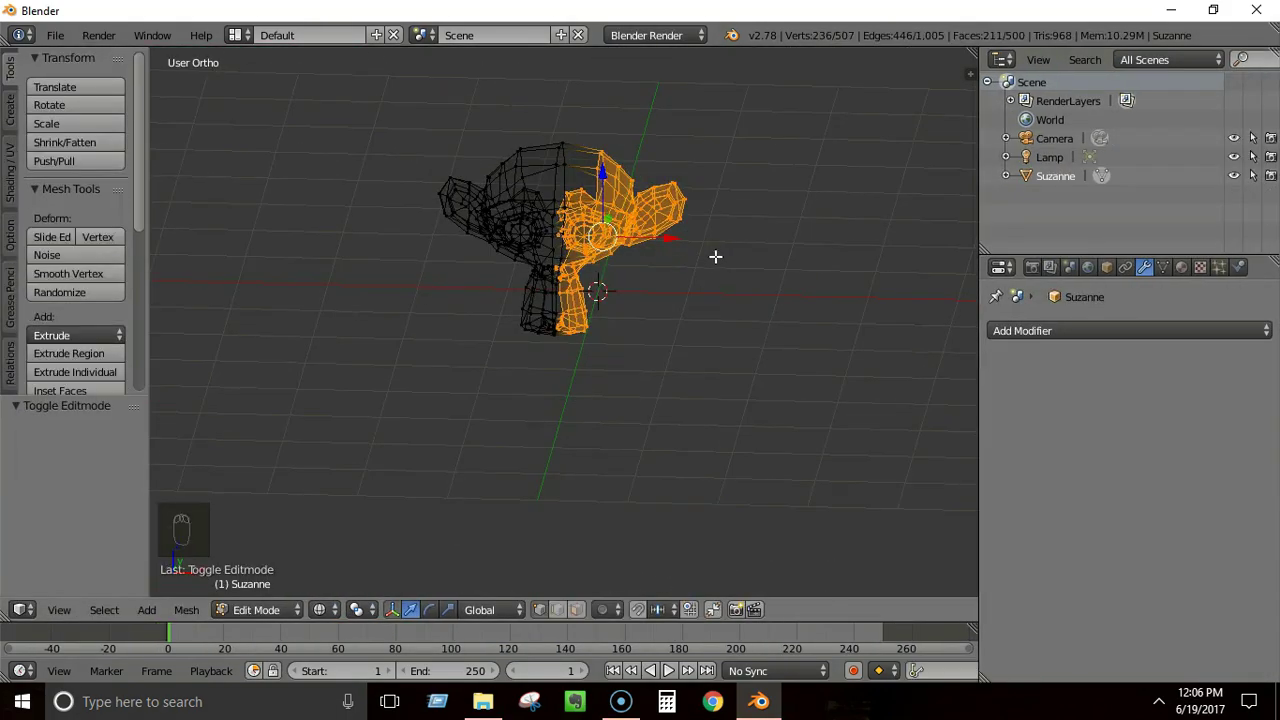
- Delete the selected vertices that form one half of the Suzanne monkey head
key("x")
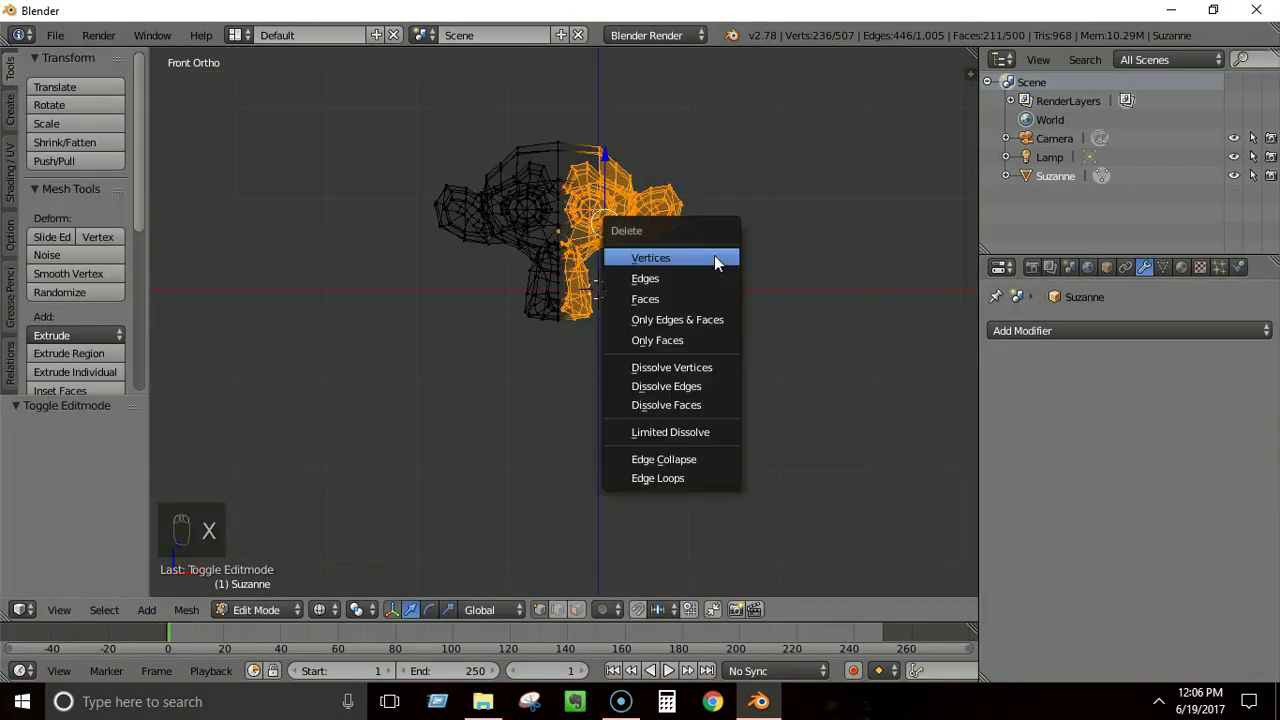
left_click(714, 257)
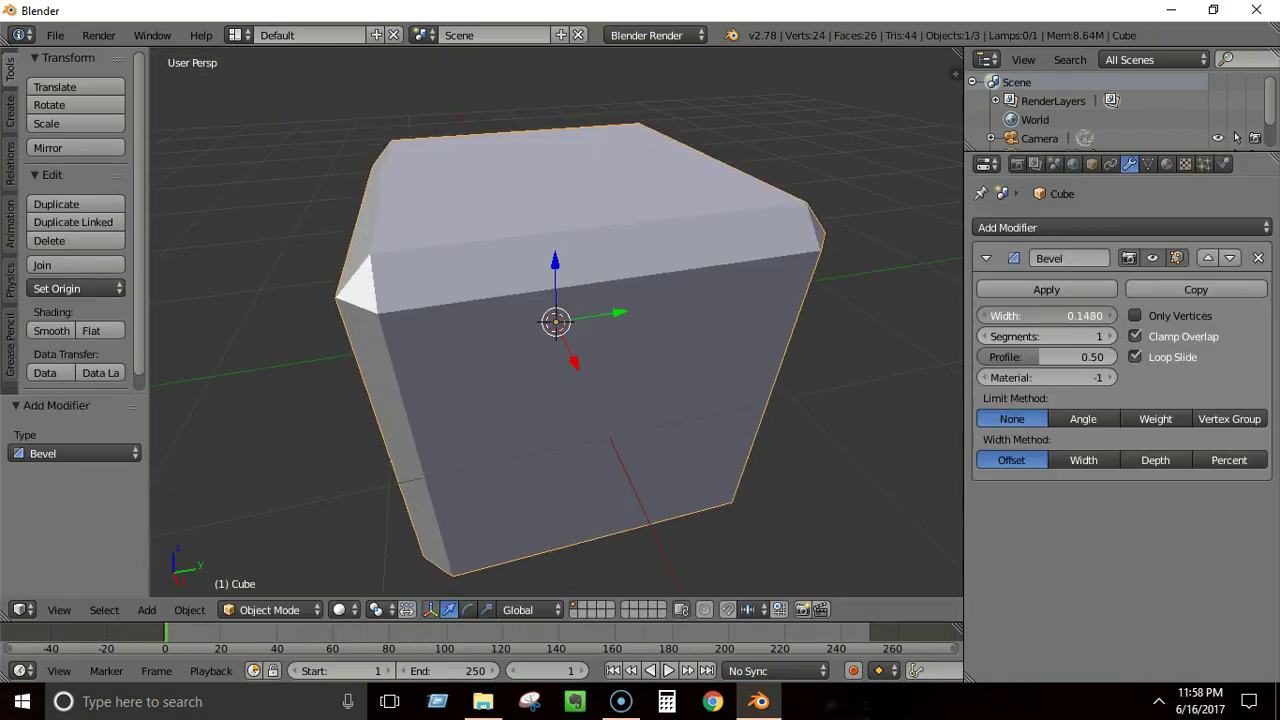